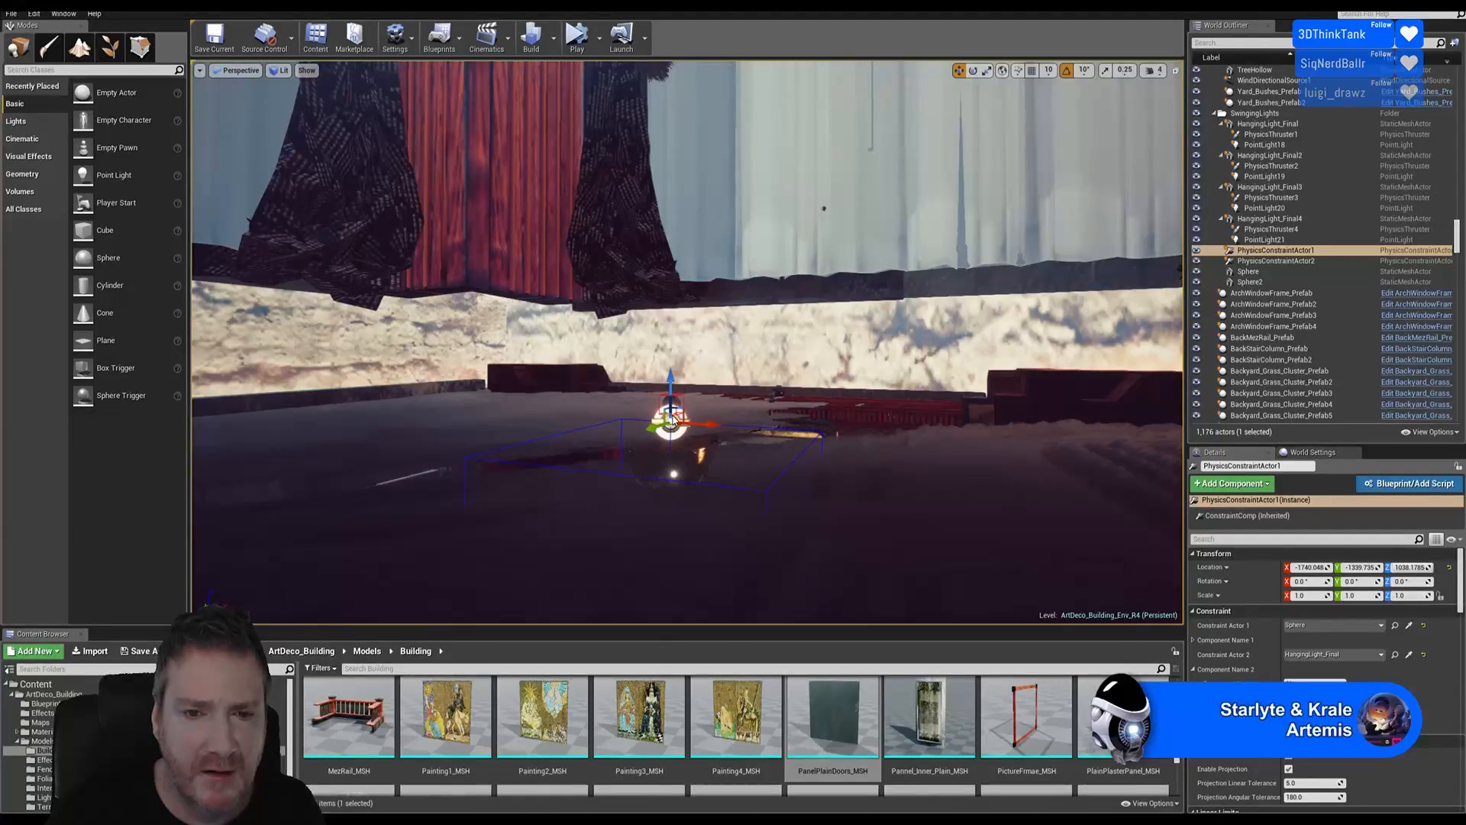
Duplicate PhysicsConstraintActor1 at the first hanging light's ceiling mount
{"action": "mouse_move", "coordinate": [693, 428]}
{"action": "right_mouse_down"}
{"action": "mouse_move", "coordinate": [685, 458]}
{"action": "mouse_move", "coordinate": [693, 449]}
{"action": "right_mouse_up"}
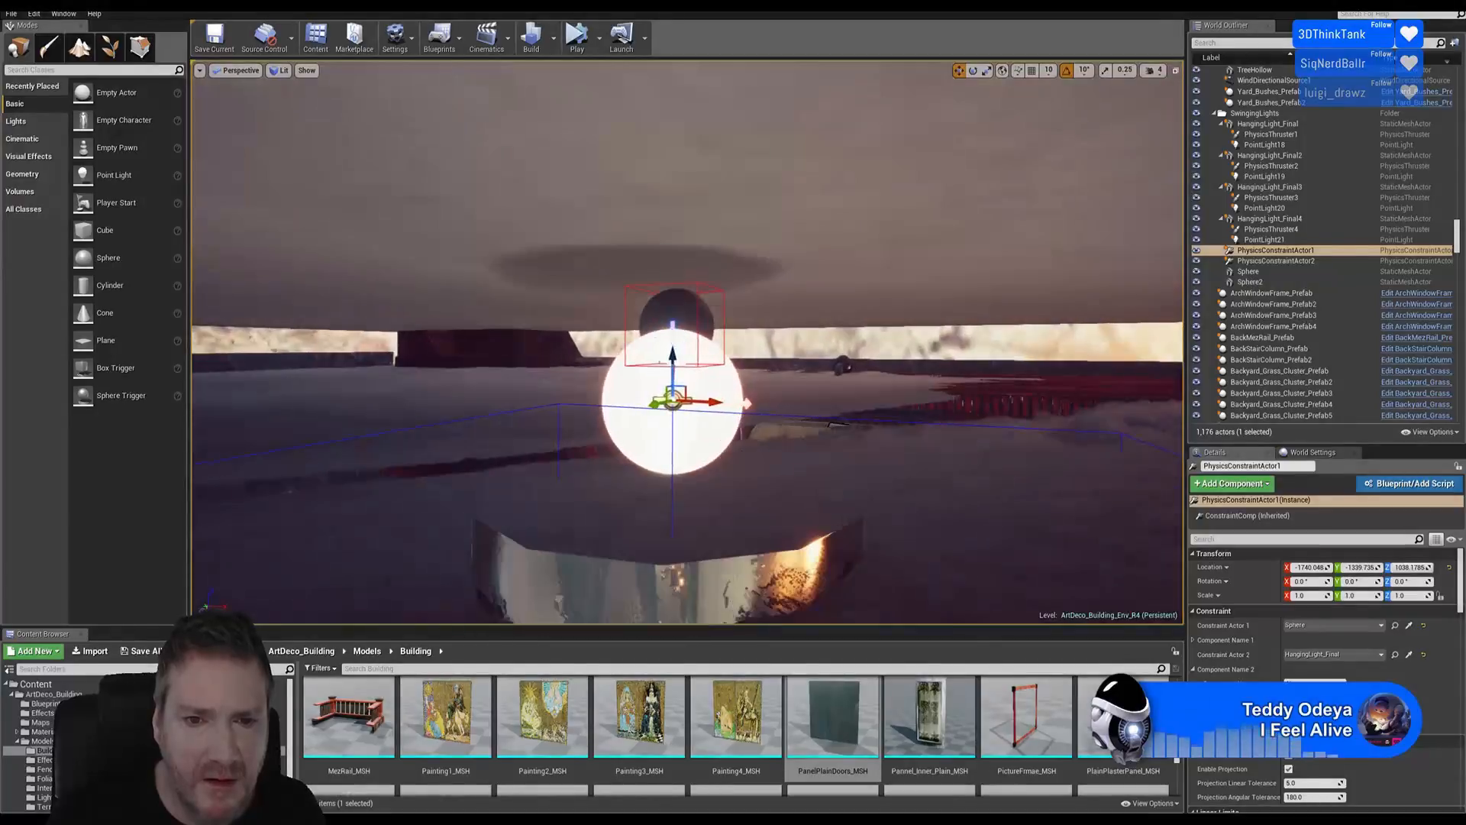
{"action": "right_click", "coordinate": [672, 400]}
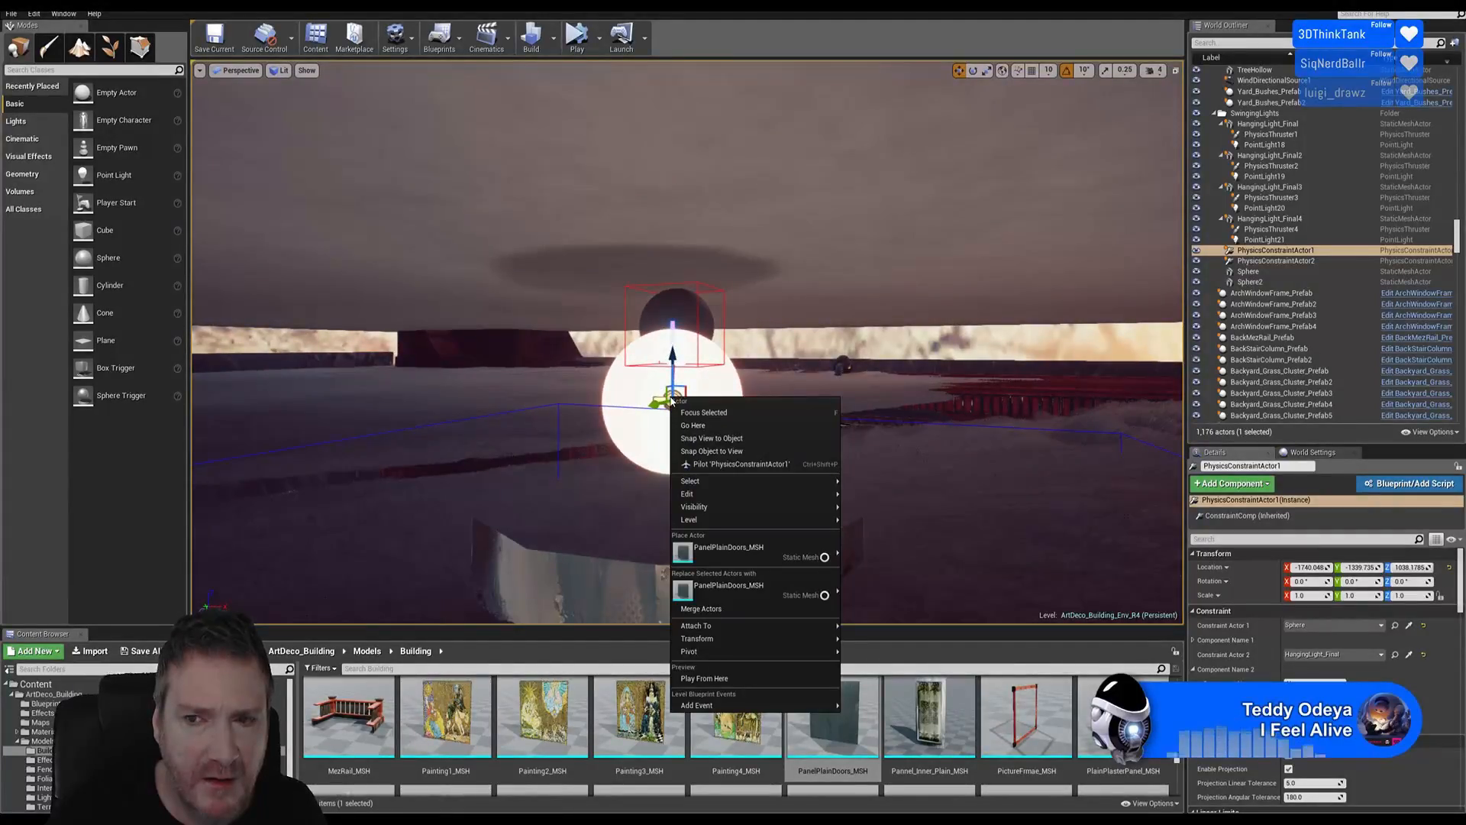
{"action": "mouse_move", "coordinate": [745, 495]}
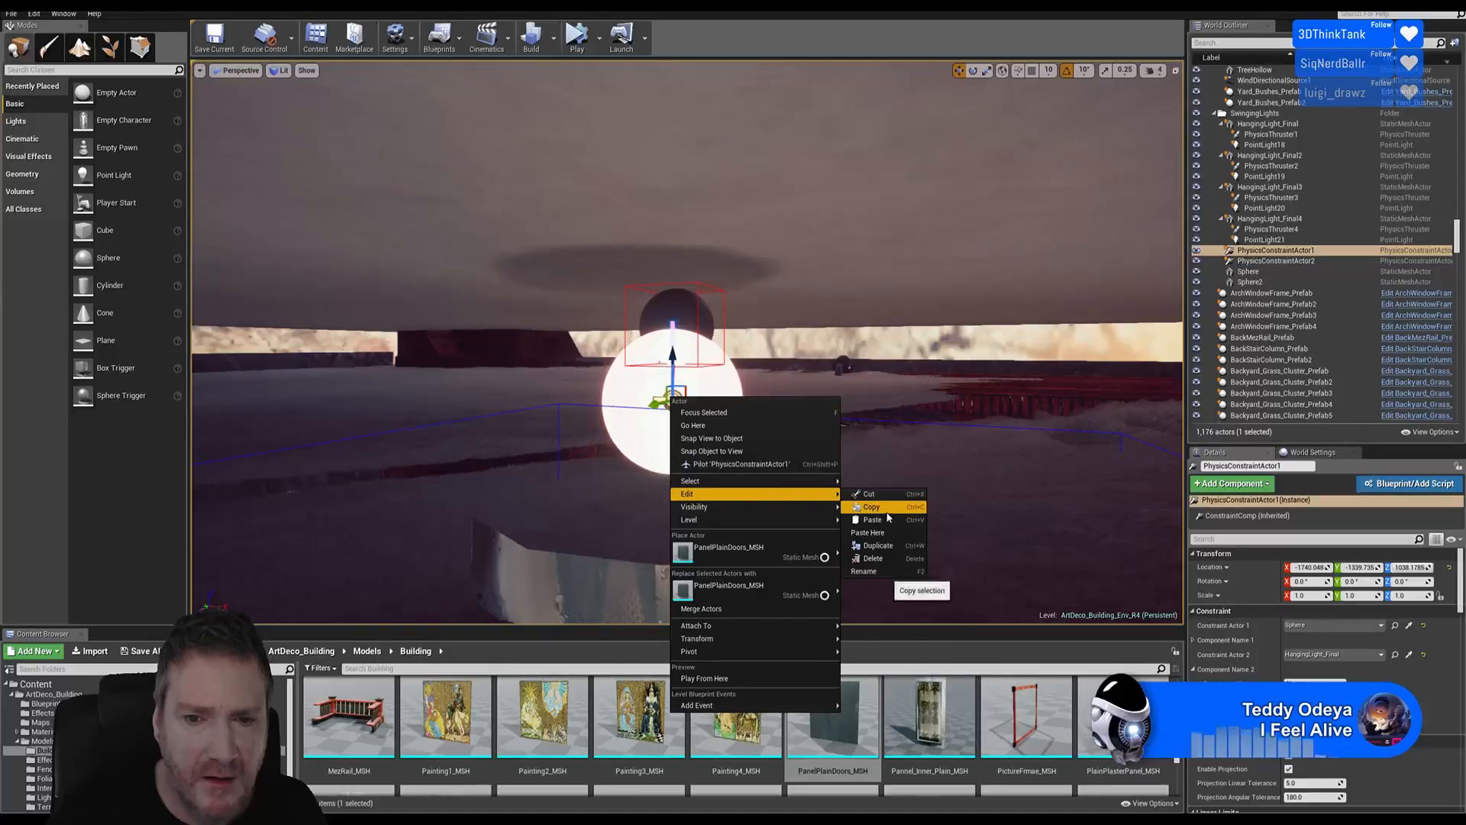
{"action": "left_click", "coordinate": [876, 545]}
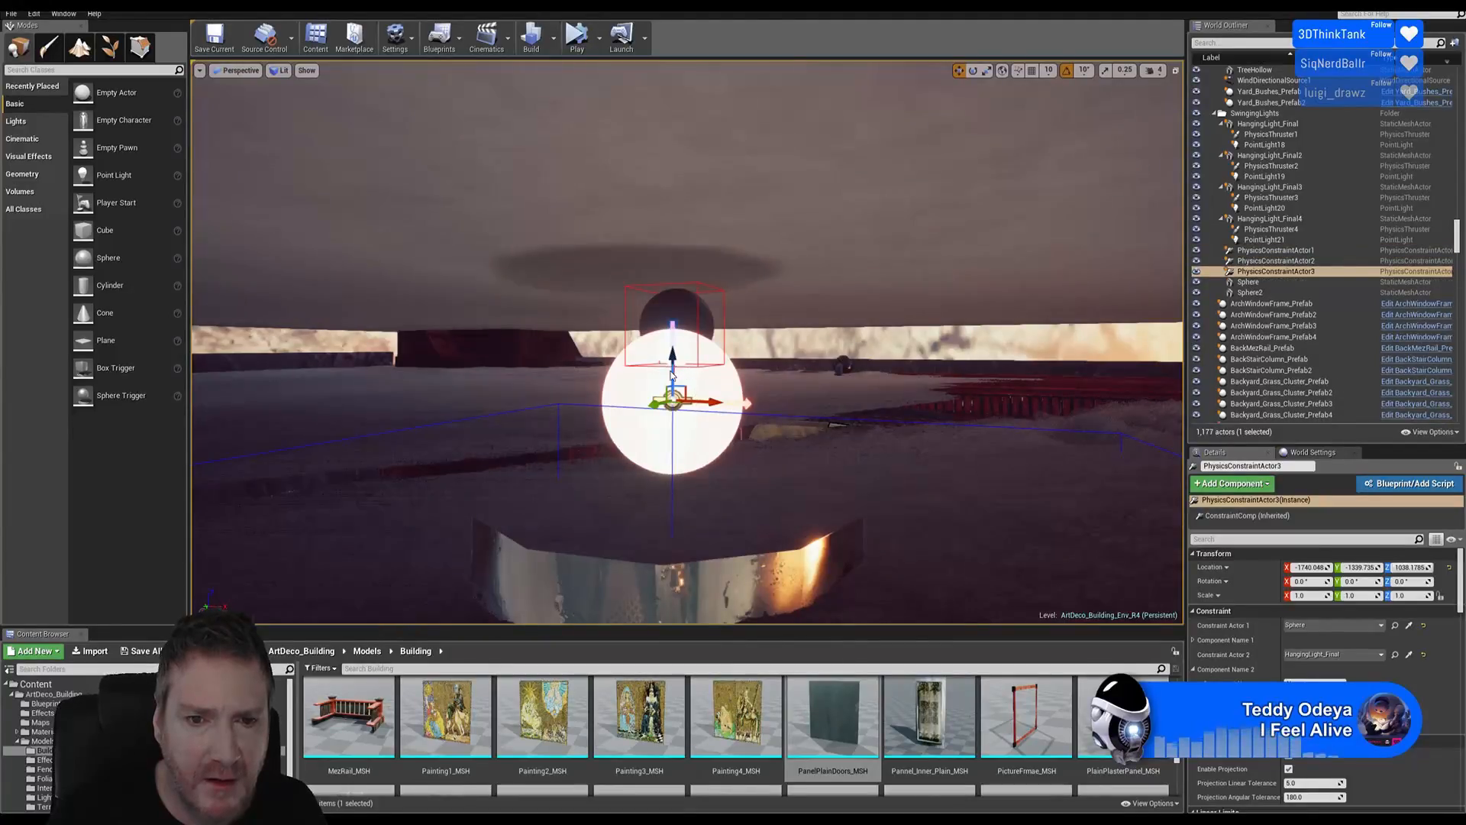
Raise the duplicated physics constraint straight up through the floor above, to a Z location of about 1502
{"action": "right_click_drag", "start_coordinate": [710, 362], "coordinate": [730, 395]}
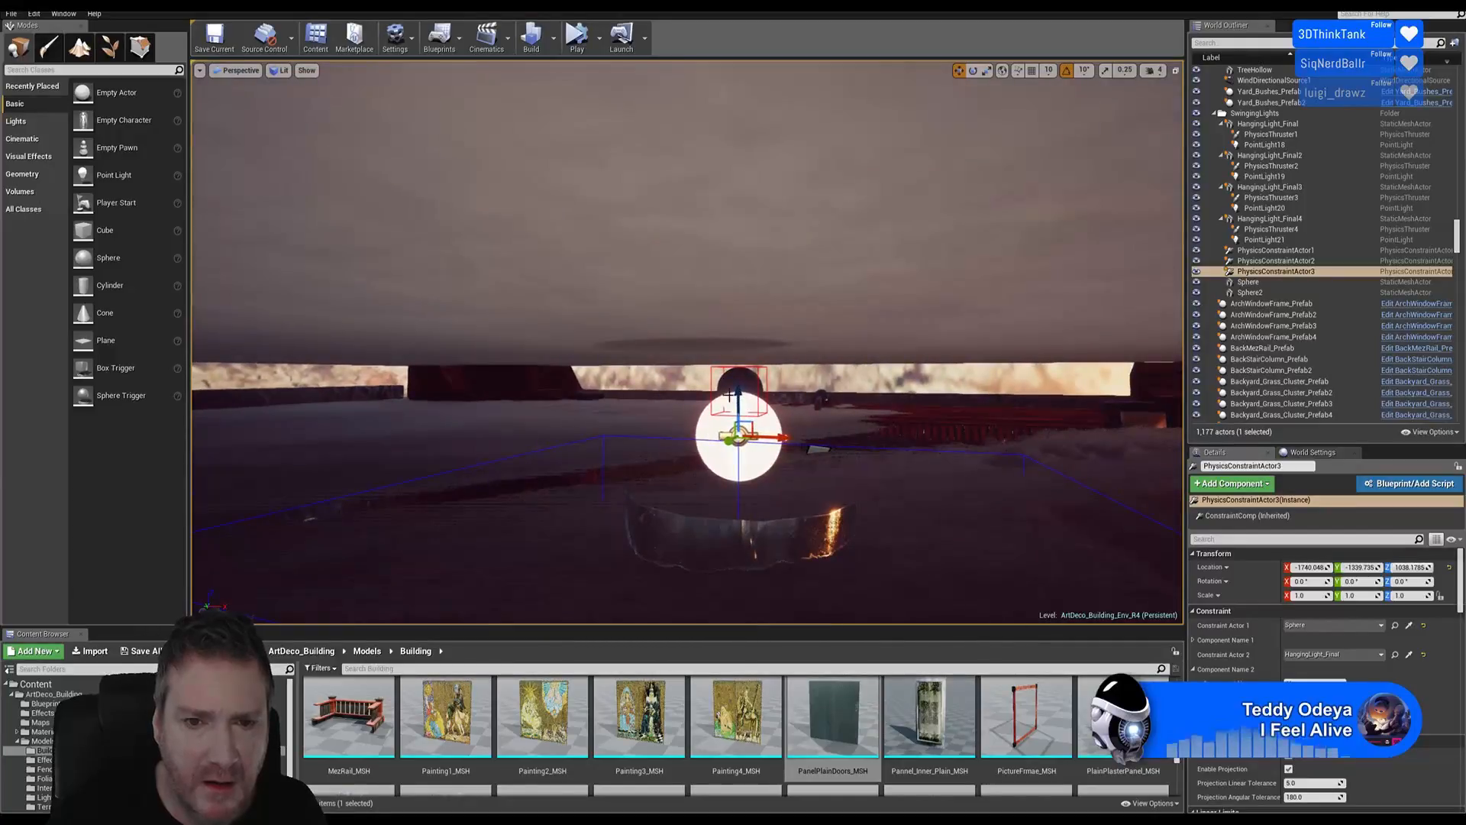
{"action": "left_click_drag", "start_coordinate": [738, 389], "coordinate": [767, 139]}
{"action": "mouse_move", "coordinate": [766, 194]}
{"action": "right_mouse_down"}
{"action": "mouse_move", "coordinate": [810, 248]}
{"action": "mouse_move", "coordinate": [795, 267]}
{"action": "mouse_move", "coordinate": [761, 204]}
{"action": "right_mouse_up"}
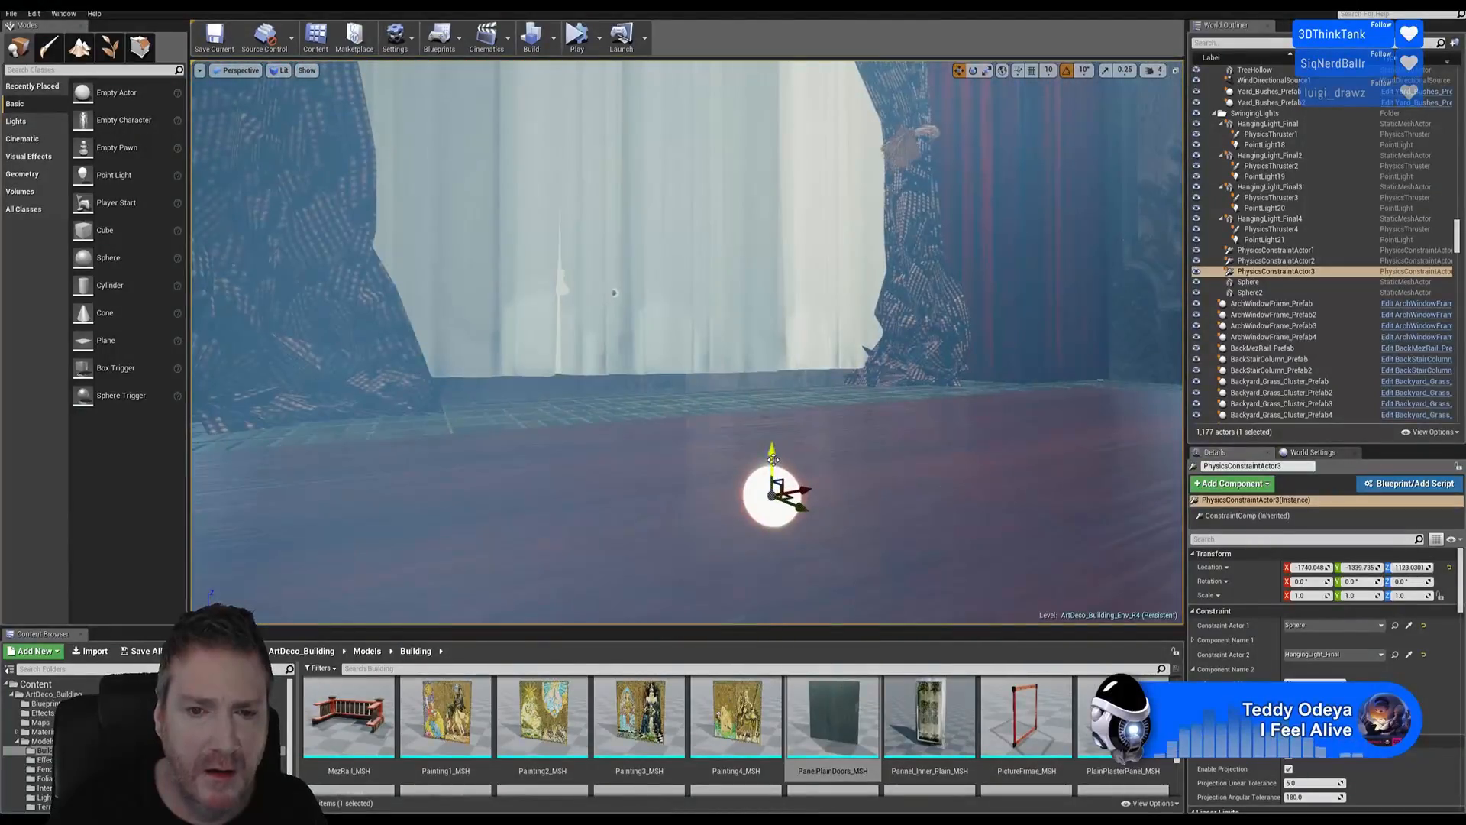
{"action": "left_click_drag", "start_coordinate": [772, 458], "coordinate": [916, 226]}
{"action": "right_click_drag", "start_coordinate": [772, 321], "coordinate": [786, 176]}
{"action": "mouse_move", "coordinate": [705, 407]}
{"action": "right_mouse_down"}
{"action": "mouse_move", "coordinate": [772, 450]}
{"action": "mouse_move", "coordinate": [710, 427]}
{"action": "mouse_move", "coordinate": [705, 408]}
{"action": "right_mouse_up"}
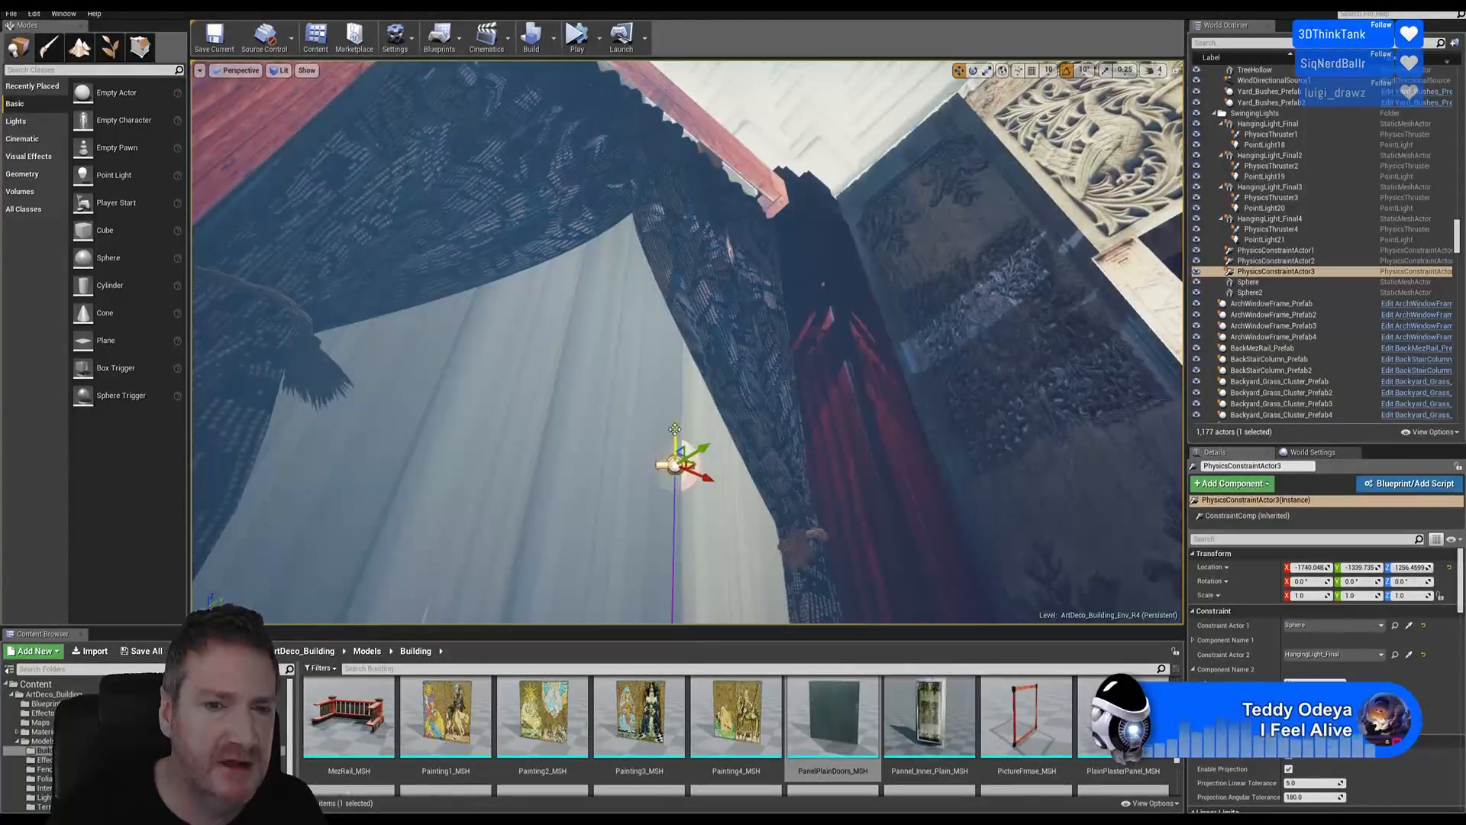
{"action": "left_click_drag", "start_coordinate": [675, 429], "coordinate": [700, 142]}
{"action": "right_click_drag", "start_coordinate": [752, 216], "coordinate": [863, 176]}
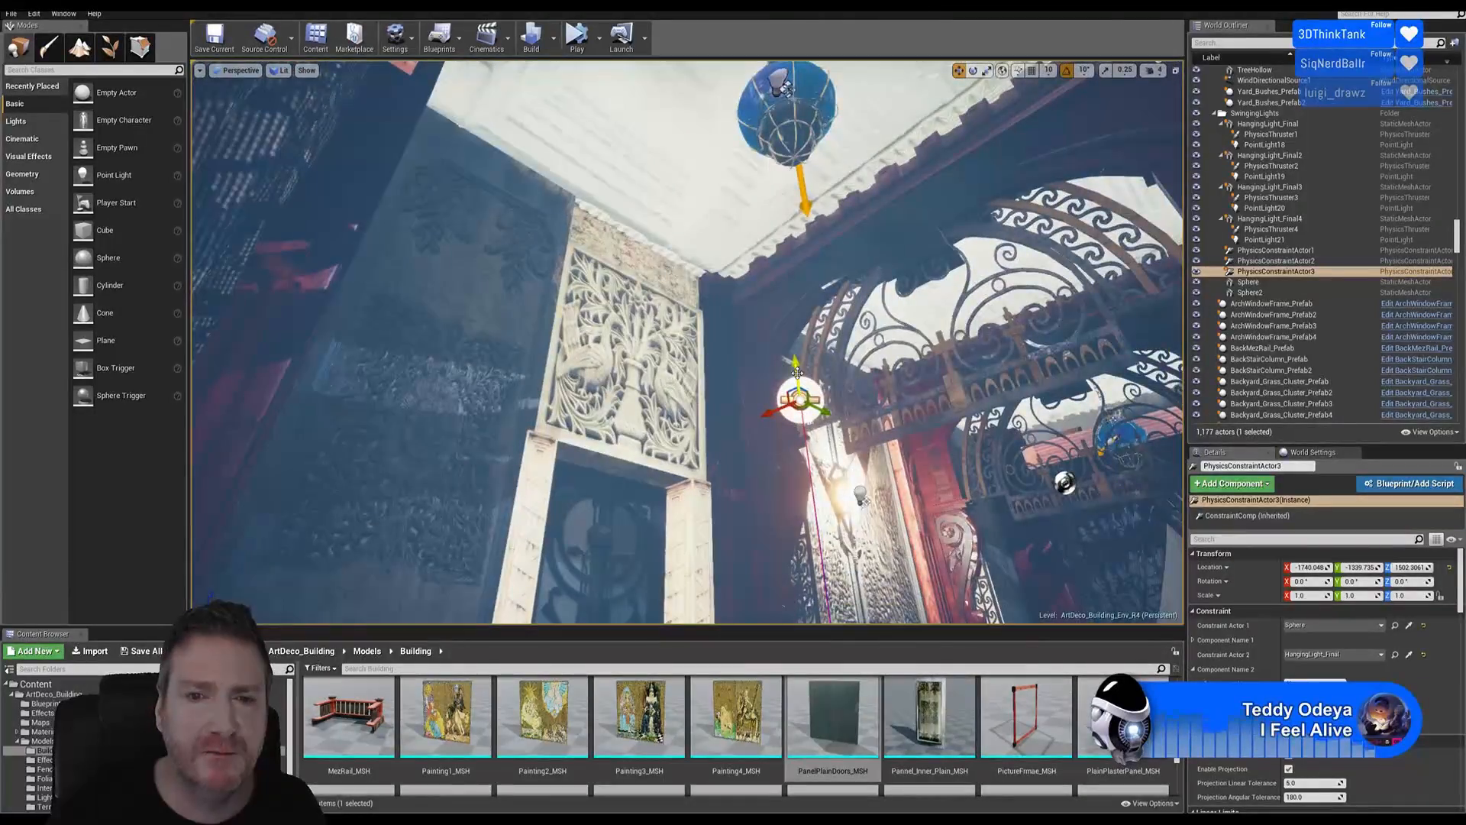
Raise the constraint to the upper ceiling at Z about 2294 and shift it along Y to about -1205
{"action": "left_click_drag", "start_coordinate": [797, 373], "coordinate": [770, 174]}
{"action": "right_click_drag", "start_coordinate": [854, 210], "coordinate": [848, 141]}
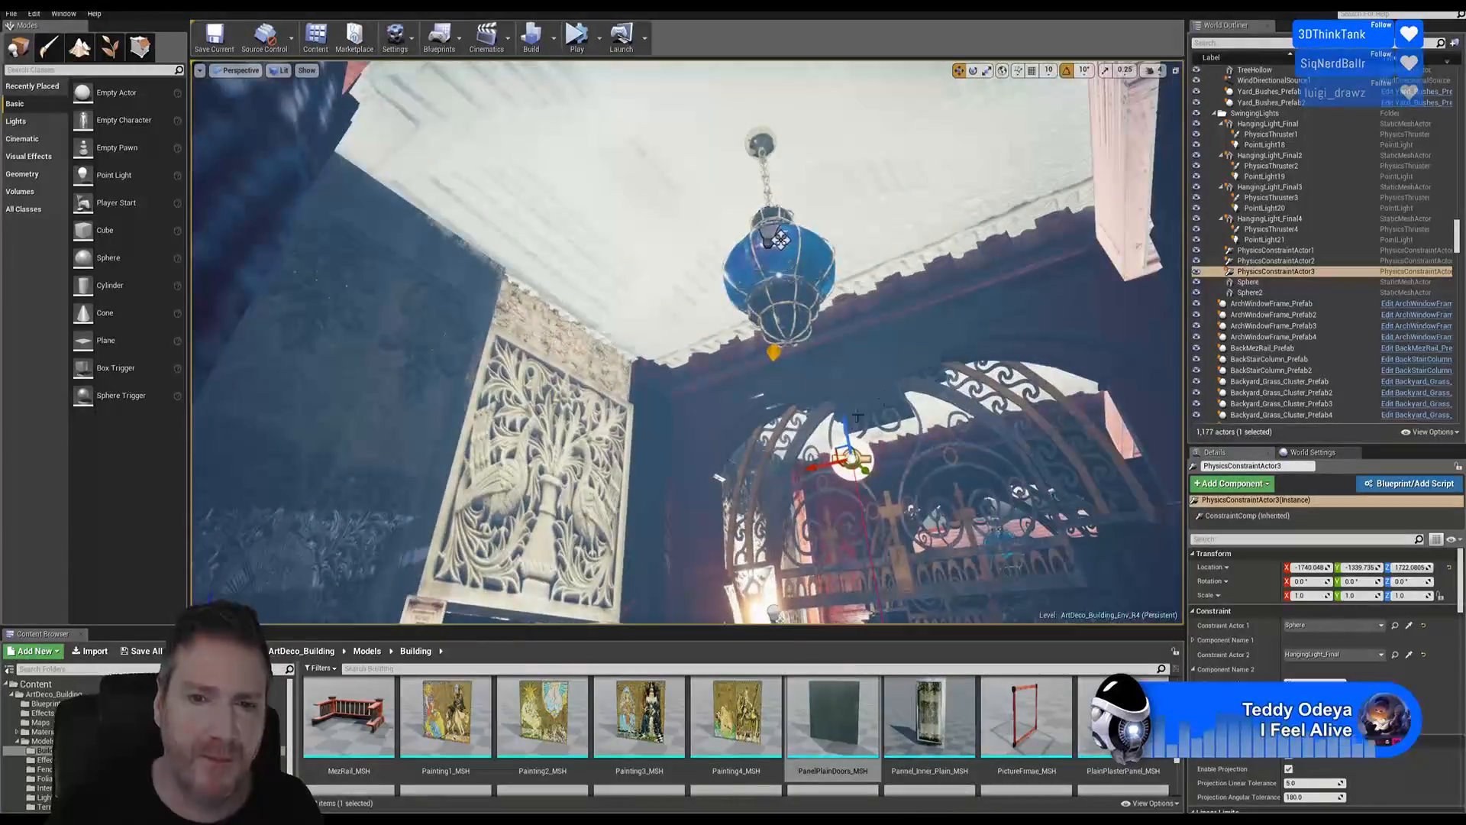
{"action": "left_click_drag", "start_coordinate": [779, 241], "coordinate": [777, 237]}
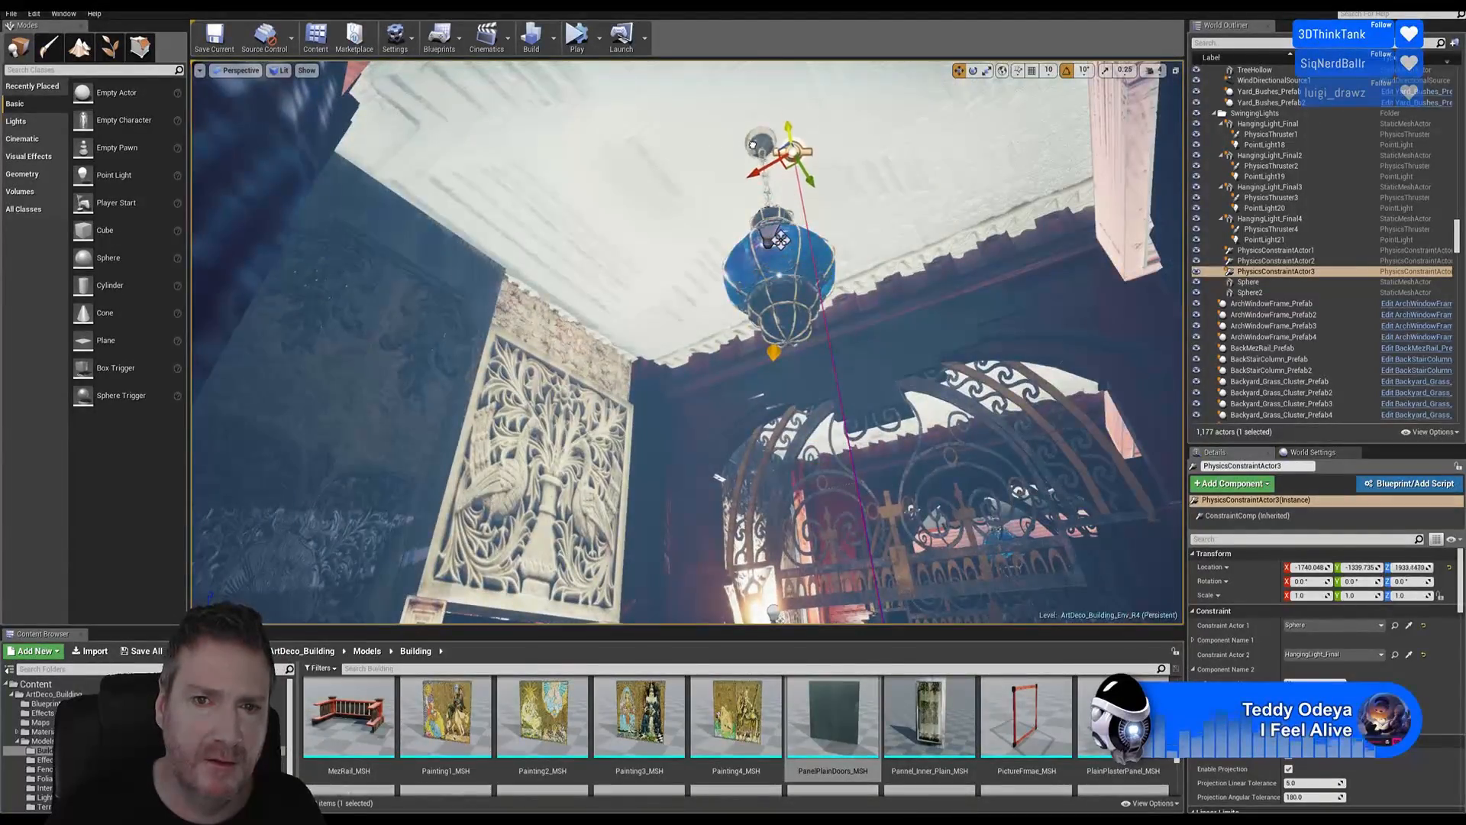
{"action": "right_click_drag", "start_coordinate": [888, 204], "coordinate": [687, 367]}
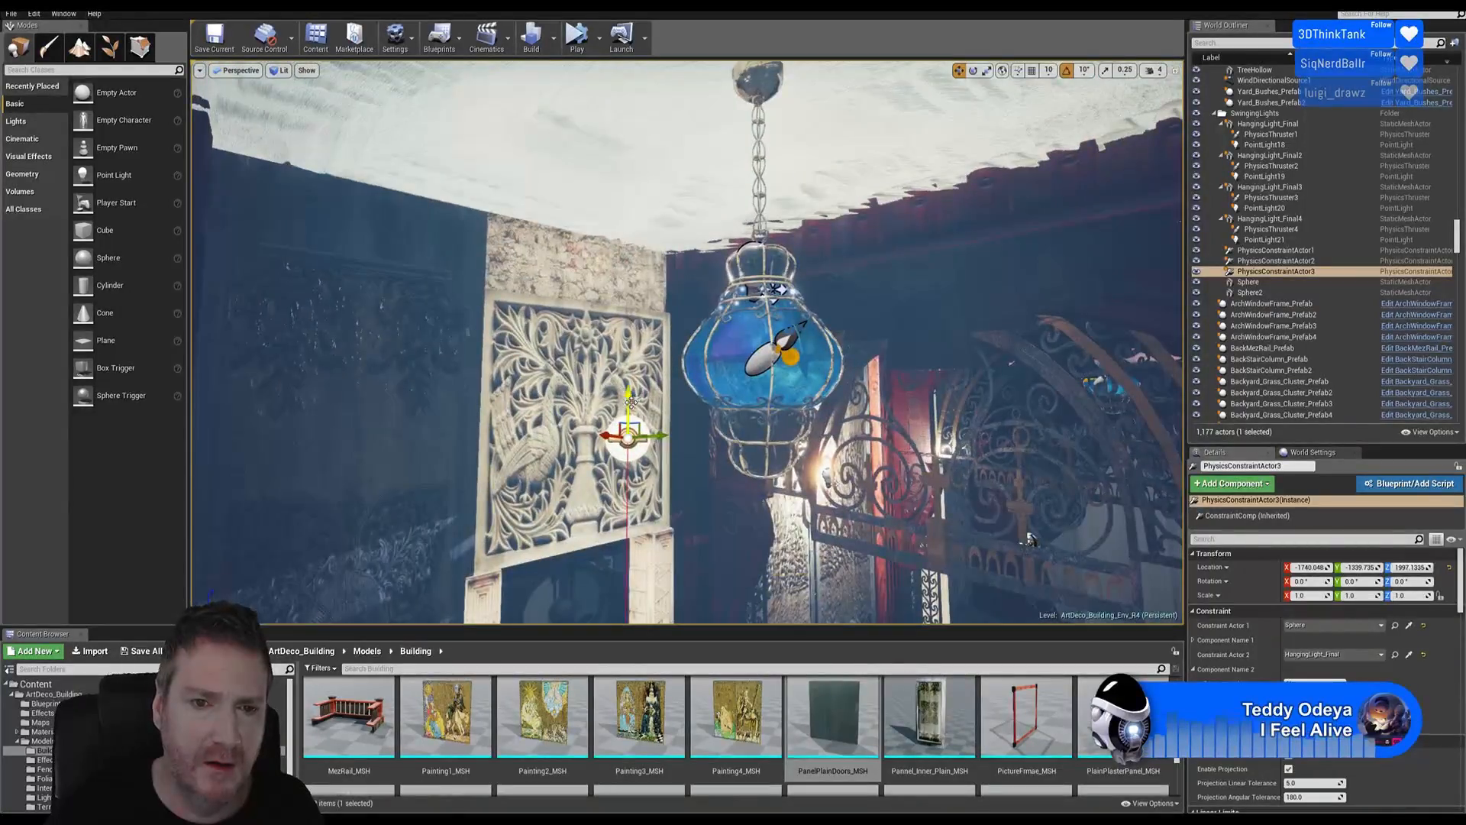
{"action": "left_click_drag", "start_coordinate": [629, 403], "coordinate": [666, 93]}
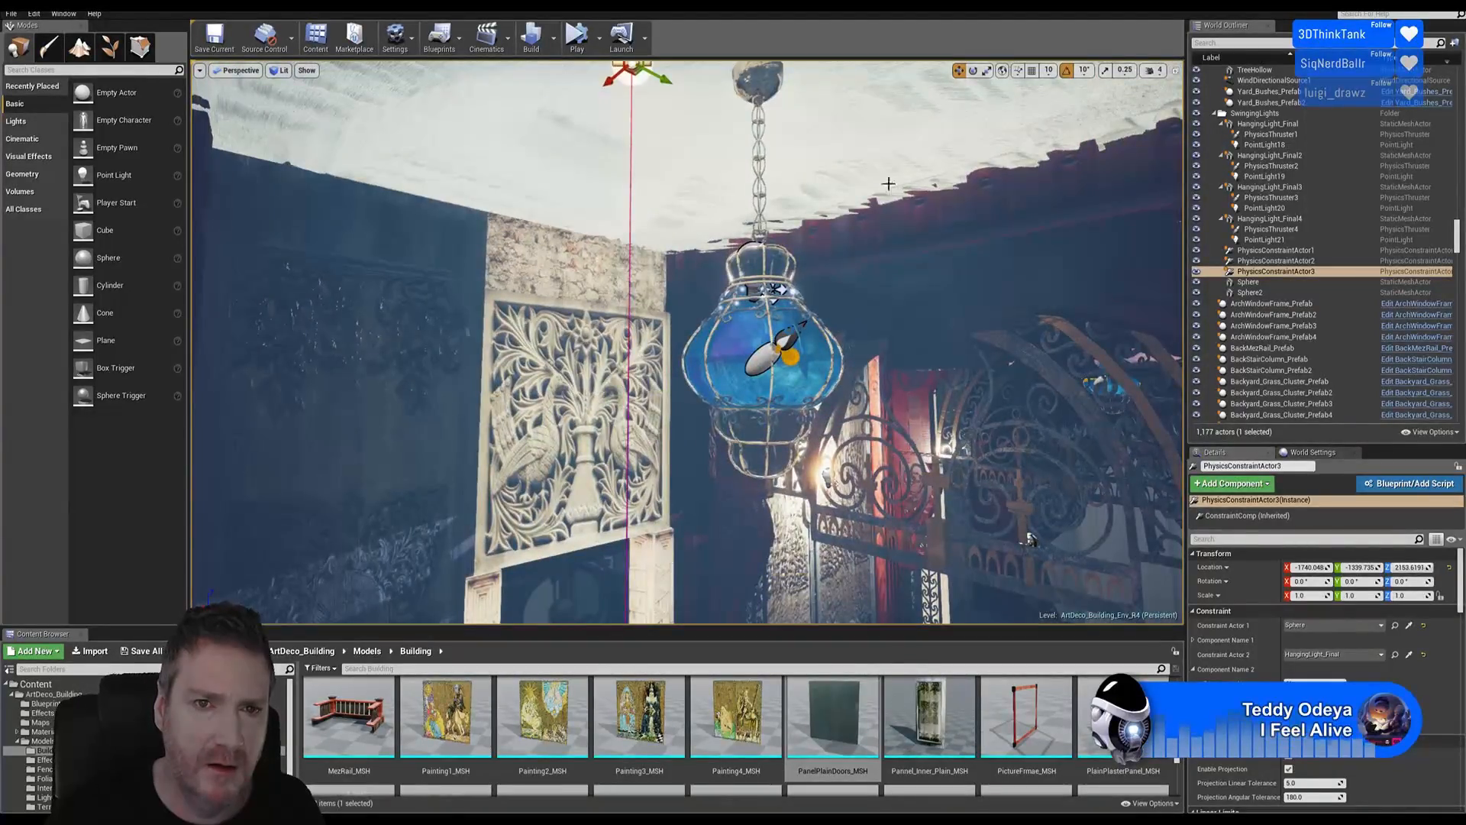
{"action": "right_click_drag", "start_coordinate": [888, 184], "coordinate": [732, 308]}
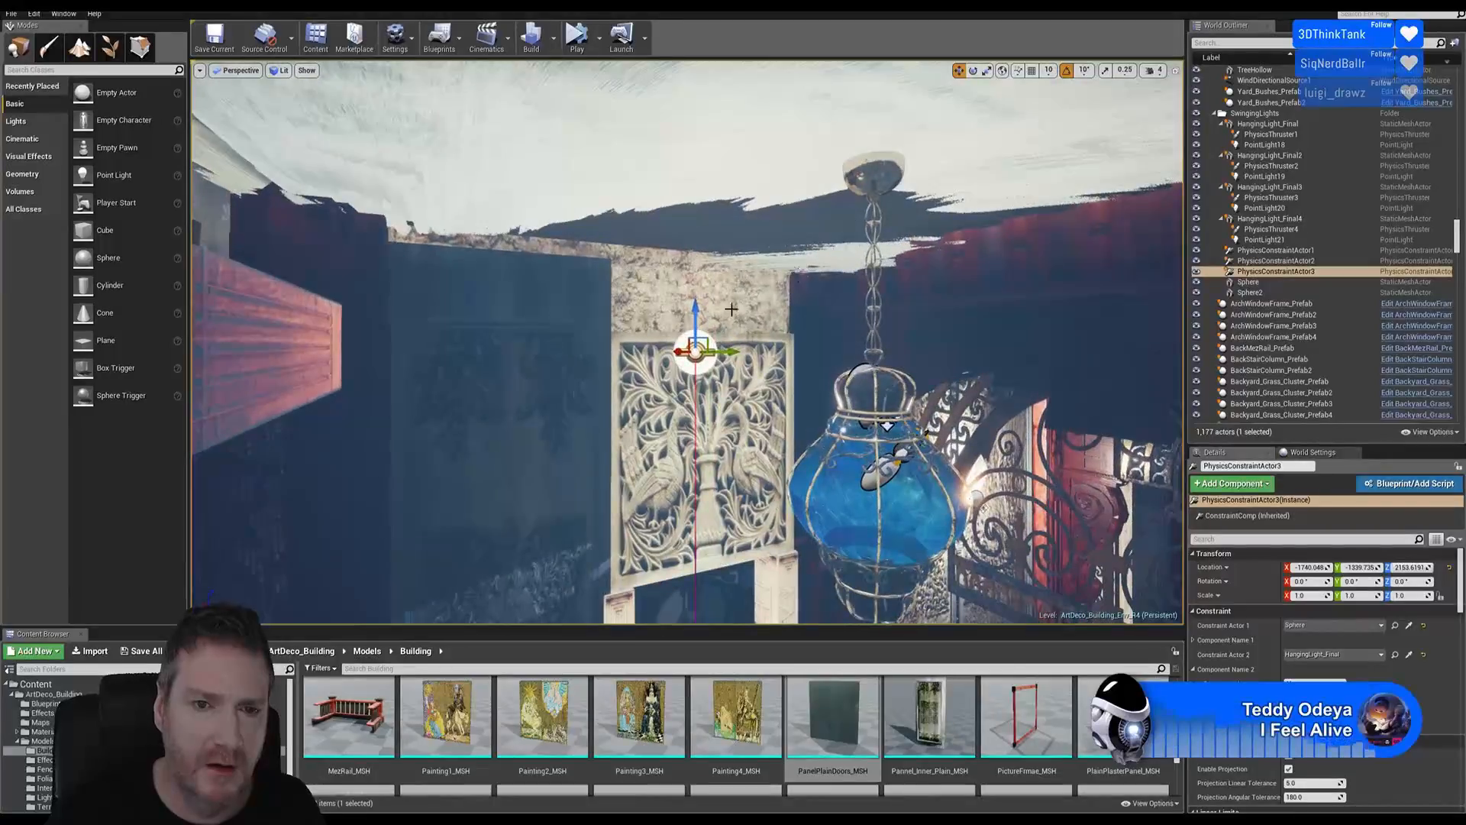
{"action": "left_click_drag", "start_coordinate": [695, 313], "coordinate": [720, 79]}
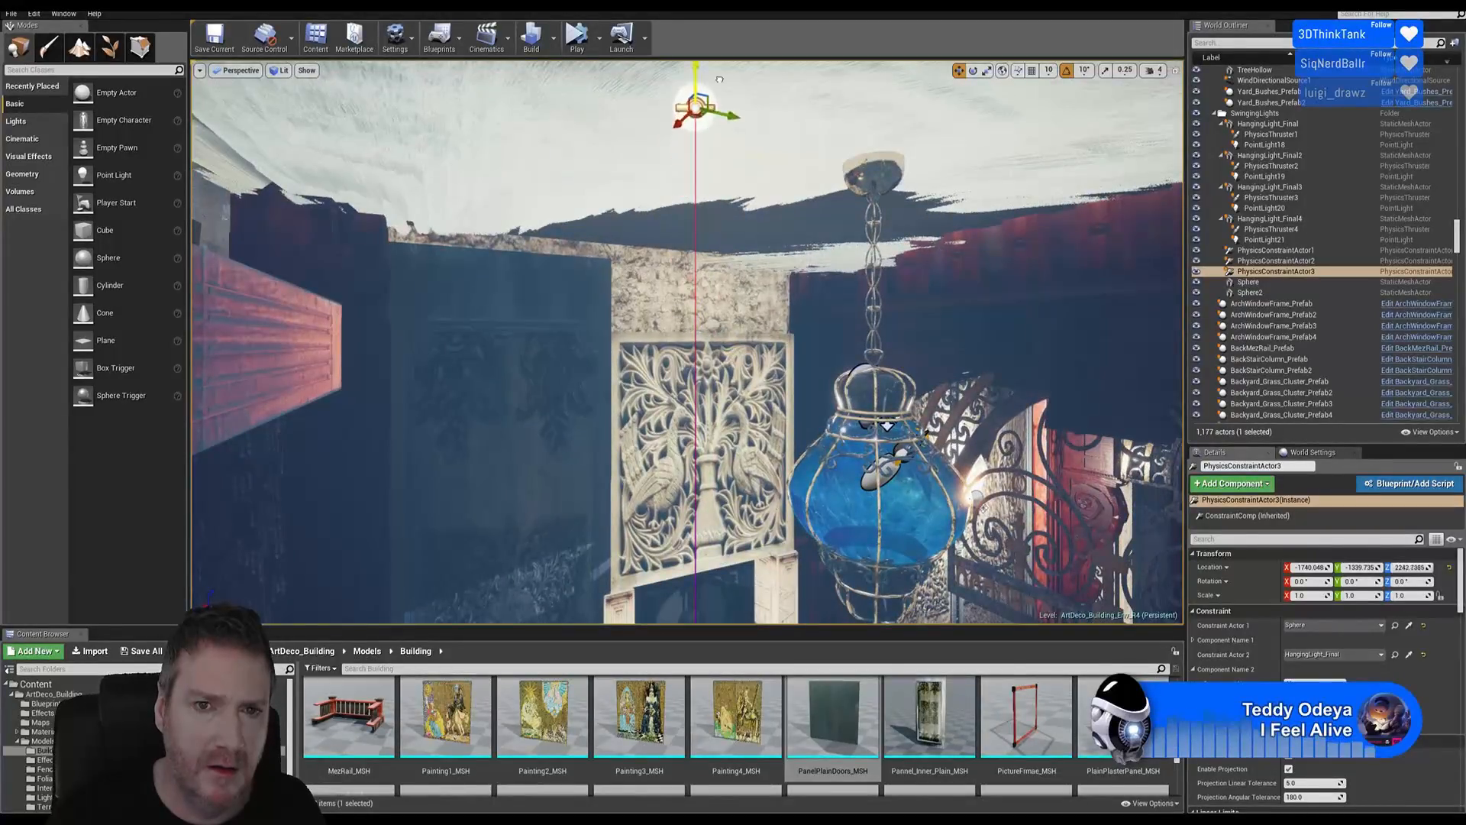
{"action": "right_click_drag", "start_coordinate": [850, 232], "coordinate": [842, 320]}
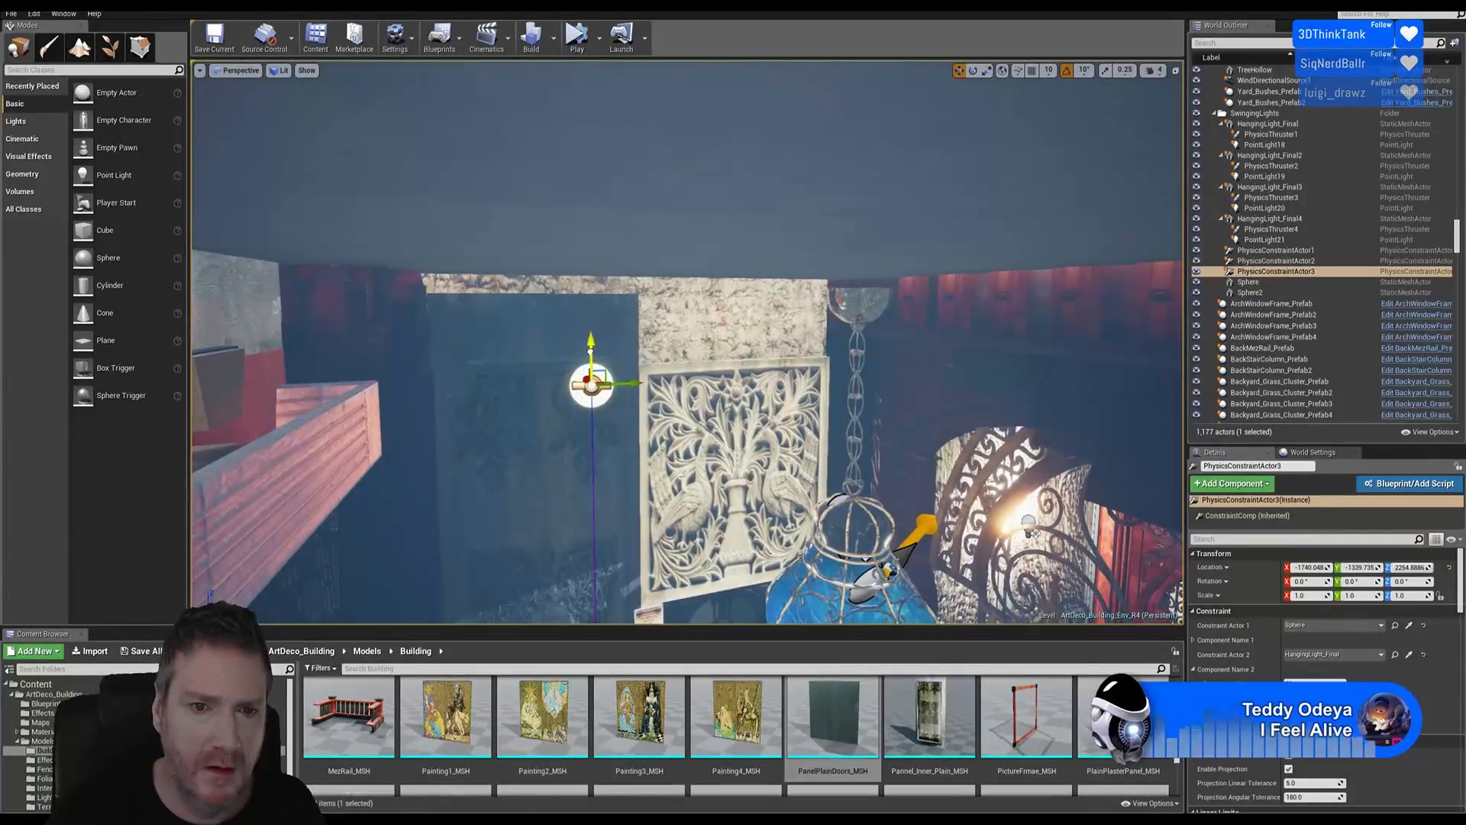
{"action": "left_click_drag", "start_coordinate": [590, 350], "coordinate": [887, 263]}
Move the constraint horizontally to the blue lamp's ceiling mount, at X about -1620 and Y about -1125
{"action": "right_click_drag", "start_coordinate": [1034, 533], "coordinate": [920, 517]}
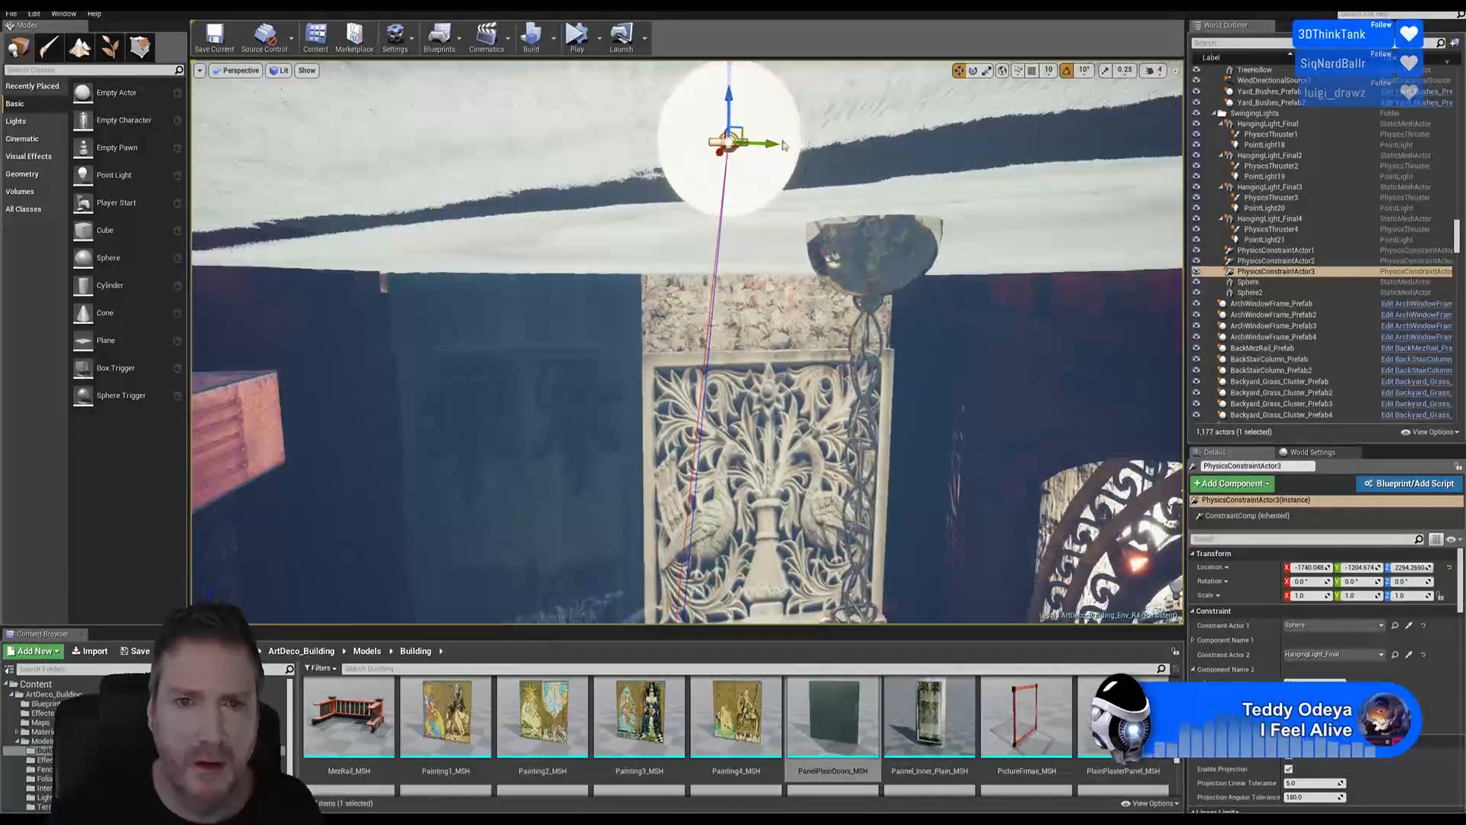
{"action": "right_click_drag", "start_coordinate": [763, 150], "coordinate": [760, 137]}
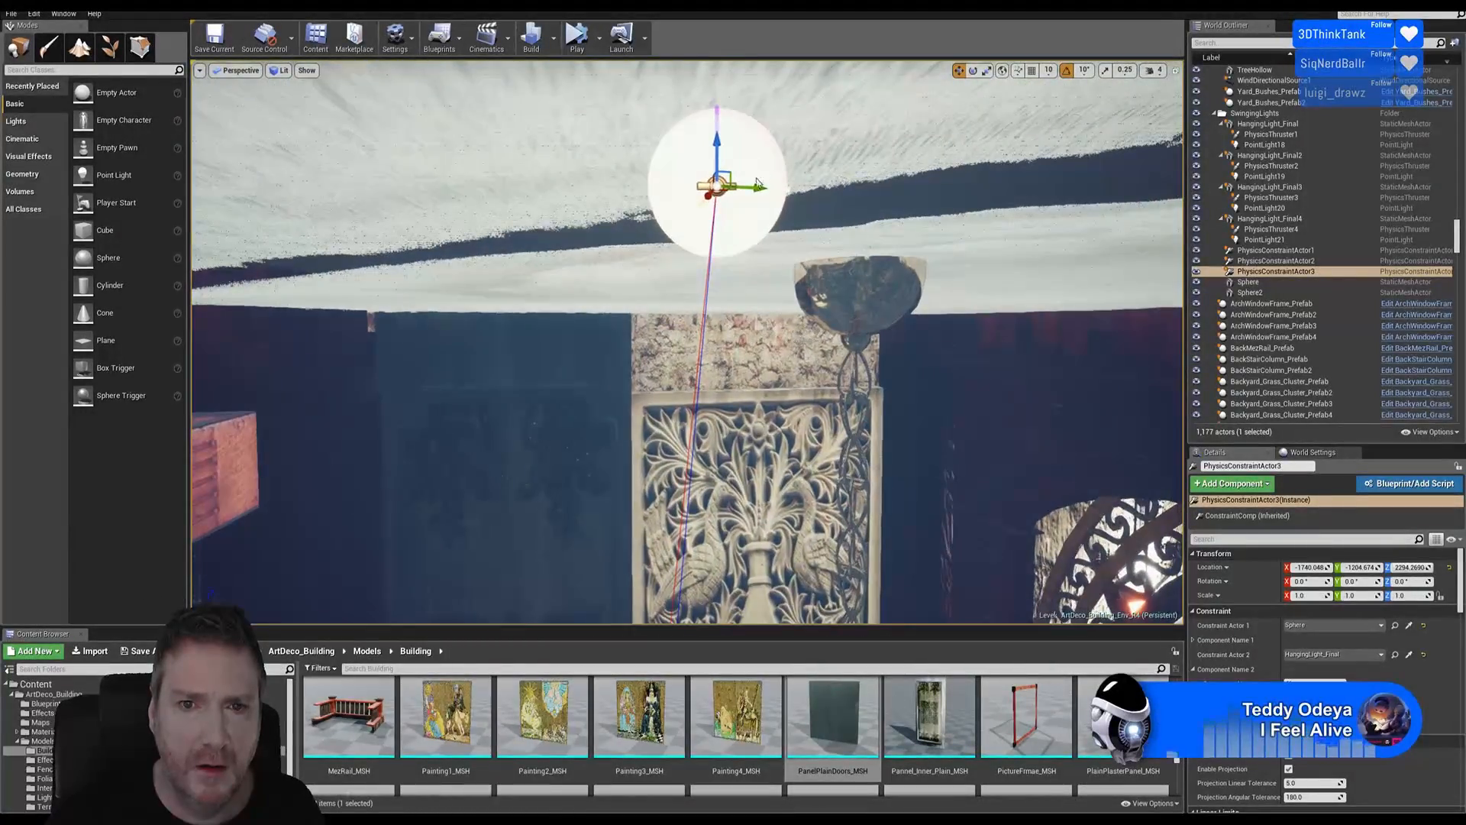
{"action": "mouse_move", "coordinate": [759, 194]}
{"action": "right_mouse_down"}
{"action": "mouse_move", "coordinate": [748, 187]}
{"action": "mouse_move", "coordinate": [761, 189]}
{"action": "right_mouse_up"}
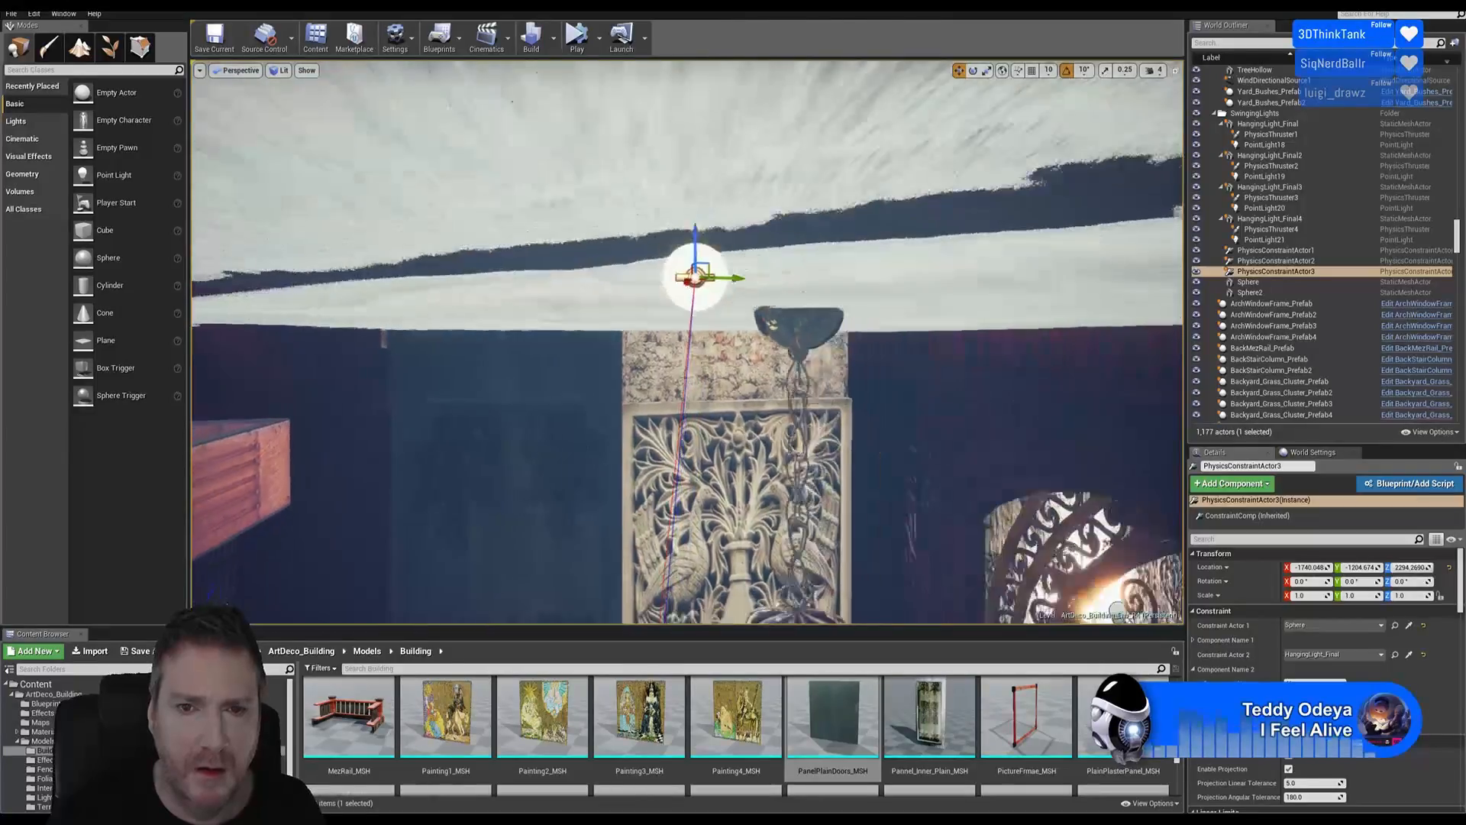
{"action": "left_click_drag", "start_coordinate": [741, 277], "coordinate": [860, 281]}
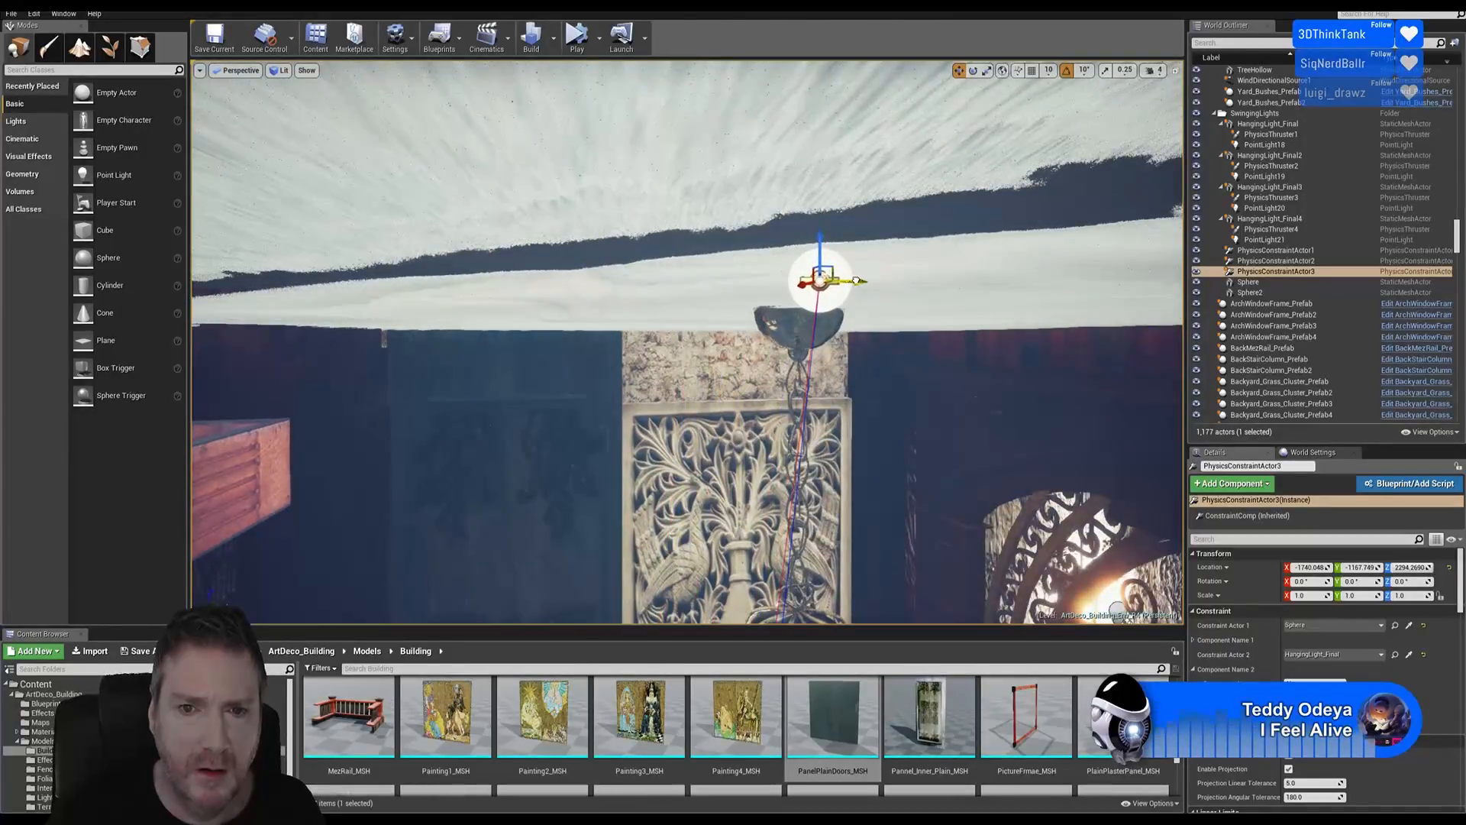
{"action": "mouse_move", "coordinate": [745, 343]}
{"action": "right_mouse_down"}
{"action": "mouse_move", "coordinate": [772, 341]}
{"action": "mouse_move", "coordinate": [744, 343]}
{"action": "right_mouse_up"}
{"action": "left_click_drag", "start_coordinate": [874, 281], "coordinate": [767, 287]}
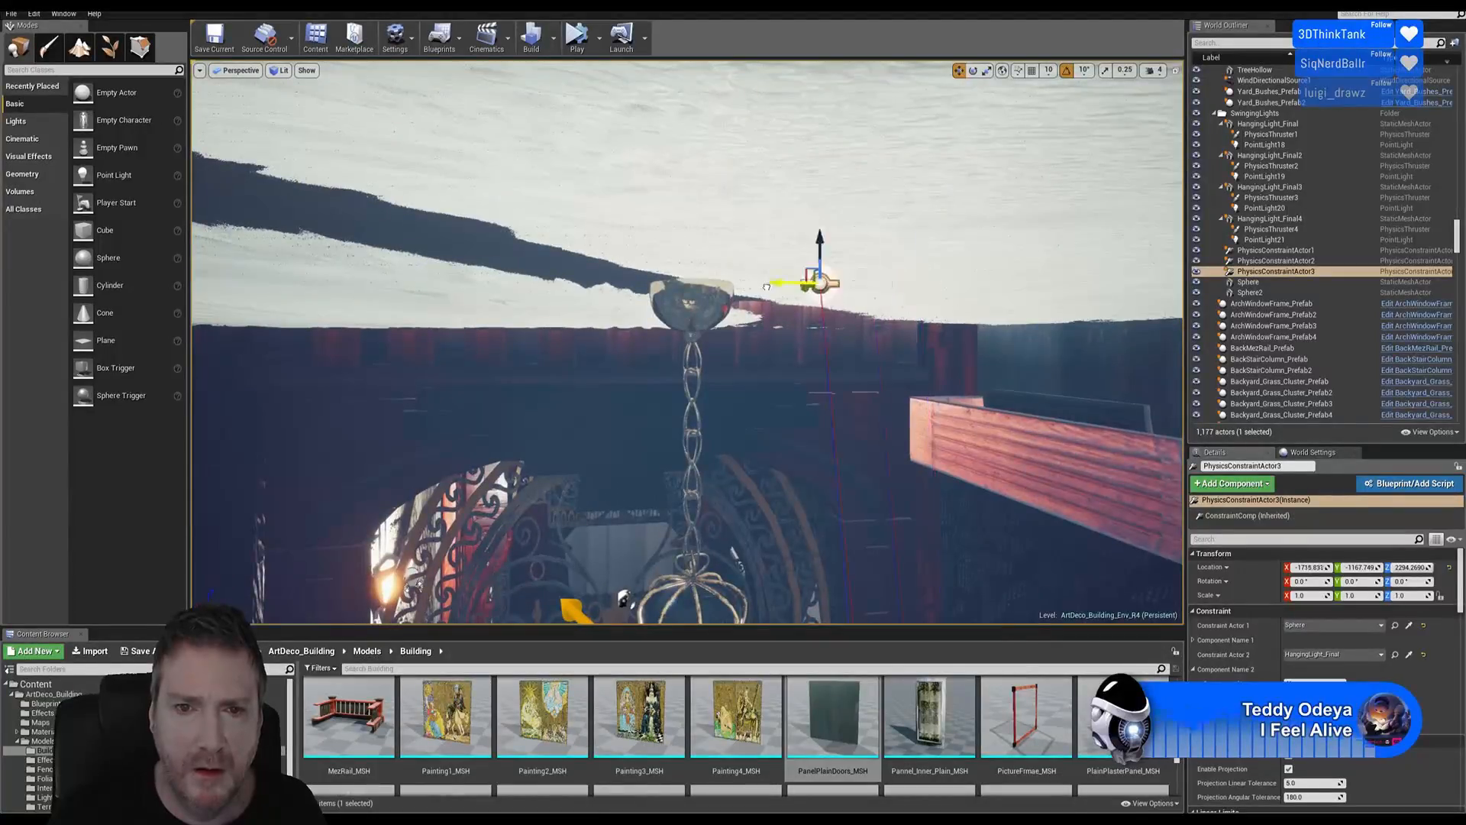
{"action": "right_click_drag", "start_coordinate": [730, 329], "coordinate": [557, 329]}
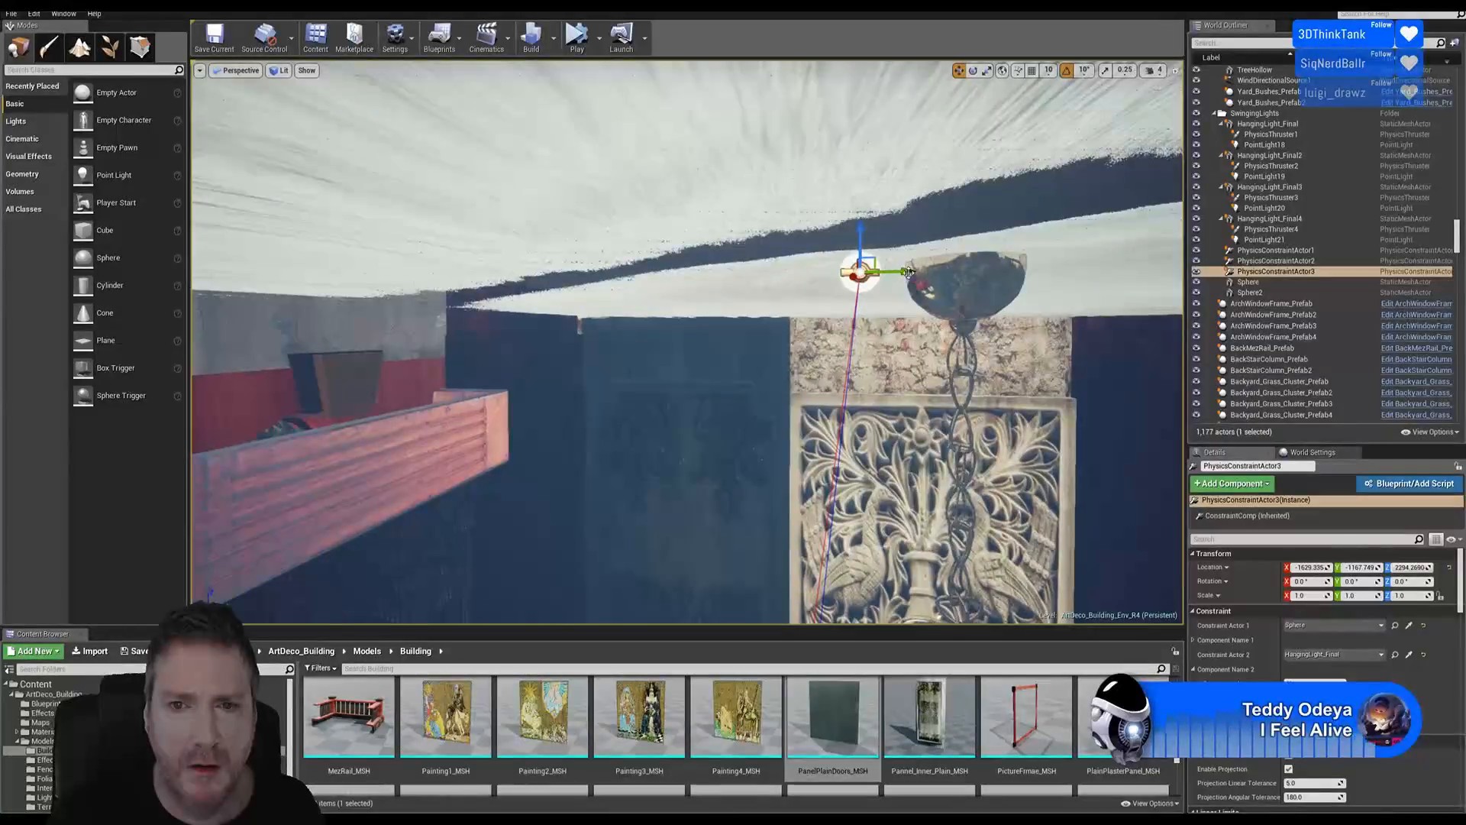
{"action": "left_click_drag", "start_coordinate": [908, 270], "coordinate": [1012, 261]}
Centre the constraint over the lamp's chain within the round ceiling mount, at X about -1632 and Y about -1124
{"action": "right_click_drag", "start_coordinate": [1012, 261], "coordinate": [1250, 195]}
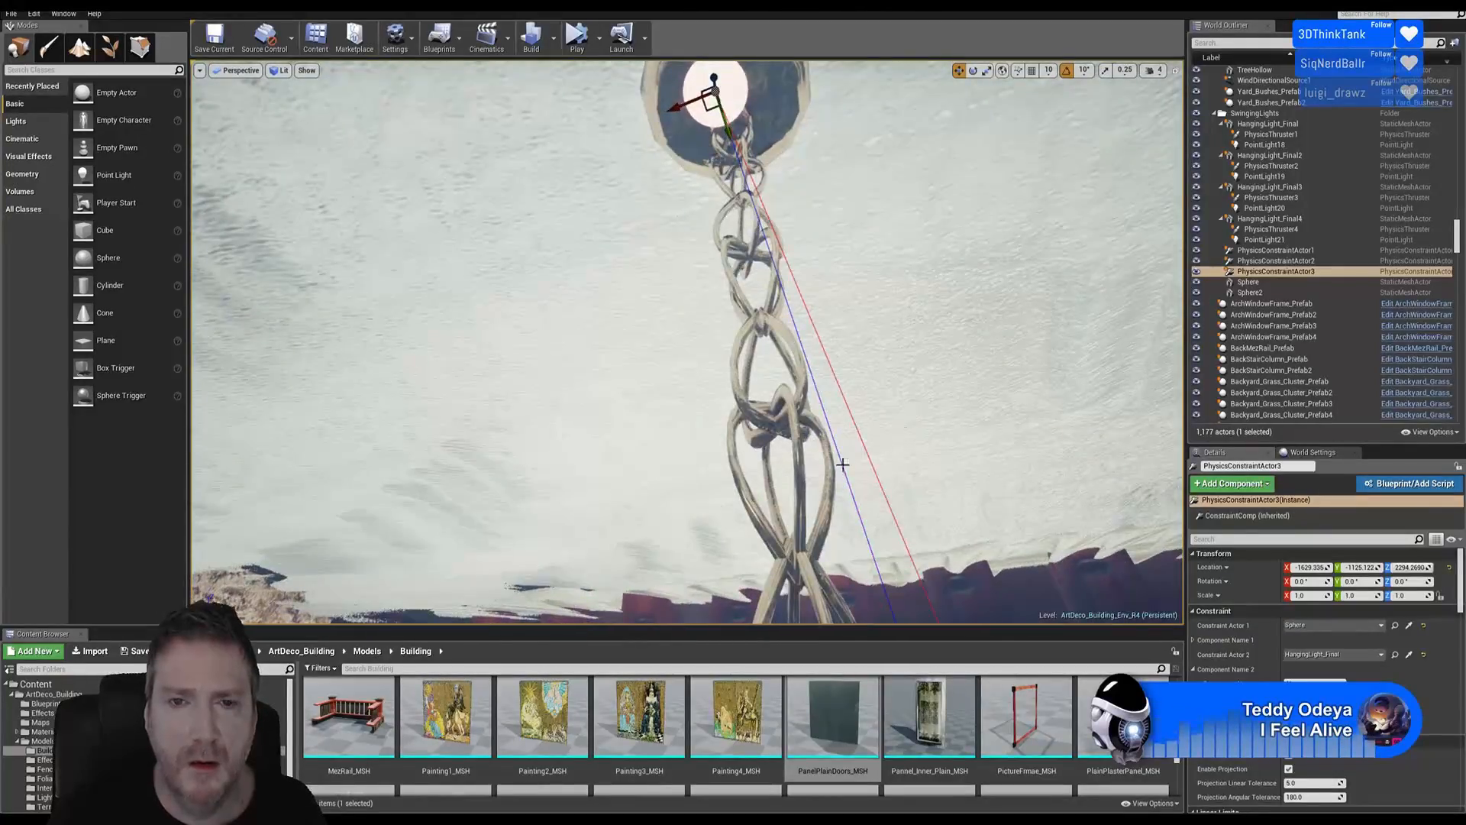
{"action": "right_click_drag", "start_coordinate": [843, 464], "coordinate": [764, 384]}
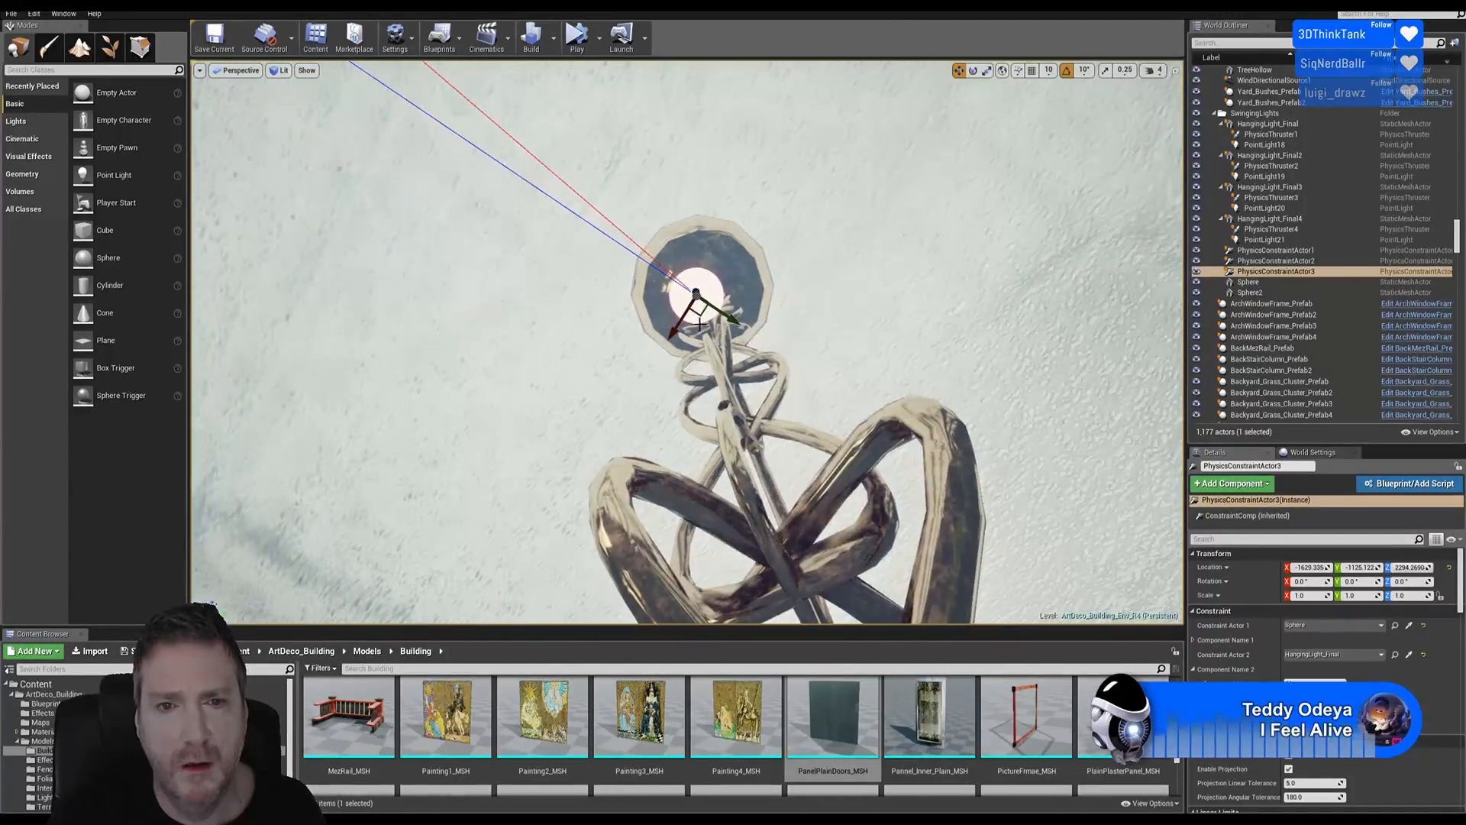
{"action": "left_click_drag", "start_coordinate": [679, 320], "coordinate": [742, 315]}
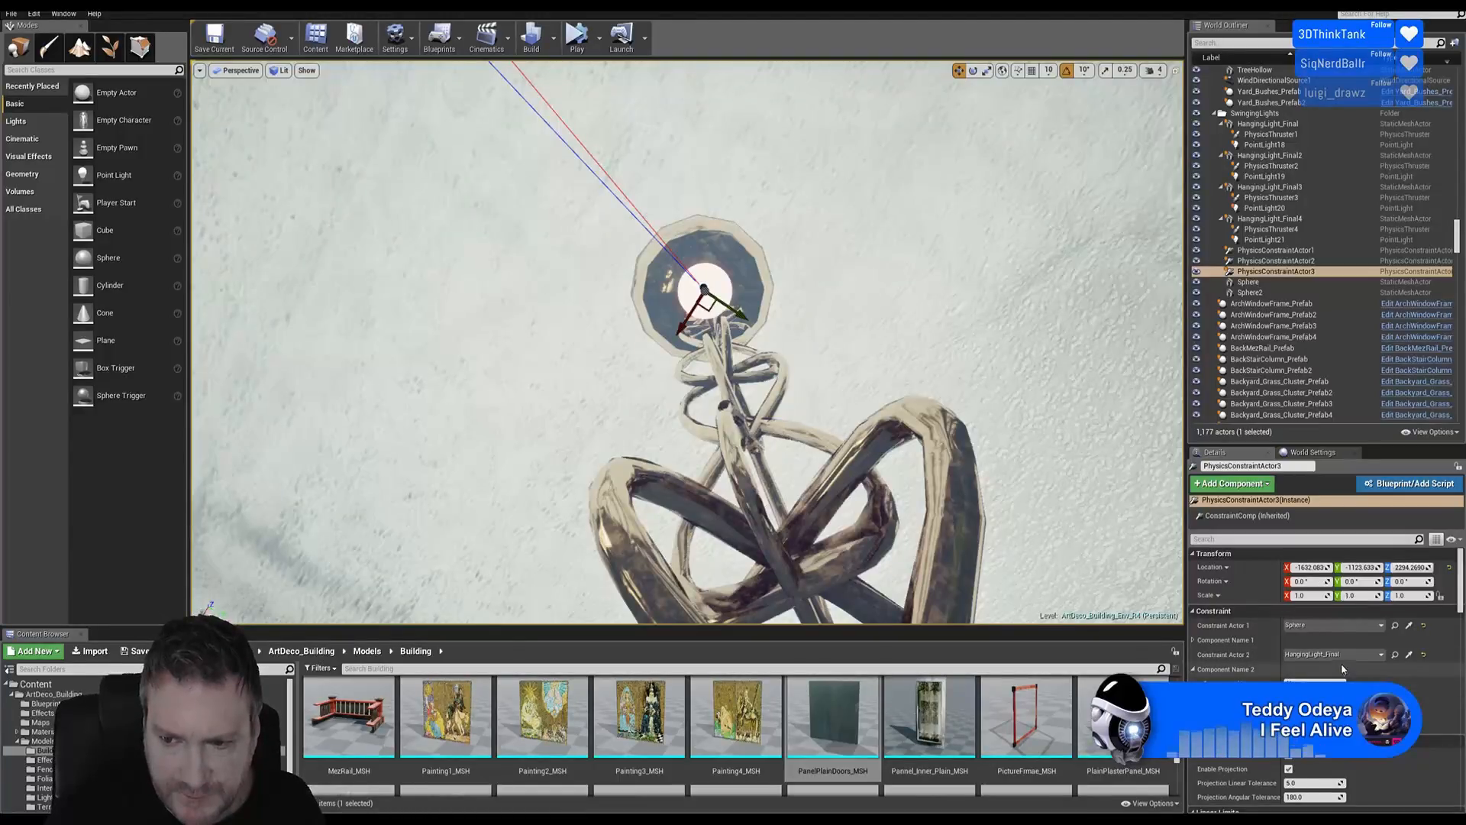
Raise the constraint slightly above the ceiling mount, to a Z location of about 2302
{"action": "right_click_drag", "start_coordinate": [798, 534], "coordinate": [794, 603]}
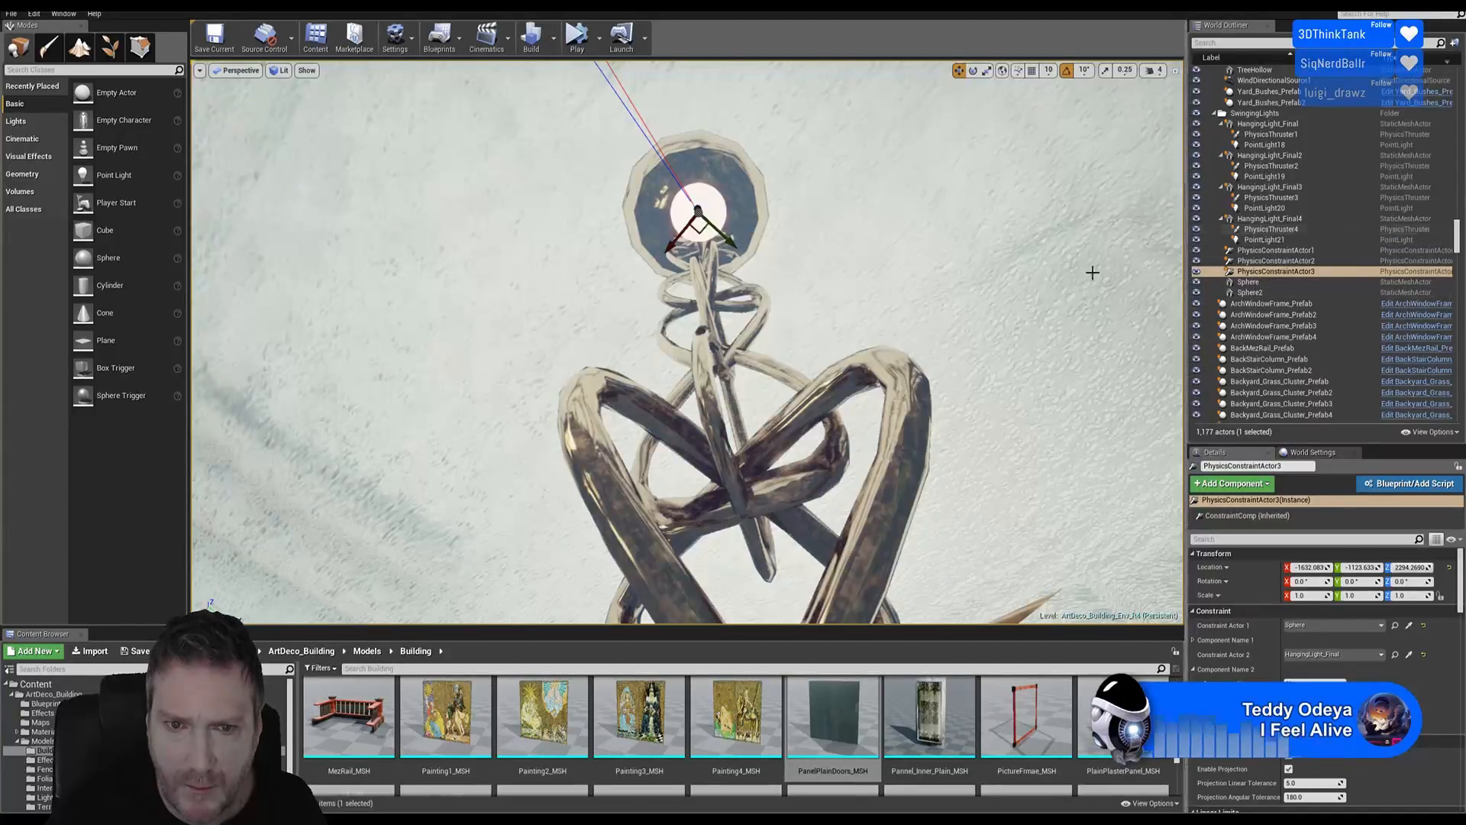
{"action": "right_click_drag", "start_coordinate": [786, 308], "coordinate": [752, 365]}
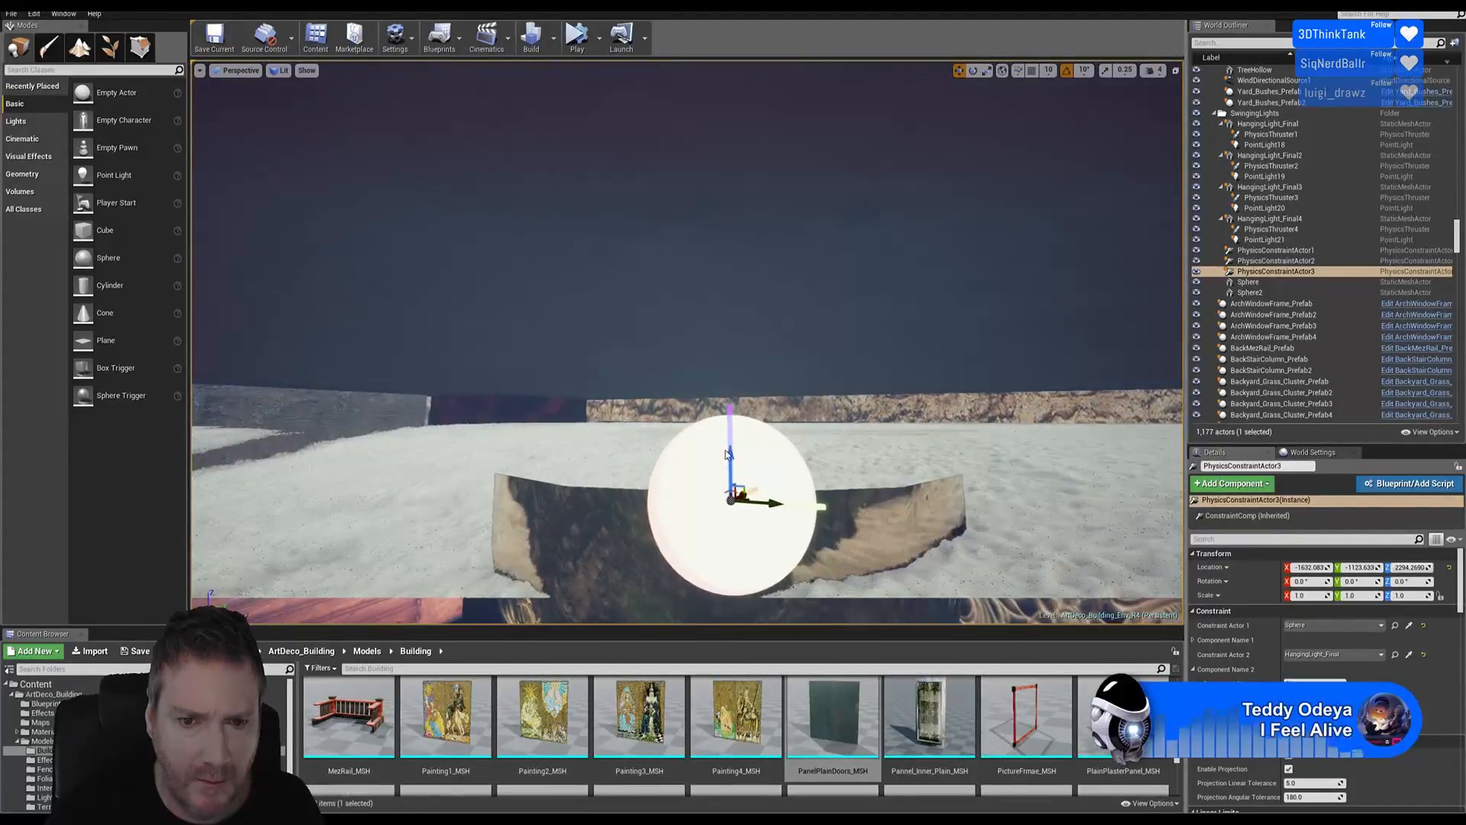
{"action": "right_click_drag", "start_coordinate": [734, 457], "coordinate": [735, 460]}
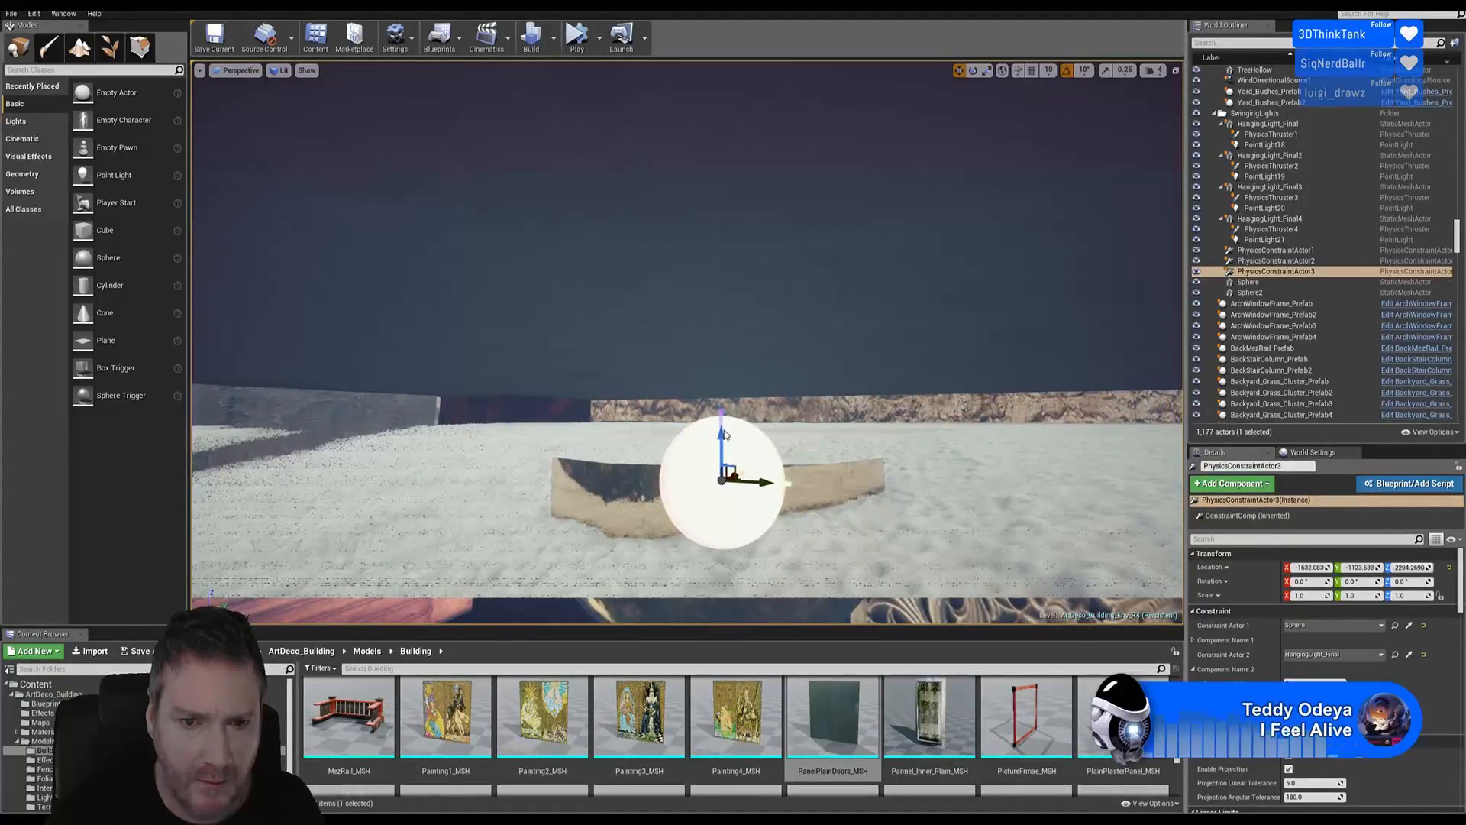
{"action": "scroll", "coordinate": [720, 447], "scroll_direction": "down", "scroll_amount": 3}
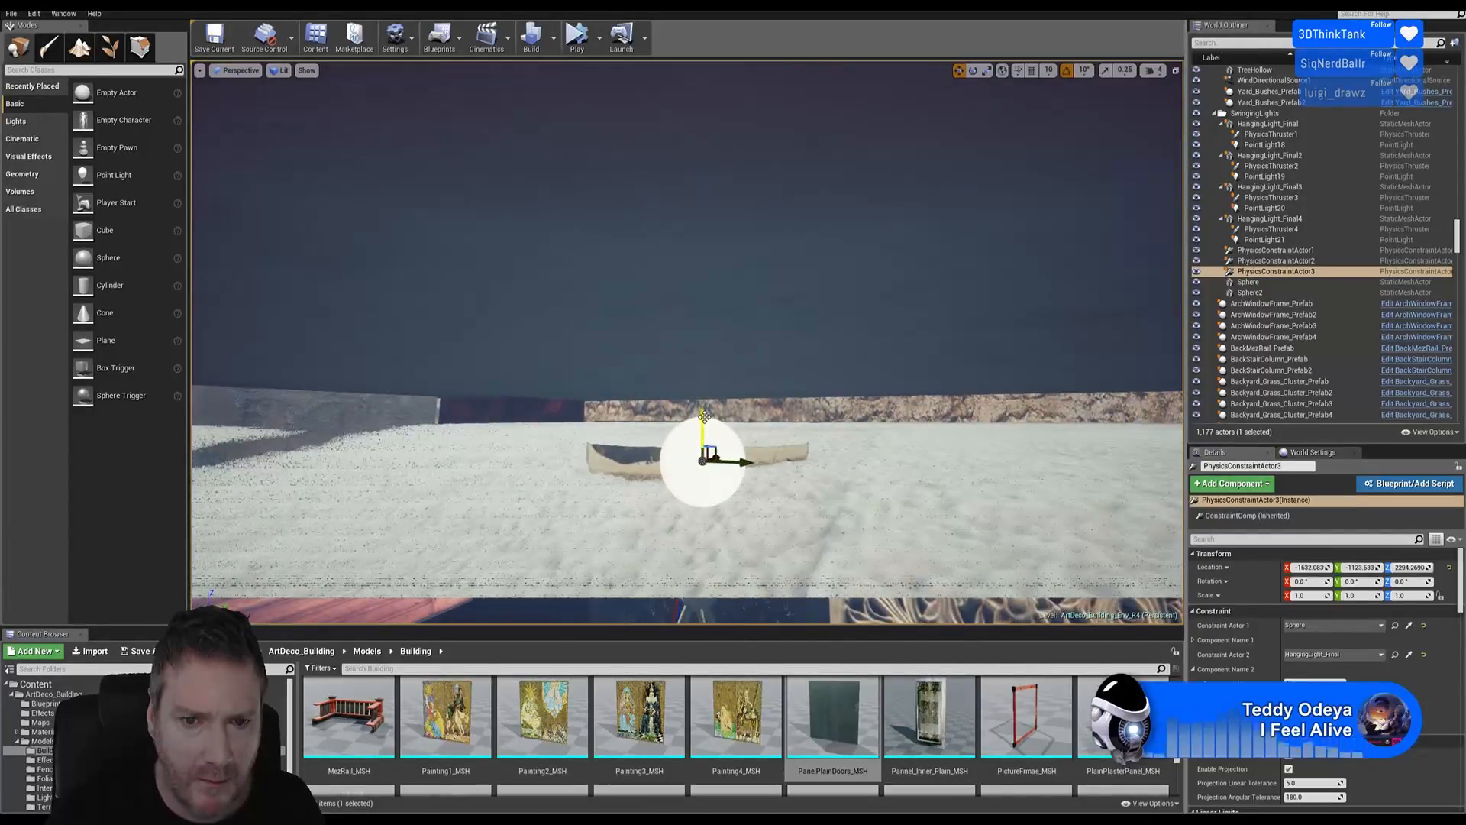
{"action": "left_click_drag", "start_coordinate": [704, 415], "coordinate": [735, 380]}
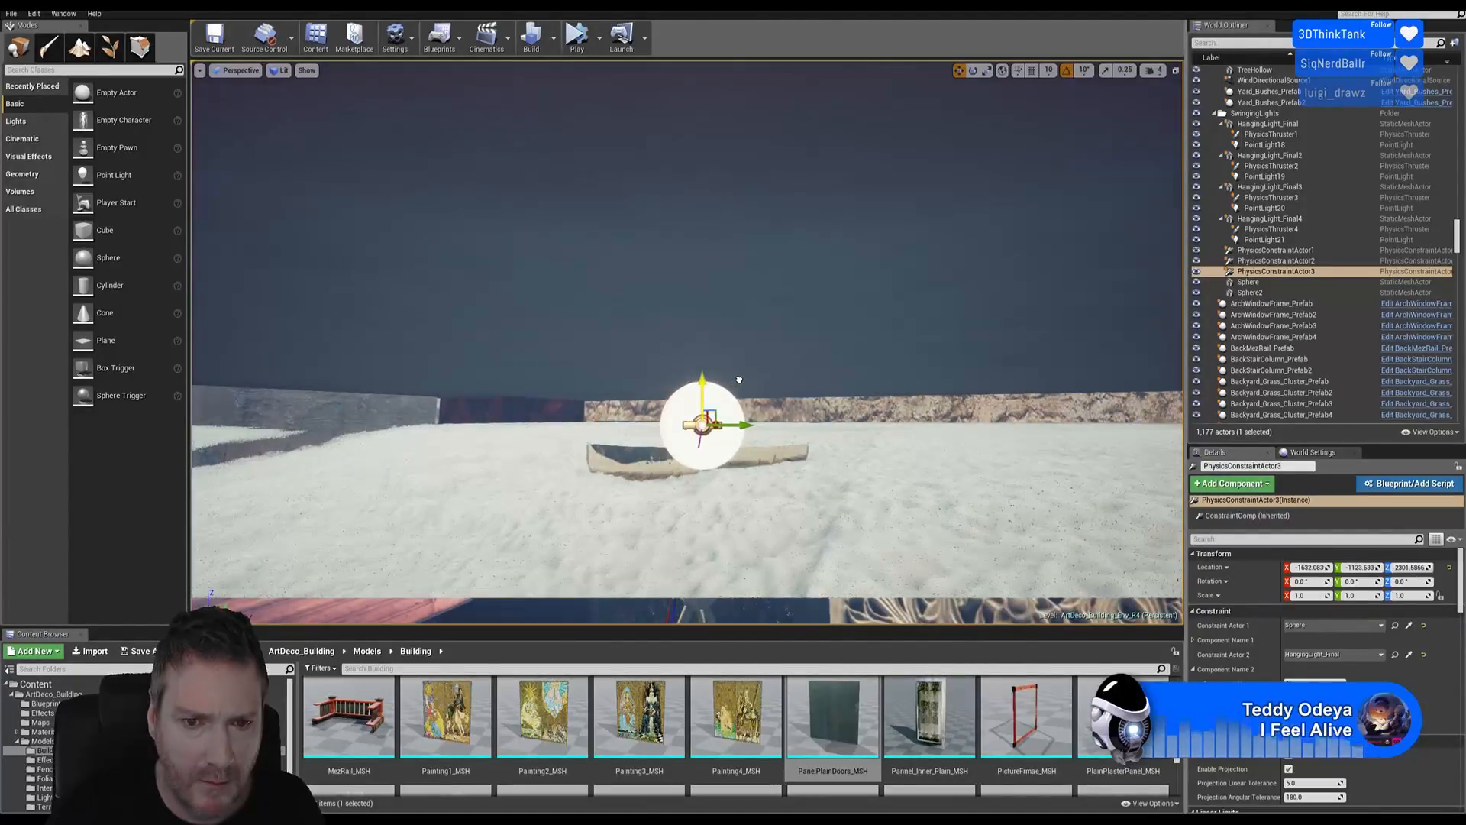
Assign the blue hanging lamp, HangingLight_Final3, as Constraint Actor 2 of the duplicated constraint
{"action": "right_click_drag", "start_coordinate": [757, 423], "coordinate": [756, 388]}
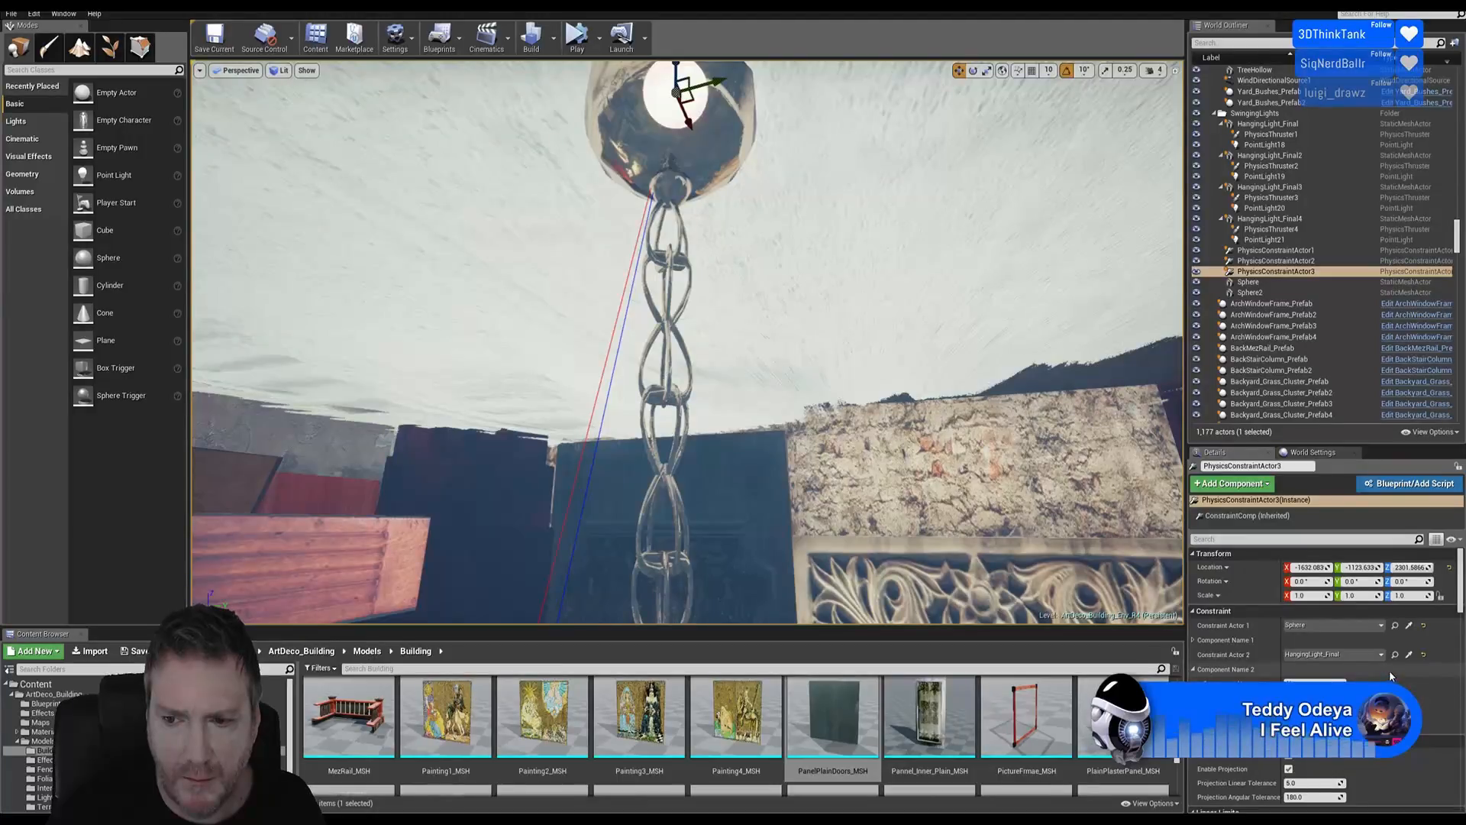
{"action": "left_click", "coordinate": [1411, 659]}
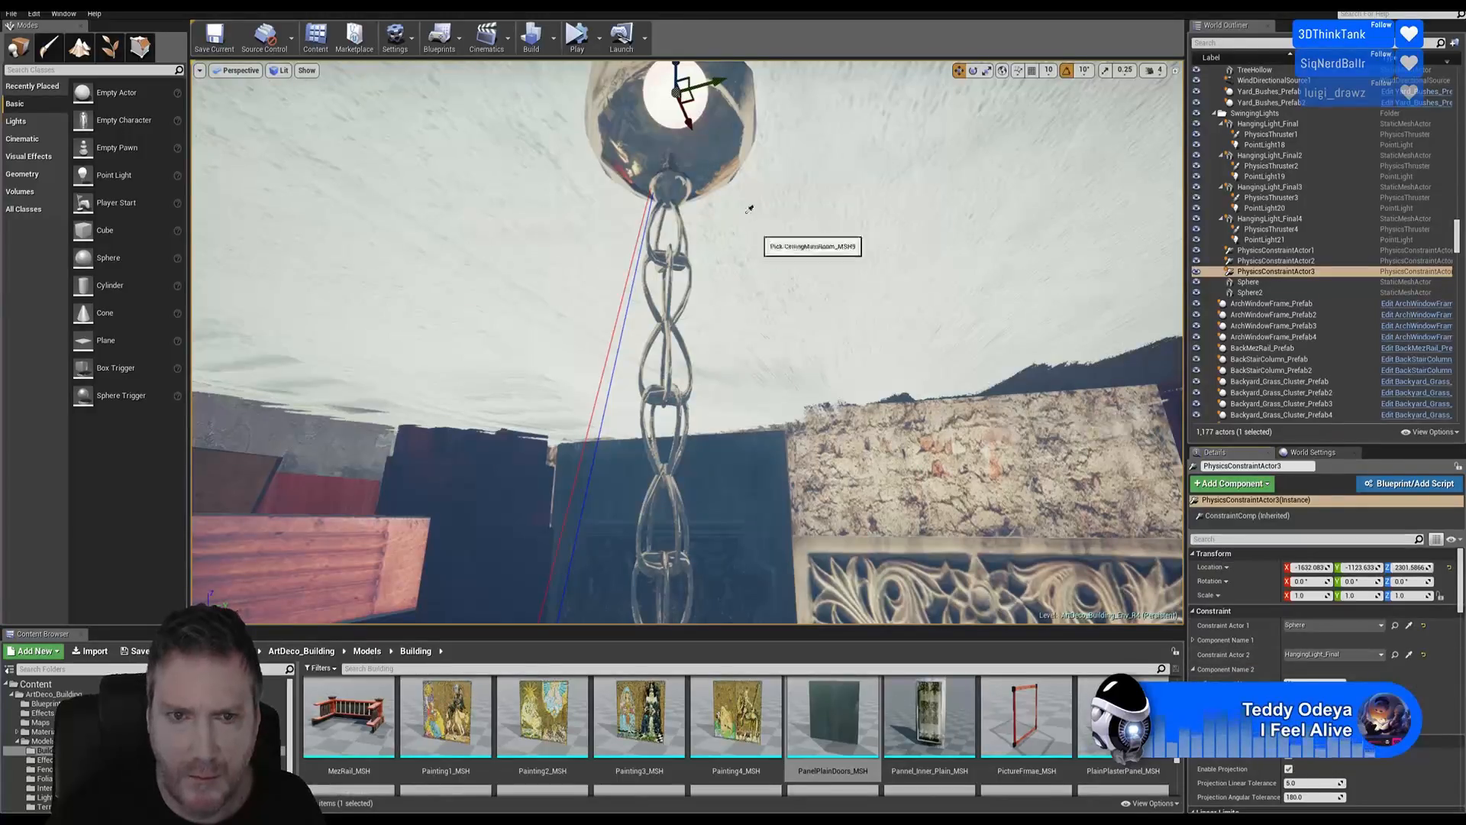
{"action": "left_click", "coordinate": [696, 156]}
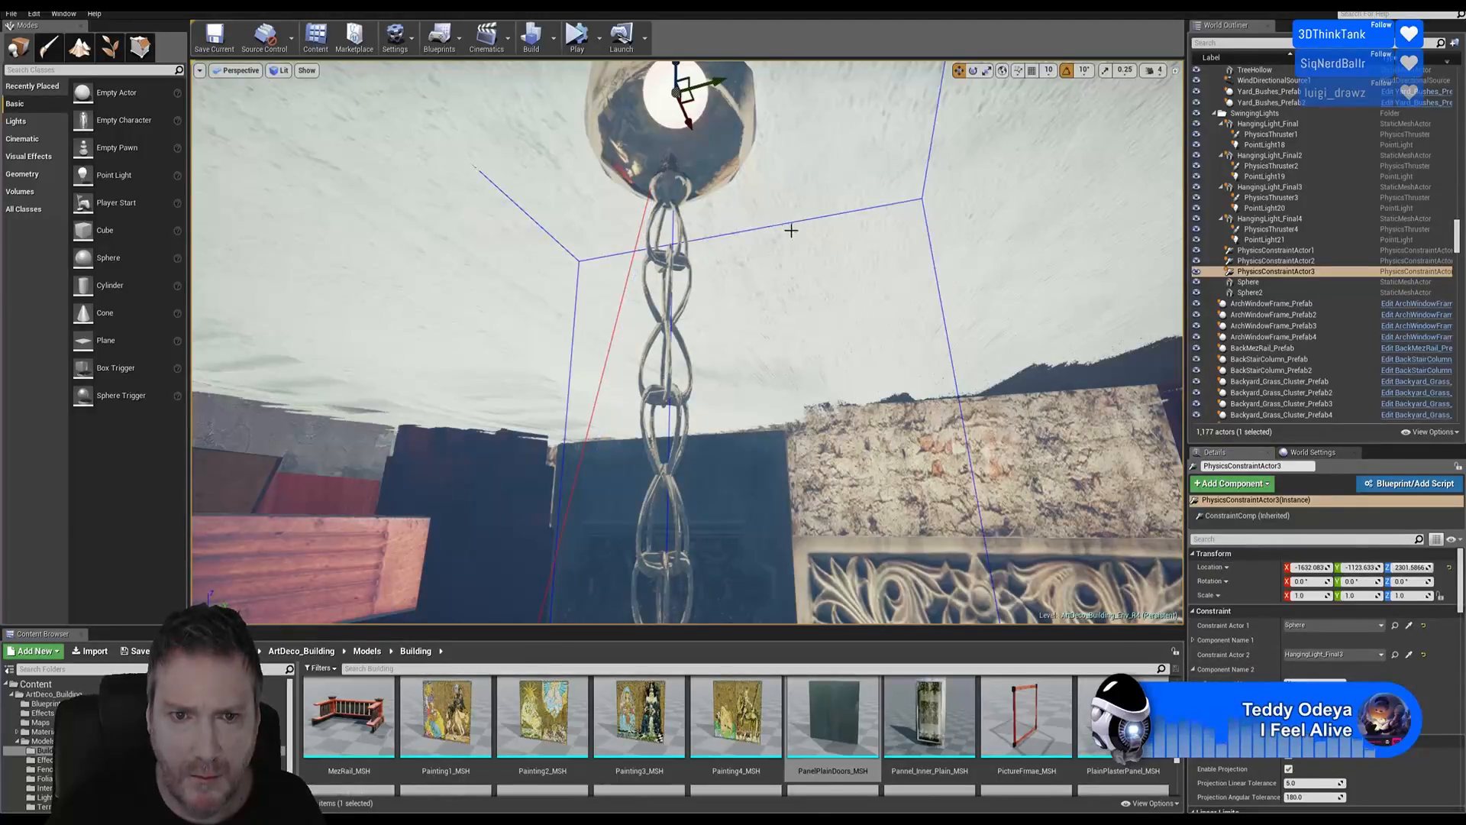
Duplicate the anchor sphere above the first lamp's ceiling mount, the one currently linked to the constraint
{"action": "right_click_drag", "start_coordinate": [791, 230], "coordinate": [417, 454]}
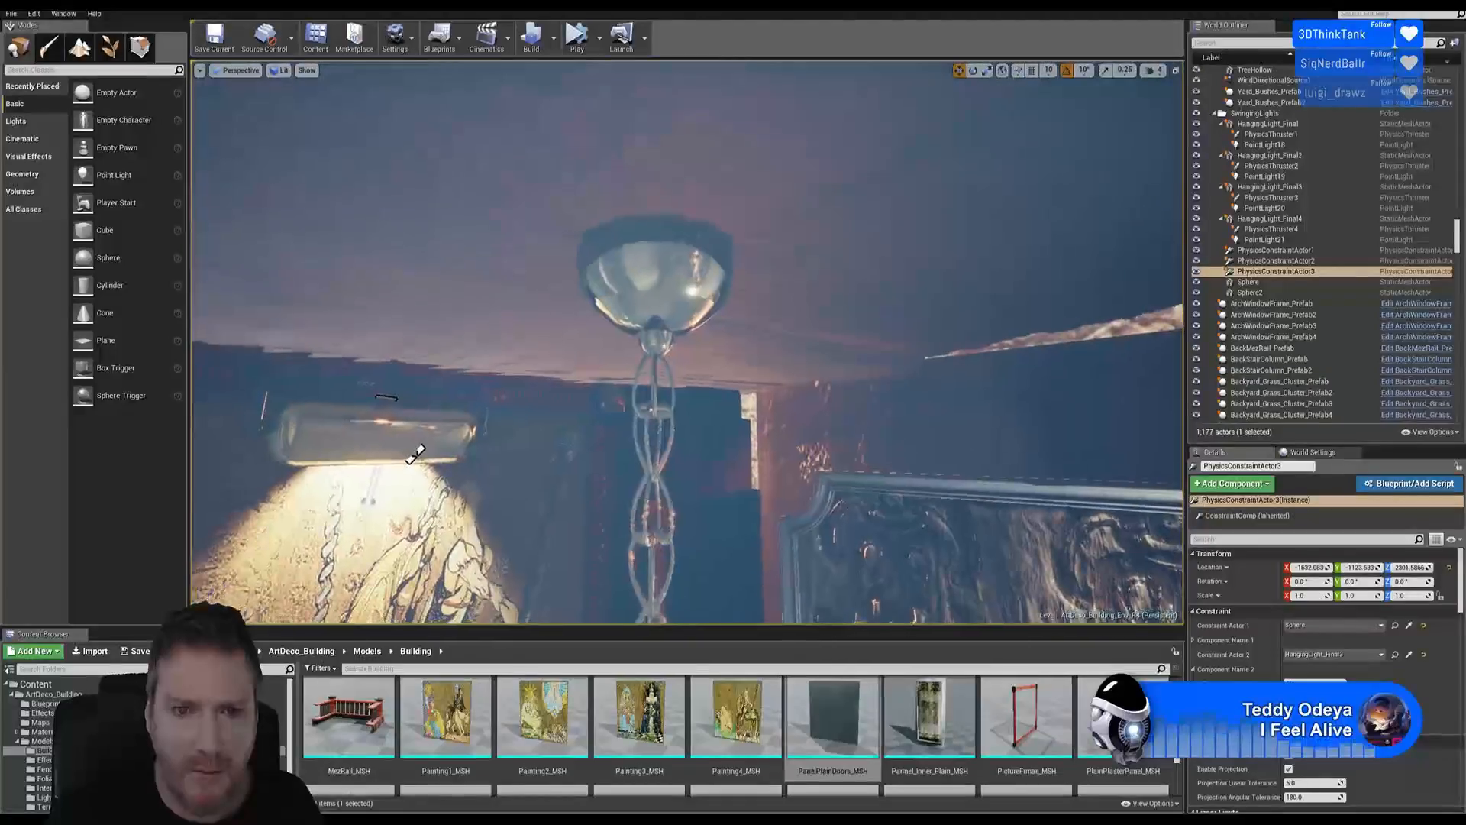
{"action": "right_click_drag", "start_coordinate": [687, 305], "coordinate": [632, 453]}
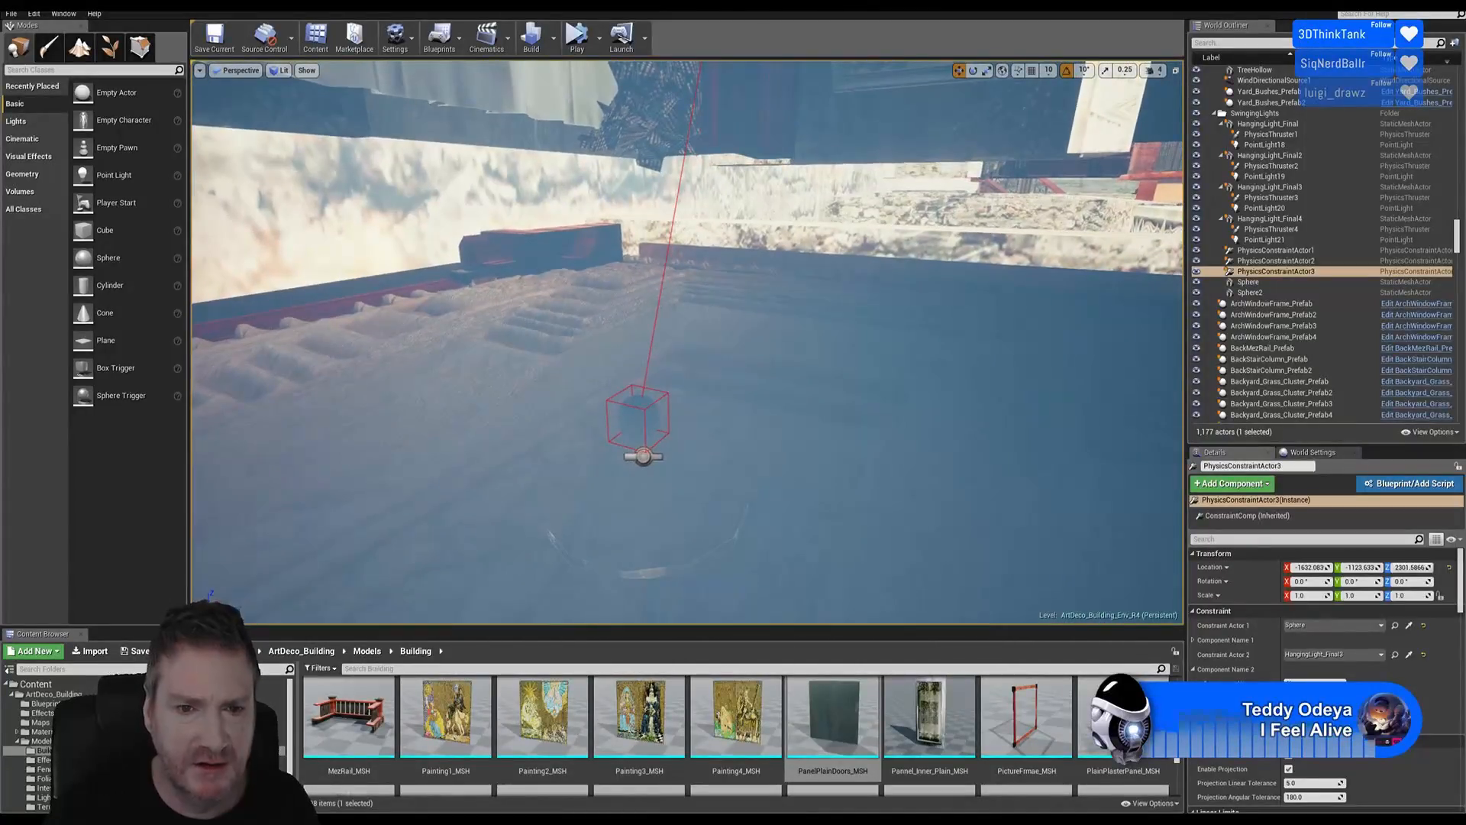
{"action": "left_click", "coordinate": [630, 413]}
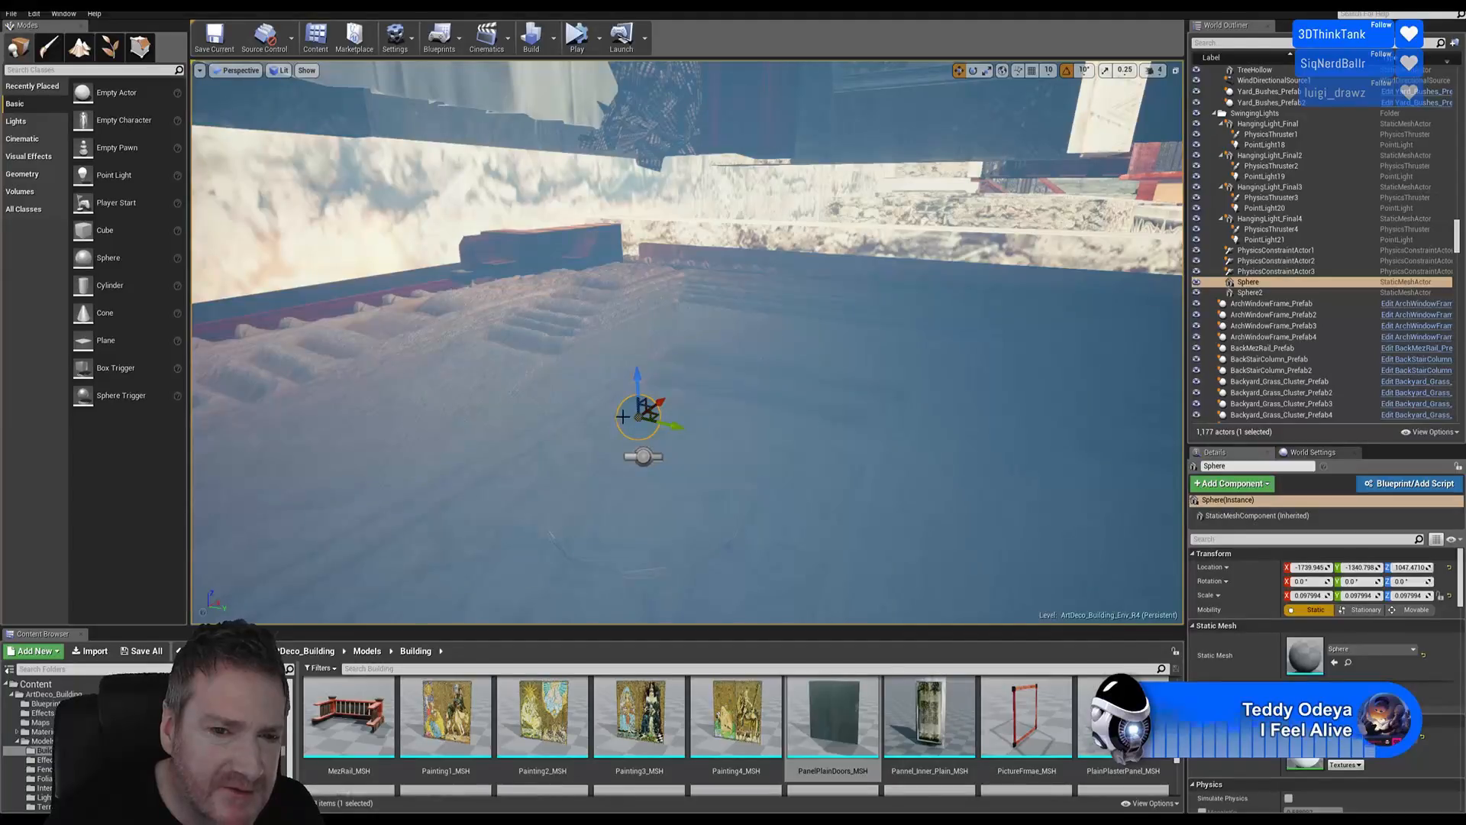
{"action": "right_click", "coordinate": [623, 417]}
{"action": "mouse_move", "coordinate": [679, 199]}
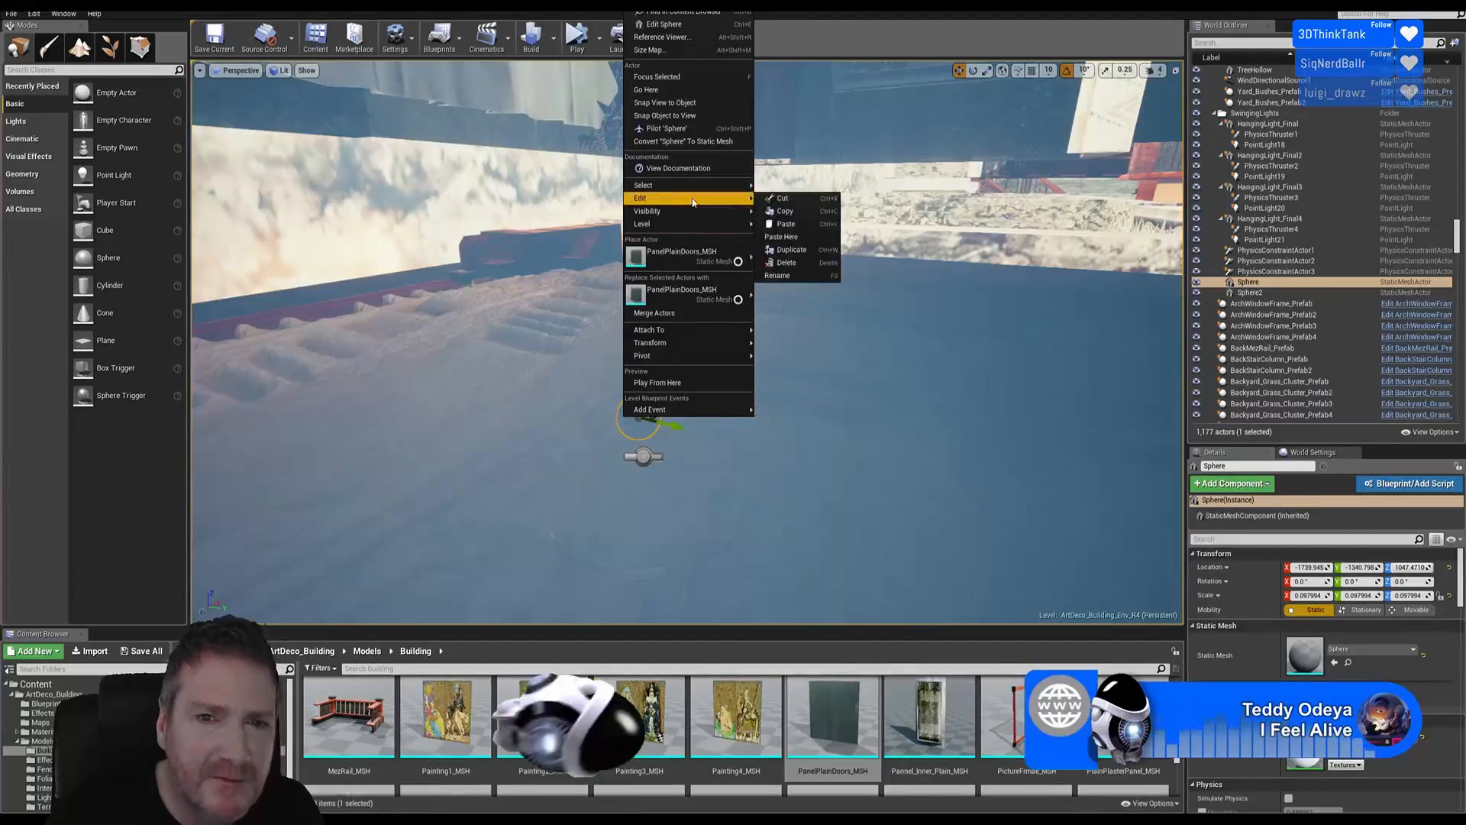
{"action": "left_click", "coordinate": [808, 253]}
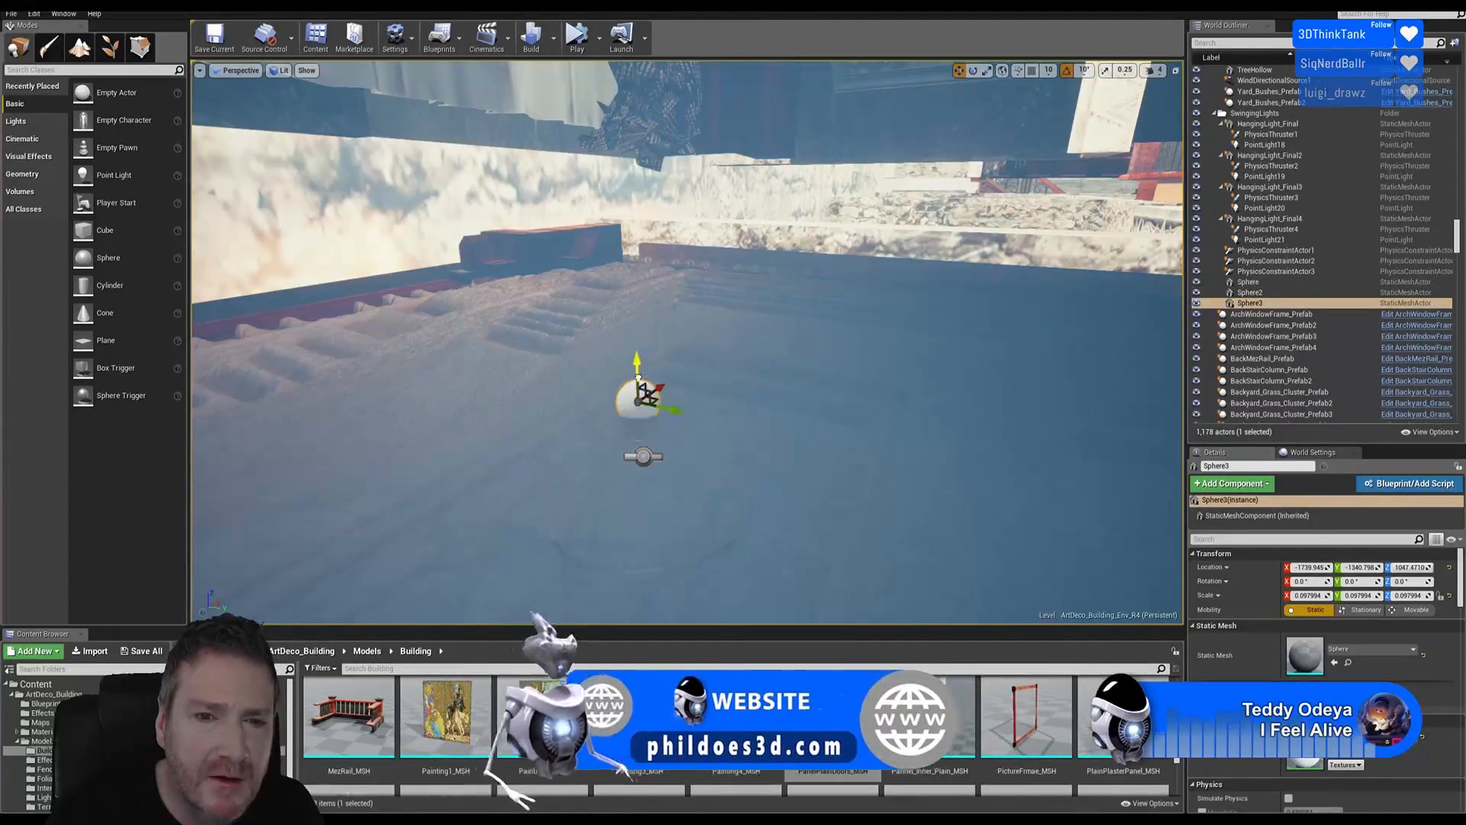
Raise the duplicated sphere towards the blue lamp's ceiling mount, to a Y location of about -1154 and Z about 2230
{"action": "left_click_drag", "start_coordinate": [638, 378], "coordinate": [639, 38]}
{"action": "right_click_drag", "start_coordinate": [778, 328], "coordinate": [796, 222]}
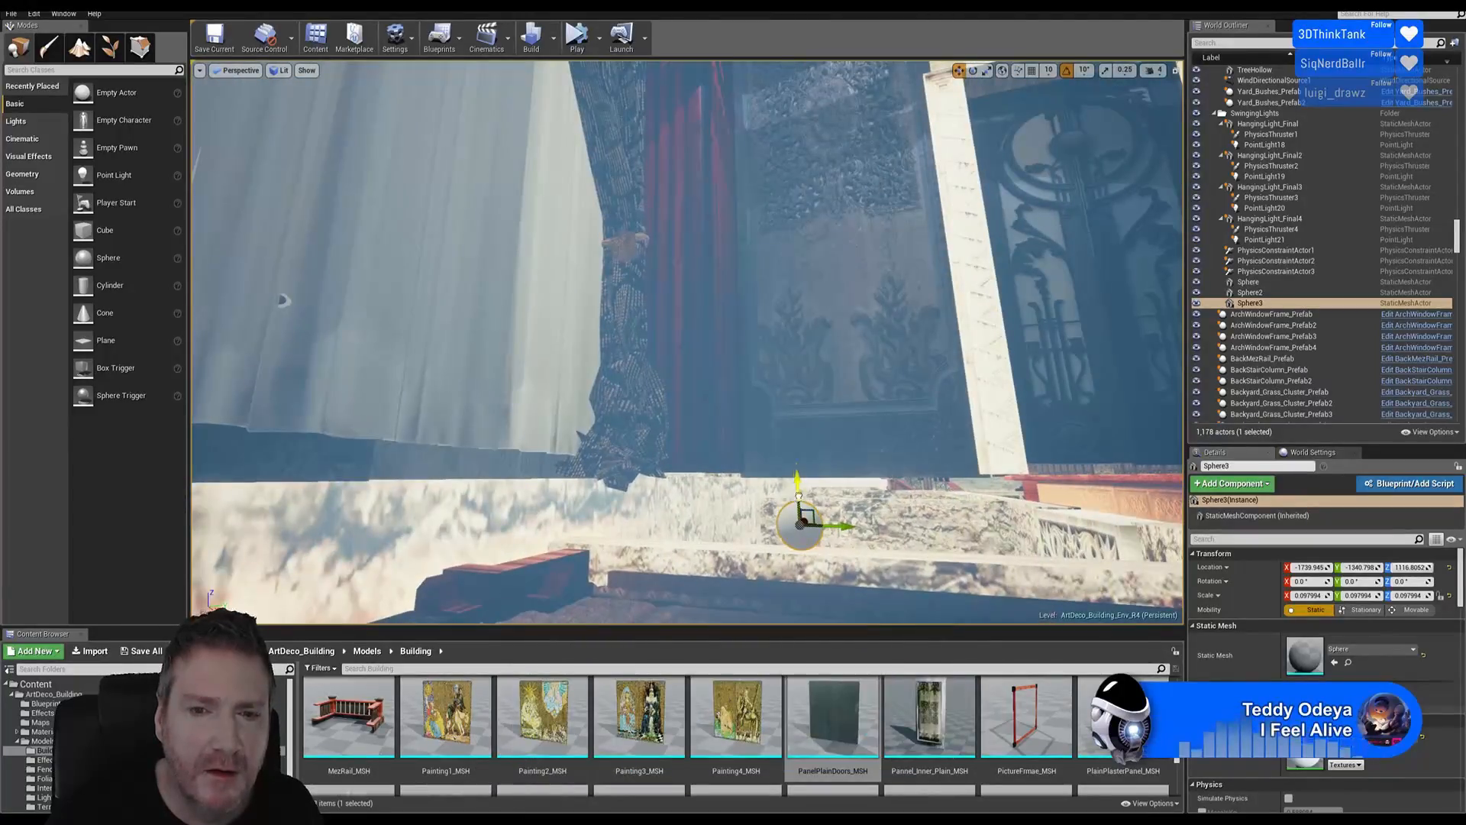
{"action": "left_click_drag", "start_coordinate": [798, 495], "coordinate": [792, 83]}
{"action": "right_click_drag", "start_coordinate": [840, 273], "coordinate": [849, 233]}
{"action": "key", "text": "s"}
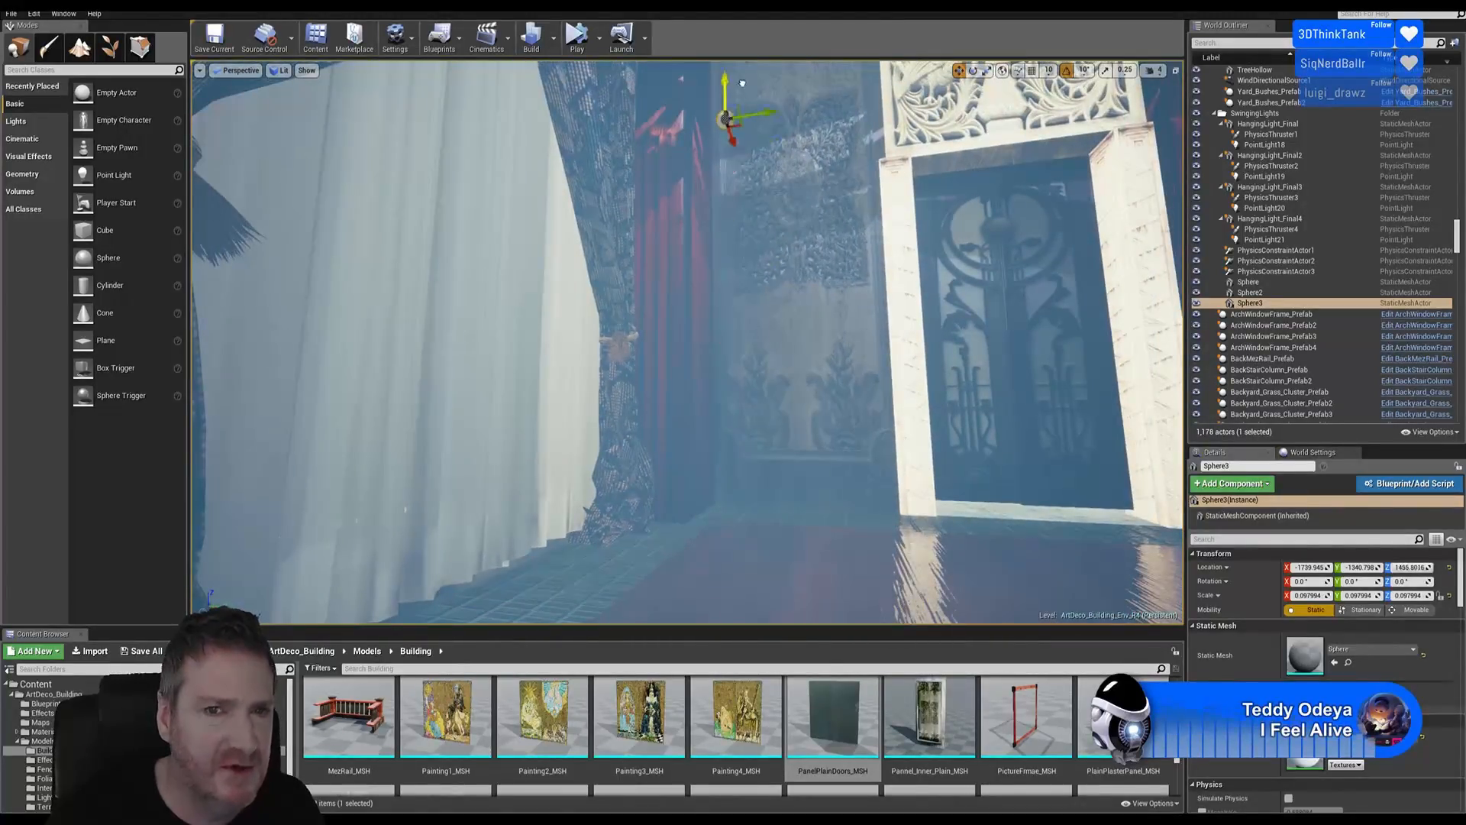
{"action": "right_click_drag", "start_coordinate": [849, 232], "coordinate": [759, 194]}
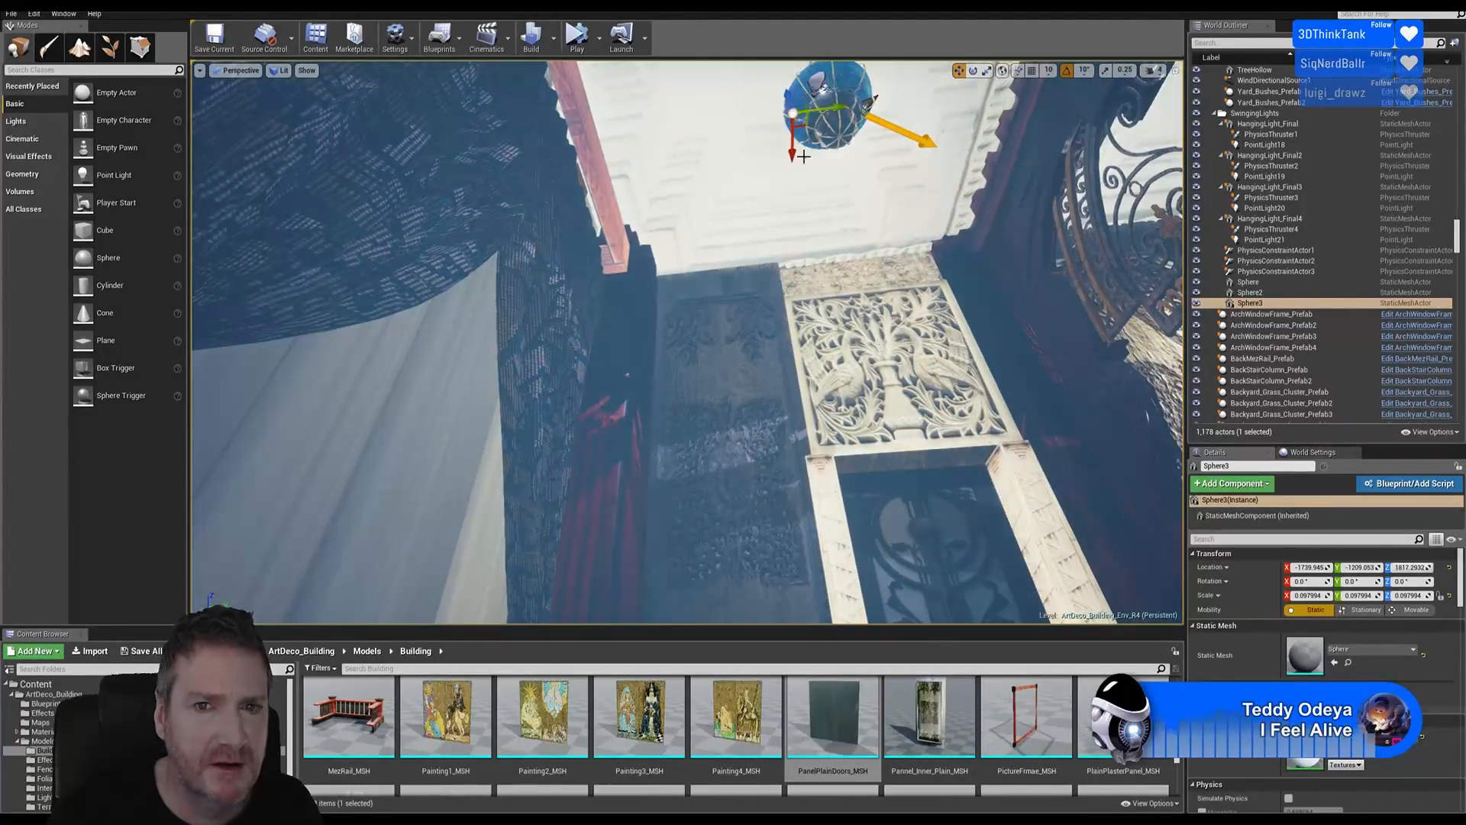
{"action": "right_click_drag", "start_coordinate": [804, 157], "coordinate": [796, 156]}
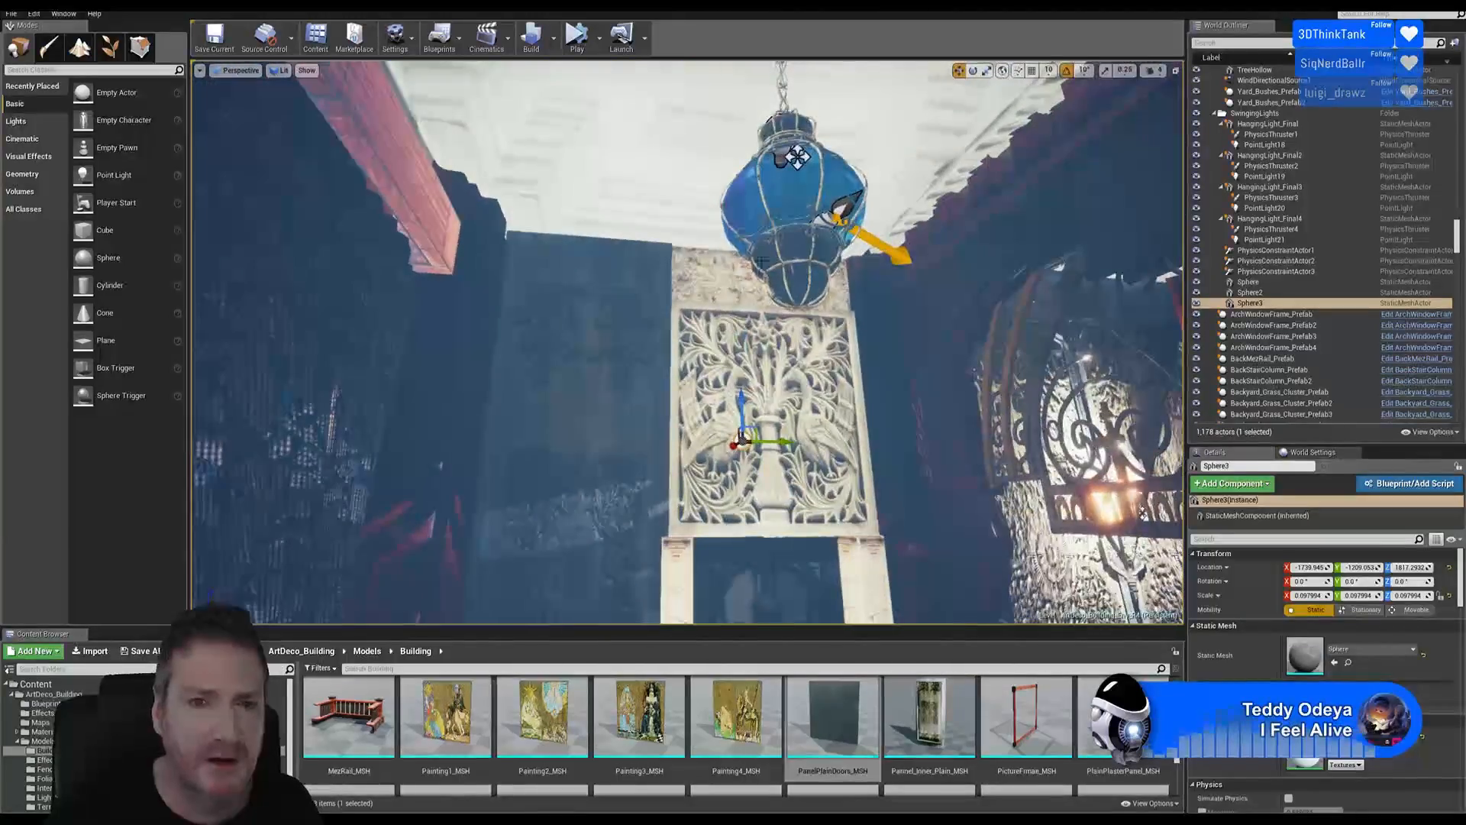
{"action": "left_click_drag", "start_coordinate": [772, 77], "coordinate": [772, 59]}
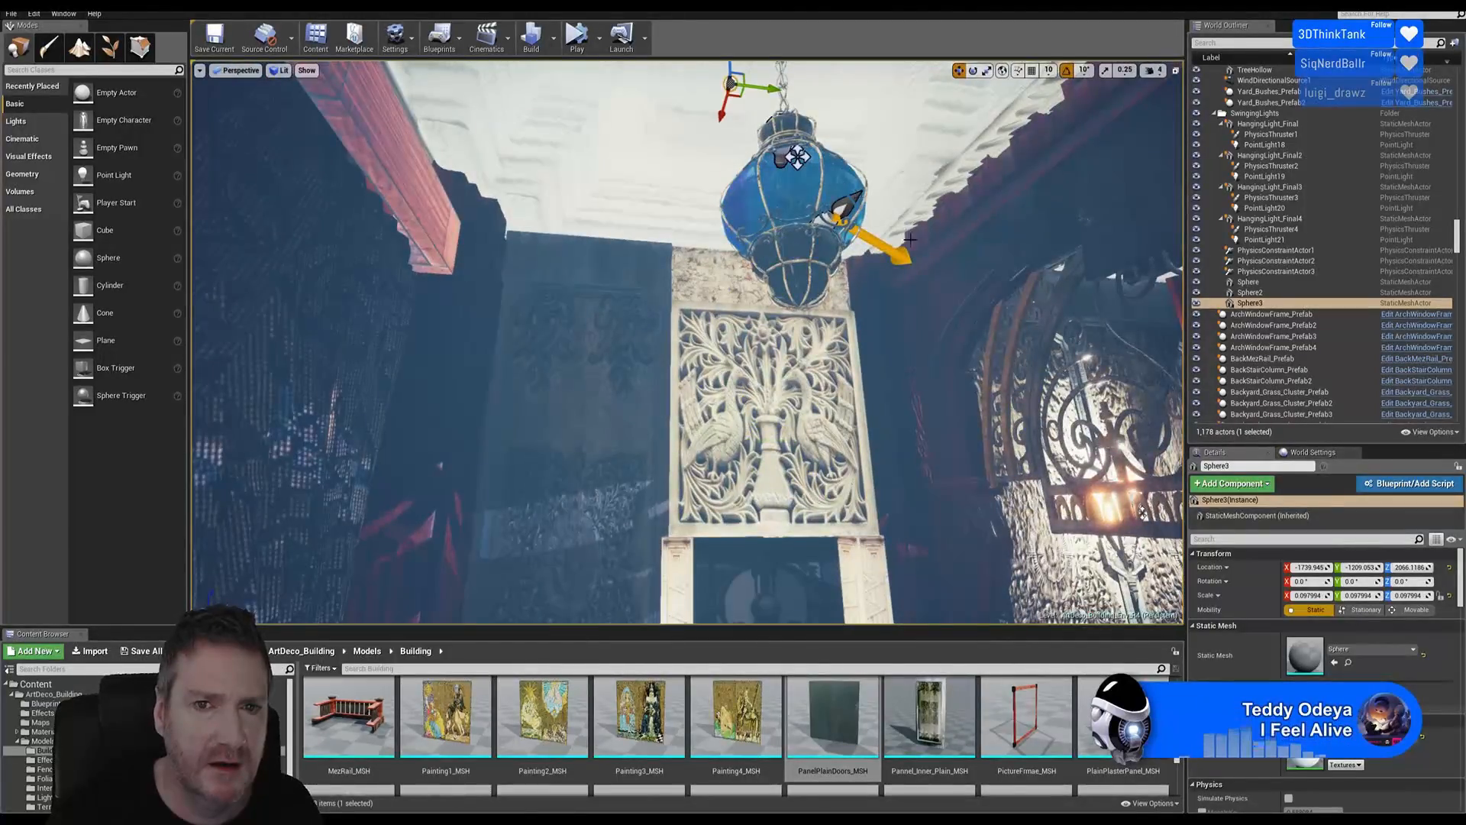
{"action": "mouse_move", "coordinate": [843, 275]}
{"action": "right_mouse_down"}
{"action": "mouse_move", "coordinate": [843, 221]}
{"action": "mouse_move", "coordinate": [843, 275]}
{"action": "right_mouse_up"}
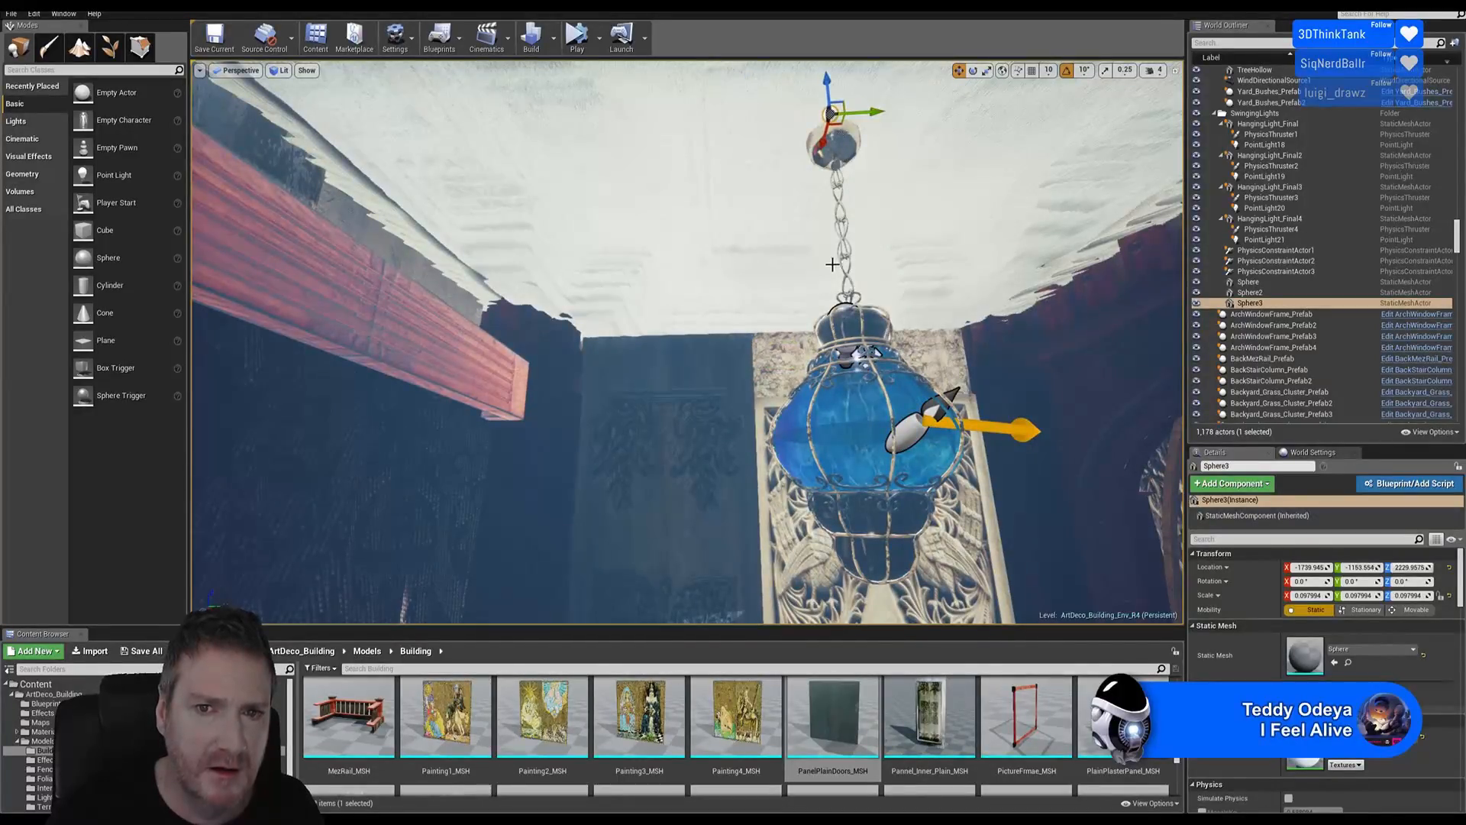
Align the sphere horizontally with the blue lamp's chain, at X about -1632 and Y about -1125
{"action": "right_click_drag", "start_coordinate": [833, 265], "coordinate": [833, 264]}
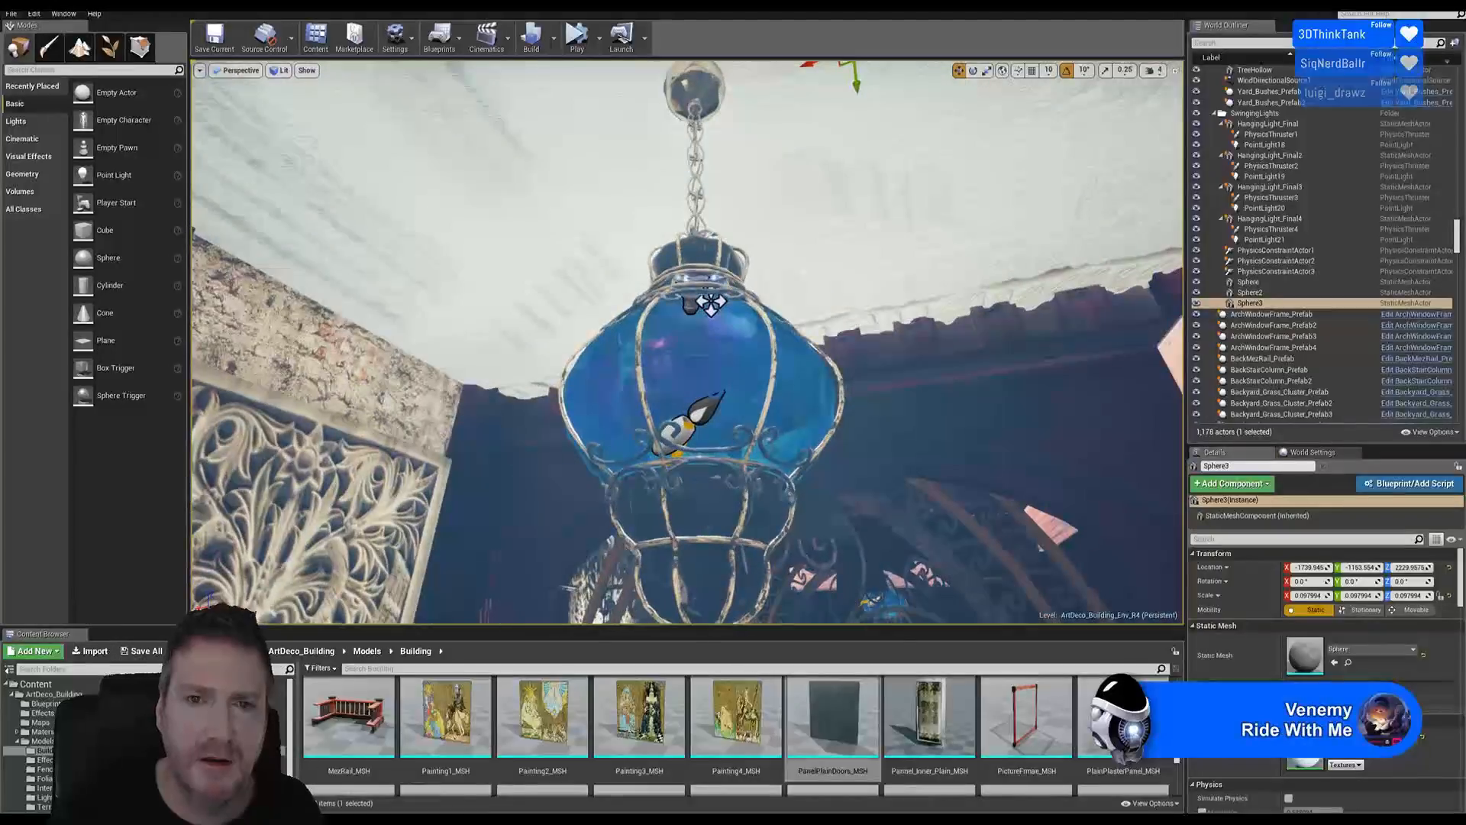
{"action": "right_click_drag", "start_coordinate": [776, 218], "coordinate": [776, 218]}
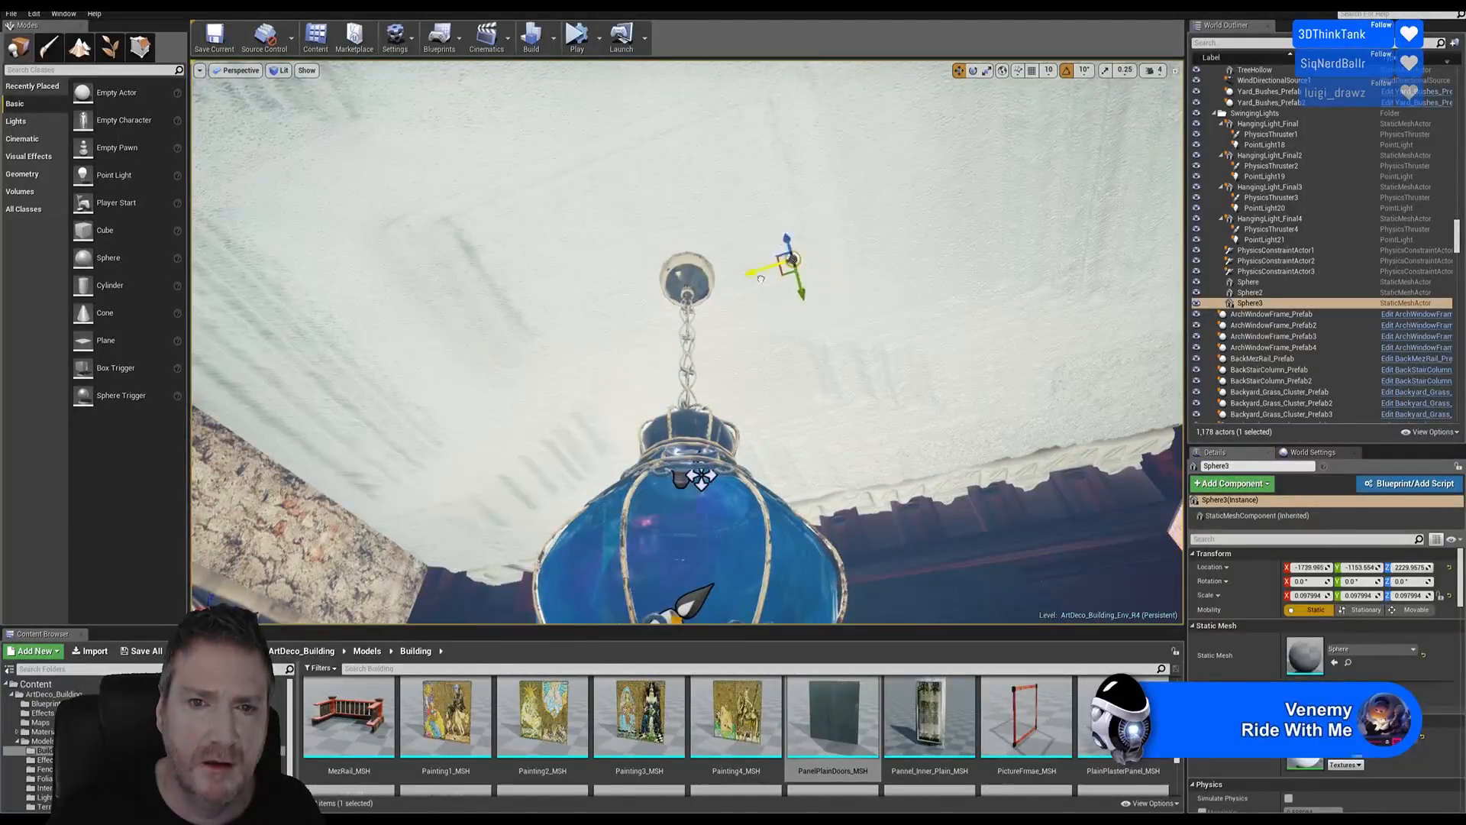
{"action": "right_click_drag", "start_coordinate": [687, 344], "coordinate": [721, 329]}
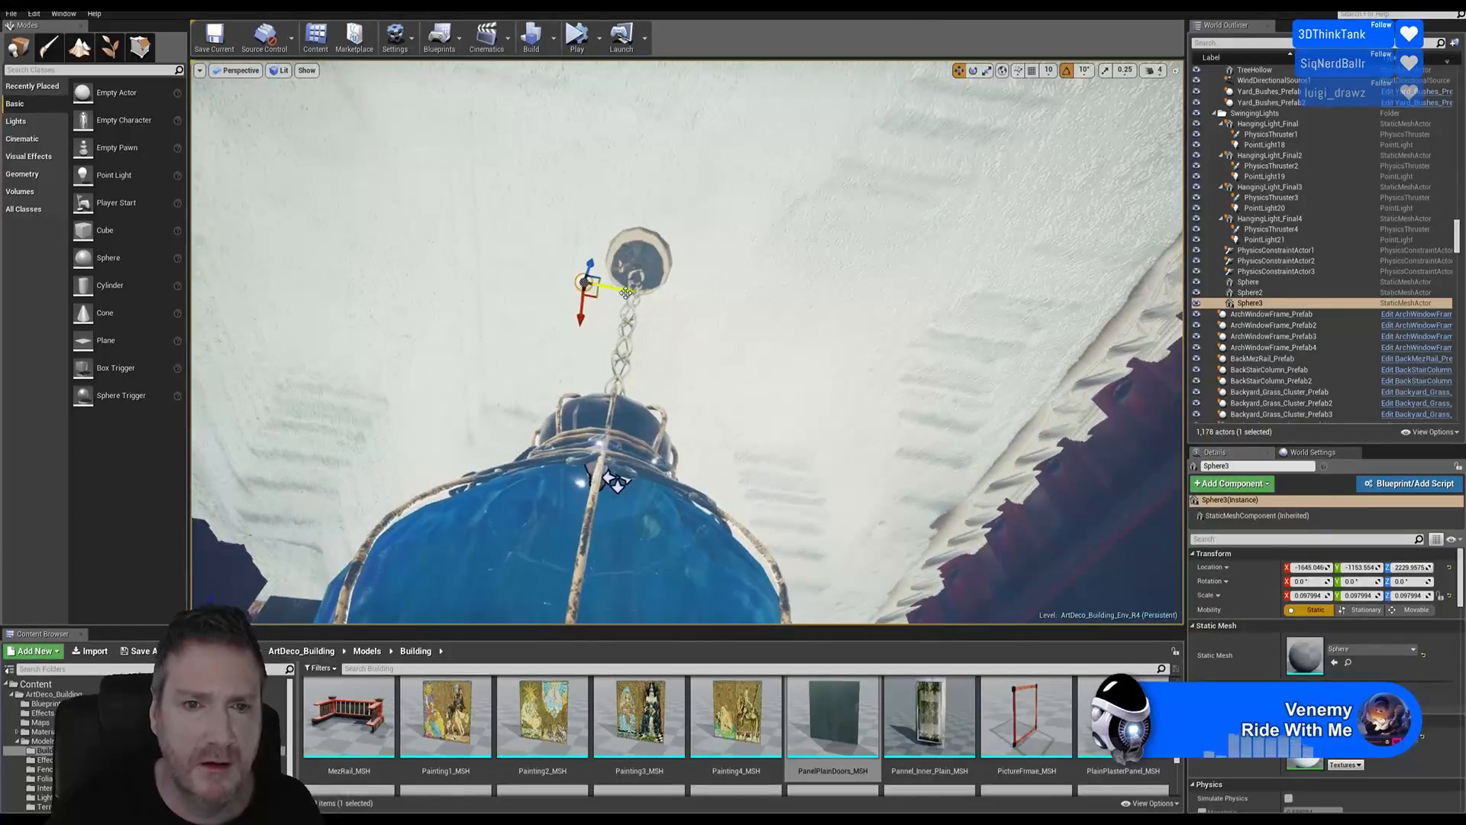
{"action": "left_click_drag", "start_coordinate": [648, 293], "coordinate": [669, 293]}
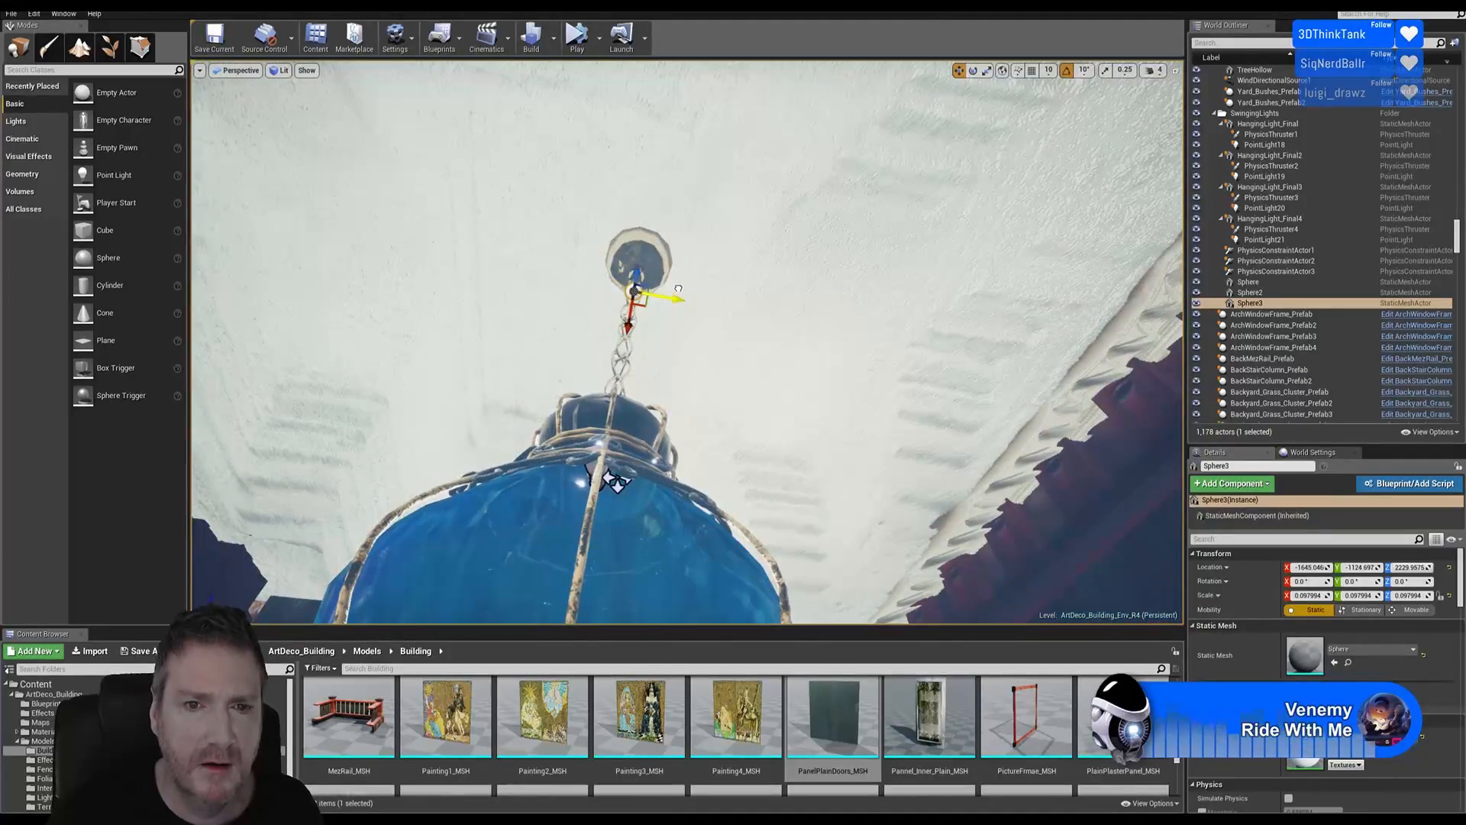
{"action": "right_click_drag", "start_coordinate": [678, 289], "coordinate": [634, 263]}
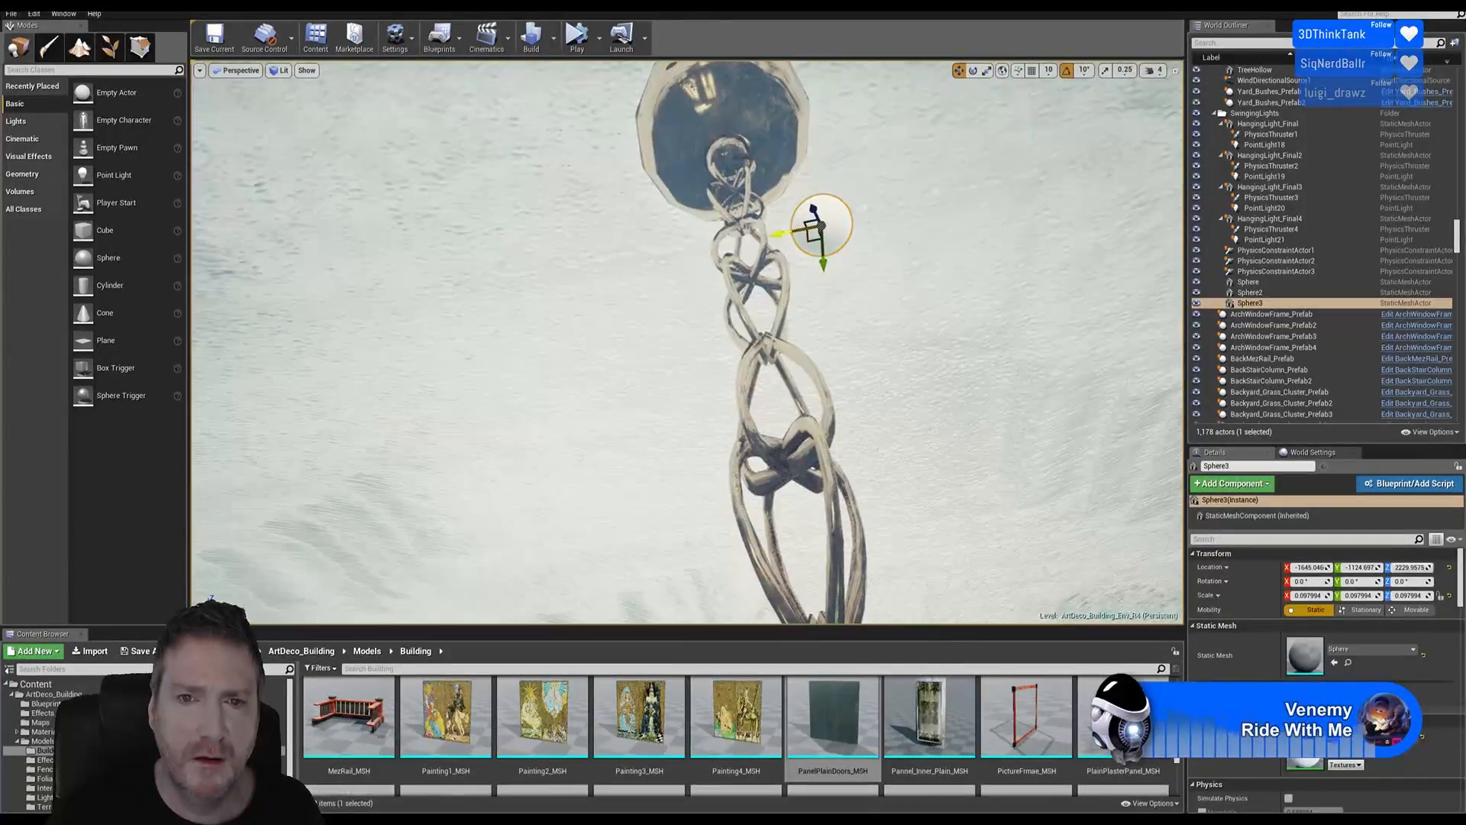
{"action": "left_click_drag", "start_coordinate": [775, 232], "coordinate": [714, 248]}
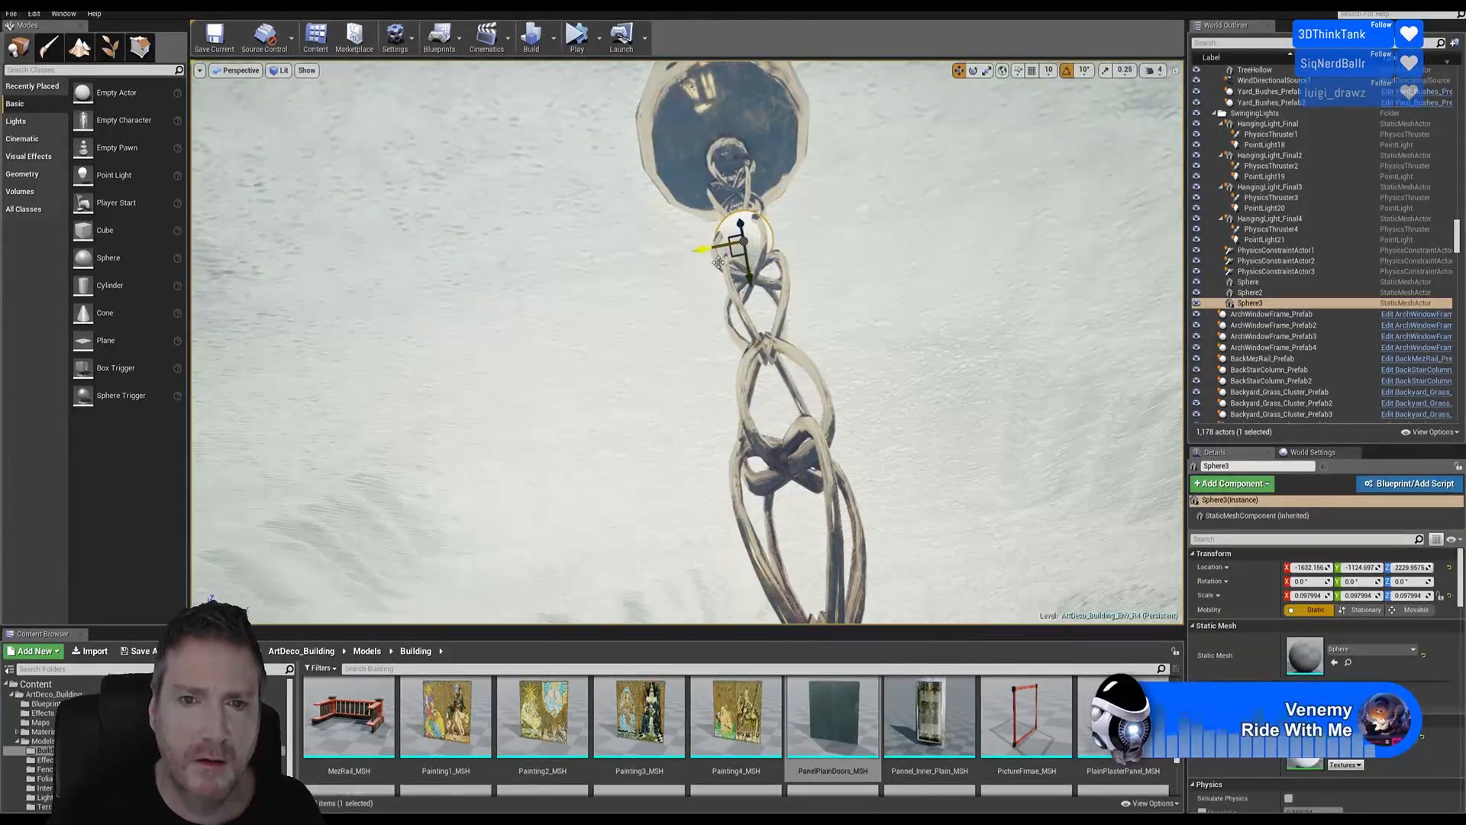
Raise the sphere just above the blue lamp's constraint to Z about 2310, and centre it at Y about -1124
{"action": "right_click_drag", "start_coordinate": [718, 263], "coordinate": [595, 401]}
{"action": "left_click_drag", "start_coordinate": [662, 516], "coordinate": [679, 393]}
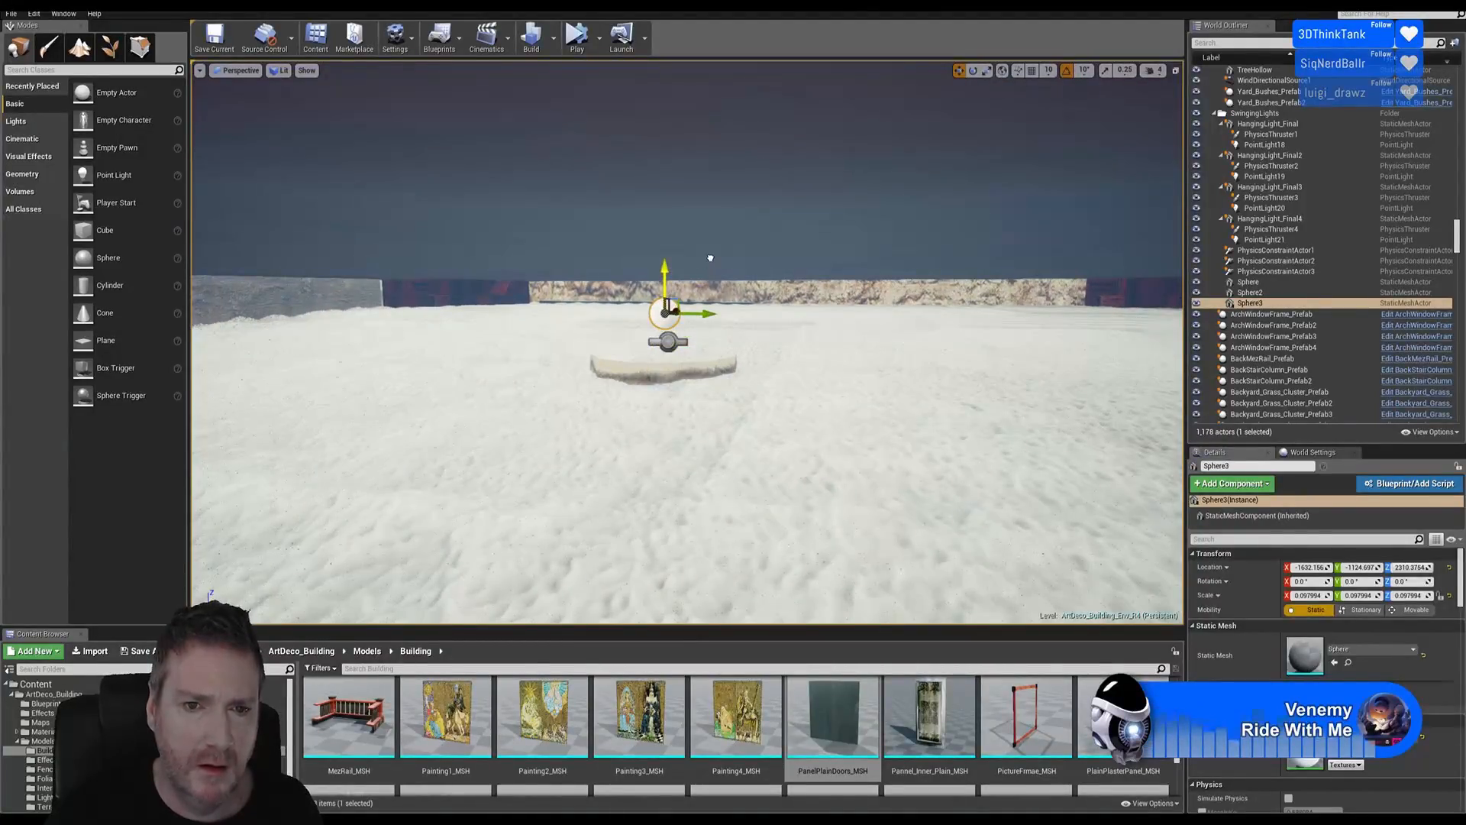
{"action": "right_click_drag", "start_coordinate": [711, 387], "coordinate": [669, 388]}
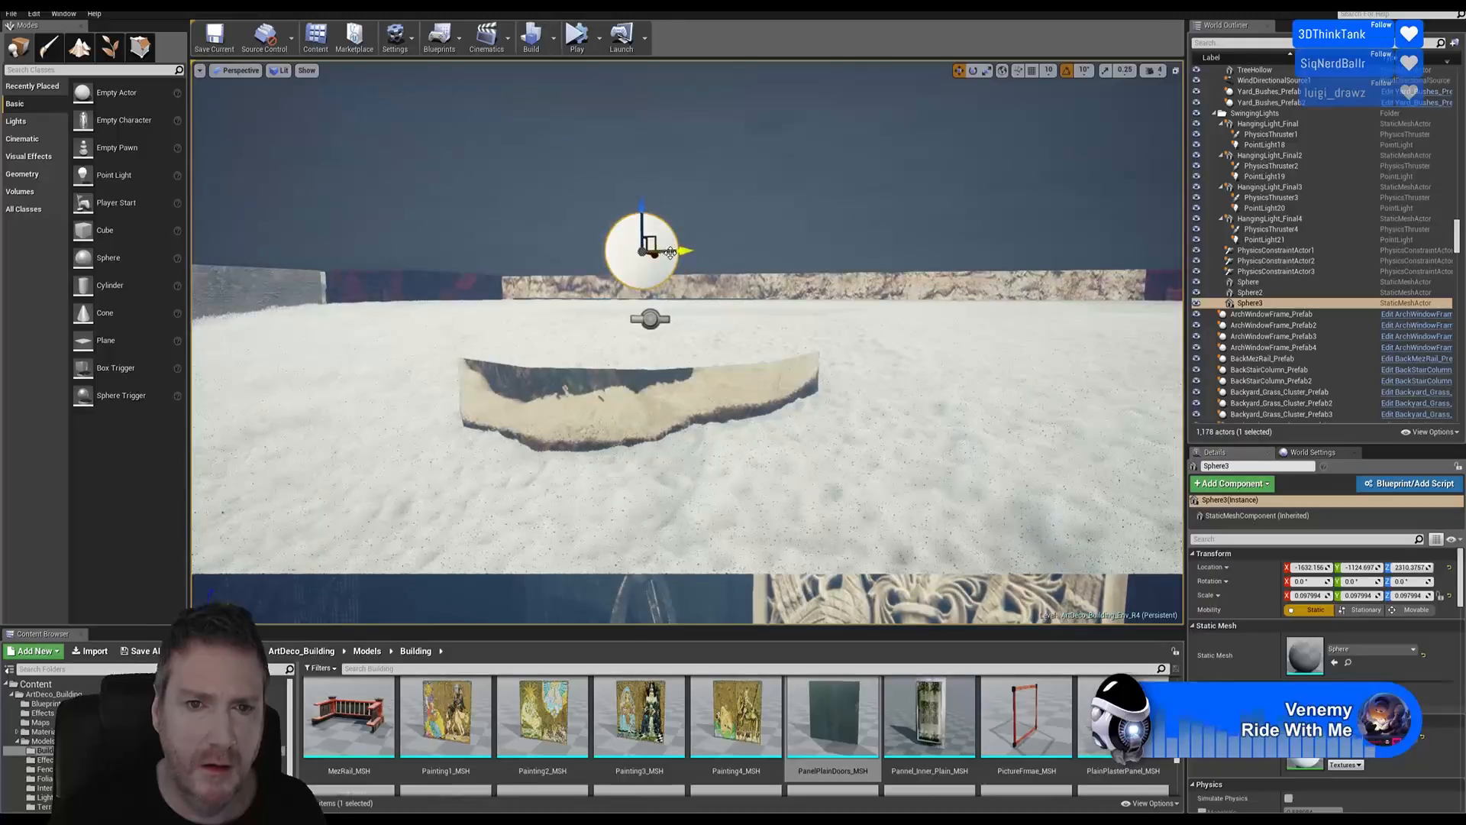
{"action": "left_click_drag", "start_coordinate": [672, 252], "coordinate": [679, 252]}
Assign the new anchor sphere, Sphere3, as Constraint Actor 1 of PhysicsConstraintActor3
{"action": "right_click_drag", "start_coordinate": [679, 252], "coordinate": [710, 252]}
{"action": "mouse_move", "coordinate": [908, 431]}
{"action": "right_mouse_down"}
{"action": "mouse_move", "coordinate": [886, 427]}
{"action": "mouse_move", "coordinate": [908, 431]}
{"action": "right_mouse_up"}
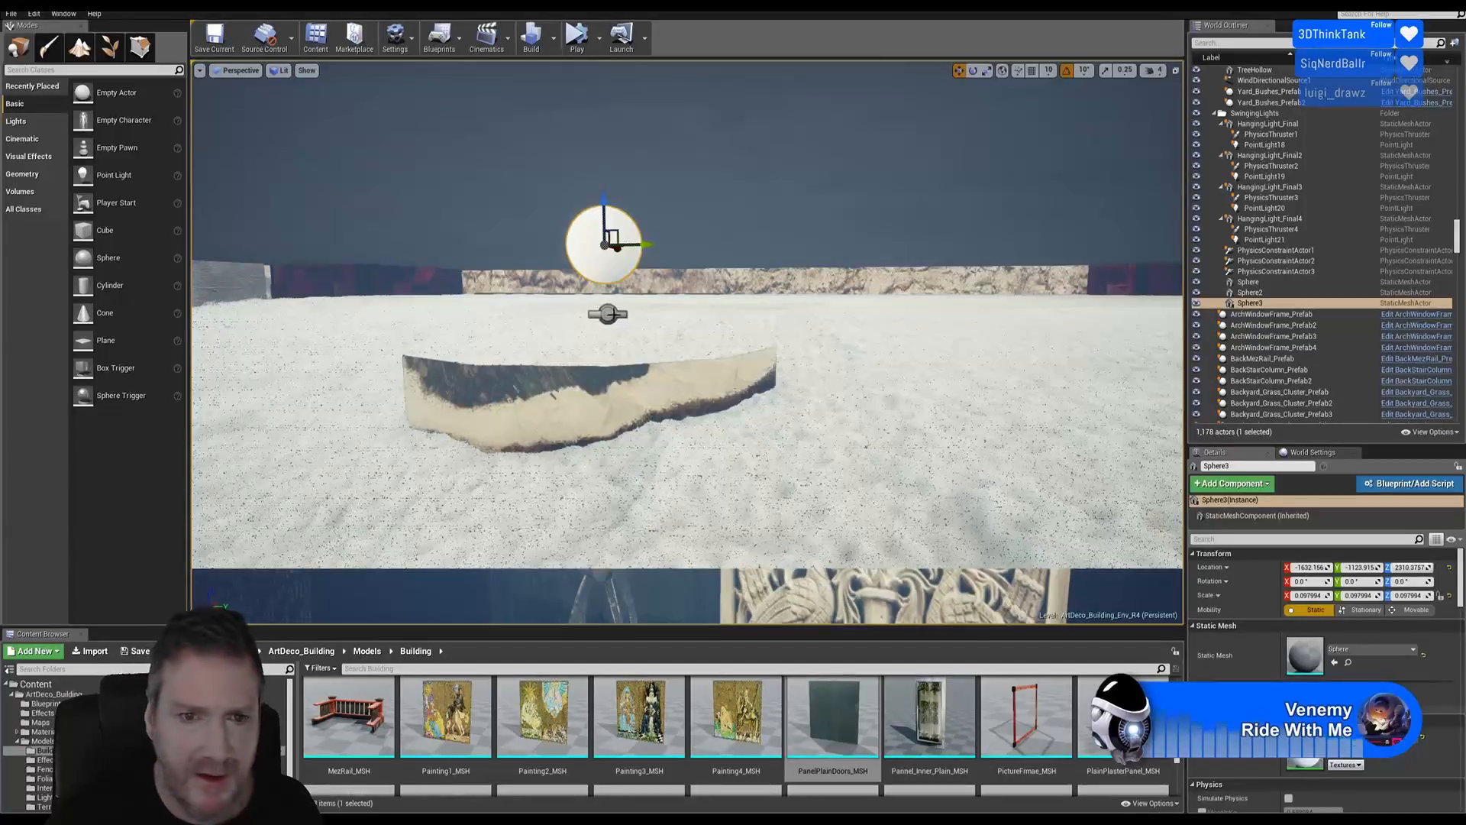
{"action": "left_click", "coordinate": [609, 314]}
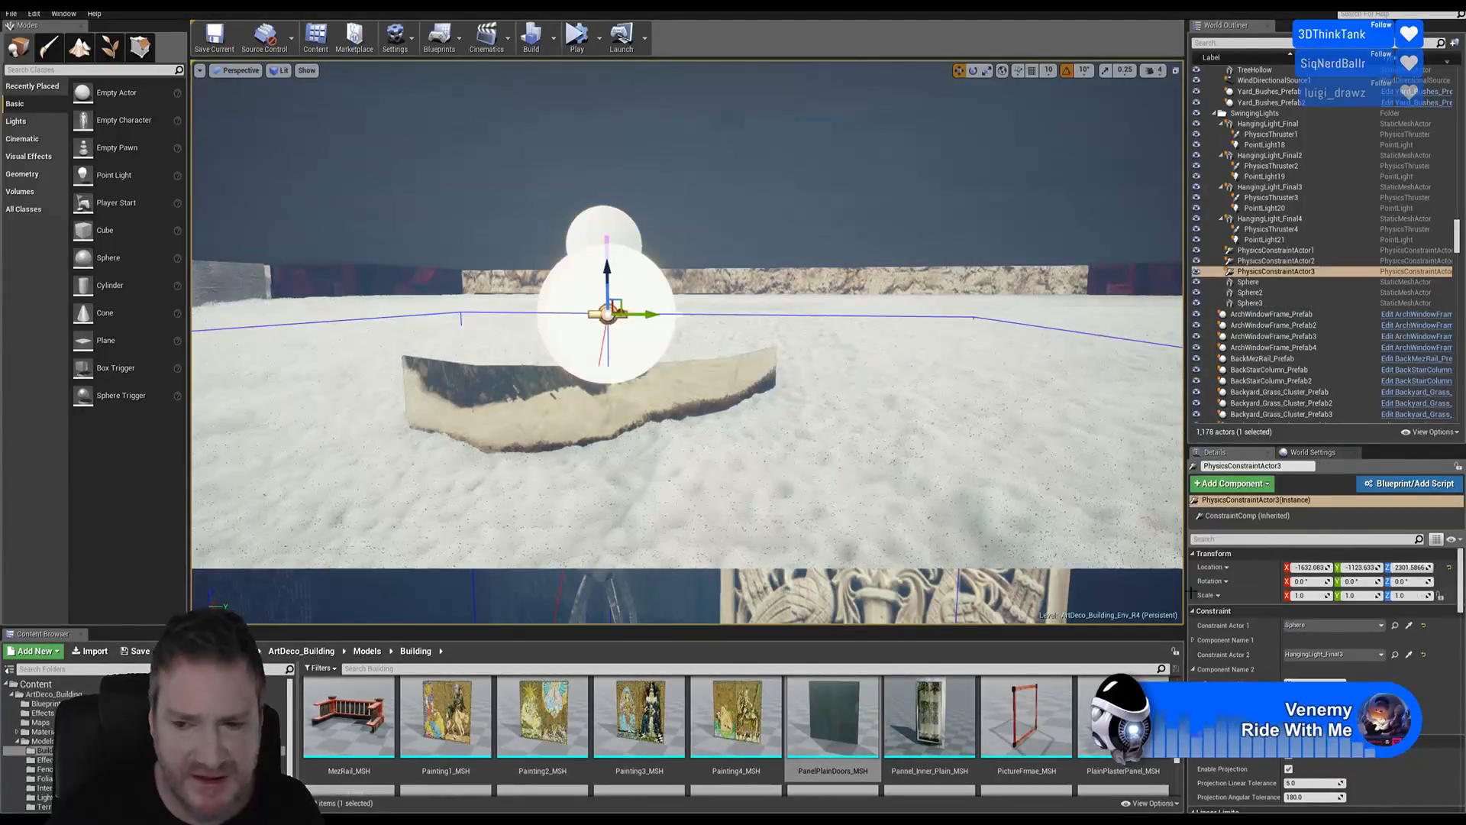
{"action": "left_click", "coordinate": [1412, 627]}
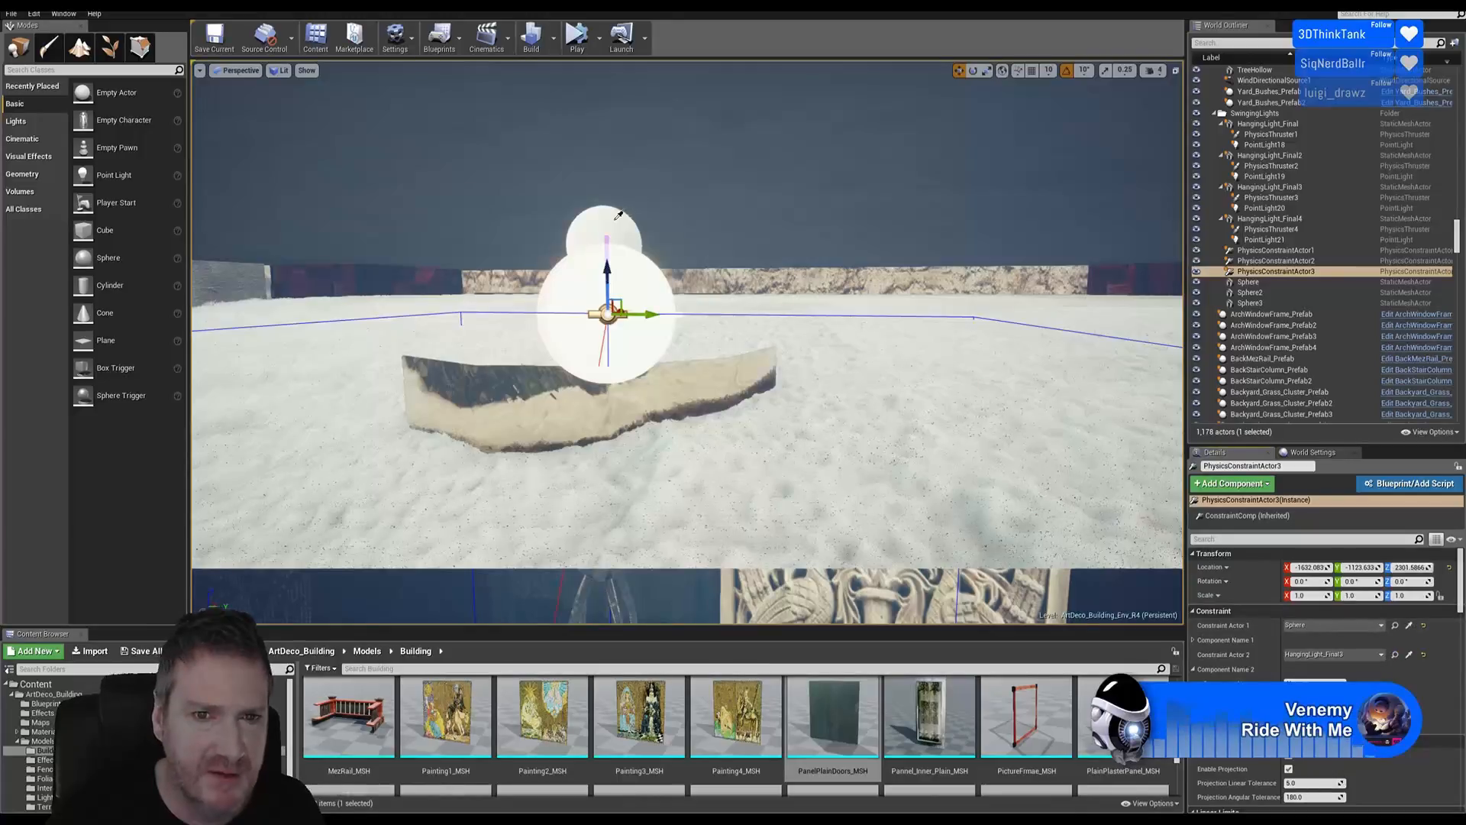
Run the level simulation with the blue lamp in view to test its swing, and stop it
{"action": "right_click_drag", "start_coordinate": [688, 342], "coordinate": [636, 332]}
{"action": "key", "text": "Escape"}
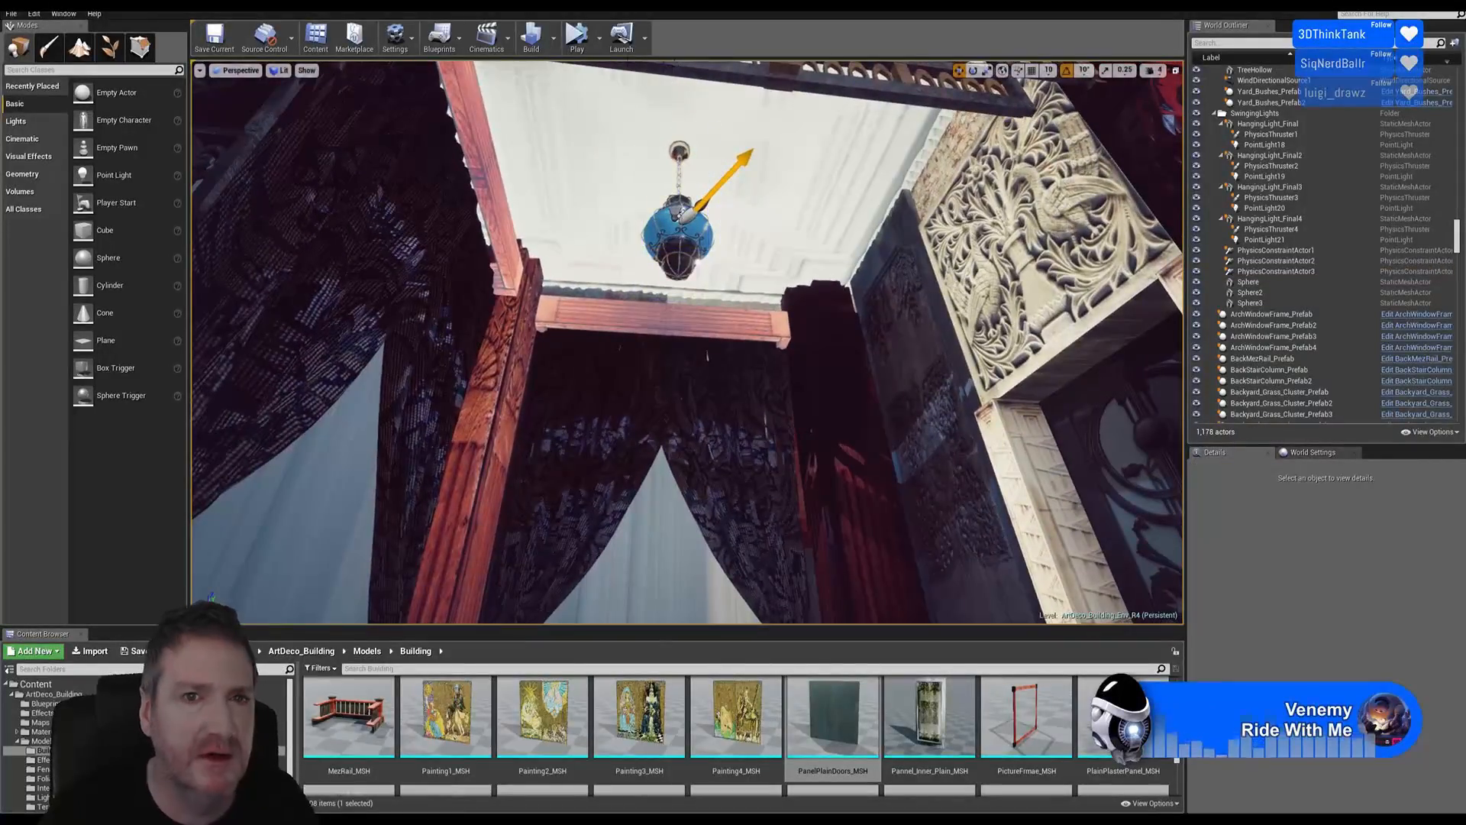
{"action": "key", "text": "alt+p"}
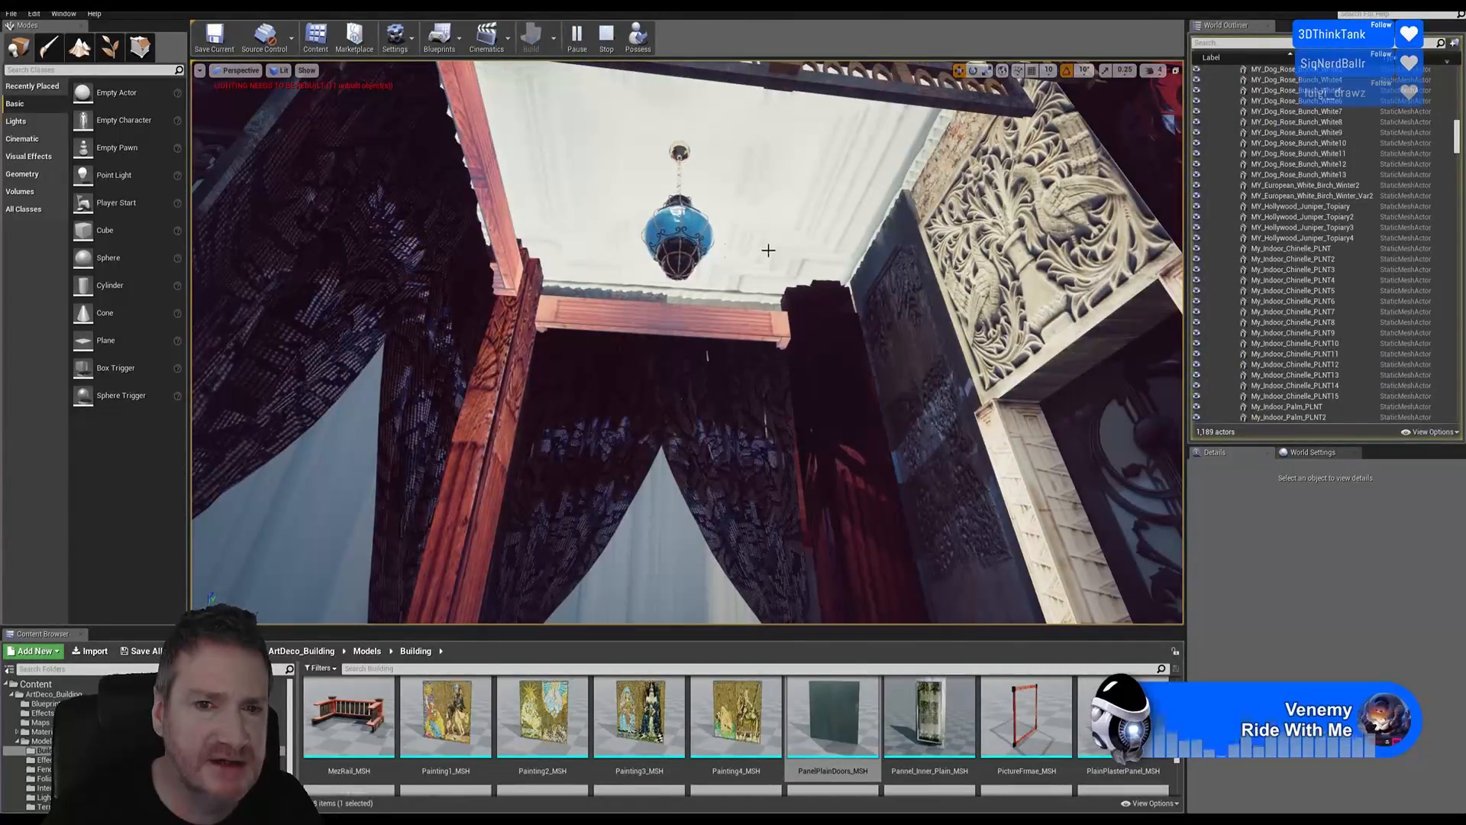
{"action": "left_click", "coordinate": [606, 36]}
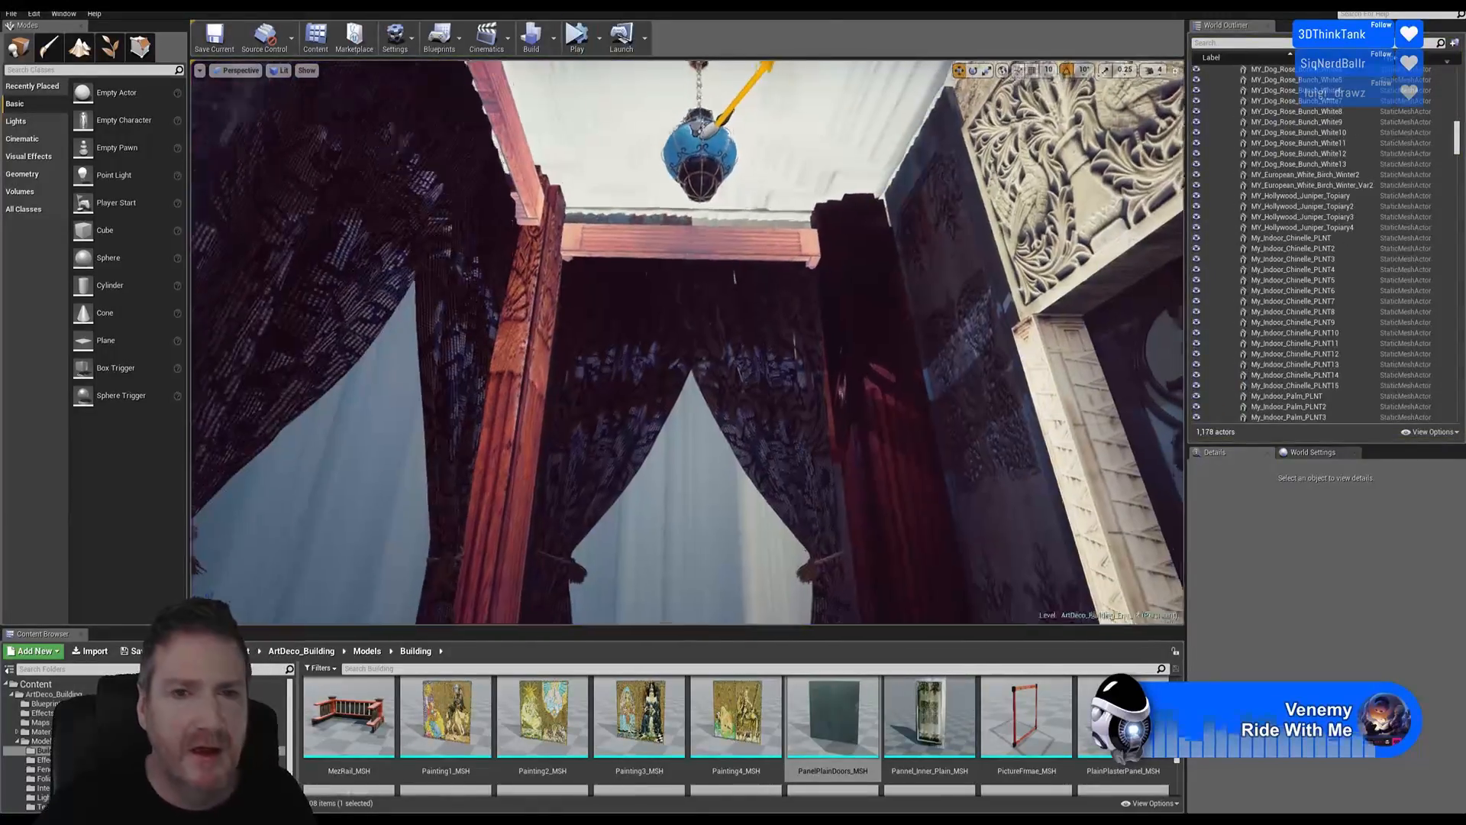
Duplicate PhysicsConstraintActor3 and Sphere3 together above the blue lamp's ceiling mount
{"action": "key", "text": "w"}
{"action": "right_click_drag", "start_coordinate": [687, 342], "coordinate": [687, 345]}
{"action": "key", "text": "s"}
{"action": "key", "text": "e"}
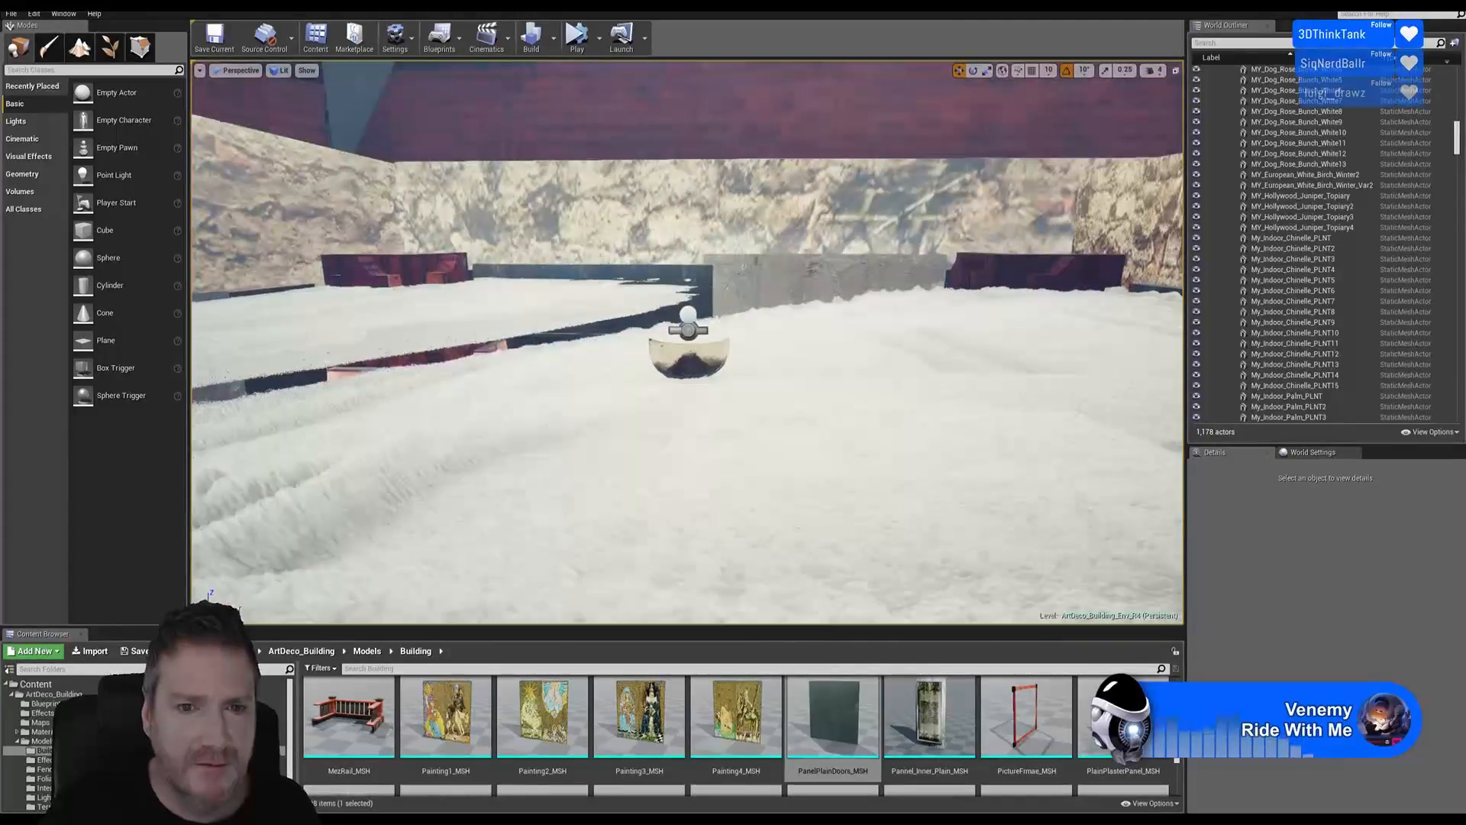
{"action": "right_click_drag", "start_coordinate": [745, 103], "coordinate": [746, 104]}
{"action": "key", "text": "w"}
{"action": "left_click", "coordinate": [680, 364]}
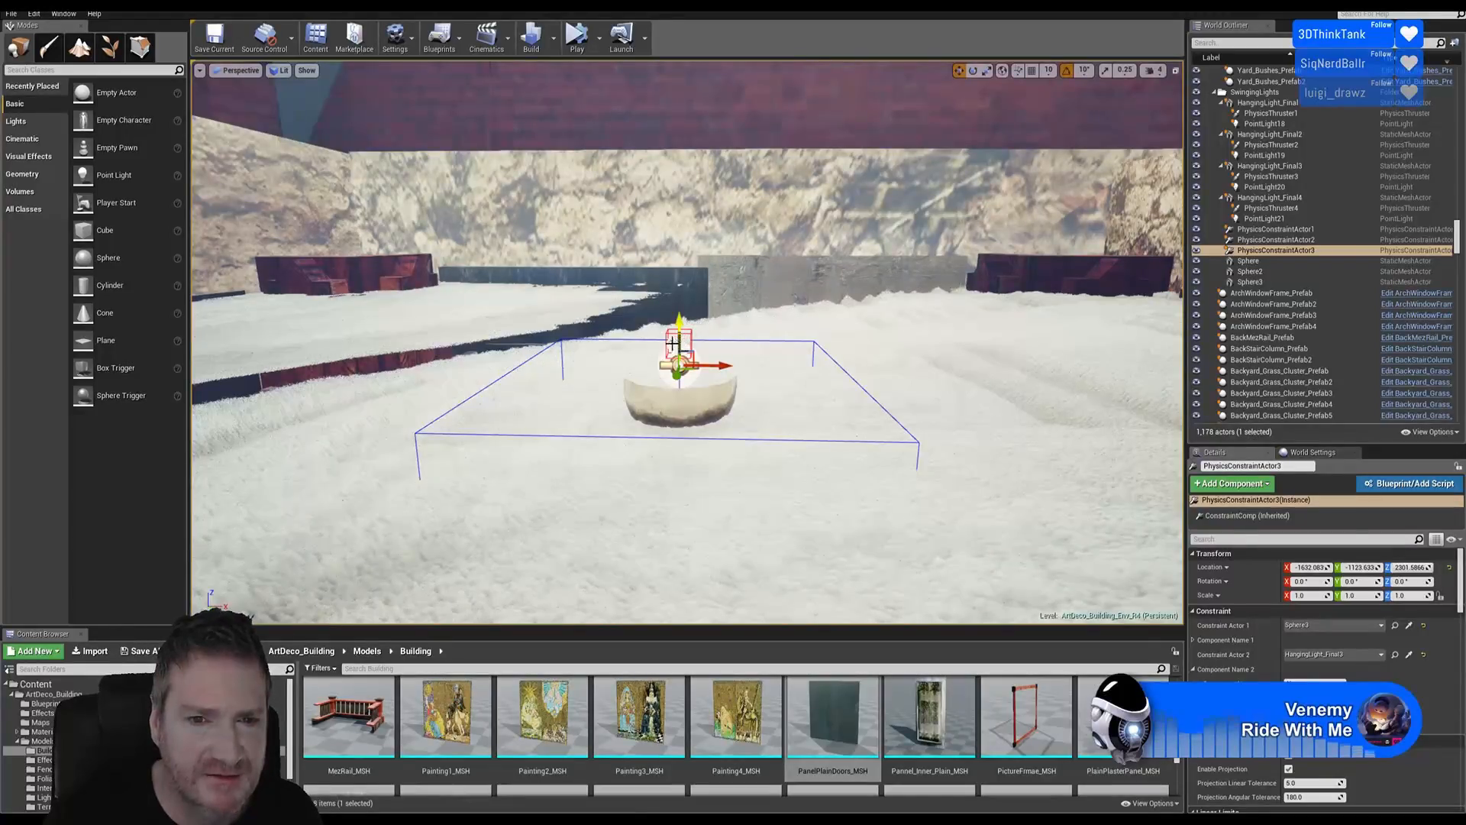
{"action": "left_click", "coordinate": [671, 345], "text": "ctrl"}
{"action": "right_click", "coordinate": [672, 348]}
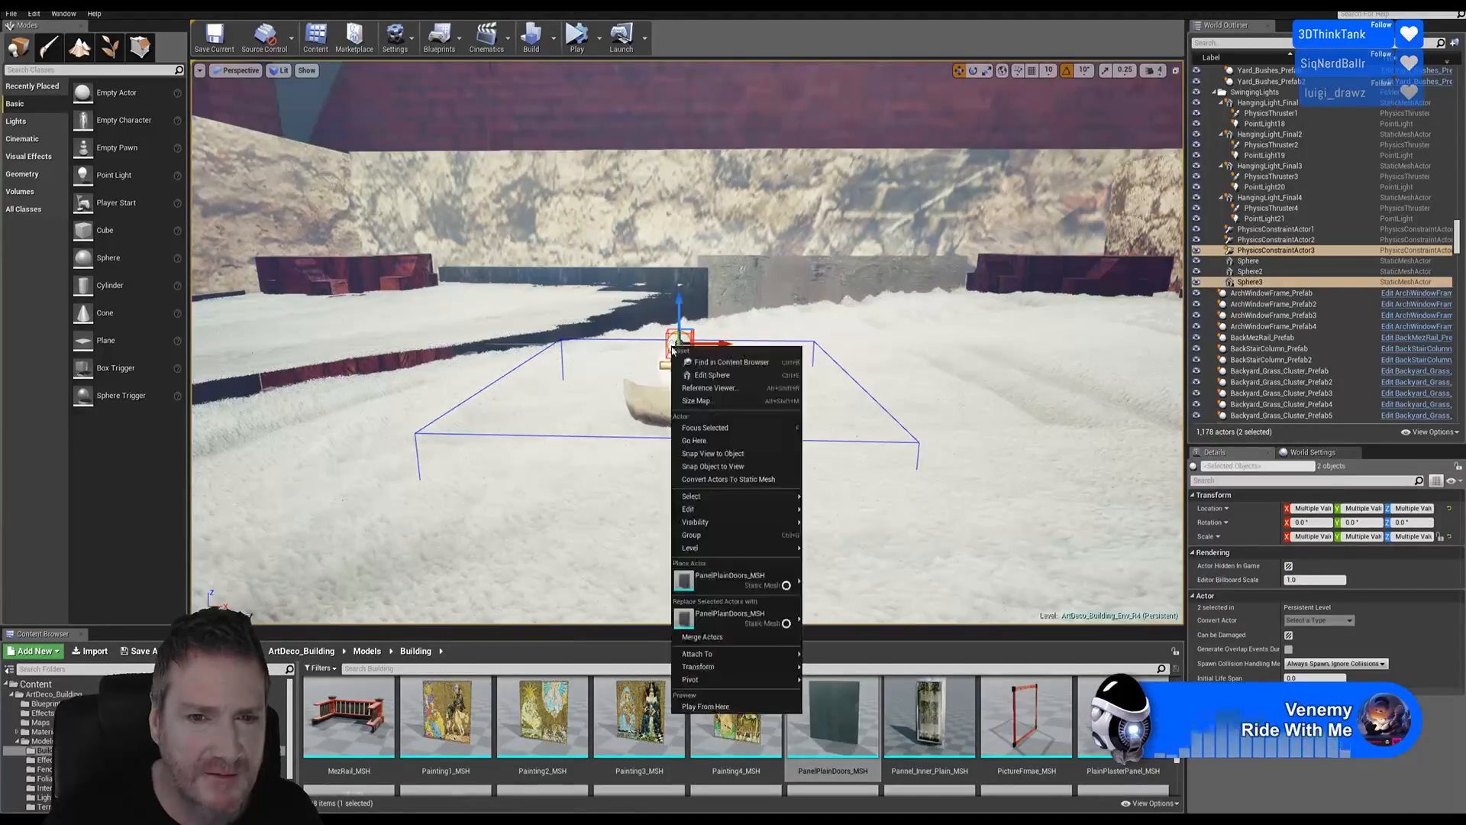
{"action": "mouse_move", "coordinate": [722, 509]}
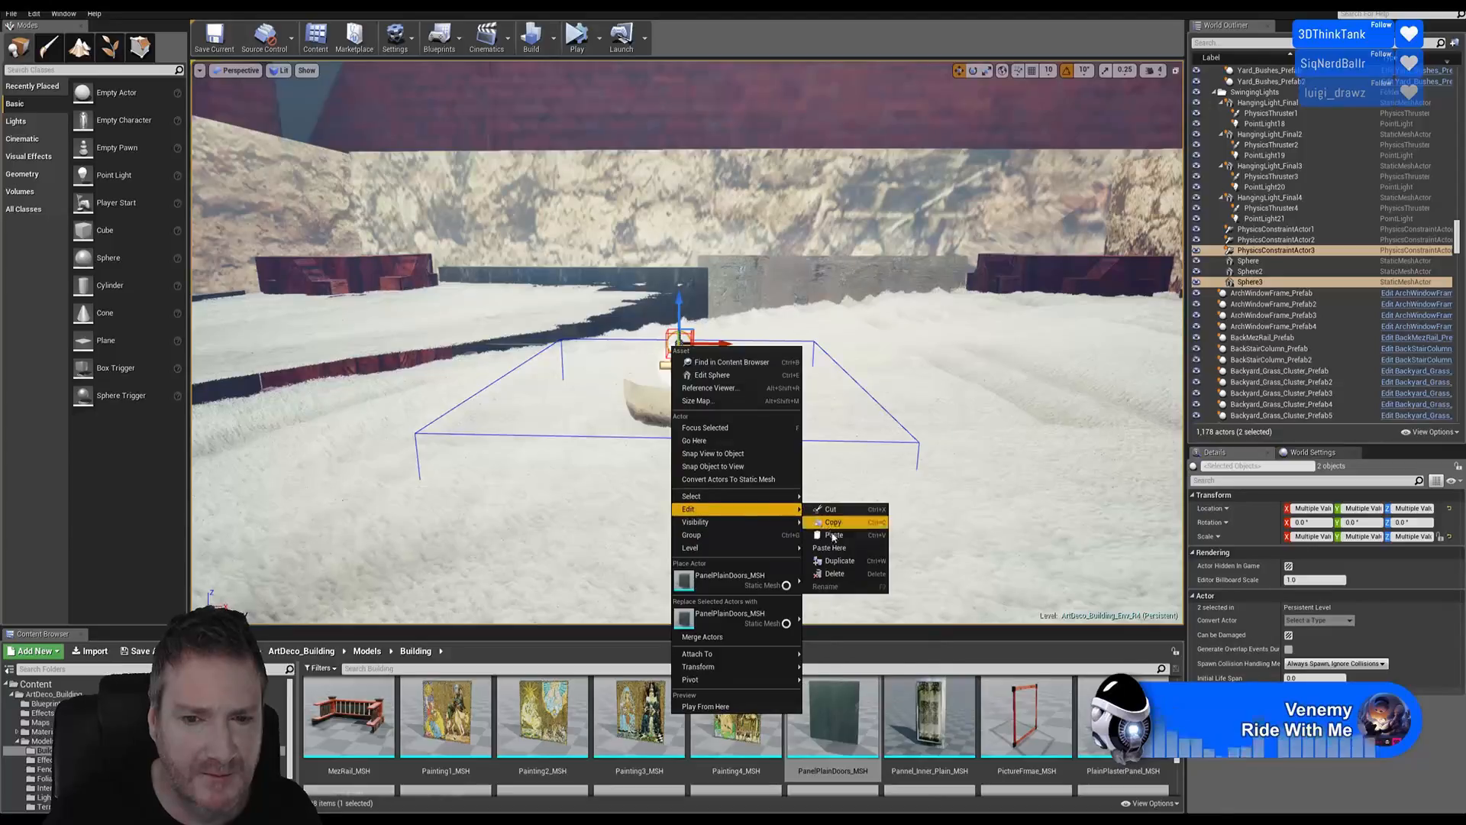
{"action": "left_click", "coordinate": [841, 565]}
Move the duplicated constraint and sphere together along the Y axis, away from the blue lamp's mount across the ceiling
{"action": "right_click_drag", "start_coordinate": [838, 557], "coordinate": [955, 549]}
{"action": "key", "text": "f"}
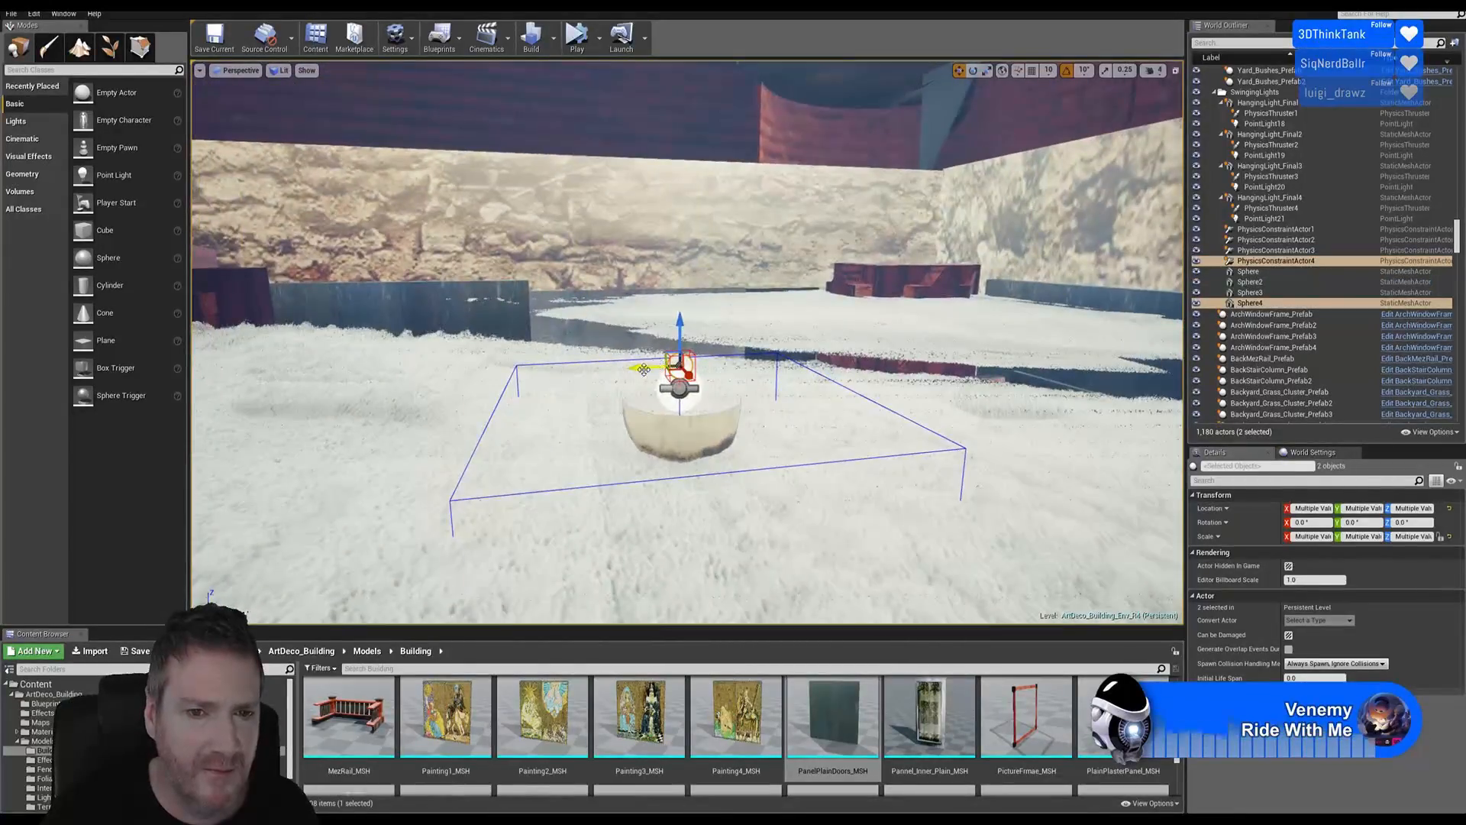
{"action": "left_click_drag", "start_coordinate": [597, 358], "coordinate": [122, 385]}
{"action": "mouse_move", "coordinate": [562, 381]}
{"action": "right_mouse_down"}
{"action": "mouse_move", "coordinate": [436, 374]}
{"action": "mouse_move", "coordinate": [504, 359]}
{"action": "mouse_move", "coordinate": [565, 370]}
{"action": "right_mouse_up"}
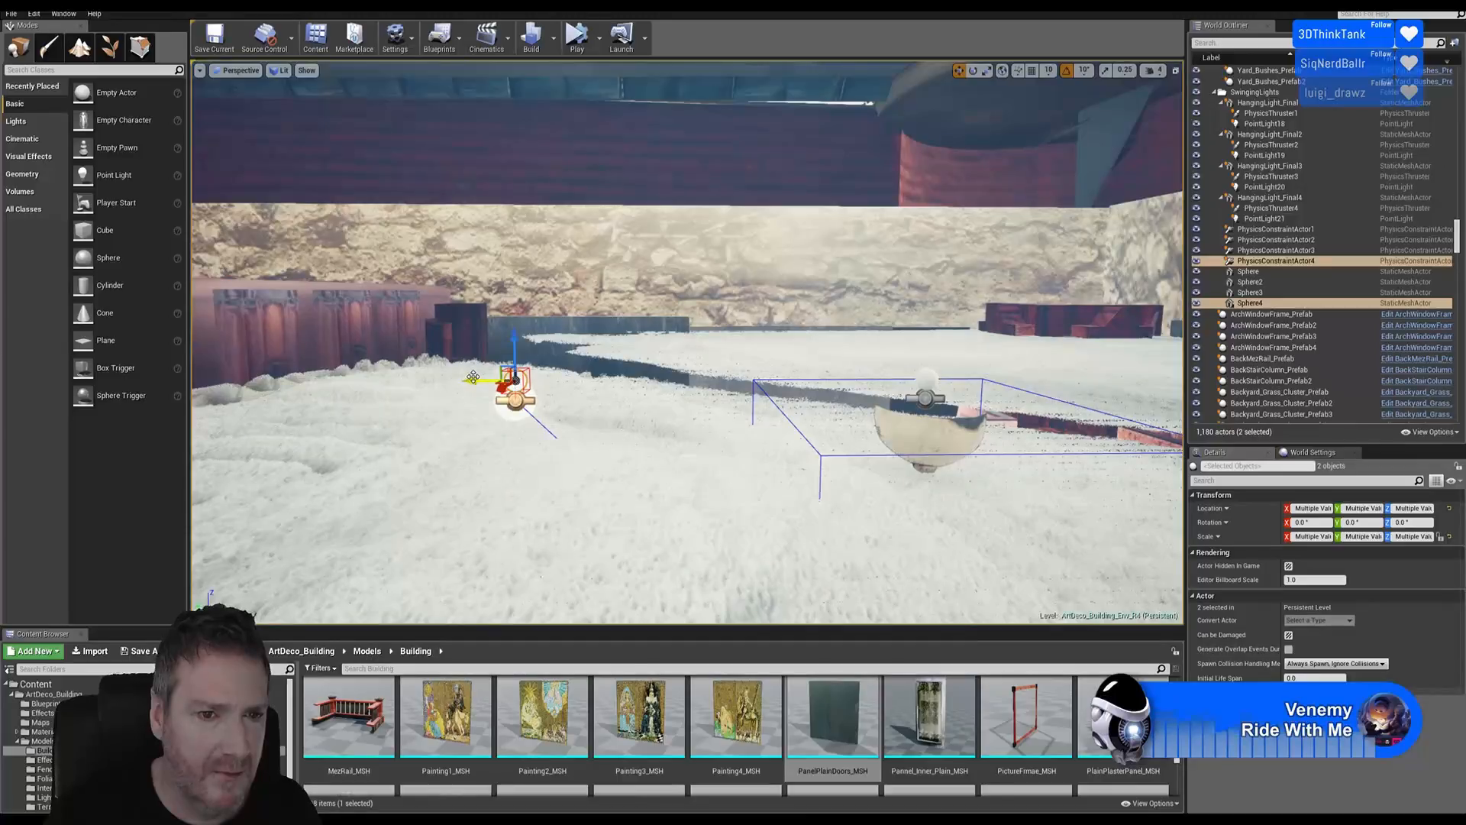
{"action": "left_click_drag", "start_coordinate": [473, 378], "coordinate": [153, 379]}
{"action": "right_click_drag", "start_coordinate": [359, 370], "coordinate": [555, 396]}
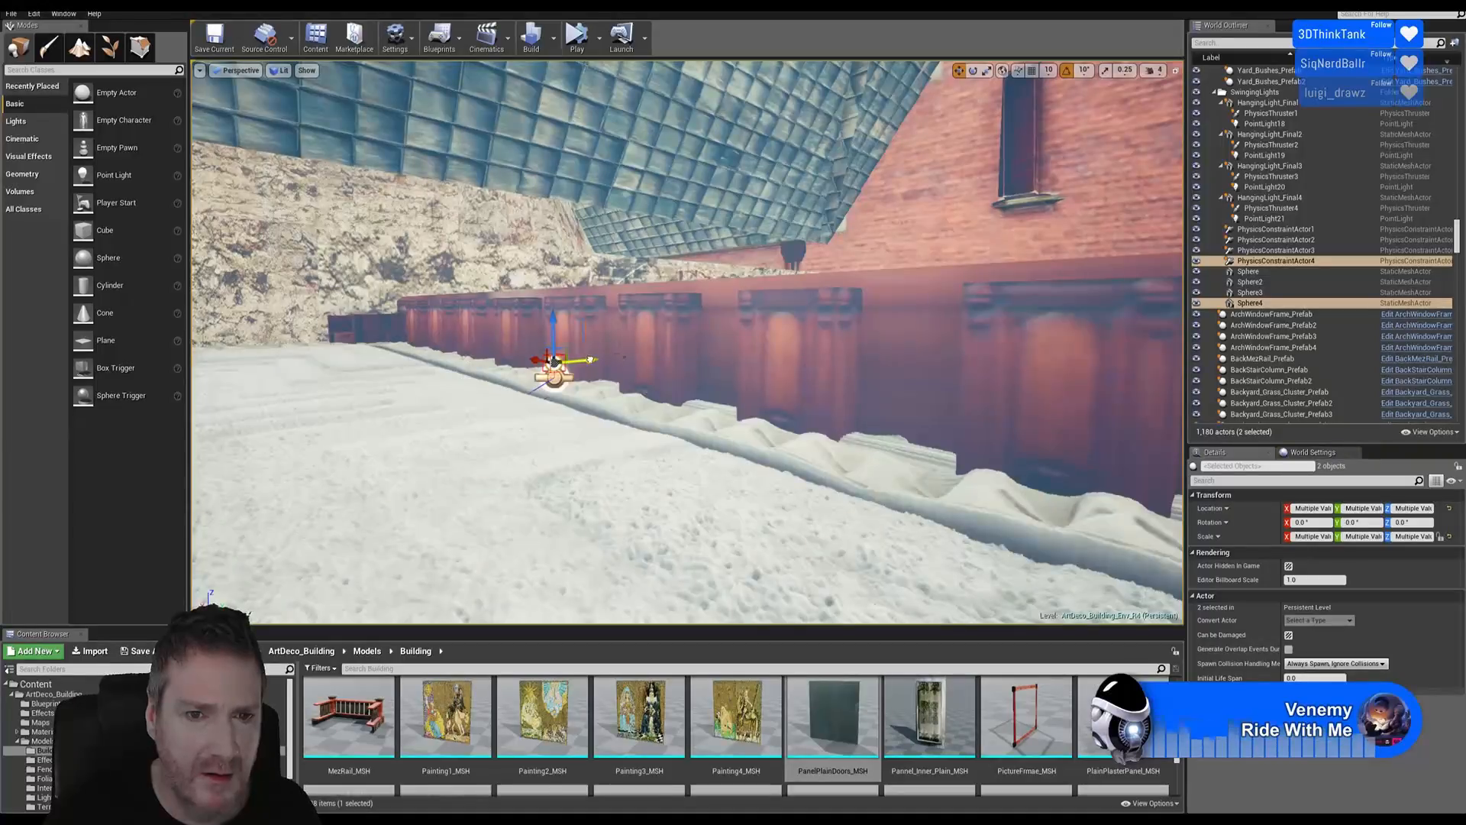
{"action": "left_click_drag", "start_coordinate": [591, 359], "coordinate": [886, 317]}
Move the constraint and sphere pair further along the Y axis to the next lamp's ceiling mount
{"action": "right_click_drag", "start_coordinate": [864, 373], "coordinate": [842, 402]}
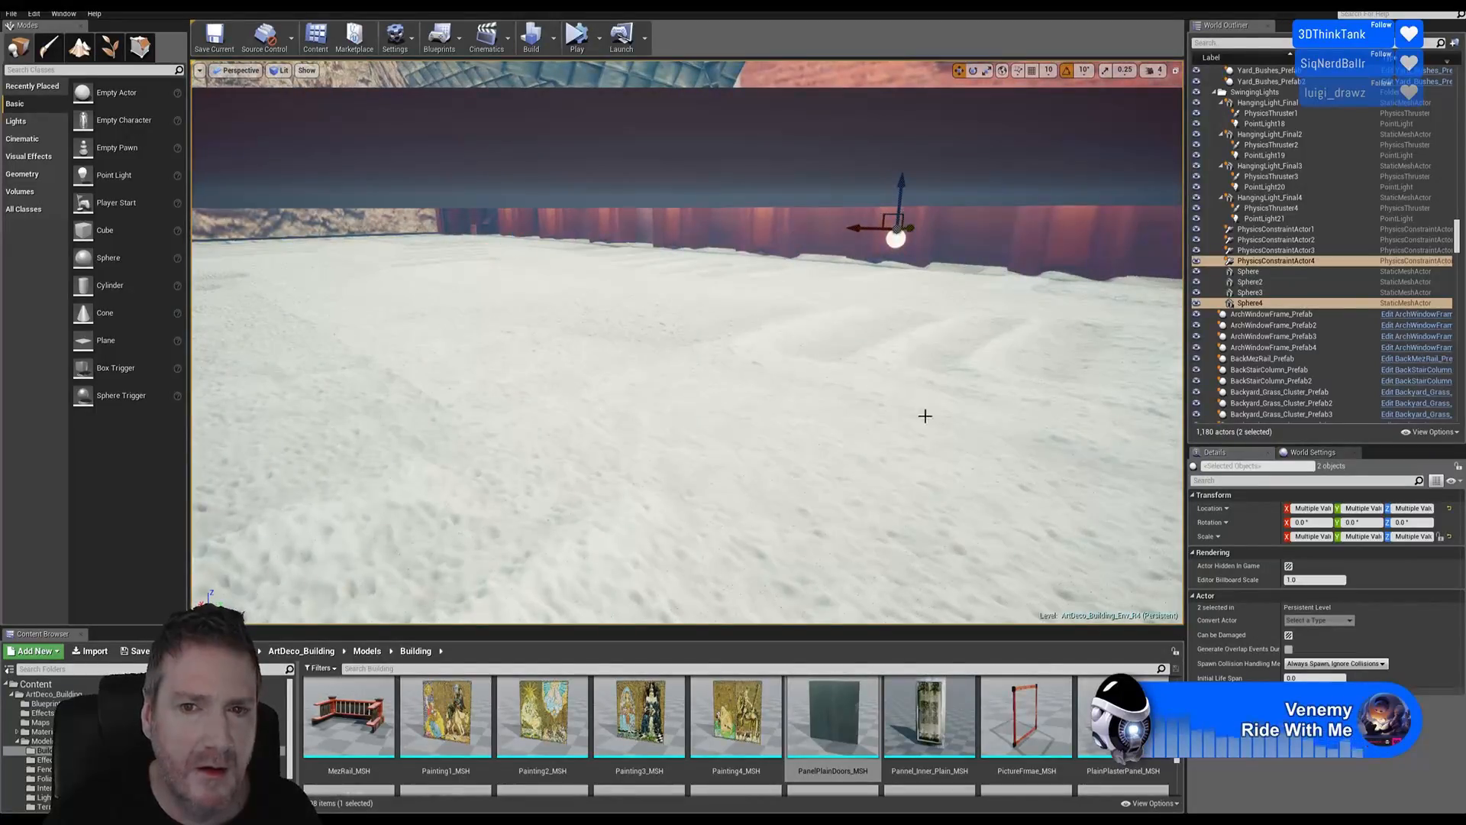
{"action": "right_click_drag", "start_coordinate": [925, 416], "coordinate": [959, 470]}
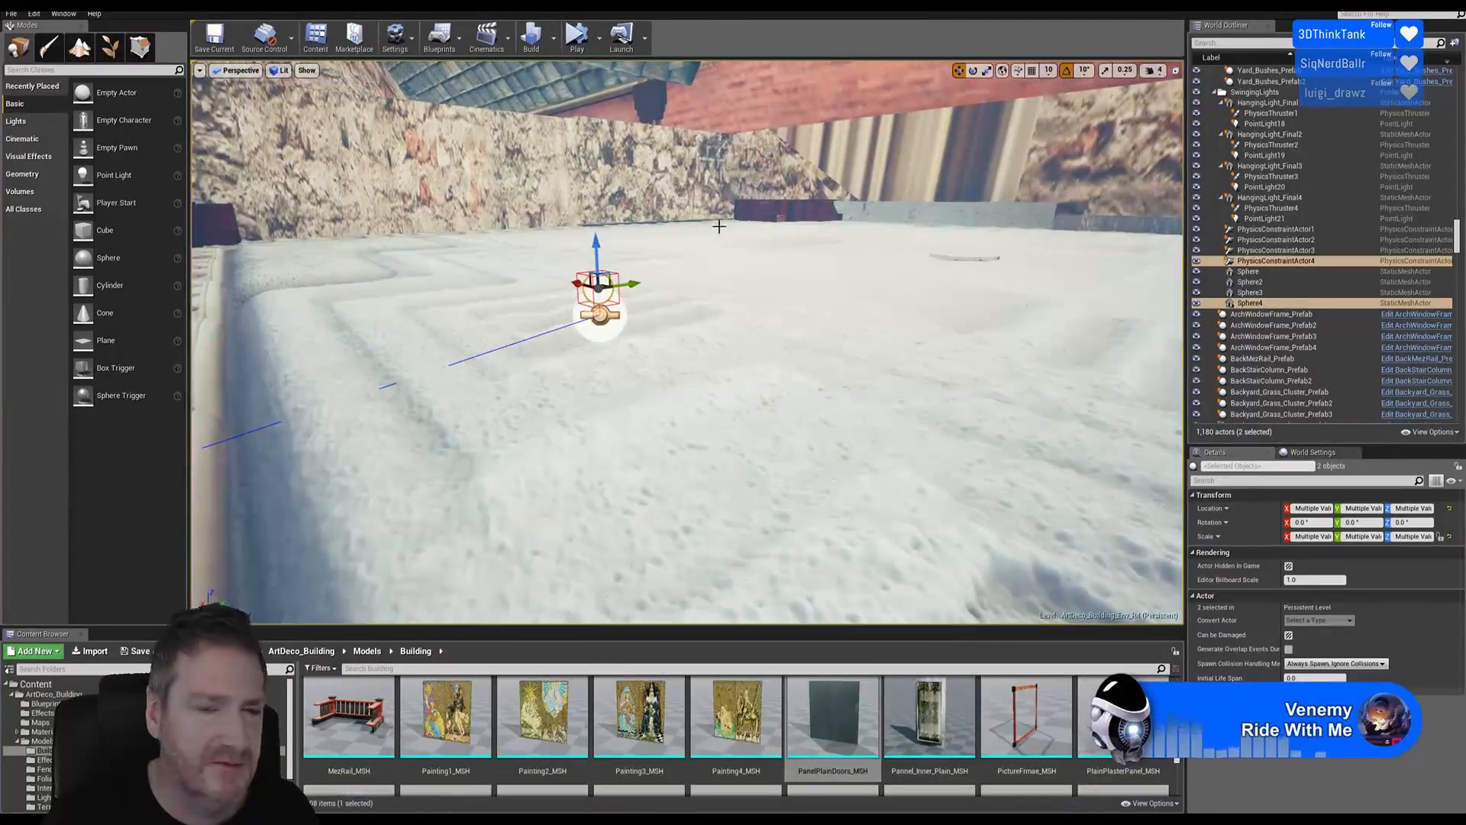
{"action": "left_click_drag", "start_coordinate": [637, 282], "coordinate": [958, 229]}
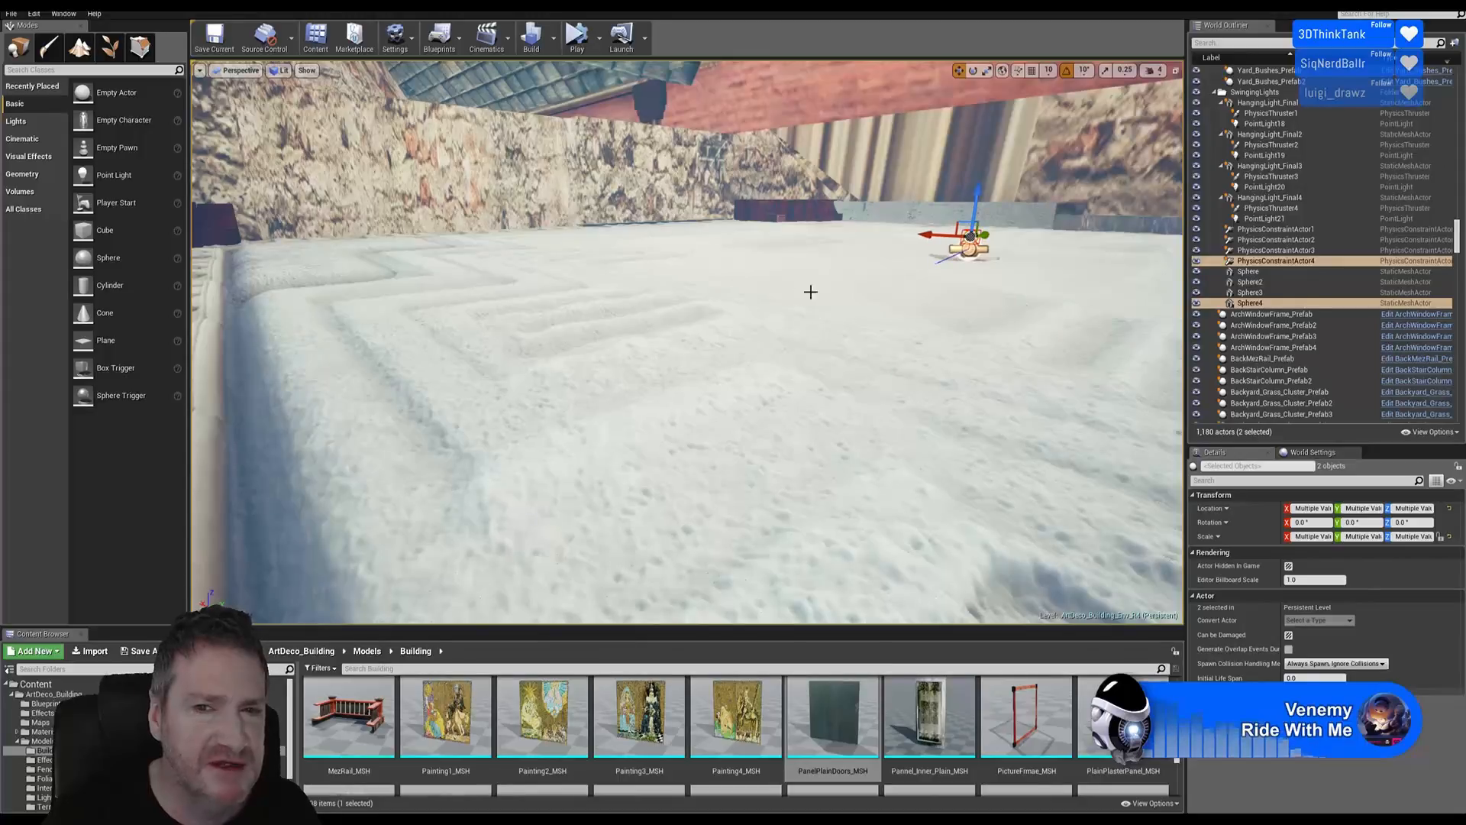
Nudge the constraint and sphere pair along the Y axis to line it up with the lamp's ceiling mount
{"action": "right_click_drag", "start_coordinate": [810, 292], "coordinate": [540, 302]}
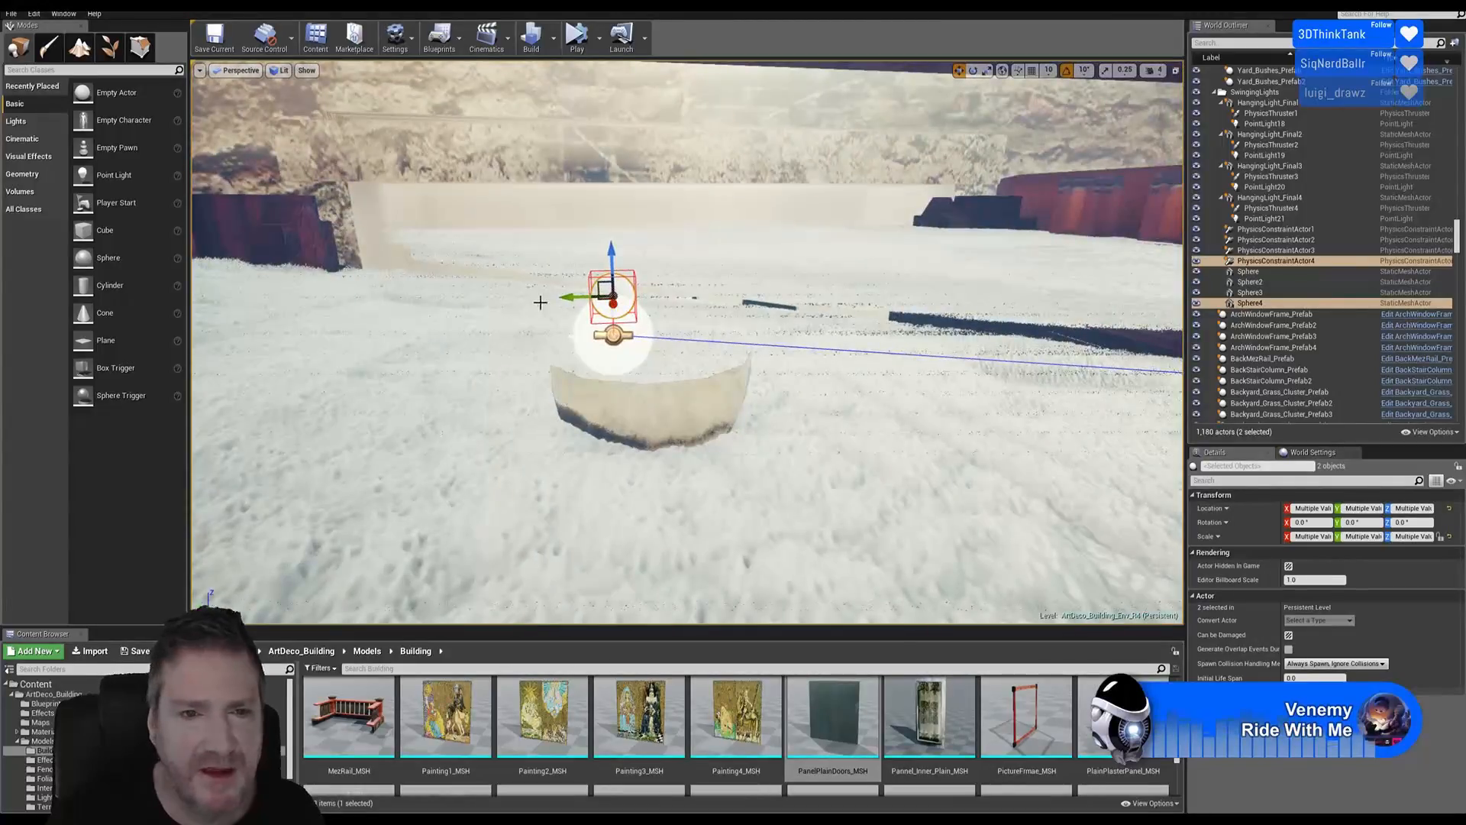
{"action": "left_click_drag", "start_coordinate": [564, 298], "coordinate": [590, 297]}
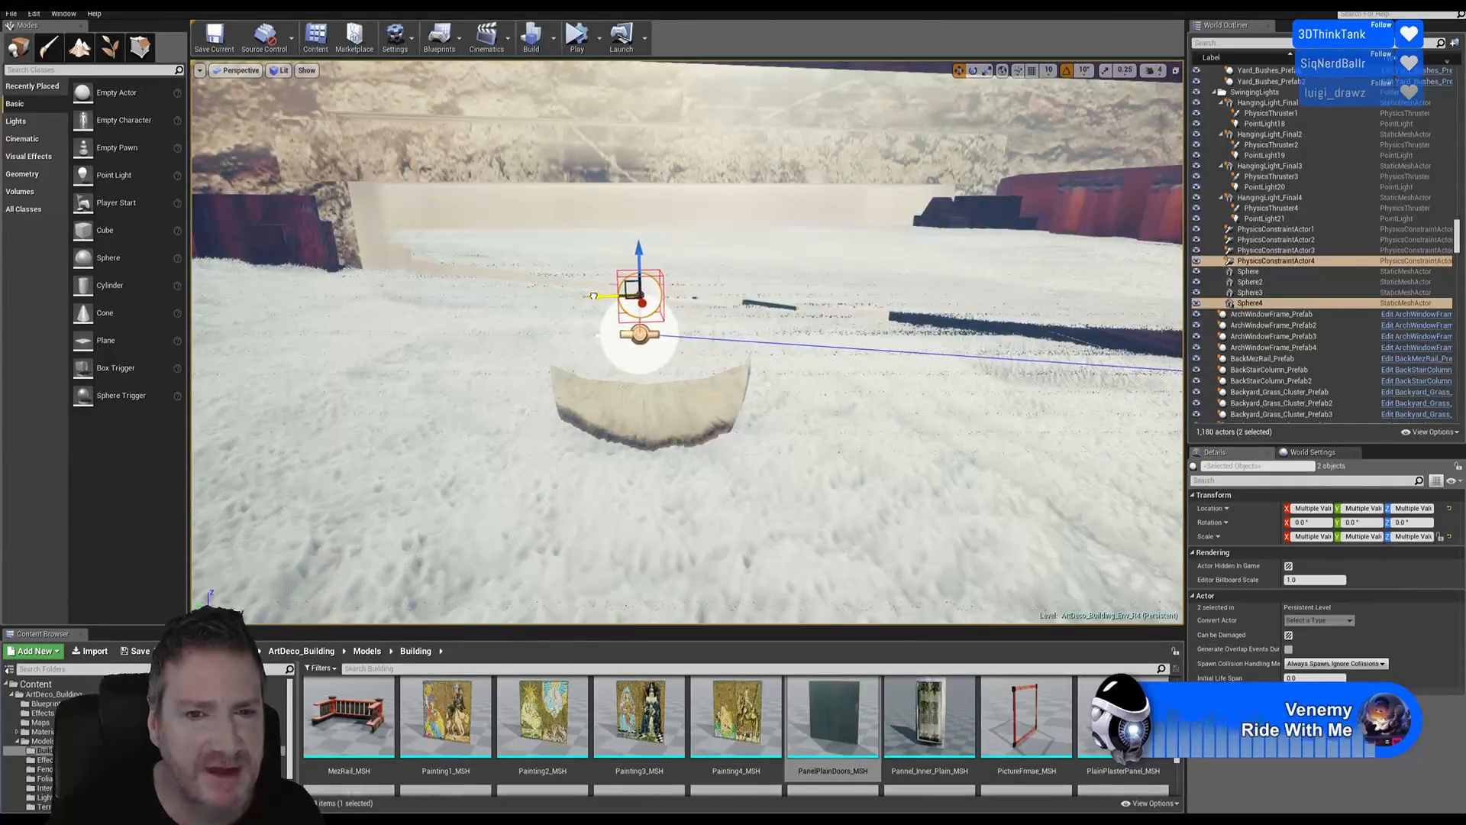
{"action": "right_click_drag", "start_coordinate": [726, 482], "coordinate": [701, 411]}
{"action": "right_click_drag", "start_coordinate": [608, 445], "coordinate": [608, 443]}
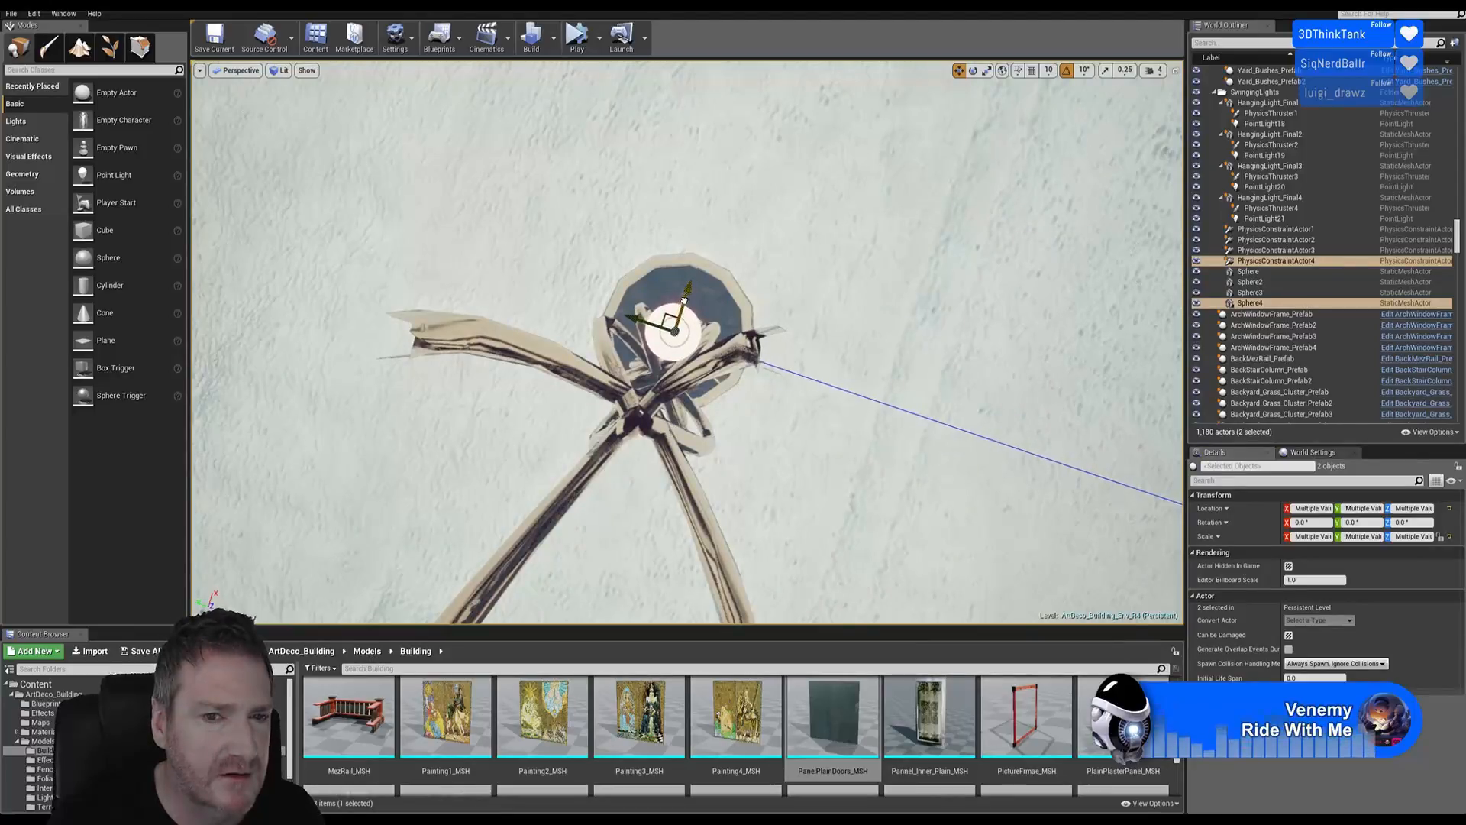
Set Constraint Actor 2 of PhysicsConstraintActor4 to HangingLight_Final4, picking the lamp from the scene
{"action": "left_click", "coordinate": [682, 327]}
{"action": "right_click_drag", "start_coordinate": [682, 328], "coordinate": [649, 405]}
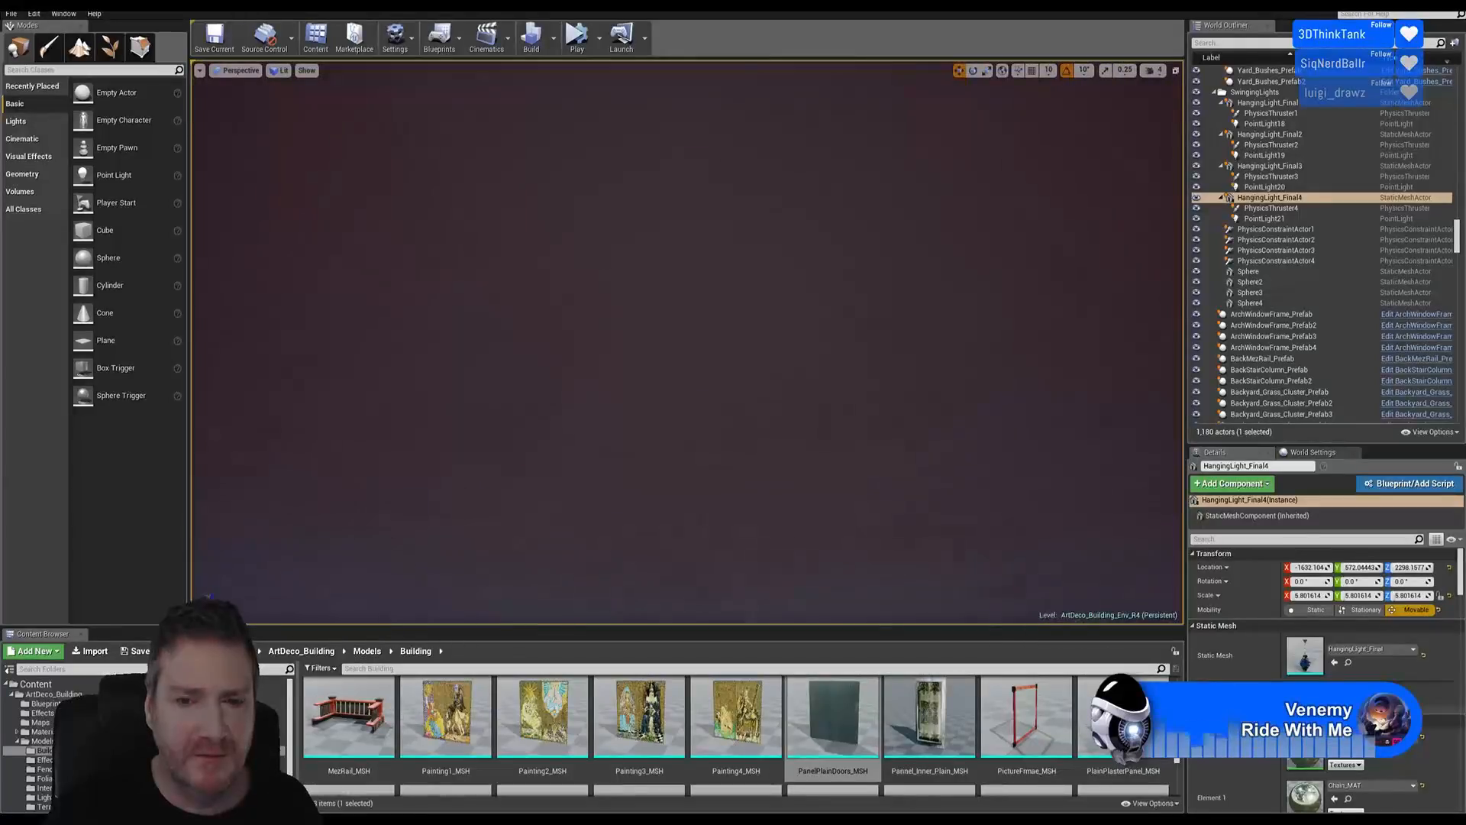
{"action": "key", "text": "f"}
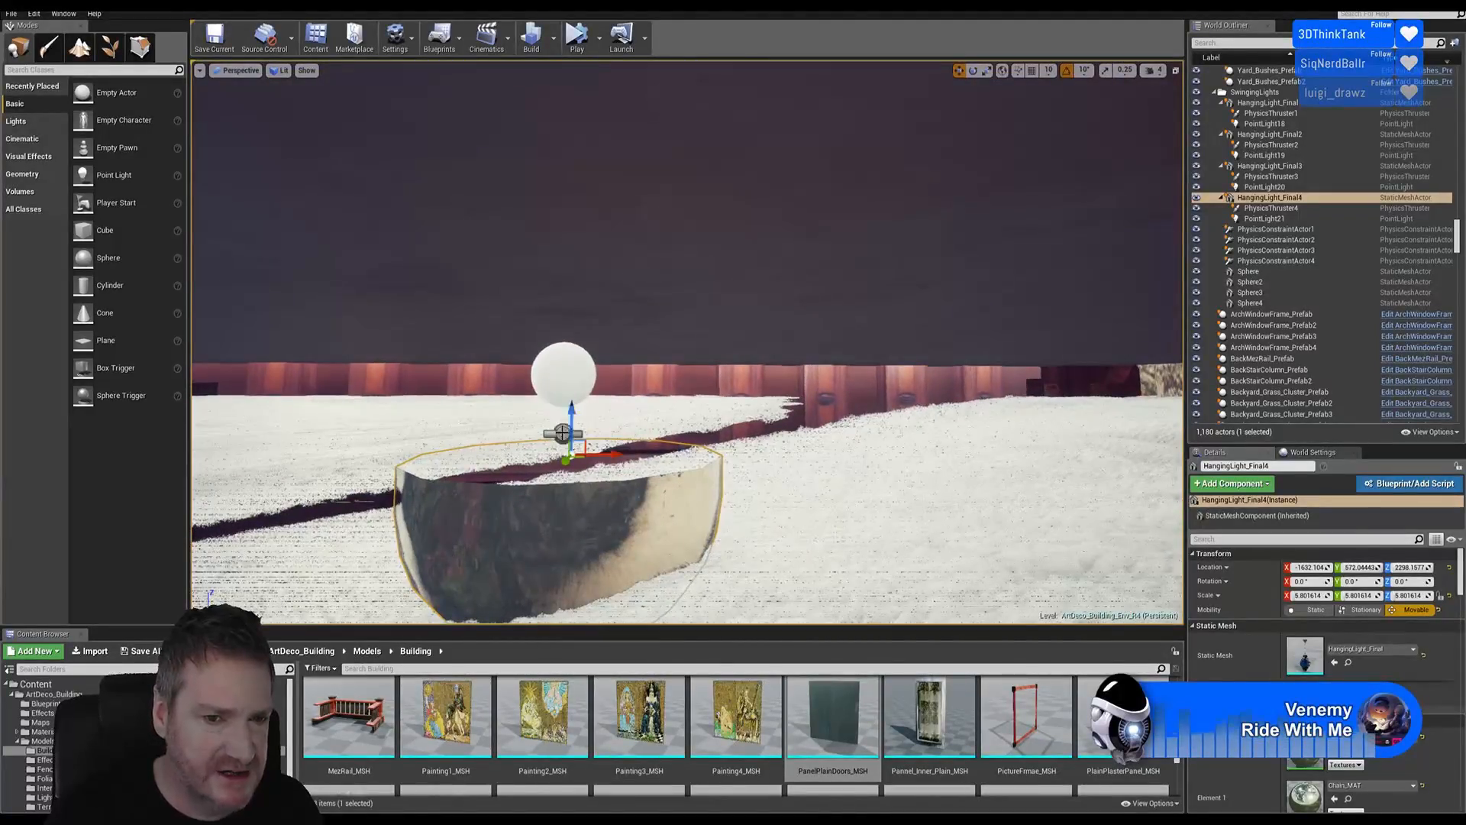
{"action": "left_click", "coordinate": [563, 436]}
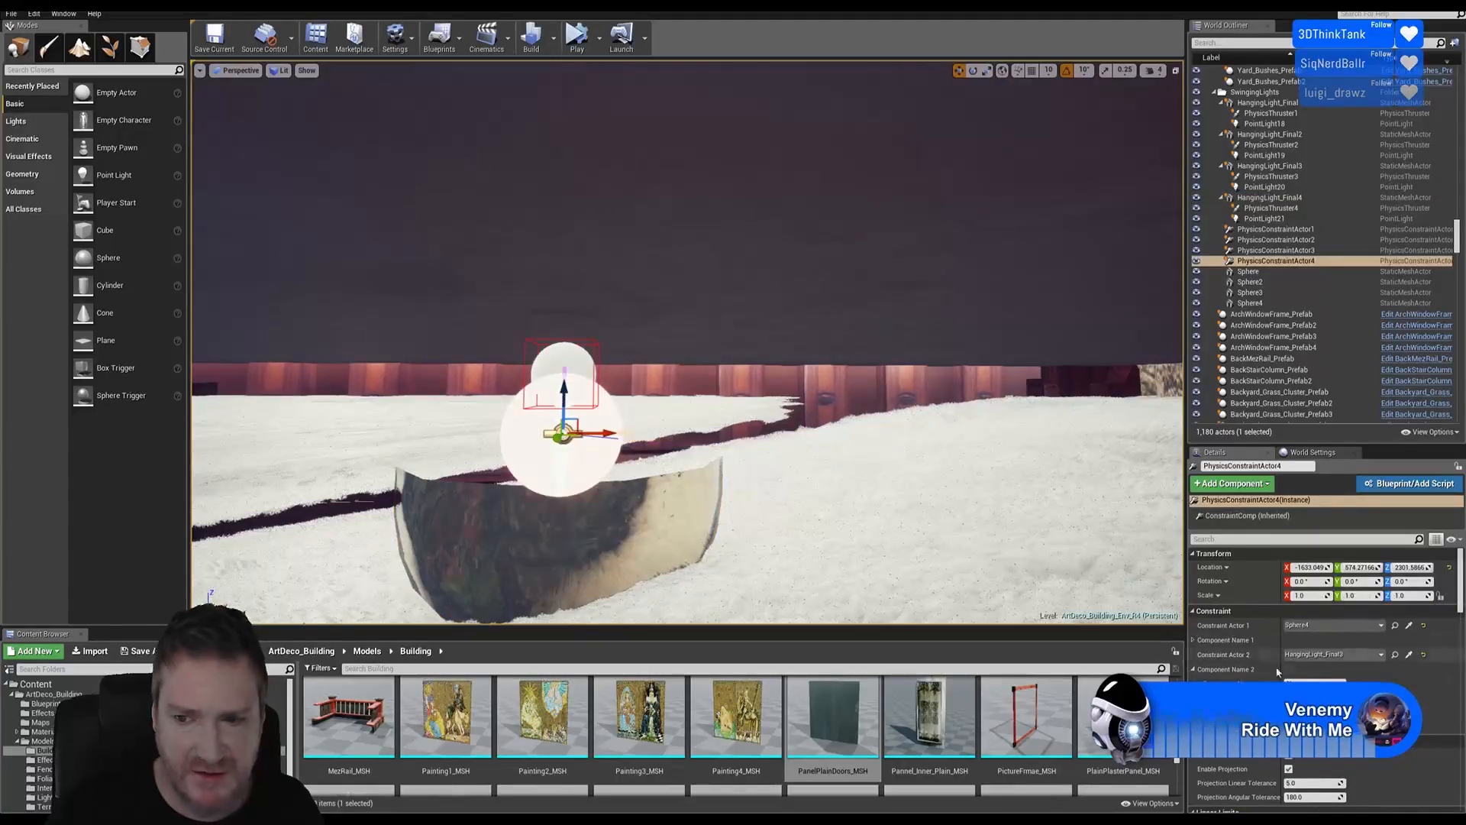
{"action": "key", "text": "f"}
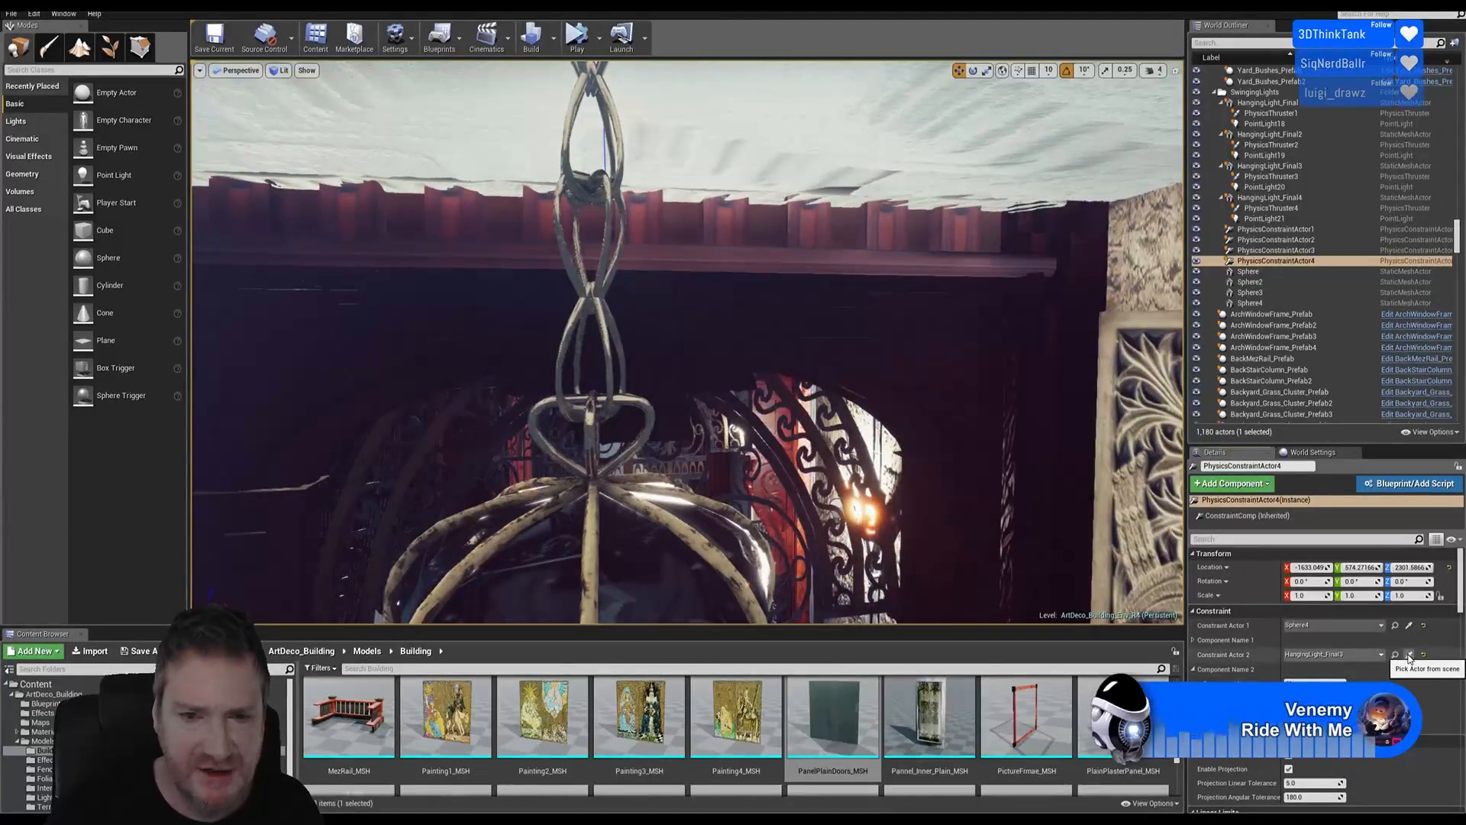
{"action": "left_click", "coordinate": [1410, 655]}
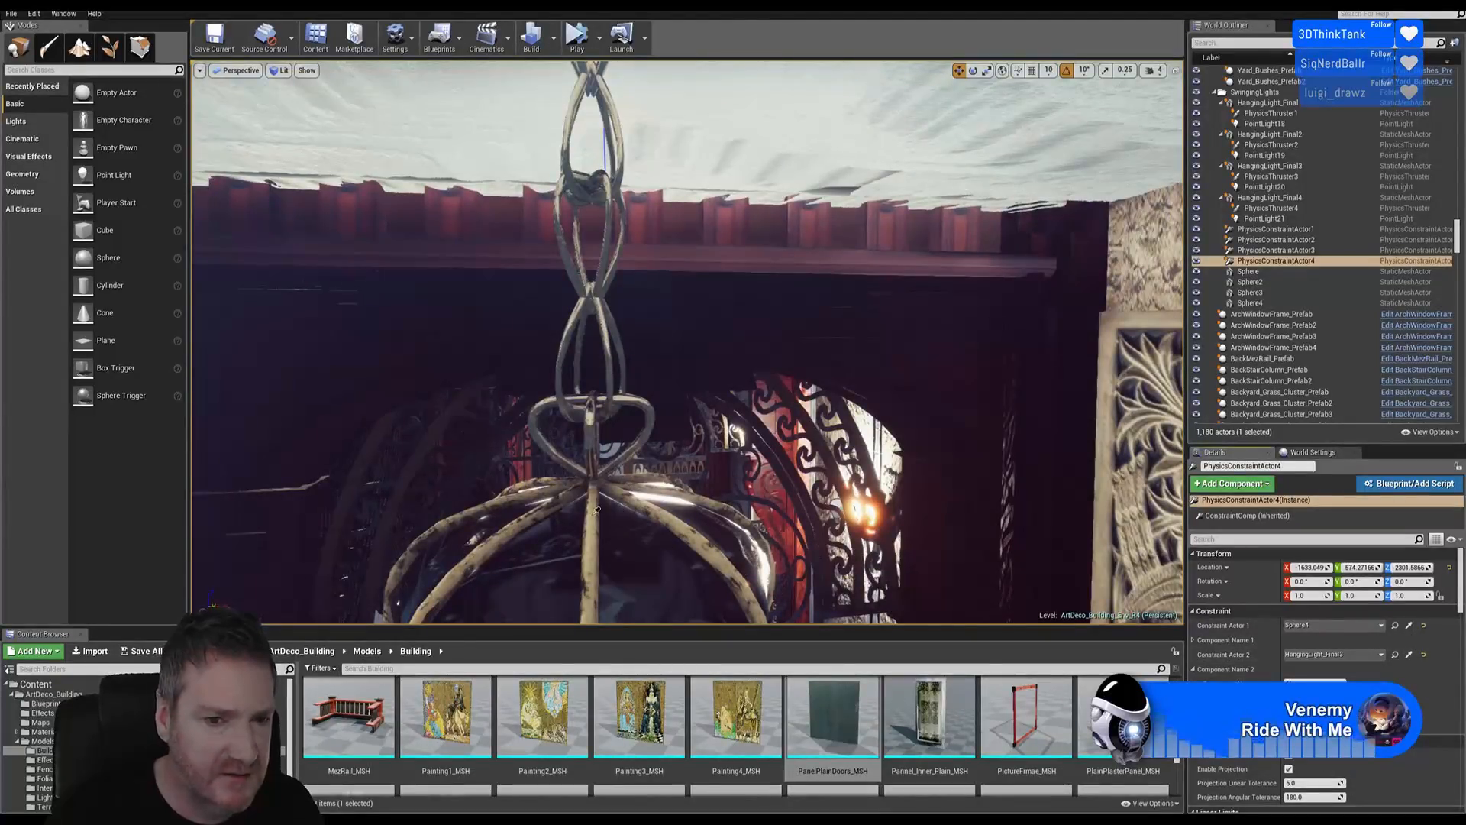
{"action": "mouse_move", "coordinate": [747, 438]}
{"action": "right_mouse_down"}
{"action": "mouse_move", "coordinate": [762, 403]}
{"action": "mouse_move", "coordinate": [737, 427]}
{"action": "right_mouse_up"}
{"action": "key", "text": "e"}
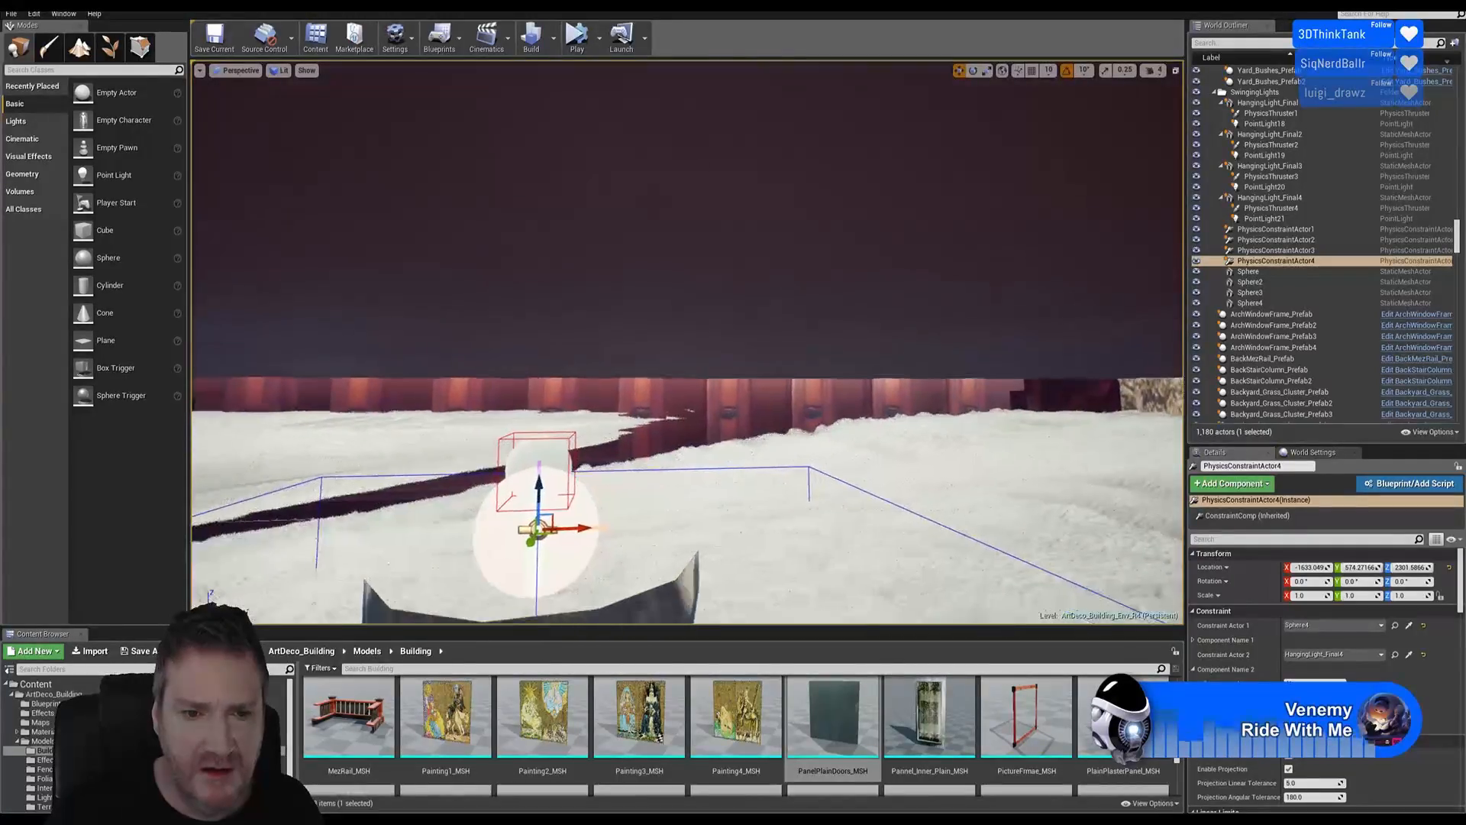
Set Constraint Actor 1 of PhysicsConstraintActor4 to Sphere4, picking the anchor sphere above the mount from the scene
{"action": "left_click", "coordinate": [1408, 626]}
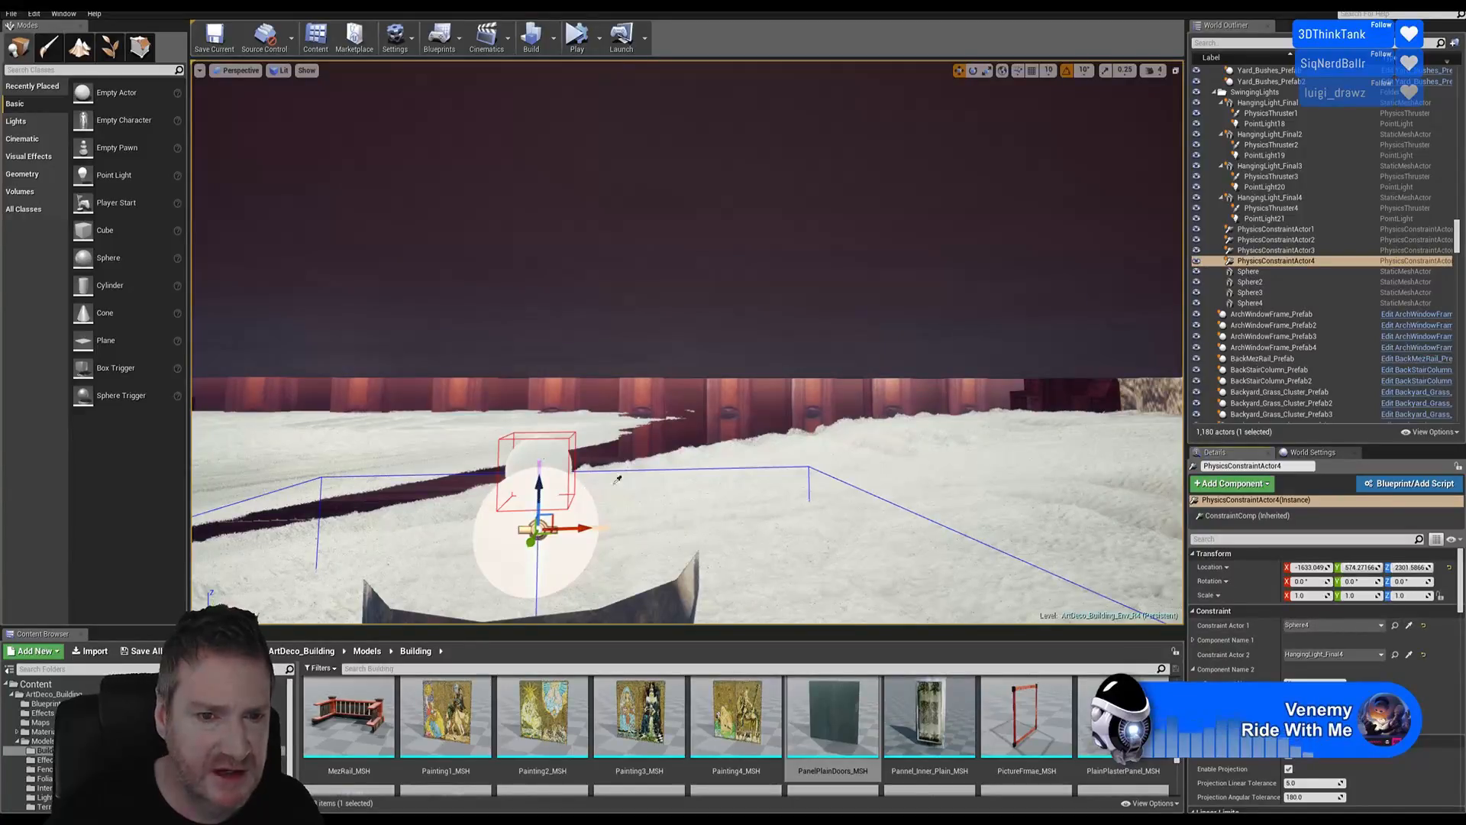
{"action": "right_click_drag", "start_coordinate": [617, 480], "coordinate": [539, 492]}
{"action": "left_click", "coordinate": [617, 479]}
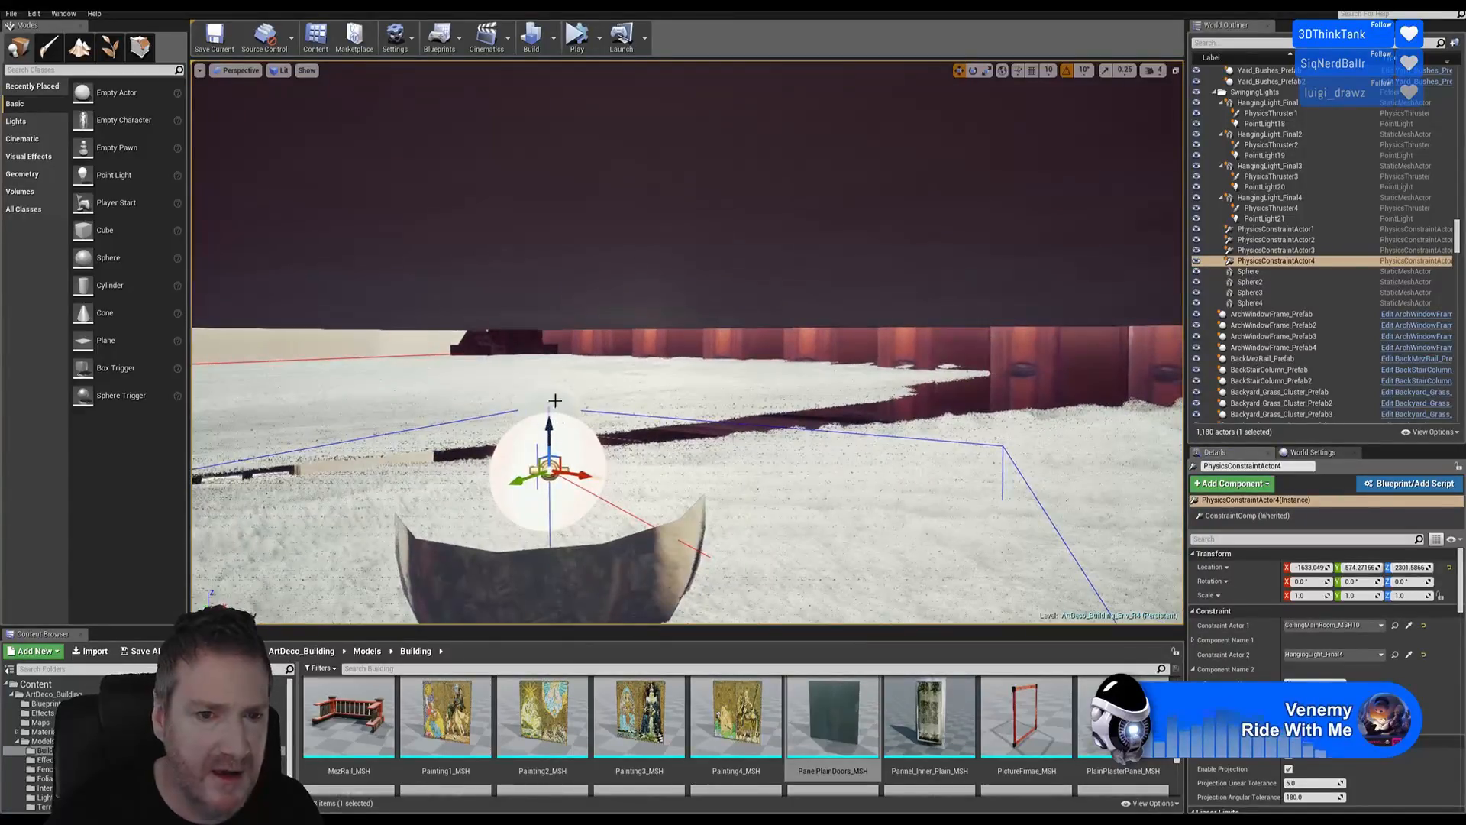
{"action": "left_click", "coordinate": [1410, 626]}
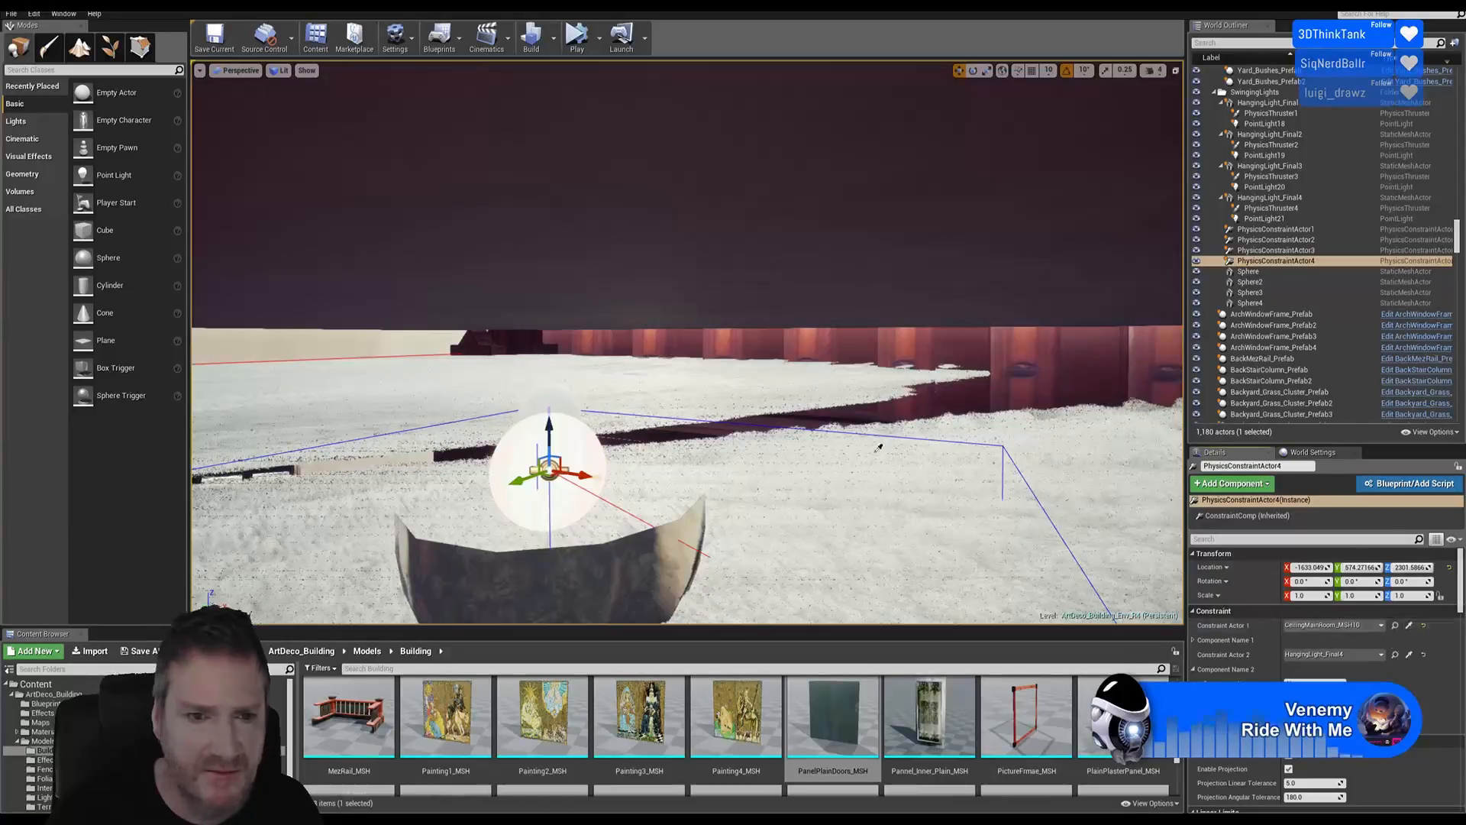
{"action": "left_click", "coordinate": [553, 400]}
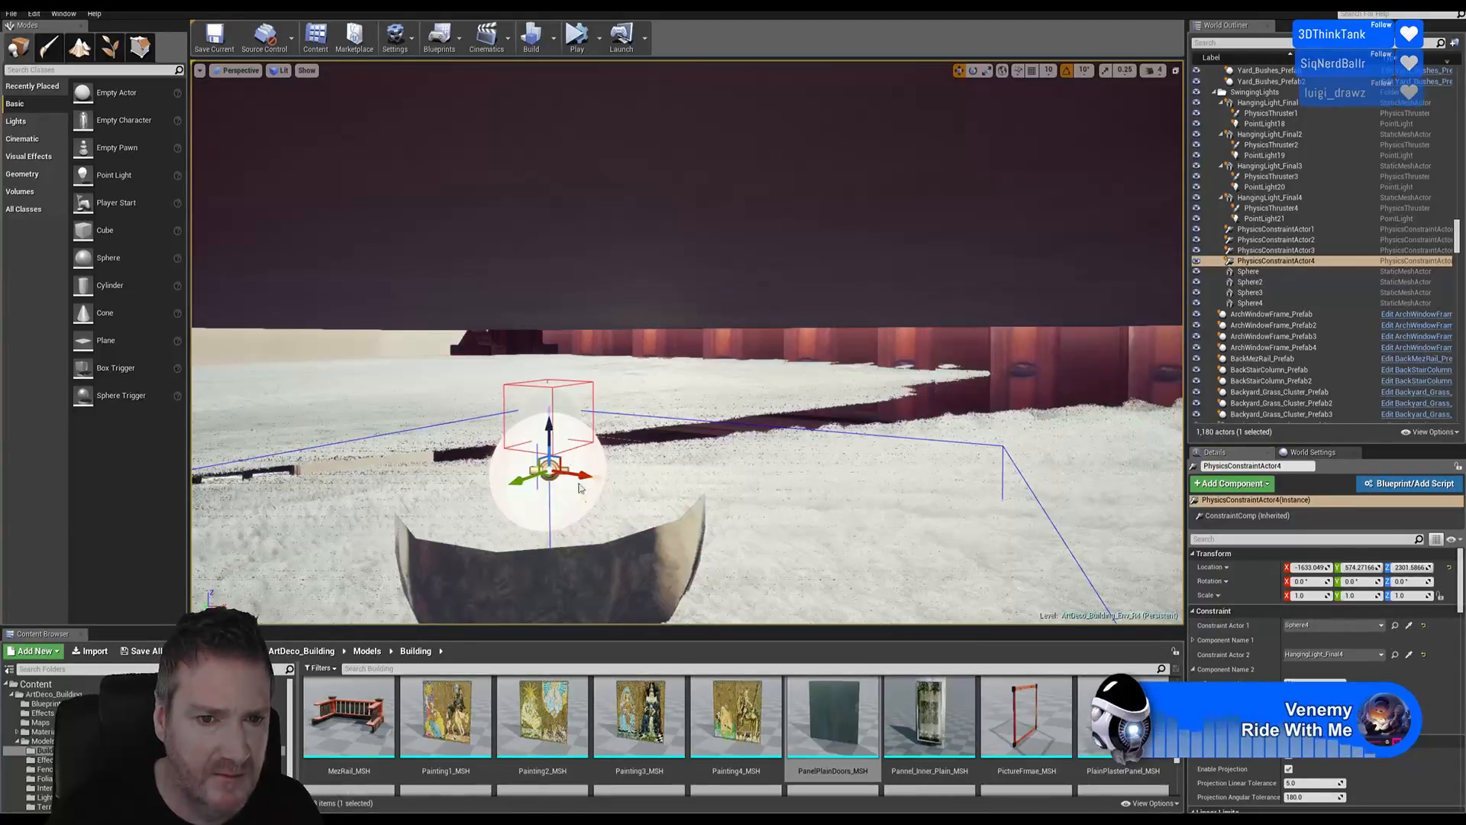
Simulate the level with HangingLight_Final4 in view to test its swing, and stop the simulation
{"action": "mouse_move", "coordinate": [634, 470]}
{"action": "right_mouse_down"}
{"action": "mouse_move", "coordinate": [577, 493]}
{"action": "mouse_move", "coordinate": [611, 507]}
{"action": "mouse_move", "coordinate": [504, 501]}
{"action": "mouse_move", "coordinate": [611, 497]}
{"action": "mouse_move", "coordinate": [565, 489]}
{"action": "mouse_move", "coordinate": [520, 451]}
{"action": "mouse_move", "coordinate": [516, 420]}
{"action": "mouse_move", "coordinate": [624, 458]}
{"action": "right_mouse_up"}
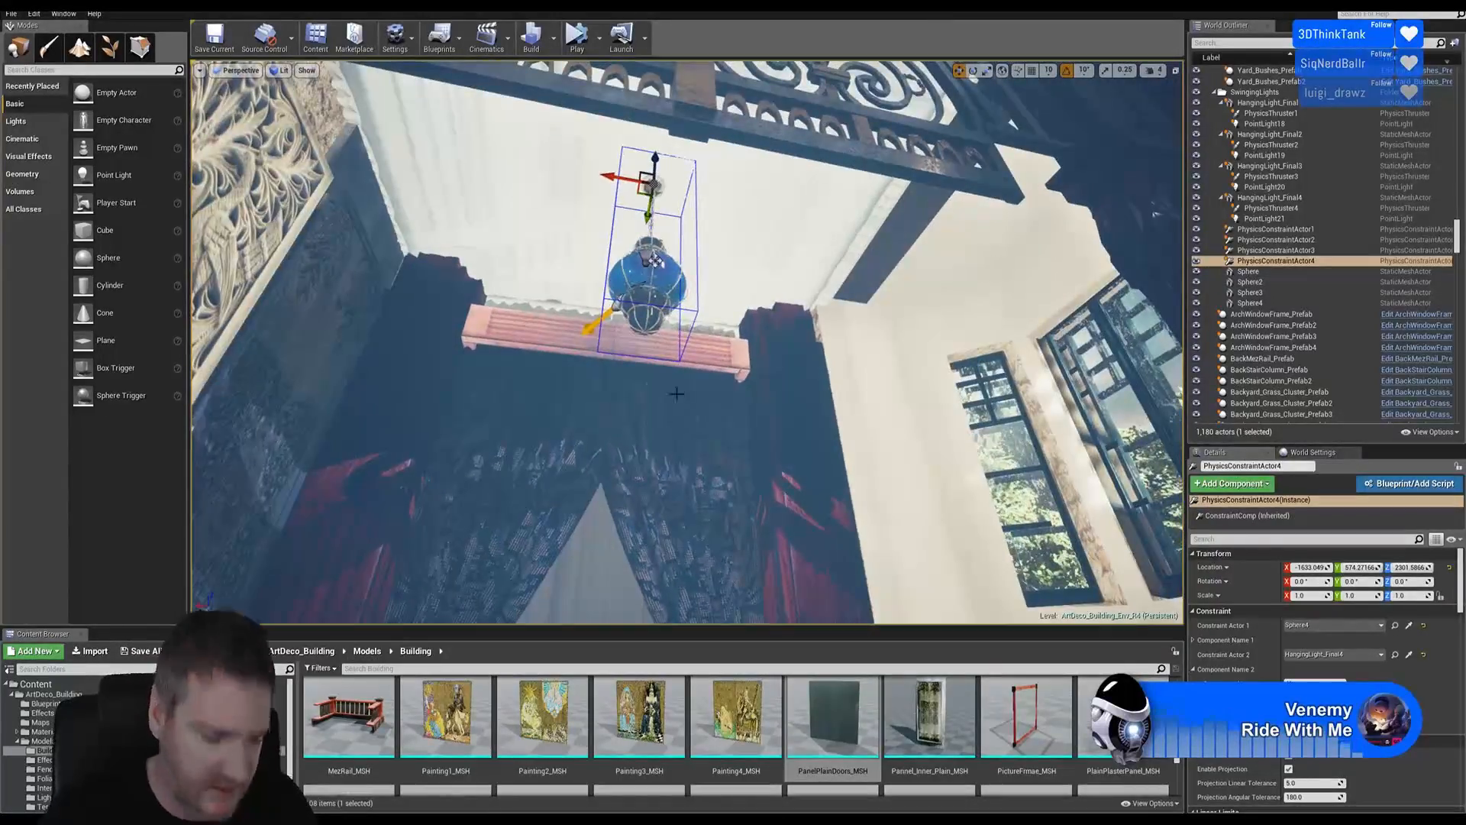
{"action": "key", "text": "Escape"}
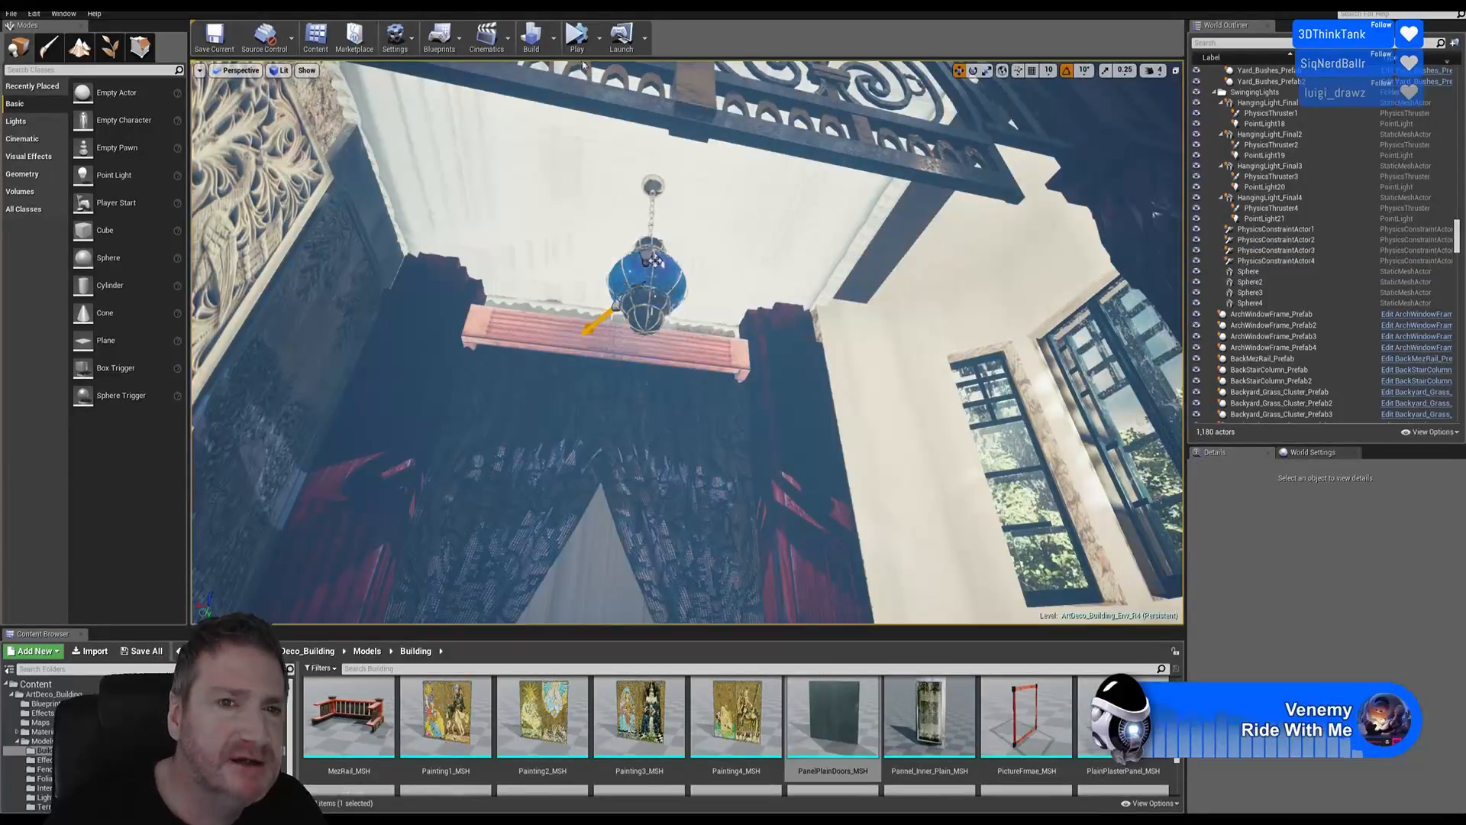
{"action": "left_click", "coordinate": [577, 36]}
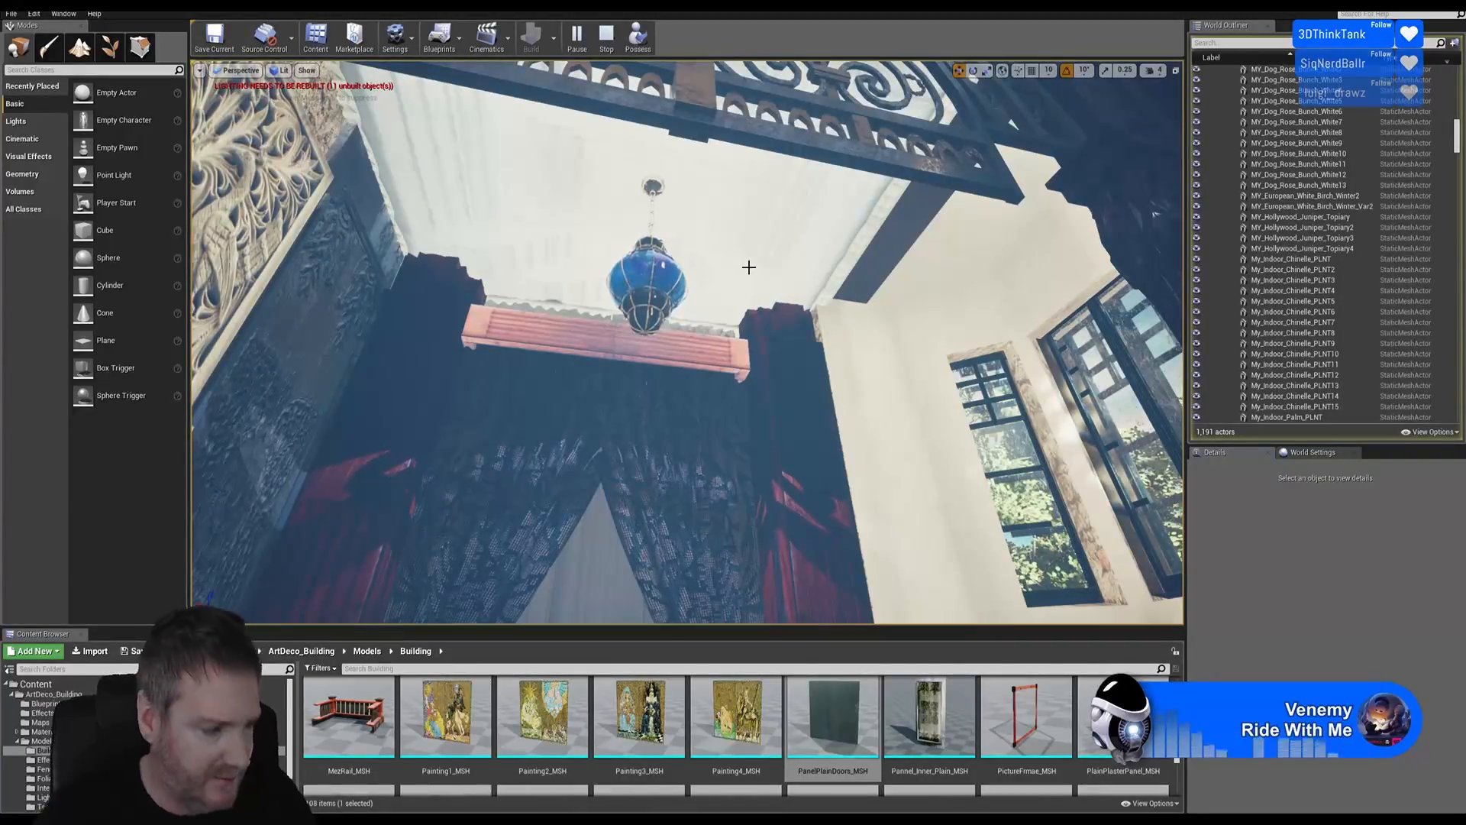
{"action": "left_click", "coordinate": [606, 36]}
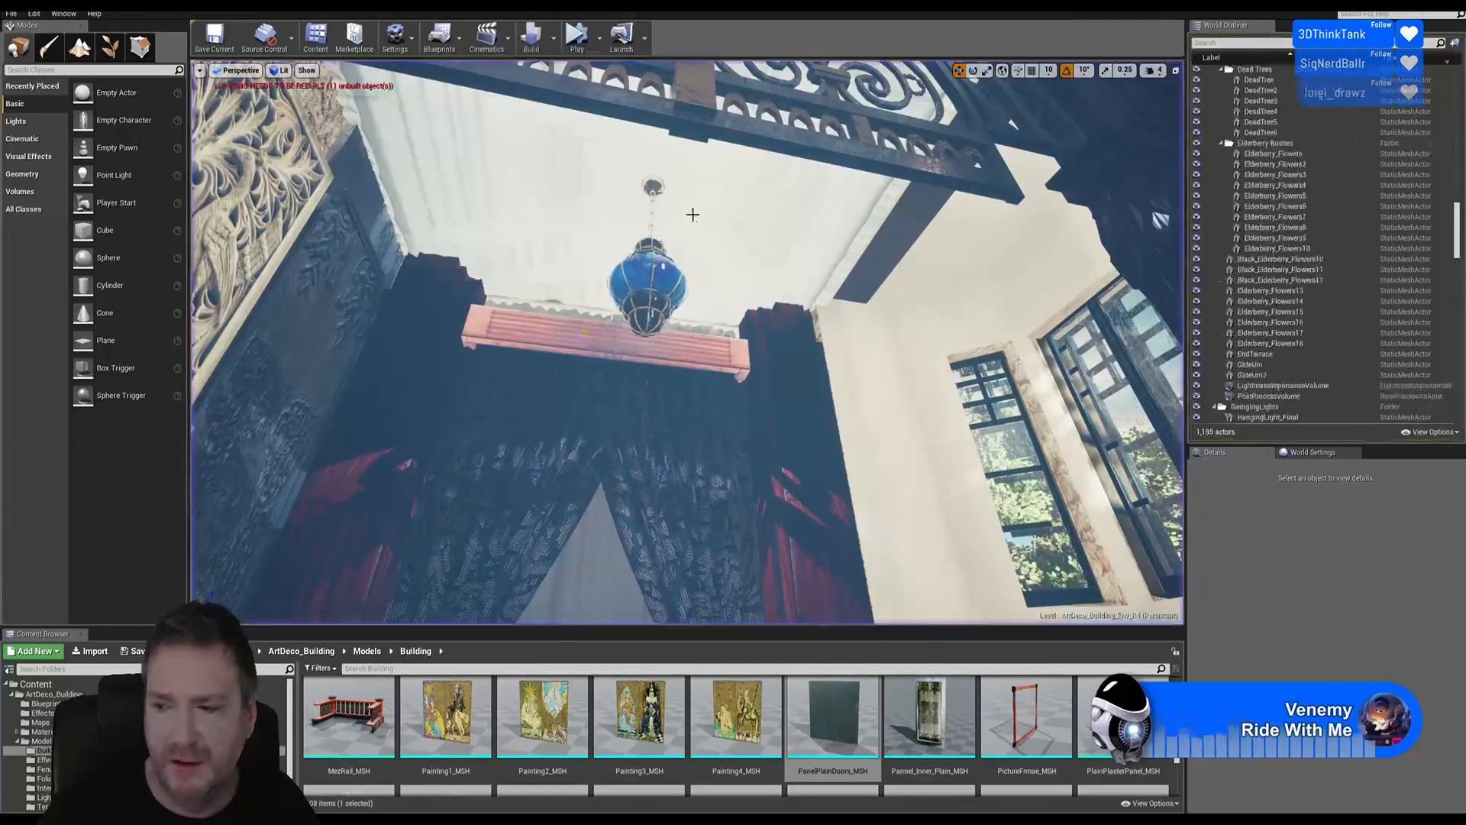
Examine the two blue hanging lamps from several angles to judge their size against the ceiling and doorways
{"action": "right_click_drag", "start_coordinate": [695, 319], "coordinate": [821, 343]}
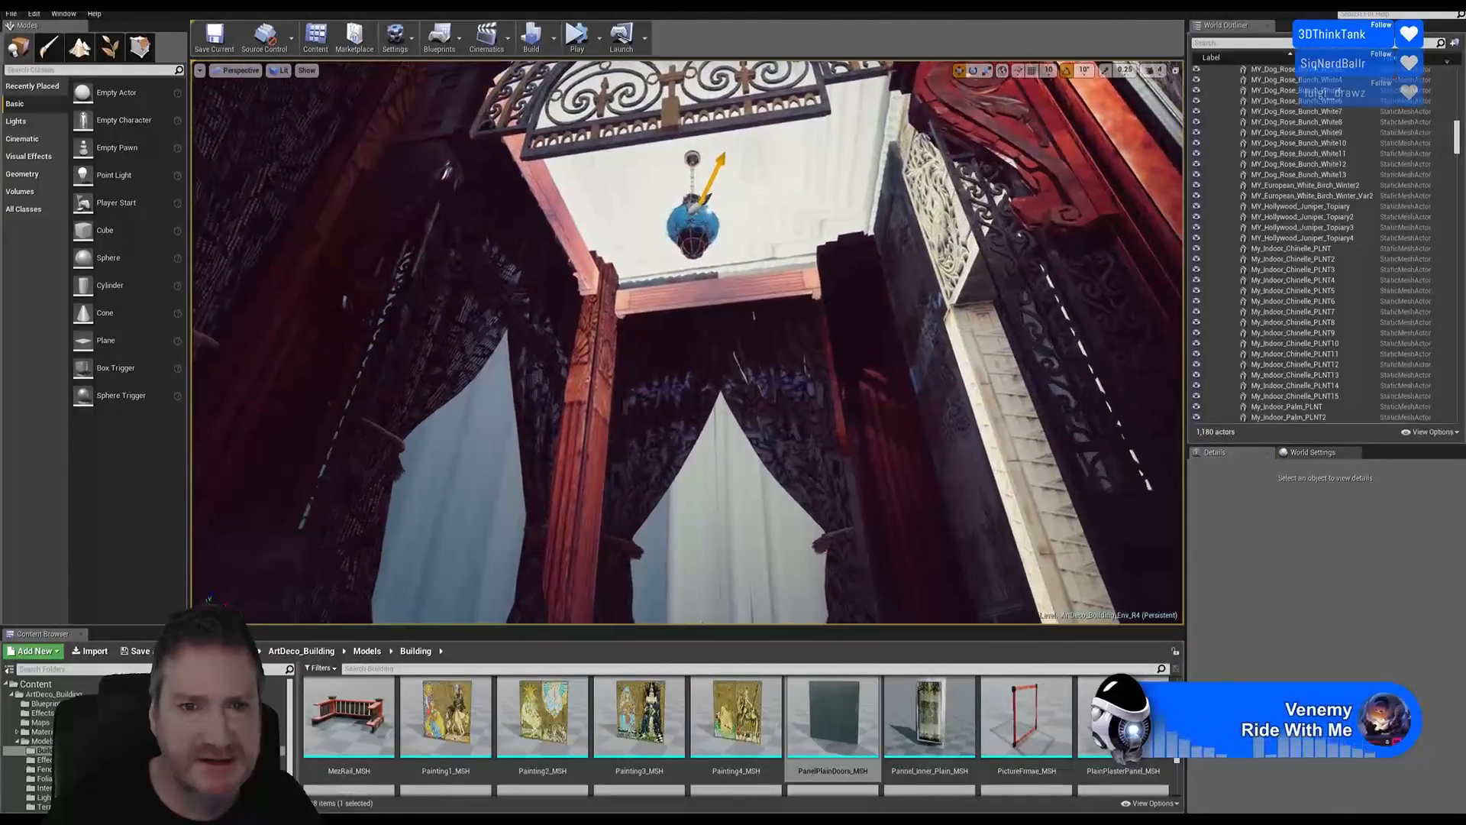
{"action": "right_click_drag", "start_coordinate": [688, 343], "coordinate": [649, 343]}
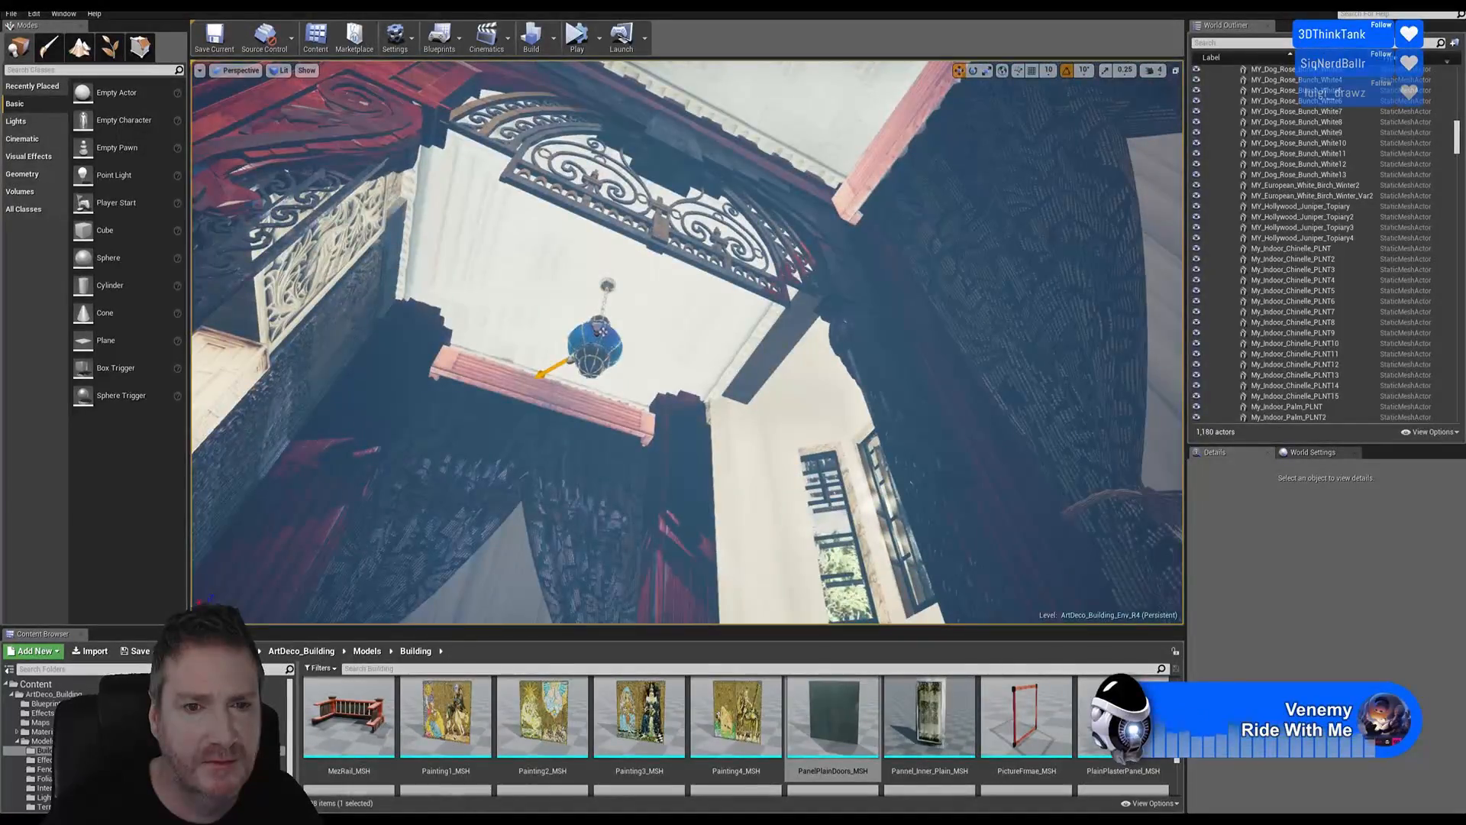
{"action": "right_click_drag", "start_coordinate": [687, 343], "coordinate": [779, 274]}
{"action": "key", "text": "s"}
{"action": "key", "text": "w"}
{"action": "mouse_move", "coordinate": [687, 343]}
{"action": "right_mouse_down"}
{"action": "mouse_move", "coordinate": [668, 454]}
{"action": "mouse_move", "coordinate": [676, 374]}
{"action": "mouse_move", "coordinate": [694, 355]}
{"action": "right_mouse_up"}
{"action": "key", "text": "w"}
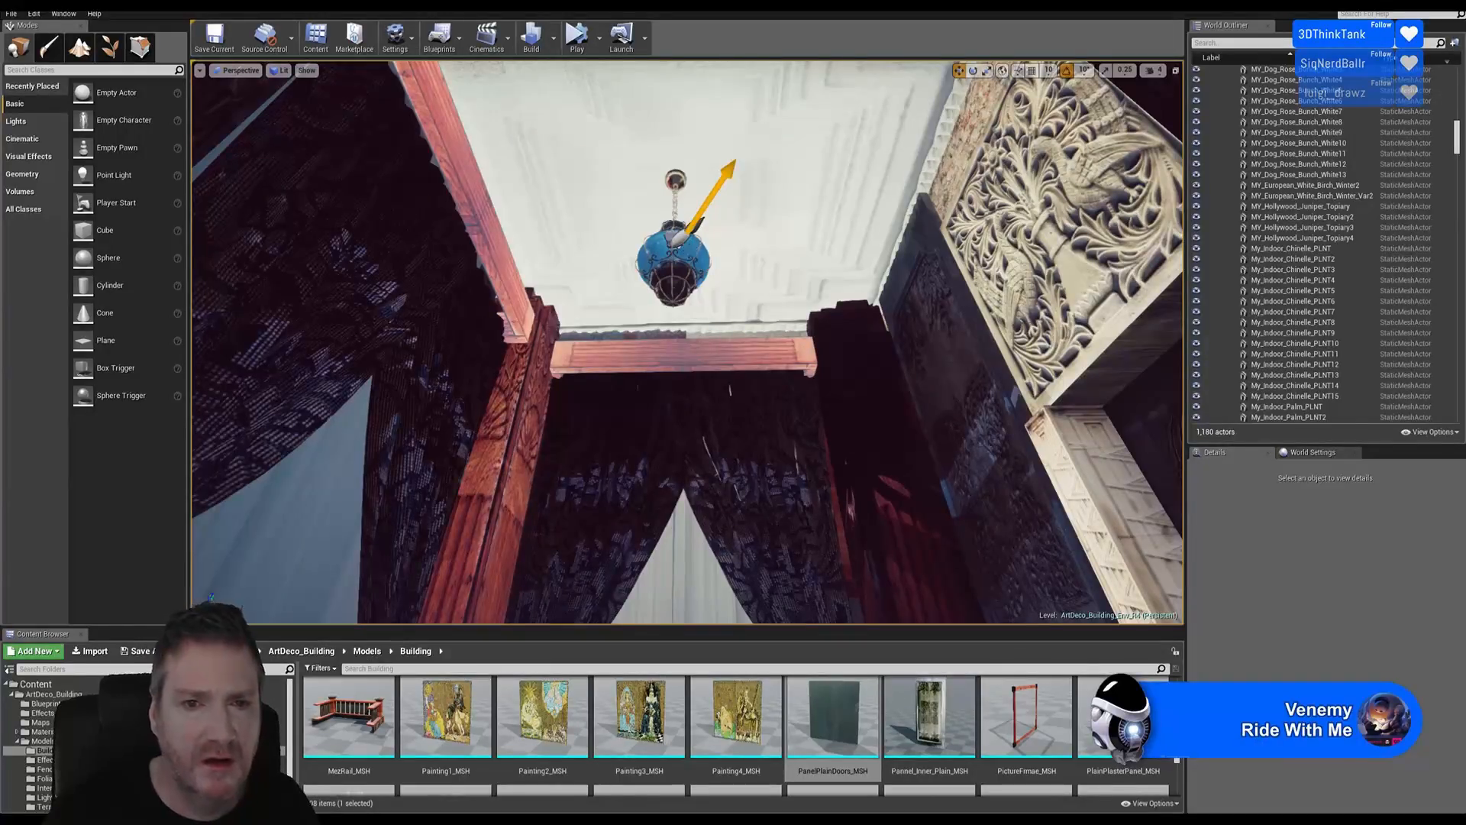
{"action": "left_click", "coordinate": [690, 250]}
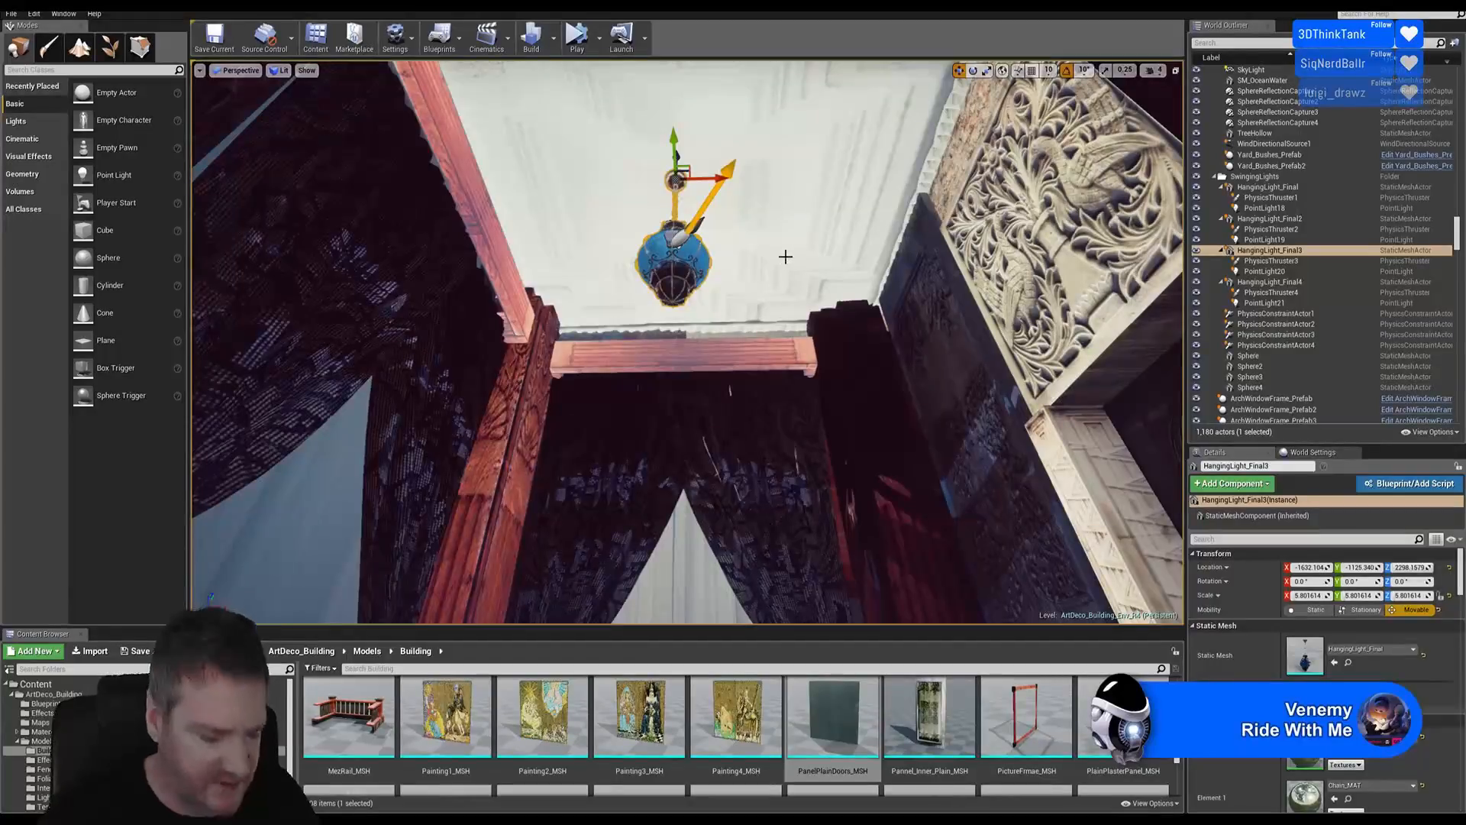
Deselect the lamp and save all project changes
{"action": "key", "text": "Escape"}
{"action": "left_click", "coordinate": [10, 14]}
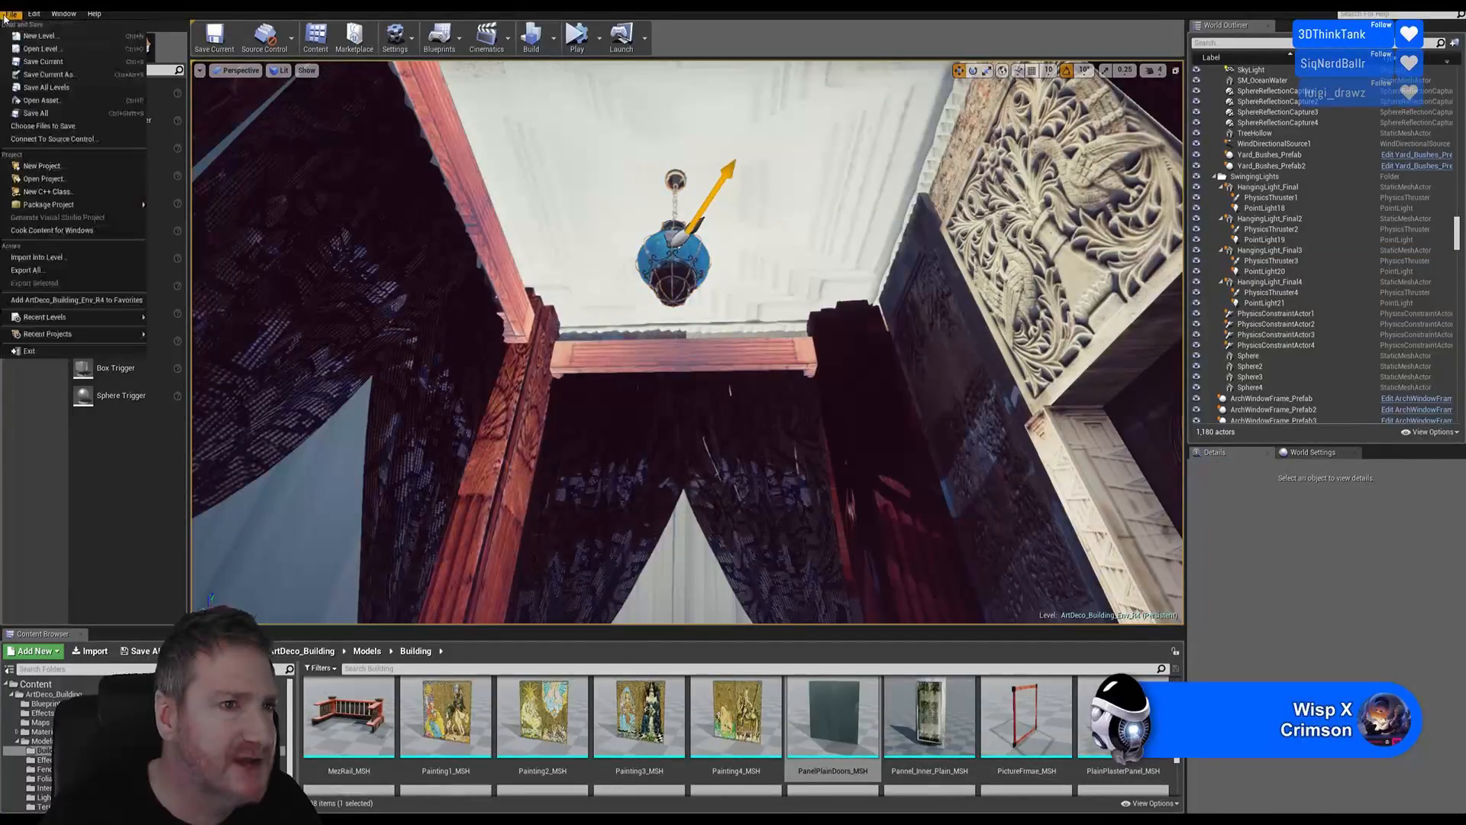
{"action": "left_click", "coordinate": [49, 116]}
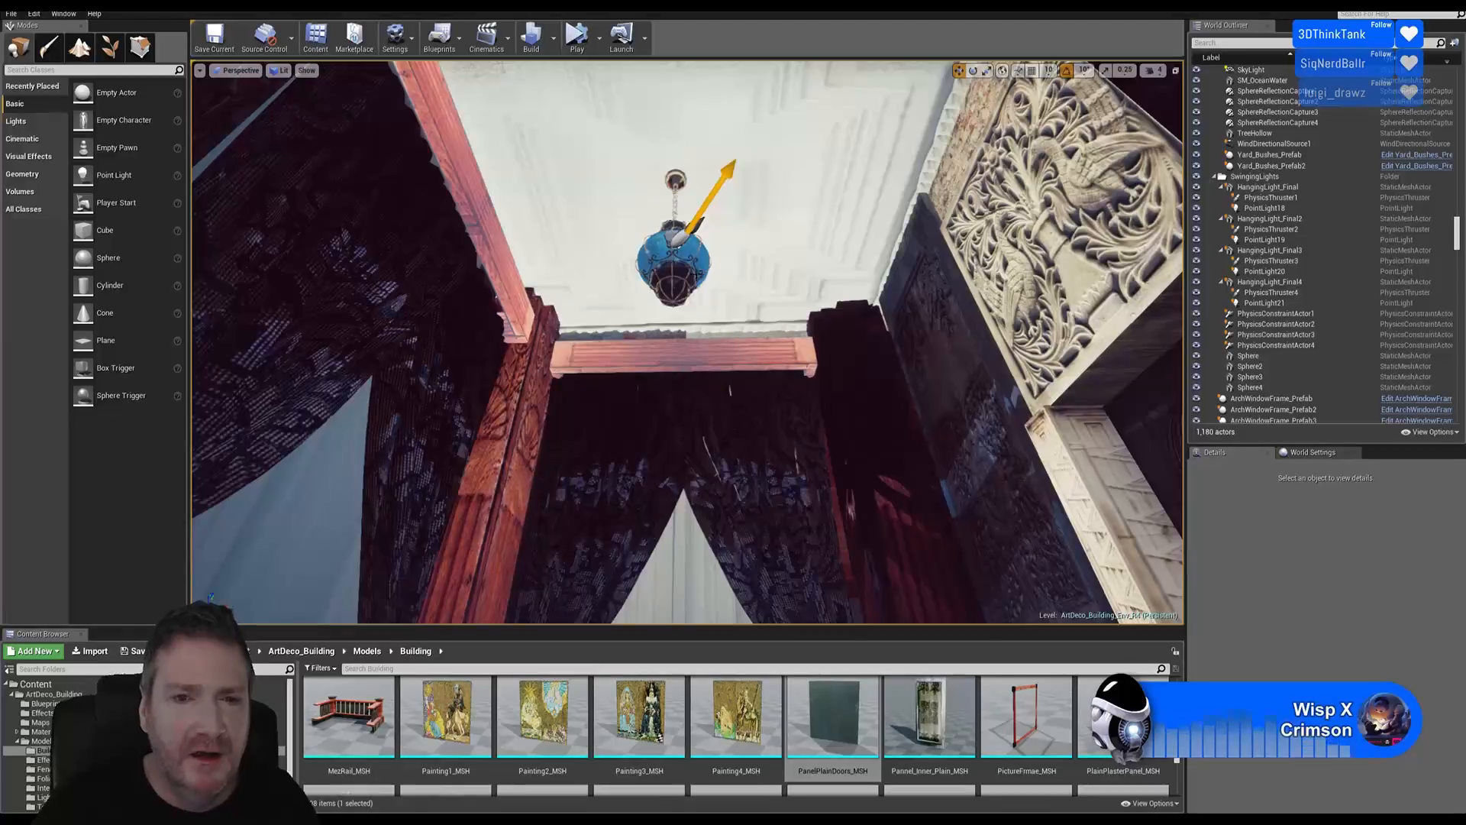
Scale HangingLight_Final3 up uniformly to about 7.79
{"action": "left_click", "coordinate": [688, 260]}
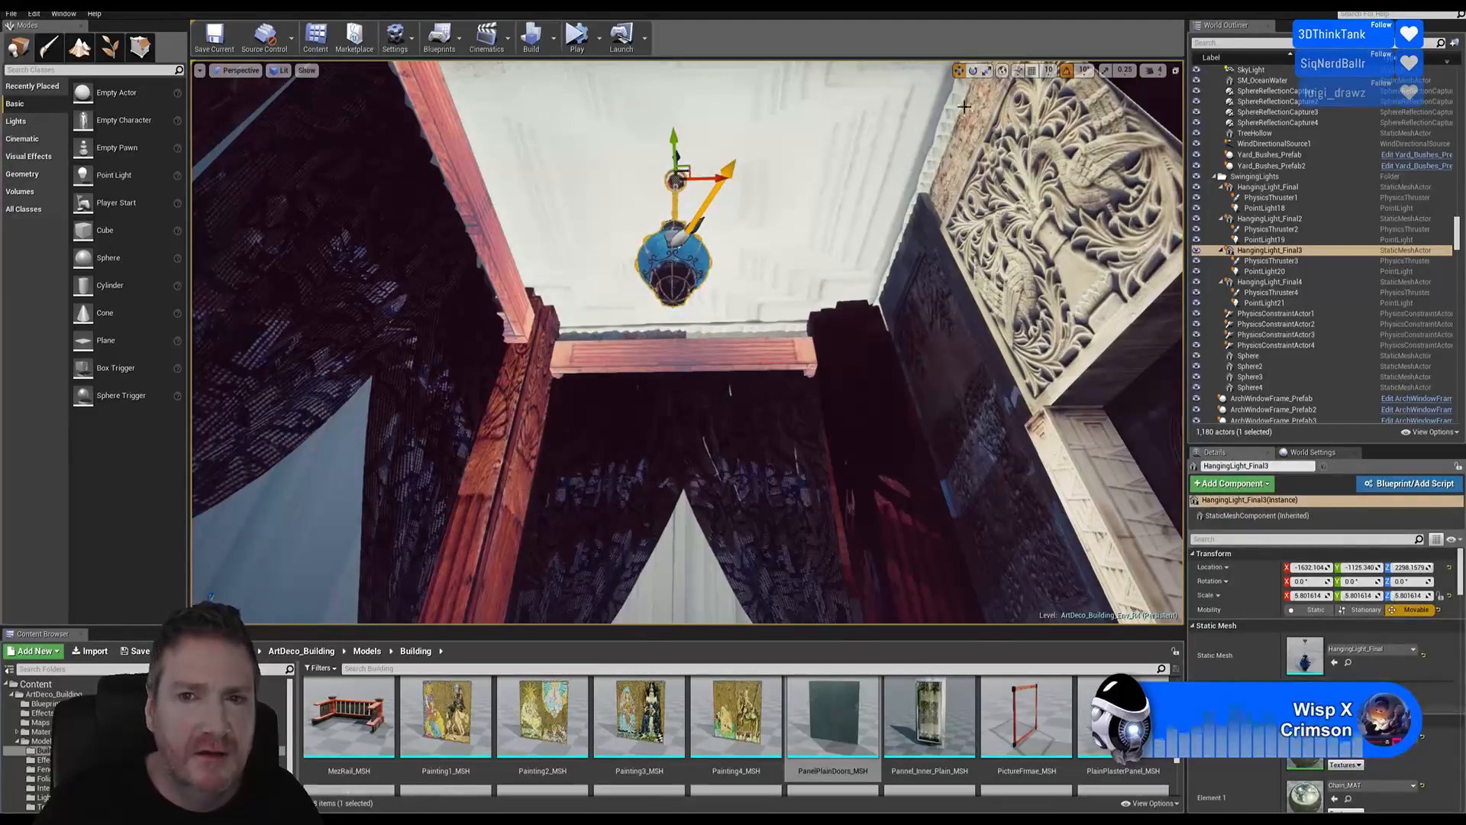
{"action": "left_click", "coordinate": [986, 70]}
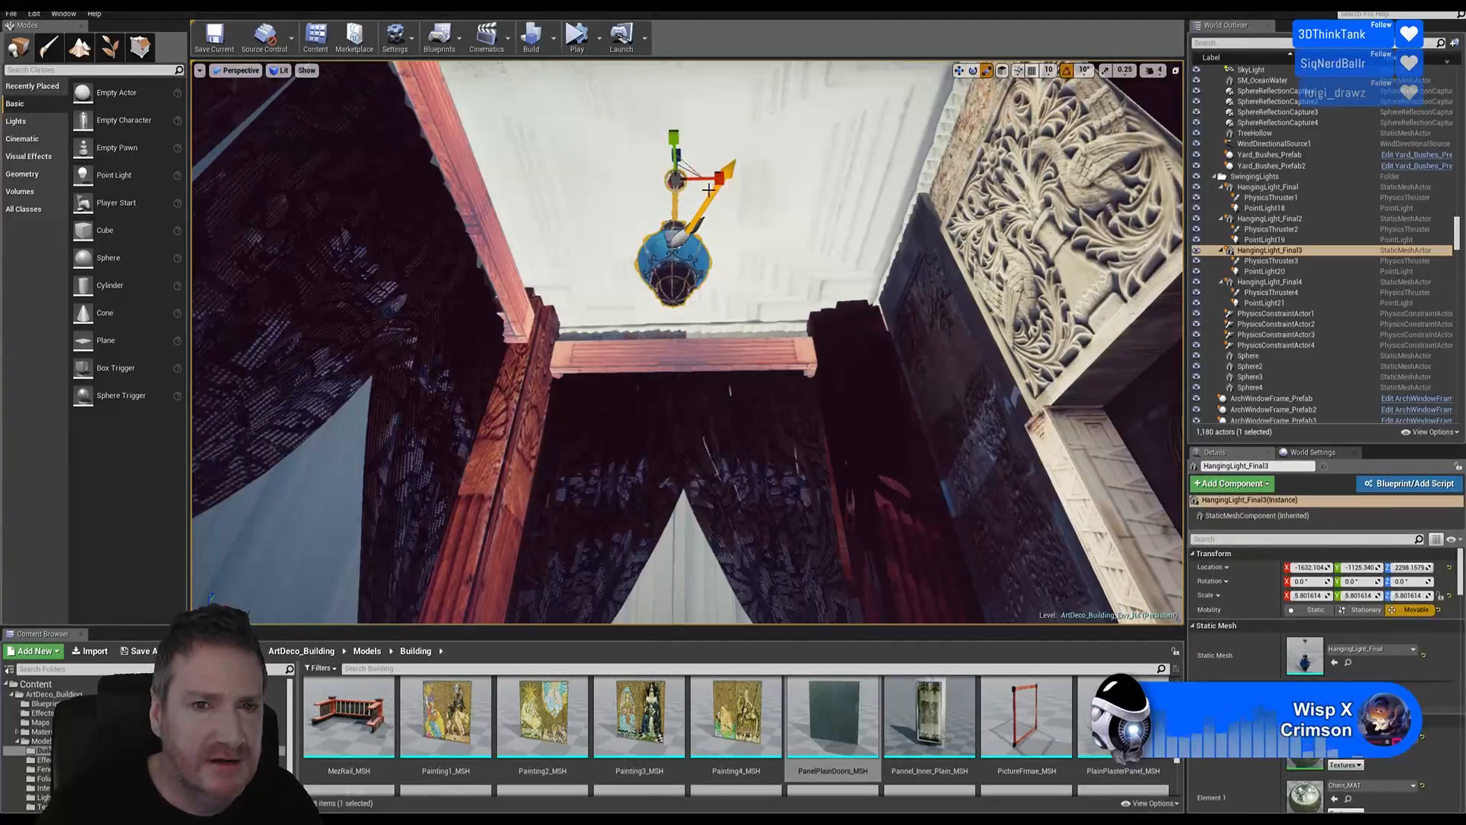
{"action": "right_click_drag", "start_coordinate": [771, 210], "coordinate": [755, 219]}
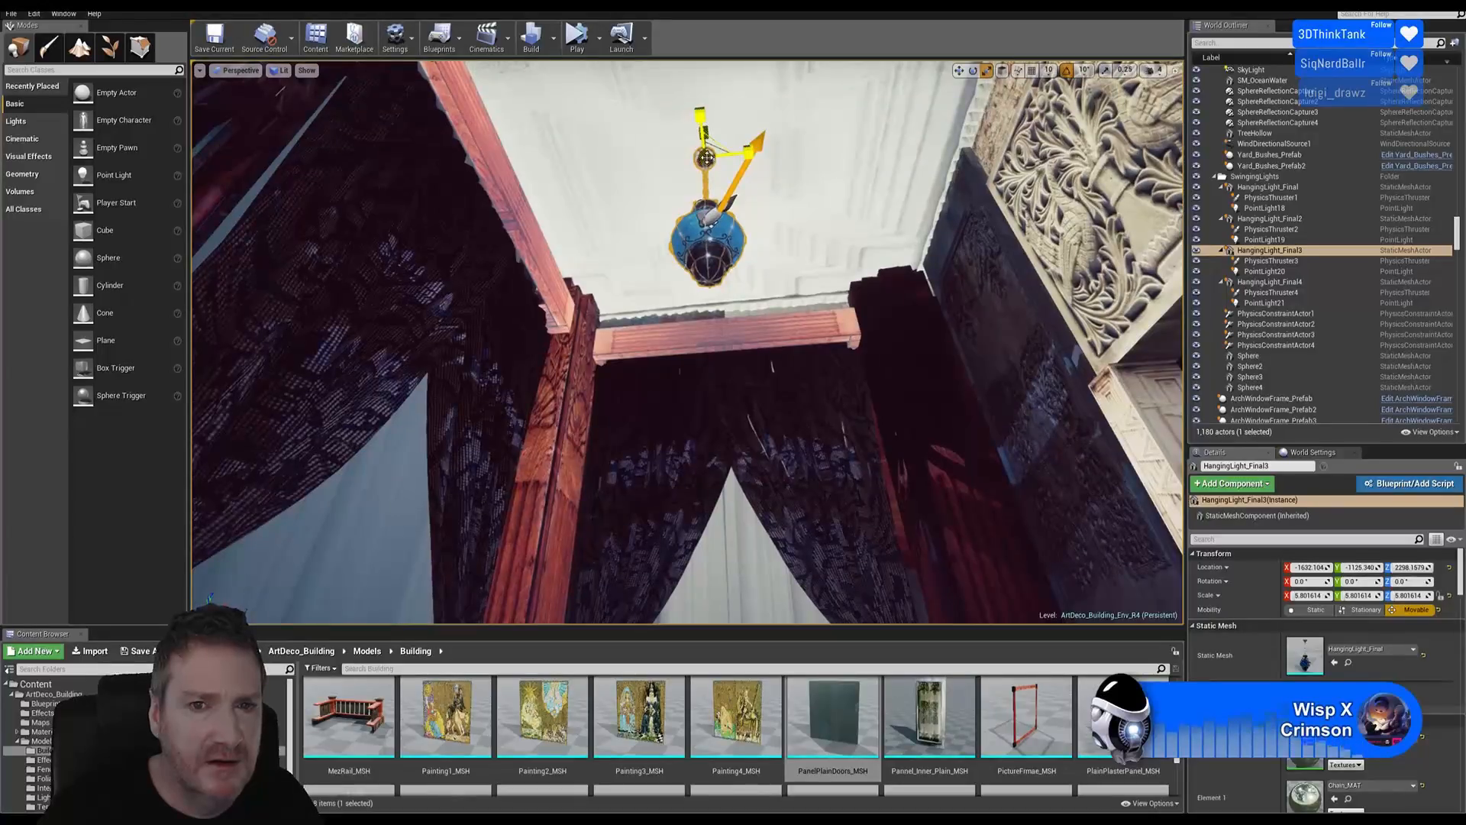
{"action": "left_click_drag", "start_coordinate": [714, 158], "coordinate": [753, 138]}
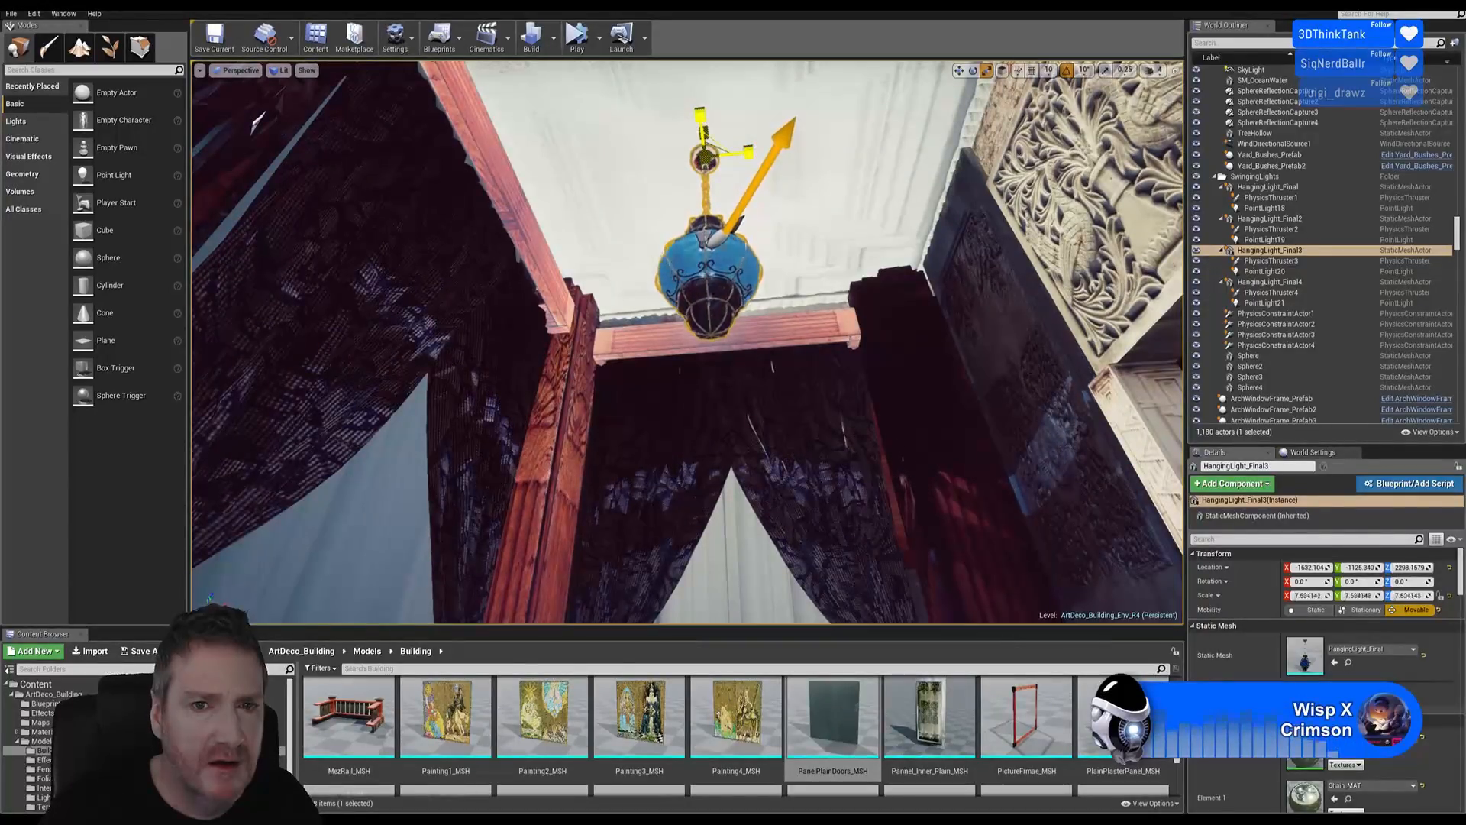
Check the enlarged HangingLight_Final3 from the hallway and copy its X scale value
{"action": "right_click_drag", "start_coordinate": [756, 136], "coordinate": [811, 226]}
{"action": "key", "text": "s"}
{"action": "key", "text": "s"}
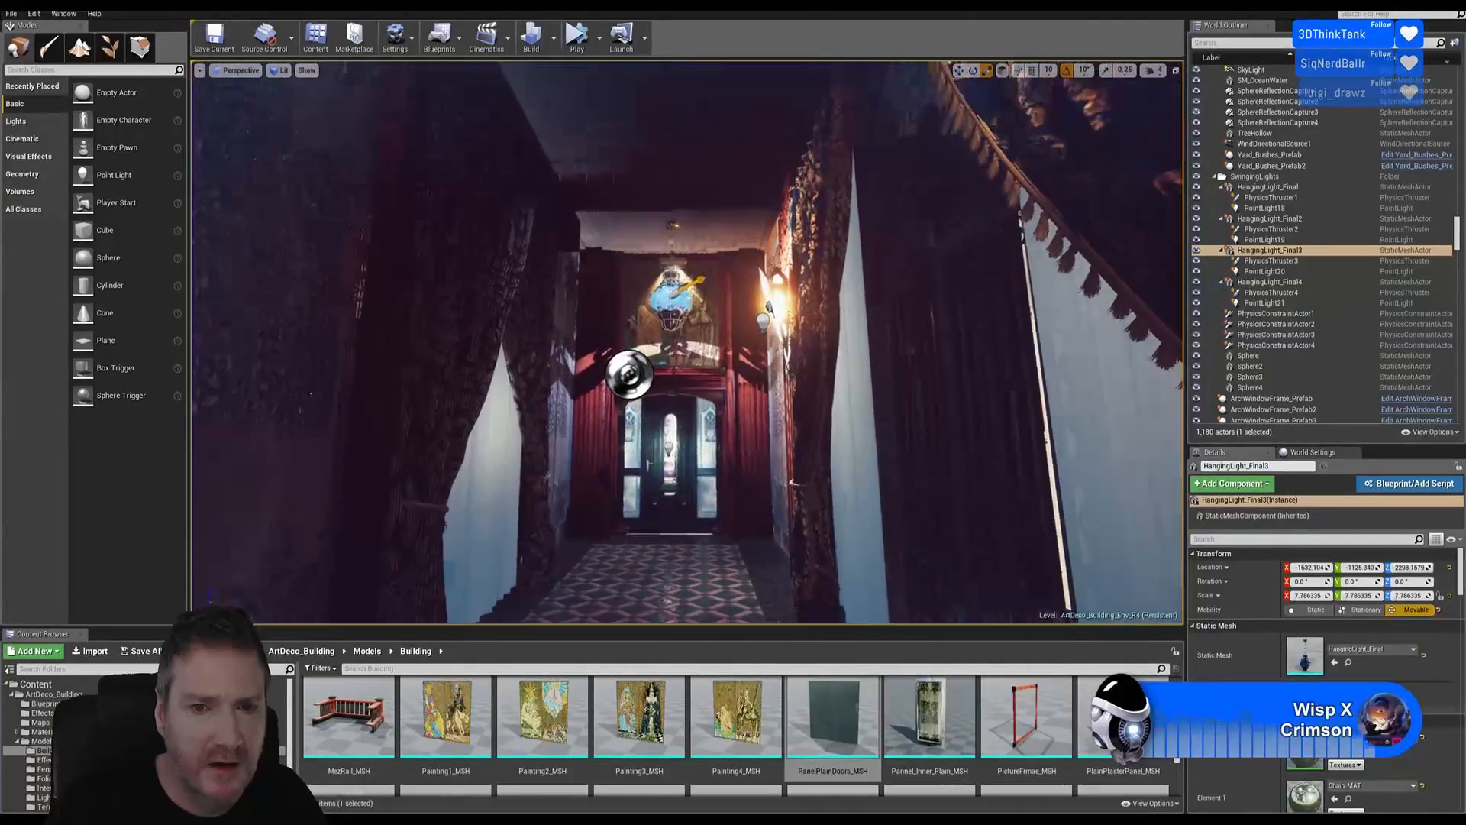
{"action": "left_click_drag", "start_coordinate": [811, 227], "coordinate": [1039, 243], "text": "alt"}
{"action": "right_click_drag", "start_coordinate": [811, 243], "coordinate": [644, 106]}
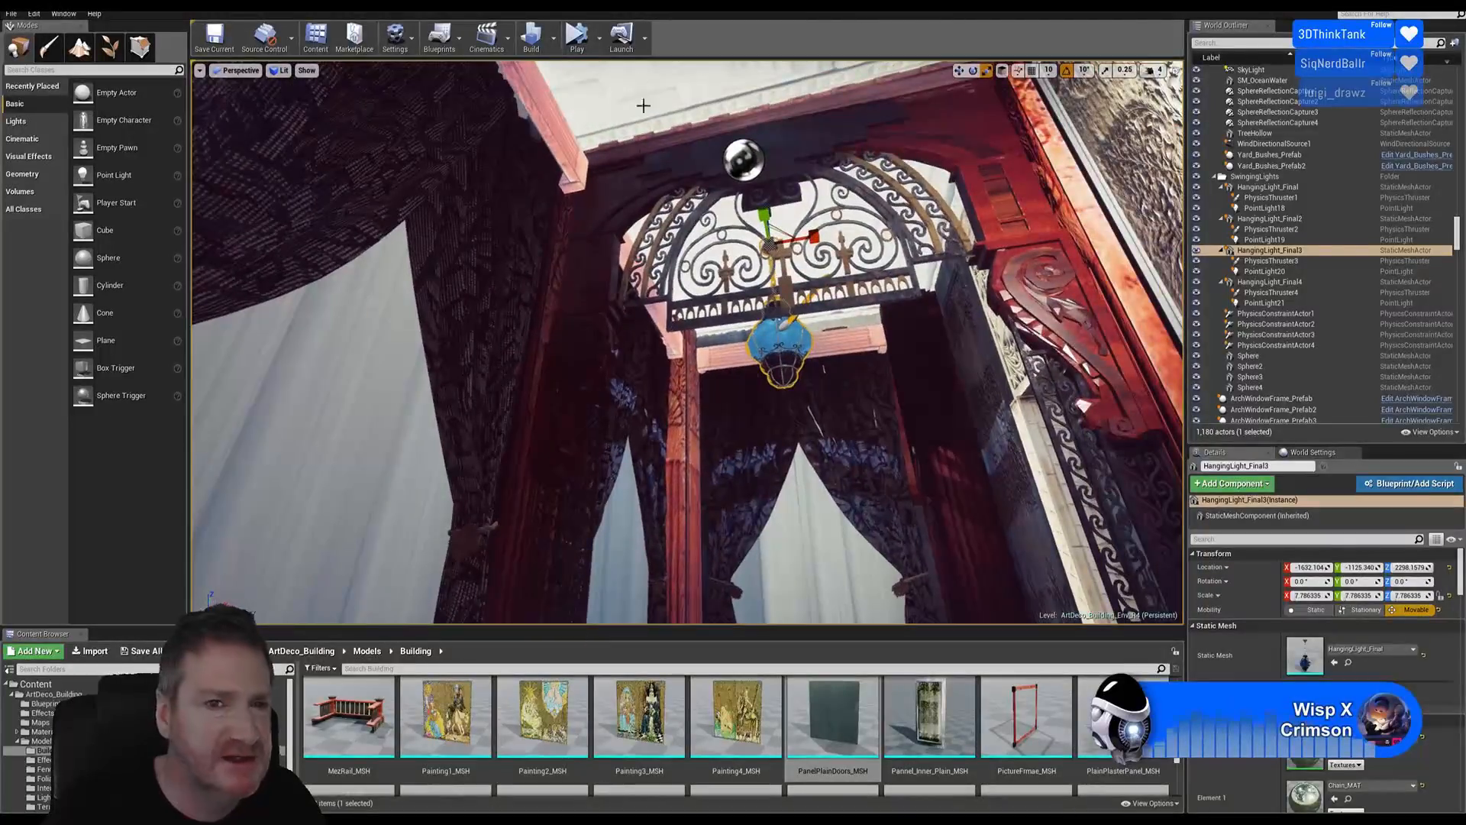
{"action": "right_click_drag", "start_coordinate": [817, 202], "coordinate": [852, 195]}
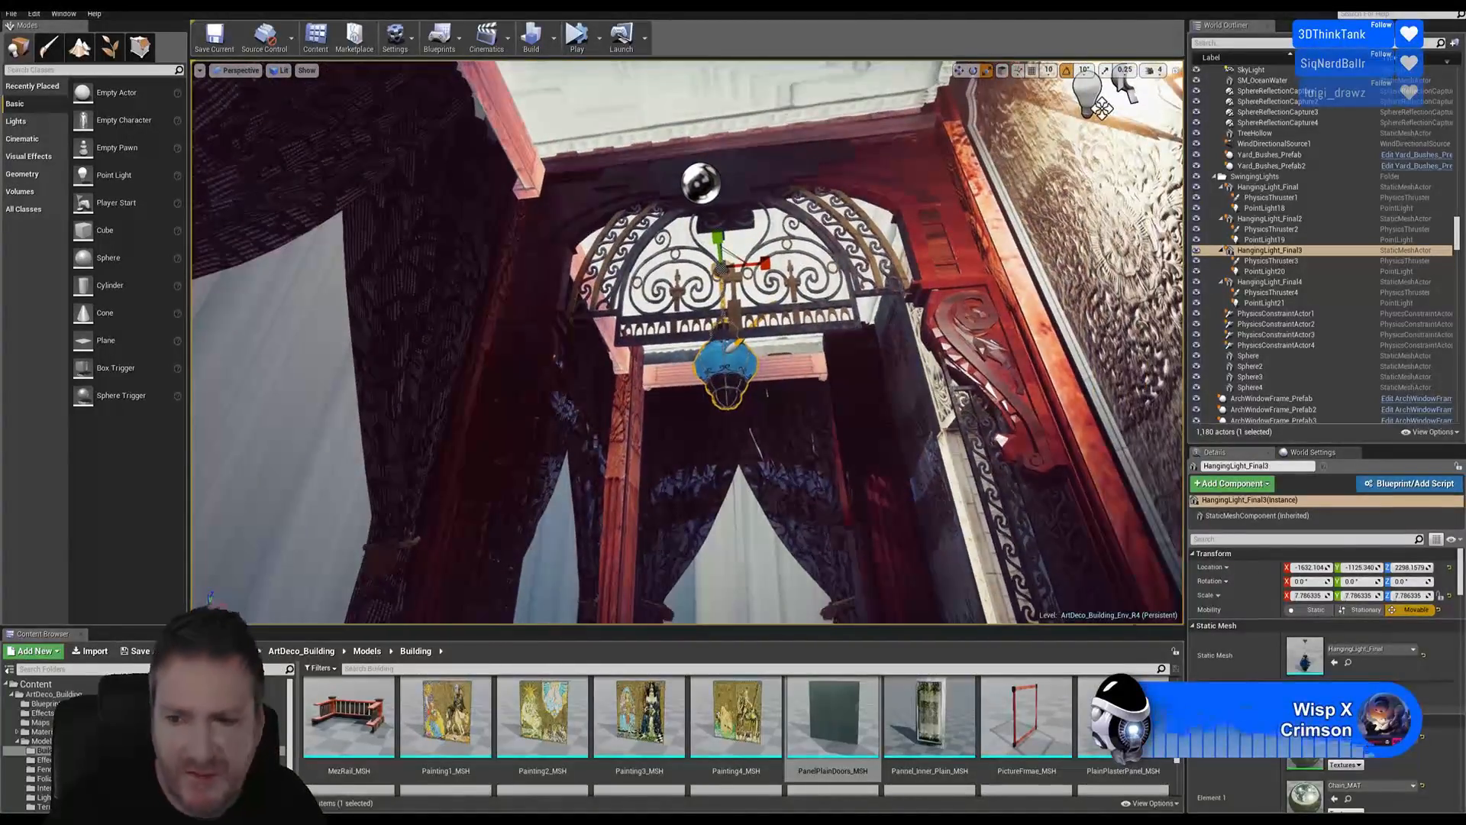
{"action": "left_click", "coordinate": [1310, 595]}
{"action": "key", "text": "ctrl+c"}
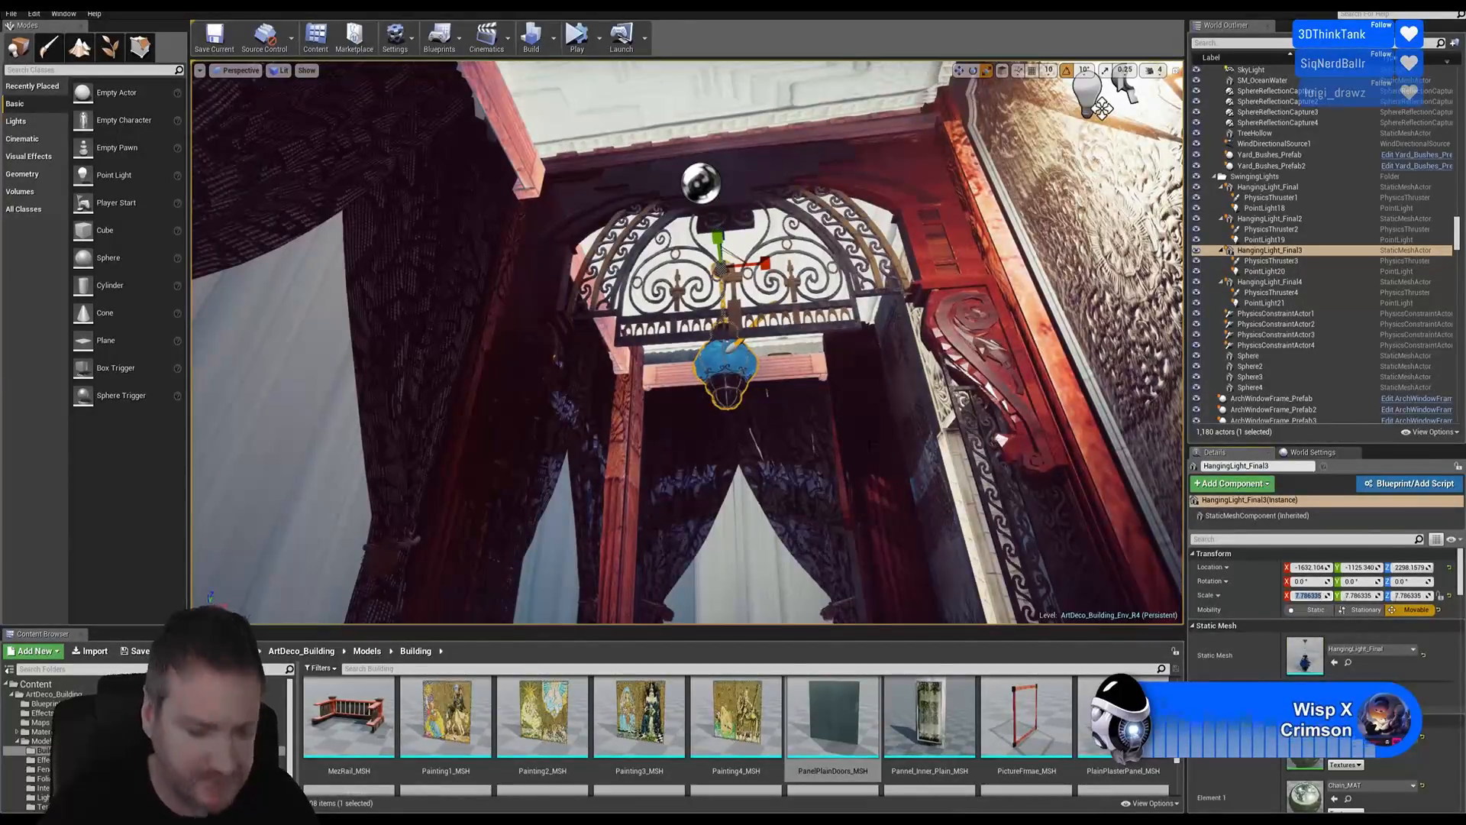
{"action": "left_click", "coordinate": [1322, 595]}
Set the X, Y and Z scale of HangingLight_Final4 to the copied 7.786335 and deselect the lamp
{"action": "right_click_drag", "start_coordinate": [1102, 108], "coordinate": [867, 365]}
{"action": "key", "text": "Escape"}
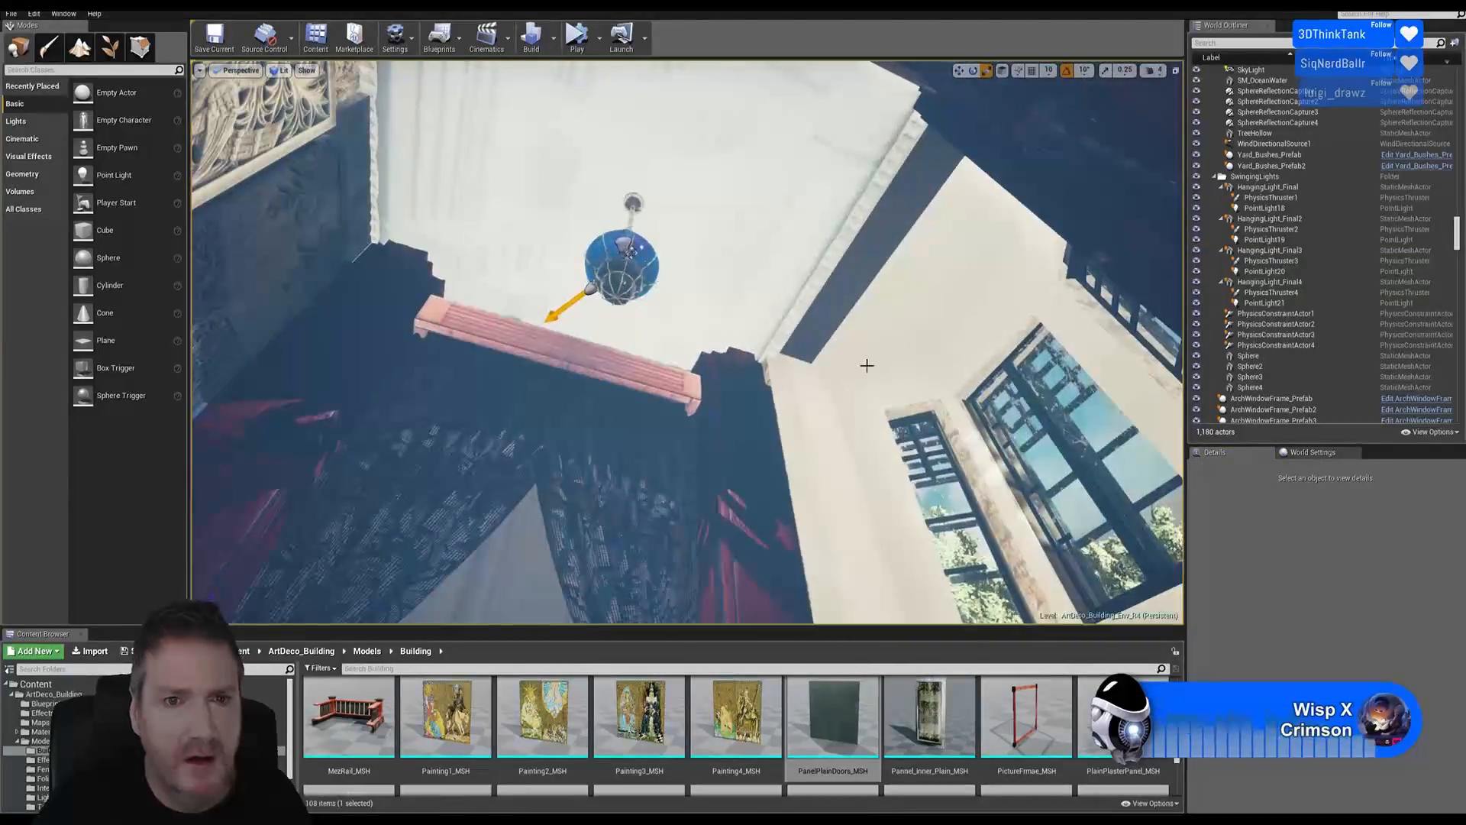
{"action": "left_click", "coordinate": [641, 278]}
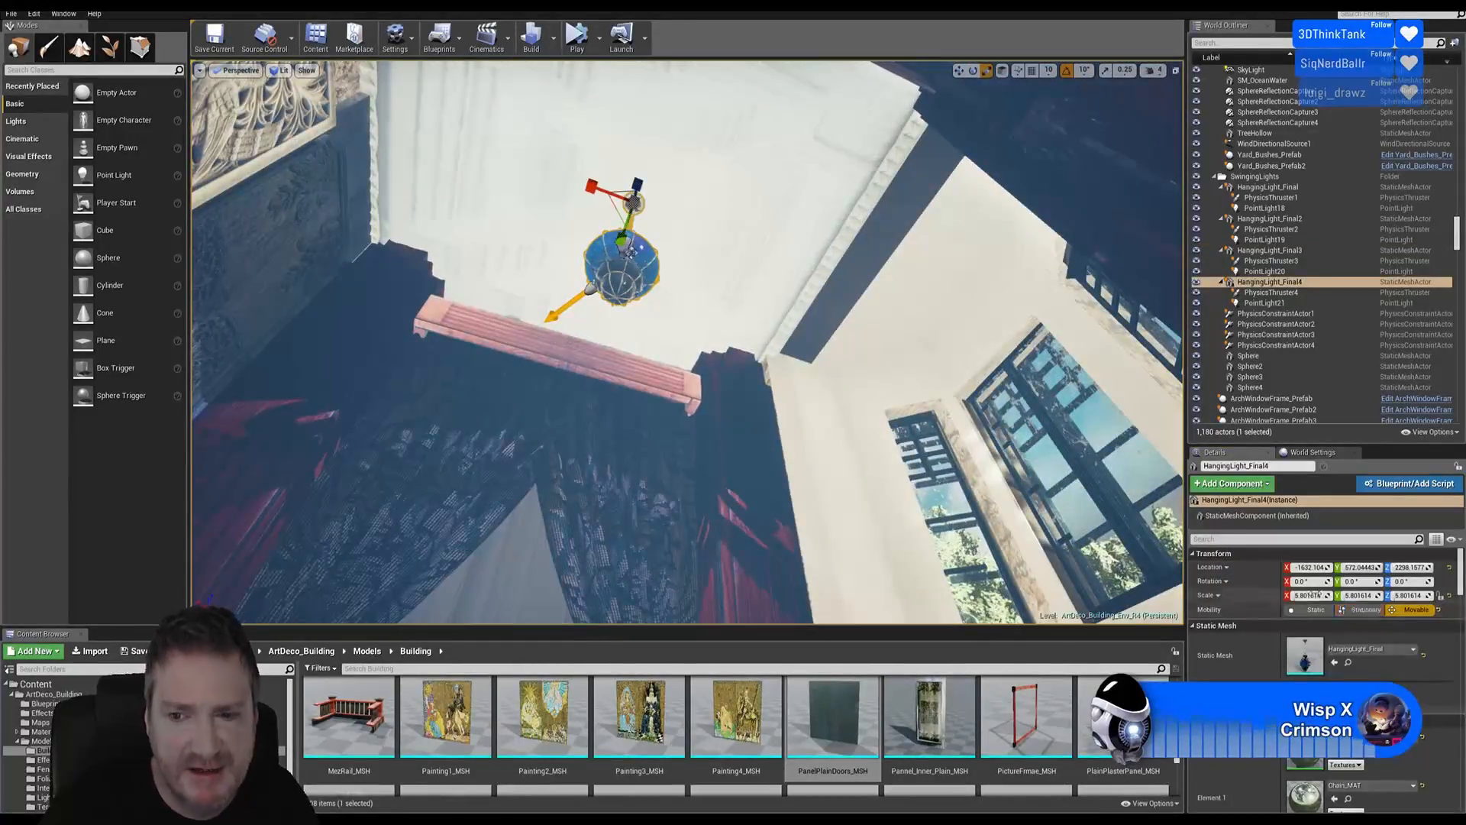
{"action": "left_click_drag", "start_coordinate": [1309, 595], "coordinate": [1349, 597]}
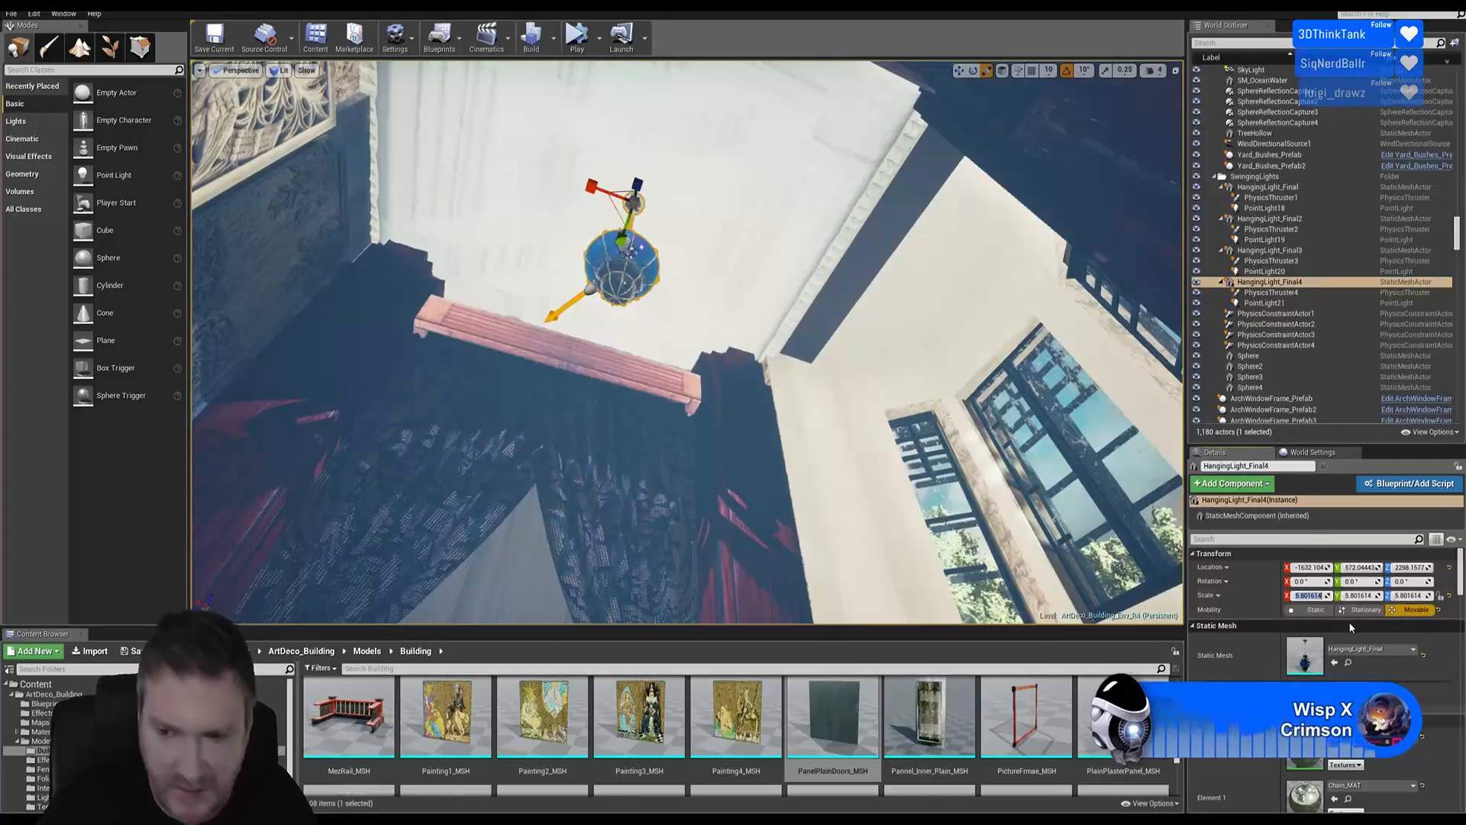
{"action": "left_click", "coordinate": [1364, 595]}
{"action": "key", "text": "ctrl+v"}
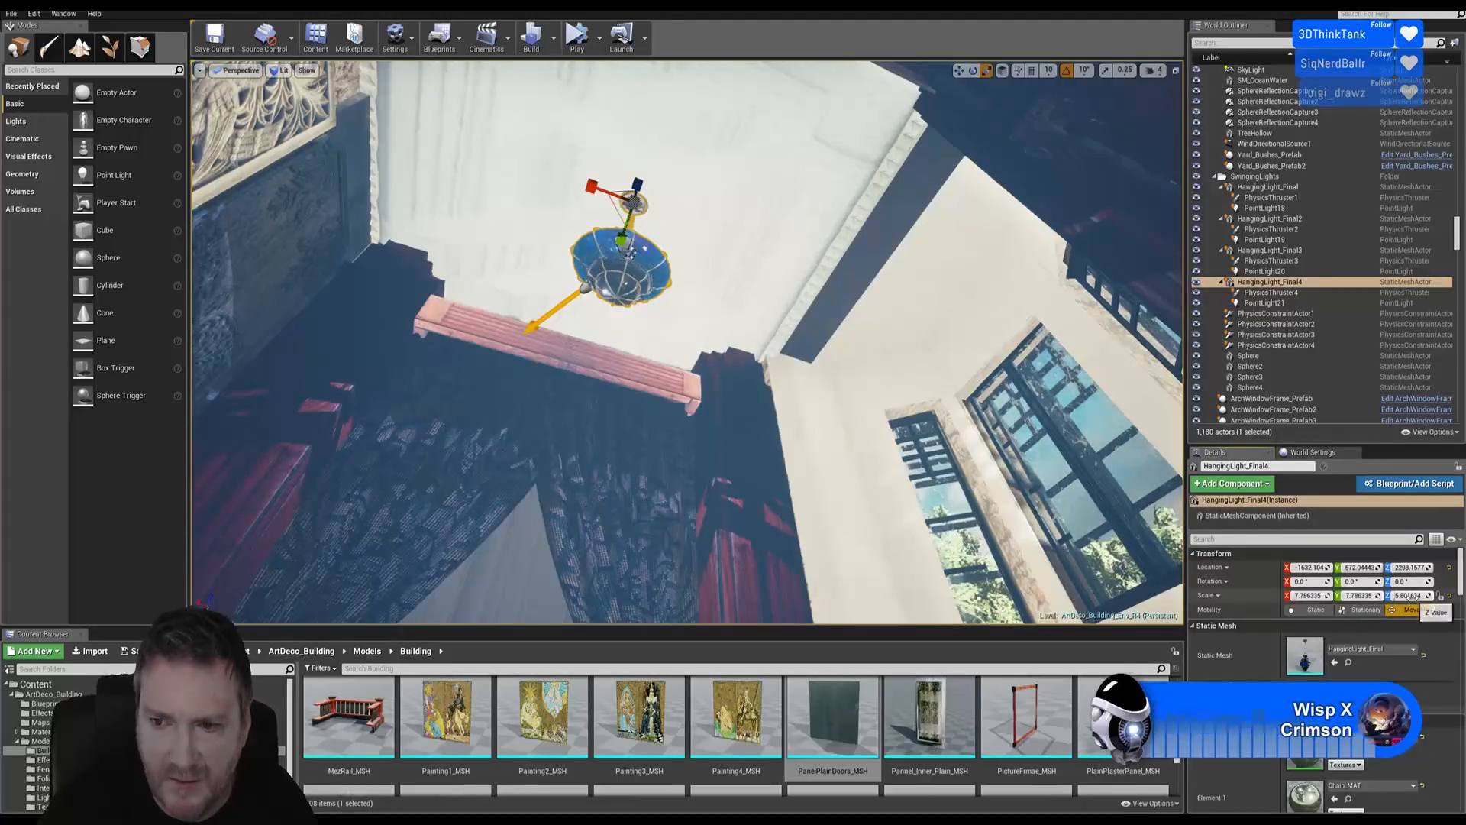
{"action": "left_click", "coordinate": [1412, 596]}
{"action": "key", "text": "ctrl+v"}
{"action": "left_click", "coordinate": [1254, 596]}
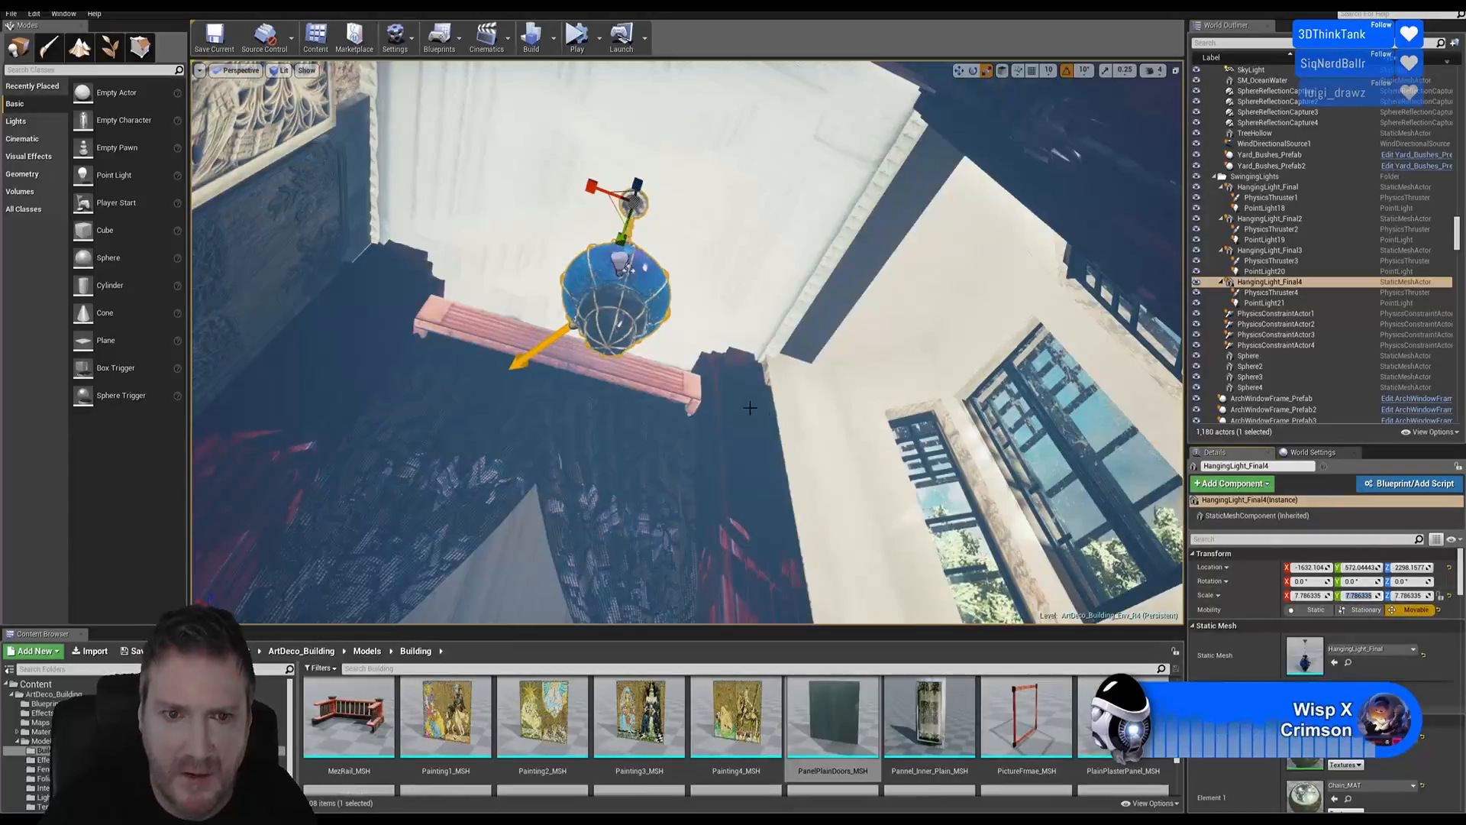
{"action": "right_click_drag", "start_coordinate": [751, 407], "coordinate": [955, 459]}
{"action": "key", "text": "Escape"}
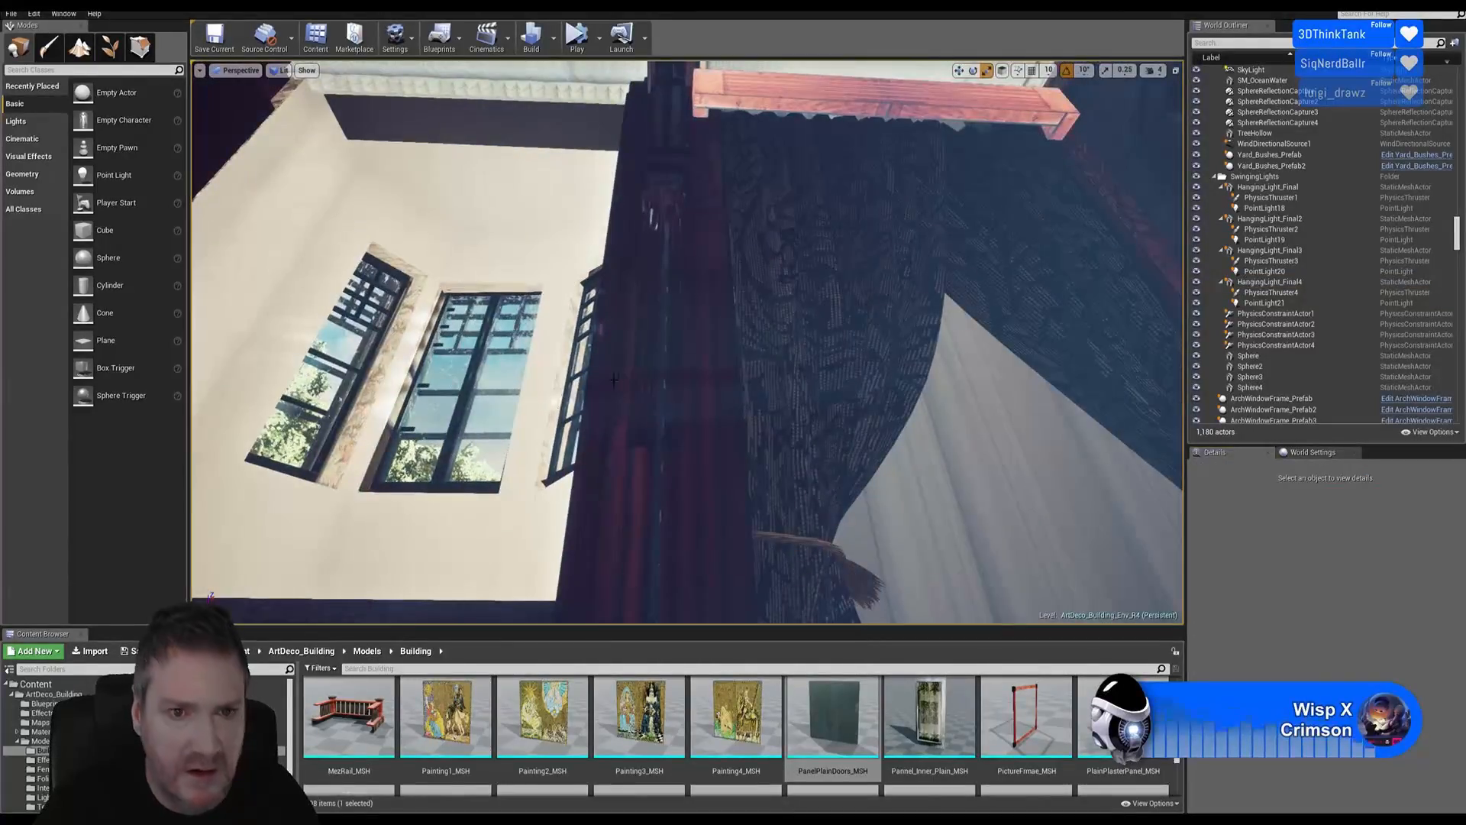
Simulate the level and watch both enlarged hanging lamps swing from the ceiling, ending the simulation once they are checked
{"action": "right_click_drag", "start_coordinate": [754, 411], "coordinate": [924, 439]}
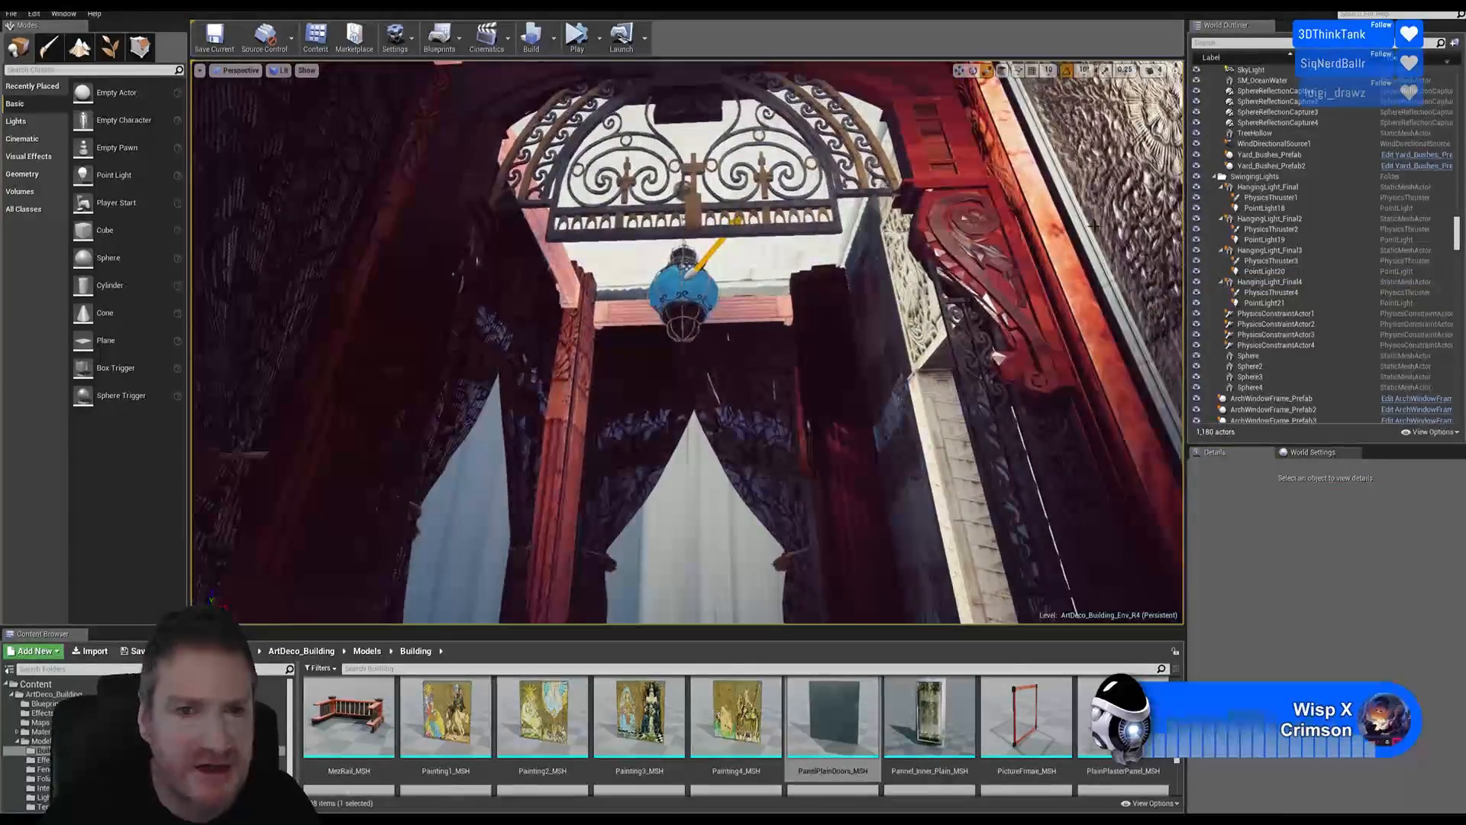
{"action": "left_click", "coordinate": [576, 38]}
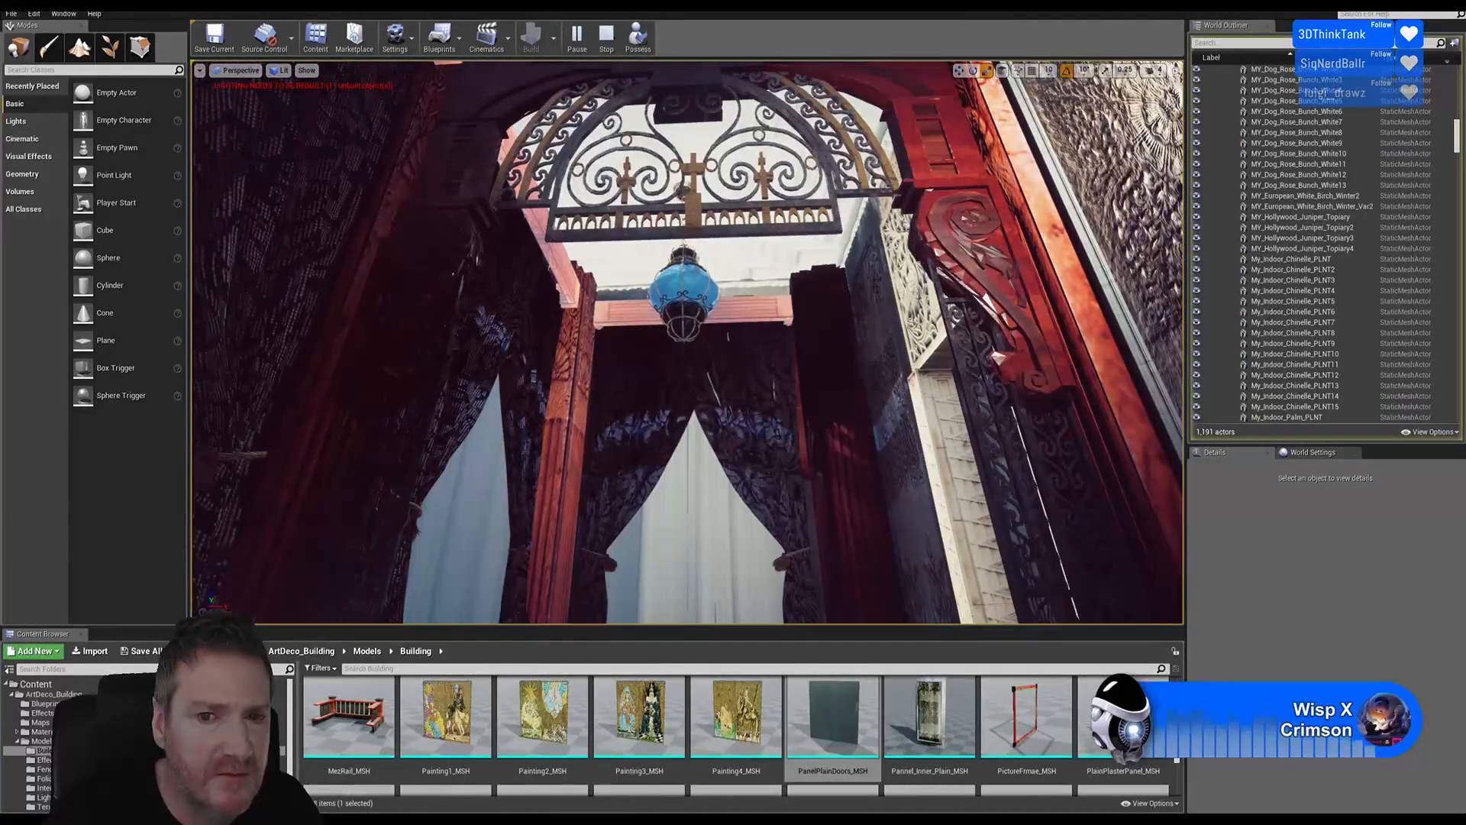
{"action": "right_click_drag", "start_coordinate": [687, 344], "coordinate": [681, 385]}
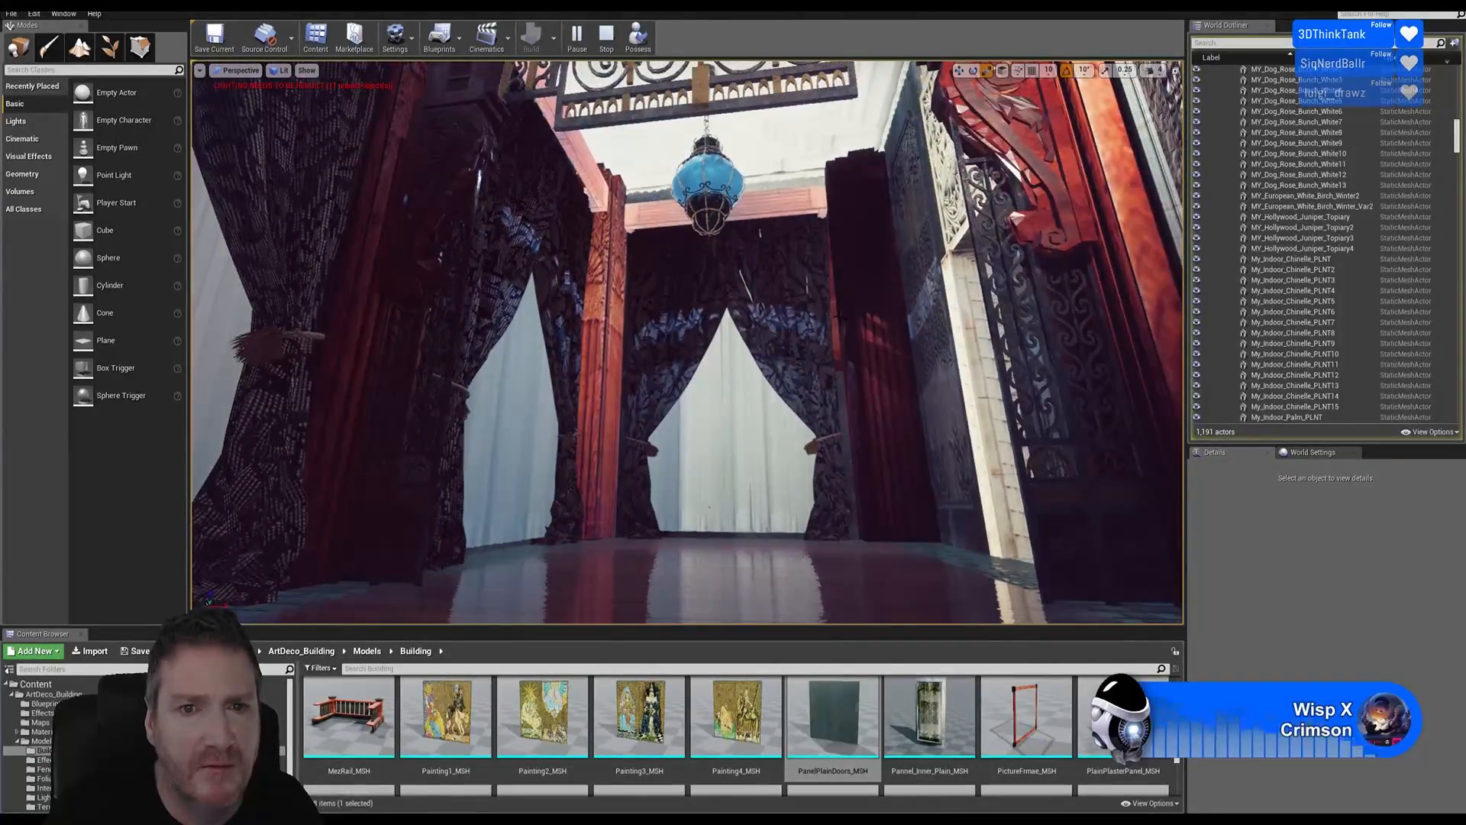
{"action": "right_click_drag", "start_coordinate": [771, 349], "coordinate": [831, 299]}
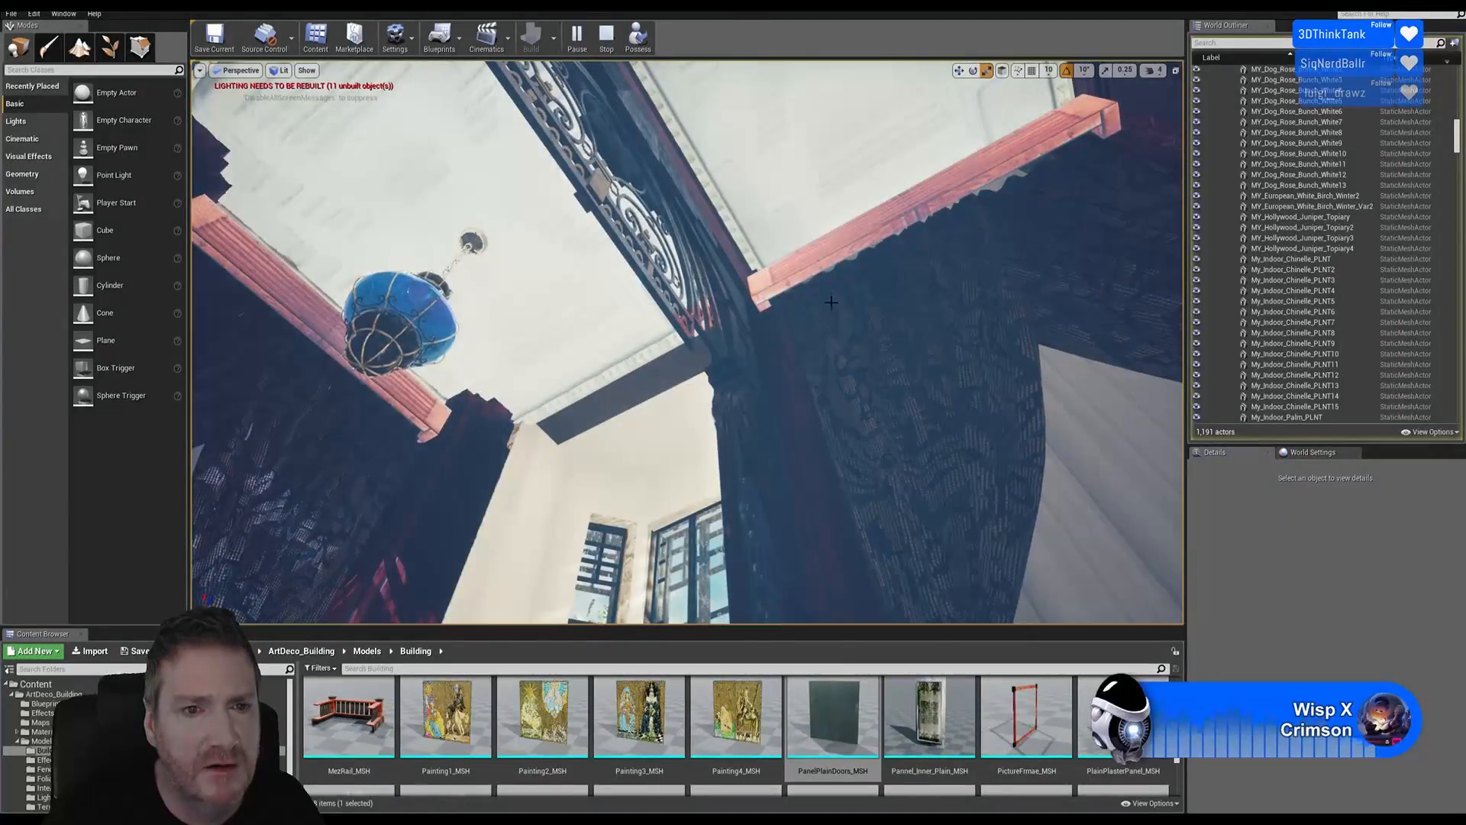
{"action": "right_click_drag", "start_coordinate": [832, 299], "coordinate": [832, 365]}
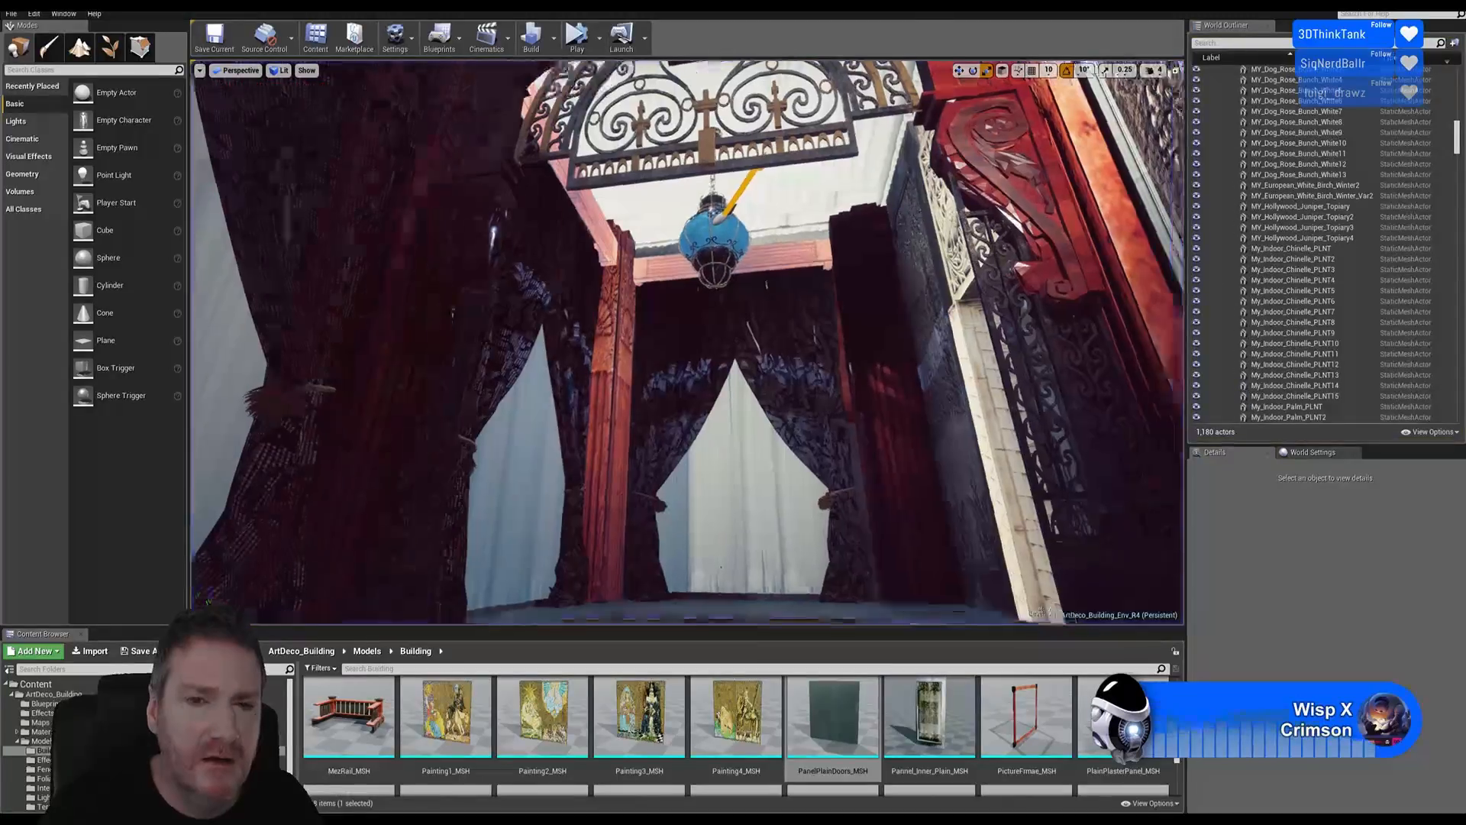
{"action": "key", "text": "Escape"}
Examine the hallway, its ceiling and the entrance lamp from several viewpoints to compare lamp size and lighting
{"action": "right_click_drag", "start_coordinate": [627, 407], "coordinate": [372, 386]}
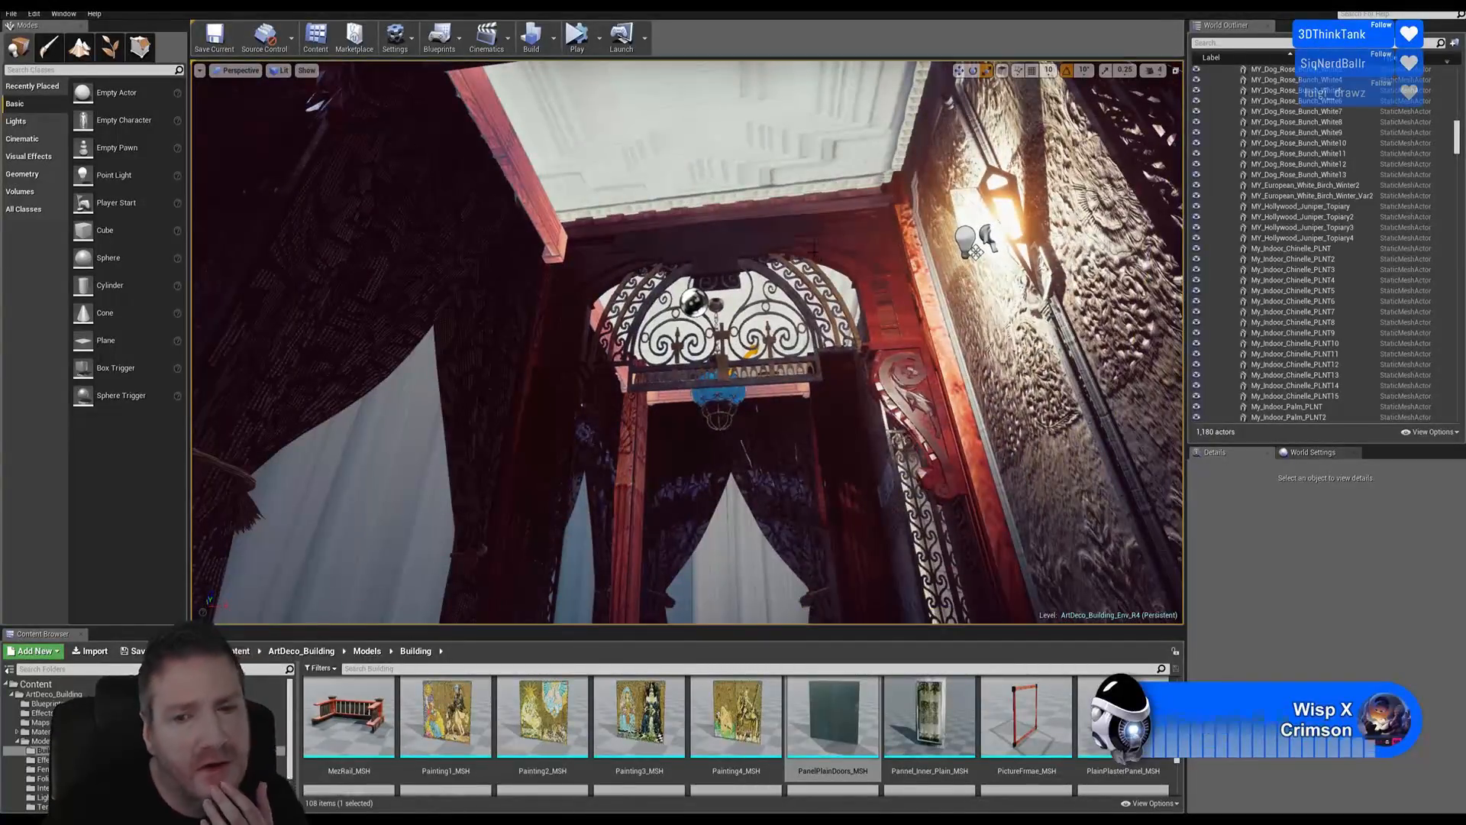
{"action": "right_click_drag", "start_coordinate": [372, 386], "coordinate": [381, 444]}
{"action": "key", "text": "s"}
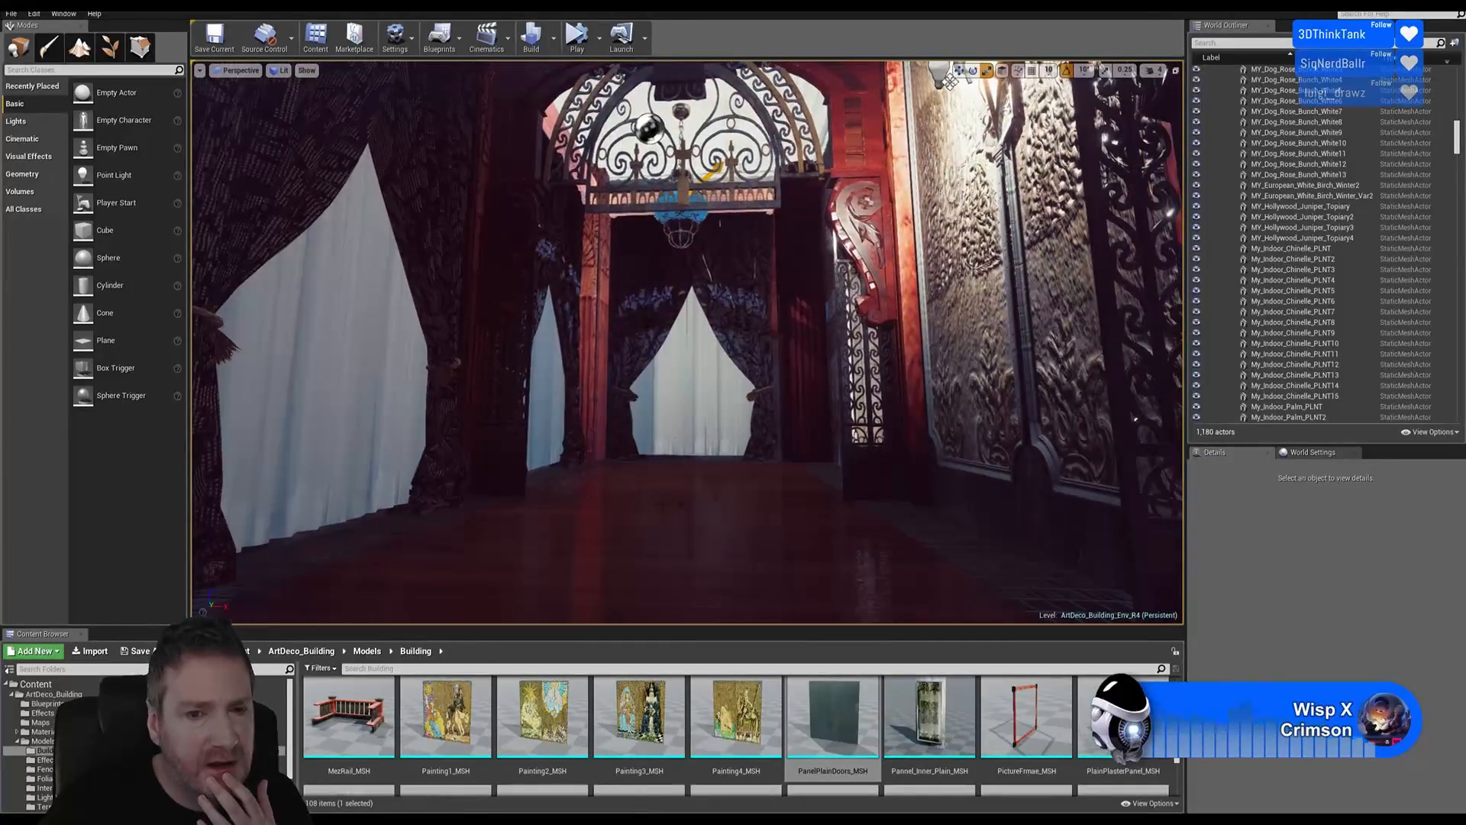
{"action": "mouse_move", "coordinate": [696, 503]}
{"action": "right_mouse_down"}
{"action": "mouse_move", "coordinate": [724, 544]}
{"action": "mouse_move", "coordinate": [685, 566]}
{"action": "mouse_move", "coordinate": [649, 527]}
{"action": "mouse_move", "coordinate": [680, 496]}
{"action": "right_mouse_up"}
{"action": "key", "text": "s"}
{"action": "key", "text": "w"}
{"action": "right_click_drag", "start_coordinate": [947, 176], "coordinate": [219, 382]}
{"action": "key", "text": "w"}
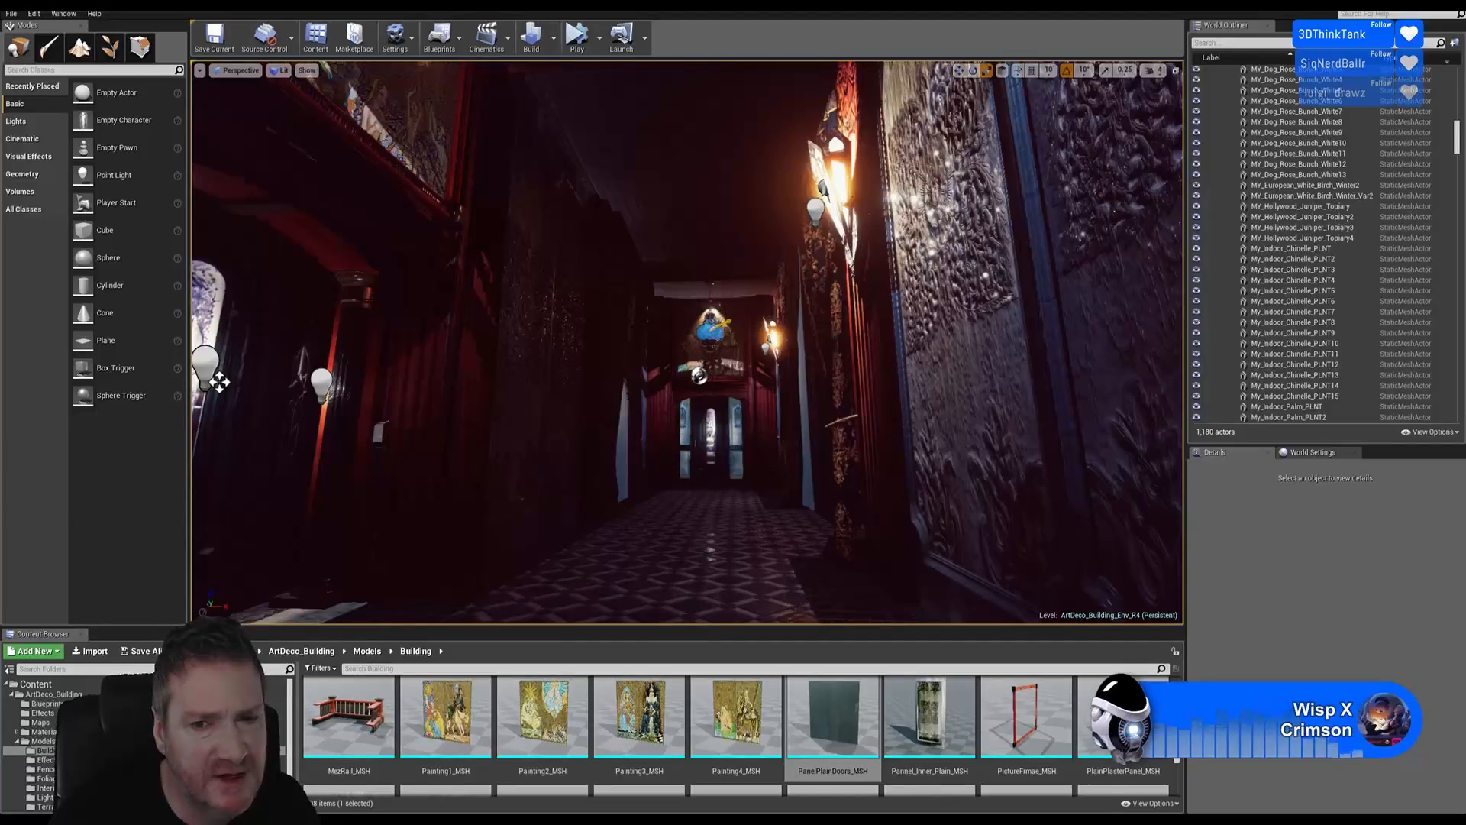
{"action": "right_click_drag", "start_coordinate": [219, 382], "coordinate": [302, 359]}
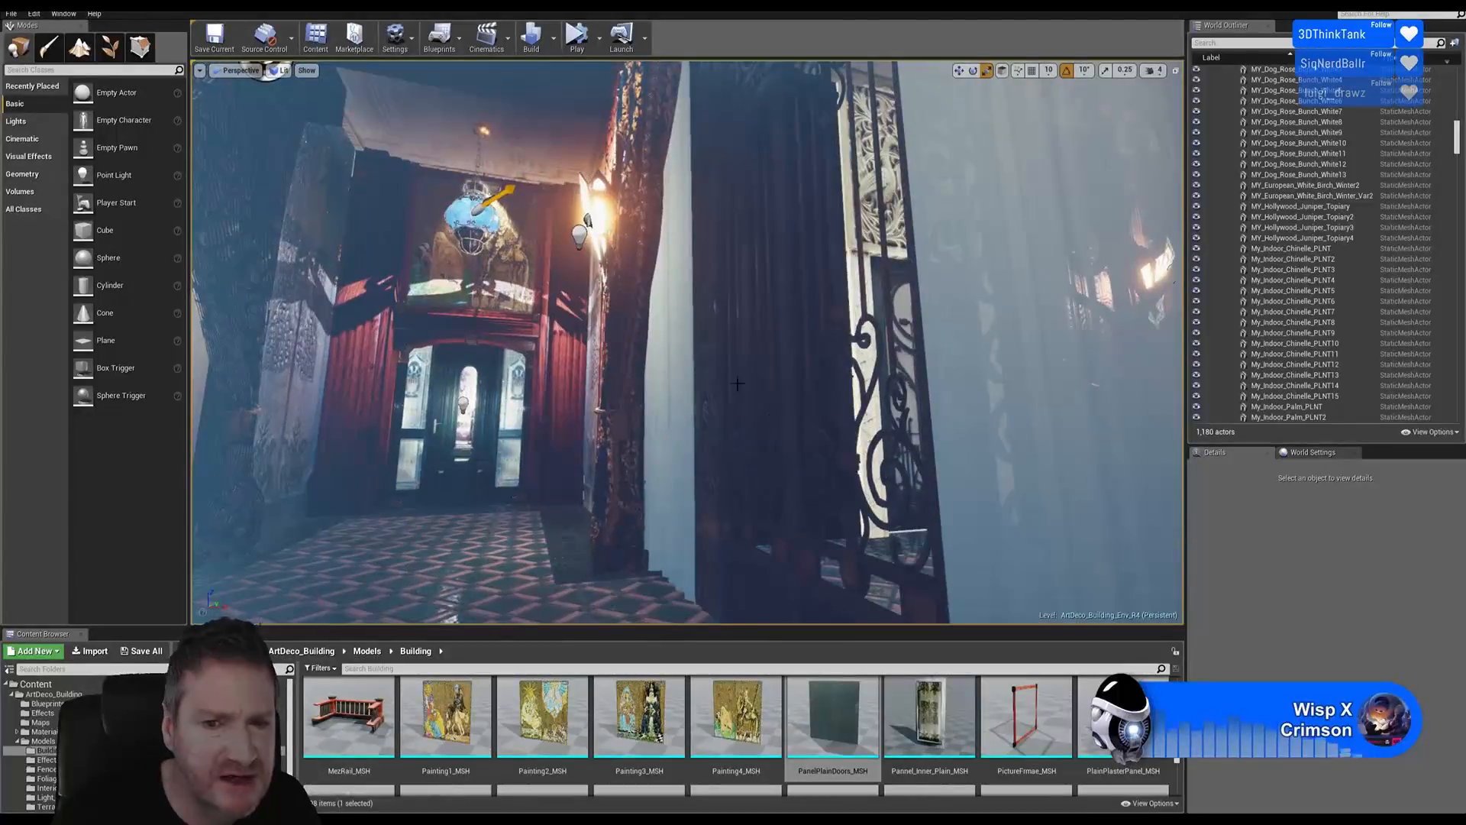
{"action": "right_click_drag", "start_coordinate": [804, 363], "coordinate": [776, 340]}
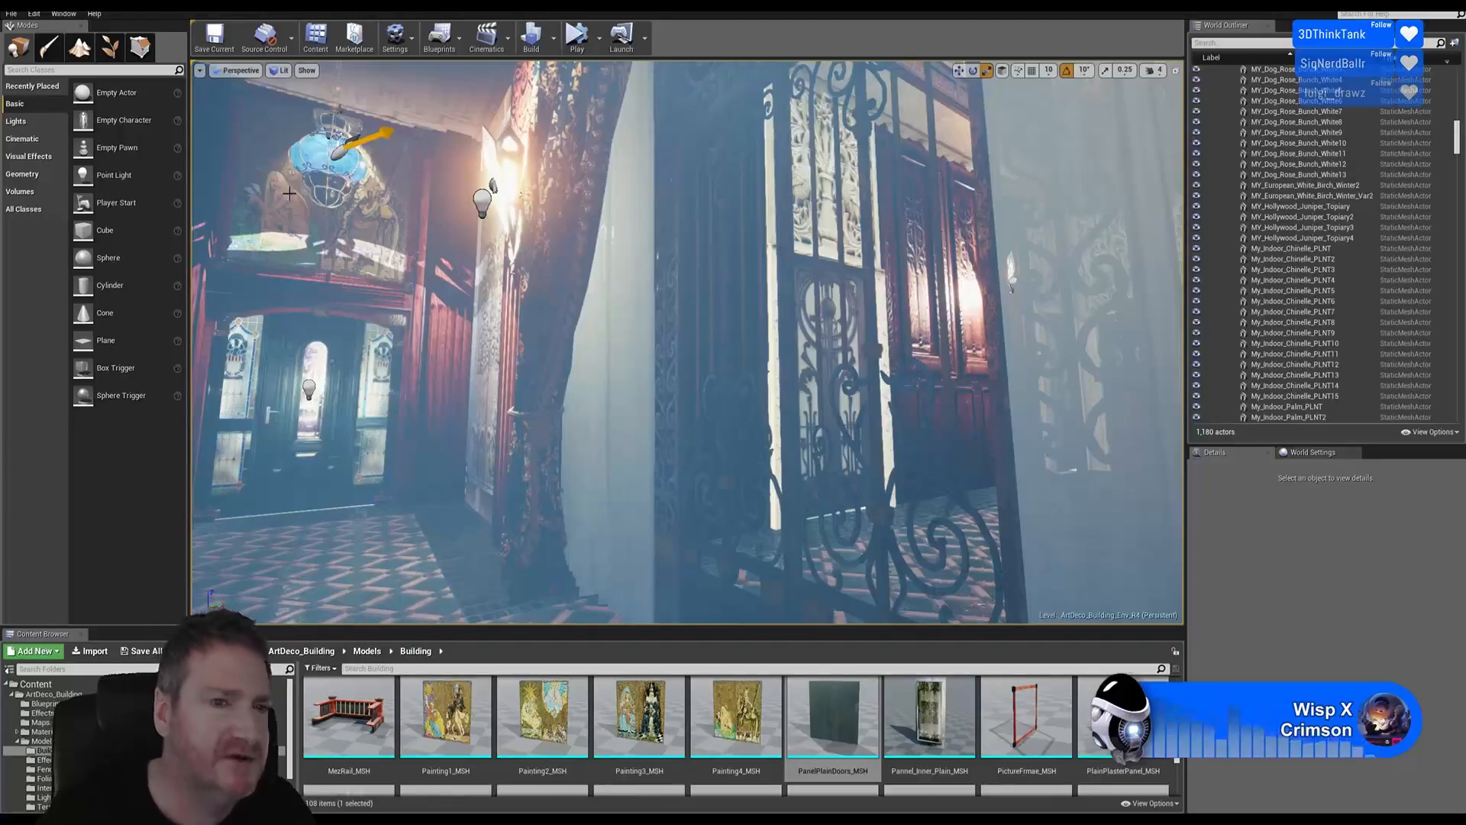
Inspect HangingLight_Final near the entrance doors up close beside the wall sconce, leaving nothing selected
{"action": "left_click", "coordinate": [338, 151]}
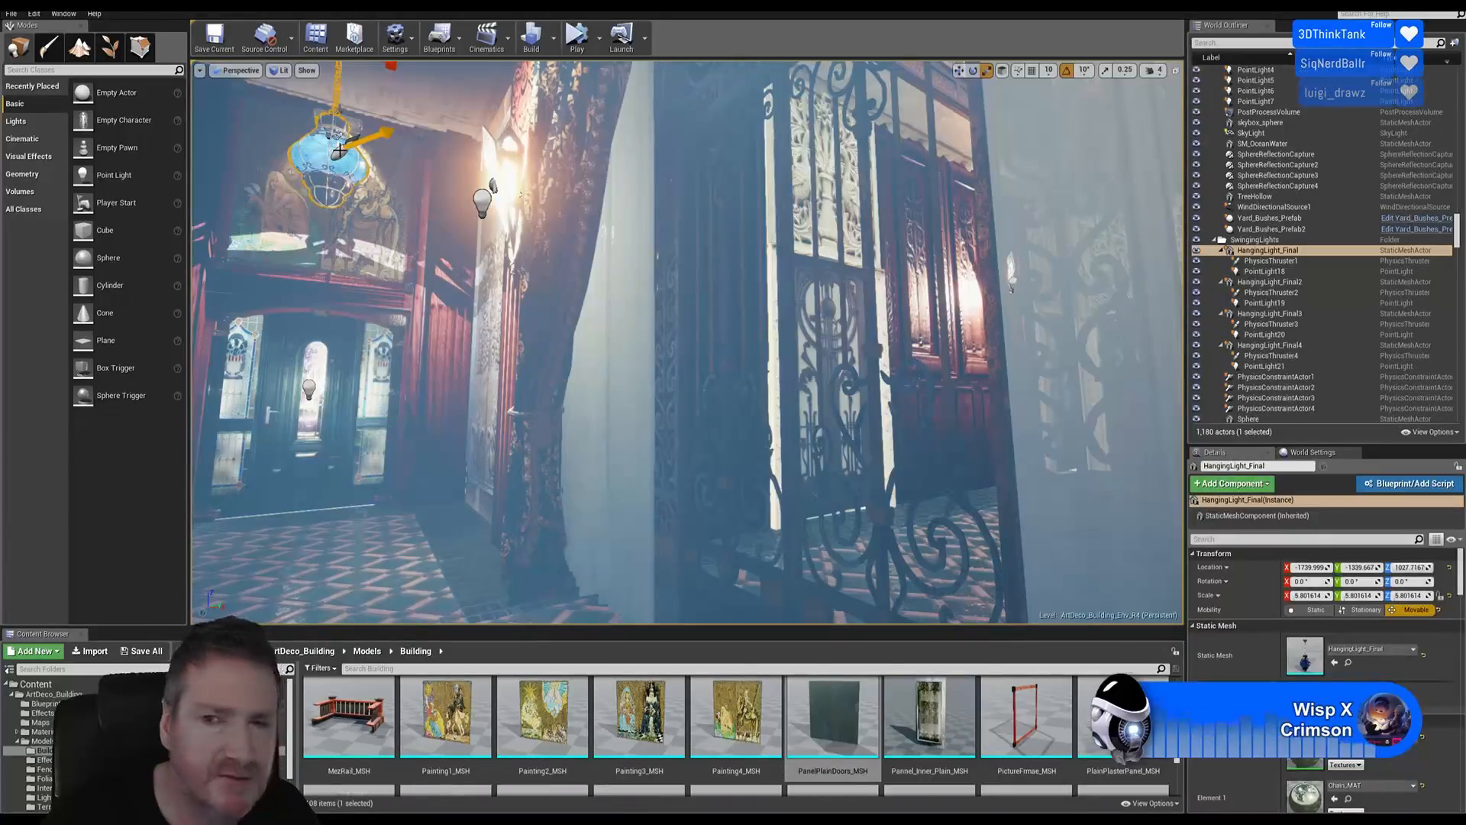
{"action": "right_click_drag", "start_coordinate": [432, 220], "coordinate": [391, 200]}
{"action": "key", "text": "w"}
{"action": "key", "text": "f"}
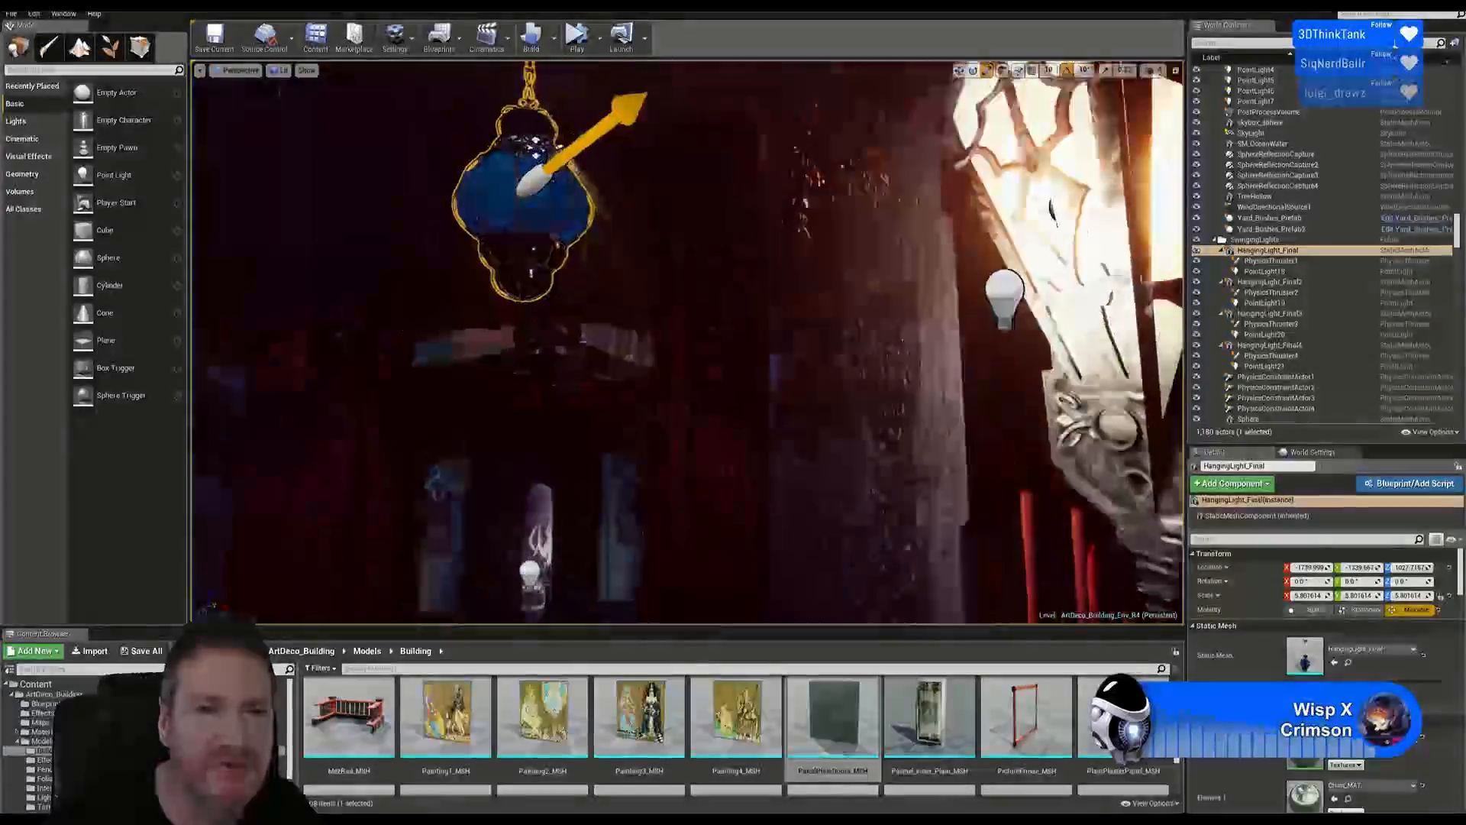
{"action": "left_click", "coordinate": [497, 214]}
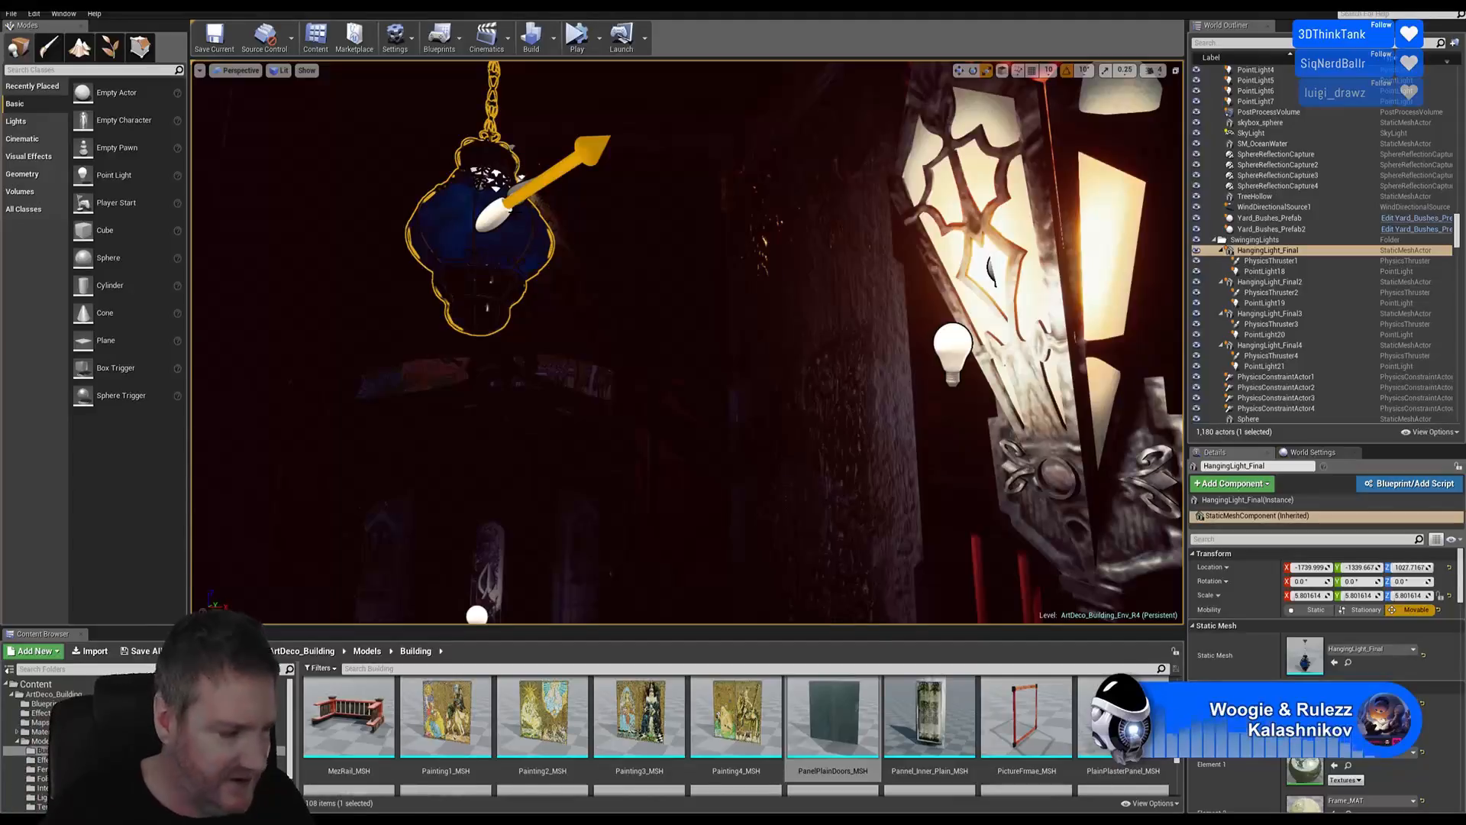
{"action": "key", "text": "Escape"}
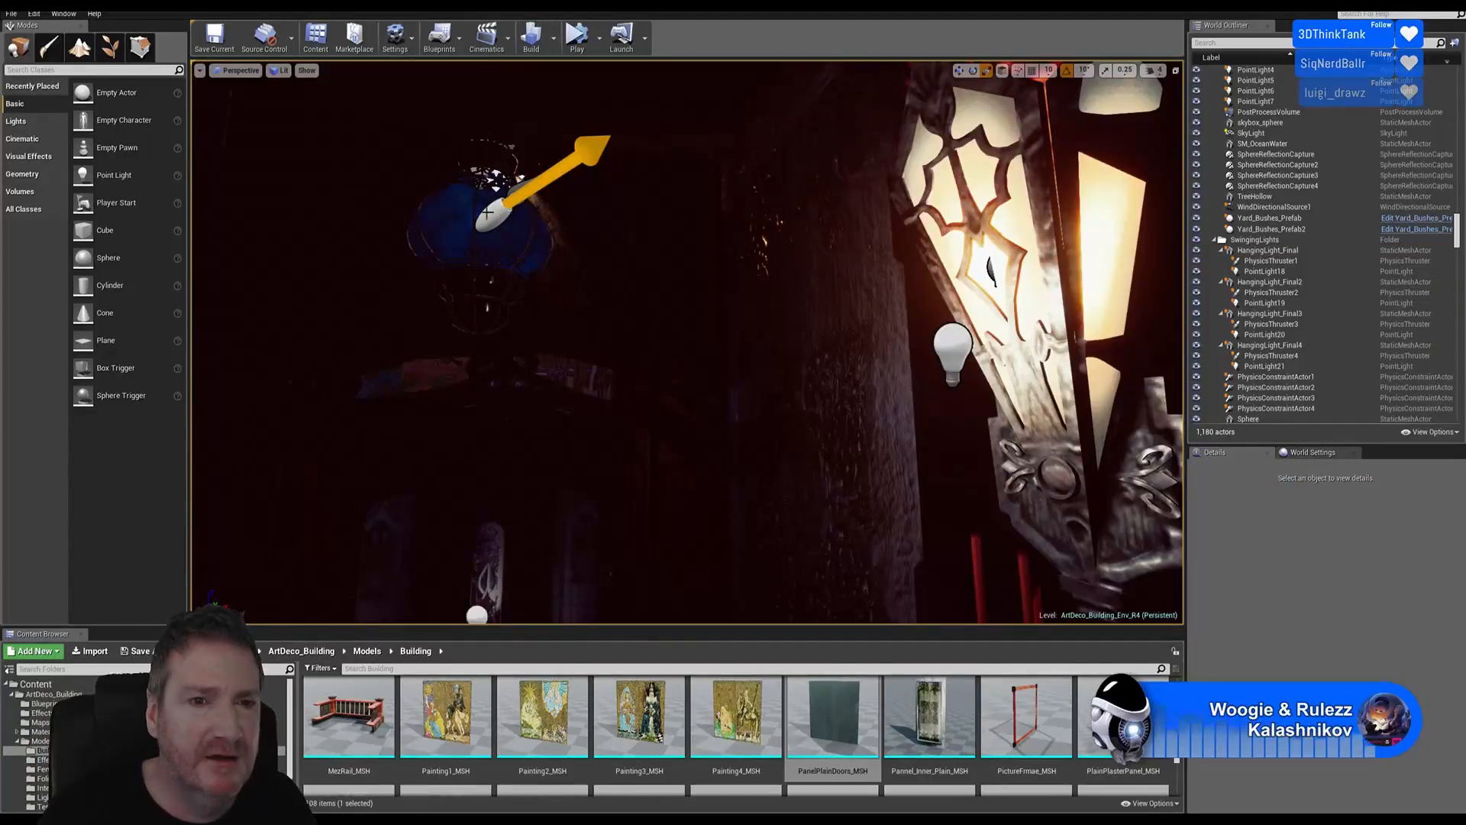
Survey the mezzanine's iron screens and wooden arches, and the curtained iron gate on the ground floor
{"action": "right_click_drag", "start_coordinate": [687, 343], "coordinate": [1077, 298]}
{"action": "right_click_drag", "start_coordinate": [703, 298], "coordinate": [620, 289]}
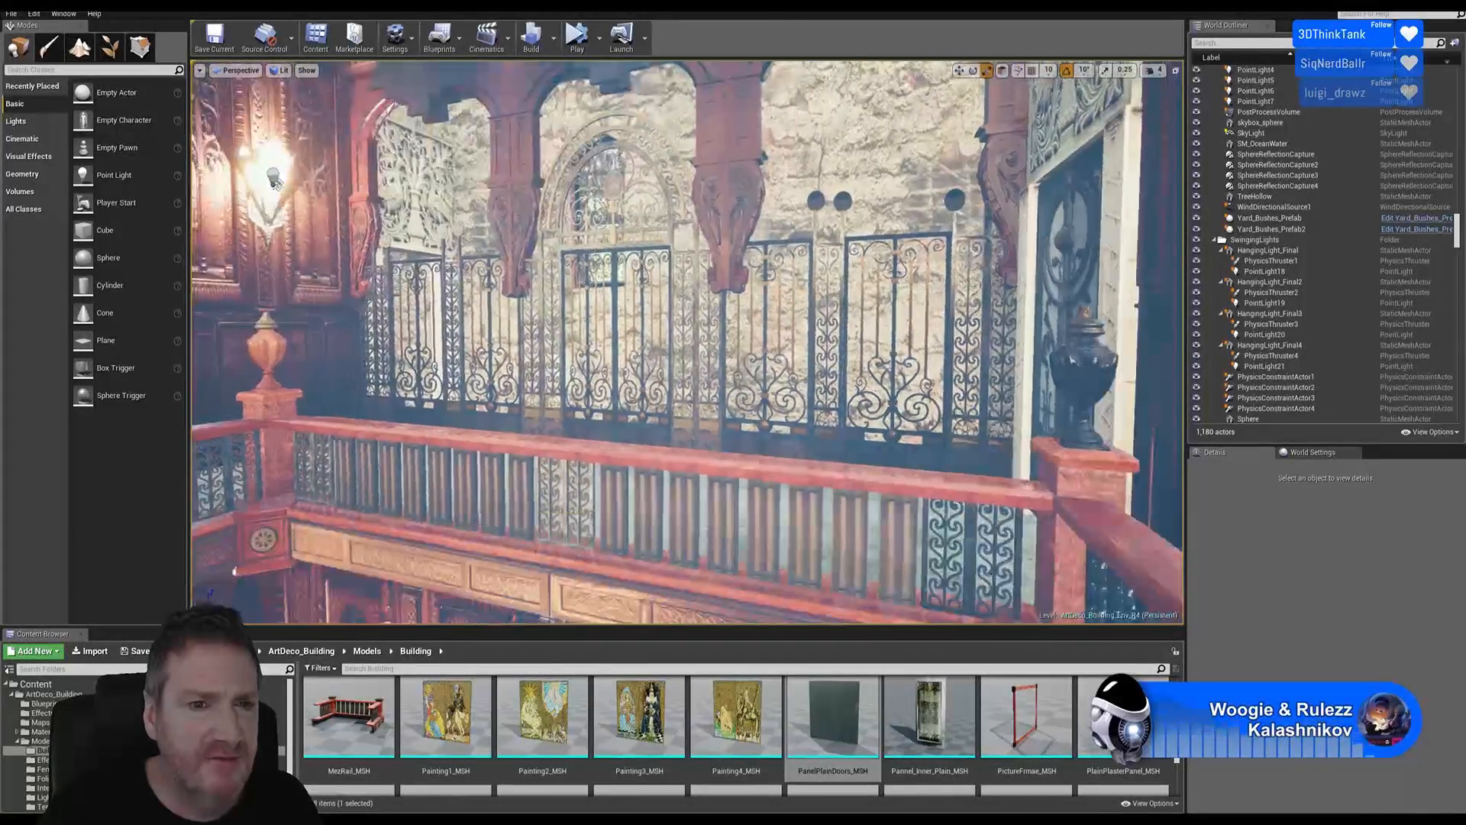
{"action": "right_click_drag", "start_coordinate": [459, 282], "coordinate": [453, 186]}
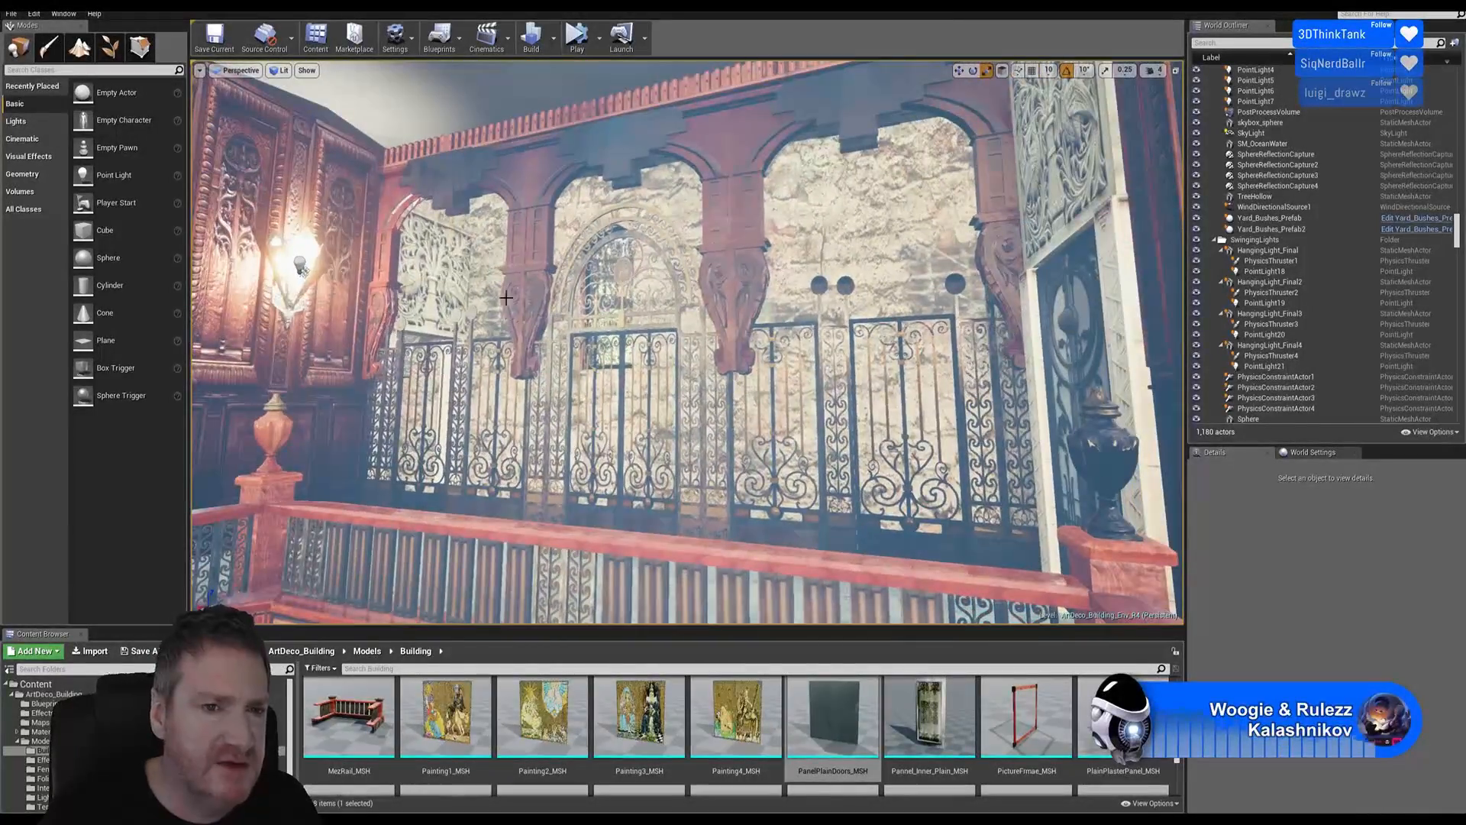
{"action": "key", "text": "w"}
{"action": "right_click_drag", "start_coordinate": [732, 389], "coordinate": [658, 469]}
{"action": "key", "text": "w"}
{"action": "key", "text": "w"}
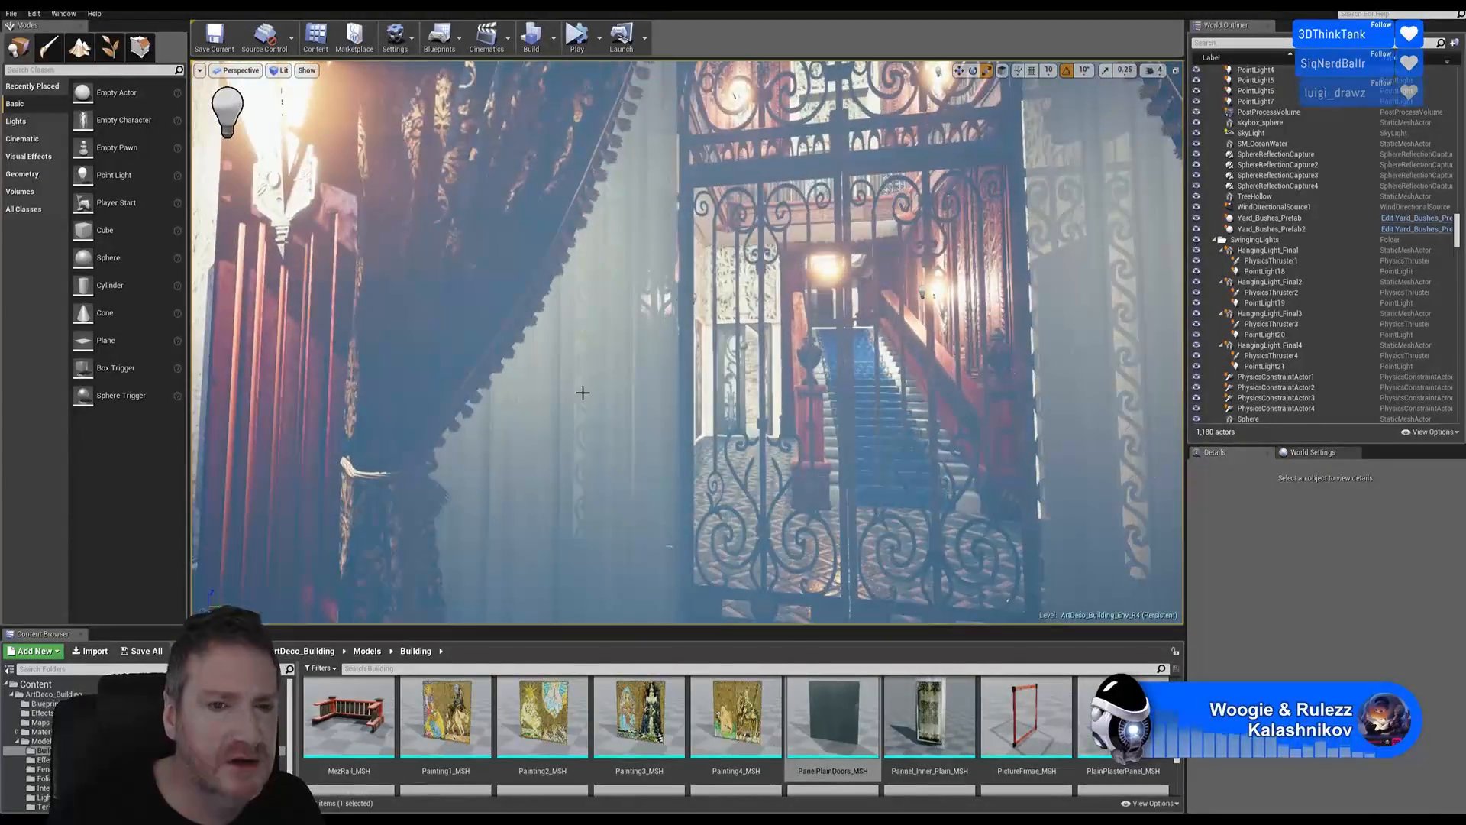
Duplicate the curtain beside the iron gate together with its sheer panel, curtain tie and large tassel
{"action": "left_click", "coordinate": [599, 368]}
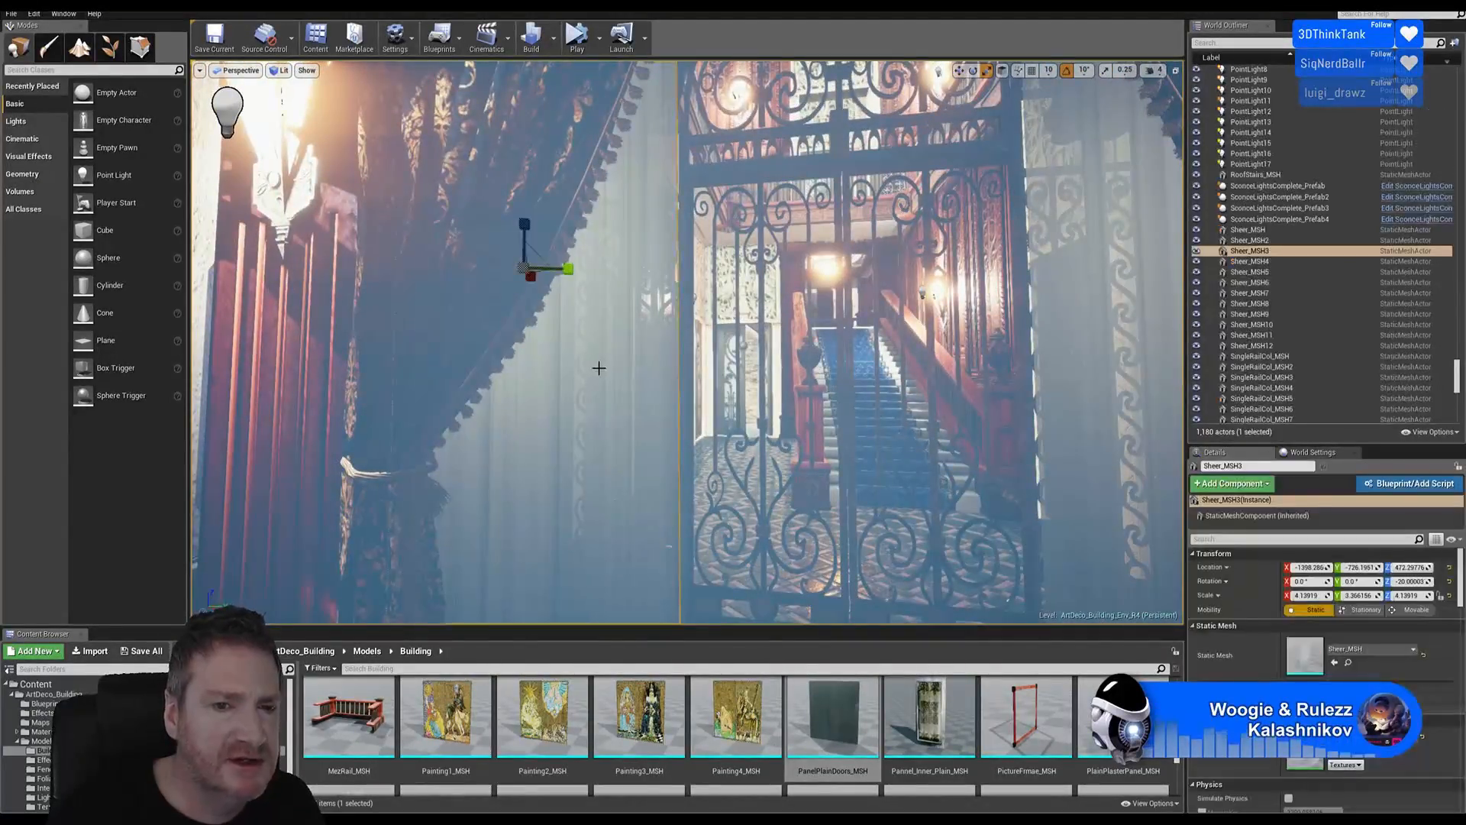
{"action": "left_click", "coordinate": [561, 188]}
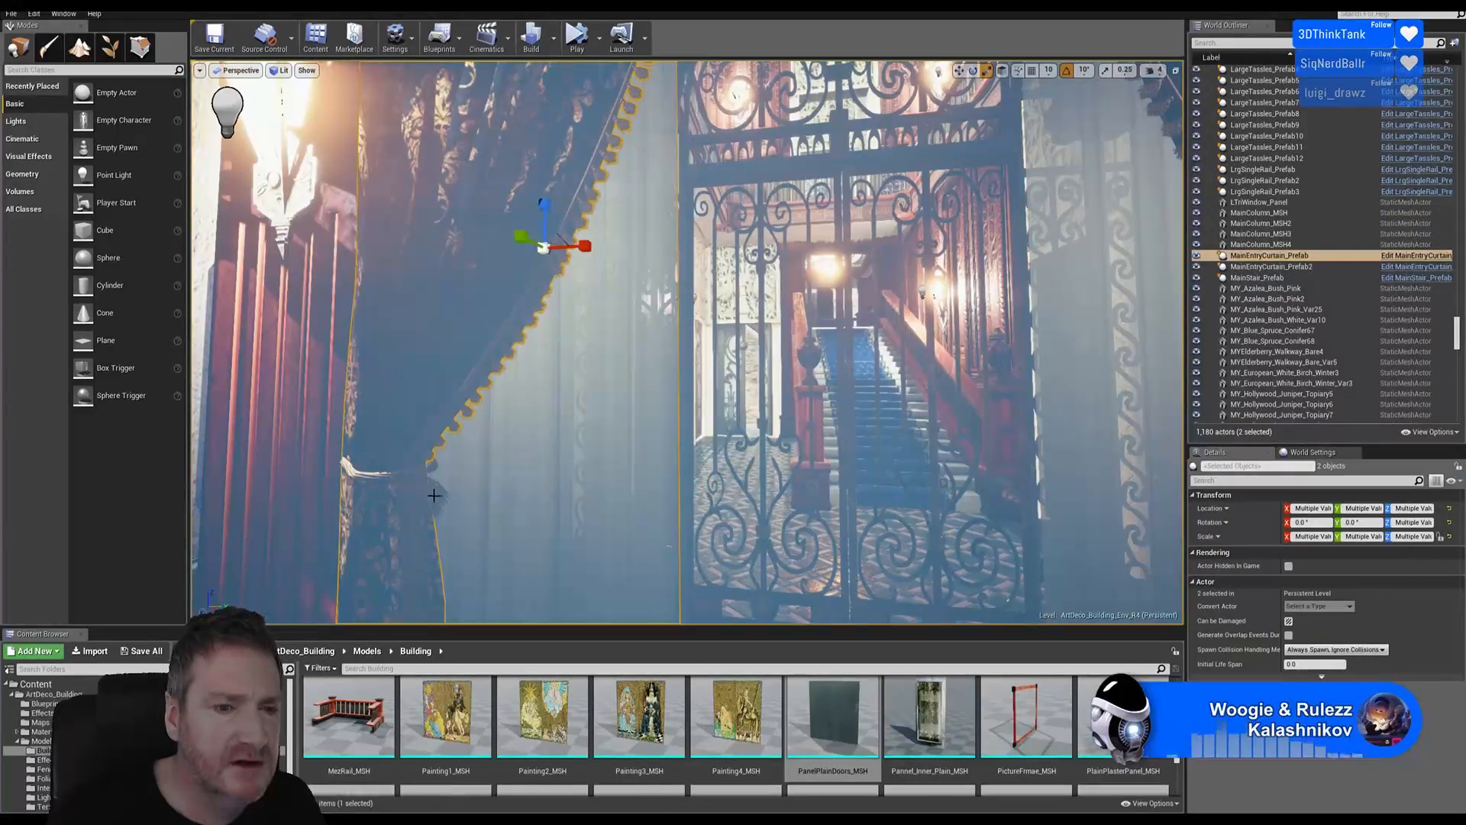
{"action": "left_click", "coordinate": [393, 475], "text": "ctrl"}
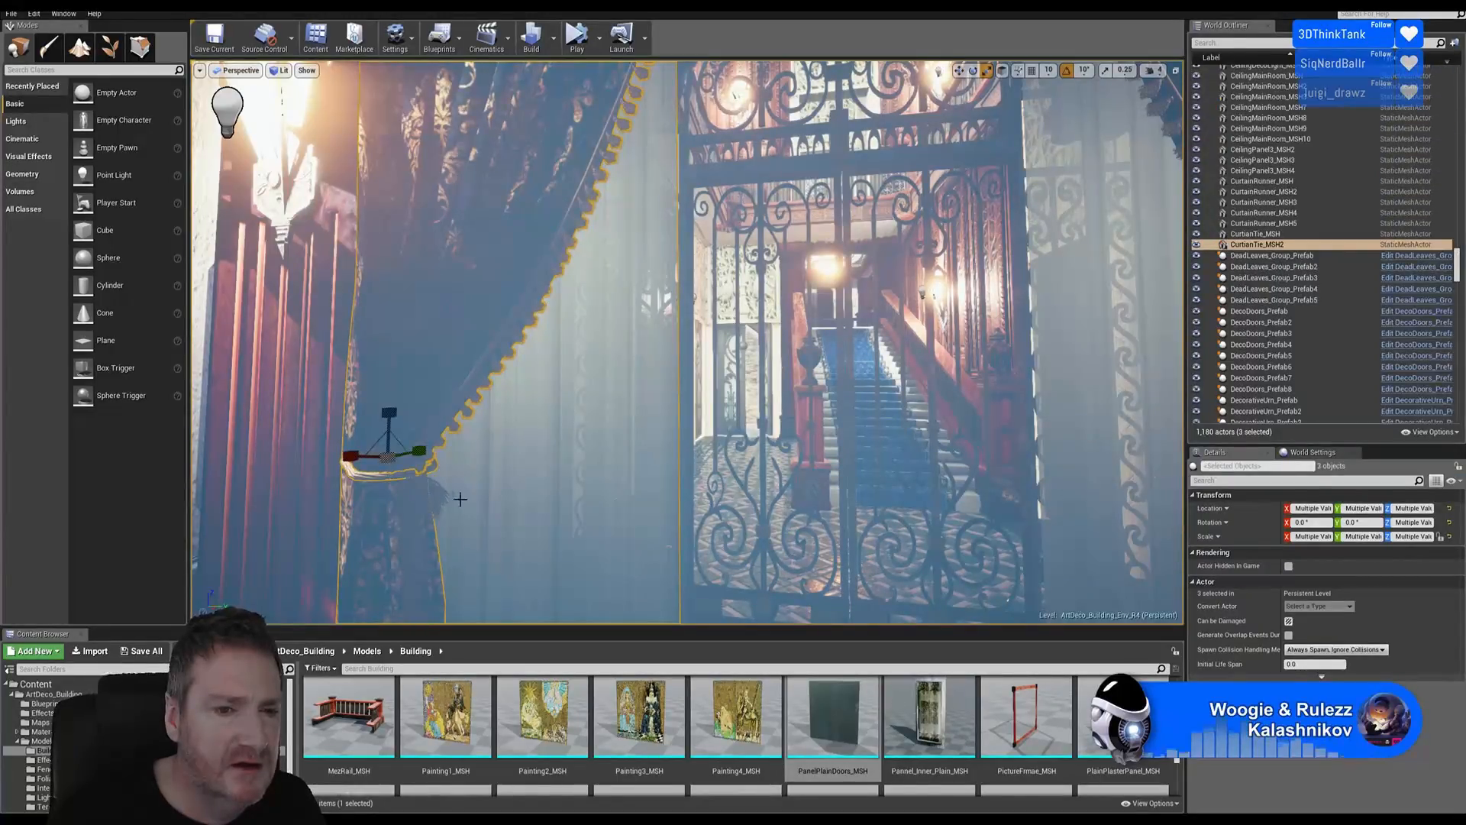
{"action": "left_click", "coordinate": [439, 492], "text": "ctrl"}
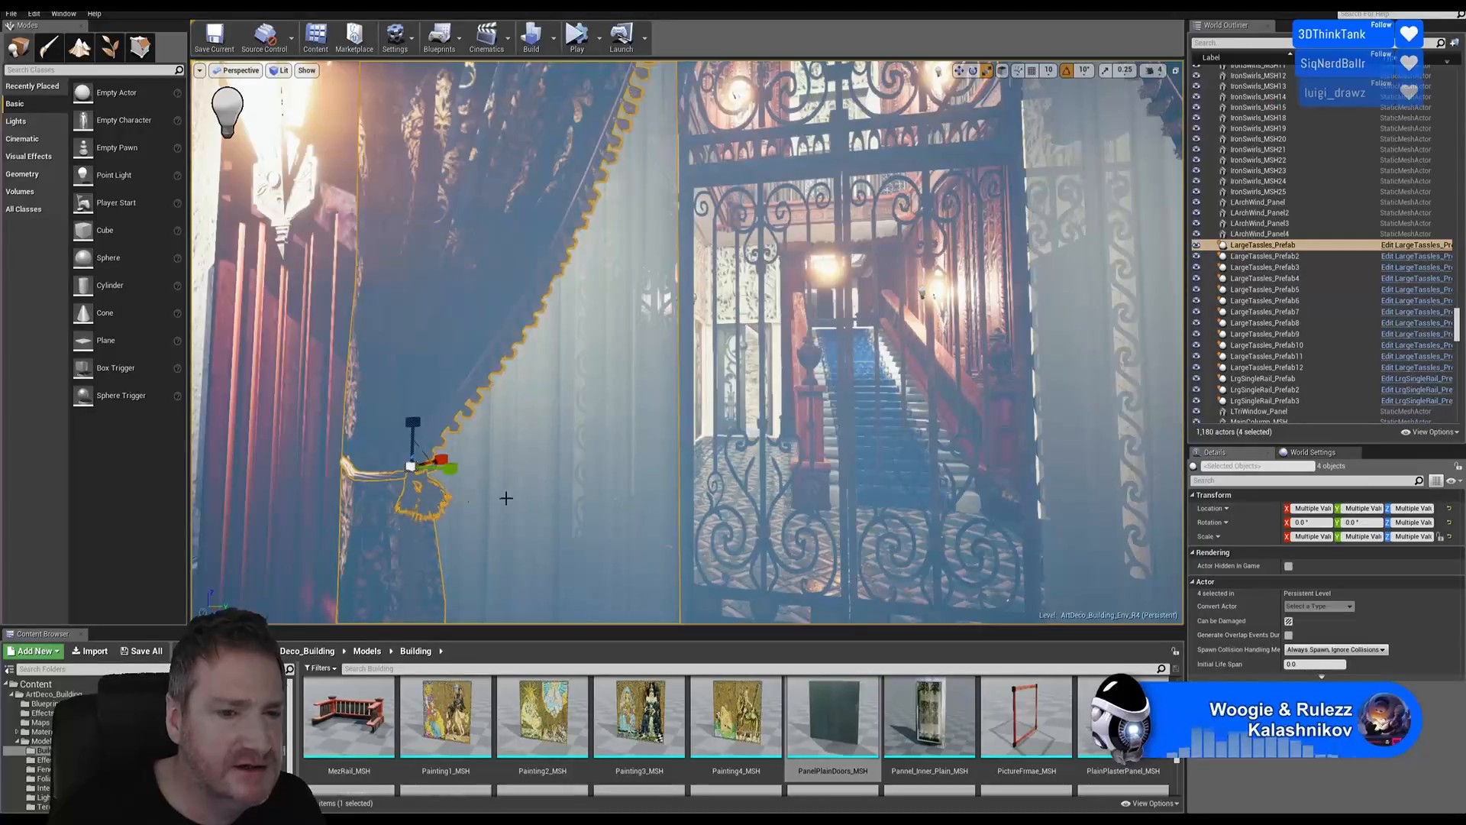
{"action": "right_click_drag", "start_coordinate": [504, 498], "coordinate": [507, 454]}
{"action": "key", "text": "s"}
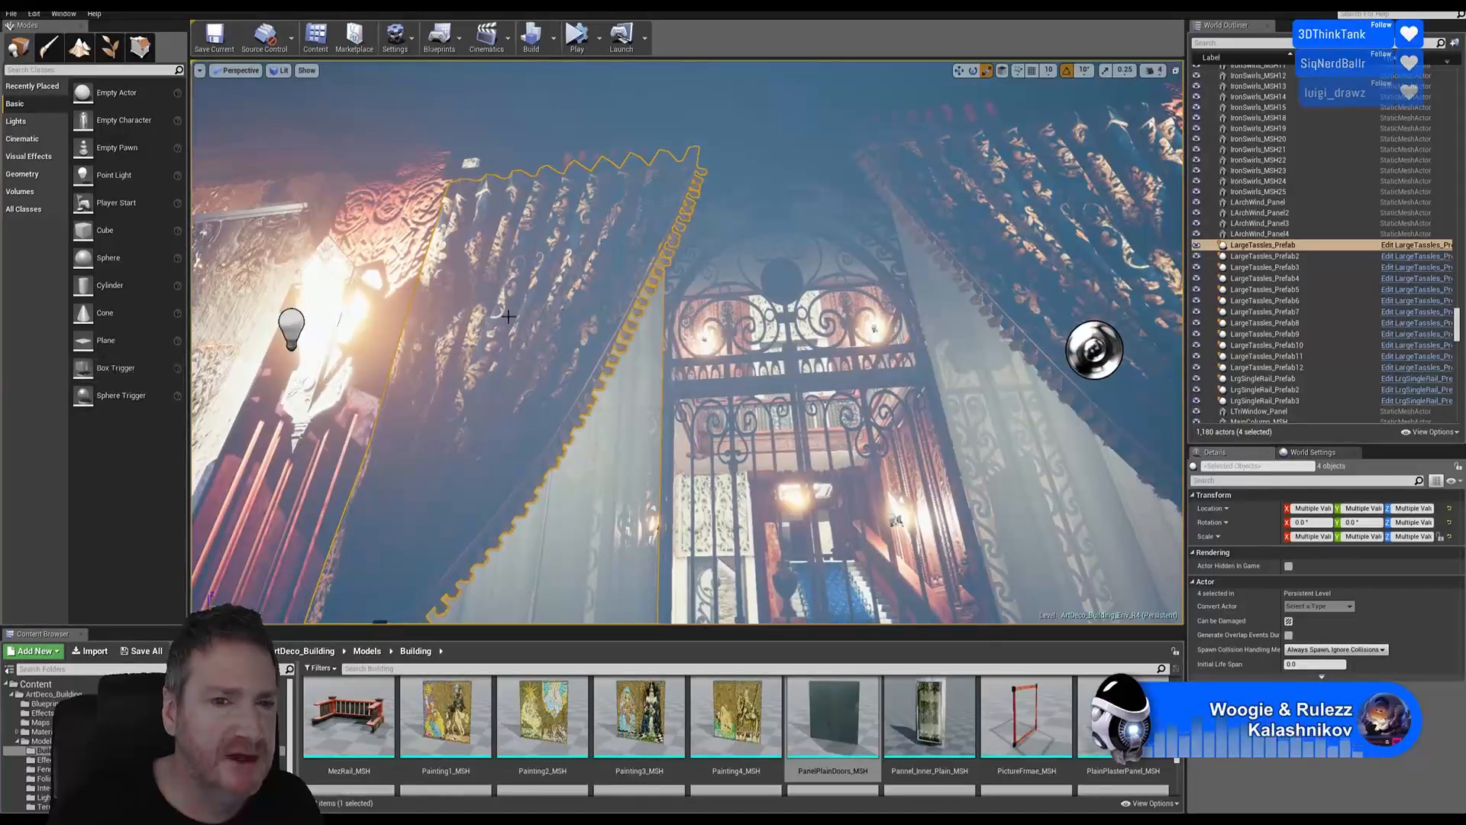
{"action": "right_click", "coordinate": [599, 247]}
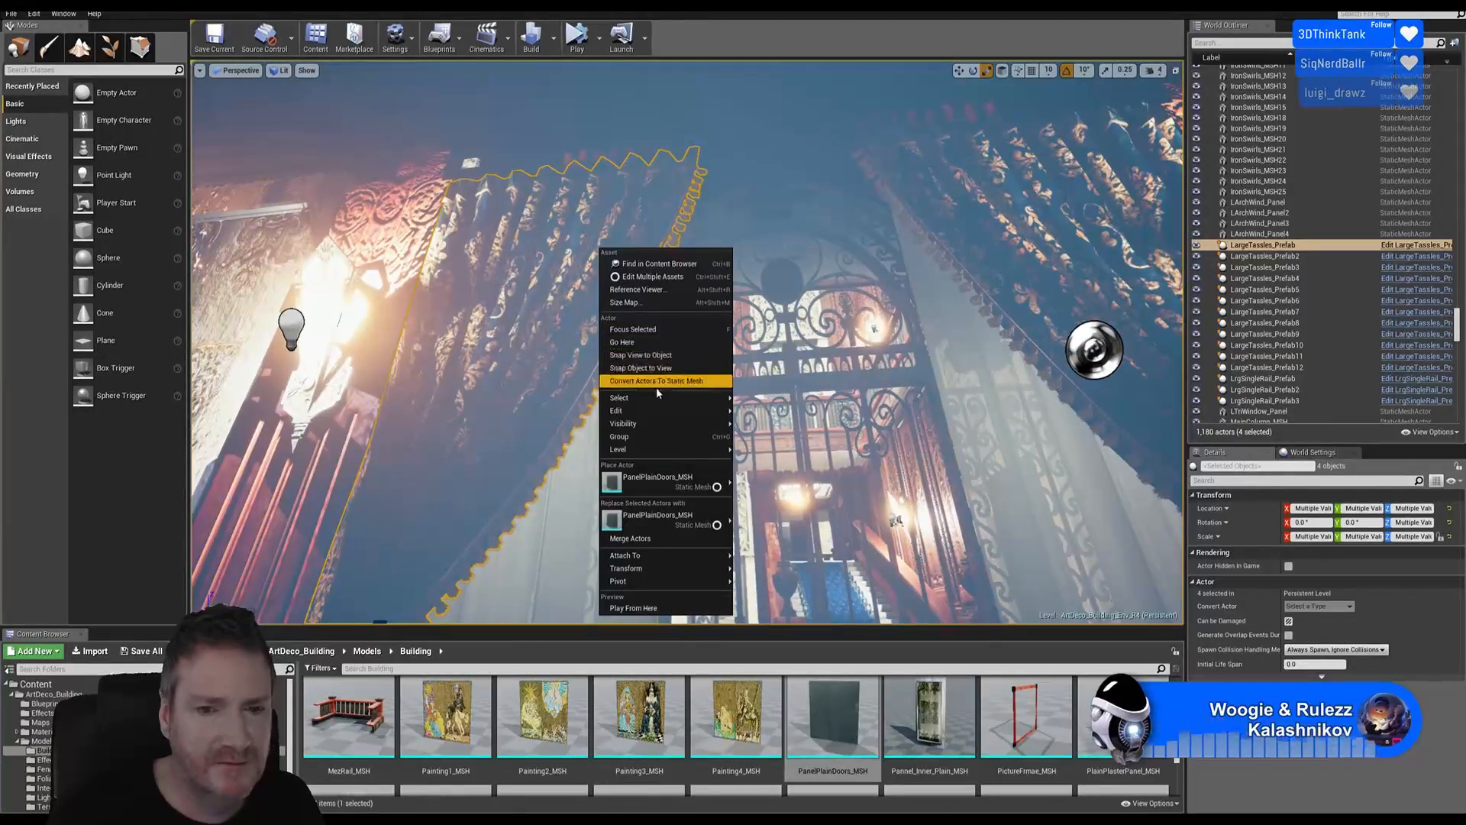
{"action": "mouse_move", "coordinate": [666, 410]}
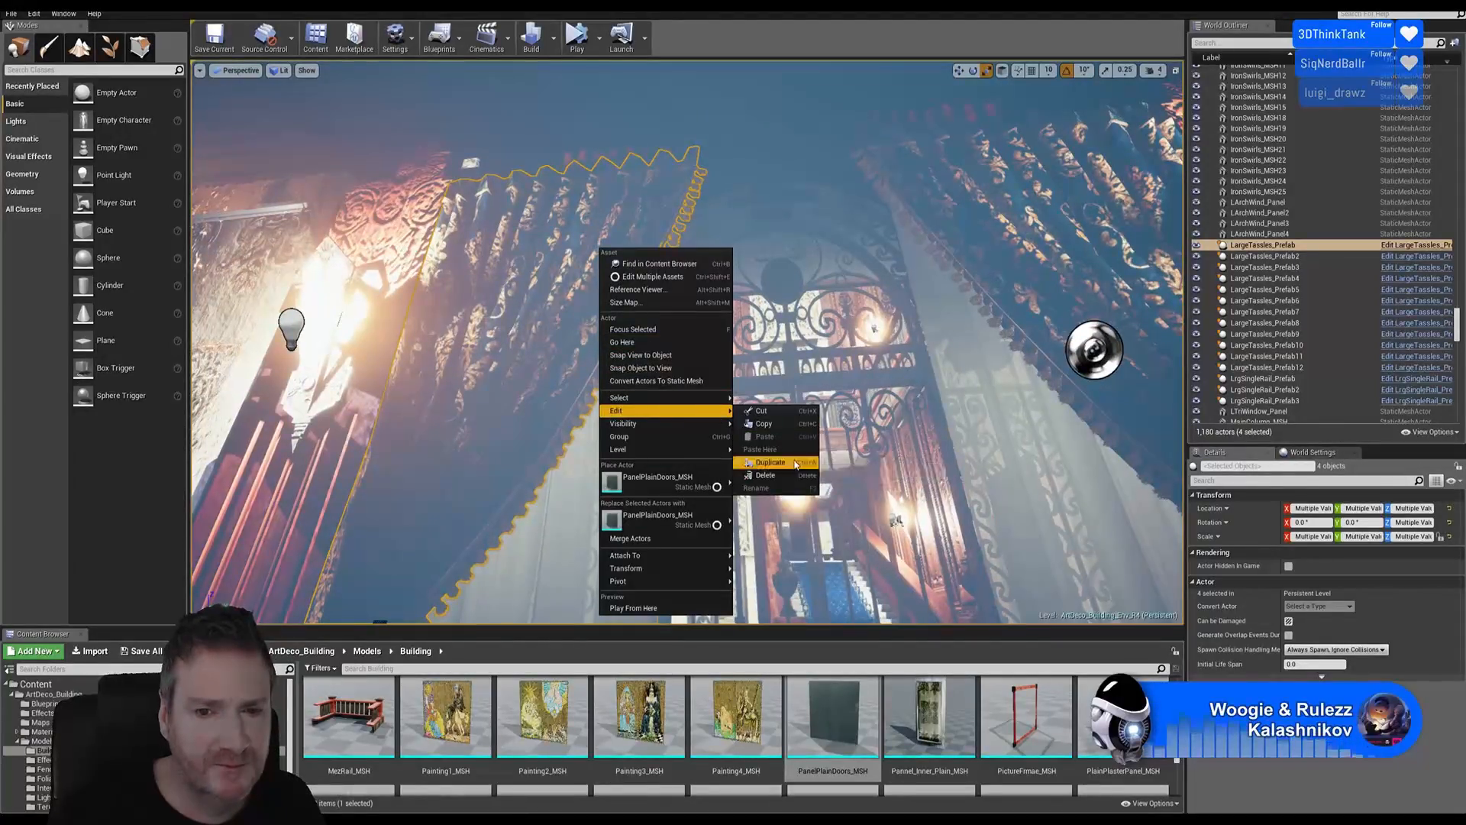
{"action": "left_click", "coordinate": [795, 464]}
Raise the duplicated curtain, sheer, tie and tassel set above the entrance gate and move it through into the hall
{"action": "right_click_drag", "start_coordinate": [632, 416], "coordinate": [741, 256]}
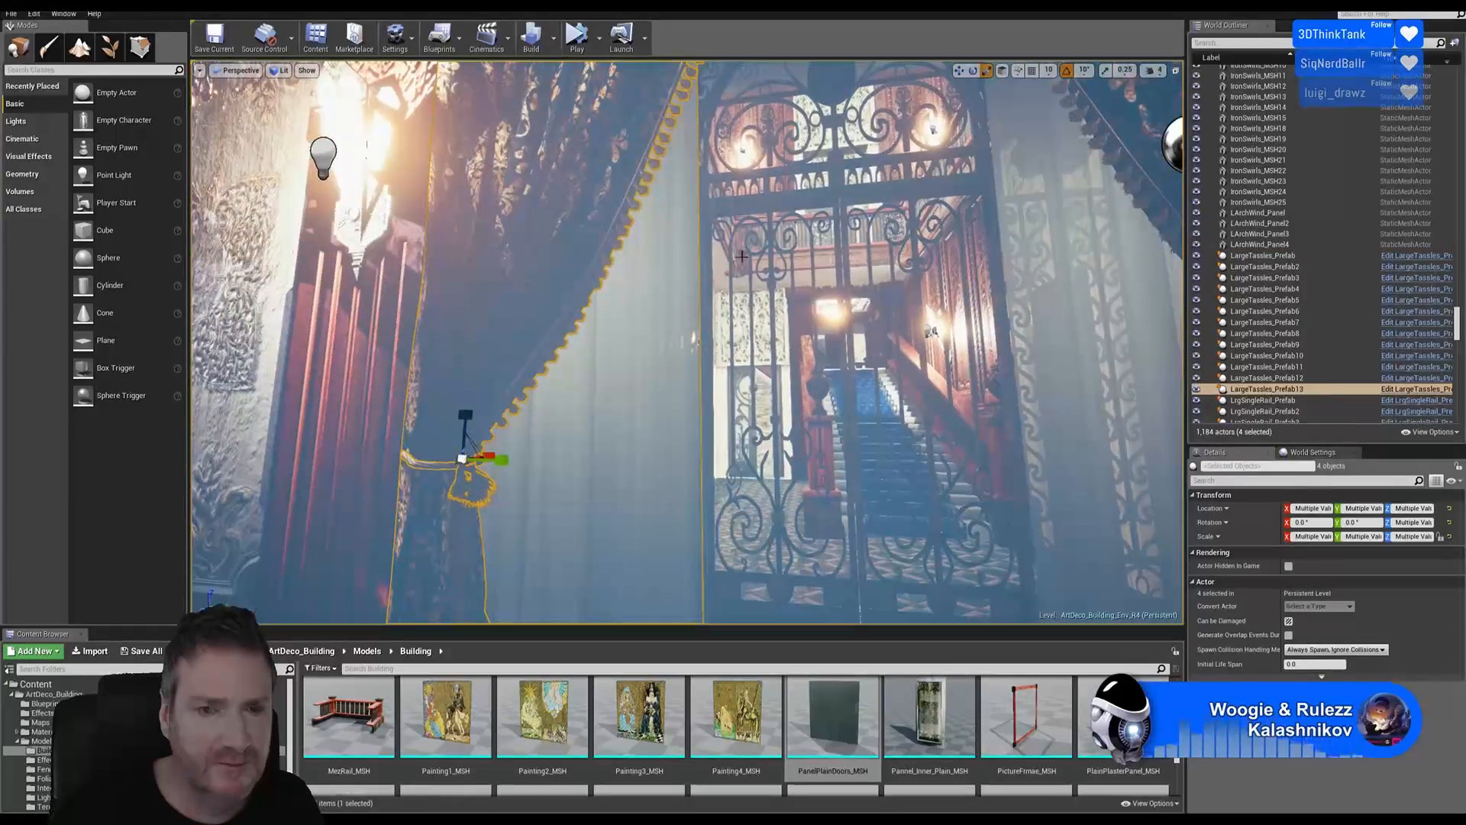
{"action": "left_click", "coordinate": [959, 70]}
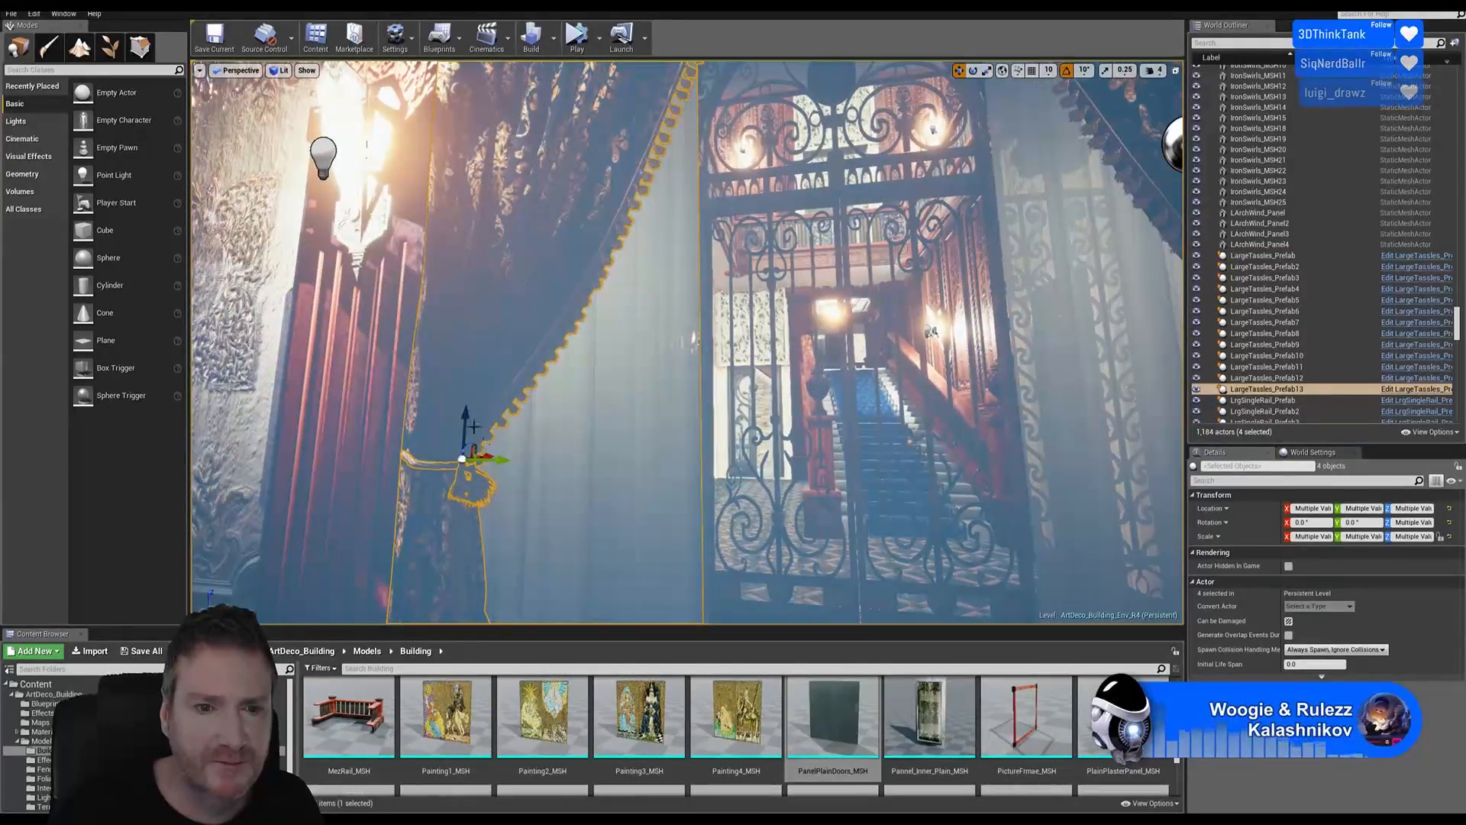
{"action": "left_click_drag", "start_coordinate": [469, 421], "coordinate": [463, 195]}
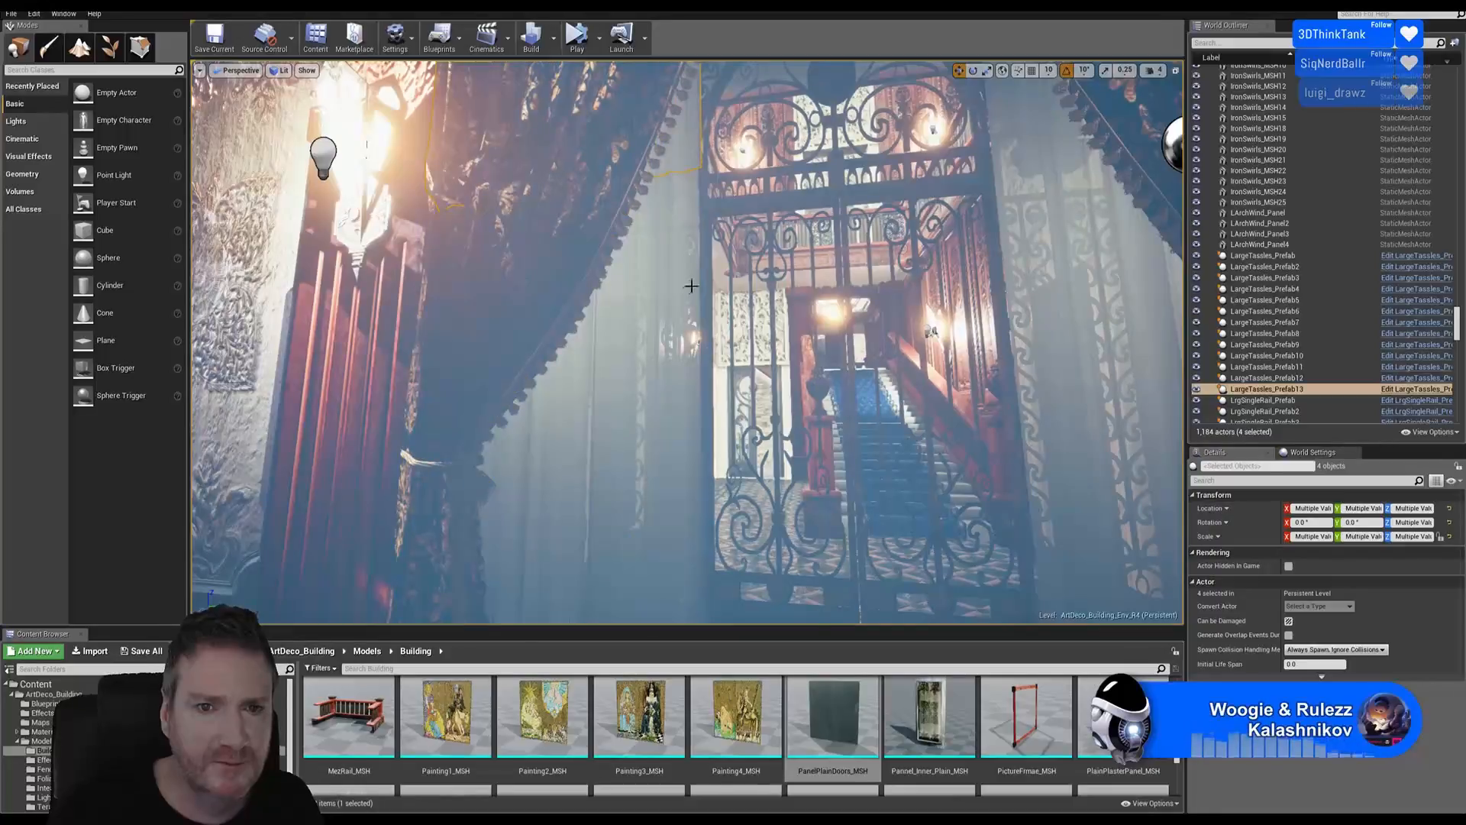
{"action": "mouse_move", "coordinate": [691, 286]}
{"action": "right_mouse_down"}
{"action": "mouse_move", "coordinate": [663, 287]}
{"action": "mouse_move", "coordinate": [676, 263]}
{"action": "mouse_move", "coordinate": [680, 300]}
{"action": "right_mouse_up"}
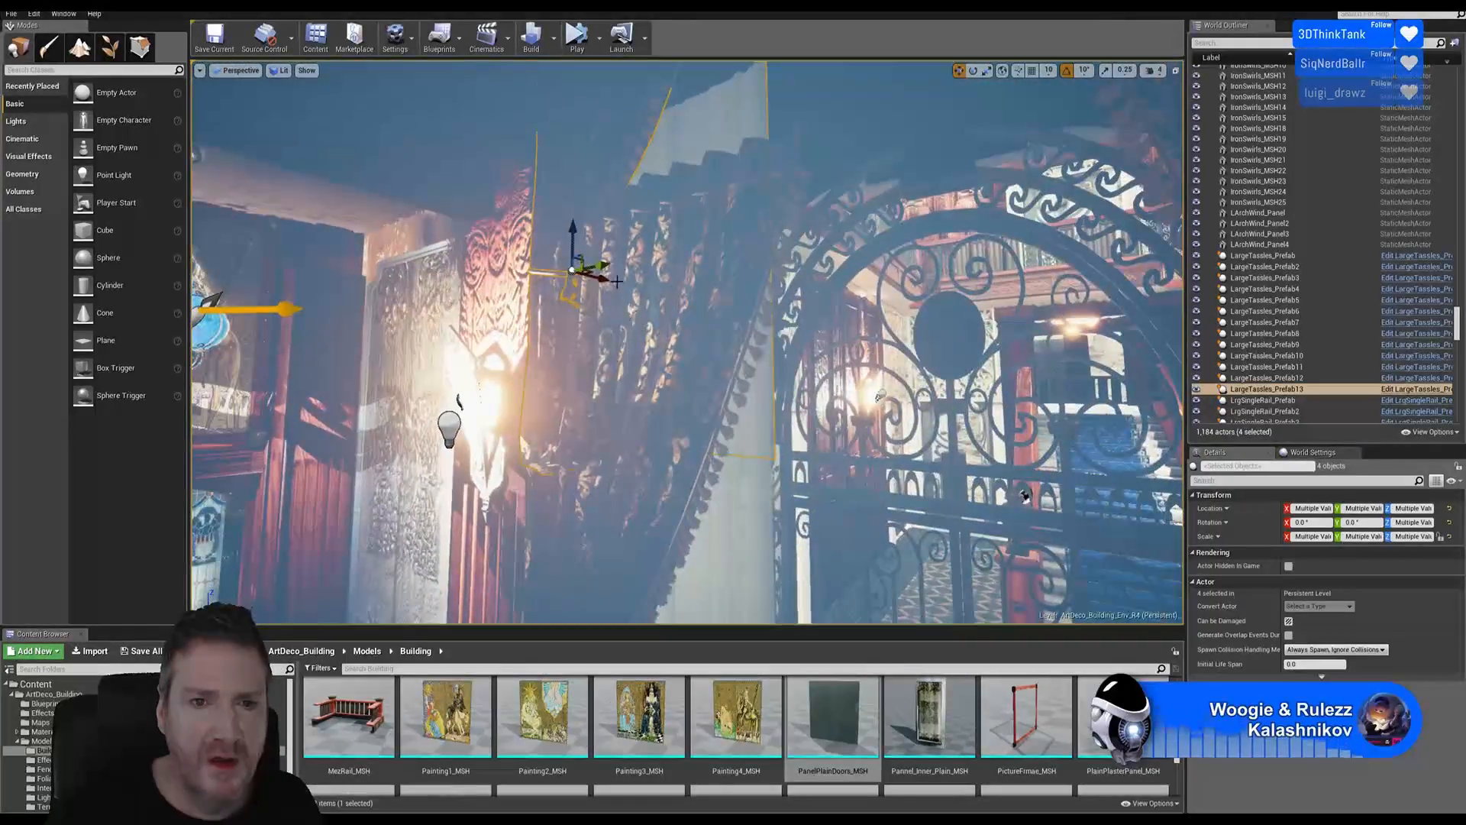
{"action": "left_click_drag", "start_coordinate": [596, 280], "coordinate": [923, 364]}
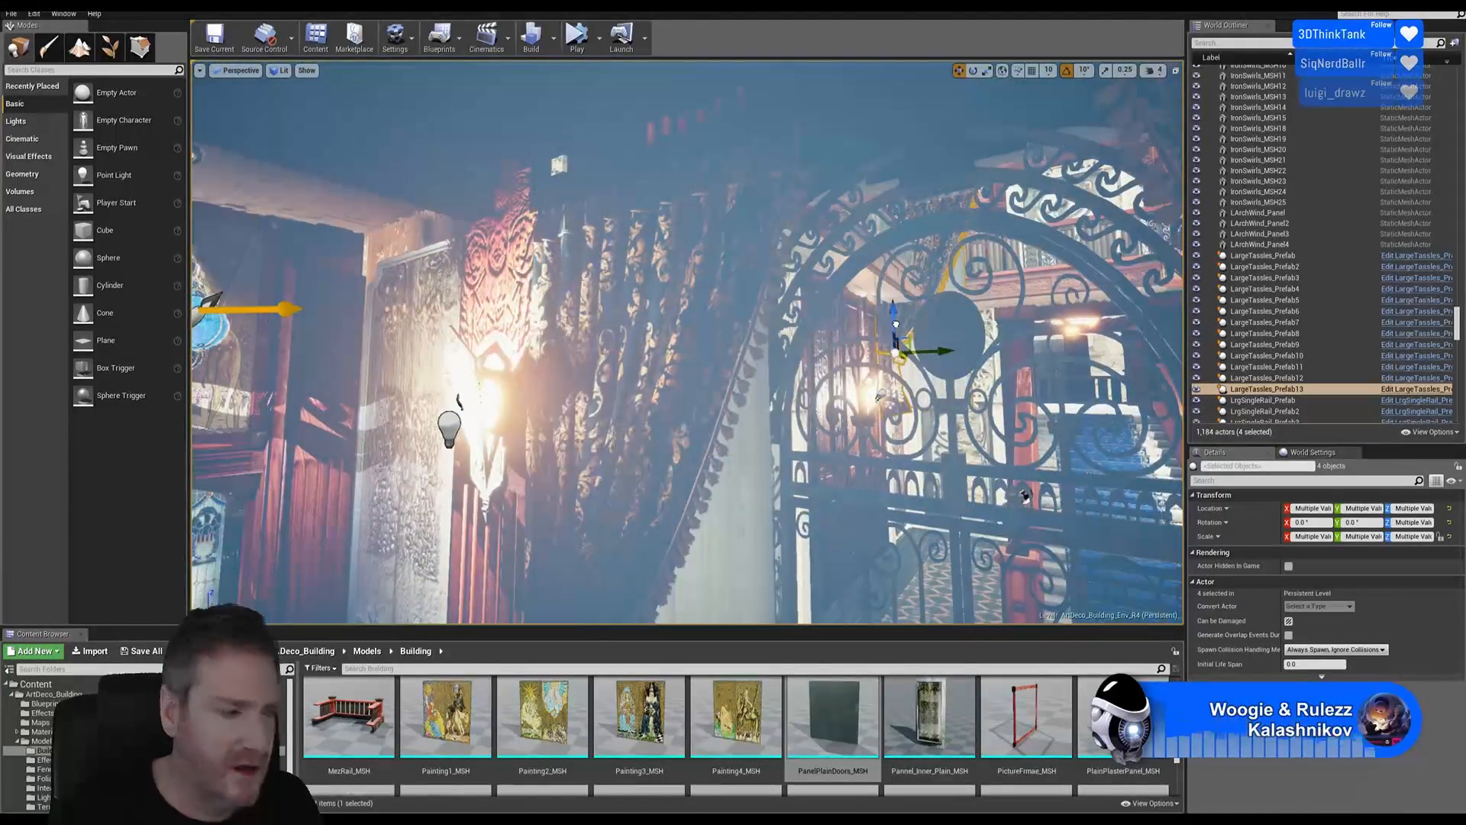
Move the duplicated curtain set across the stairwell to the opposite side of the mezzanine, near the iron screens
{"action": "right_click_drag", "start_coordinate": [895, 359], "coordinate": [1004, 398]}
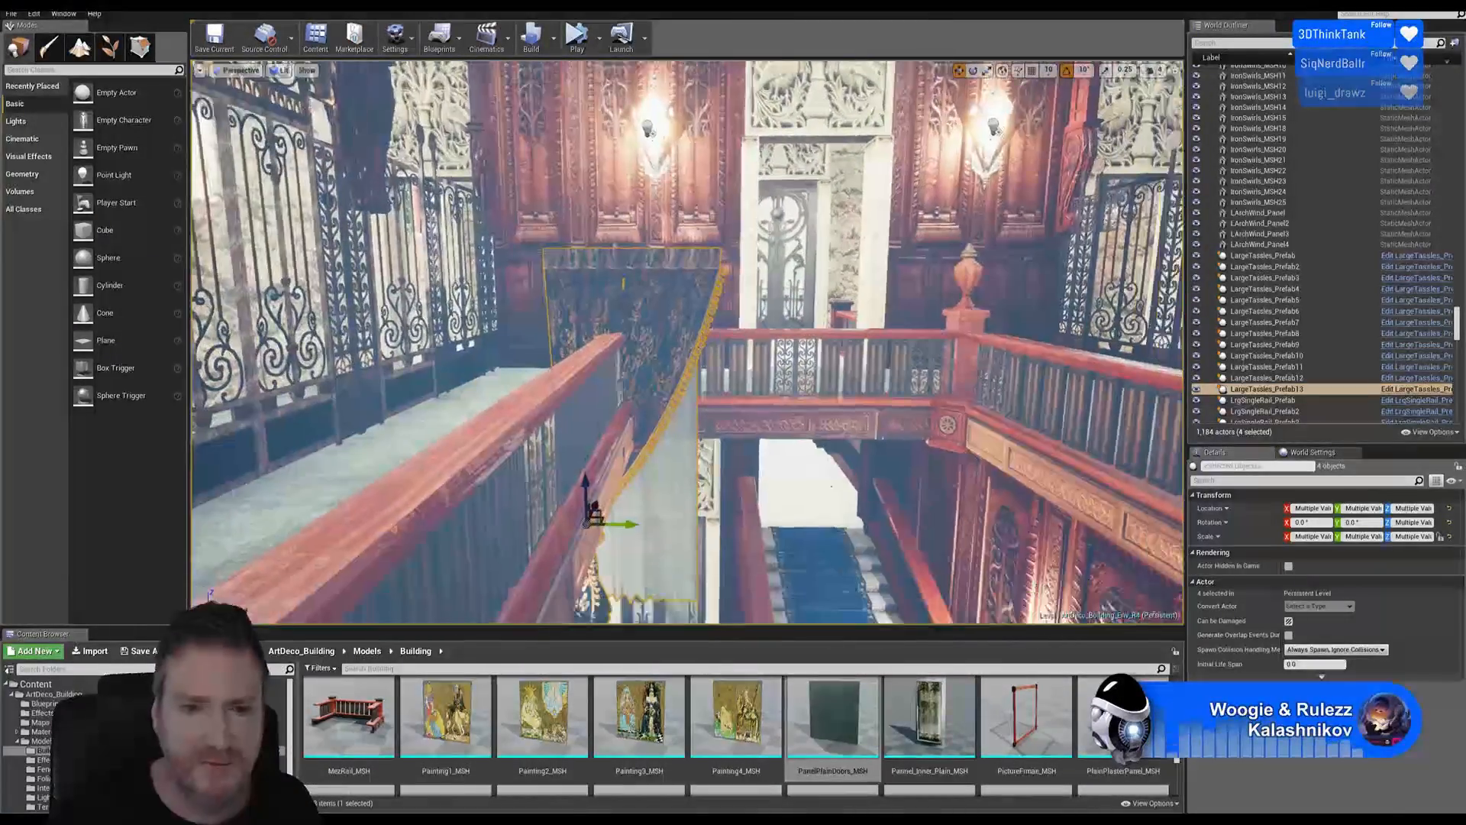
{"action": "left_click_drag", "start_coordinate": [615, 521], "coordinate": [1075, 498]}
{"action": "right_click_drag", "start_coordinate": [1076, 498], "coordinate": [1134, 506]}
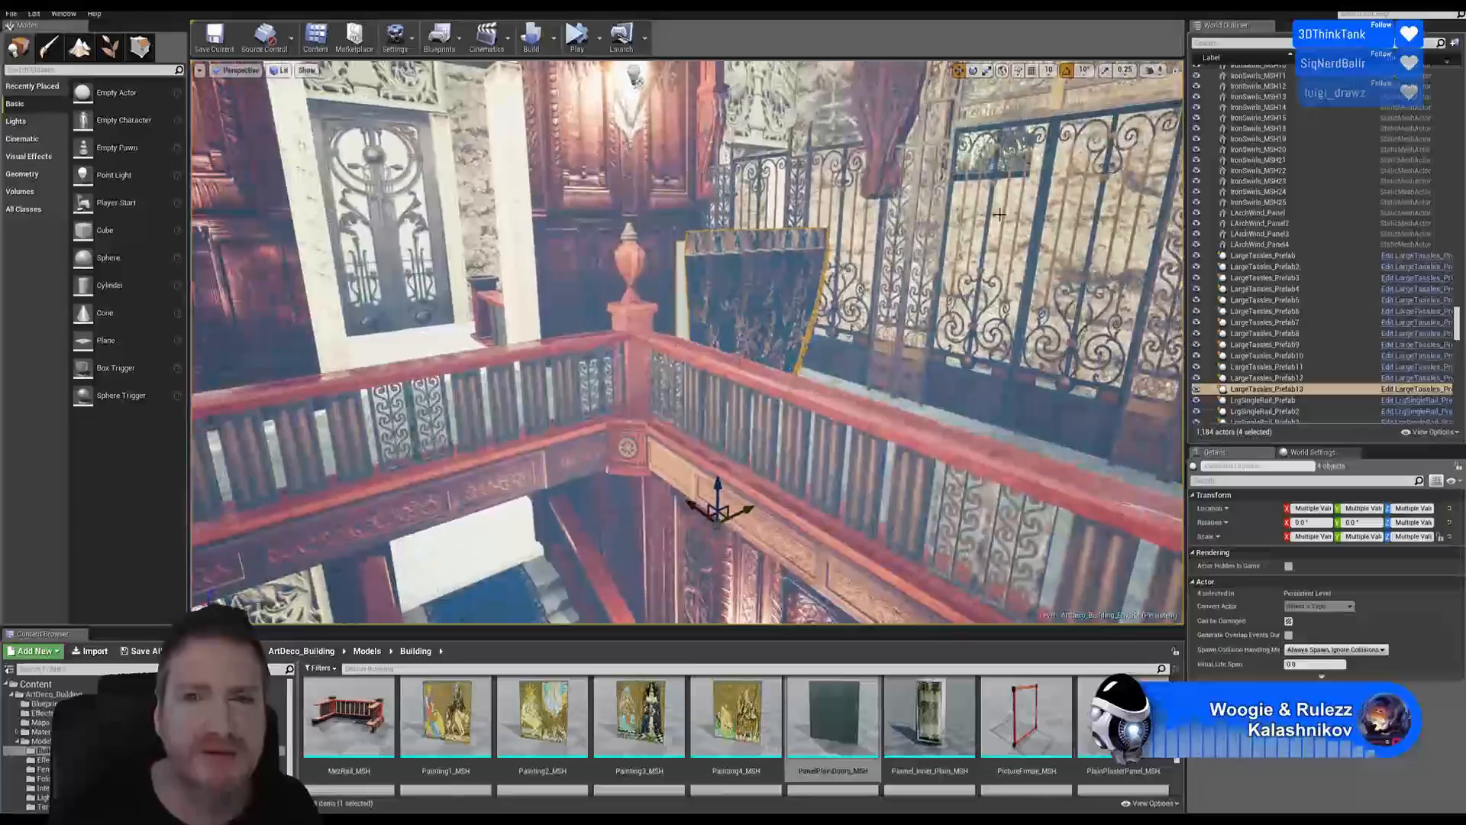
Rotate the curtain set to align with the mezzanine's iron screens and raise it into place in front of them
{"action": "left_click", "coordinate": [974, 71]}
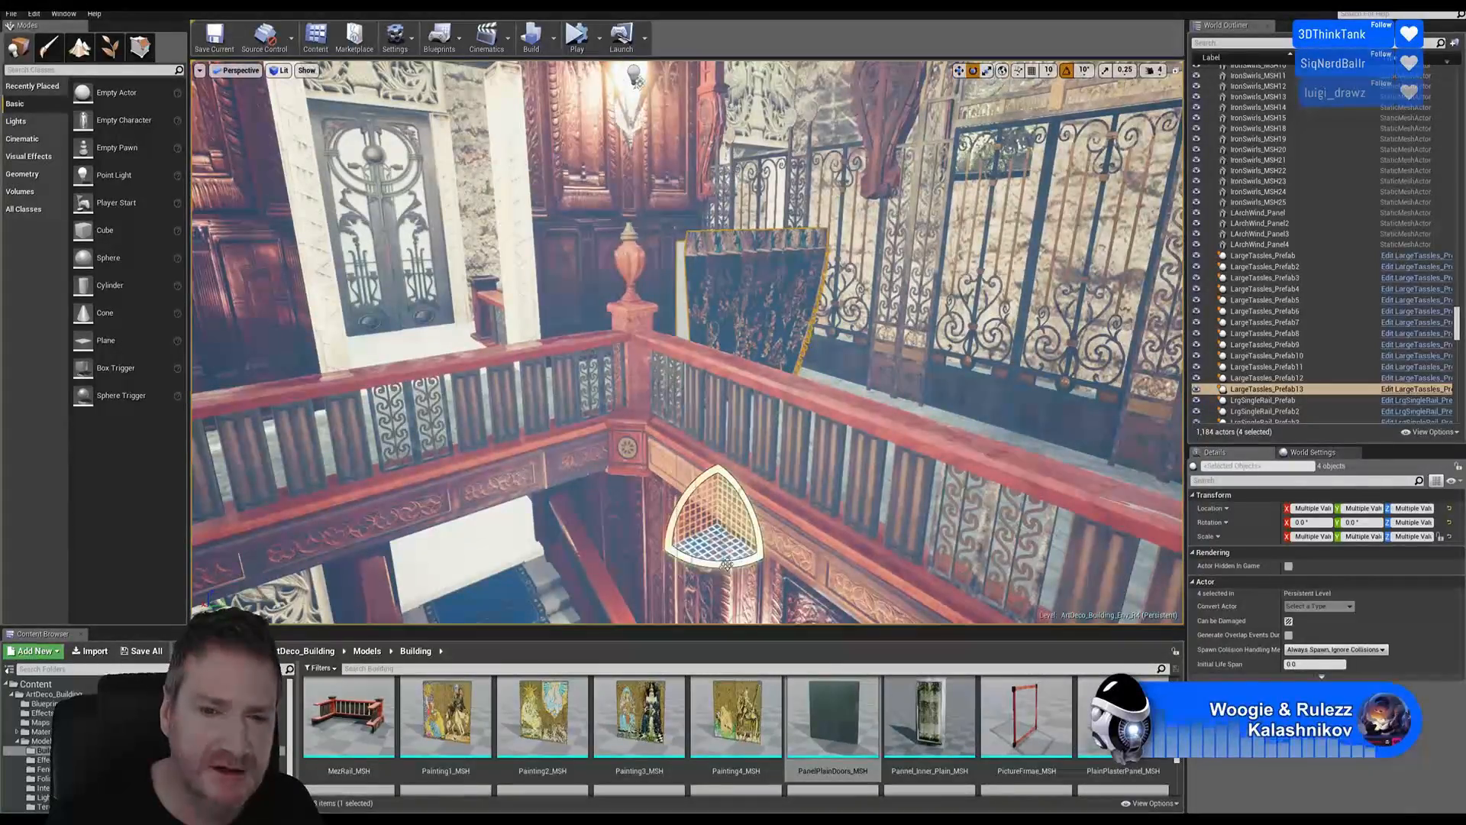
{"action": "left_click_drag", "start_coordinate": [714, 497], "coordinate": [764, 499]}
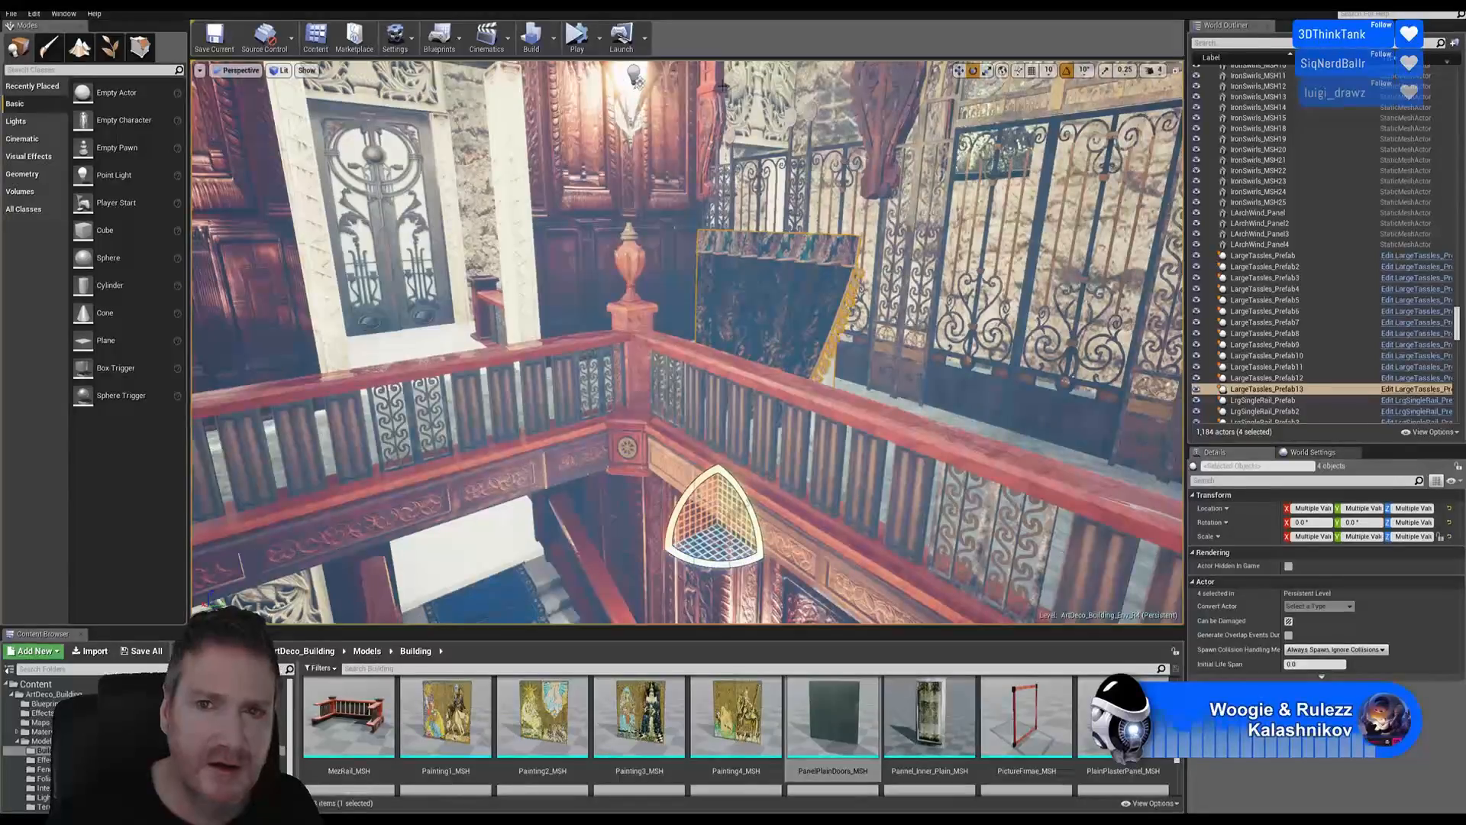
{"action": "left_click", "coordinate": [959, 69]}
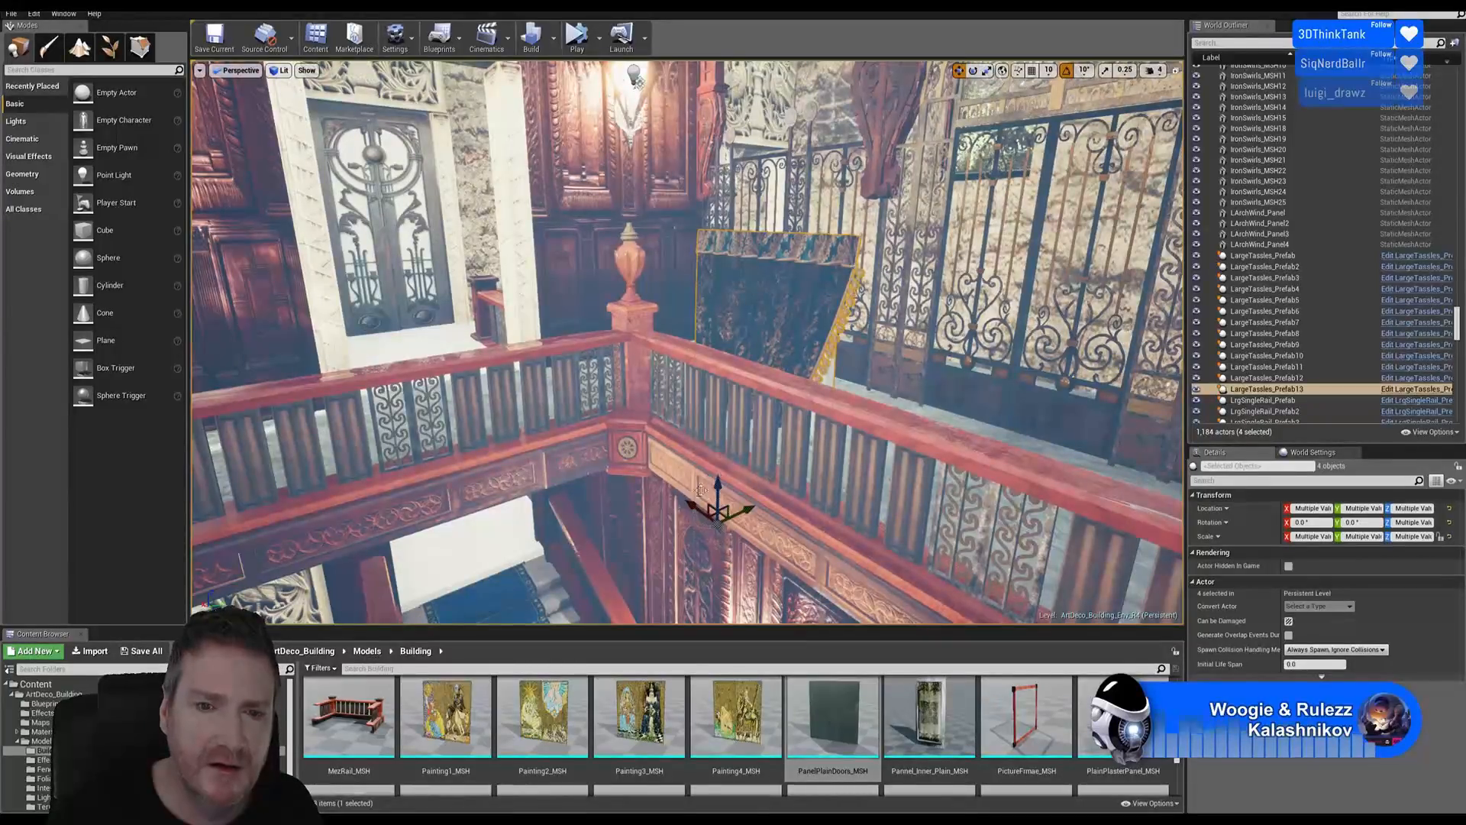
{"action": "left_click_drag", "start_coordinate": [719, 486], "coordinate": [734, 265]}
{"action": "right_click_drag", "start_coordinate": [734, 265], "coordinate": [707, 244]}
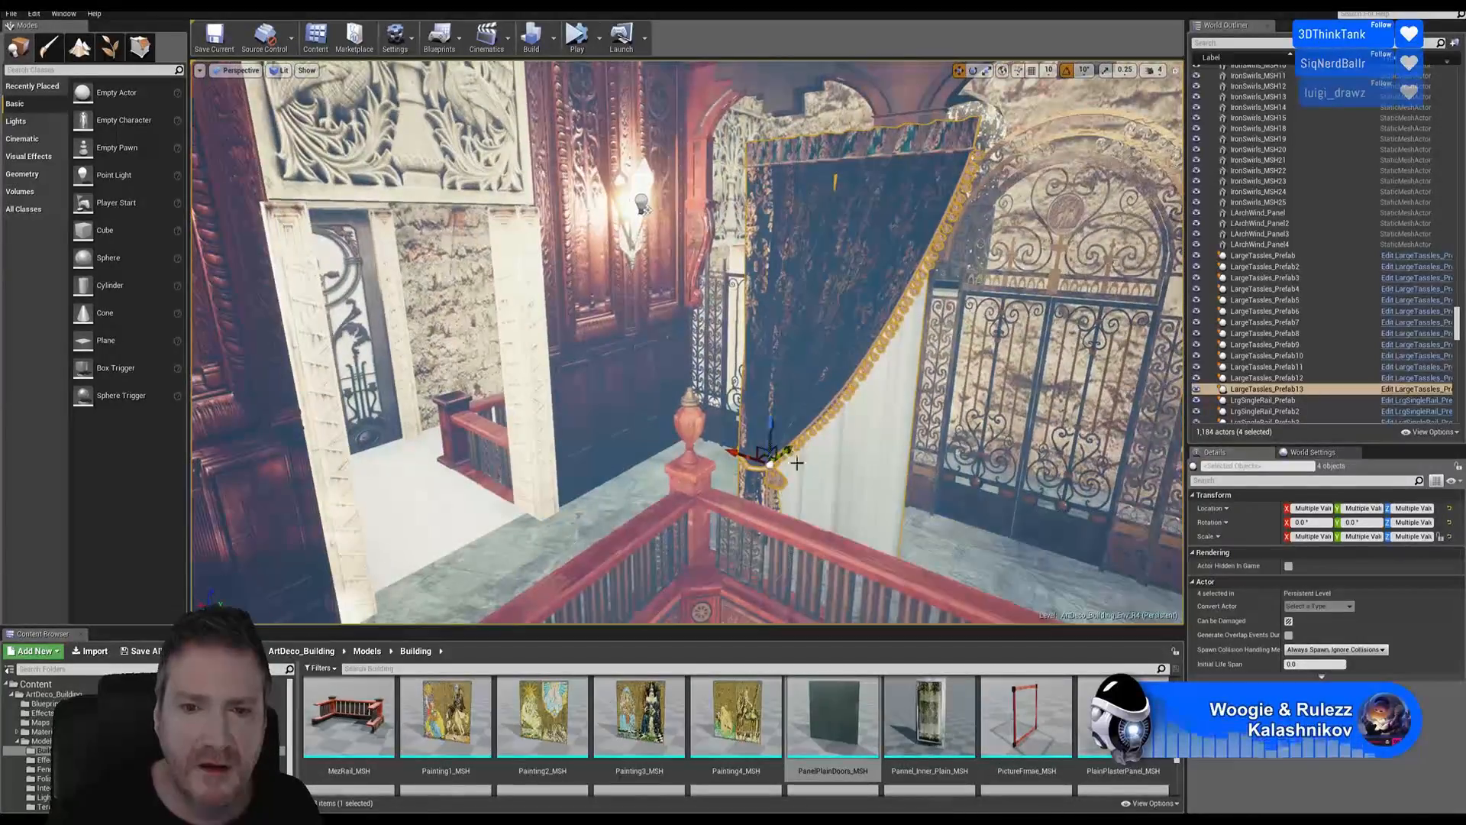
{"action": "left_click_drag", "start_coordinate": [788, 452], "coordinate": [819, 333]}
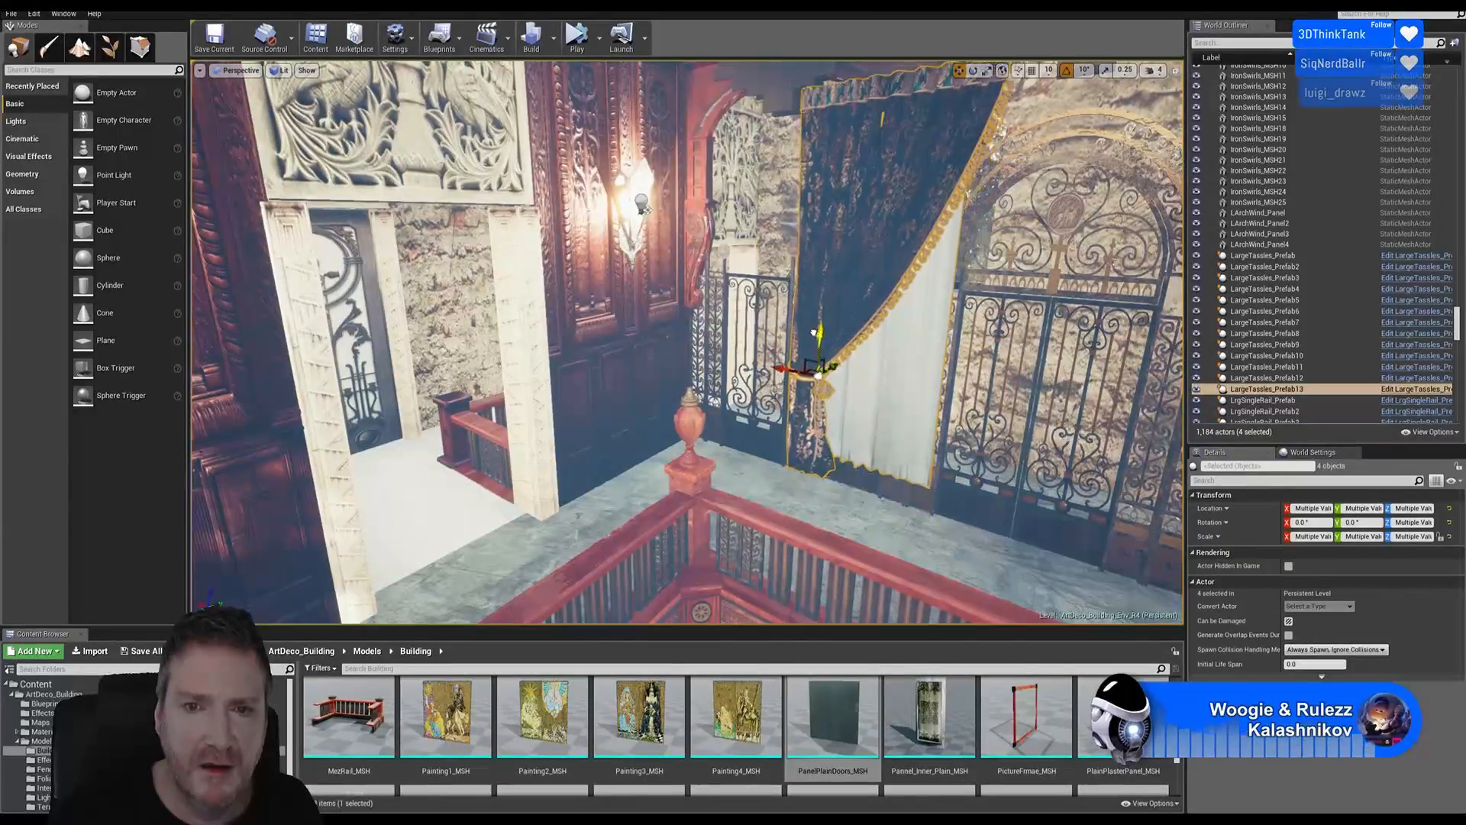
{"action": "right_click_drag", "start_coordinate": [819, 334], "coordinate": [915, 262]}
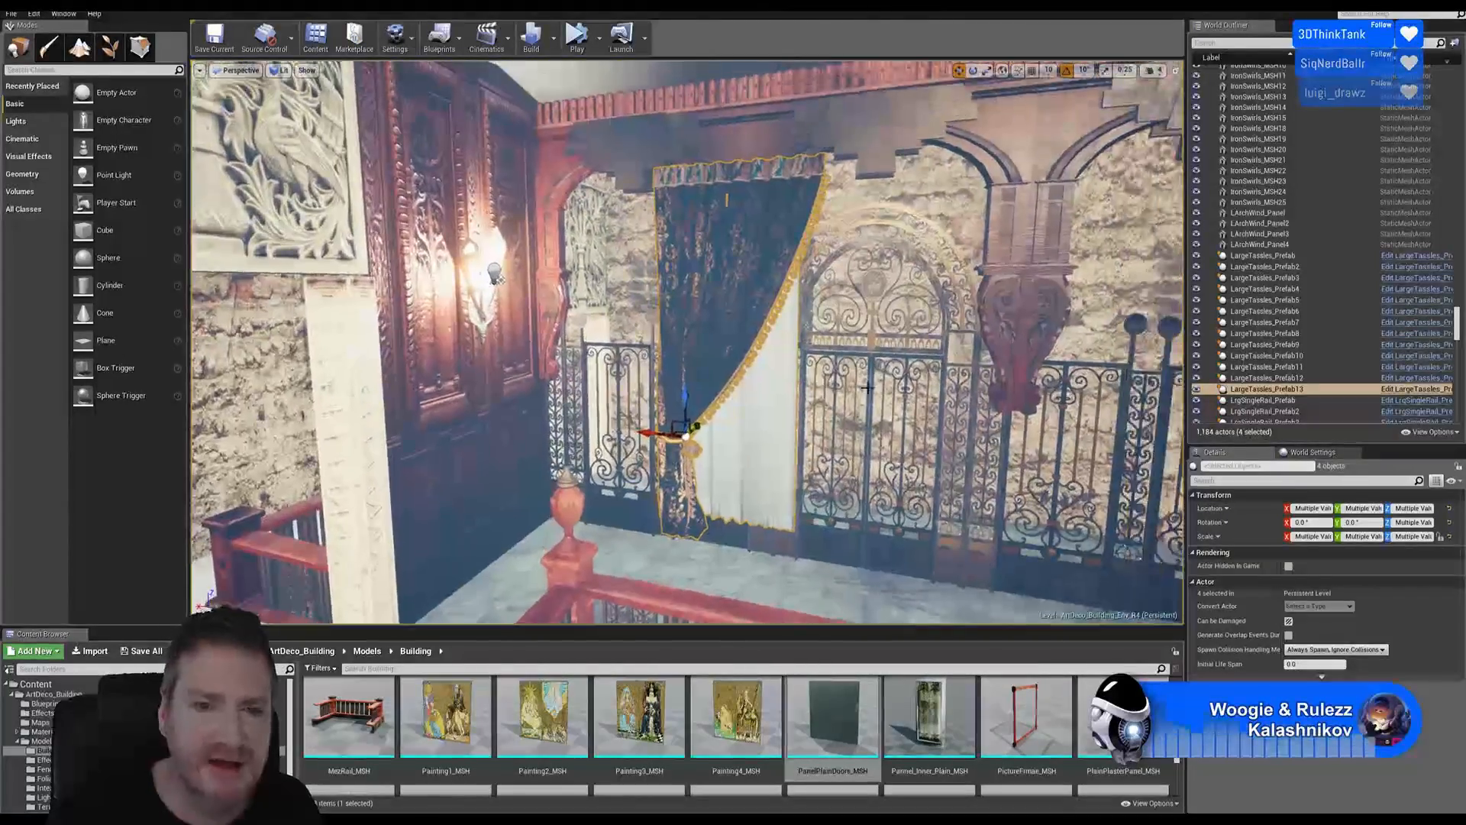
Scale the whole curtain set up uniformly to span from floor to ceiling frieze, and lower it slightly
{"action": "left_click", "coordinate": [986, 71]}
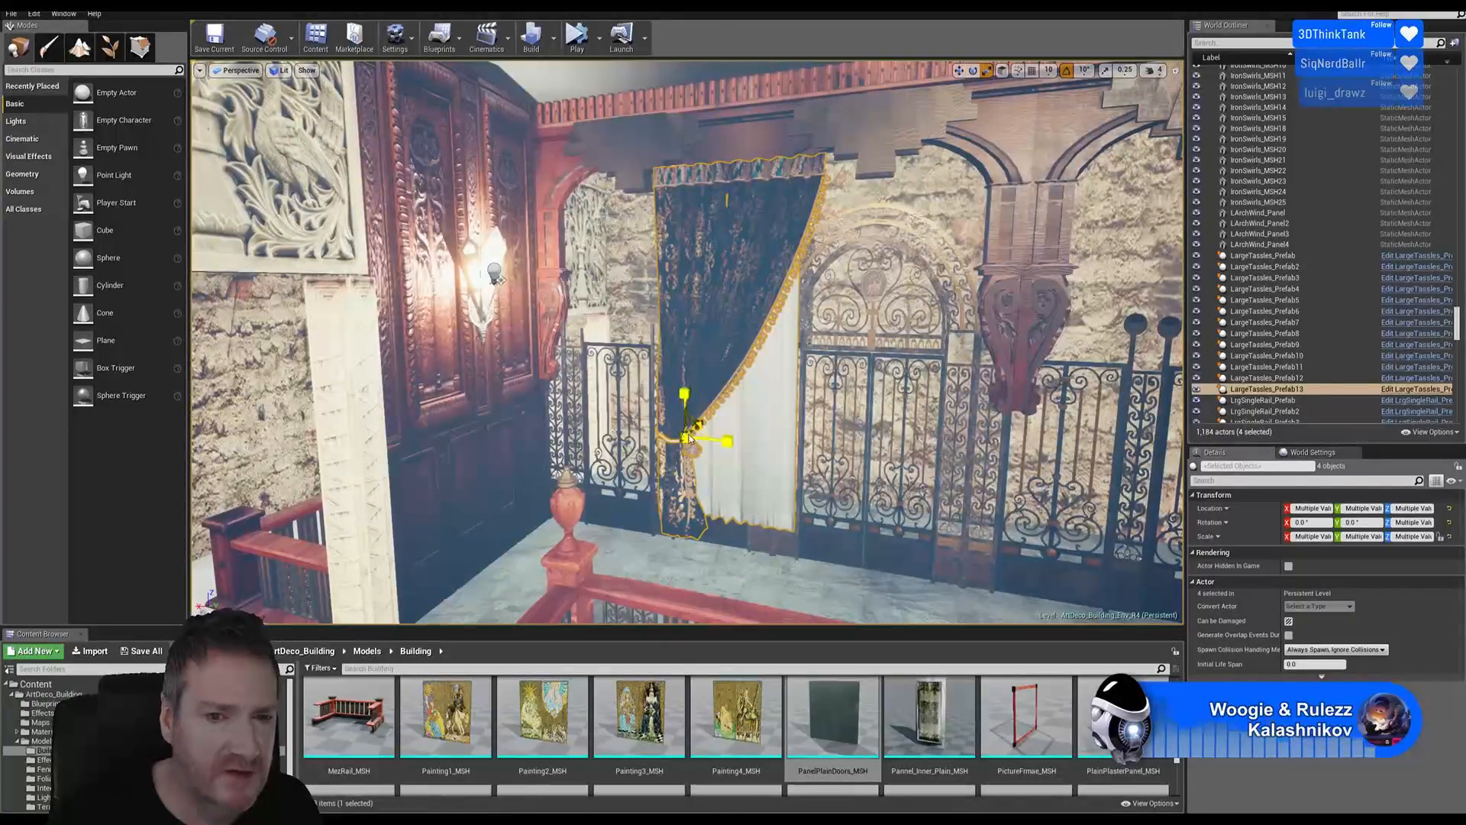
{"action": "left_click_drag", "start_coordinate": [684, 394], "coordinate": [684, 317]}
{"action": "left_click_drag", "start_coordinate": [686, 438], "coordinate": [685, 443]}
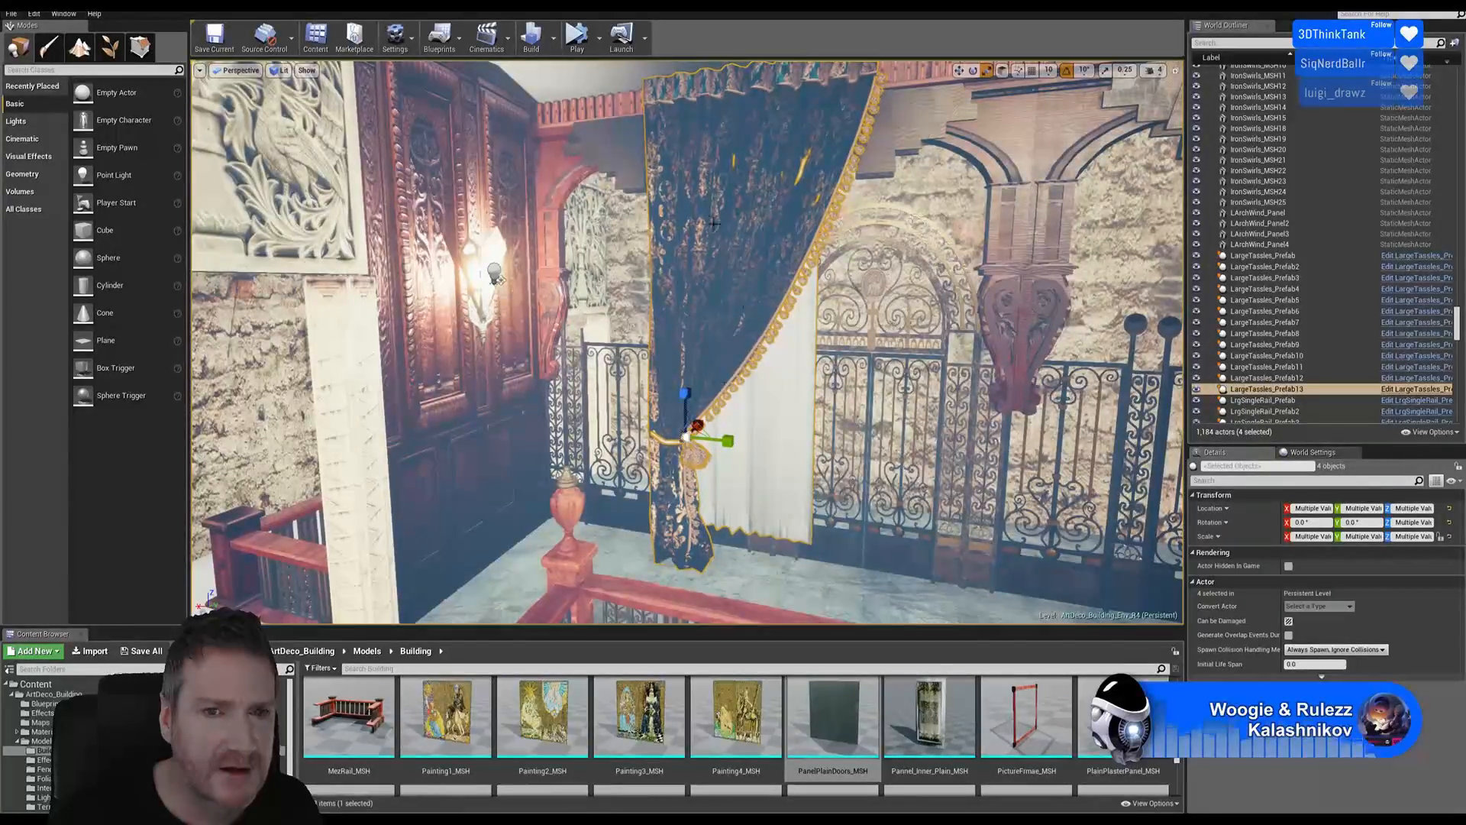
{"action": "right_click_drag", "start_coordinate": [756, 244], "coordinate": [757, 232]}
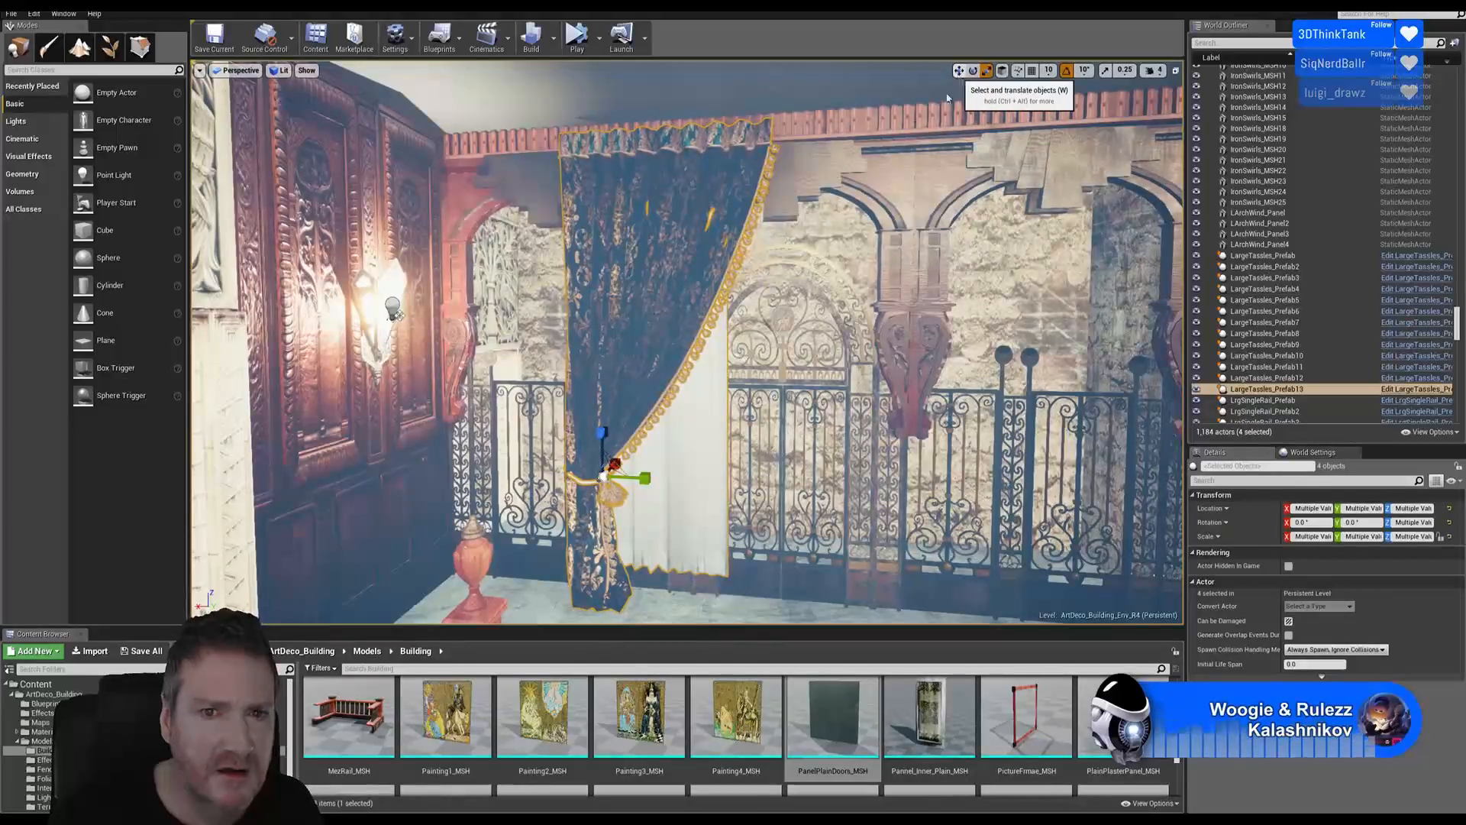
{"action": "left_click", "coordinate": [959, 72]}
{"action": "left_click_drag", "start_coordinate": [601, 438], "coordinate": [601, 446]}
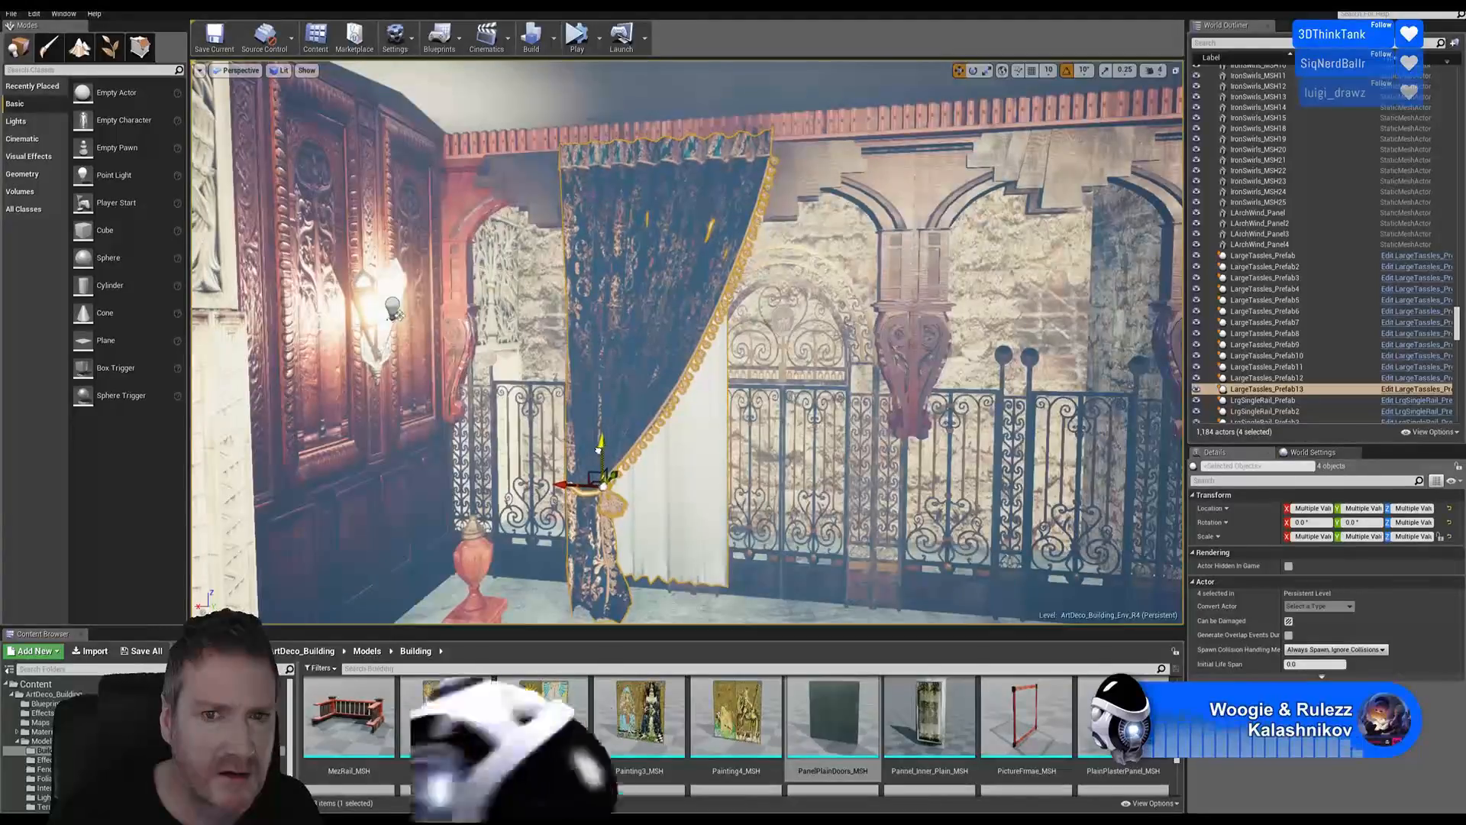
Slide the curtain set into the corner beside the wood-panelled wall and shift it closer to the iron screens
{"action": "left_click_drag", "start_coordinate": [571, 486], "coordinate": [428, 480]}
{"action": "mouse_move", "coordinate": [428, 480]}
{"action": "right_mouse_down"}
{"action": "mouse_move", "coordinate": [329, 487]}
{"action": "mouse_move", "coordinate": [397, 488]}
{"action": "mouse_move", "coordinate": [388, 465]}
{"action": "mouse_move", "coordinate": [428, 461]}
{"action": "right_mouse_up"}
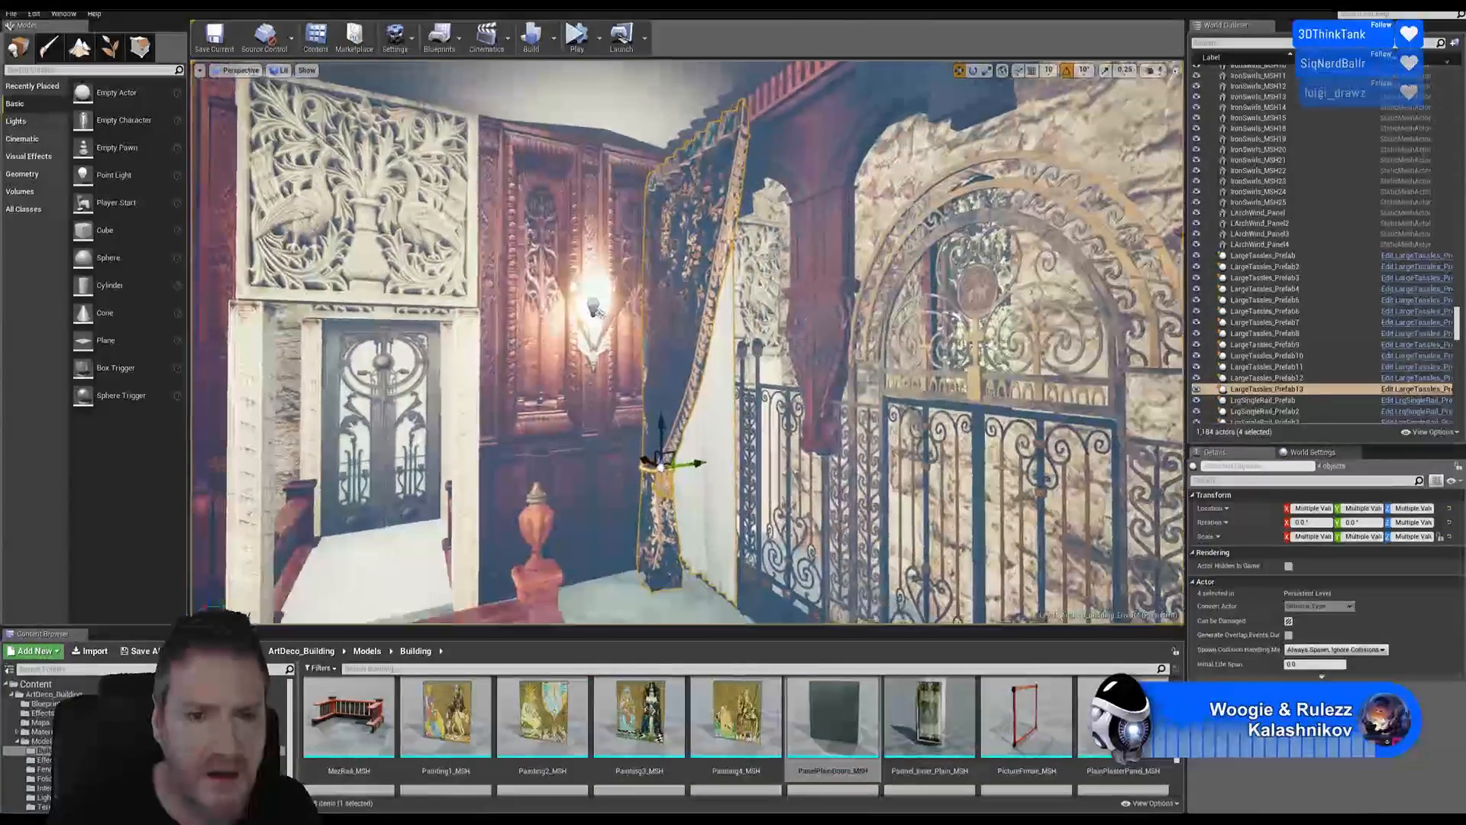
{"action": "left_click_drag", "start_coordinate": [699, 464], "coordinate": [709, 465]}
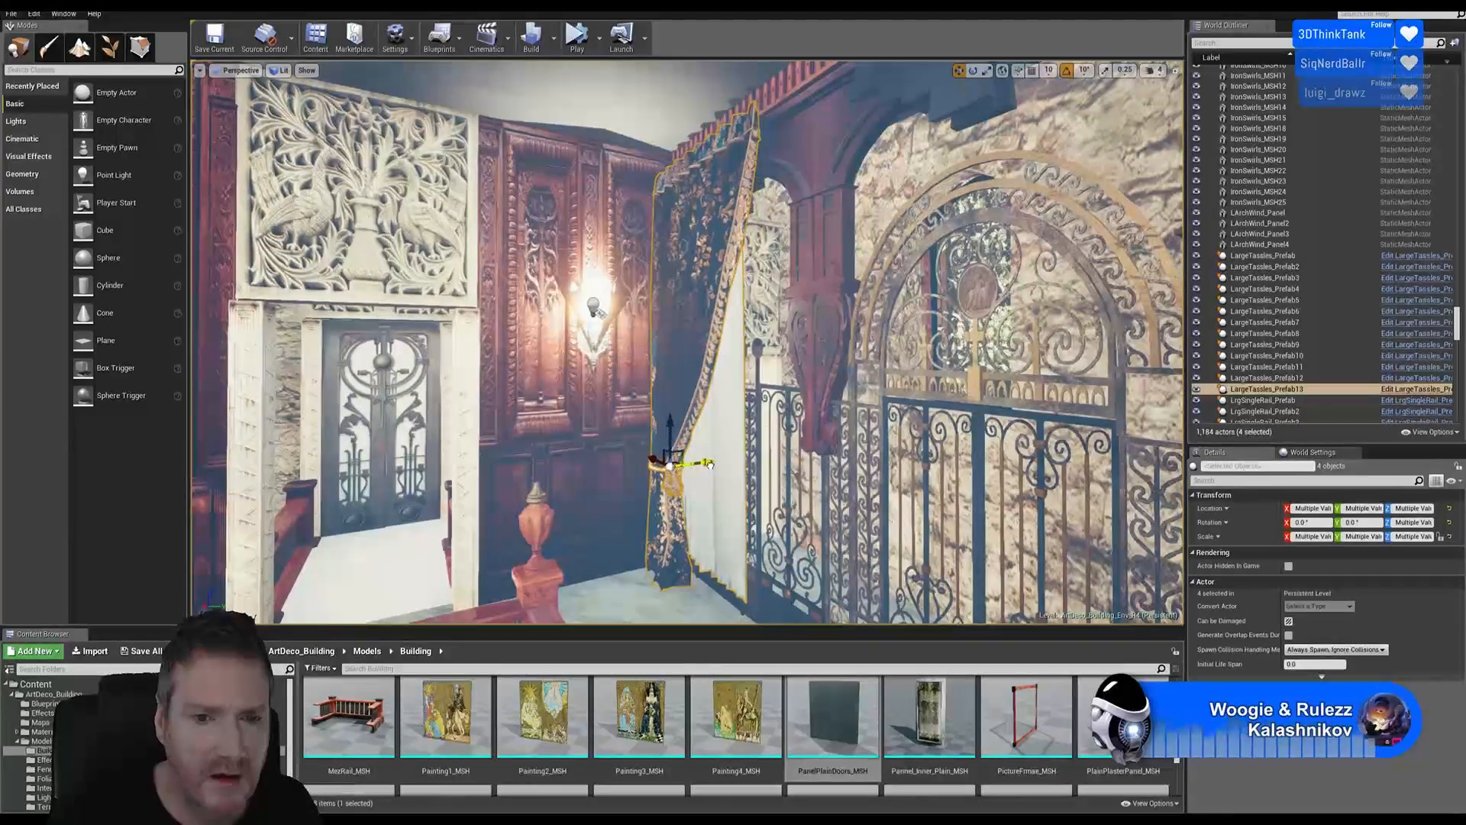
{"action": "right_click_drag", "start_coordinate": [800, 400], "coordinate": [848, 399]}
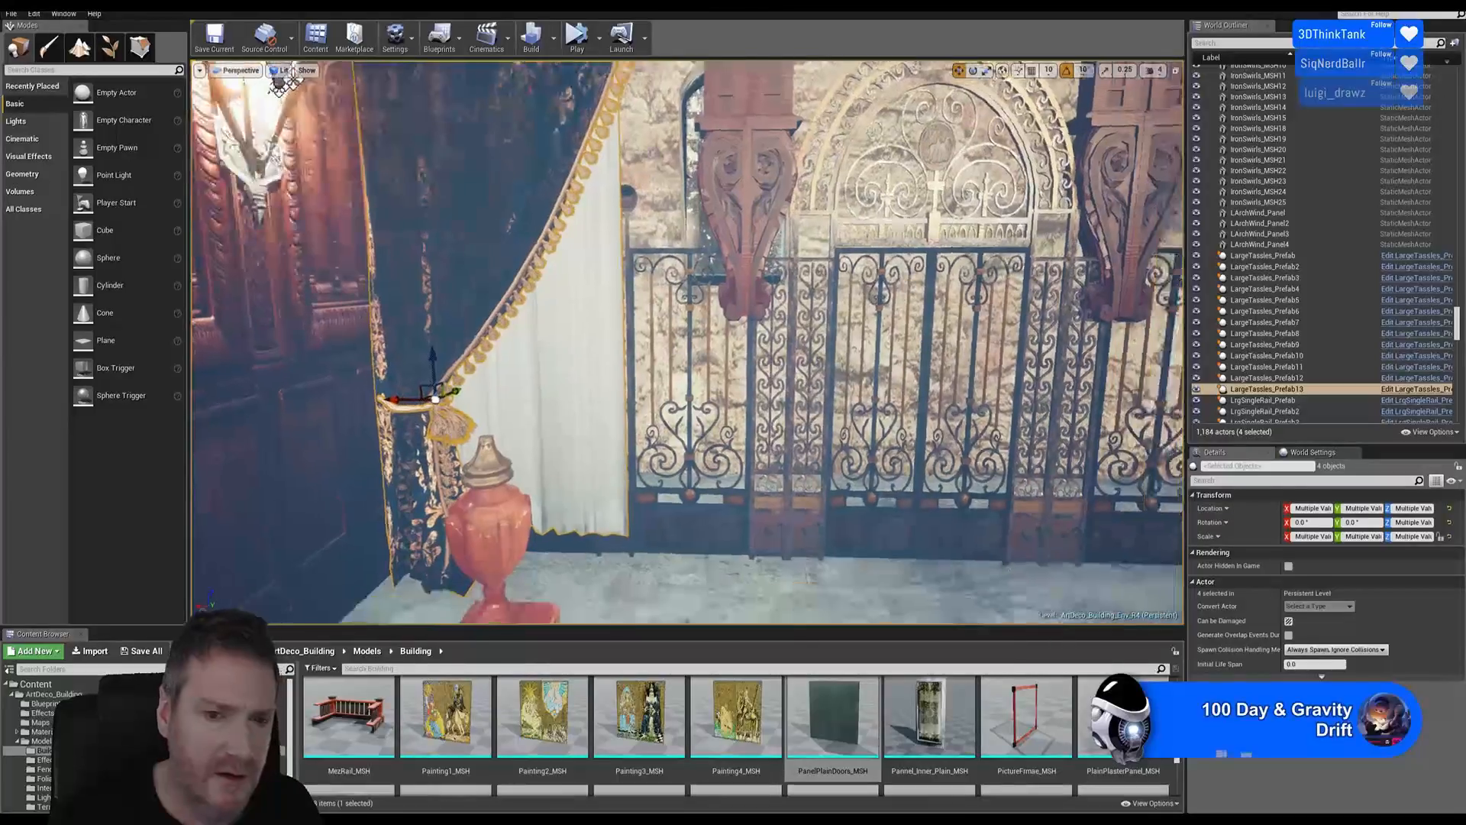
{"action": "right_click_drag", "start_coordinate": [688, 342], "coordinate": [687, 329]}
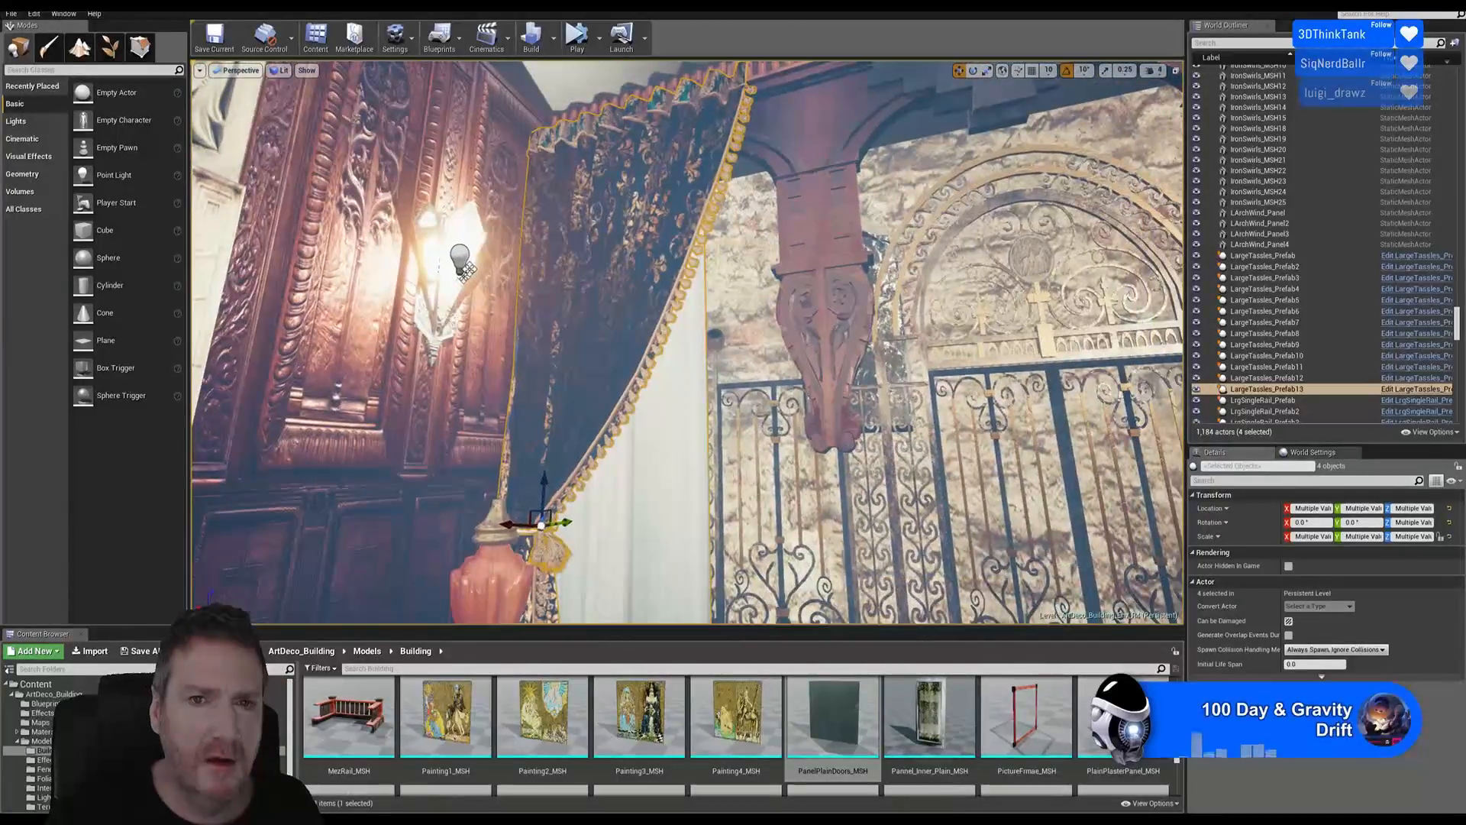
{"action": "mouse_move", "coordinate": [619, 405]}
{"action": "right_mouse_down"}
{"action": "mouse_move", "coordinate": [619, 428]}
{"action": "mouse_move", "coordinate": [650, 435]}
{"action": "mouse_move", "coordinate": [619, 404]}
{"action": "right_mouse_up"}
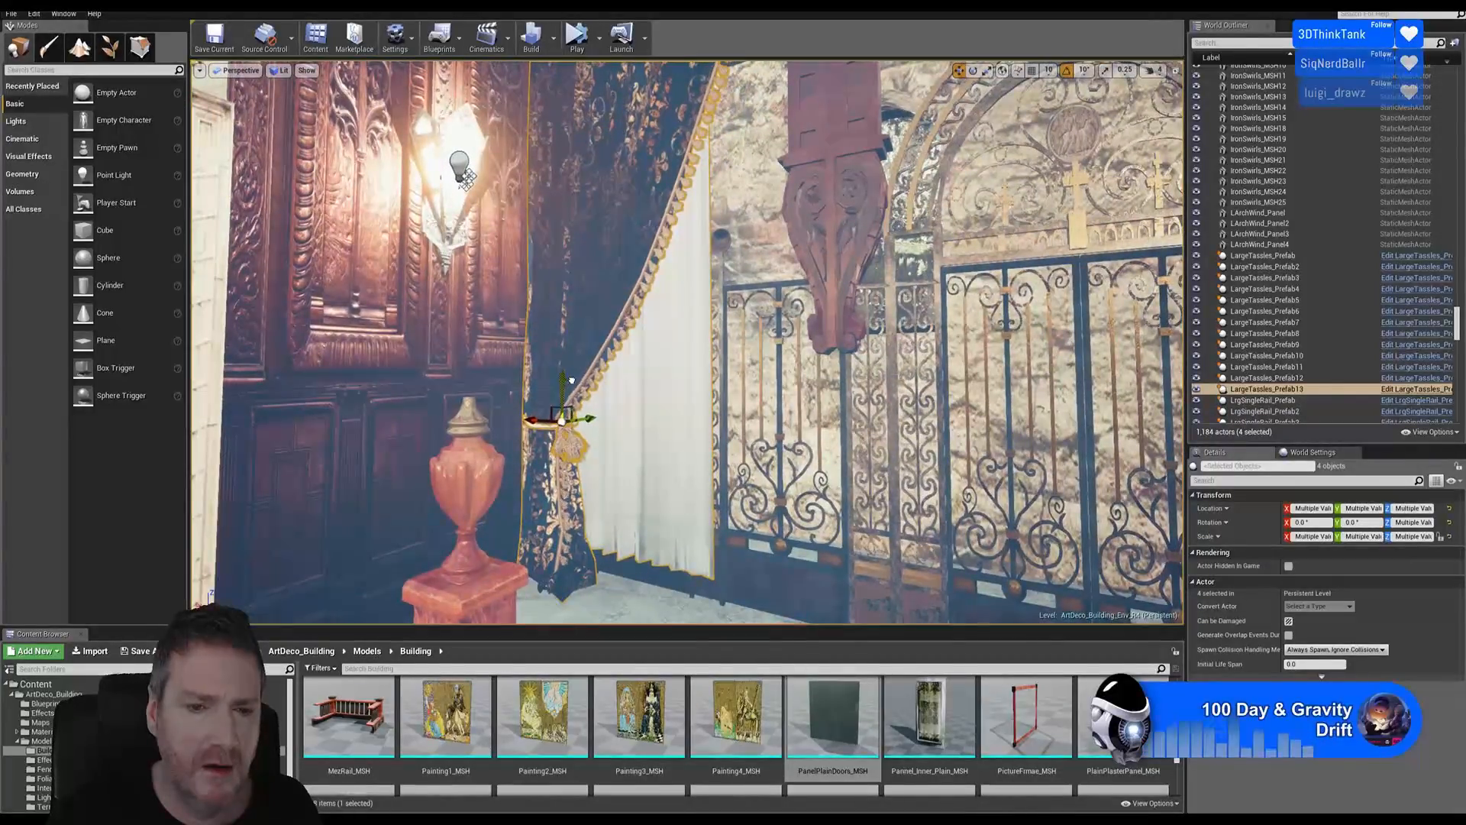
{"action": "left_click", "coordinate": [696, 365]}
{"action": "right_click_drag", "start_coordinate": [694, 351], "coordinate": [698, 271]}
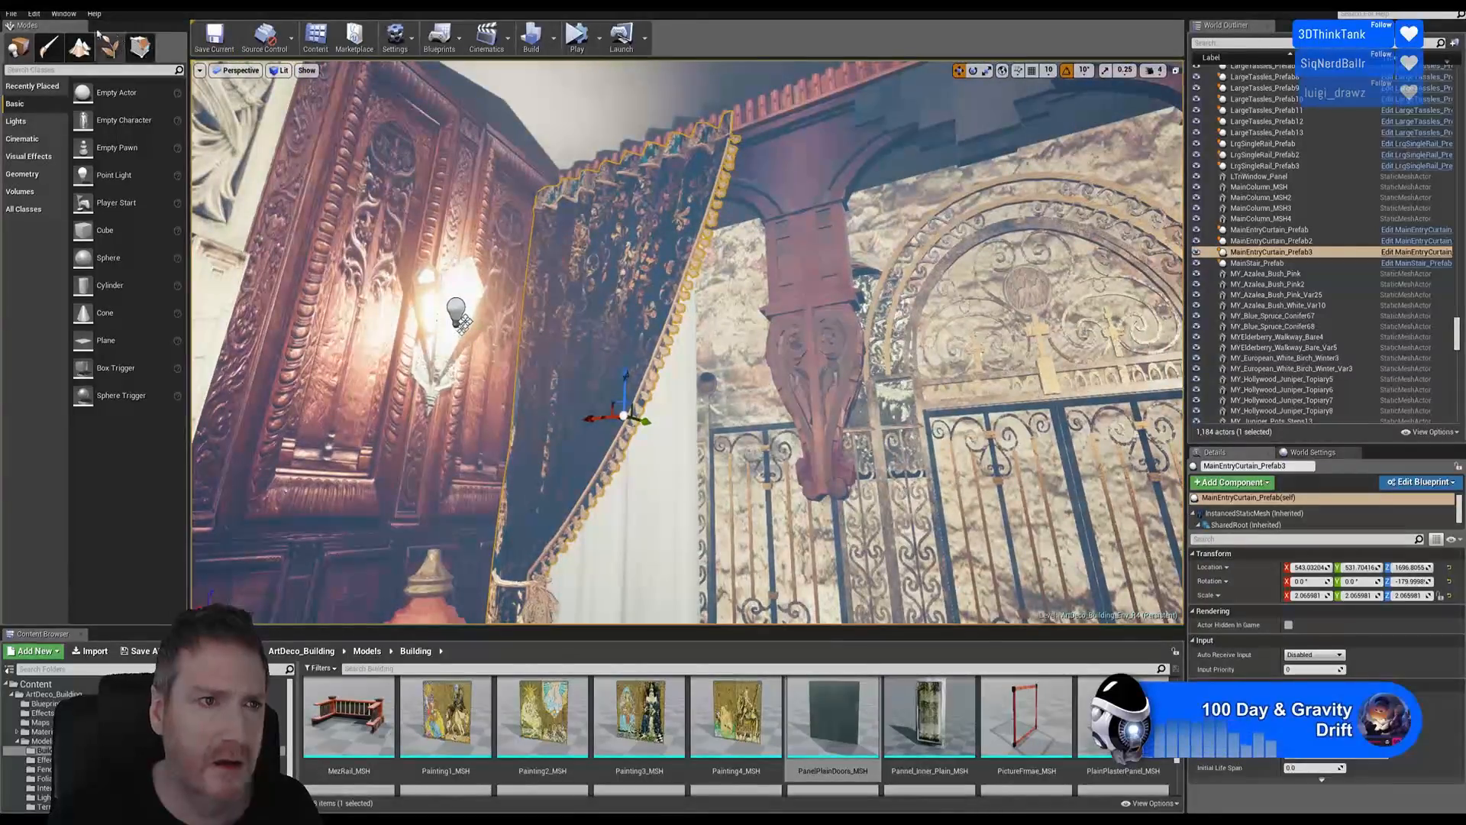
{"action": "left_click", "coordinate": [34, 13]}
{"action": "left_click", "coordinate": [58, 37]}
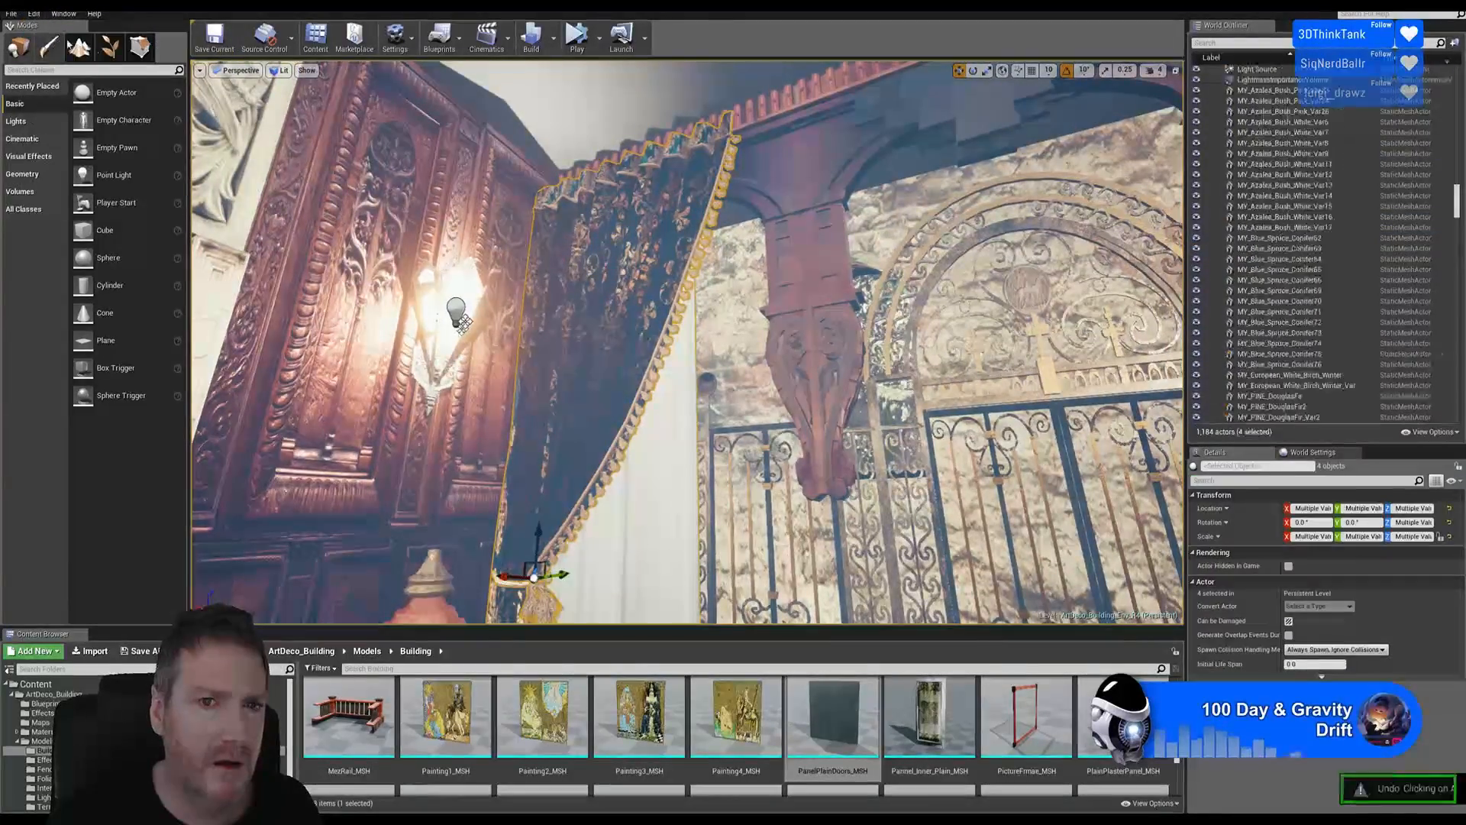
Select the sheer panel behind the mezzanine curtain and enlarge its X and Z scale to about 4.86
{"action": "right_click_drag", "start_coordinate": [658, 379], "coordinate": [606, 464]}
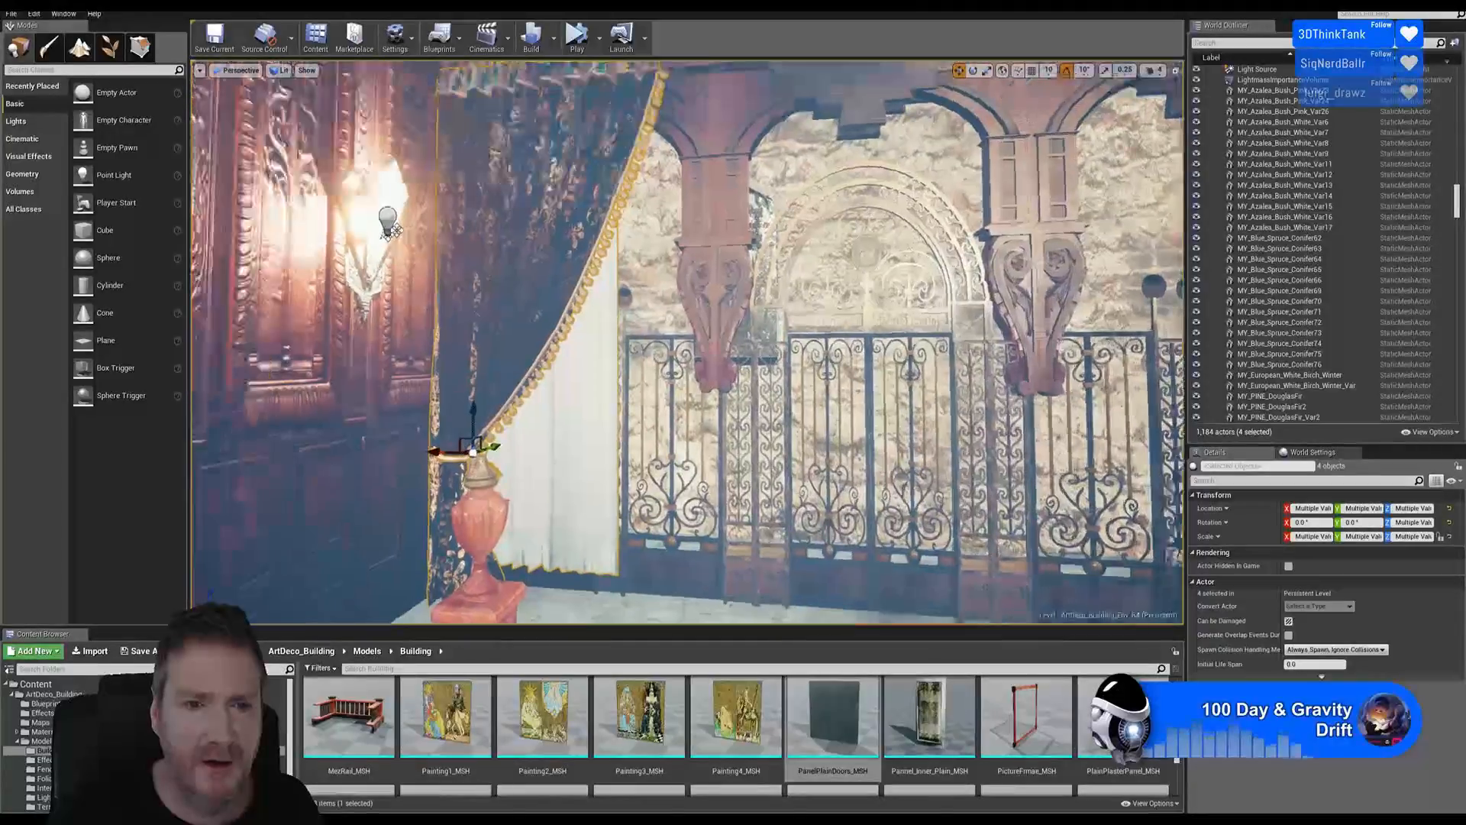
{"action": "left_click", "coordinate": [606, 464]}
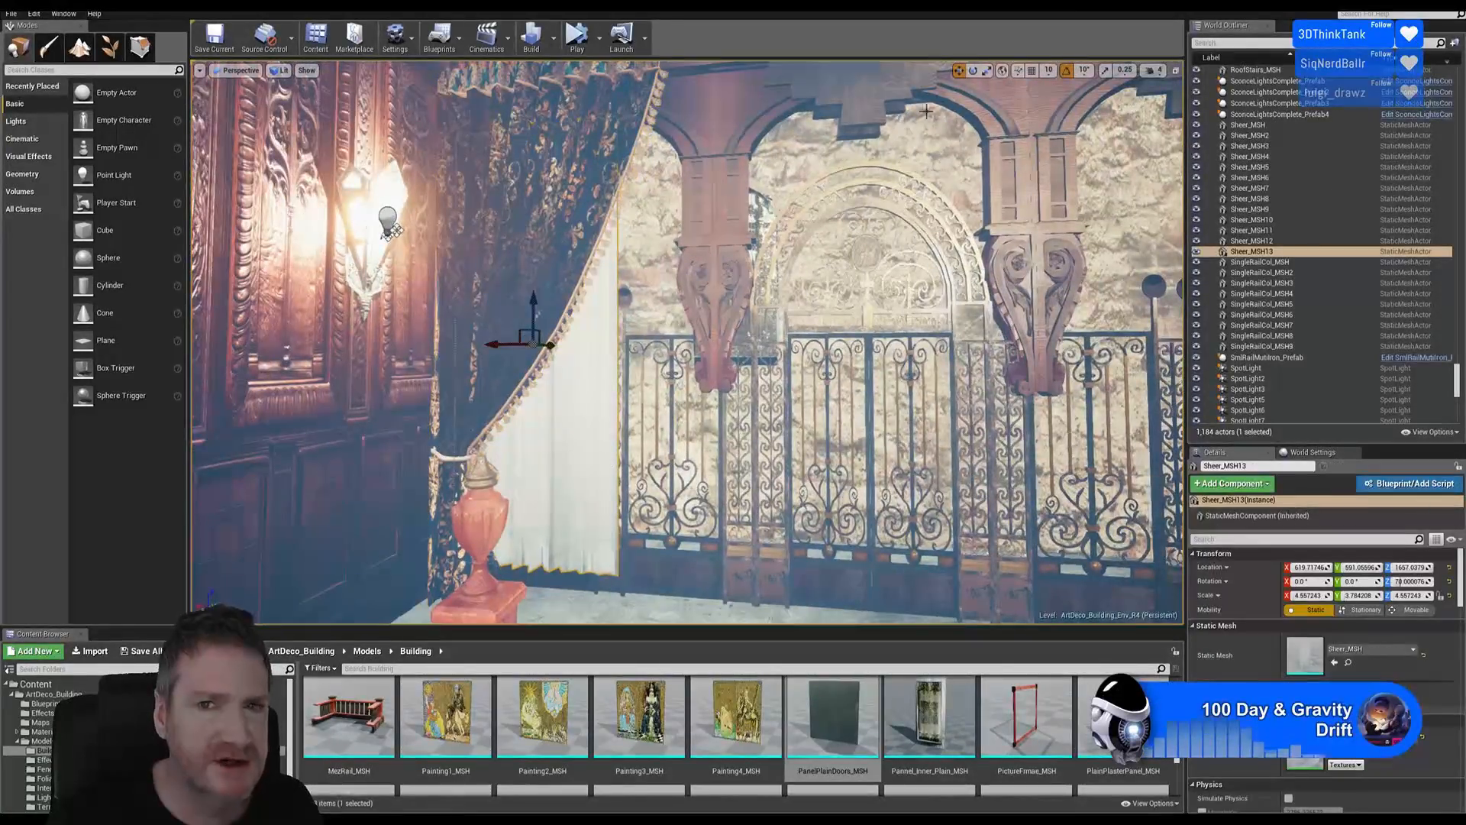
{"action": "left_click", "coordinate": [987, 70]}
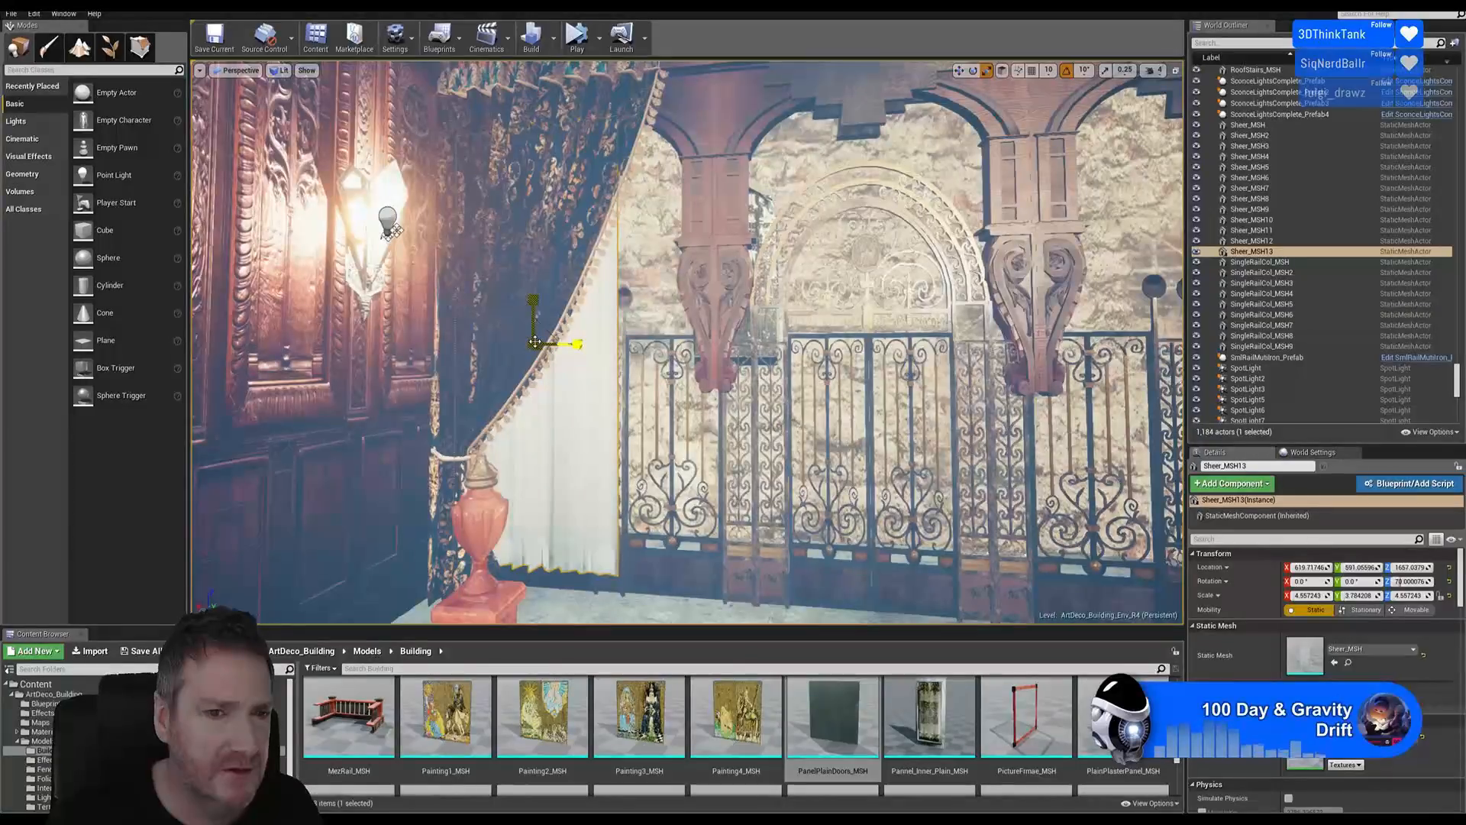
{"action": "left_click_drag", "start_coordinate": [534, 327], "coordinate": [534, 317]}
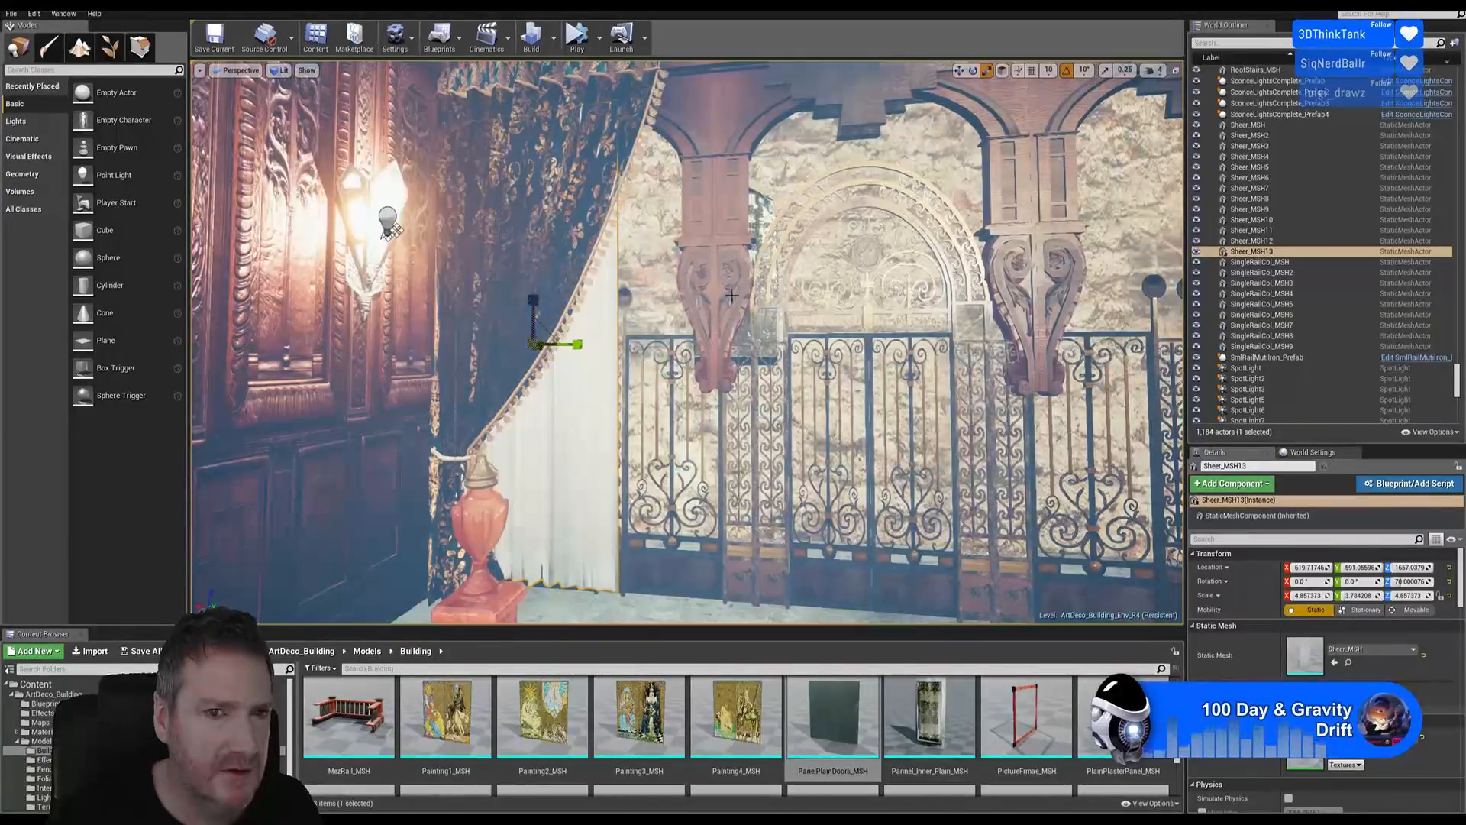
Raise the sheer panel to about Z 1679.9 and enlarge it in all directions to about 5.27, 4.20 and 5.27
{"action": "right_click_drag", "start_coordinate": [732, 295], "coordinate": [715, 280]}
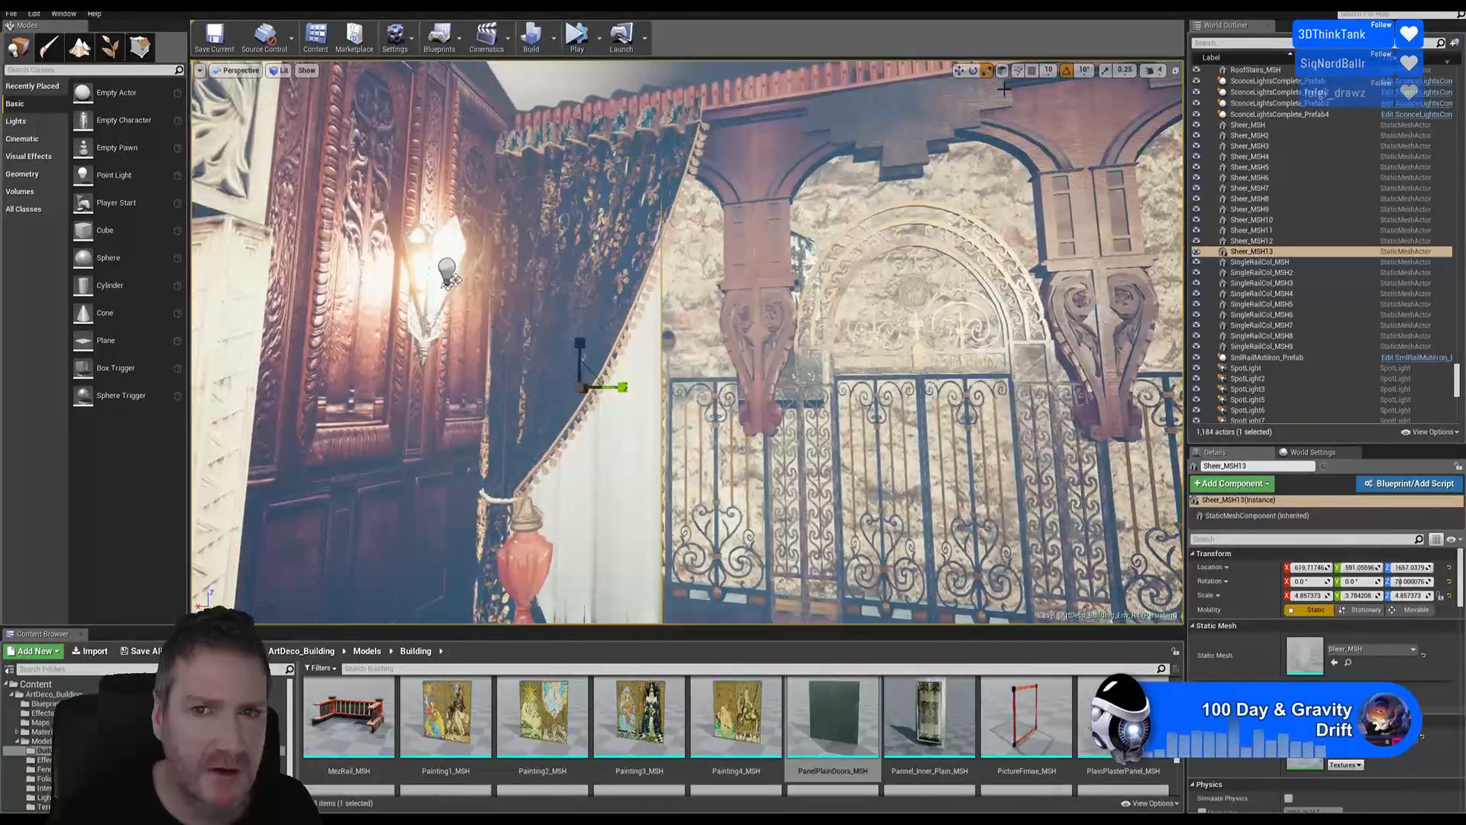
{"action": "left_click", "coordinate": [958, 70]}
{"action": "left_click_drag", "start_coordinate": [582, 348], "coordinate": [579, 353]}
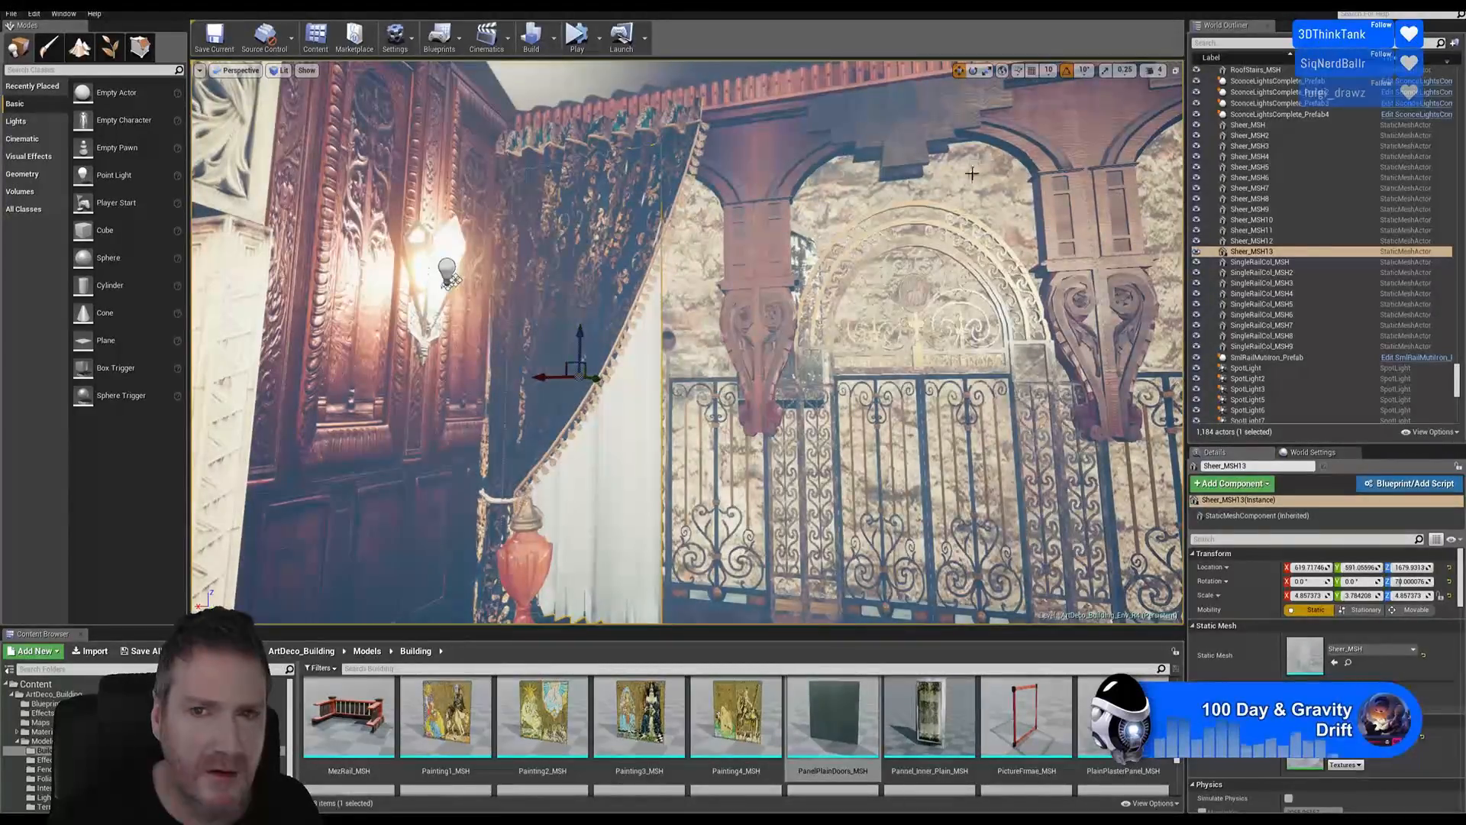
{"action": "left_click", "coordinate": [986, 70]}
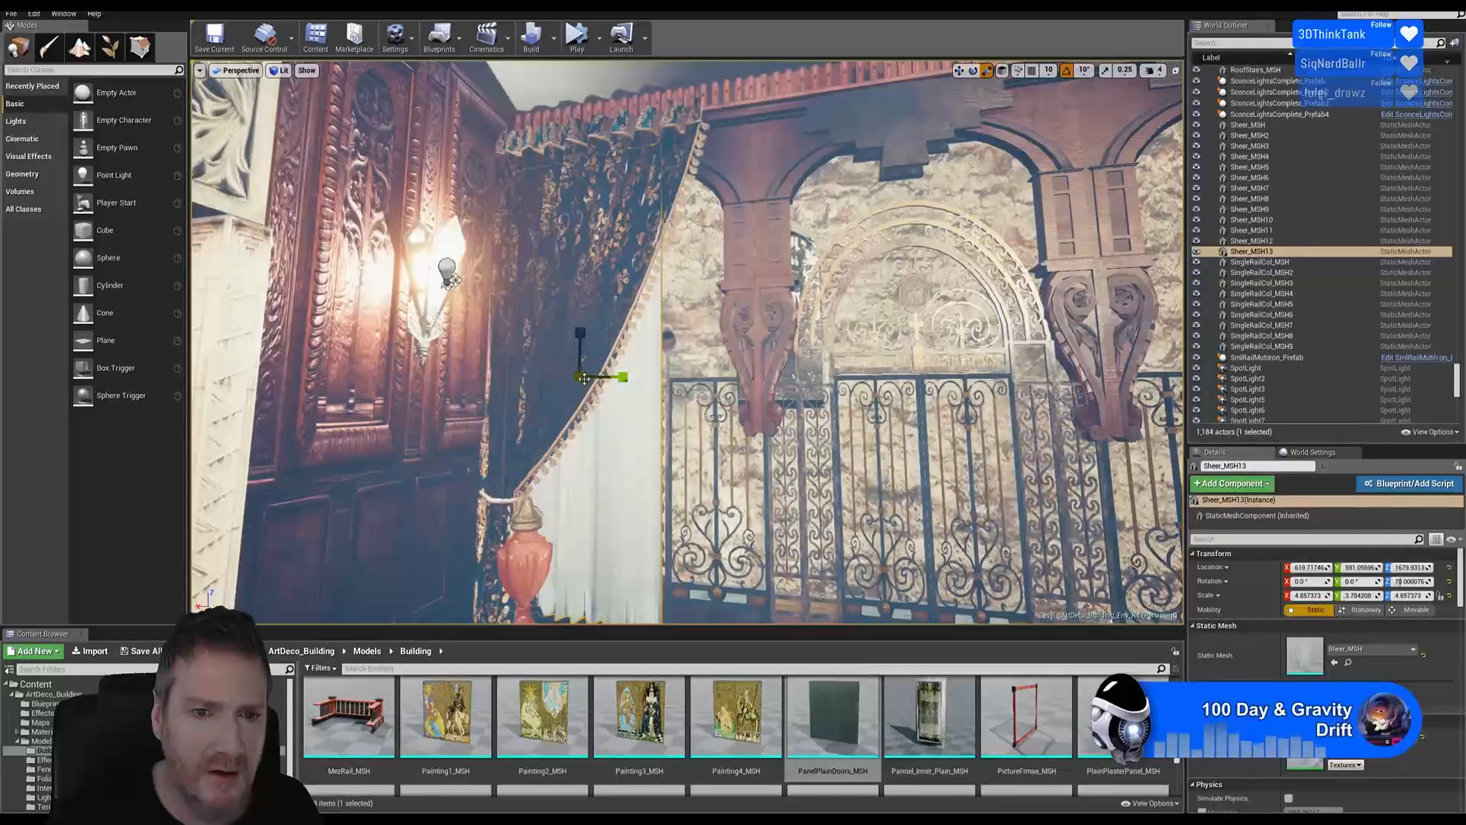
{"action": "left_click_drag", "start_coordinate": [580, 377], "coordinate": [590, 376]}
Check the sheer's hem and upper edge against the curtain, reselect the sheer panel and nudge it up to about Z 1680.5
{"action": "key", "text": "s"}
{"action": "right_click_drag", "start_coordinate": [761, 438], "coordinate": [733, 585]}
{"action": "key", "text": "w"}
{"action": "key", "text": "q"}
{"action": "key", "text": "e"}
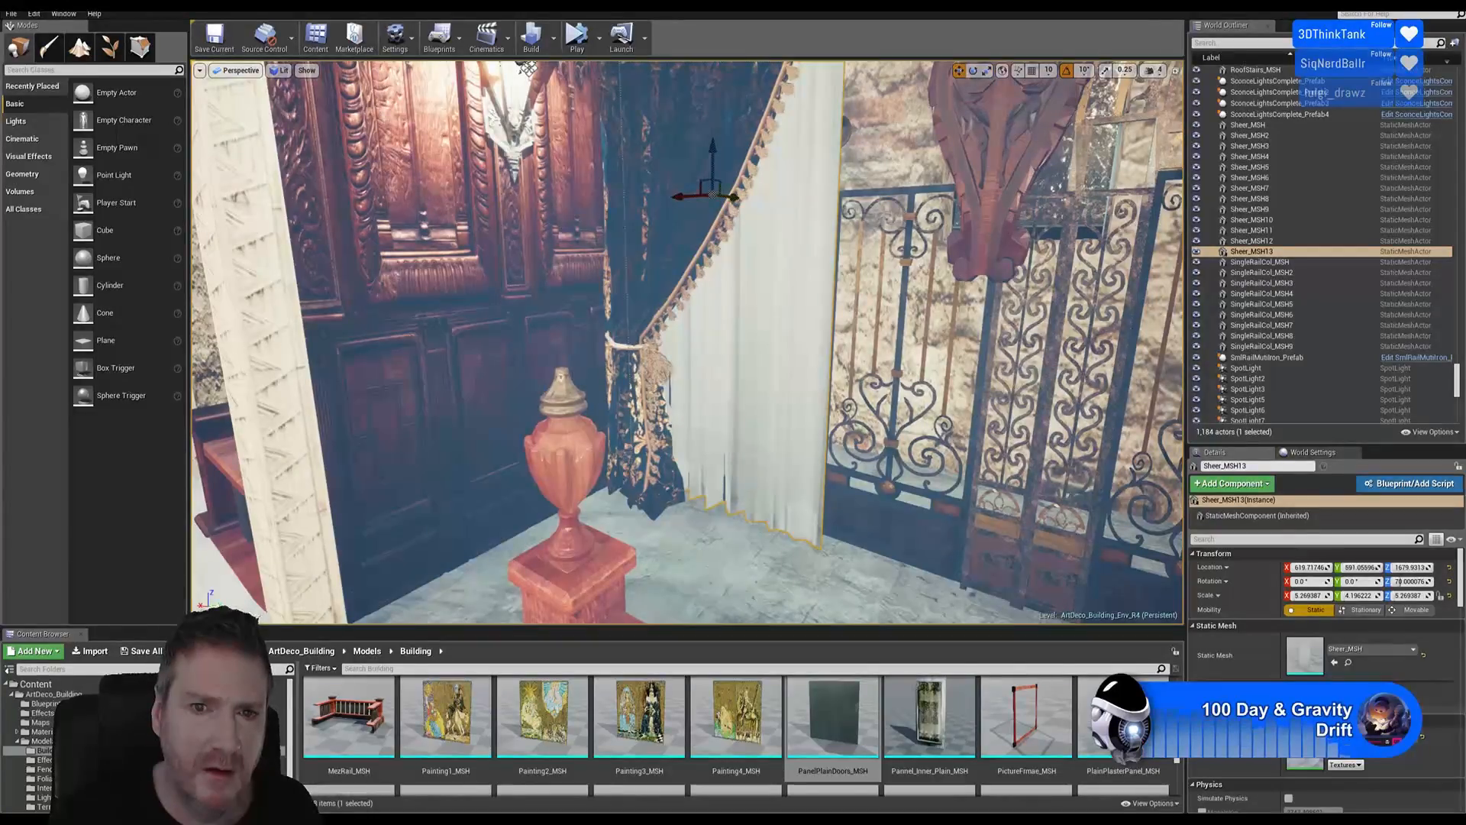
{"action": "left_click", "coordinate": [723, 151]}
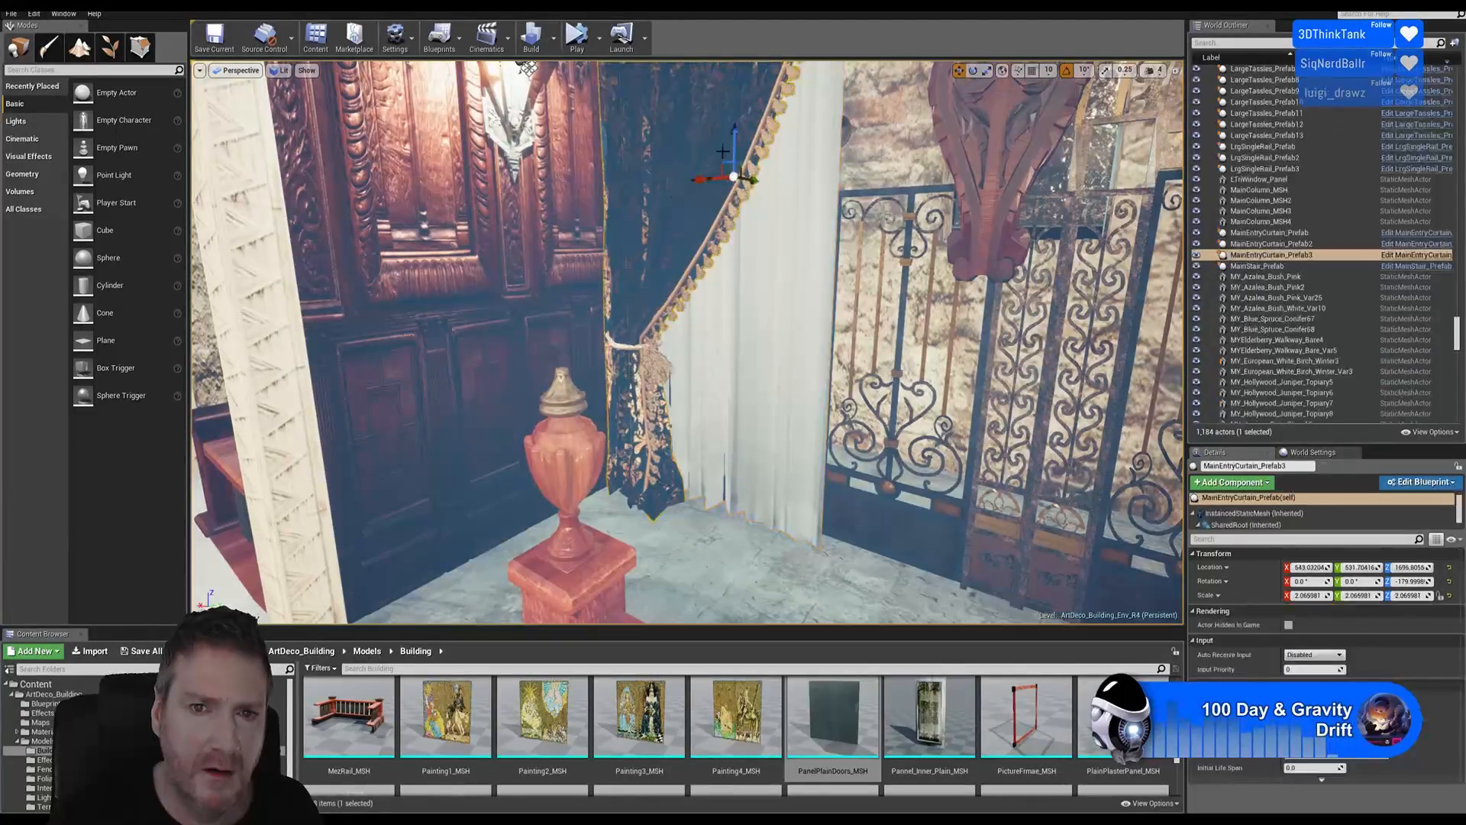
{"action": "left_click", "coordinate": [774, 231]}
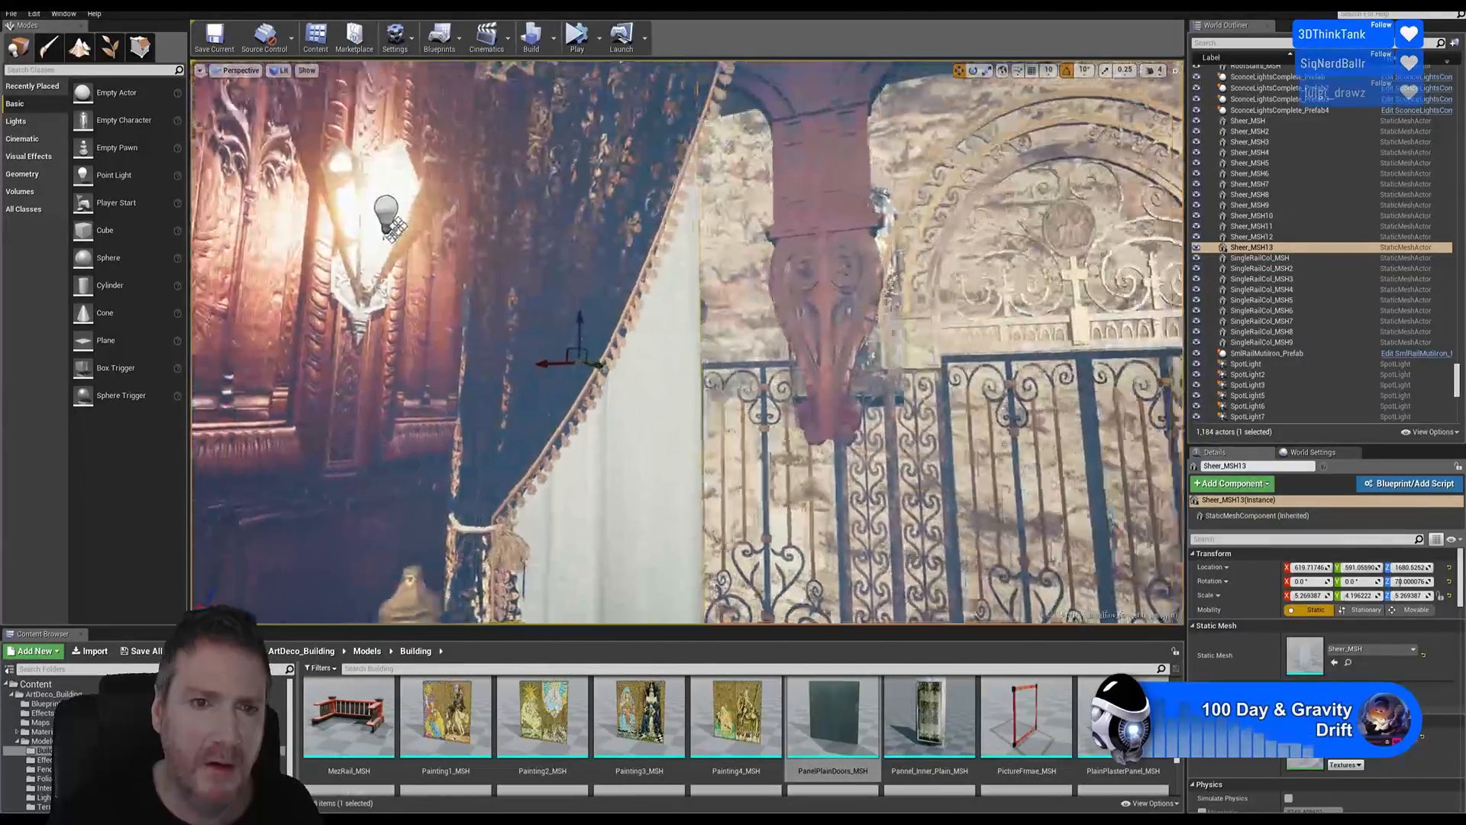
{"action": "right_click_drag", "start_coordinate": [774, 231], "coordinate": [898, 191]}
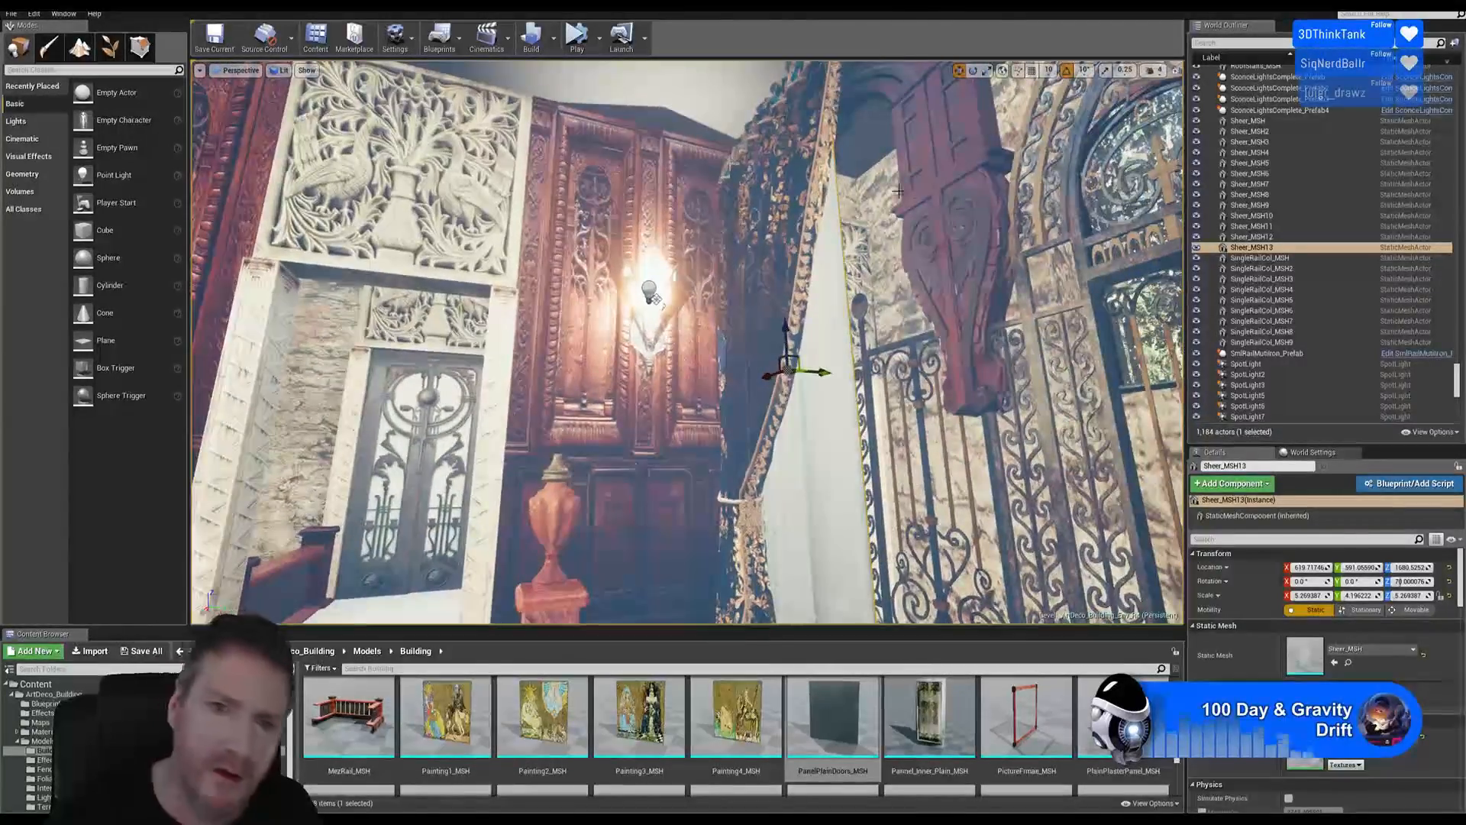
Select the mezzanine curtain with its tie and tassel, nudge them to put the curtain at about Y 532.1, and clear the selection
{"action": "left_click", "coordinate": [805, 546]}
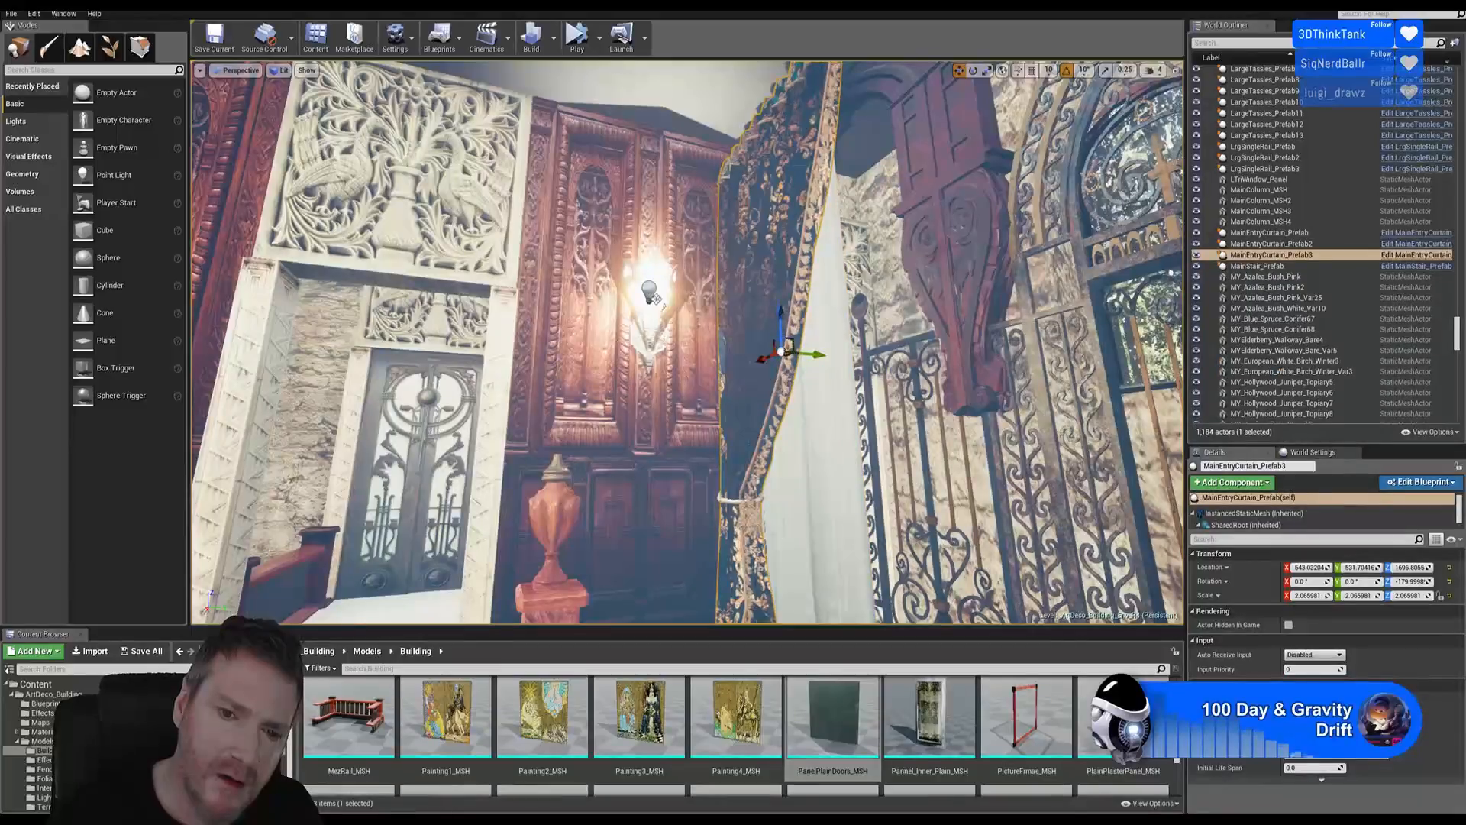
{"action": "mouse_move", "coordinate": [805, 545]}
{"action": "right_mouse_down"}
{"action": "mouse_move", "coordinate": [840, 556]}
{"action": "mouse_move", "coordinate": [805, 570]}
{"action": "right_mouse_up"}
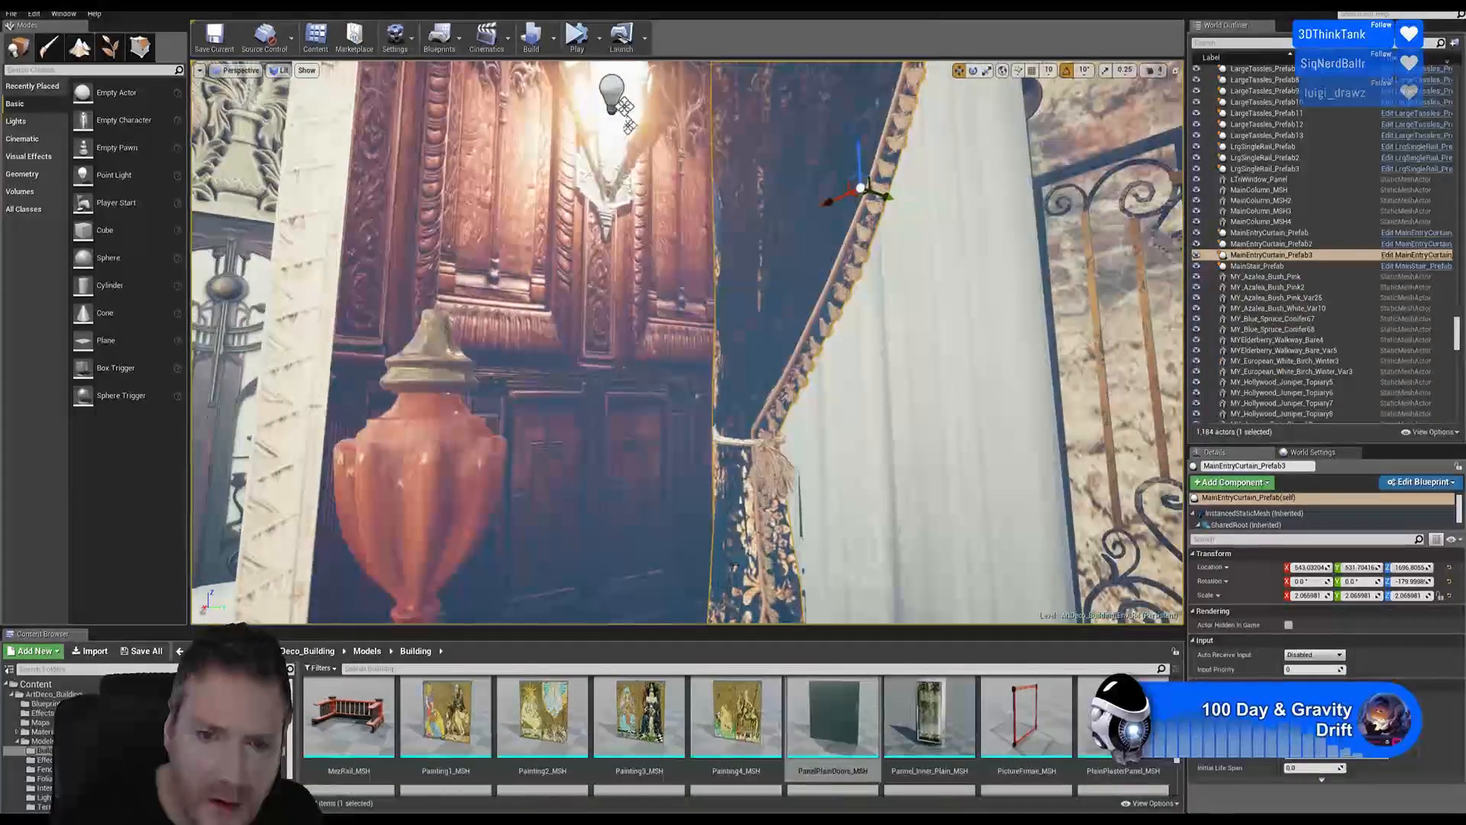
{"action": "left_click", "coordinate": [744, 442], "text": "ctrl"}
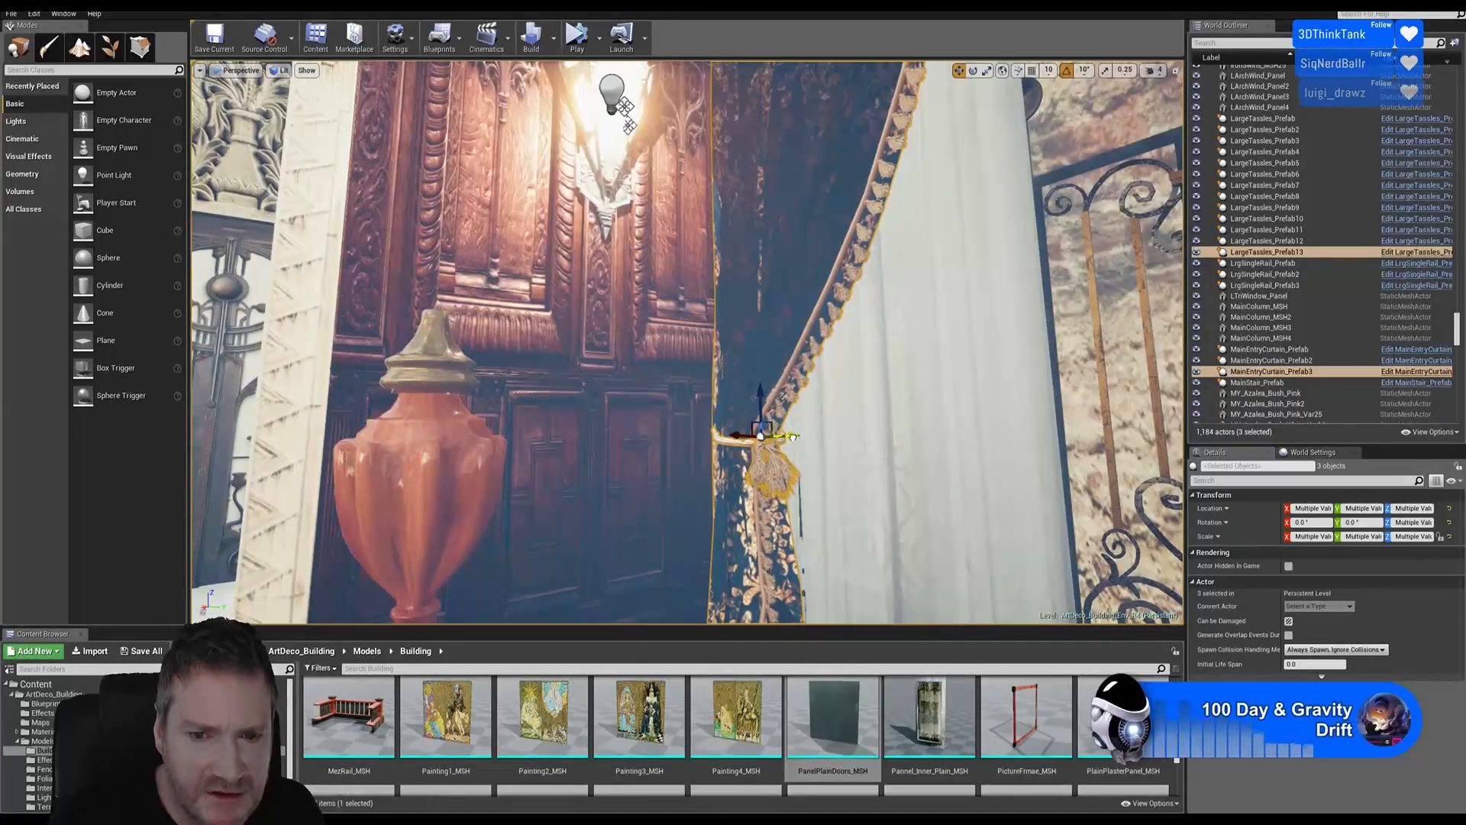
{"action": "left_click_drag", "start_coordinate": [794, 436], "coordinate": [791, 438]}
{"action": "key", "text": "Escape"}
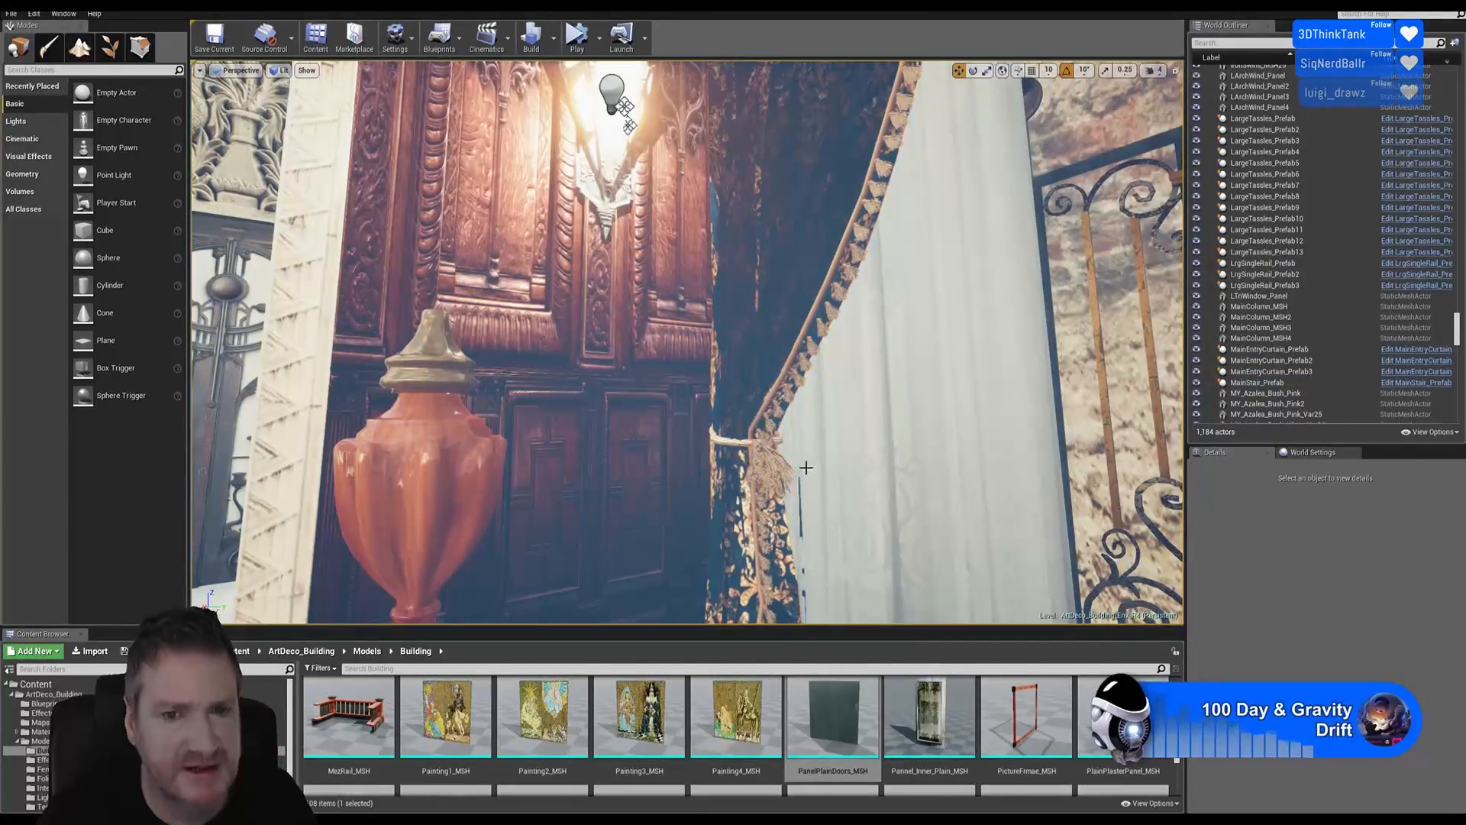
Select the mezzanine curtain, tie, tassel and sheer, duplicate them, and slide the copy along the iron screens away from the wood-panelled wall
{"action": "right_click_drag", "start_coordinate": [750, 495], "coordinate": [802, 530]}
{"action": "key", "text": "s"}
{"action": "key", "text": "w"}
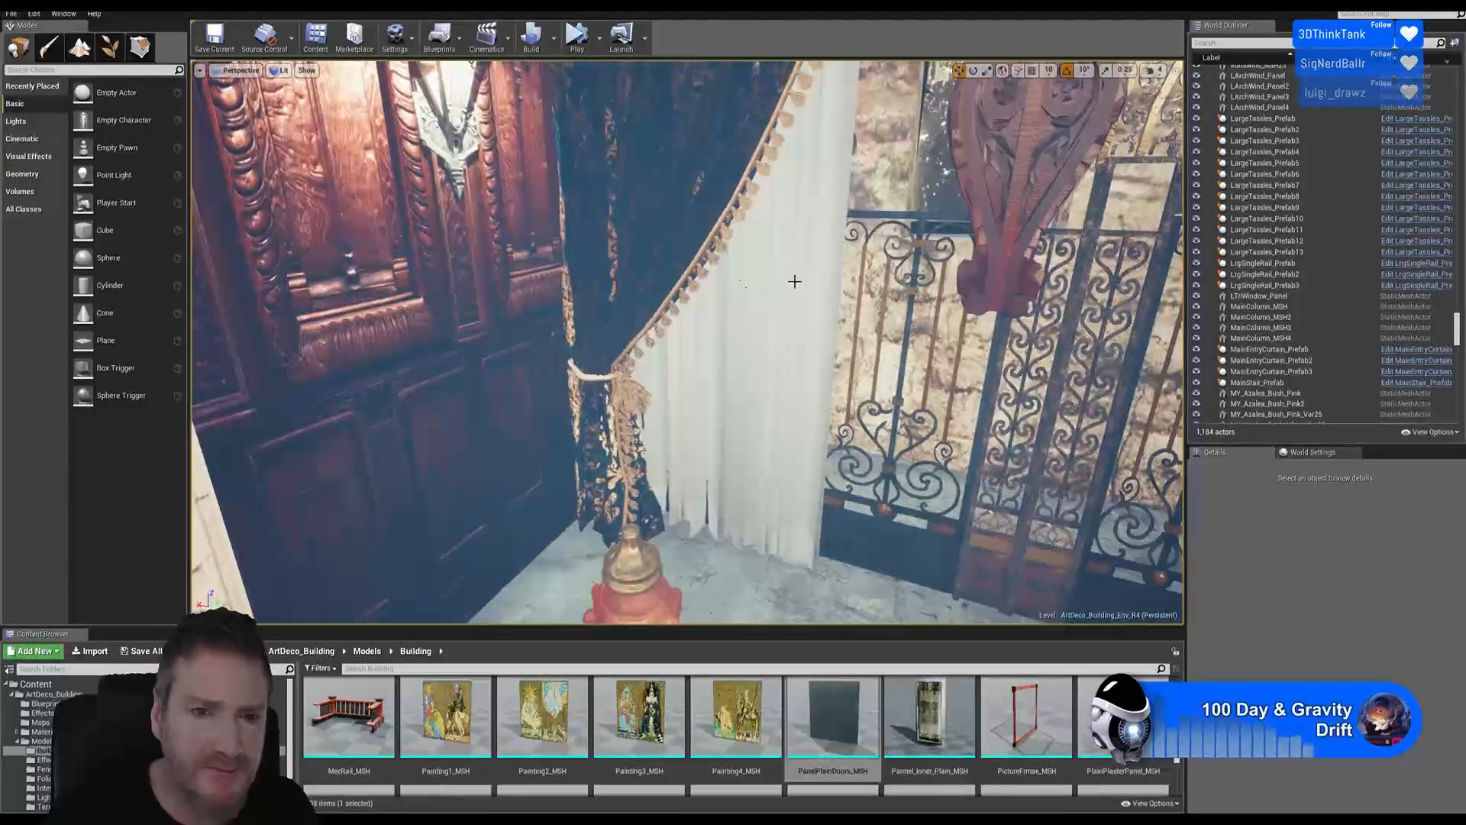
{"action": "left_click", "coordinate": [637, 253]}
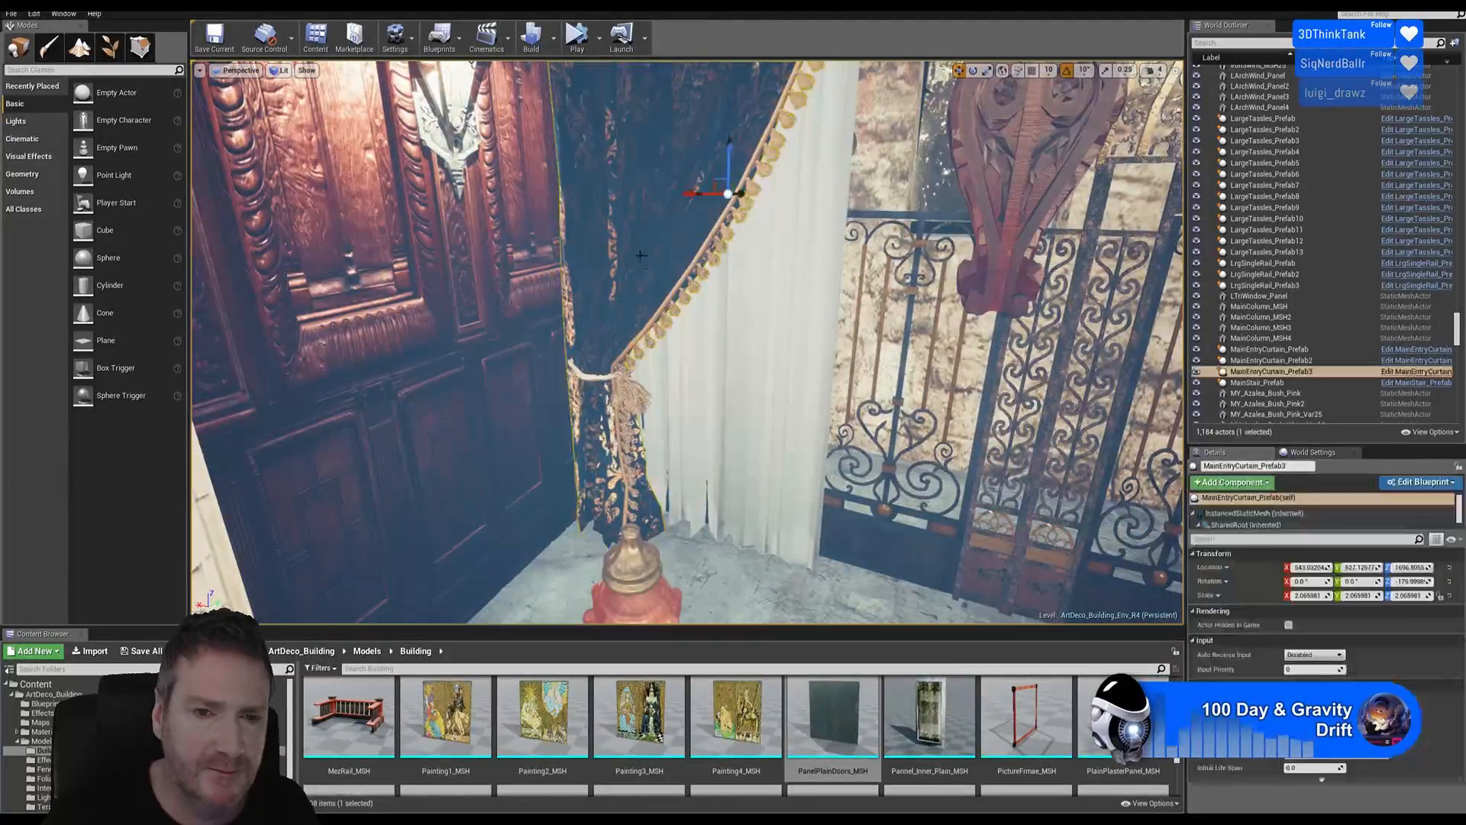
{"action": "left_click", "coordinate": [600, 377], "text": "ctrl"}
{"action": "left_click", "coordinate": [631, 394], "text": "ctrl"}
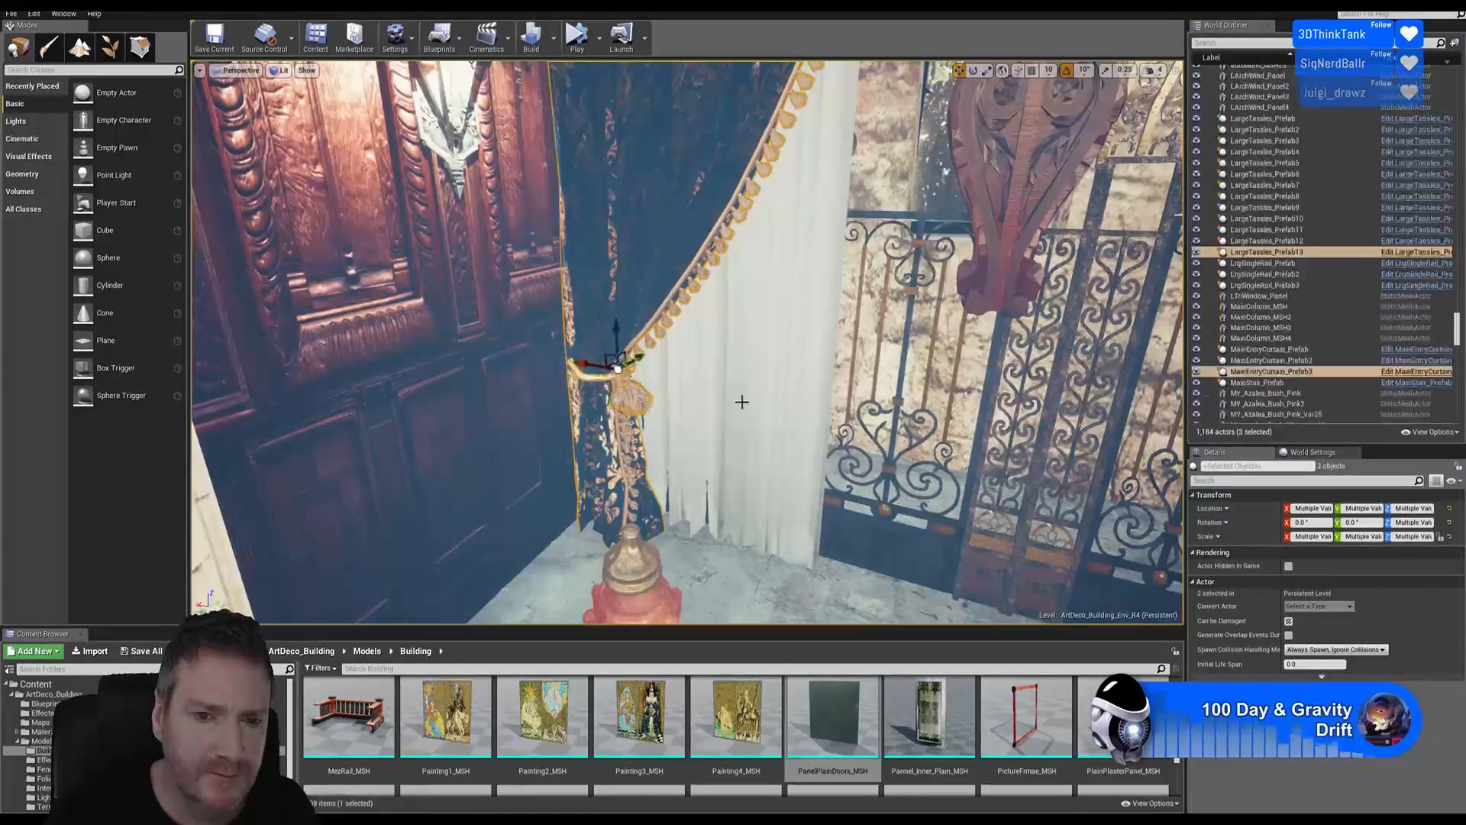
{"action": "left_click", "coordinate": [785, 264], "text": "ctrl"}
{"action": "right_click", "coordinate": [783, 259]}
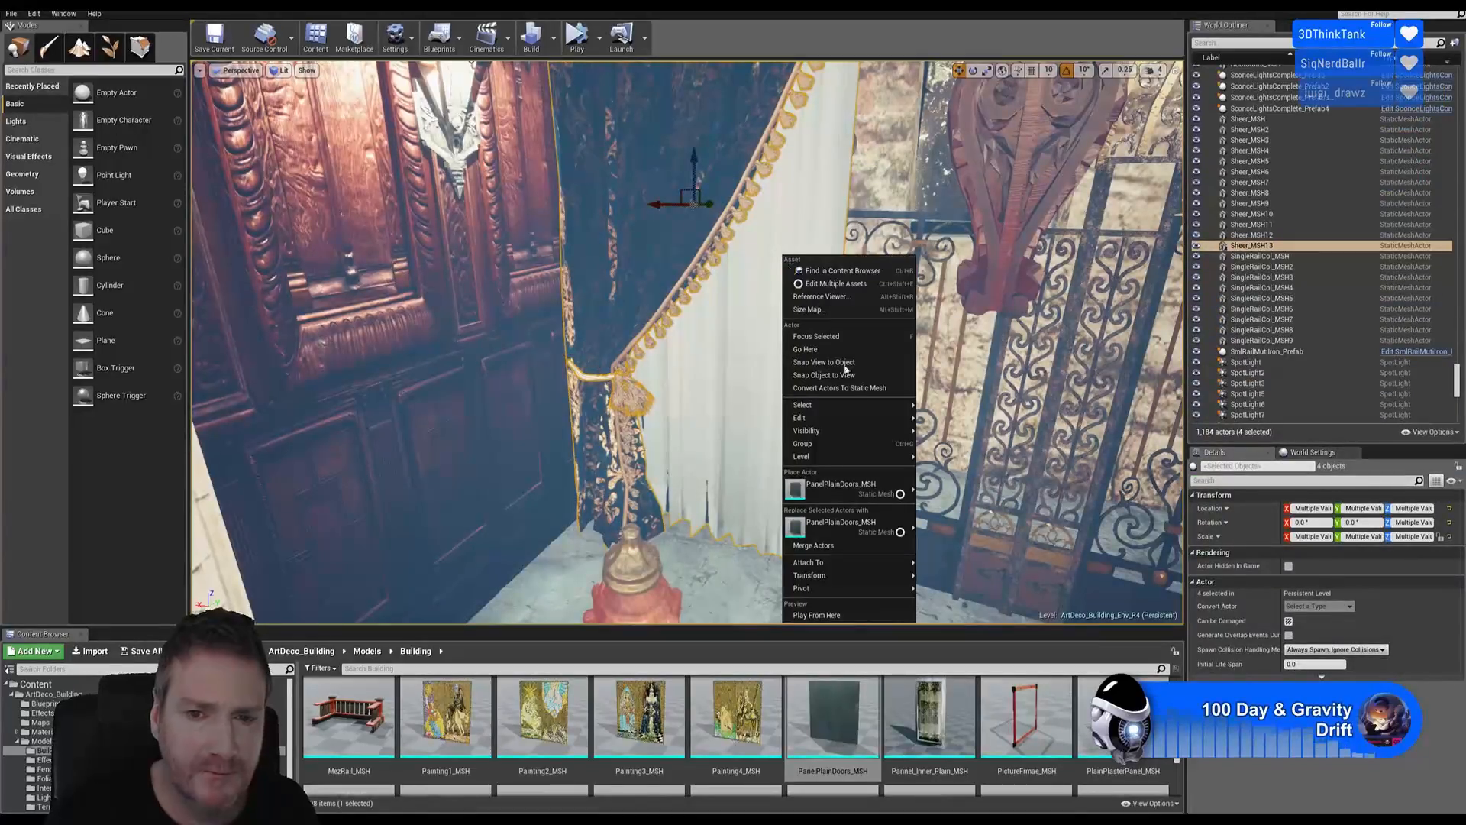
{"action": "mouse_move", "coordinate": [846, 424]}
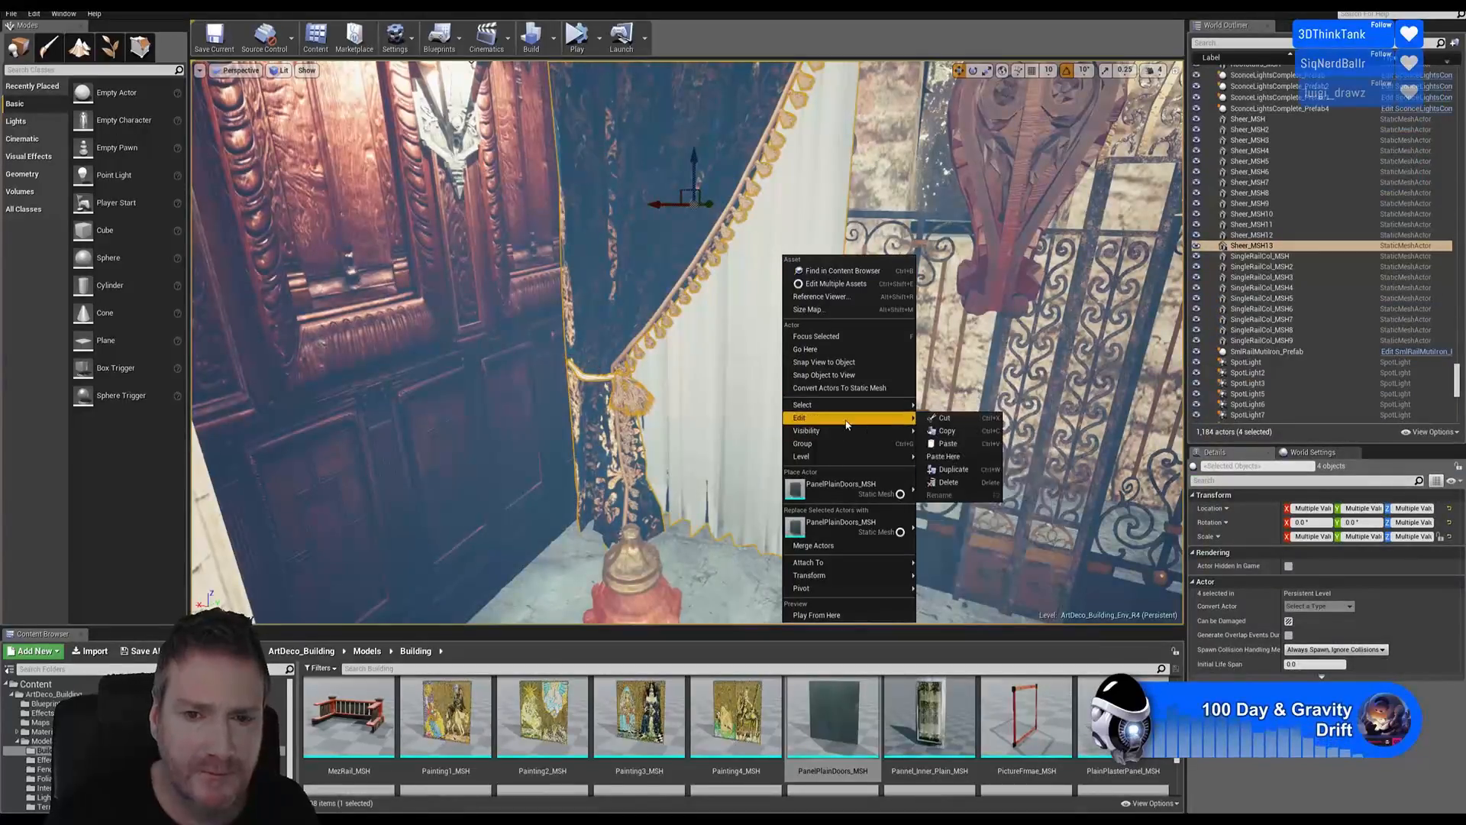
{"action": "left_click", "coordinate": [953, 469]}
{"action": "left_click_drag", "start_coordinate": [592, 365], "coordinate": [980, 422]}
{"action": "right_click_drag", "start_coordinate": [727, 297], "coordinate": [775, 296]}
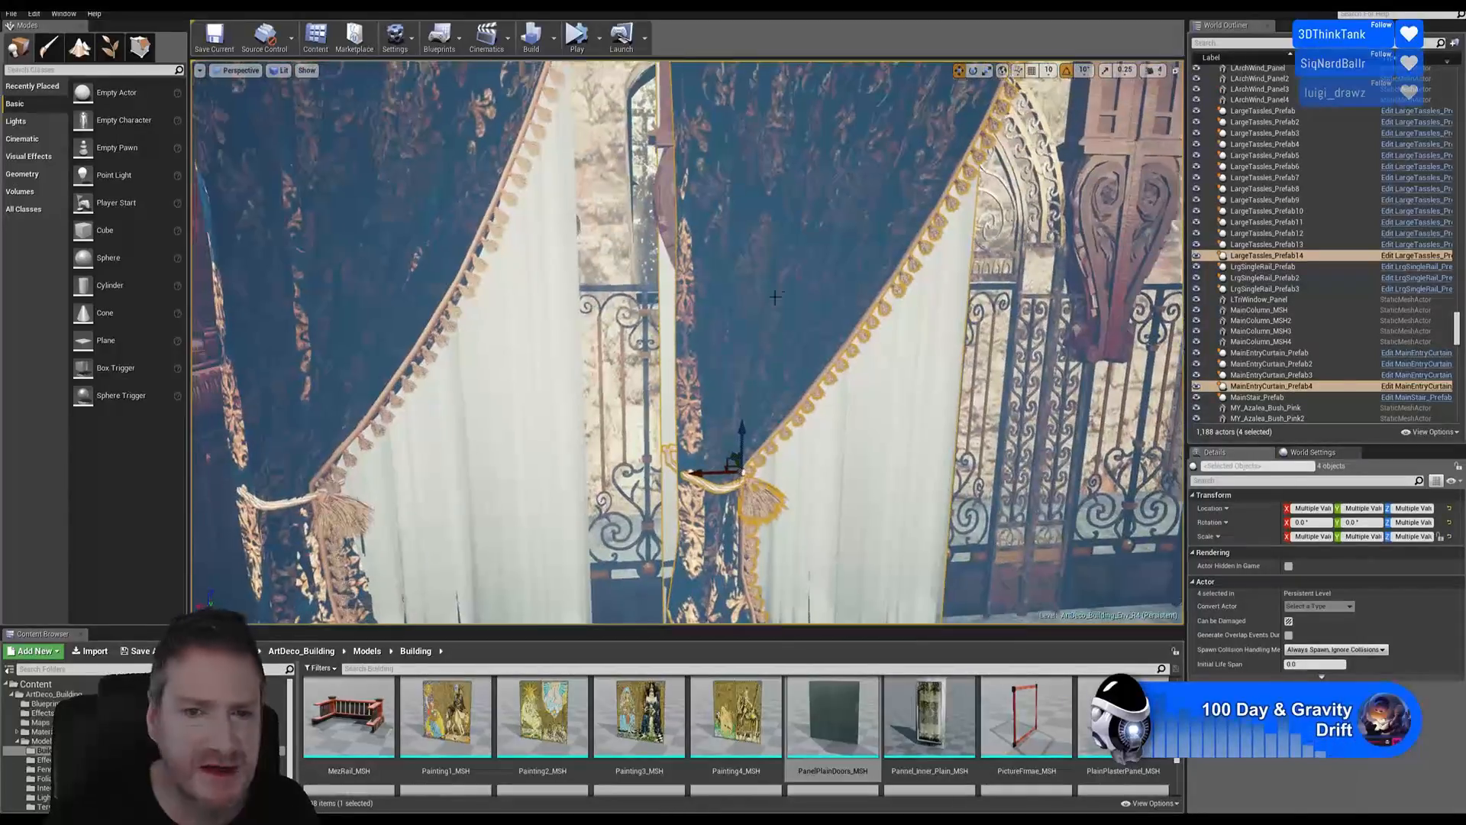
Try mirroring the duplicated curtain set along Y, and undo the mirroring
{"action": "right_click", "coordinate": [778, 258]}
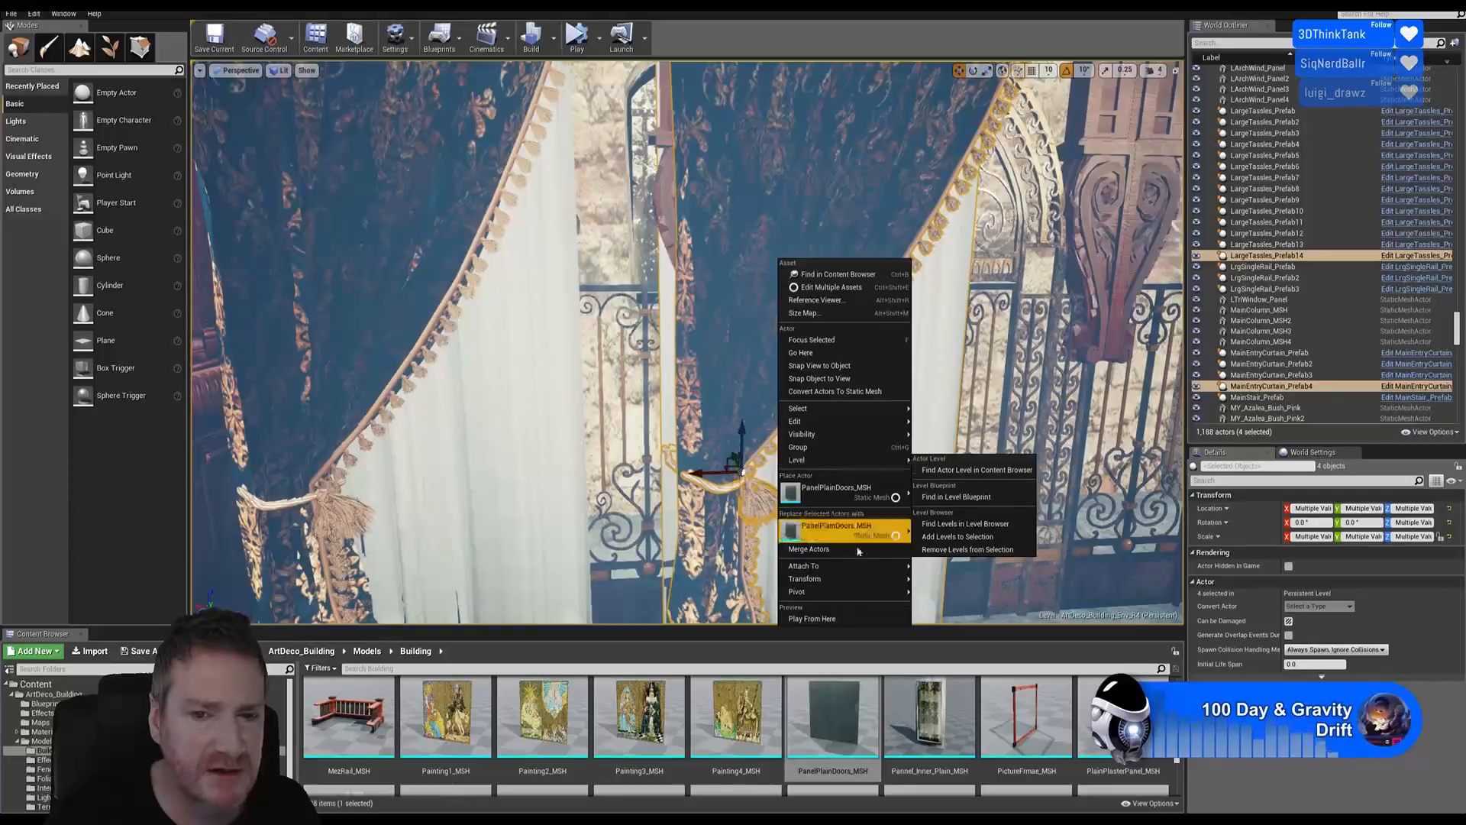
{"action": "mouse_move", "coordinate": [871, 580]}
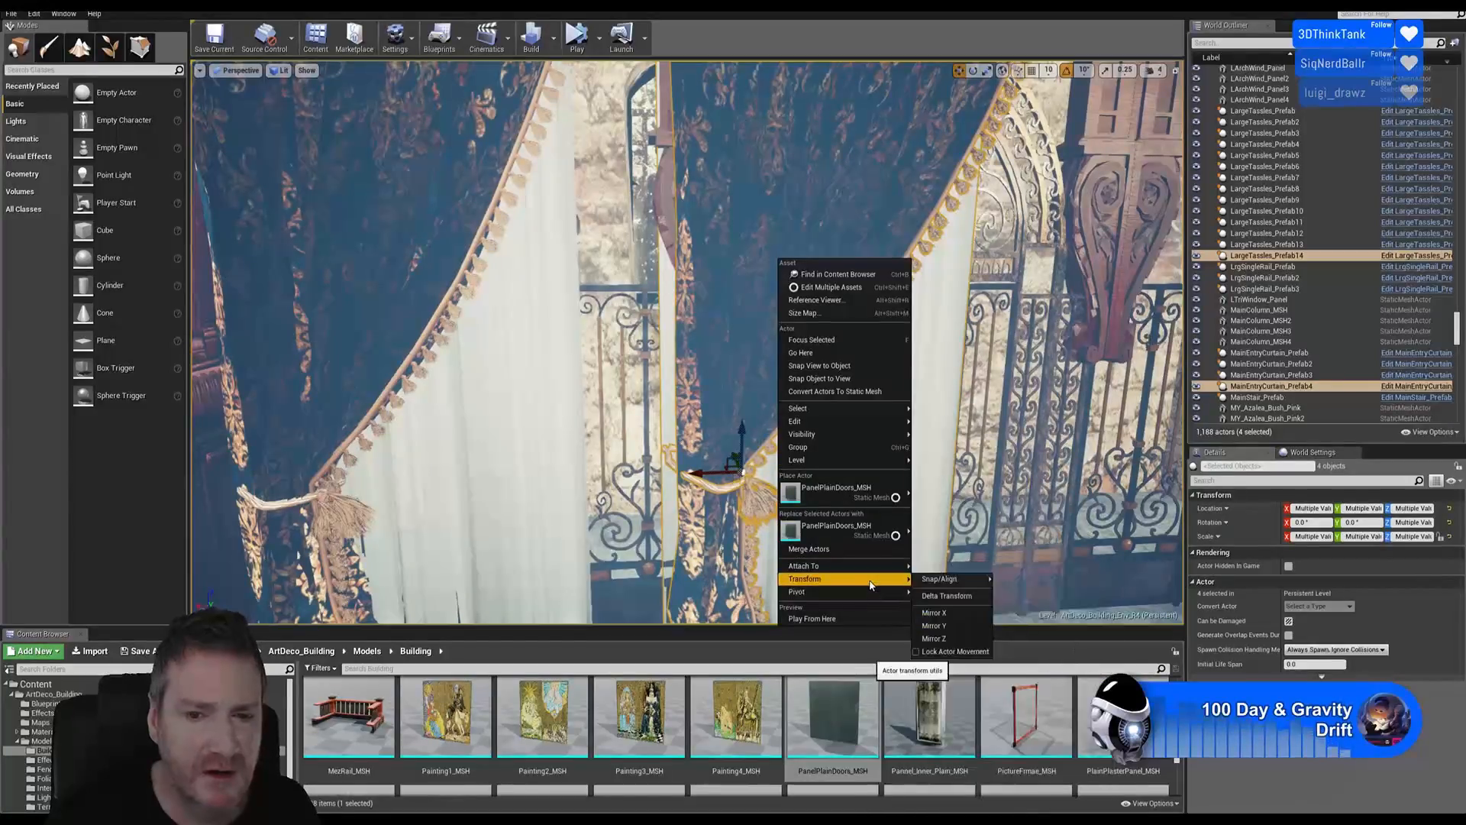
{"action": "left_click", "coordinate": [935, 626]}
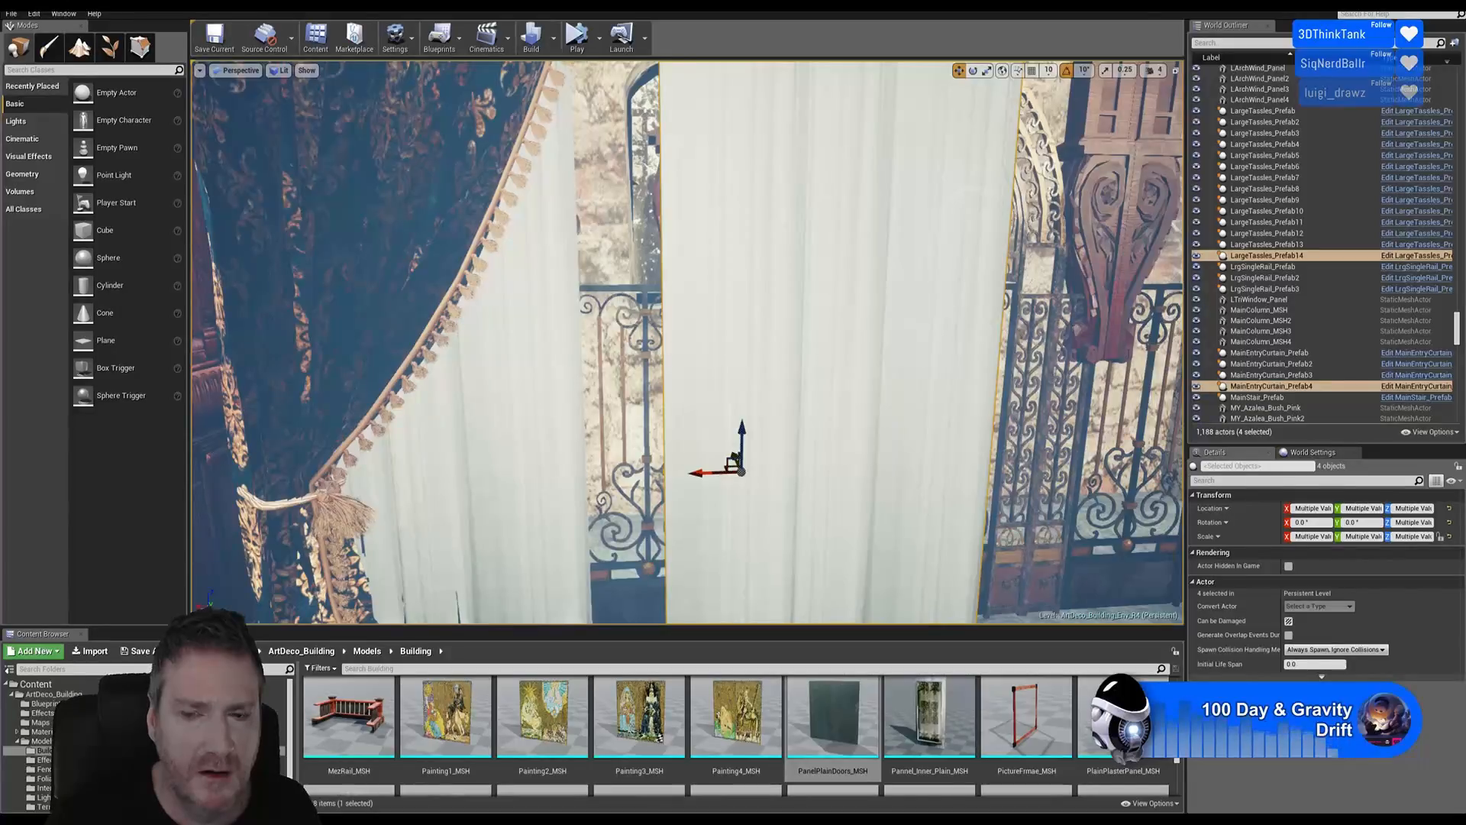
{"action": "right_click_drag", "start_coordinate": [687, 344], "coordinate": [825, 357]}
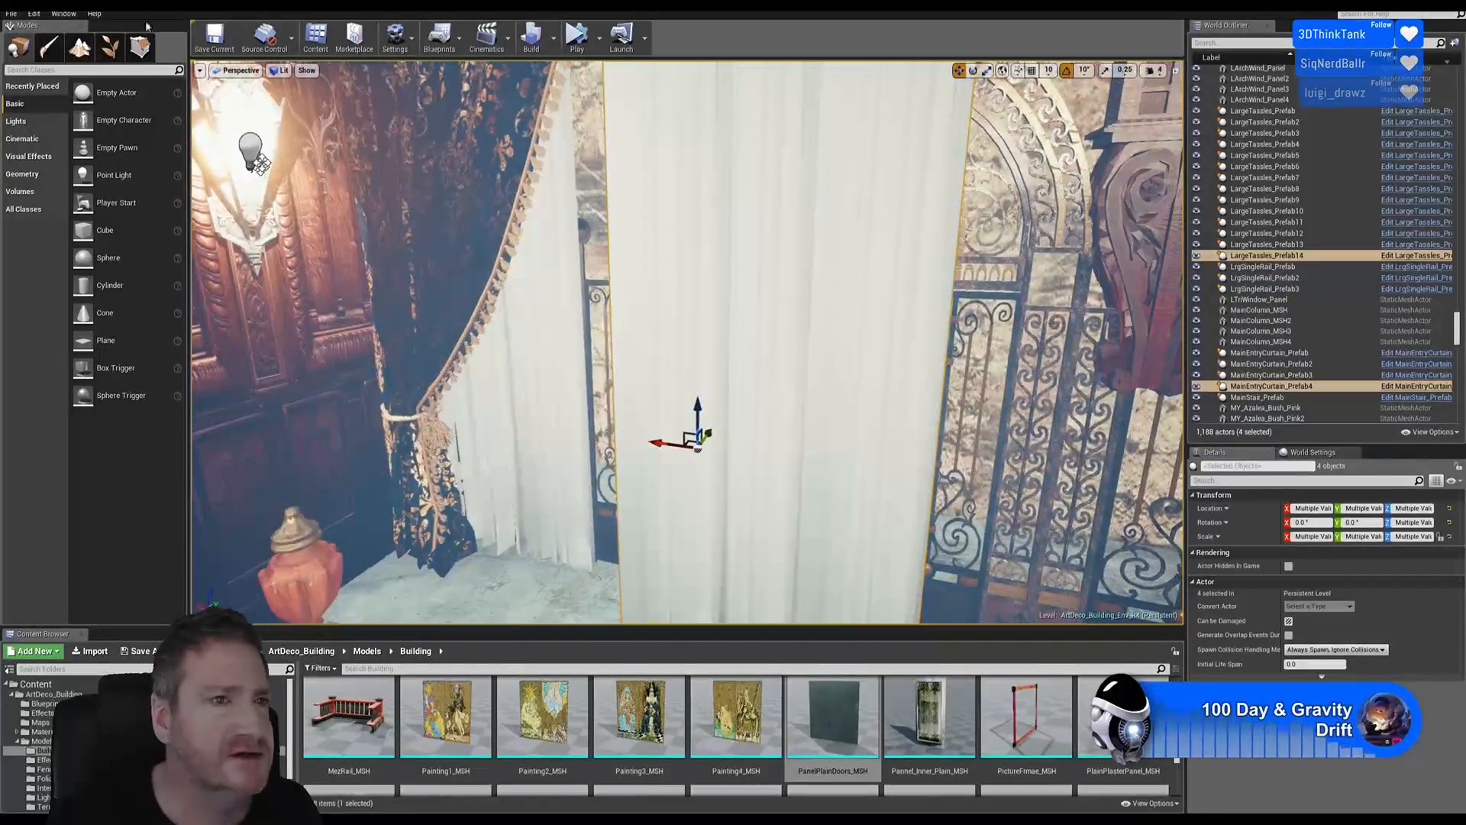
{"action": "left_click", "coordinate": [34, 13]}
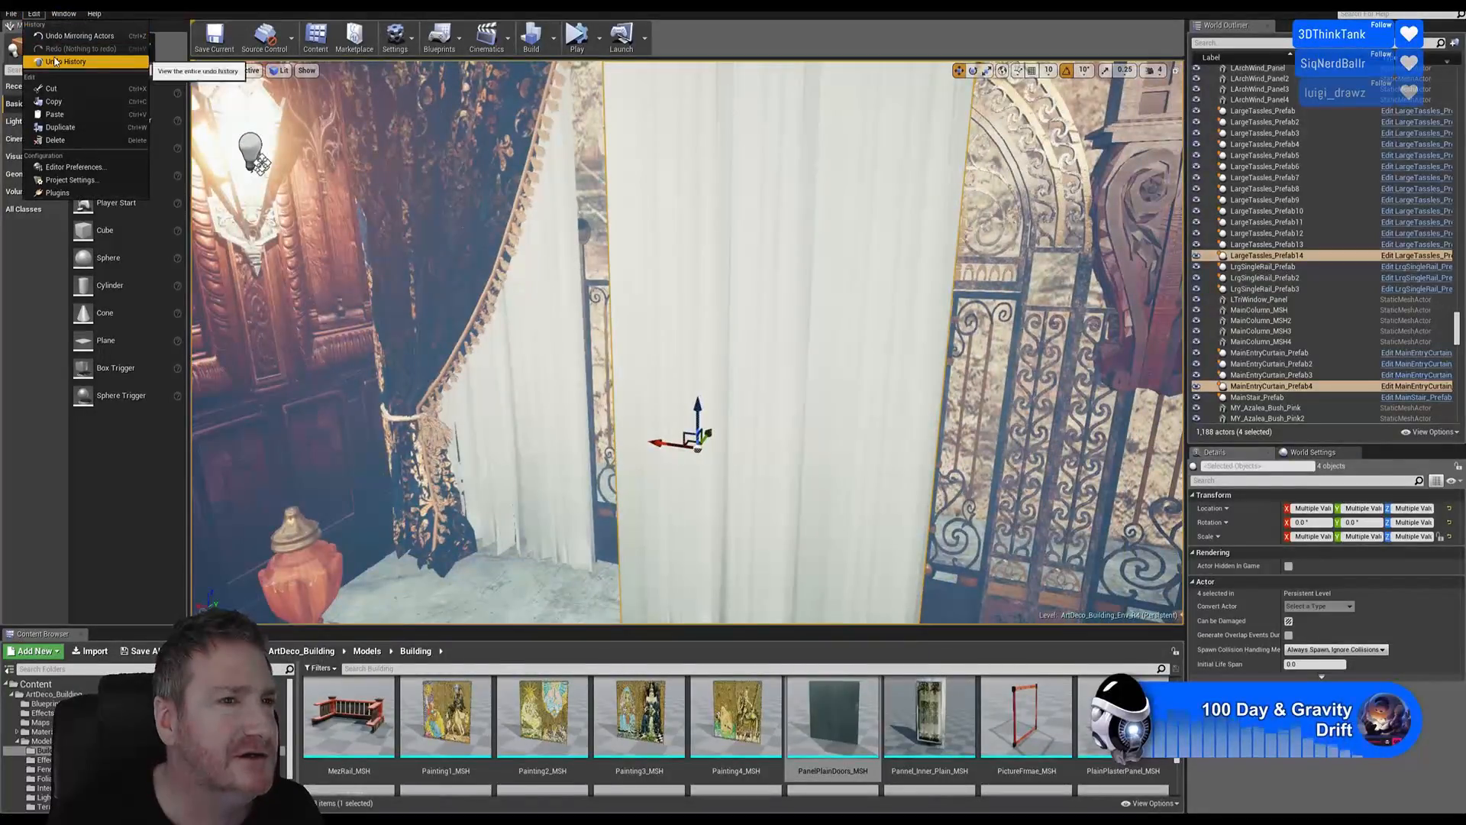
{"action": "left_click", "coordinate": [77, 36]}
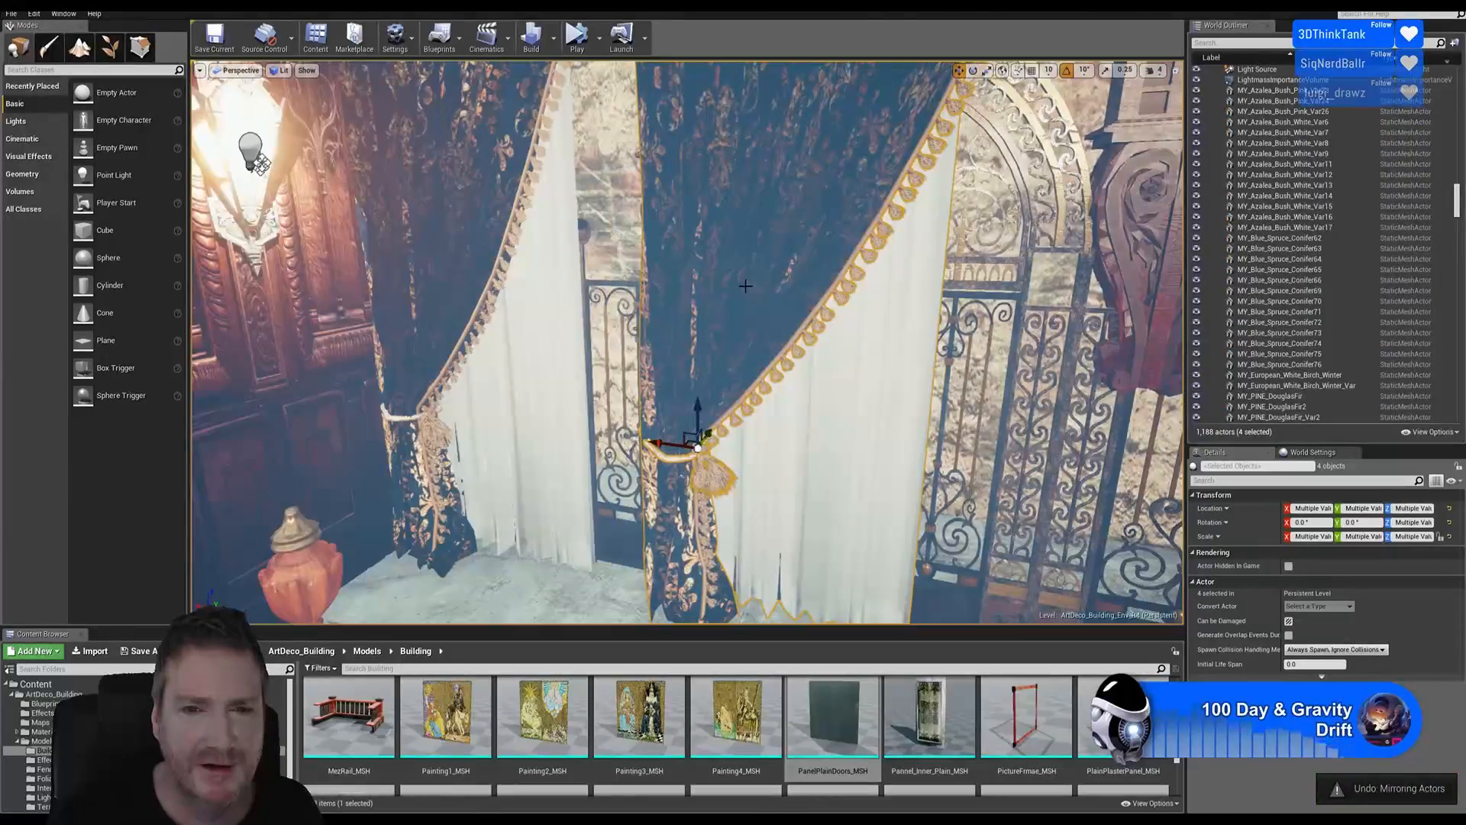
Mirror the duplicated curtain set along X
{"action": "right_click", "coordinate": [745, 285]}
{"action": "mouse_move", "coordinate": [859, 613]}
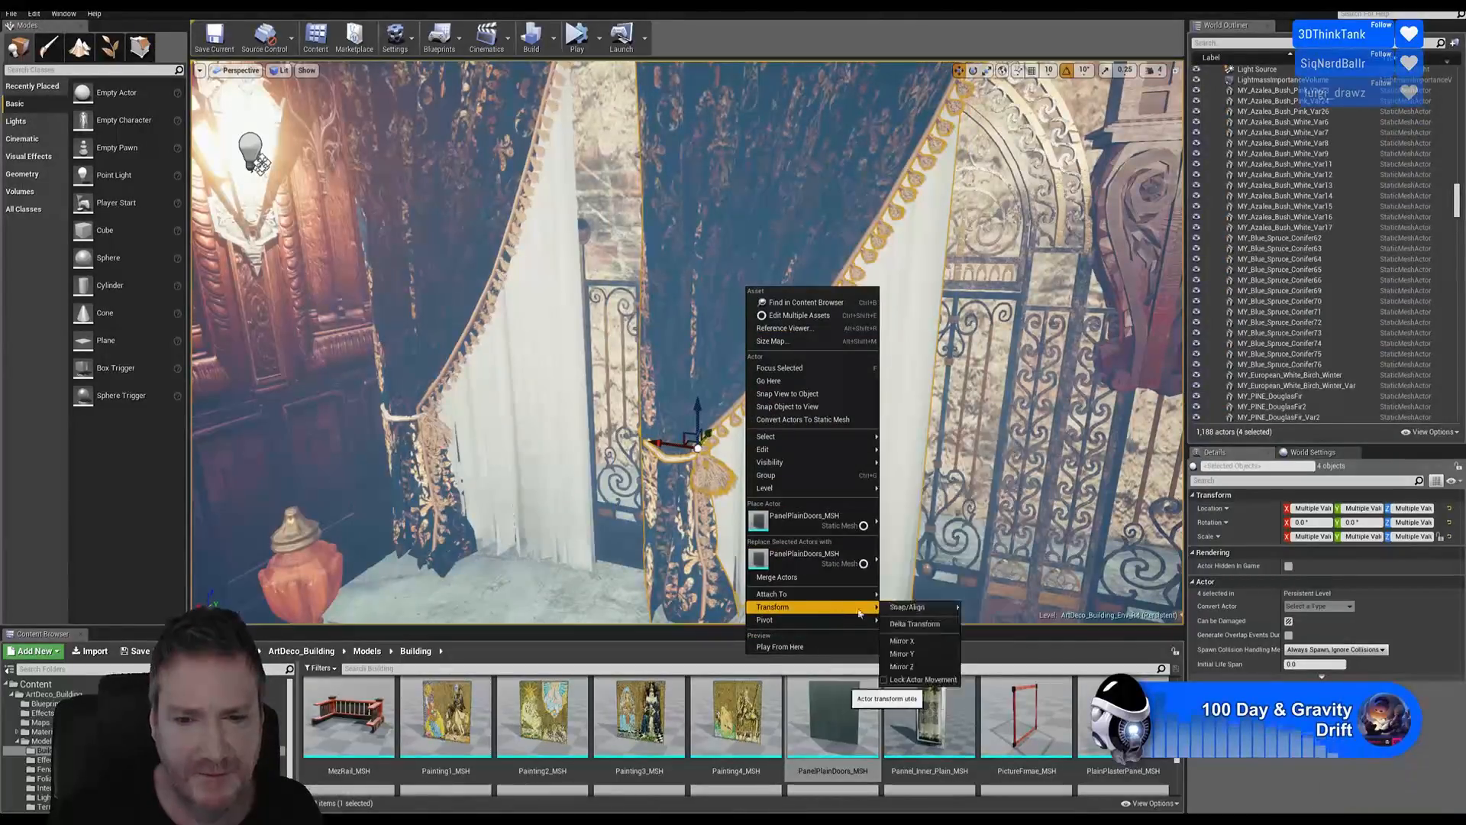
{"action": "left_click", "coordinate": [908, 642]}
{"action": "right_click_drag", "start_coordinate": [760, 491], "coordinate": [772, 491]}
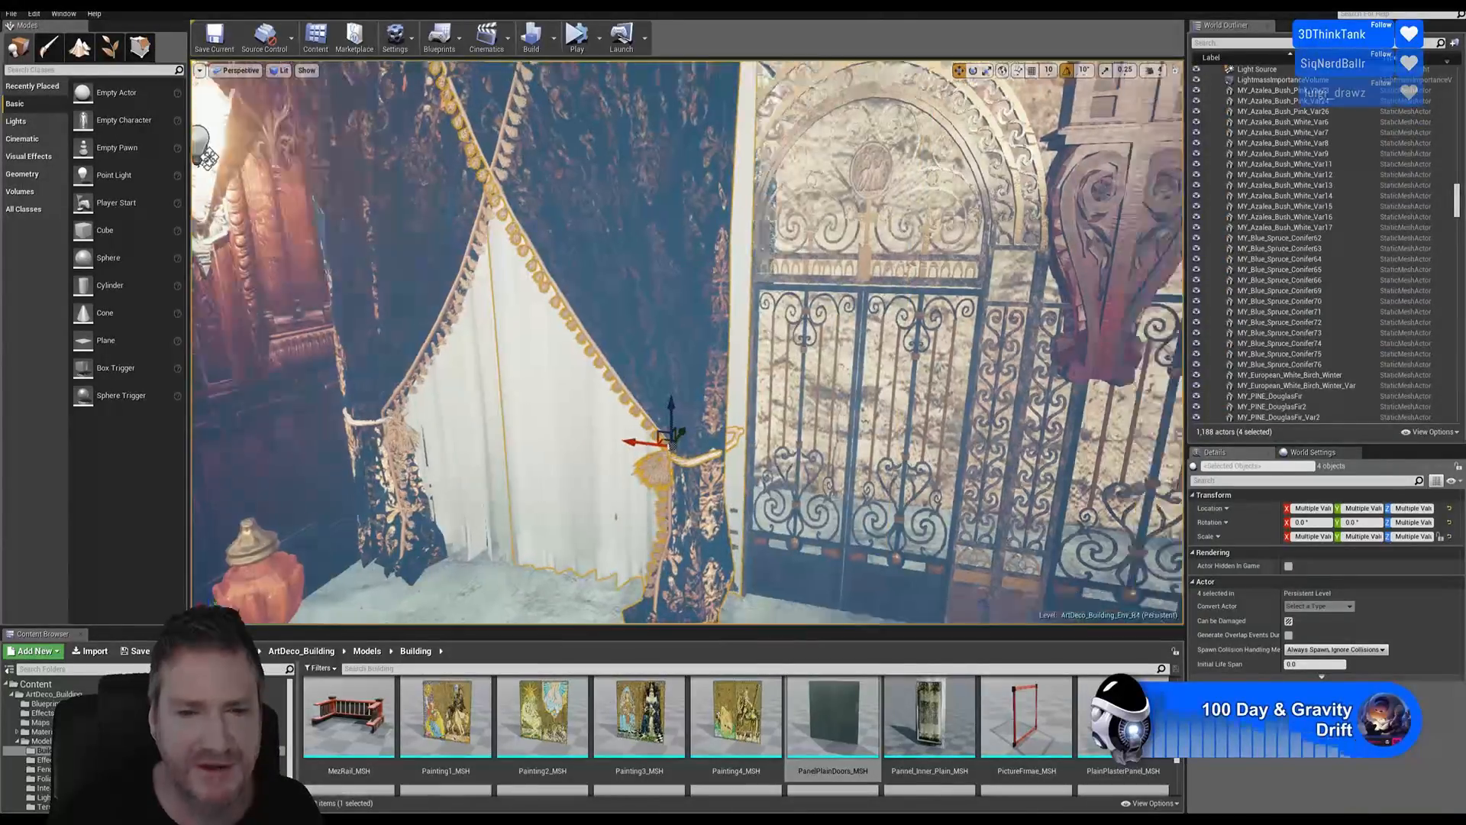
Slide the mirrored curtain set along X to the far end of the iron screens beside the decorative door, and check its fit
{"action": "right_click_drag", "start_coordinate": [549, 517], "coordinate": [615, 462]}
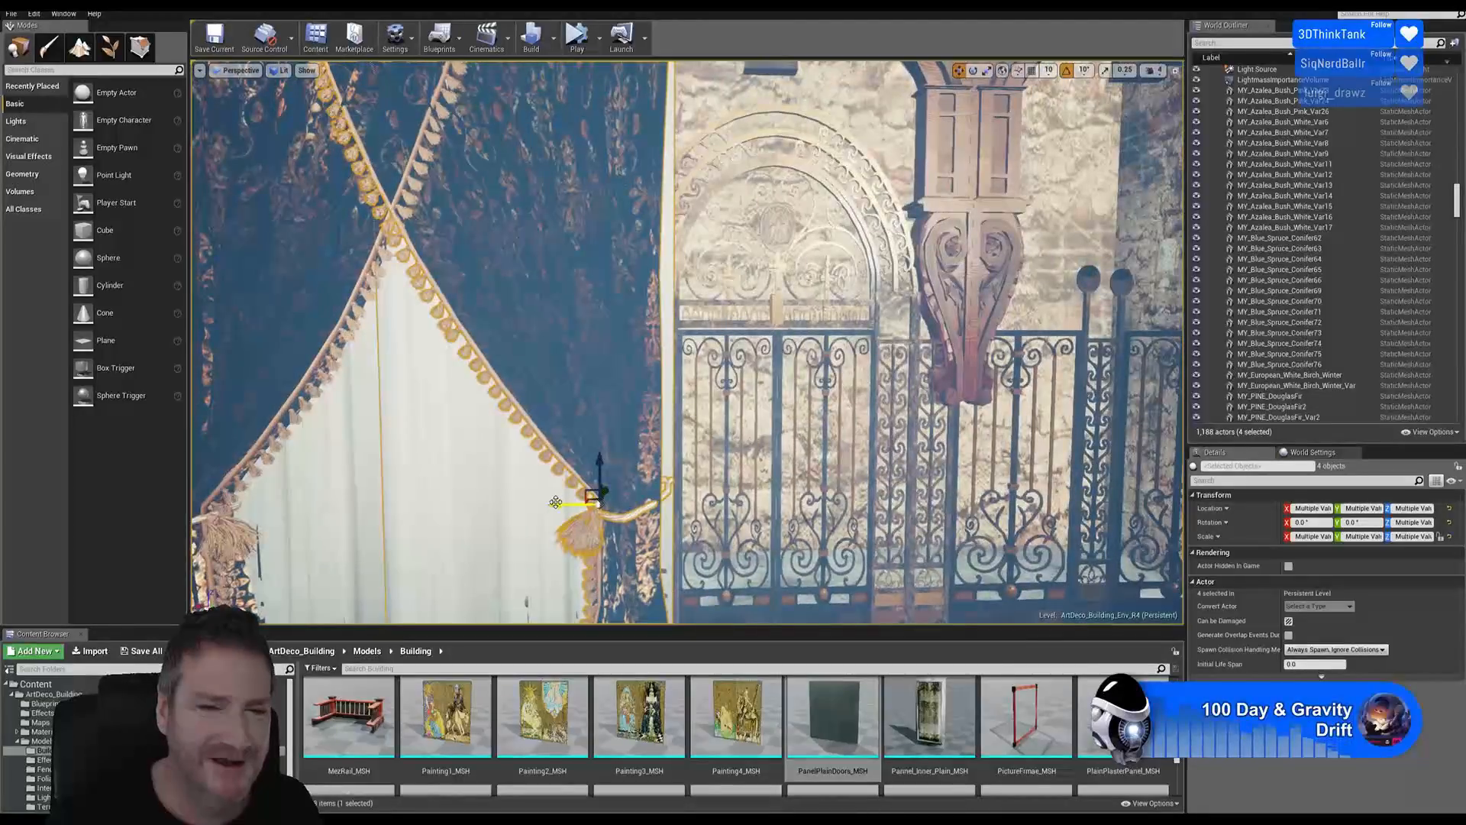
{"action": "left_click_drag", "start_coordinate": [555, 502], "coordinate": [1143, 497]}
{"action": "right_click_drag", "start_coordinate": [748, 494], "coordinate": [758, 496]}
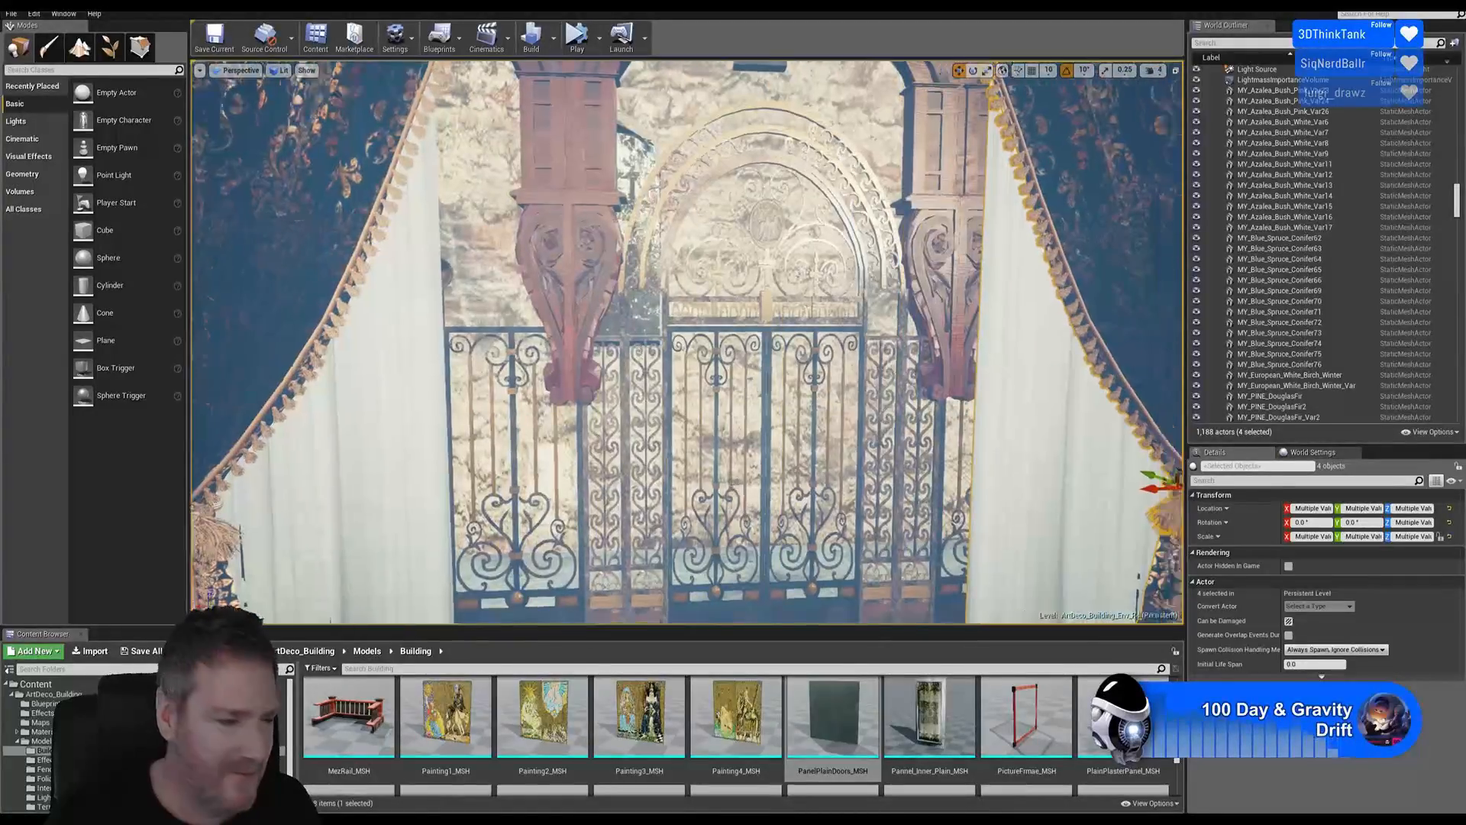
{"action": "mouse_move", "coordinate": [1139, 568]}
{"action": "right_mouse_down"}
{"action": "mouse_move", "coordinate": [1181, 572]}
{"action": "mouse_move", "coordinate": [1151, 567]}
{"action": "right_mouse_up"}
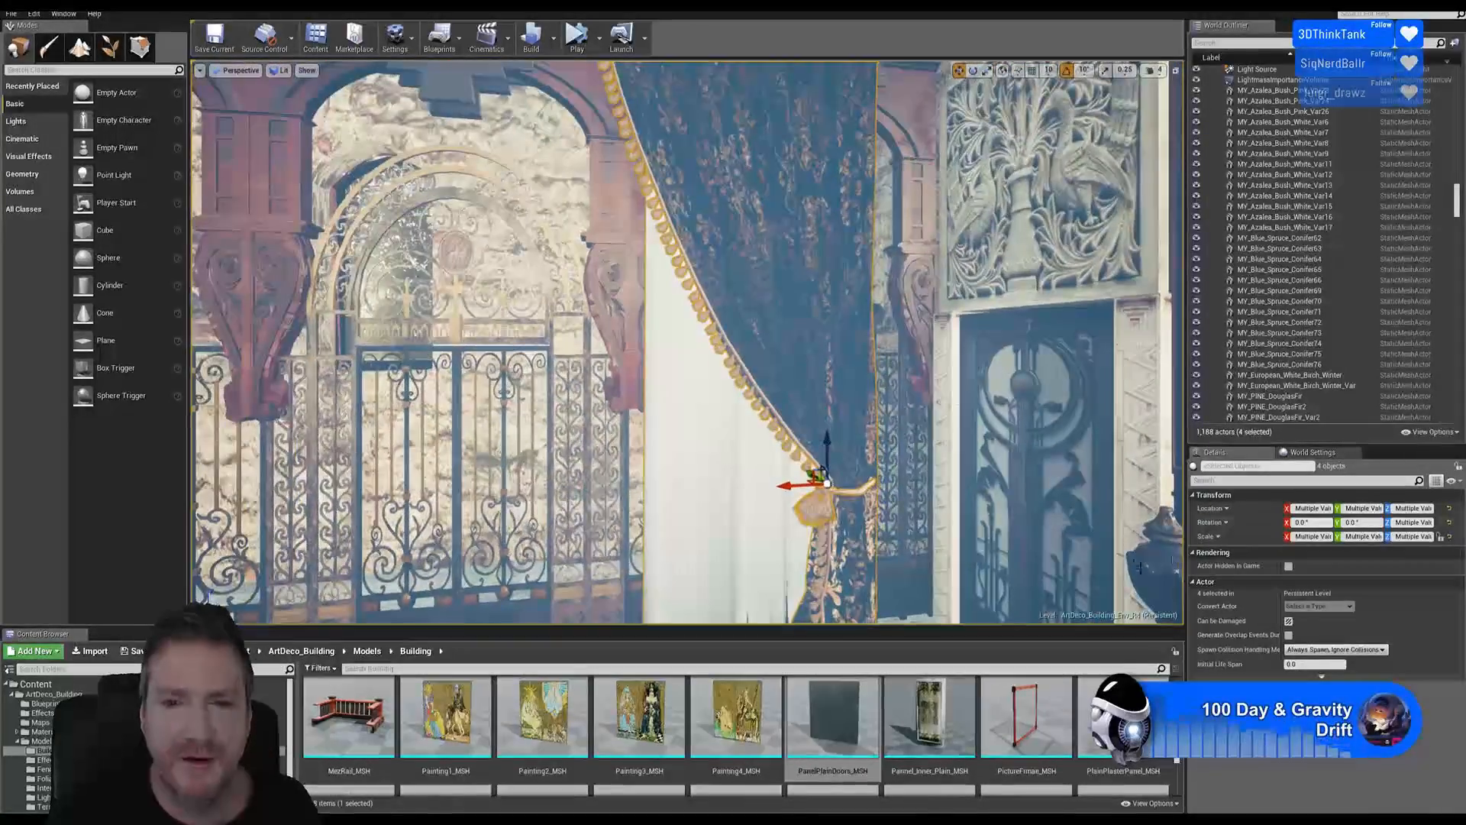
{"action": "left_click_drag", "start_coordinate": [787, 487], "coordinate": [871, 479]}
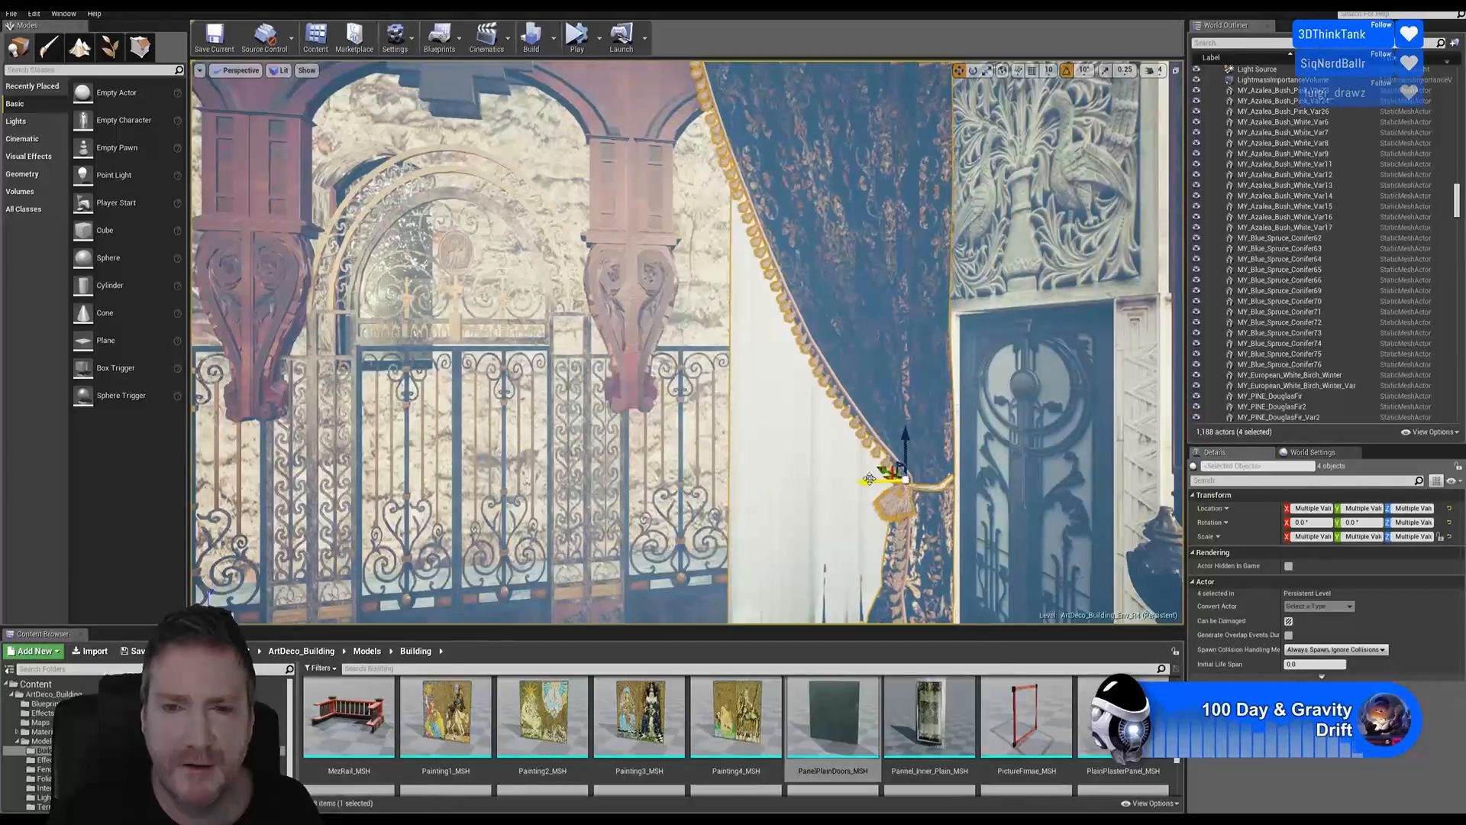
{"action": "right_click_drag", "start_coordinate": [869, 479], "coordinate": [908, 527]}
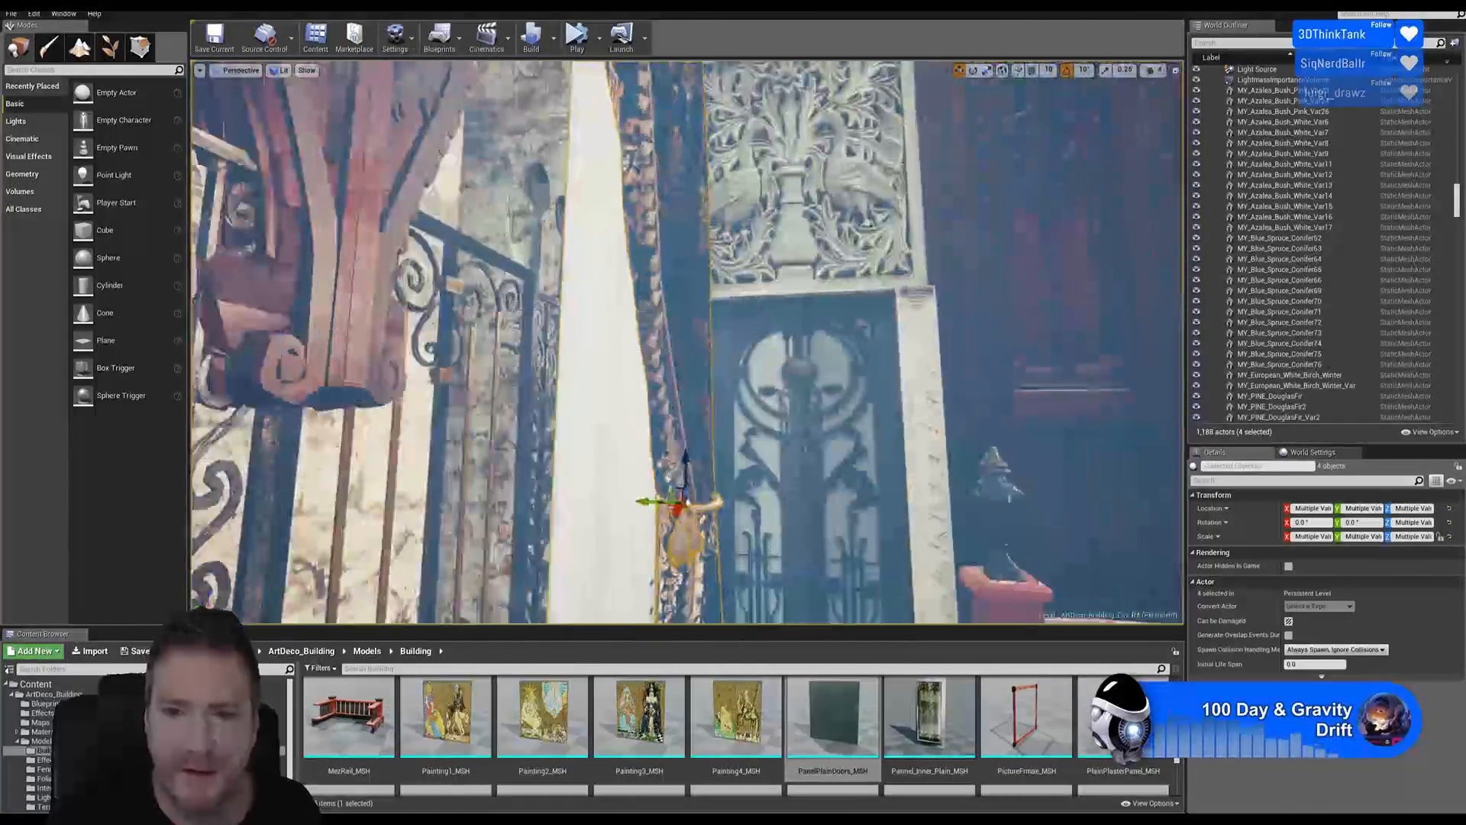
{"action": "right_click_drag", "start_coordinate": [869, 478], "coordinate": [653, 422]}
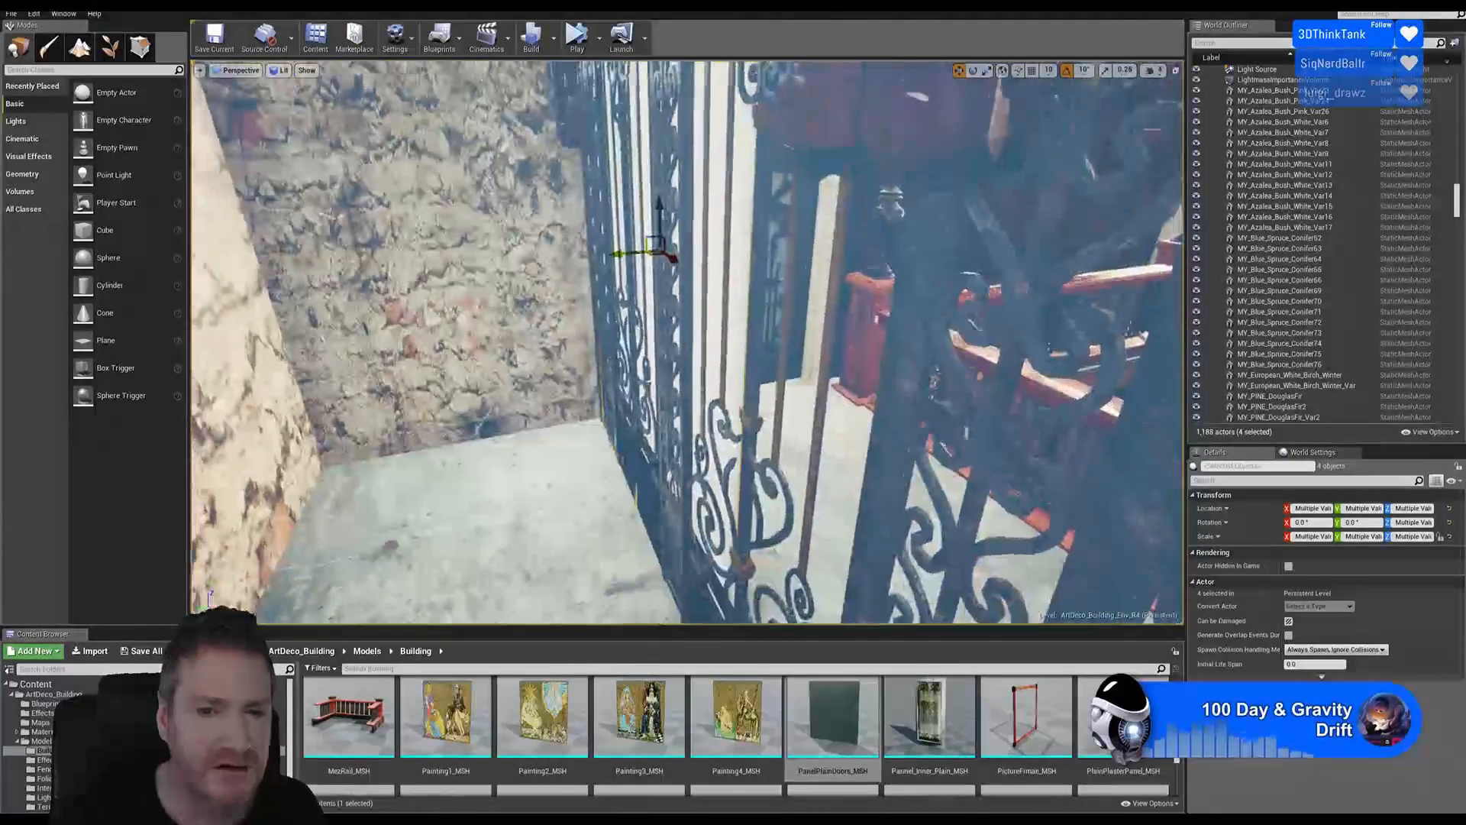
{"action": "right_click_drag", "start_coordinate": [653, 422], "coordinate": [489, 405]}
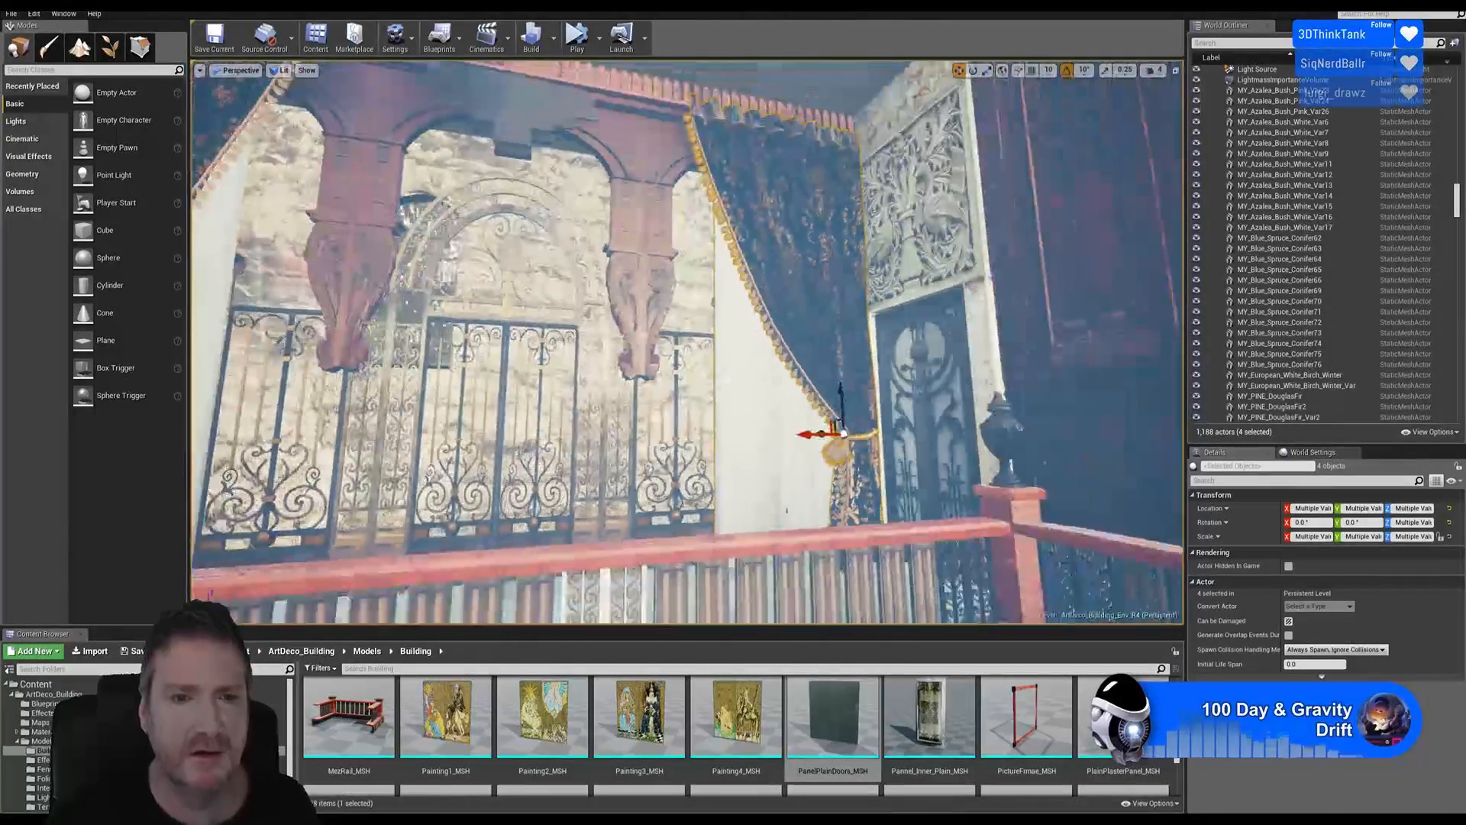
{"action": "right_click_drag", "start_coordinate": [489, 405], "coordinate": [458, 413]}
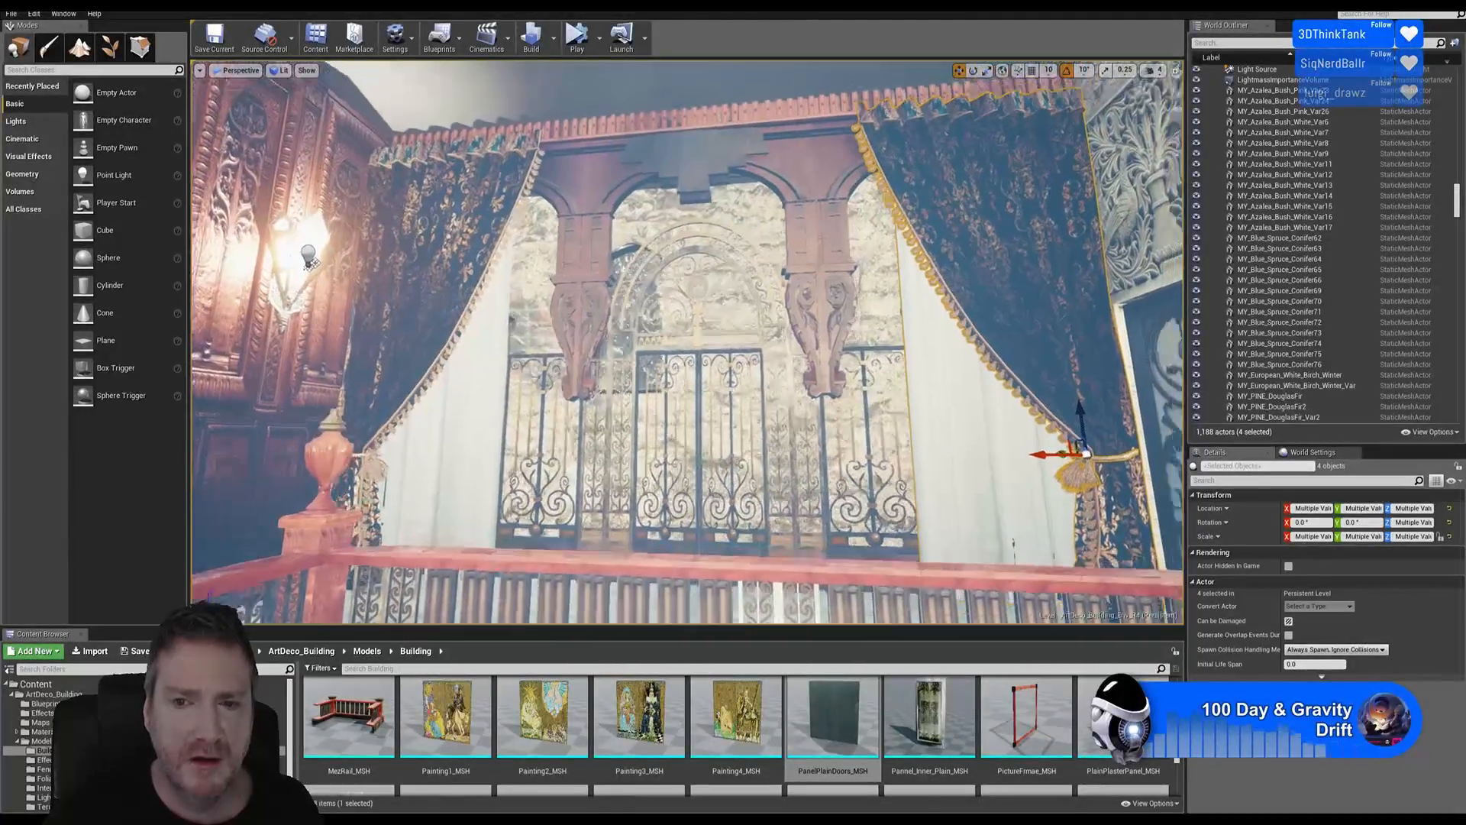
Add the original tassel, tie, curtain and sheer to the selection, duplicate both curtain sets, and move the copies along Y away from the iron screens
{"action": "right_click_drag", "start_coordinate": [559, 474], "coordinate": [462, 475]}
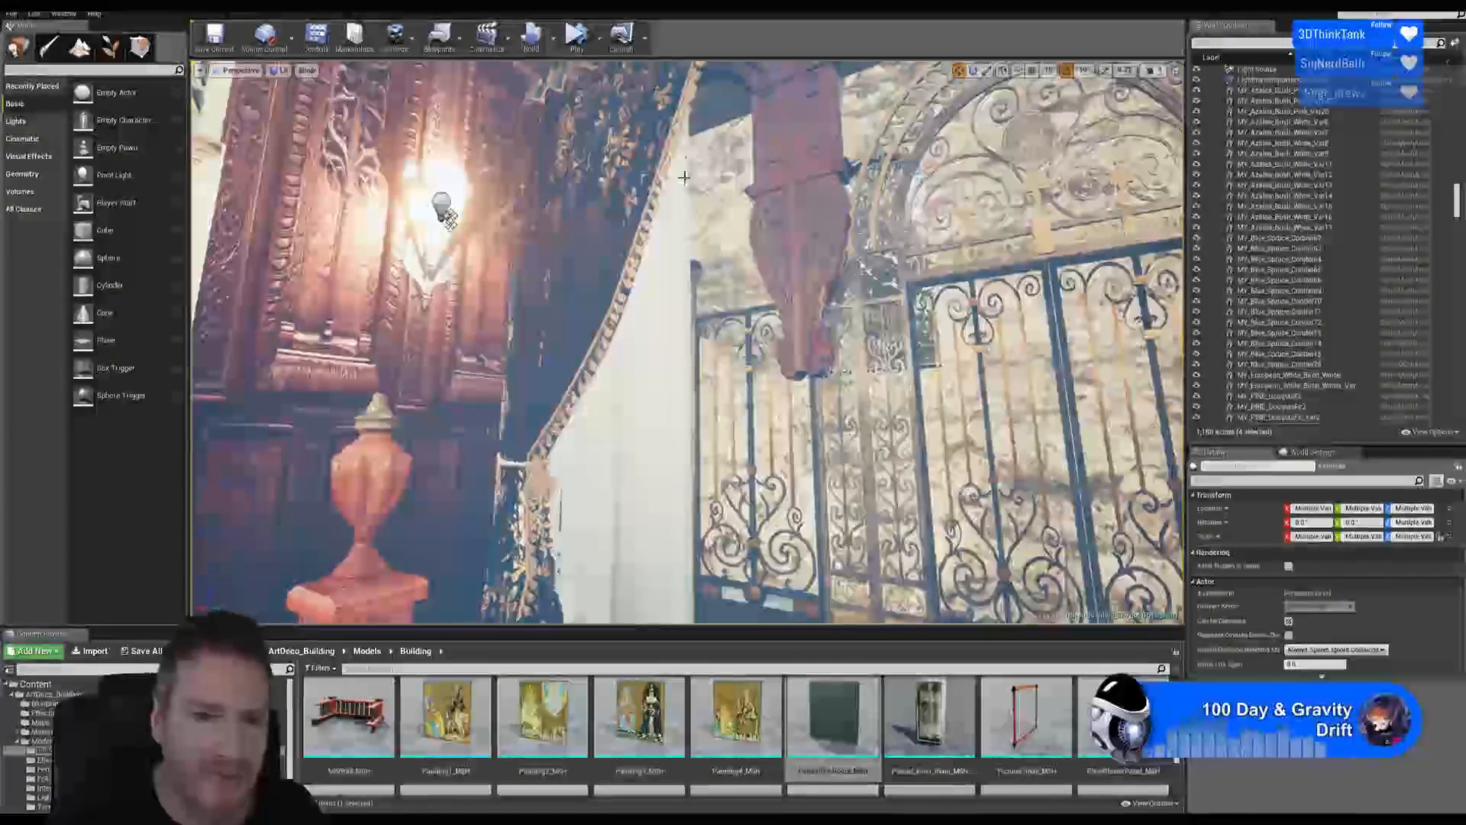
{"action": "left_click", "coordinate": [542, 482], "text": "ctrl"}
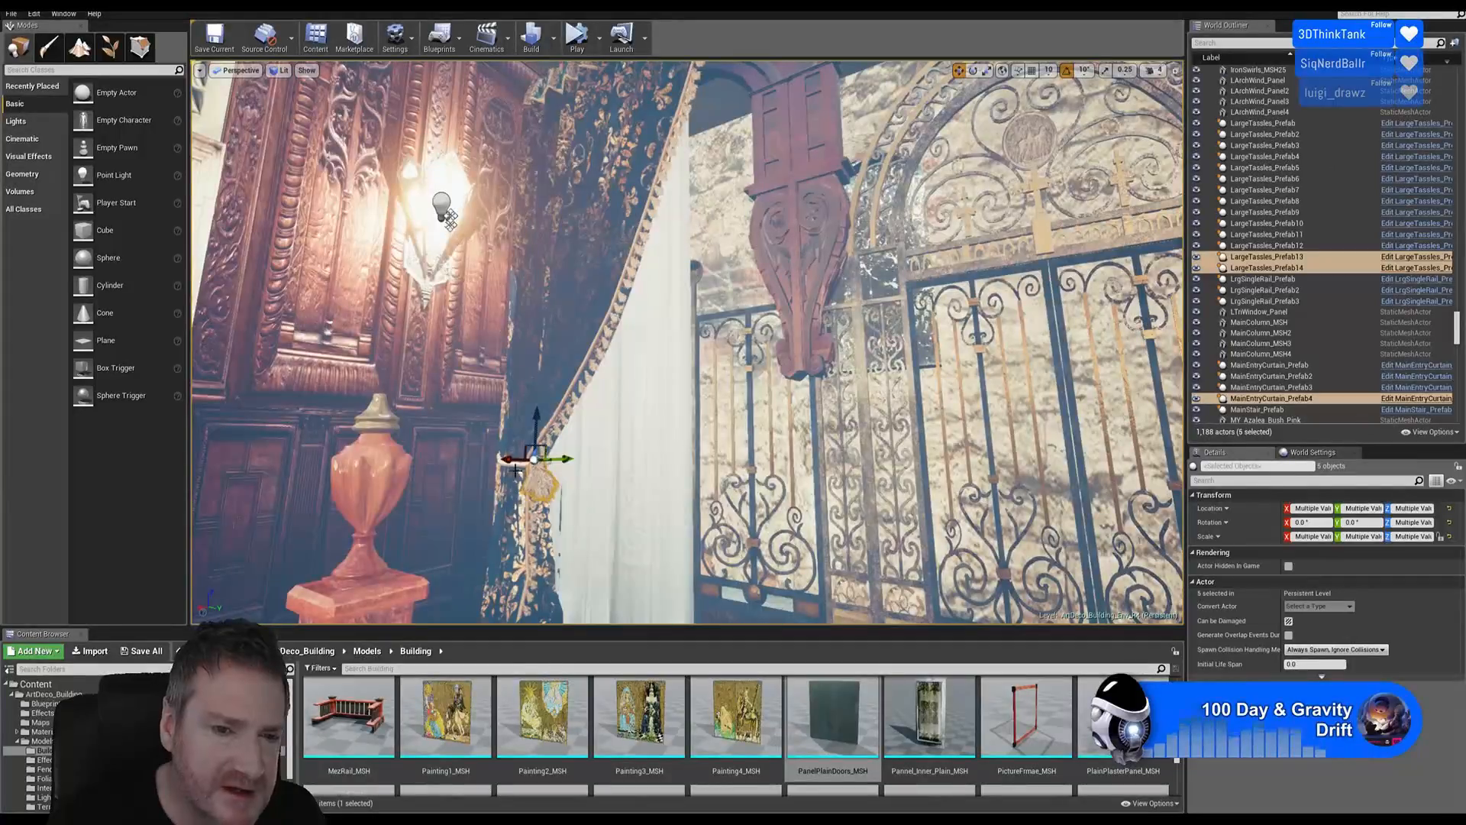
{"action": "left_click", "coordinate": [575, 390], "text": "ctrl"}
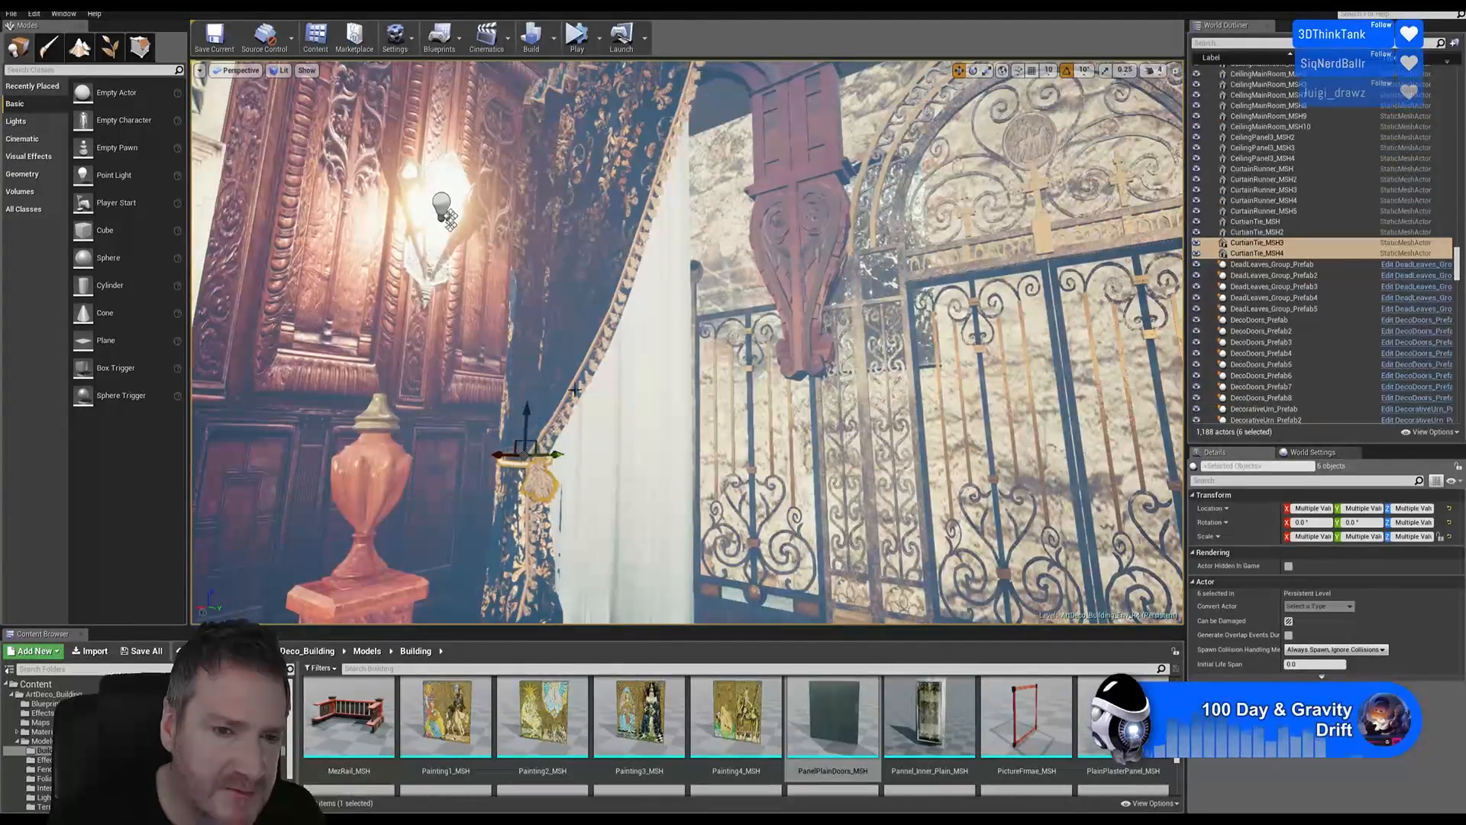
{"action": "left_click", "coordinate": [654, 391], "text": "ctrl"}
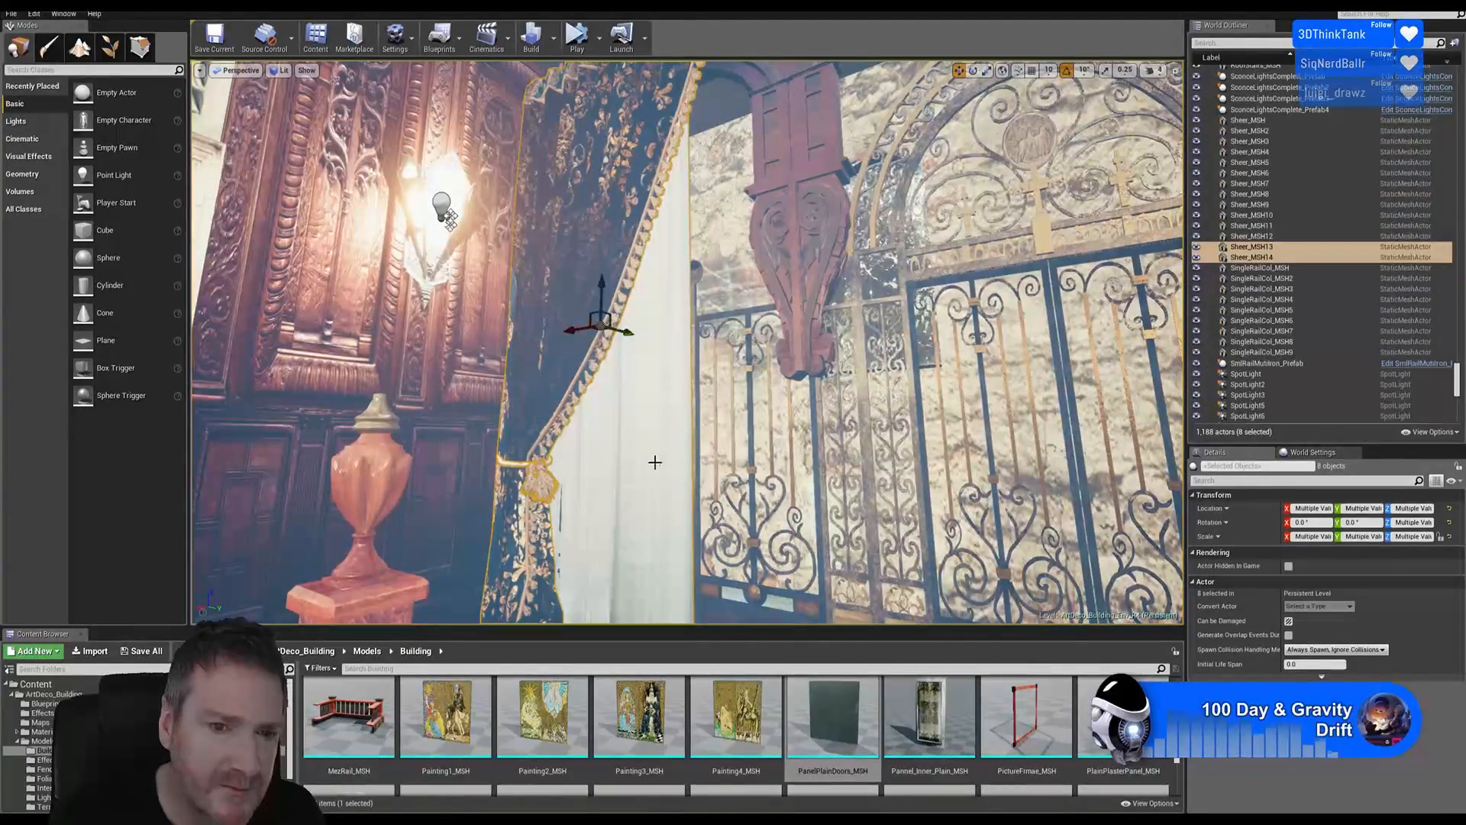
{"action": "right_click_drag", "start_coordinate": [655, 462], "coordinate": [594, 365]}
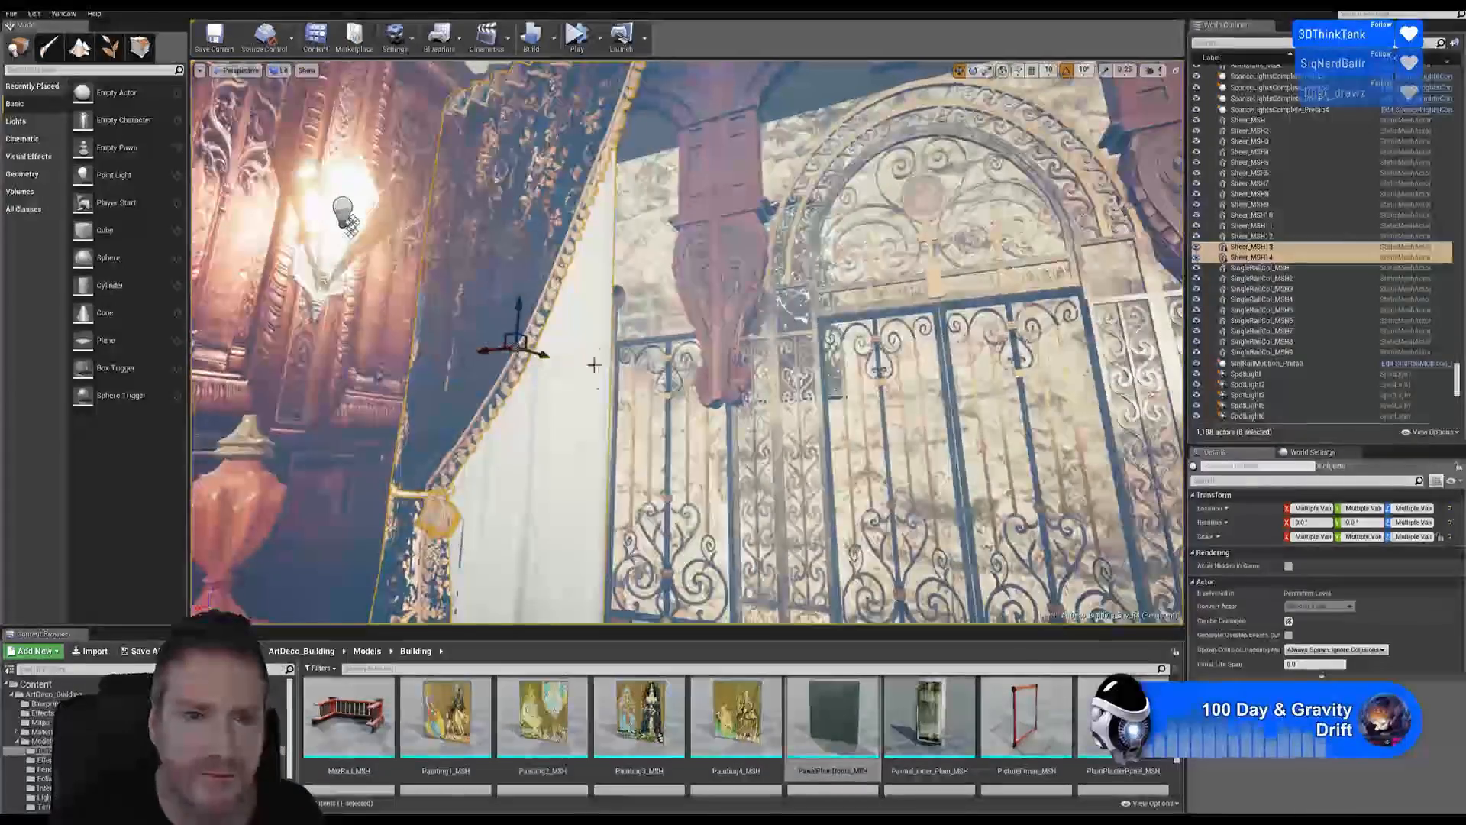
{"action": "right_click", "coordinate": [502, 255]}
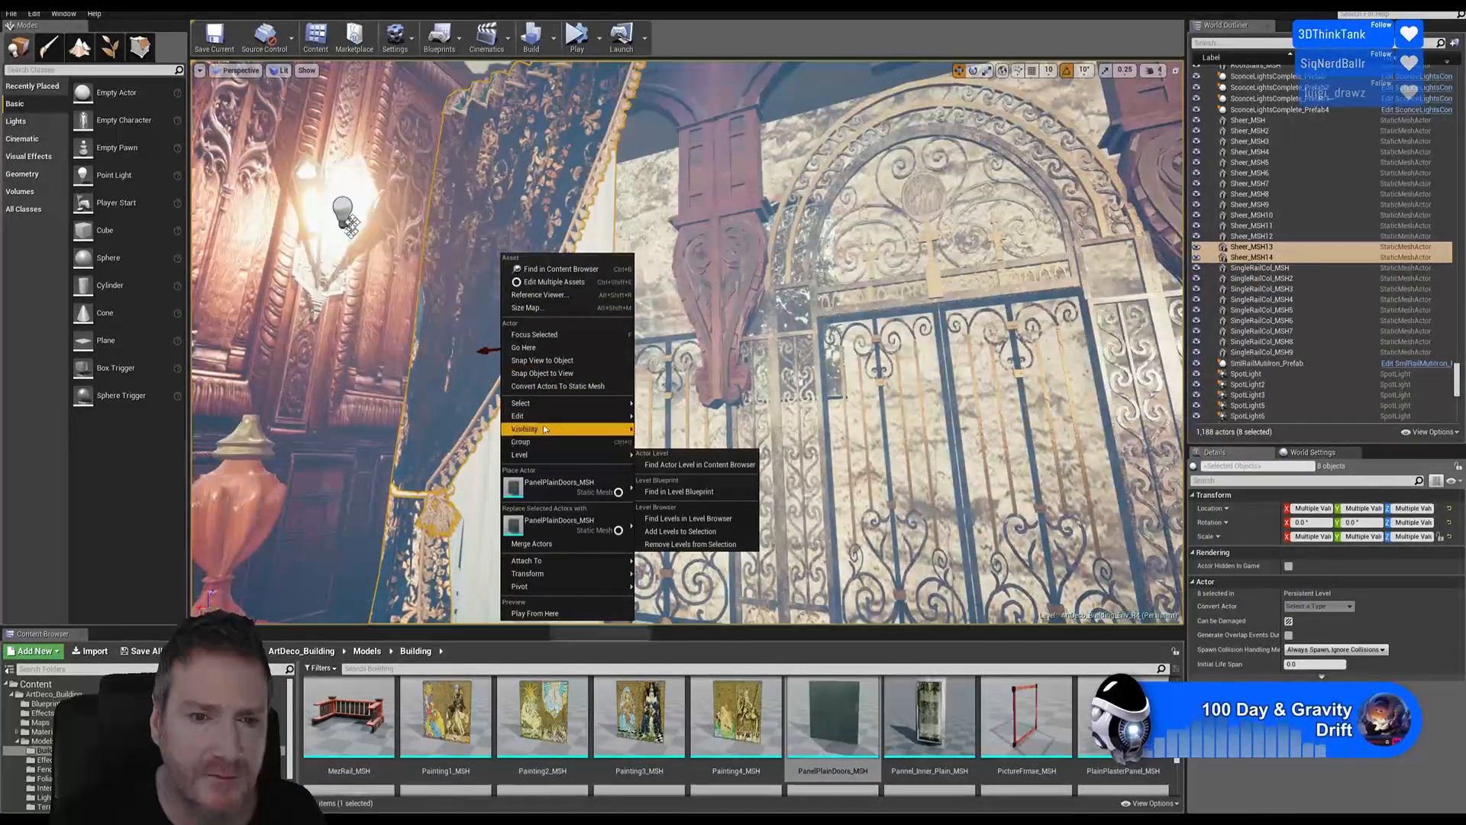
{"action": "mouse_move", "coordinate": [545, 429]}
{"action": "left_click", "coordinate": [663, 463]}
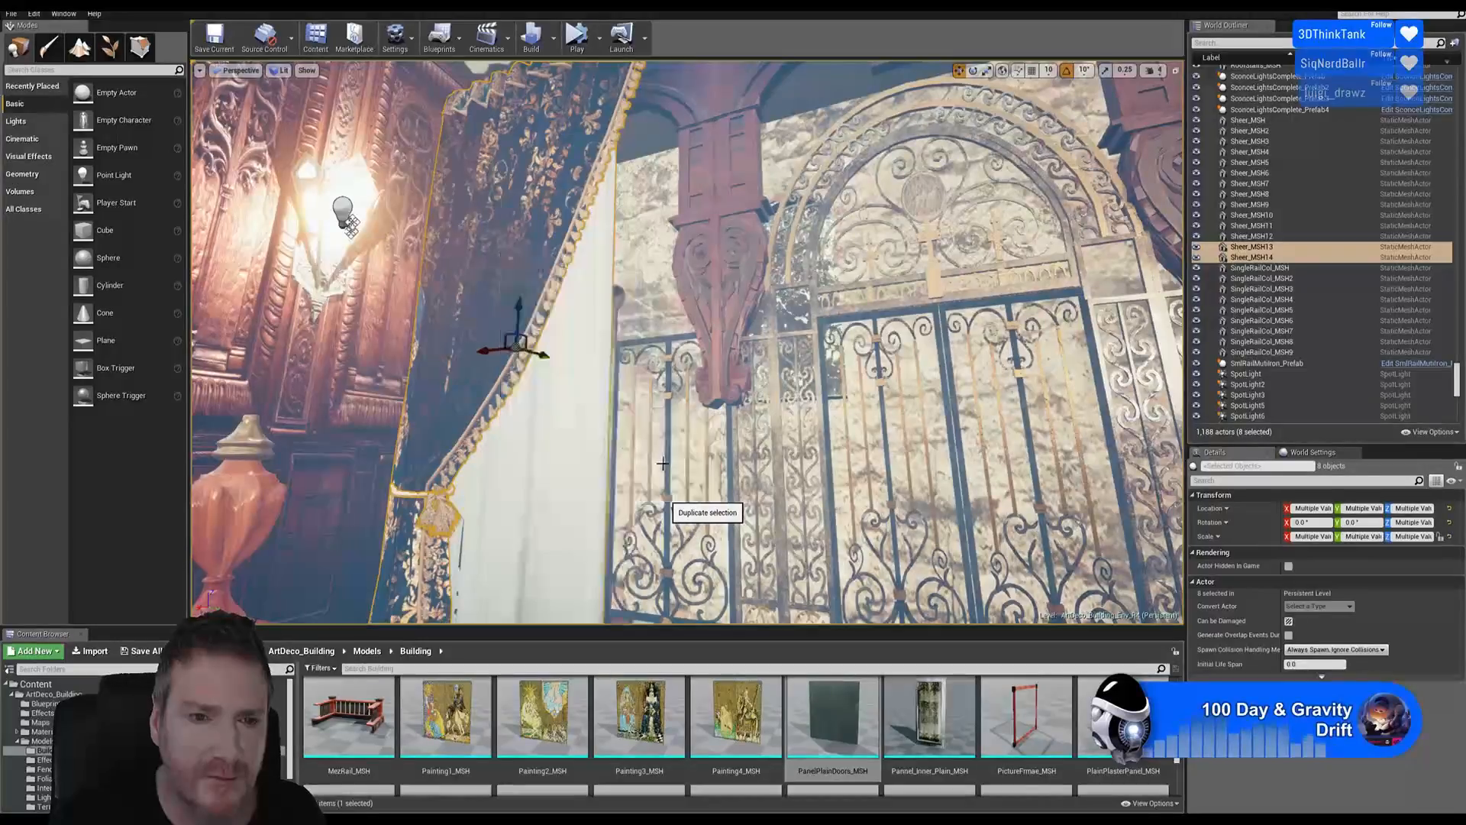
{"action": "right_click_drag", "start_coordinate": [697, 405], "coordinate": [579, 262]}
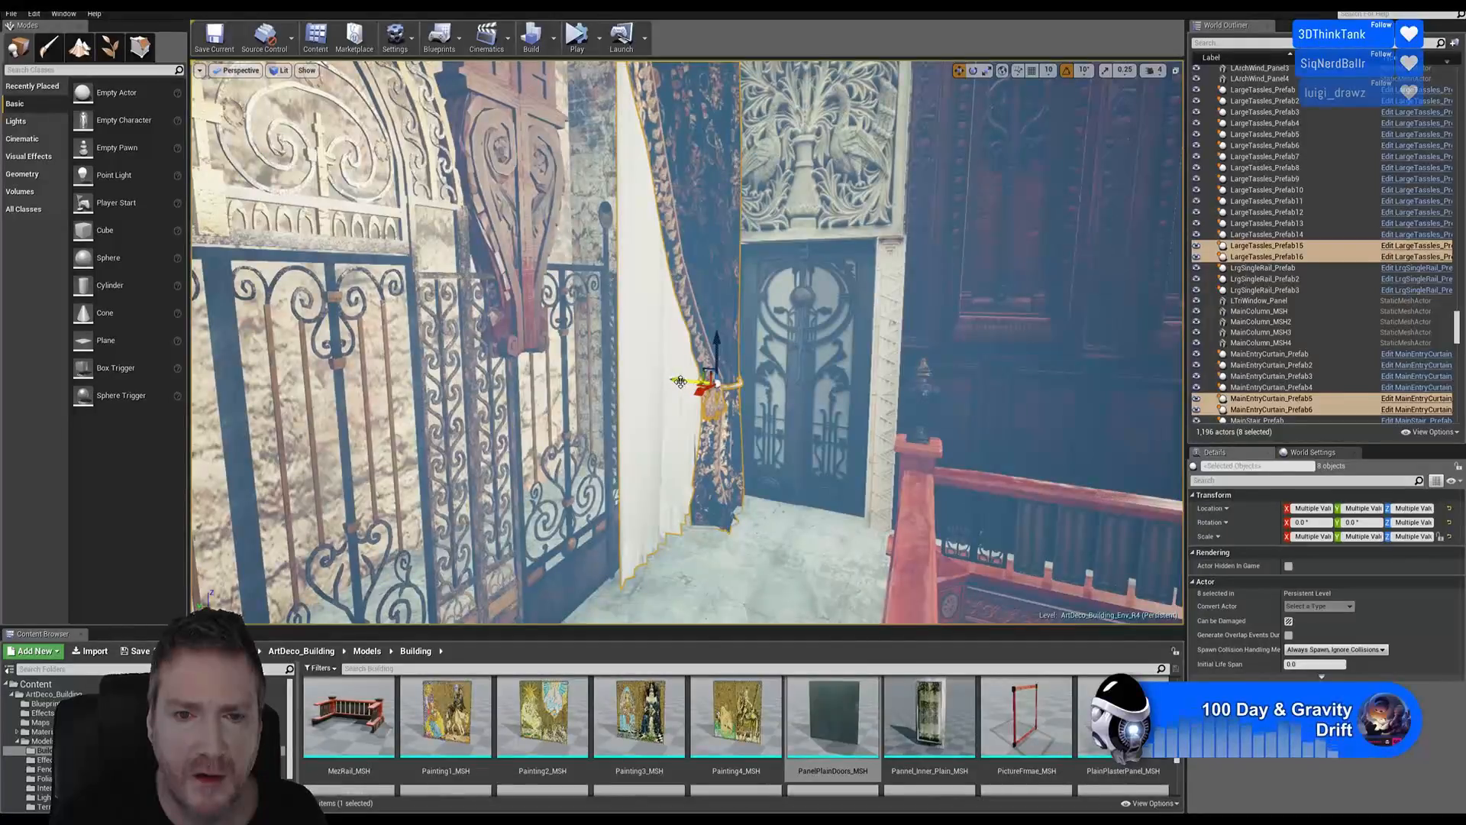
{"action": "left_click_drag", "start_coordinate": [680, 382], "coordinate": [818, 404]}
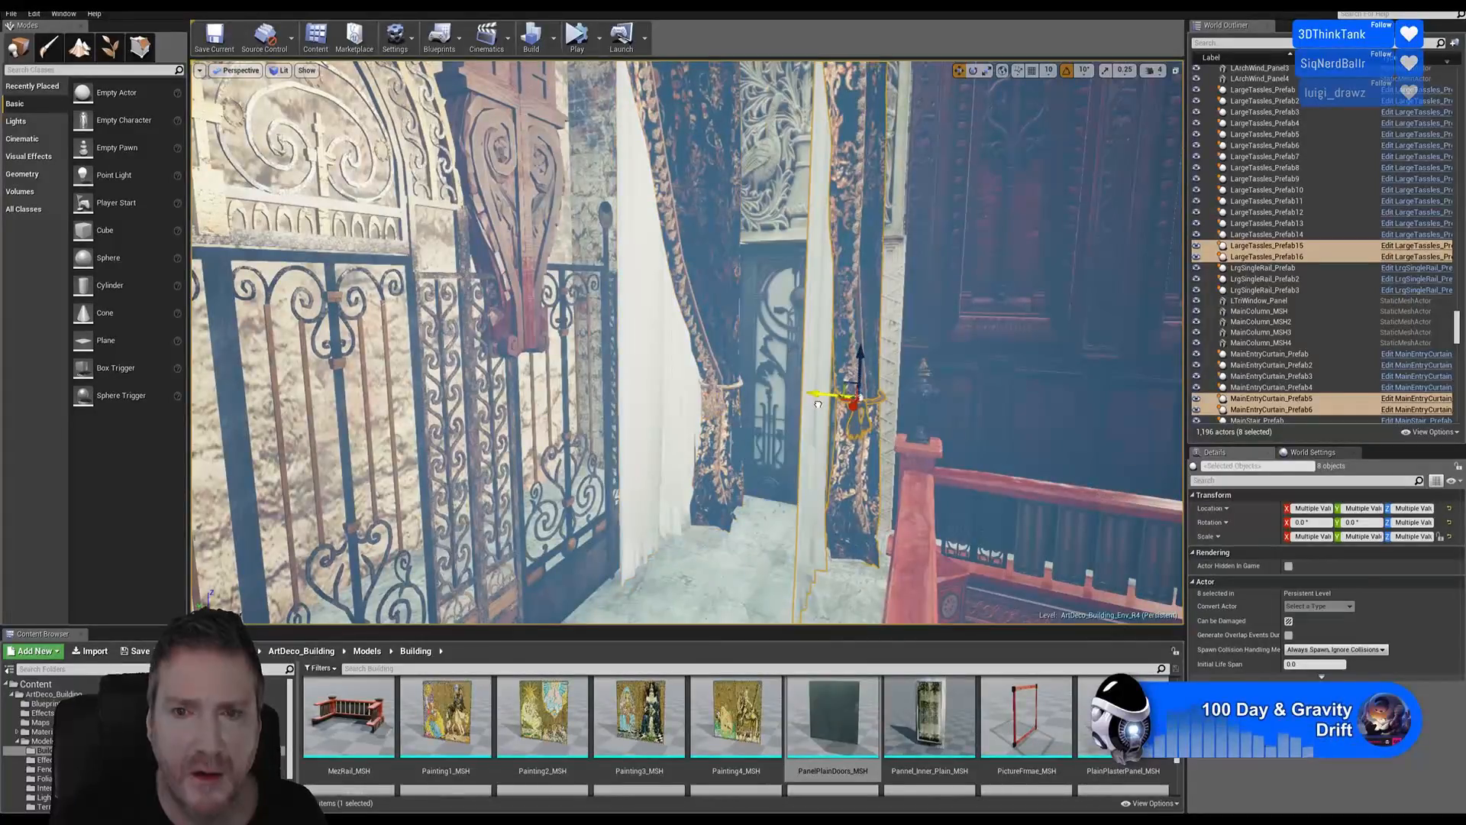
Rotate the duplicated curtain sets about the vertical axis and move them across the mezzanine to the other arched iron screens
{"action": "left_click", "coordinate": [973, 70]}
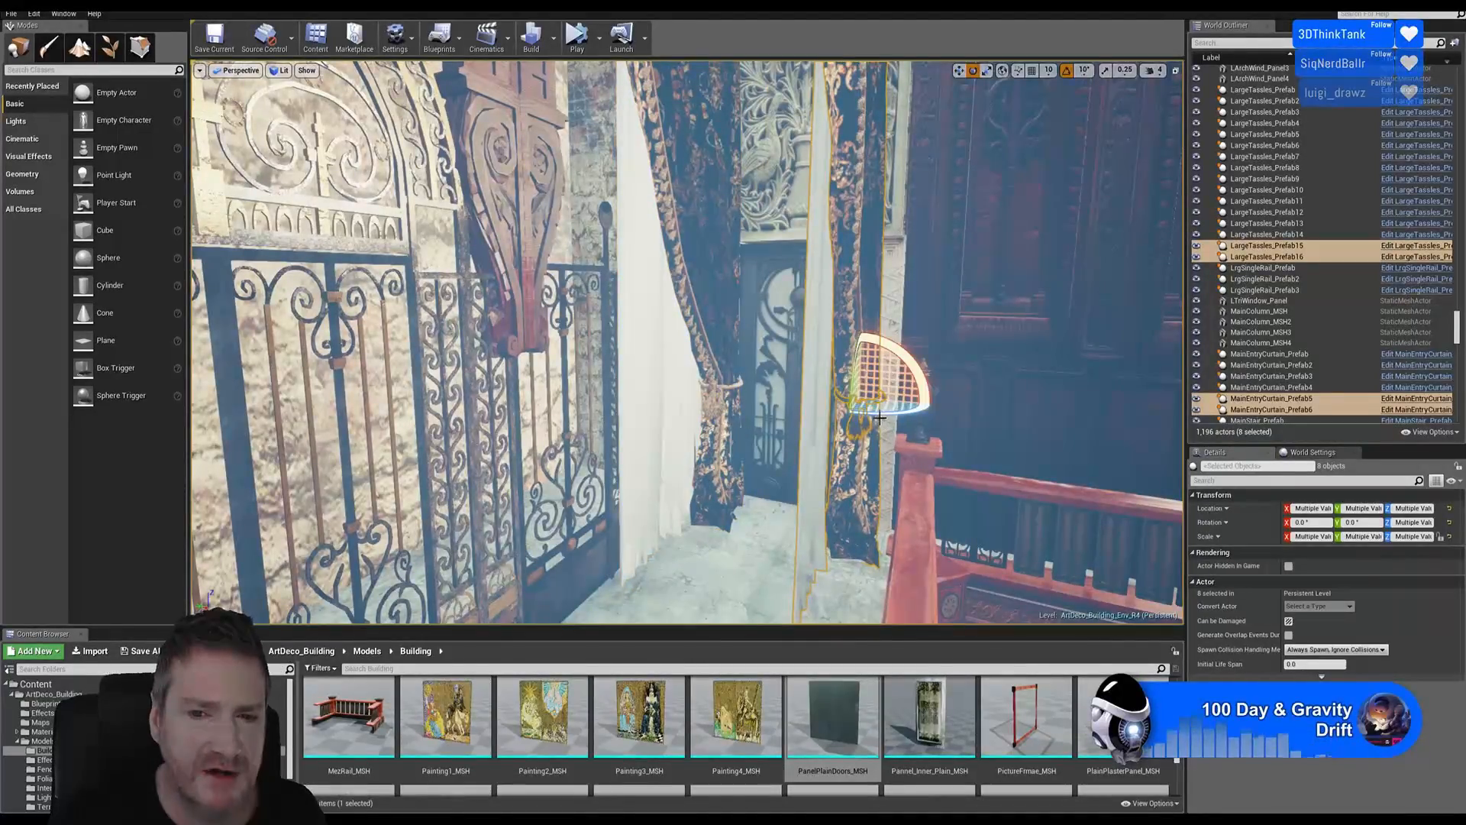
{"action": "left_click_drag", "start_coordinate": [910, 415], "coordinate": [869, 386]}
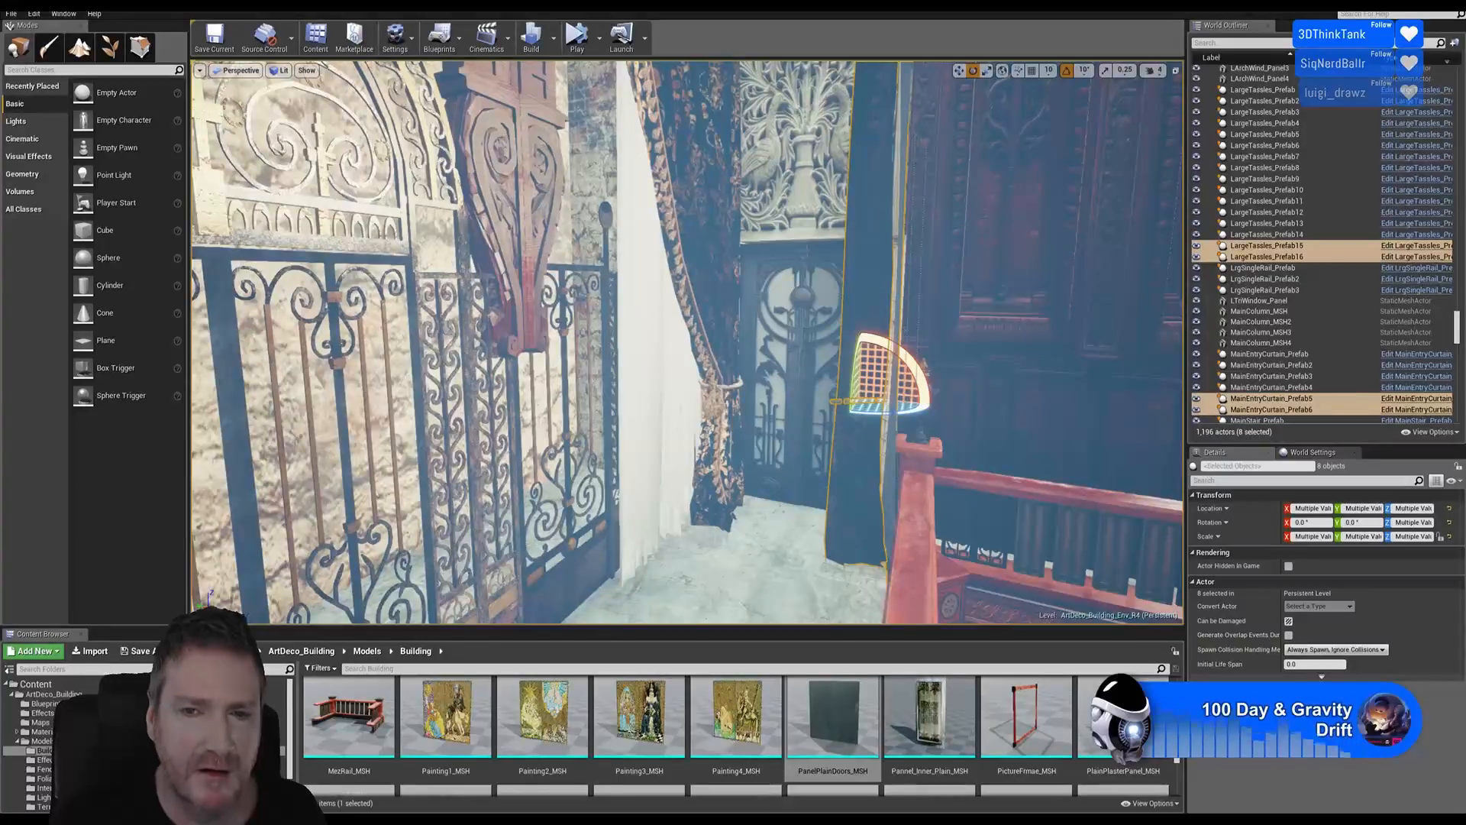
{"action": "left_click", "coordinate": [960, 72]}
{"action": "right_click_drag", "start_coordinate": [831, 200], "coordinate": [913, 240]}
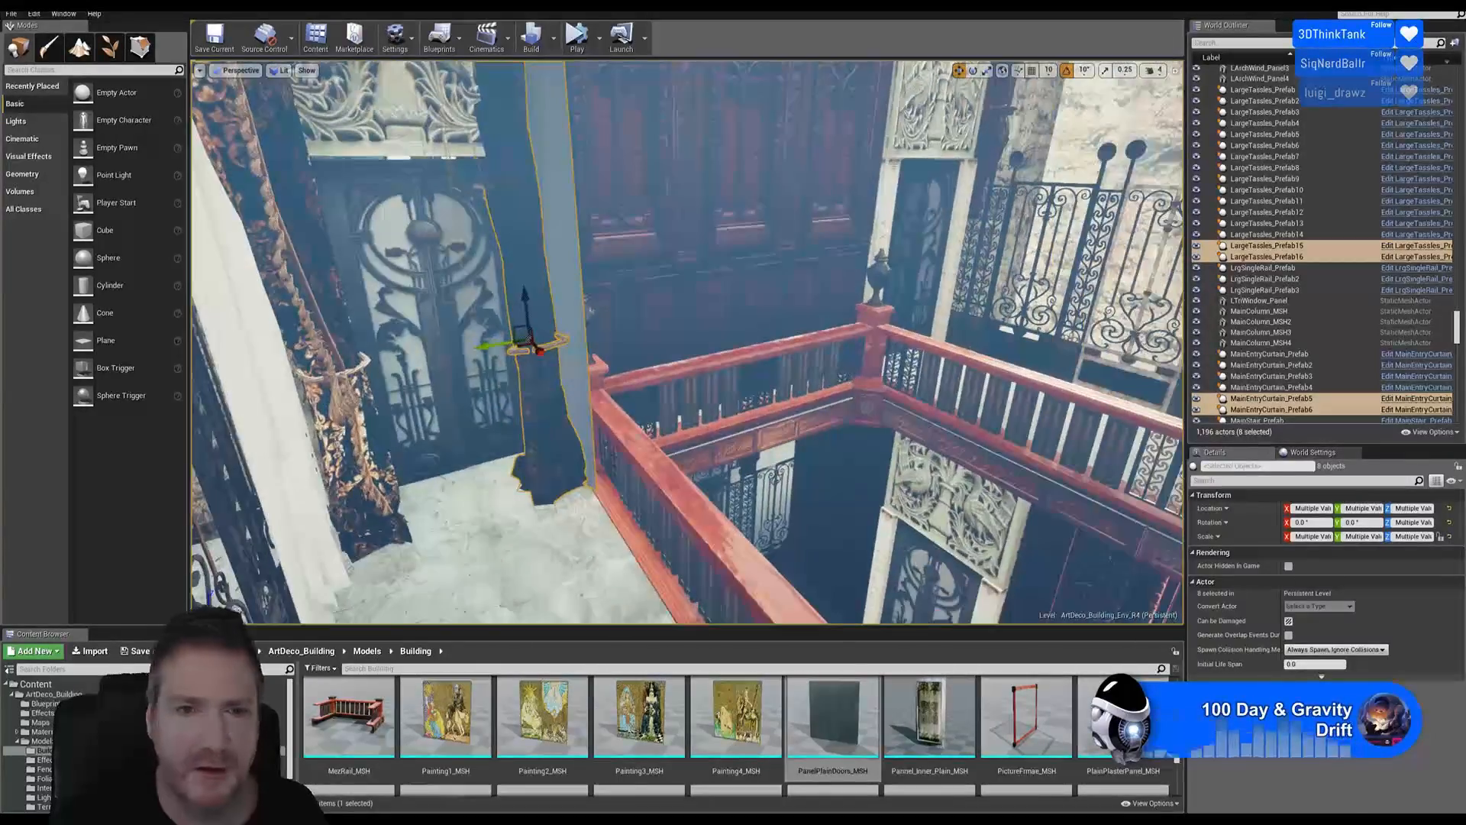
{"action": "left_click_drag", "start_coordinate": [536, 350], "coordinate": [1000, 599]}
{"action": "right_click_drag", "start_coordinate": [688, 344], "coordinate": [970, 332]}
{"action": "left_click_drag", "start_coordinate": [826, 463], "coordinate": [1082, 313]}
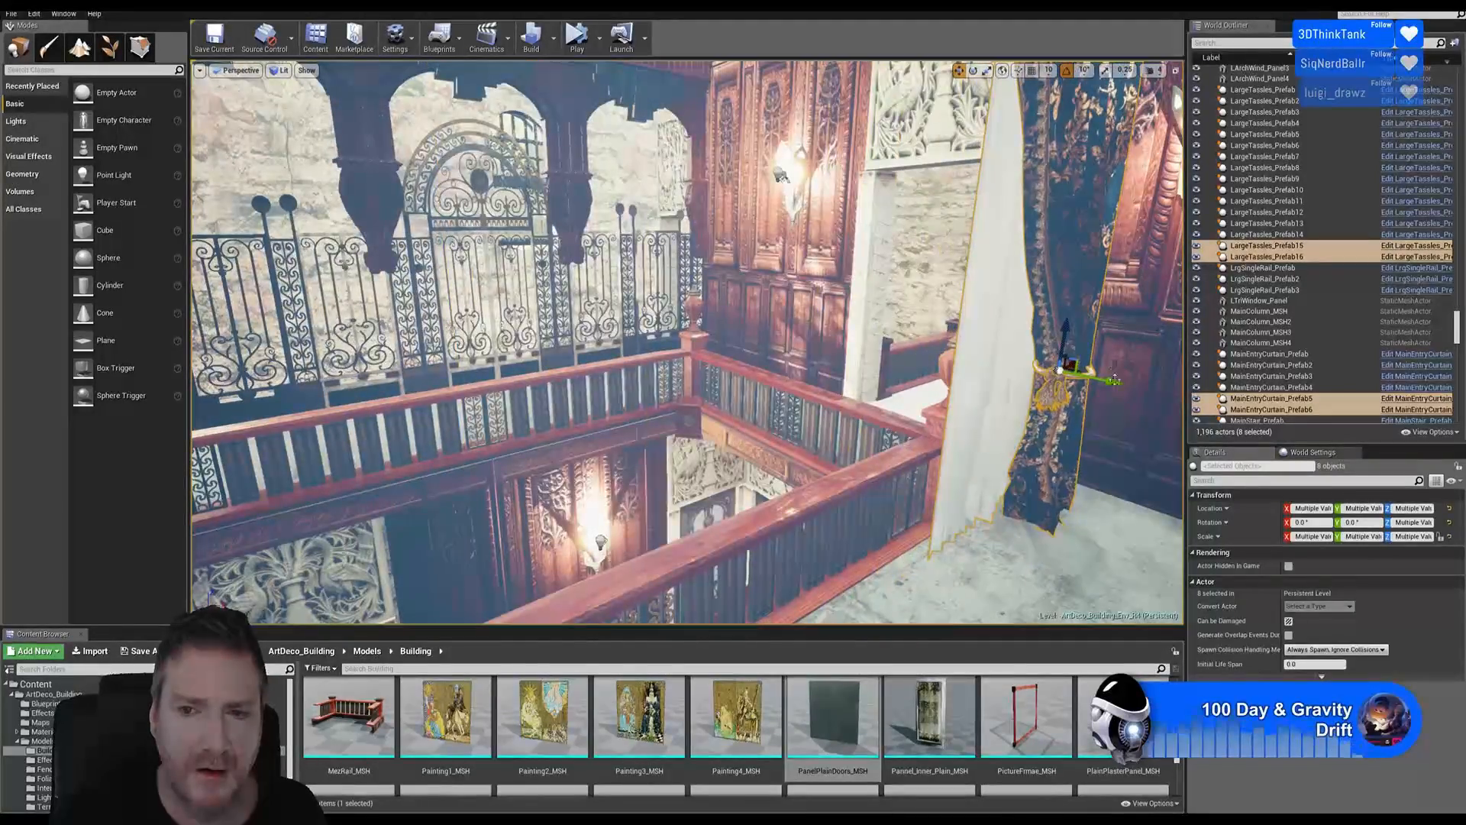
{"action": "left_click_drag", "start_coordinate": [1109, 376], "coordinate": [706, 303]}
{"action": "right_click_drag", "start_coordinate": [707, 306], "coordinate": [699, 263]}
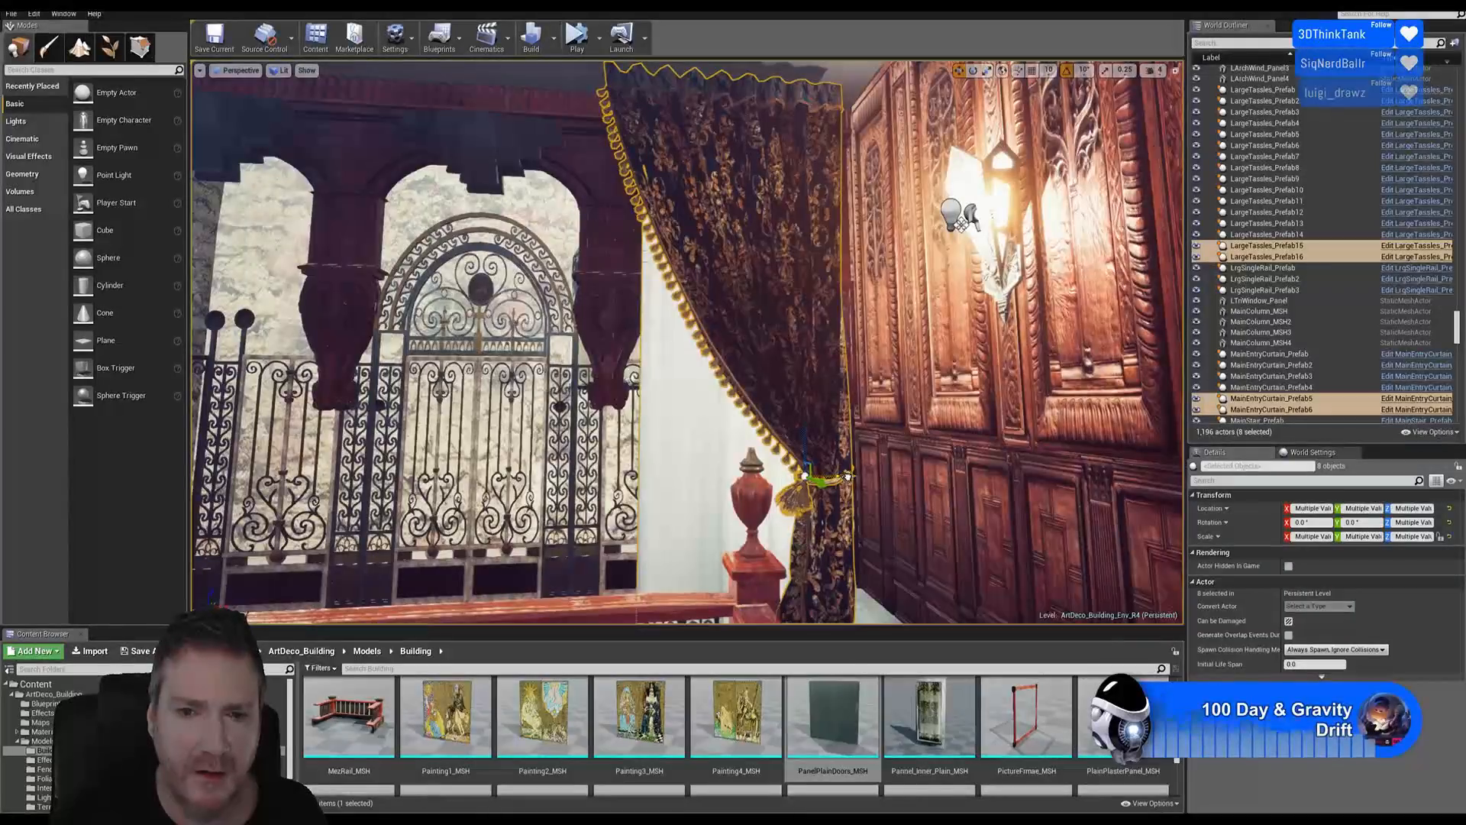
Slide the curtain sets sideways until the outer edge meets the wood-panelled wall, check the fit at both ends, and clear the selection
{"action": "left_click_drag", "start_coordinate": [846, 475], "coordinate": [894, 463]}
{"action": "left_click_drag", "start_coordinate": [901, 462], "coordinate": [911, 456]}
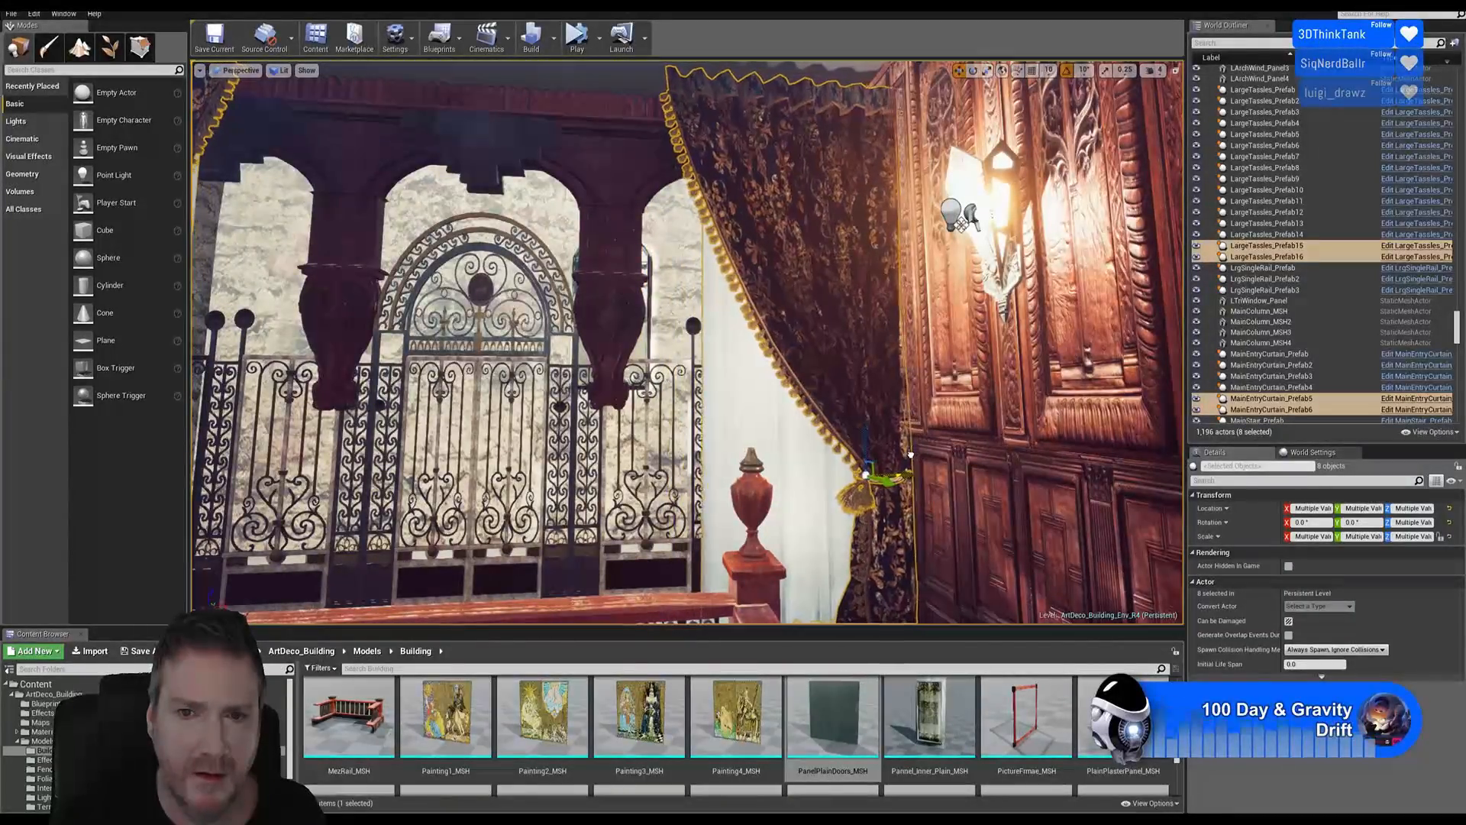
{"action": "mouse_move", "coordinate": [769, 324]}
{"action": "right_mouse_down"}
{"action": "mouse_move", "coordinate": [886, 351]}
{"action": "mouse_move", "coordinate": [769, 324]}
{"action": "right_mouse_up"}
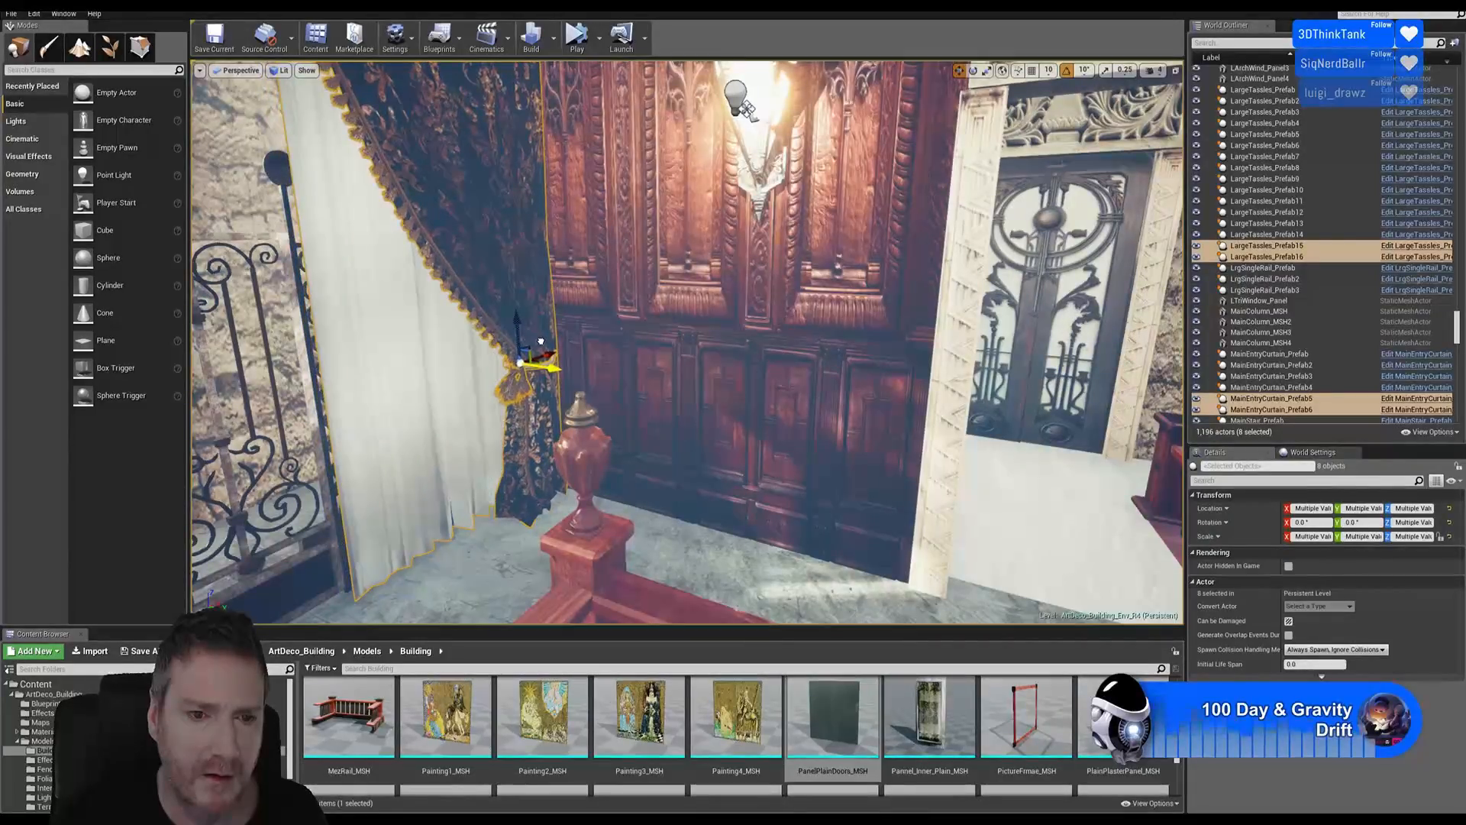
{"action": "right_click_drag", "start_coordinate": [706, 381], "coordinate": [389, 364]}
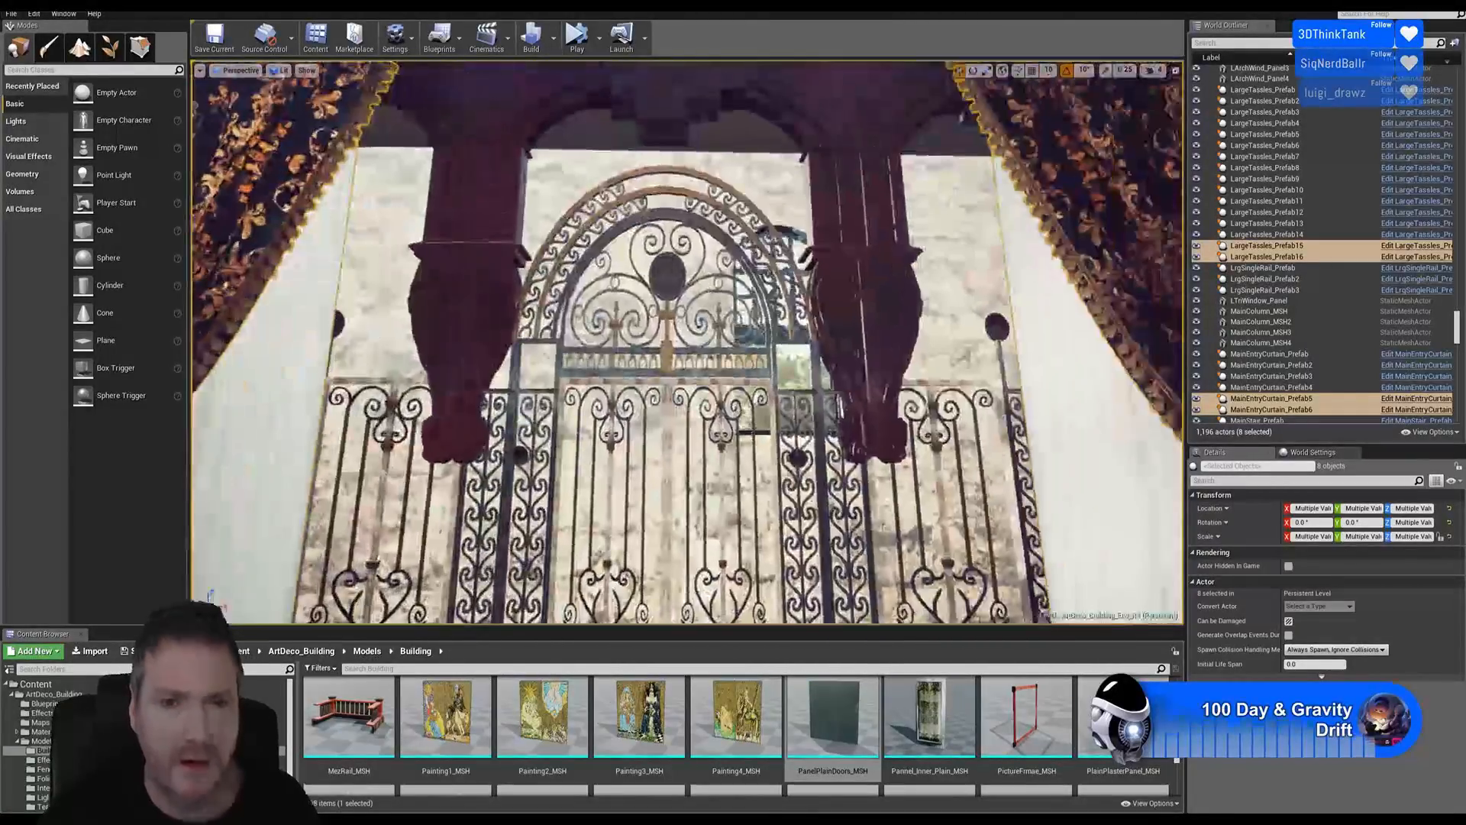
{"action": "right_click_drag", "start_coordinate": [687, 344], "coordinate": [588, 317]}
{"action": "right_click_drag", "start_coordinate": [687, 344], "coordinate": [665, 343]}
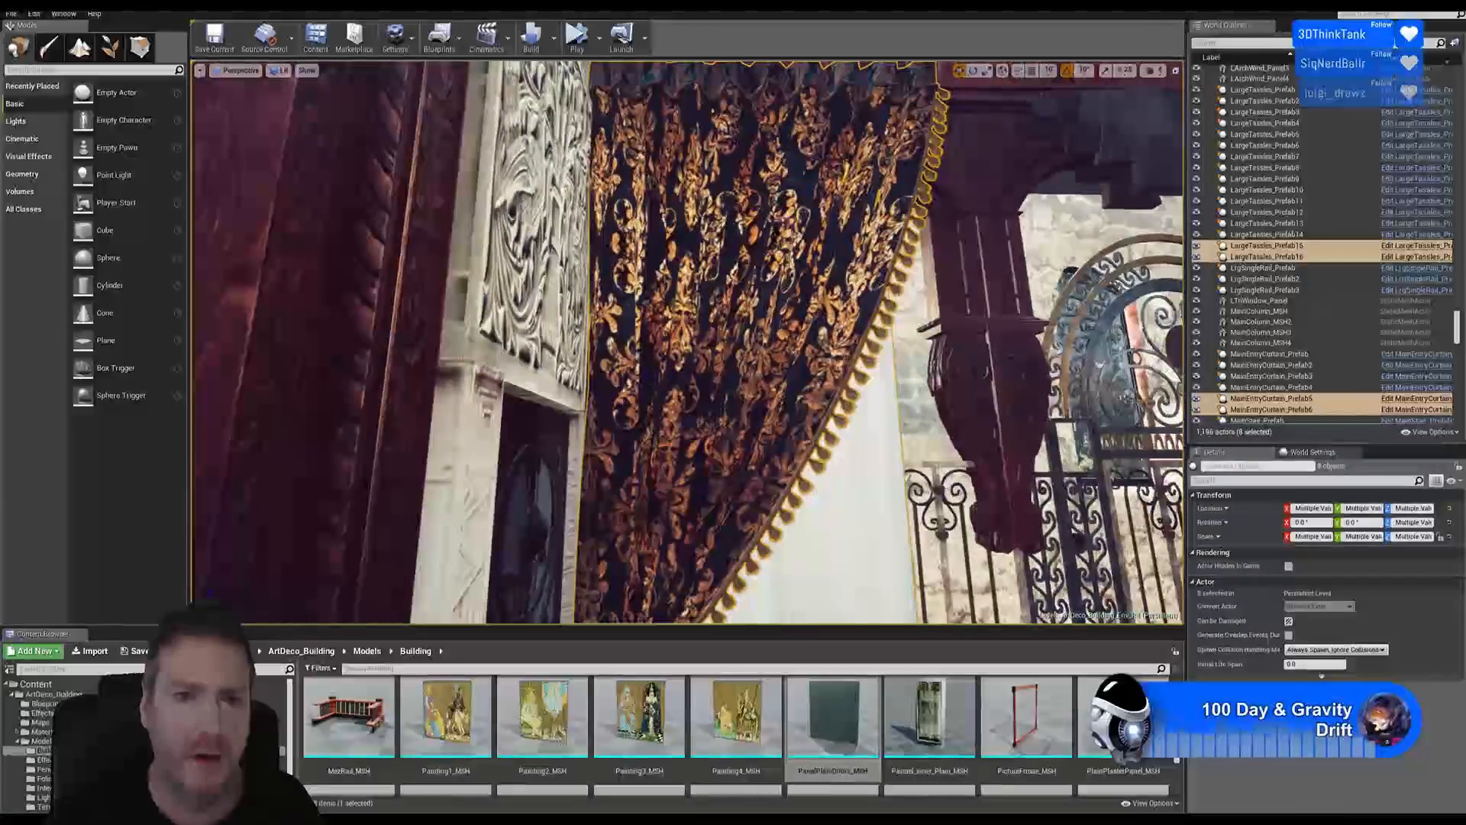
{"action": "right_click_drag", "start_coordinate": [723, 415], "coordinate": [992, 424]}
{"action": "key", "text": "Escape"}
Examine the placed curtains from the mezzanine, up close beside the decorative doors, and around the arched windows behind them
{"action": "right_click_drag", "start_coordinate": [806, 424], "coordinate": [844, 450]}
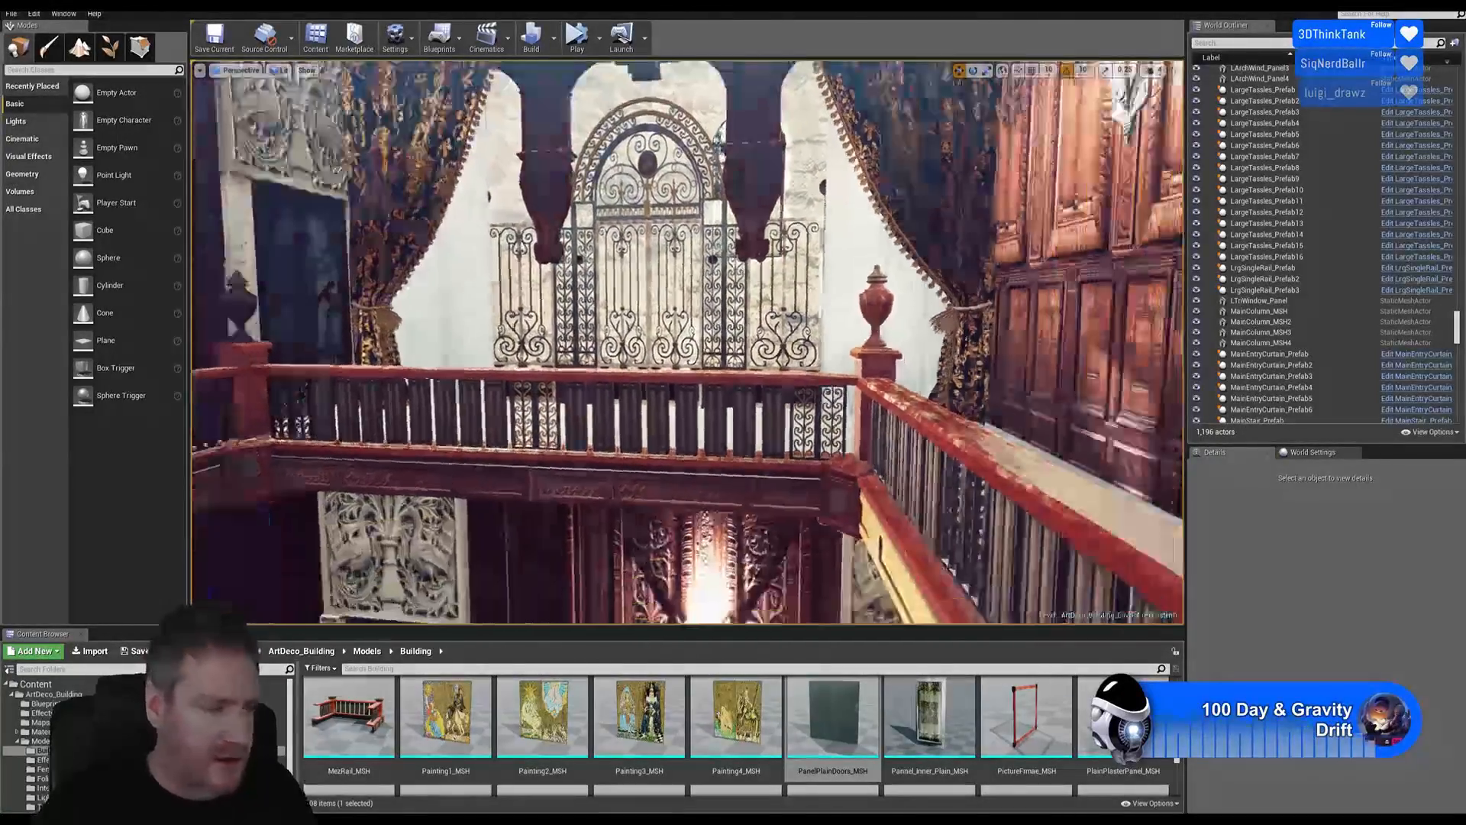
{"action": "right_click_drag", "start_coordinate": [806, 424], "coordinate": [992, 427]}
{"action": "right_click_drag", "start_coordinate": [806, 424], "coordinate": [767, 423]}
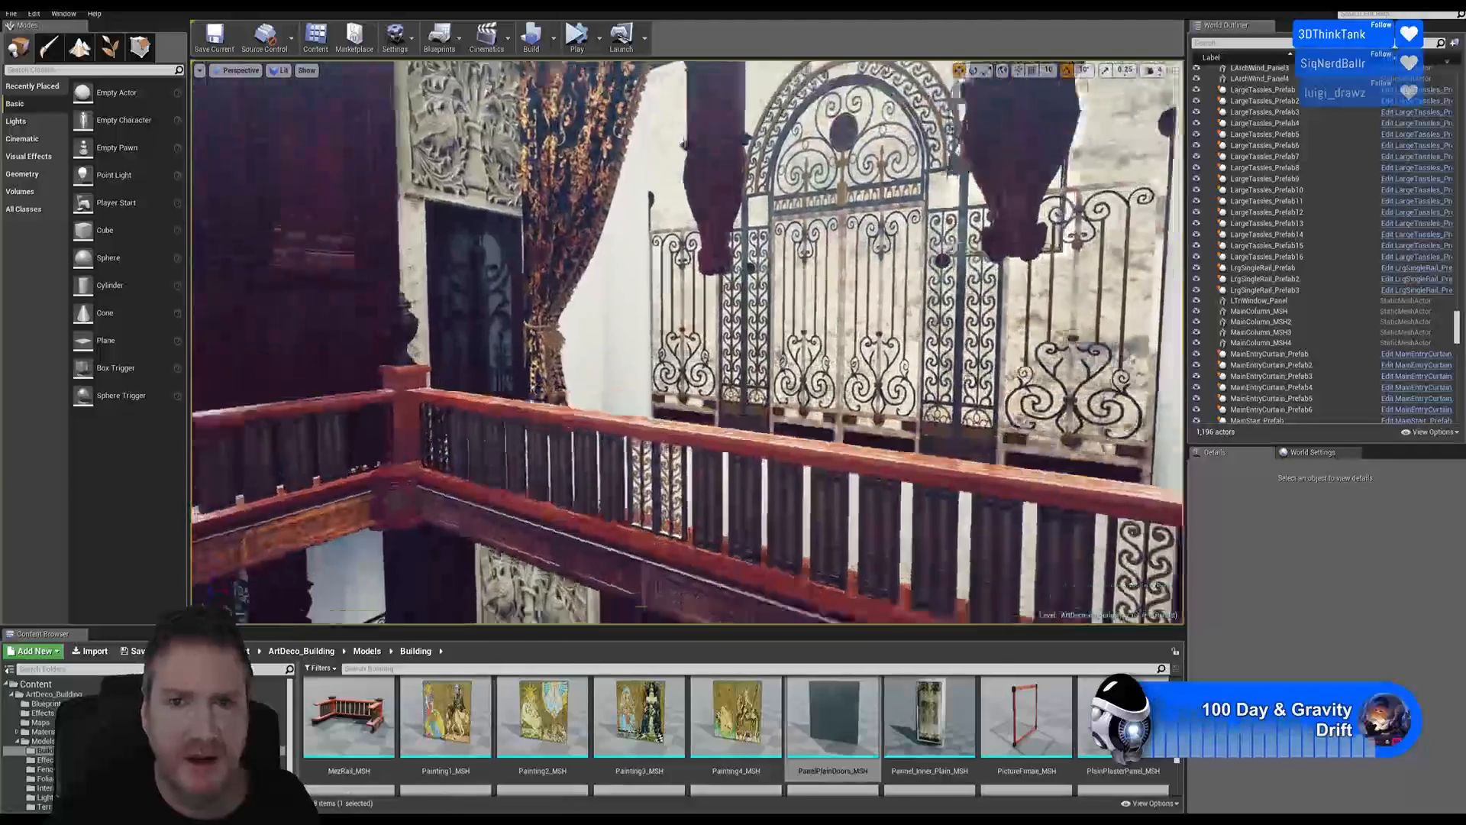
{"action": "right_click_drag", "start_coordinate": [806, 423], "coordinate": [836, 420]}
{"action": "right_click_drag", "start_coordinate": [844, 208], "coordinate": [878, 207]}
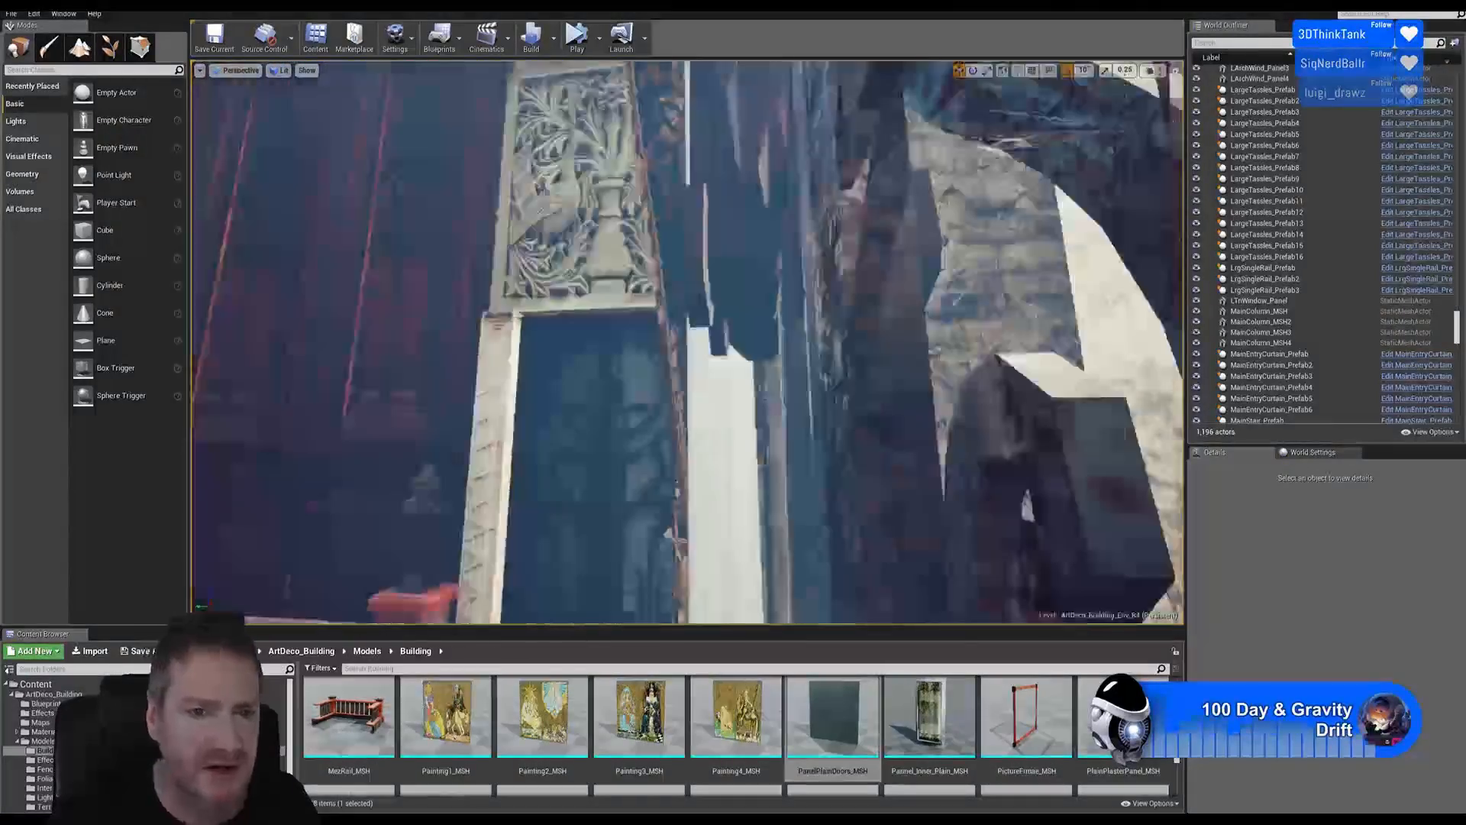
{"action": "right_click_drag", "start_coordinate": [688, 344], "coordinate": [596, 344]}
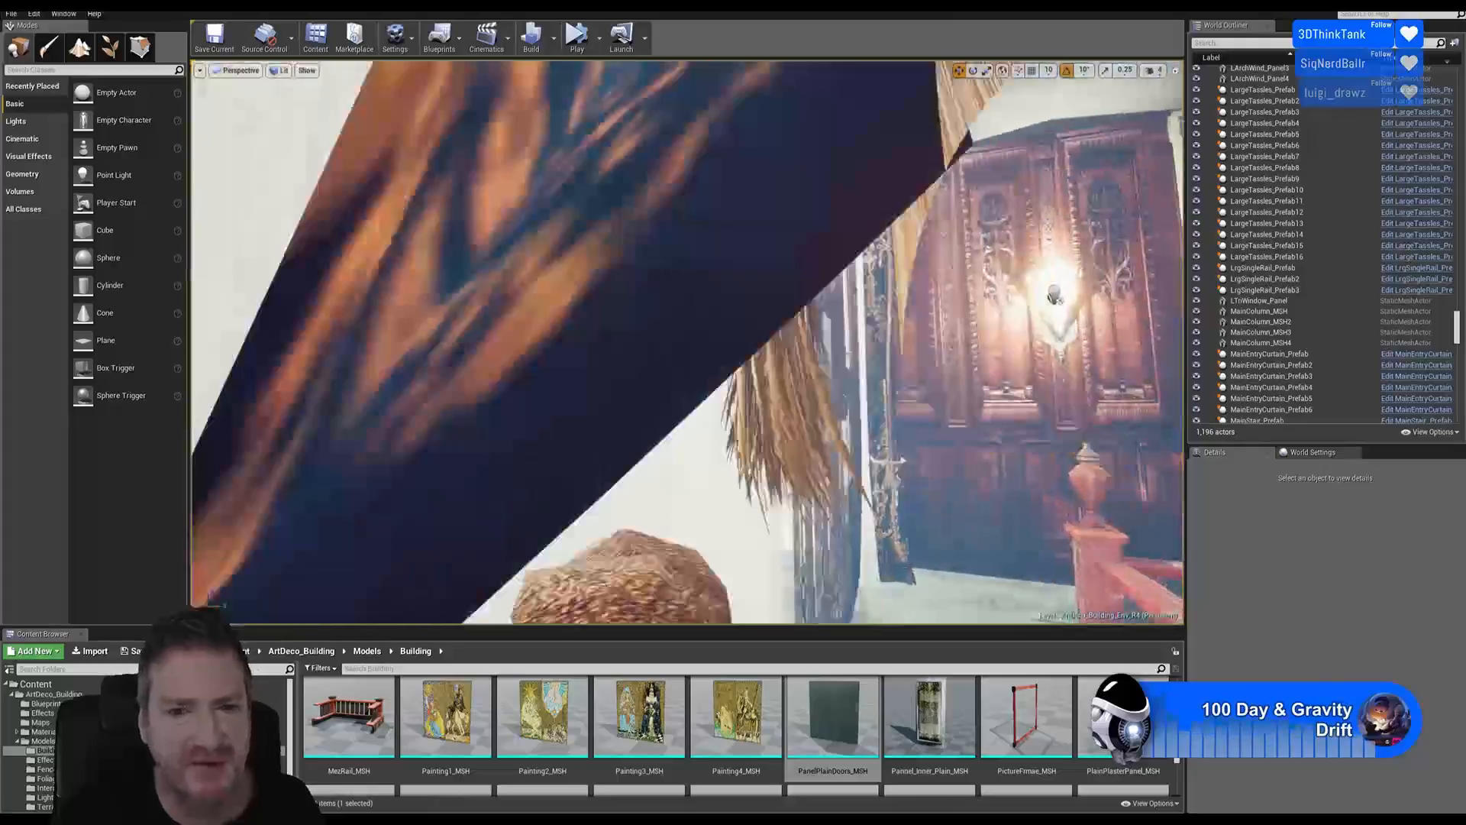
{"action": "right_click_drag", "start_coordinate": [688, 344], "coordinate": [534, 336]}
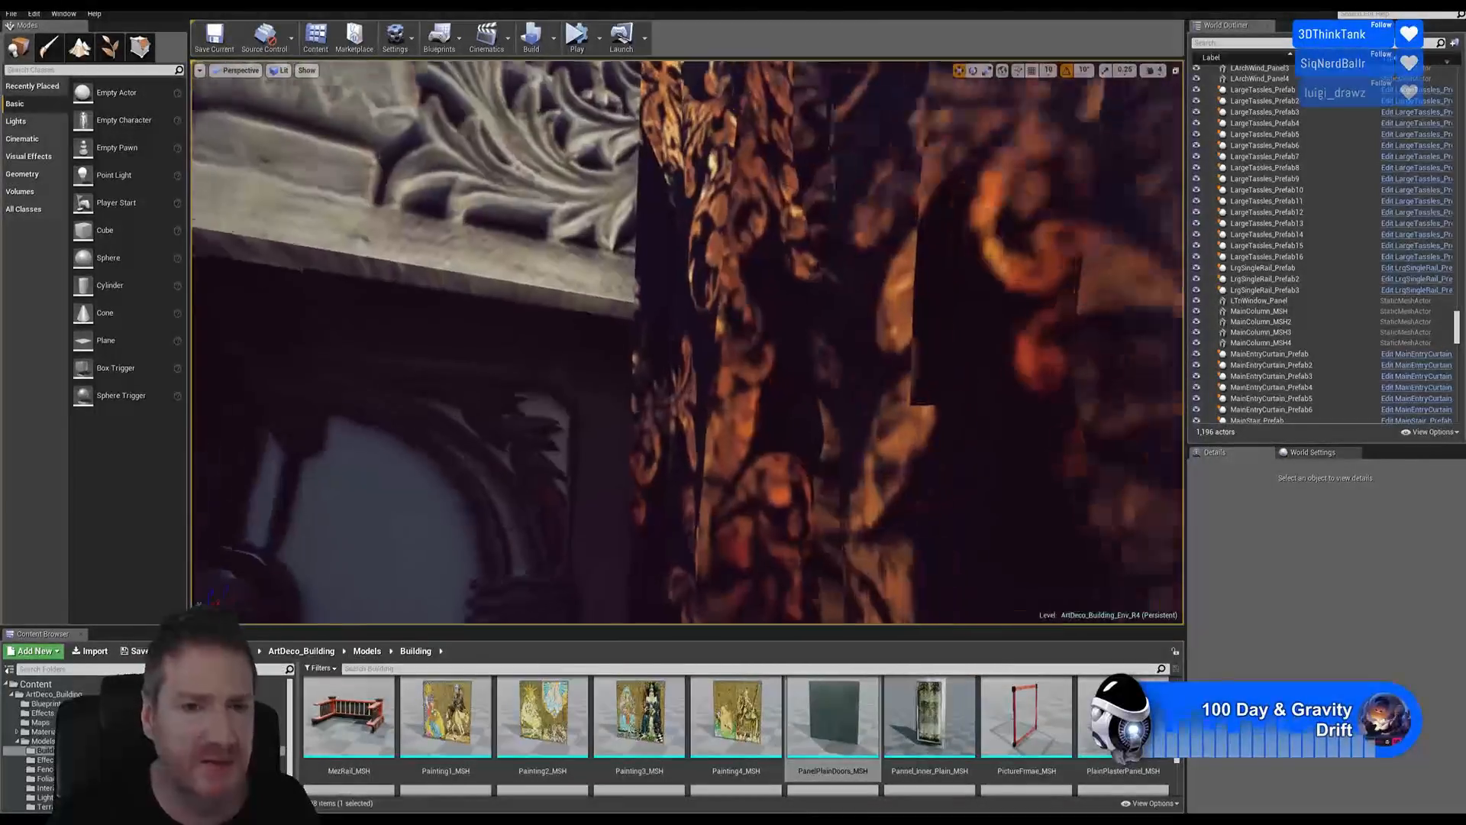
{"action": "right_click_drag", "start_coordinate": [687, 343], "coordinate": [619, 351]}
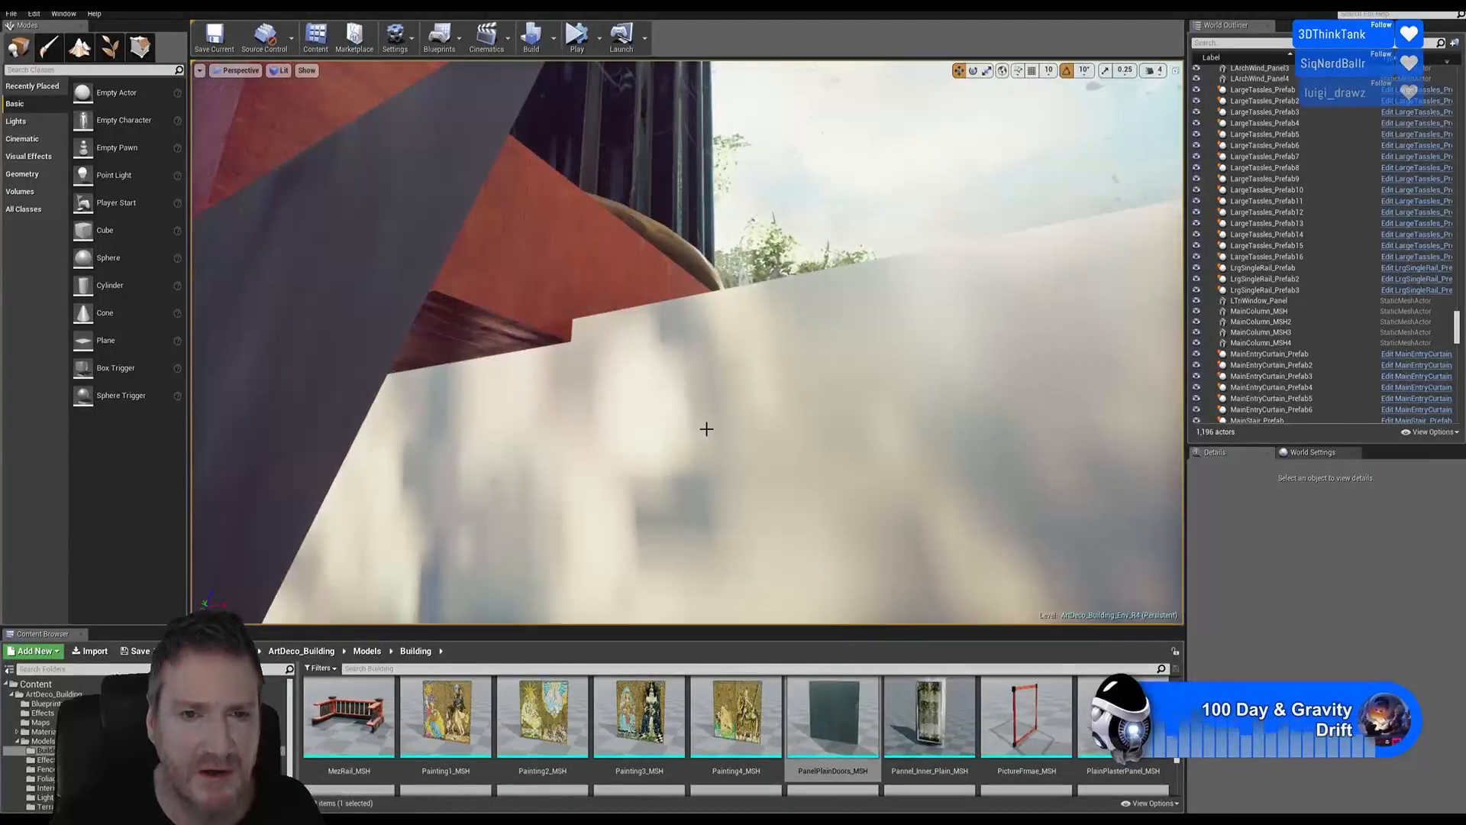
{"action": "right_click_drag", "start_coordinate": [707, 429], "coordinate": [710, 432]}
{"action": "right_click_drag", "start_coordinate": [624, 259], "coordinate": [603, 244]}
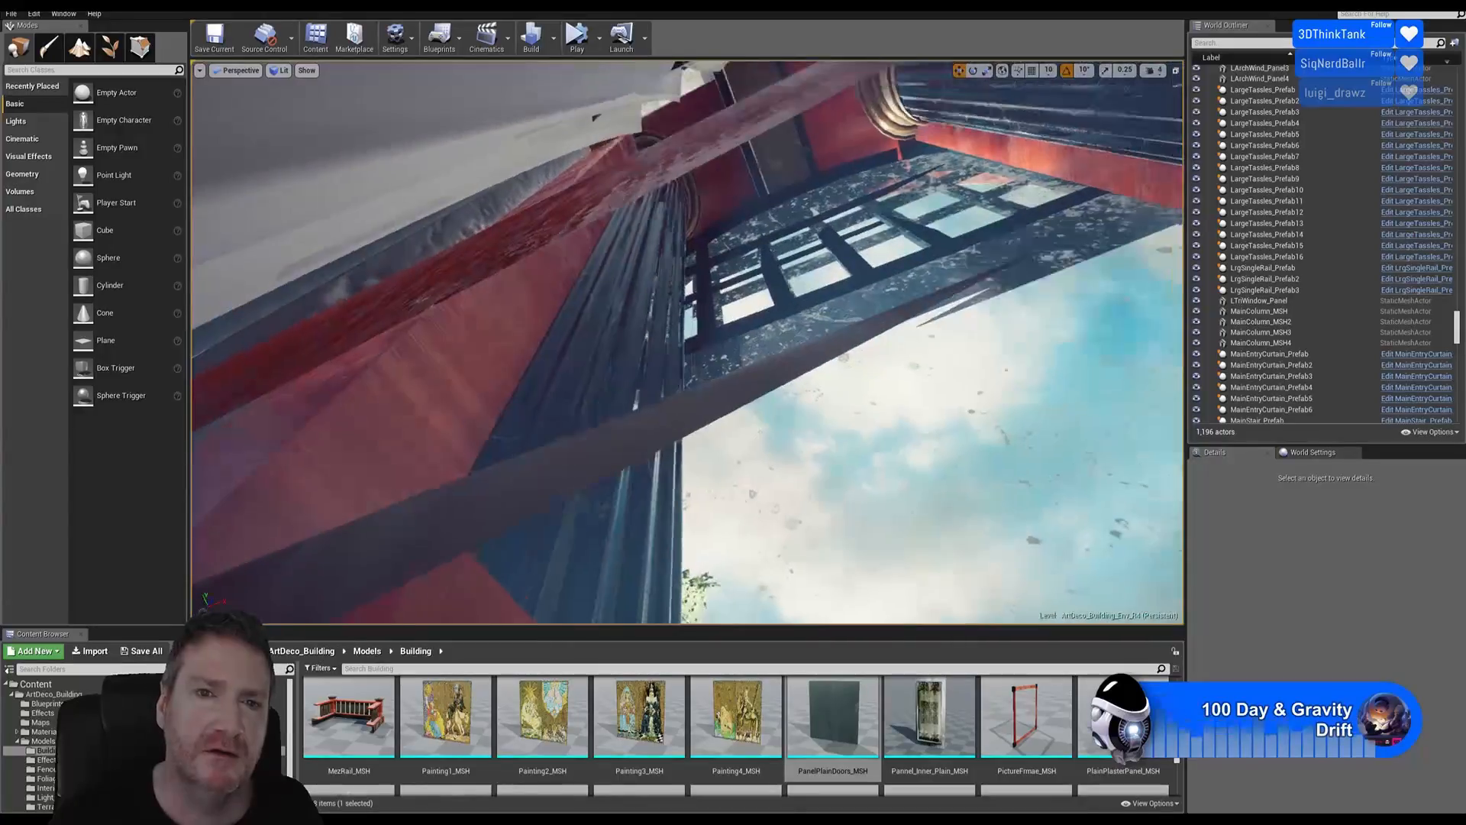
Duplicate the arched window frame ArchWindowFrame_Prefab3 and move the copy along X toward the curtains
{"action": "left_click", "coordinate": [515, 300]}
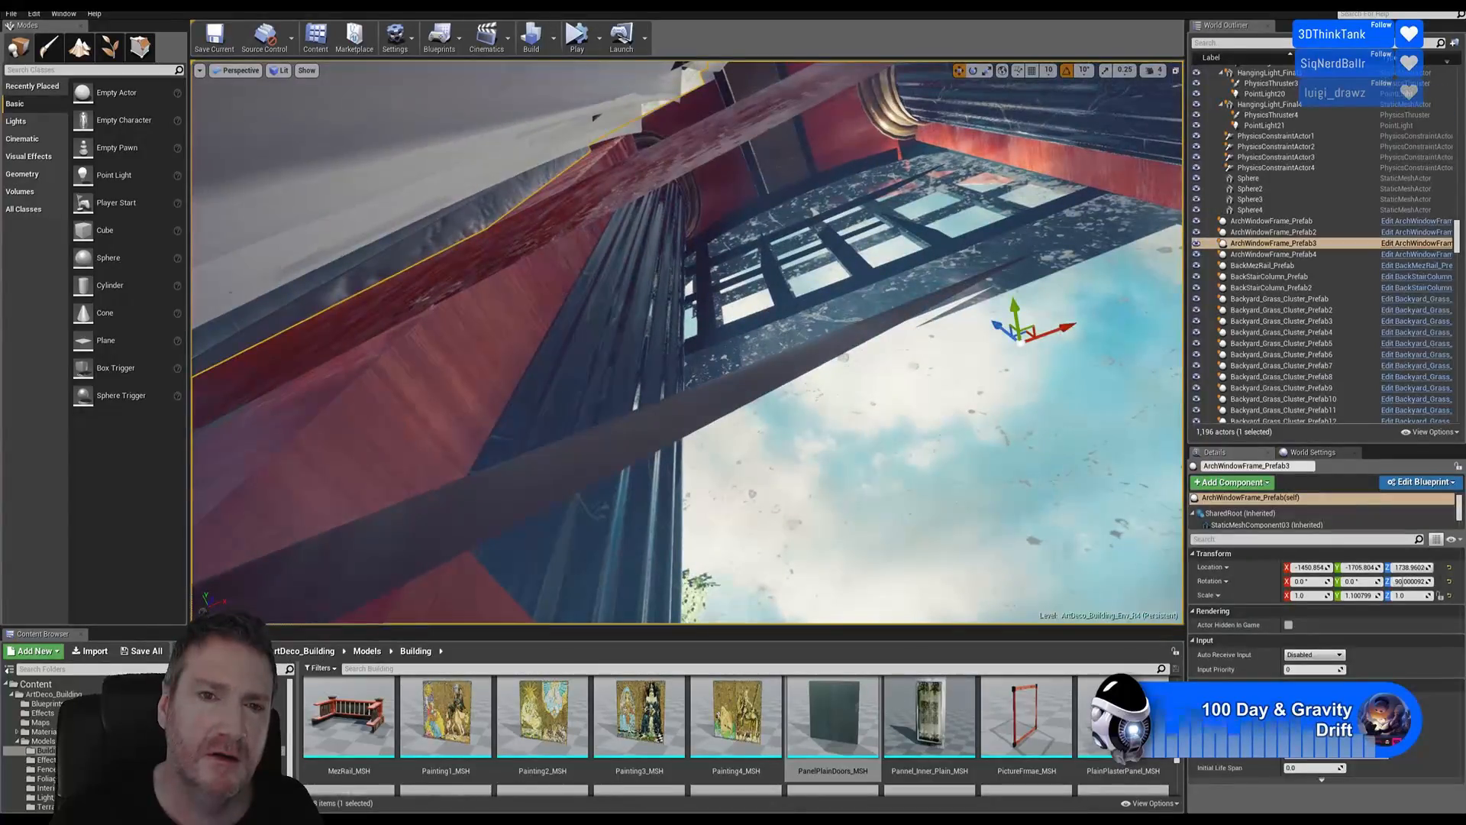
{"action": "mouse_move", "coordinate": [516, 300]}
{"action": "right_mouse_down"}
{"action": "mouse_move", "coordinate": [527, 296]}
{"action": "mouse_move", "coordinate": [528, 366]}
{"action": "mouse_move", "coordinate": [527, 321]}
{"action": "mouse_move", "coordinate": [543, 346]}
{"action": "mouse_move", "coordinate": [535, 393]}
{"action": "mouse_move", "coordinate": [513, 280]}
{"action": "right_mouse_up"}
{"action": "right_click", "coordinate": [533, 231]}
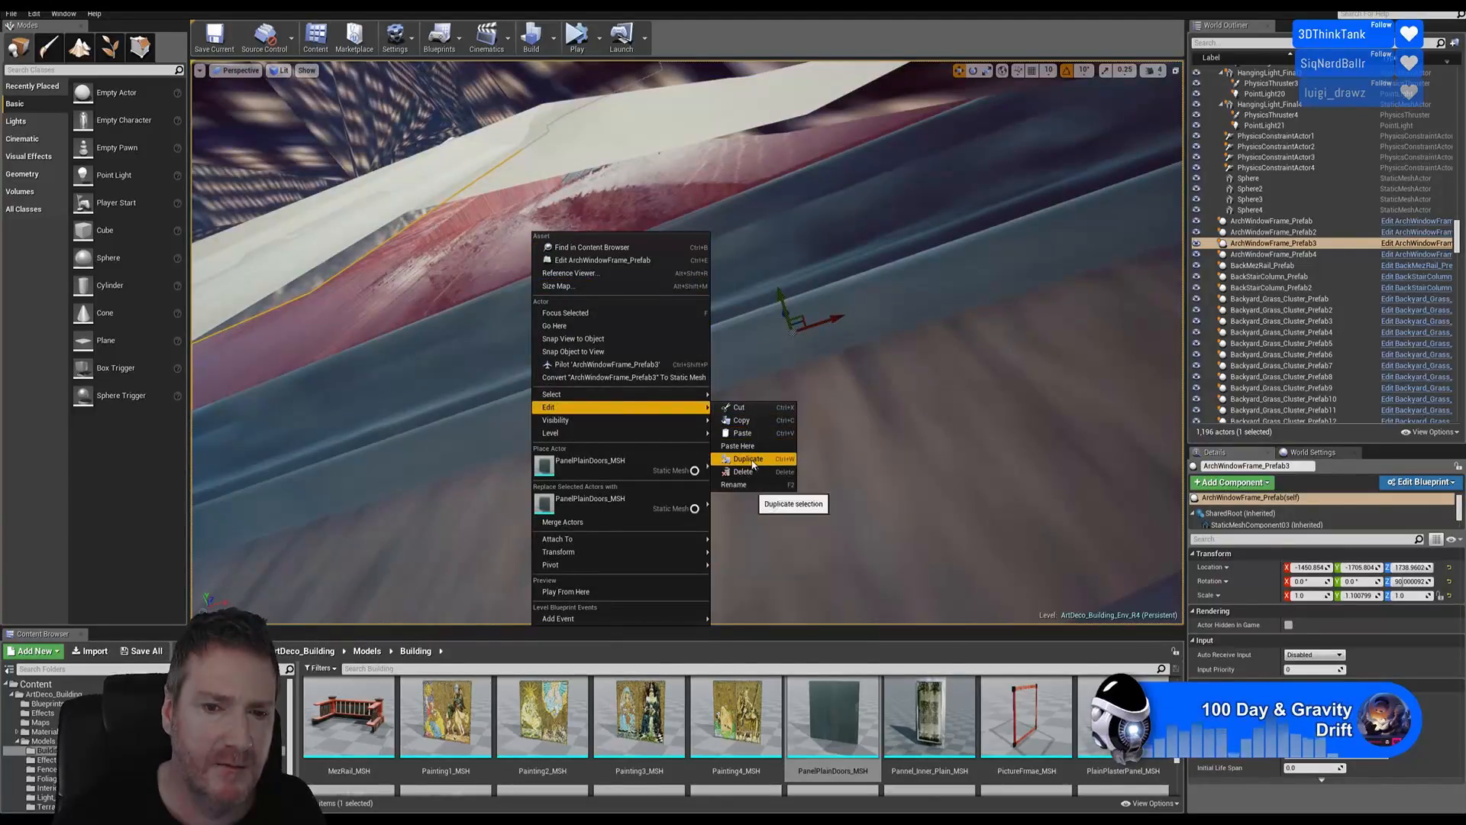
{"action": "left_click", "coordinate": [749, 459]}
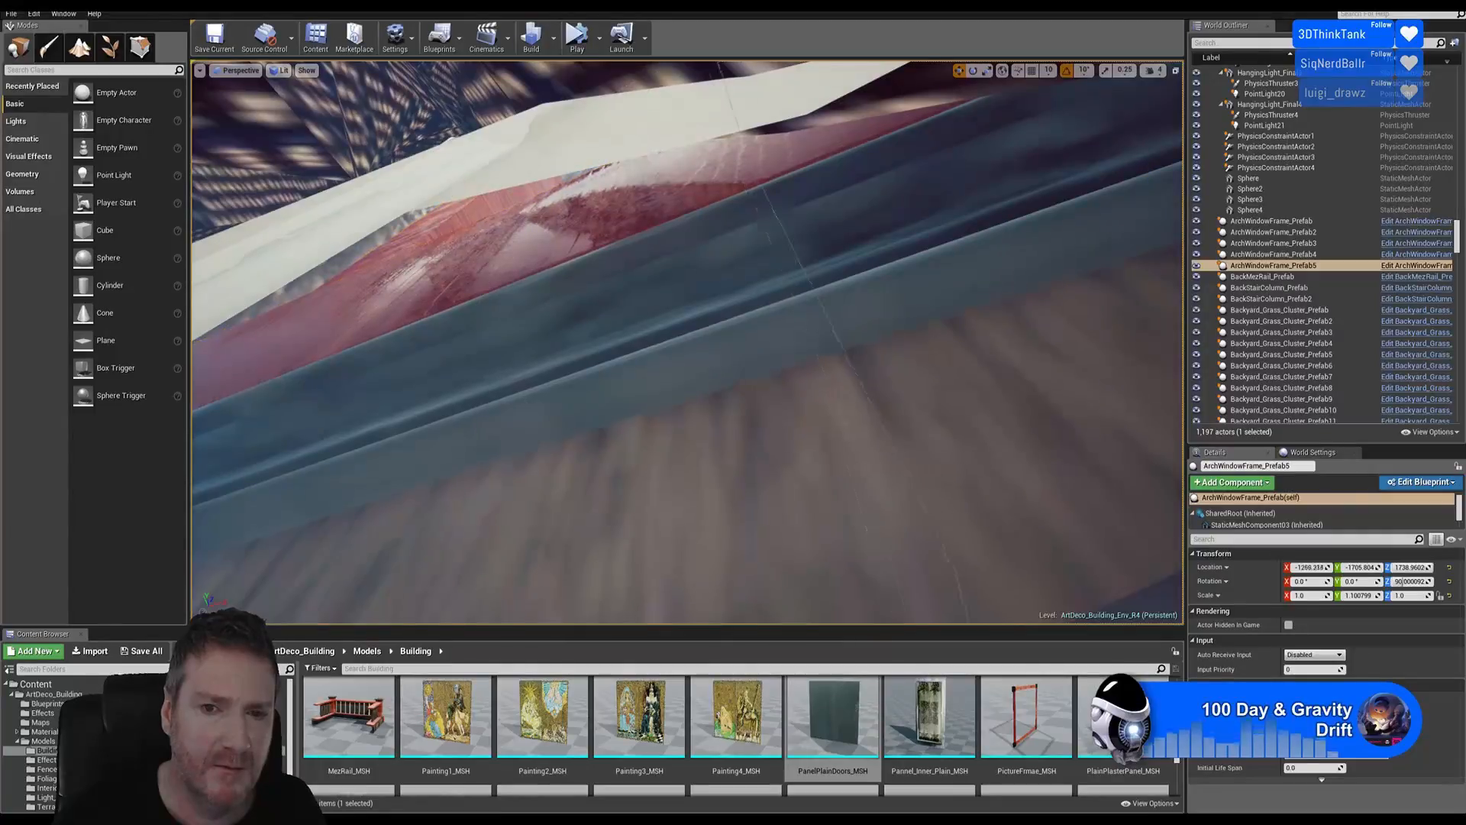
{"action": "right_click_drag", "start_coordinate": [769, 367], "coordinate": [737, 343]}
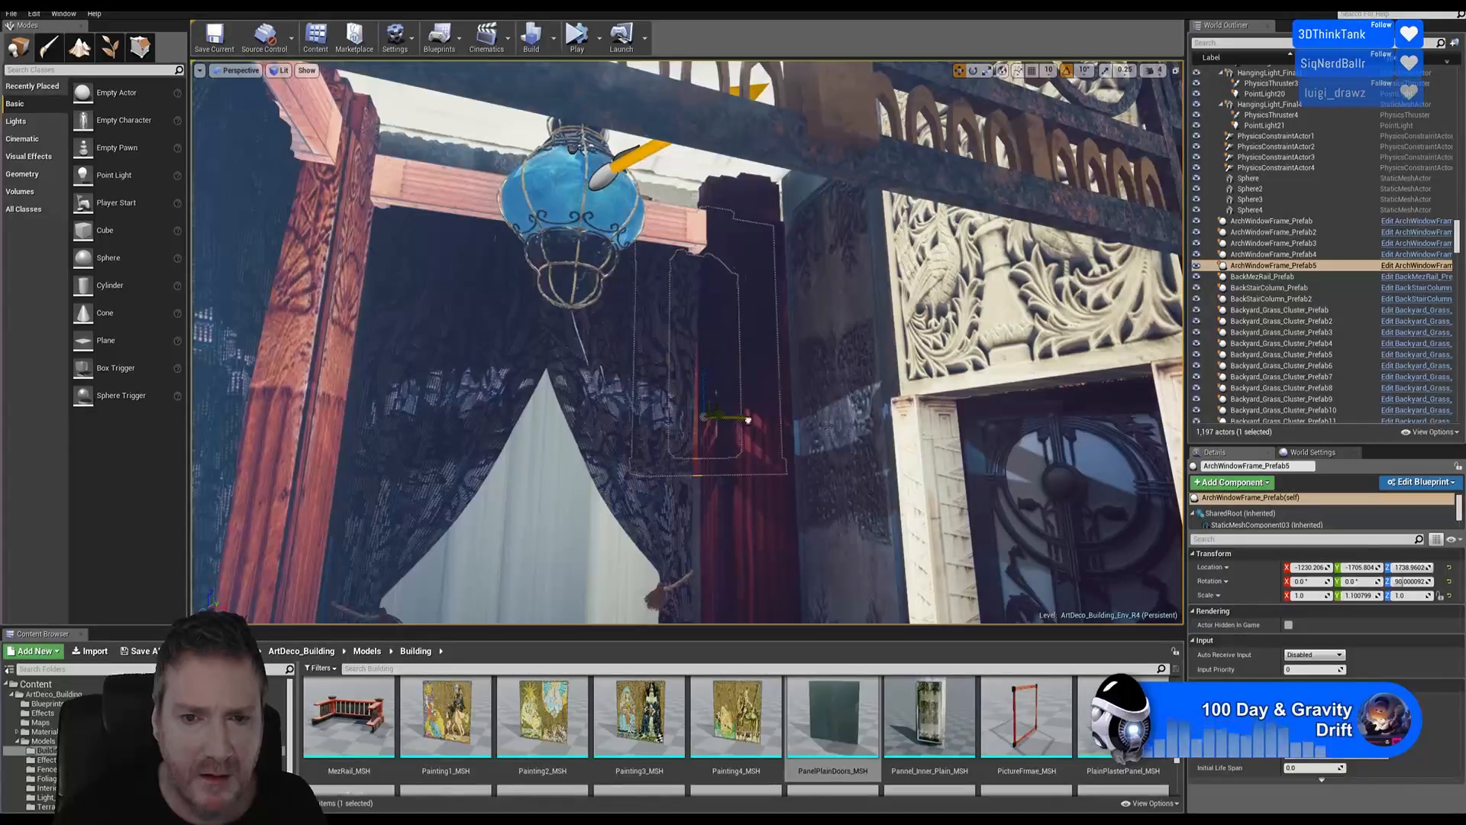
Slide ArchWindowFrame_Prefab5 along the stone wall to centre it on the arched window, and lower it to the window's sill height
{"action": "left_click_drag", "start_coordinate": [747, 419], "coordinate": [1092, 431]}
{"action": "right_click_drag", "start_coordinate": [764, 344], "coordinate": [771, 309]}
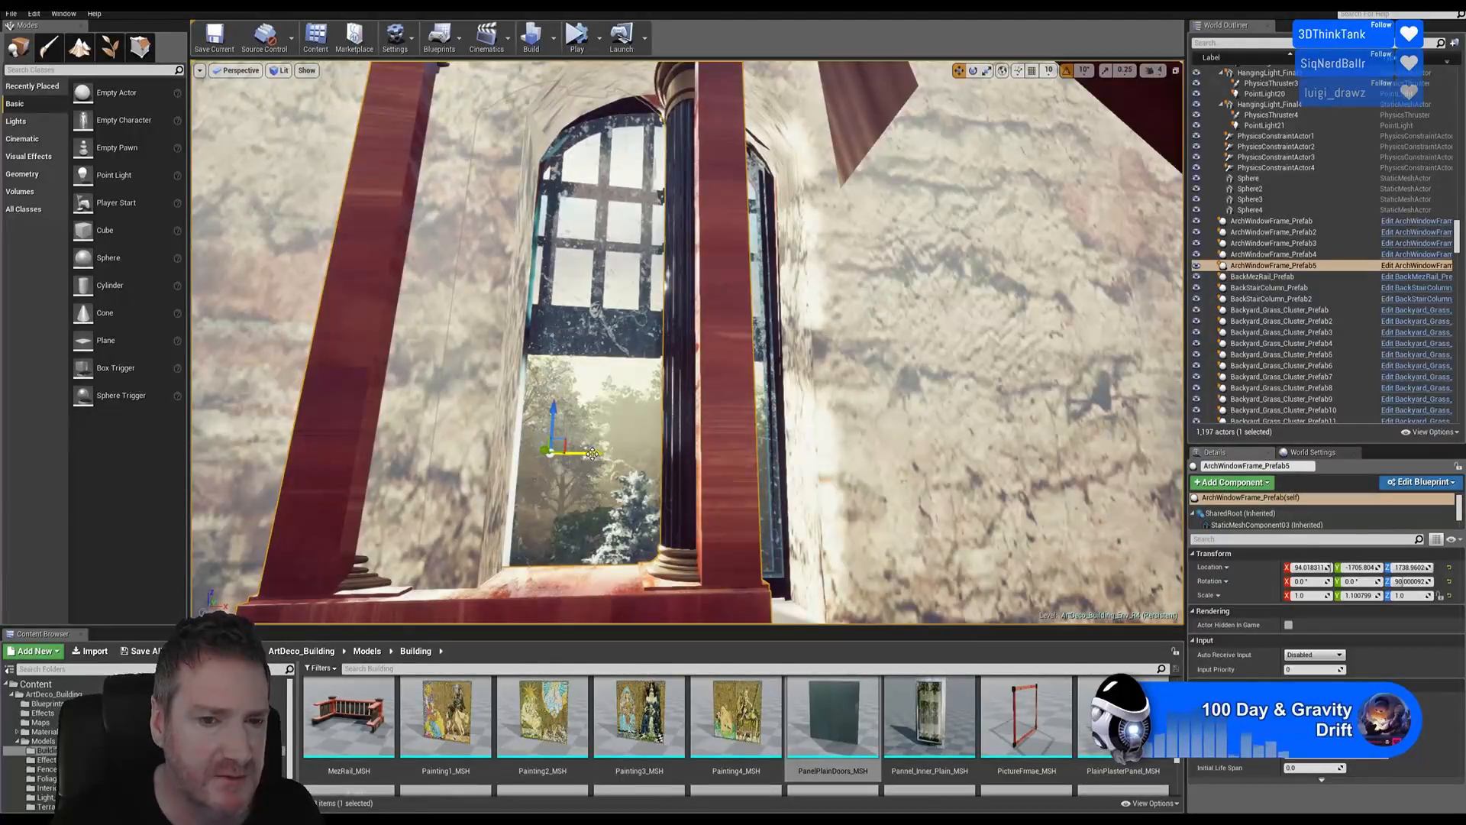
{"action": "left_click_drag", "start_coordinate": [593, 454], "coordinate": [696, 440]}
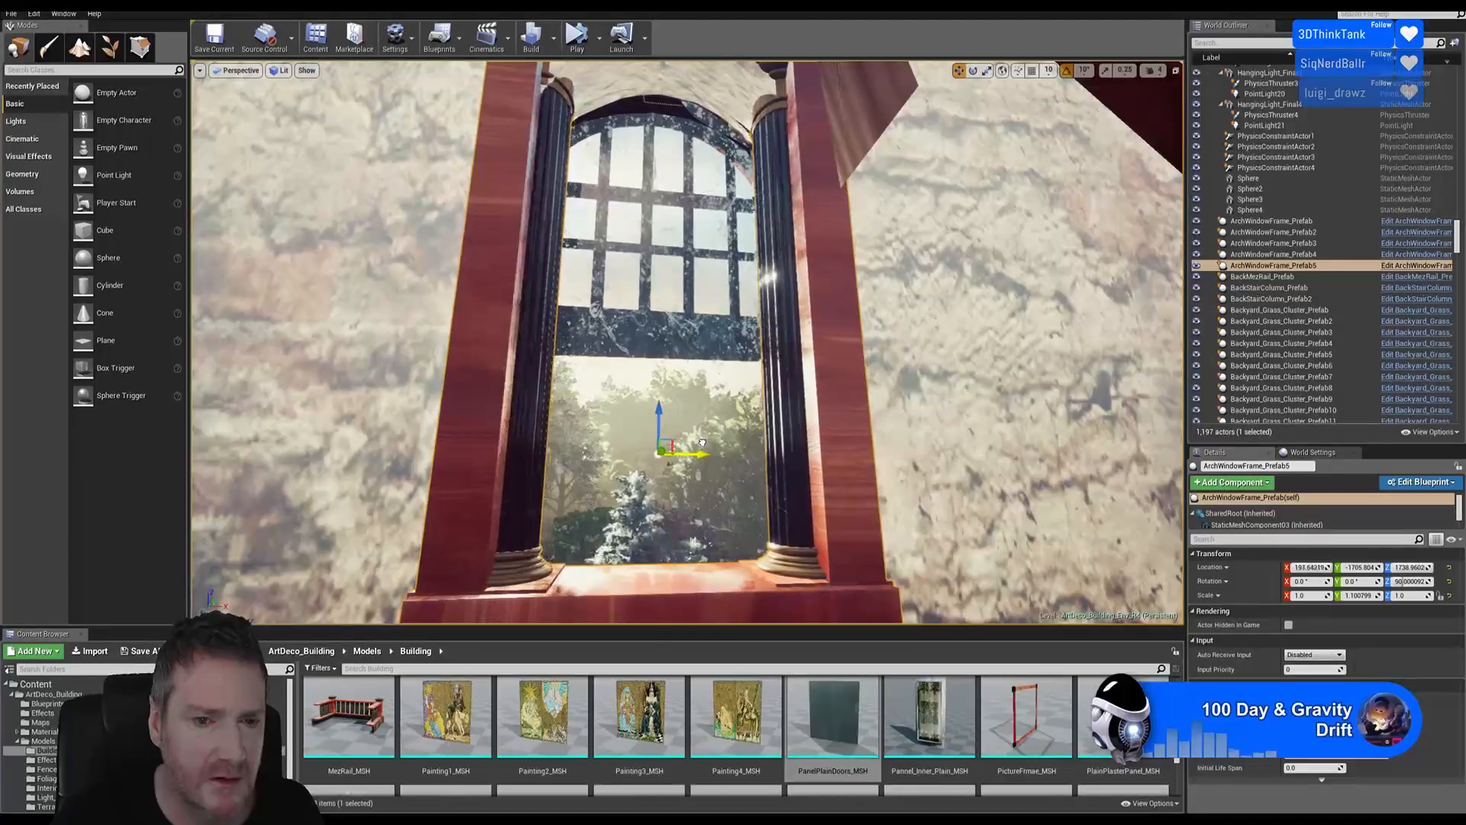
{"action": "right_click_drag", "start_coordinate": [582, 560], "coordinate": [478, 603]}
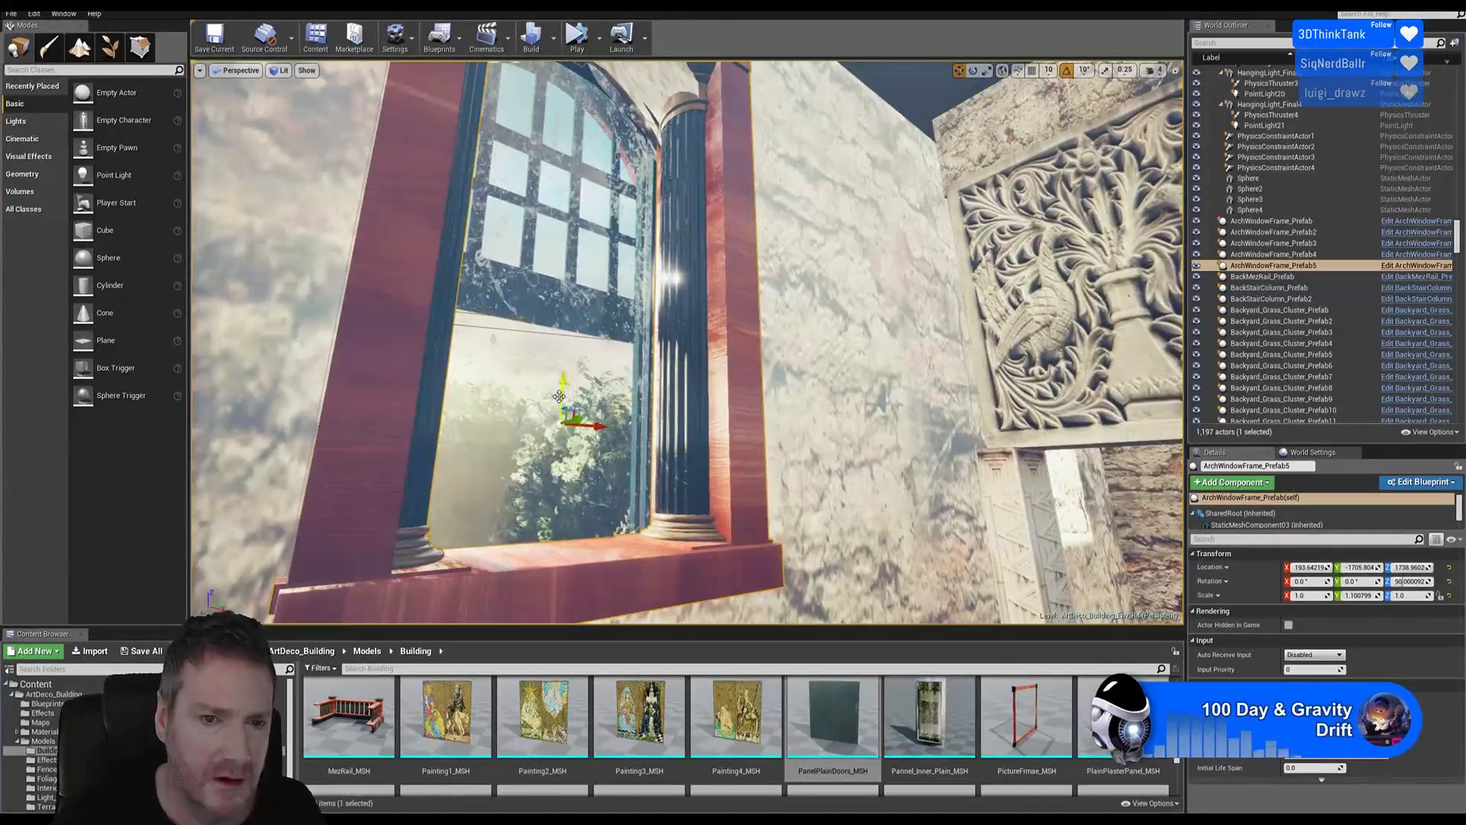
{"action": "left_click_drag", "start_coordinate": [560, 390], "coordinate": [568, 422]}
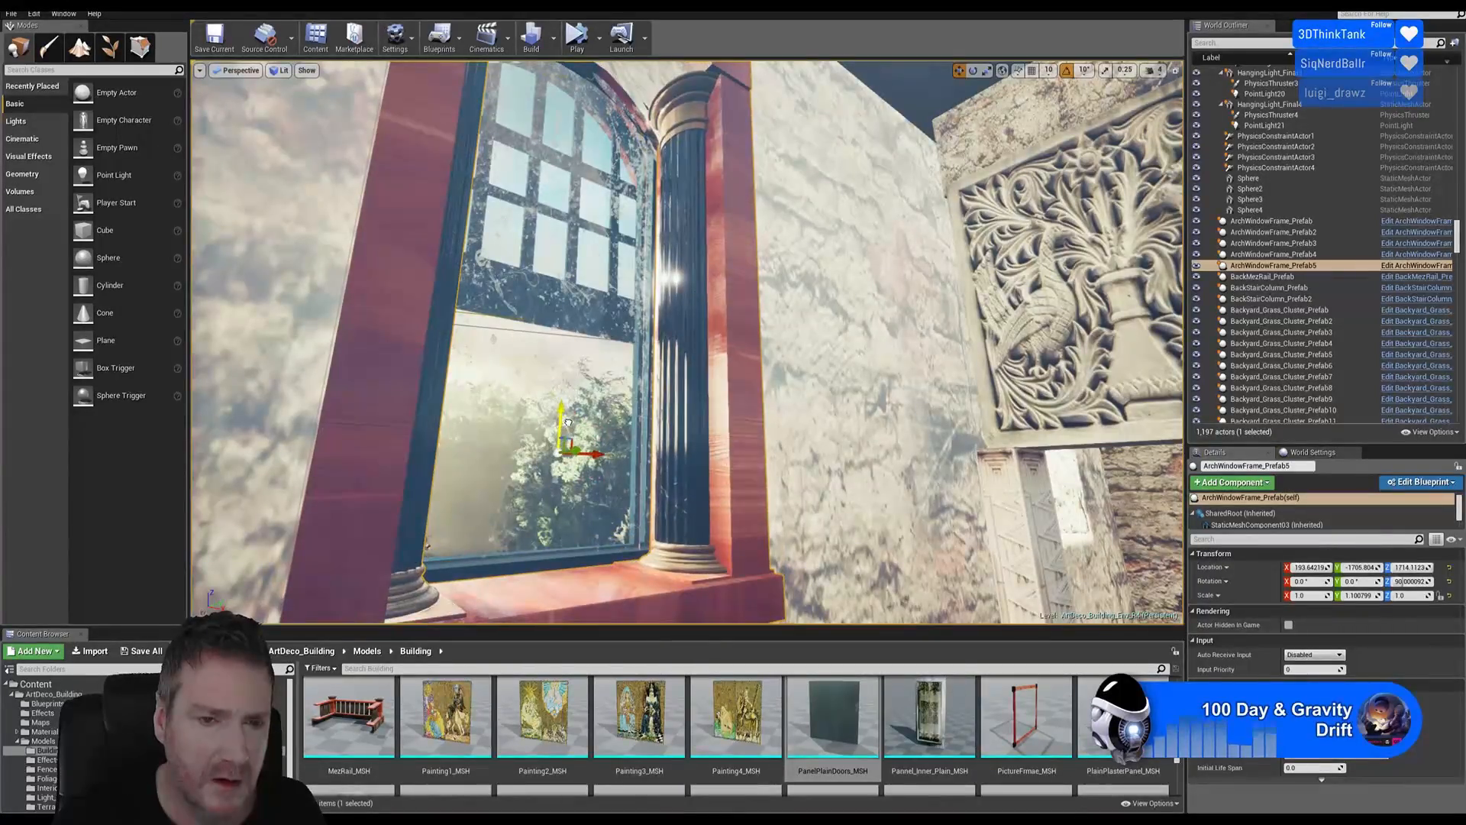
{"action": "right_click_drag", "start_coordinate": [653, 440], "coordinate": [584, 389]}
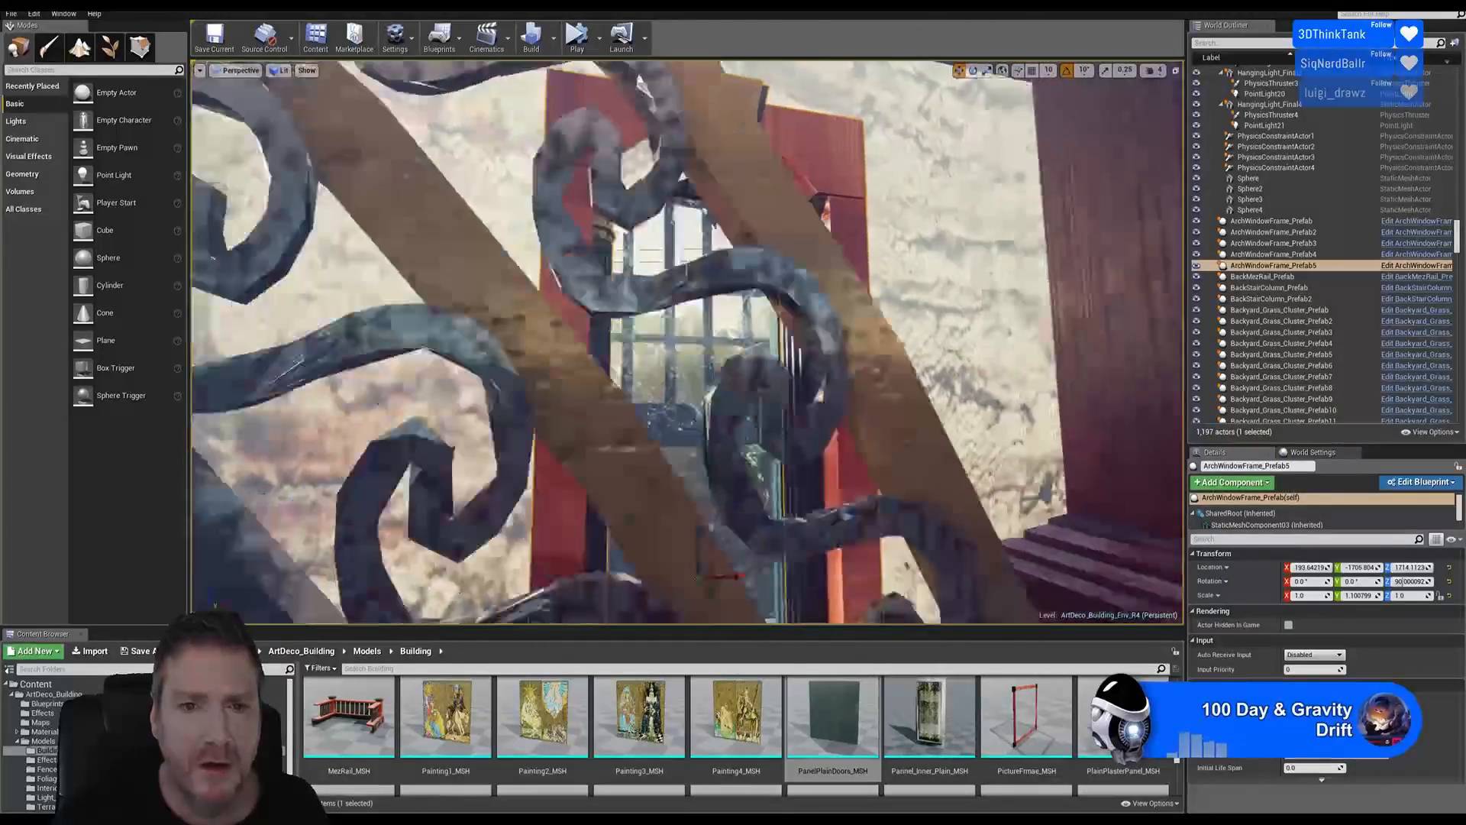
Select both side columns of the window frame and reduce their vertical scale to about 1.92
{"action": "right_click_drag", "start_coordinate": [721, 389], "coordinate": [752, 352]}
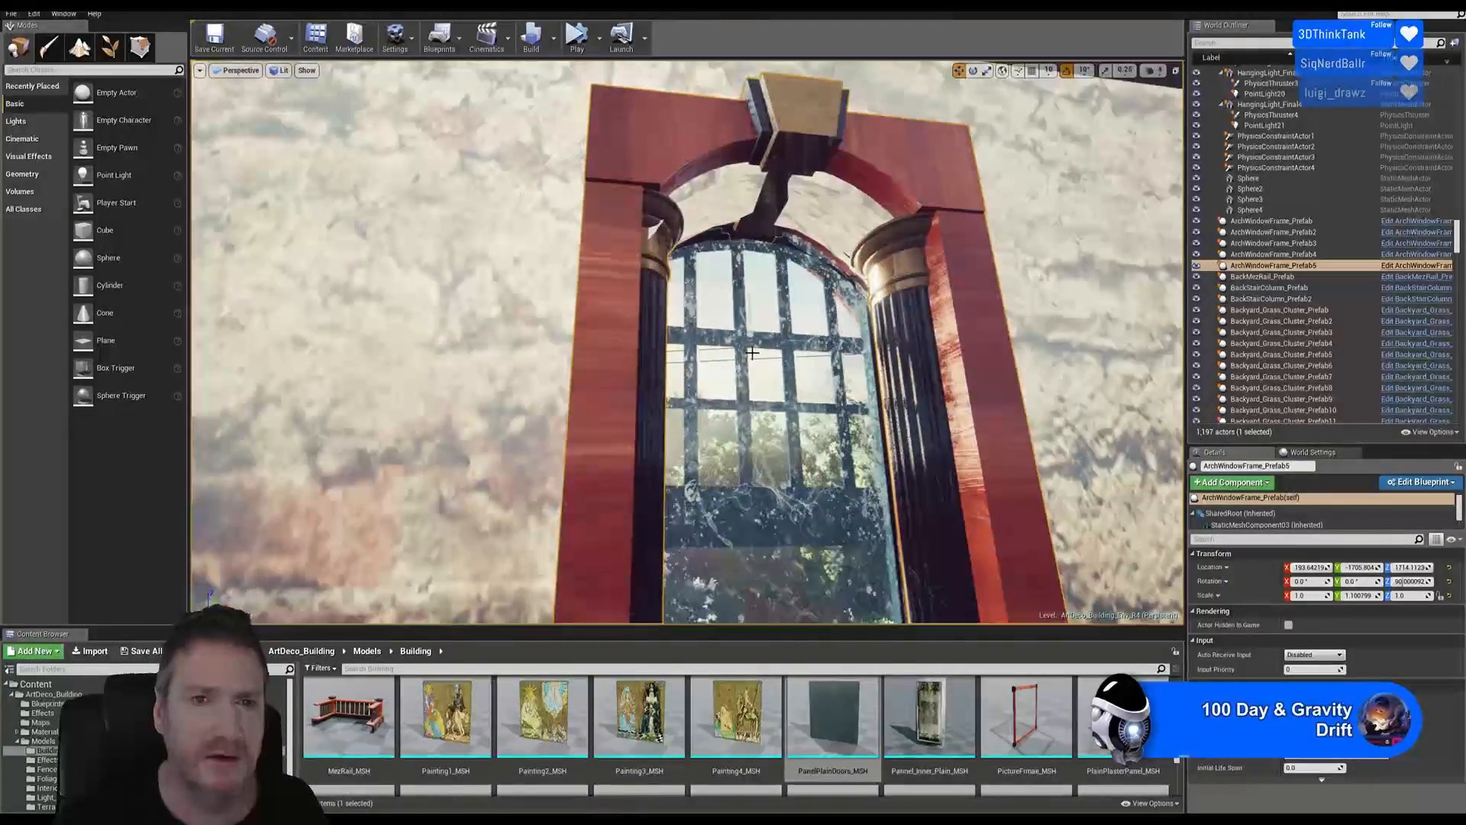
{"action": "left_click", "coordinate": [632, 262]}
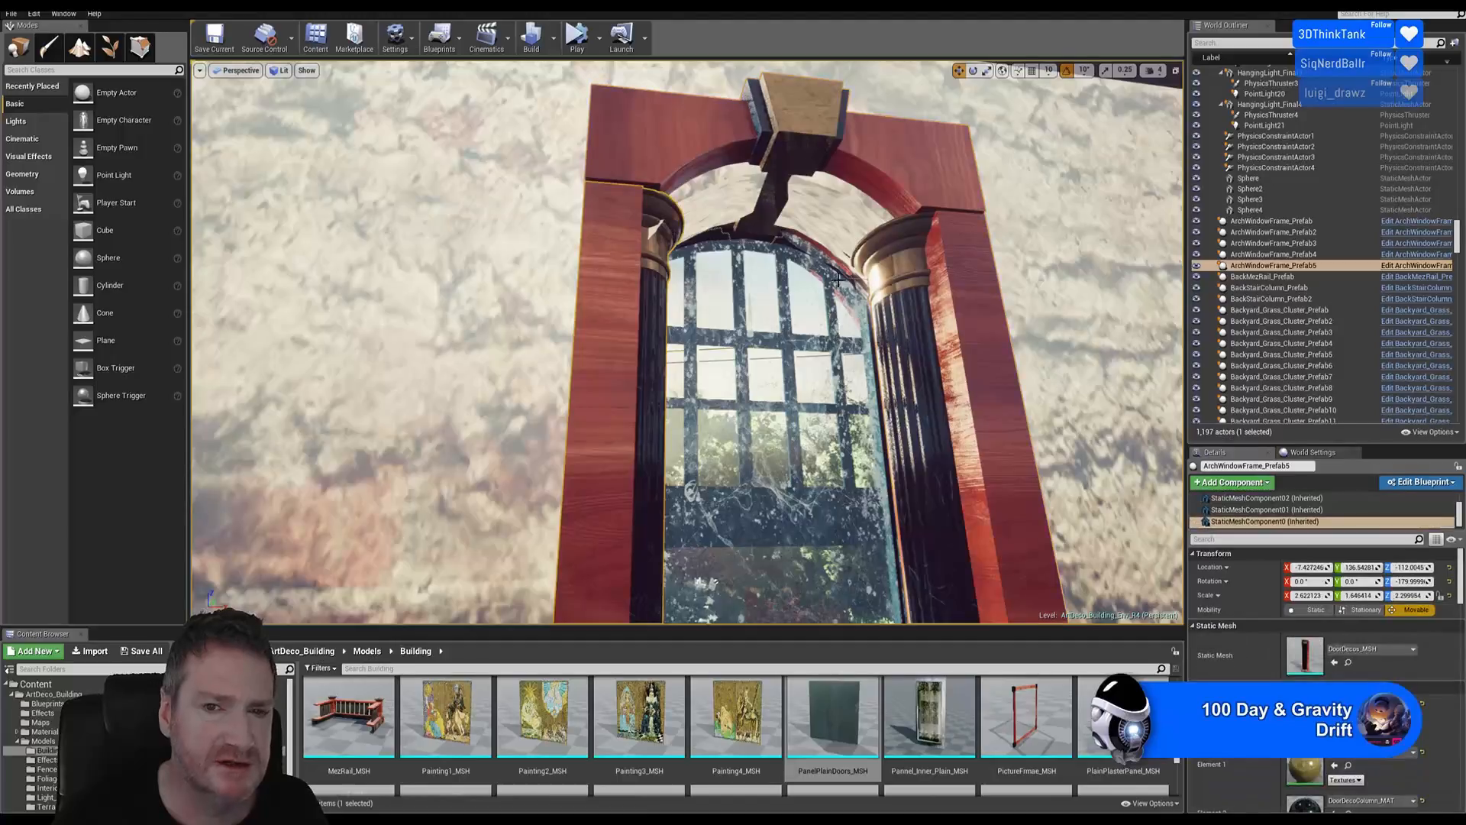
{"action": "left_click", "coordinate": [927, 285], "text": "ctrl"}
{"action": "left_click", "coordinate": [987, 70]}
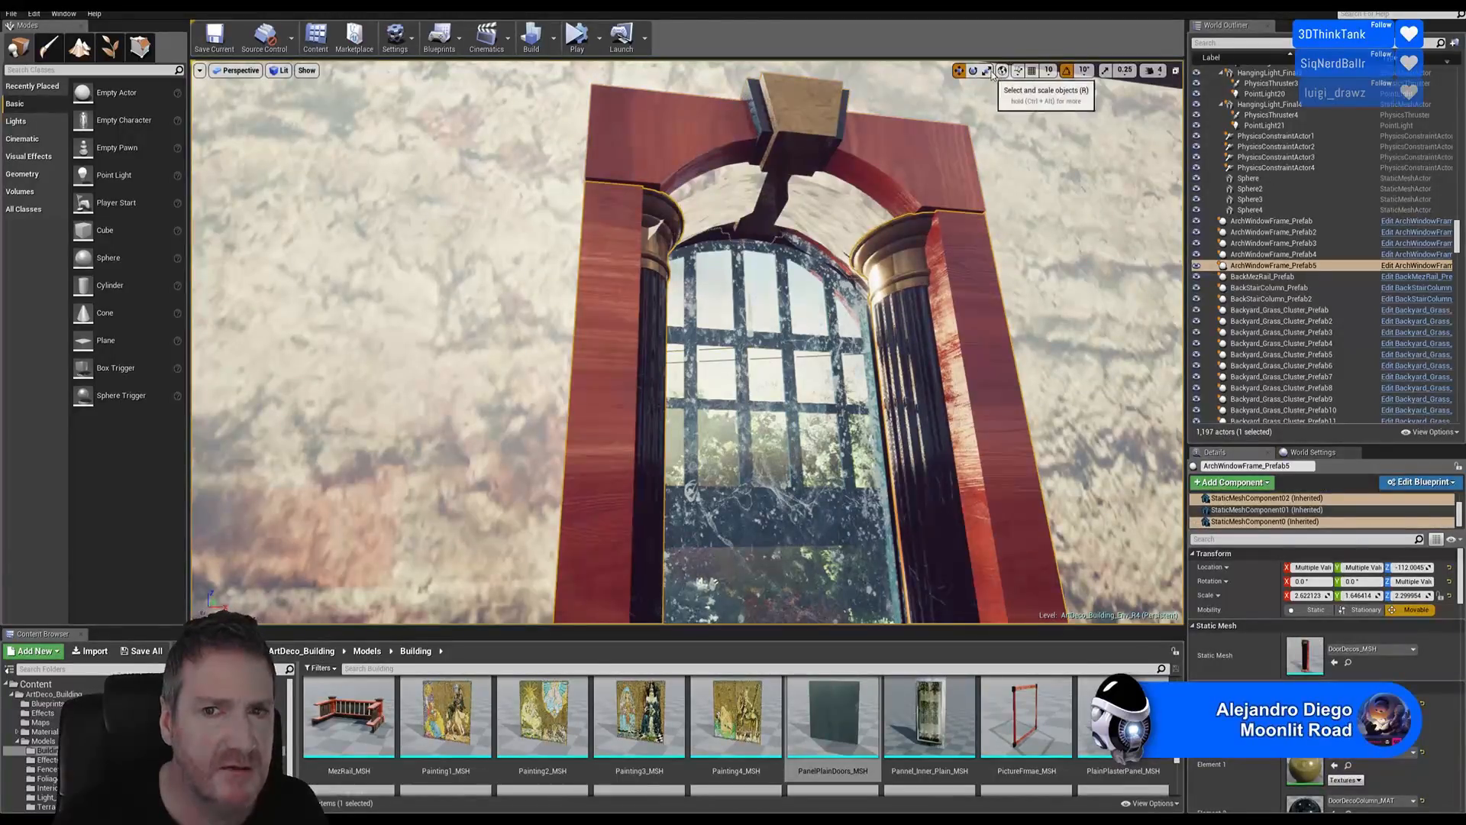
{"action": "right_click_drag", "start_coordinate": [688, 342], "coordinate": [822, 472]}
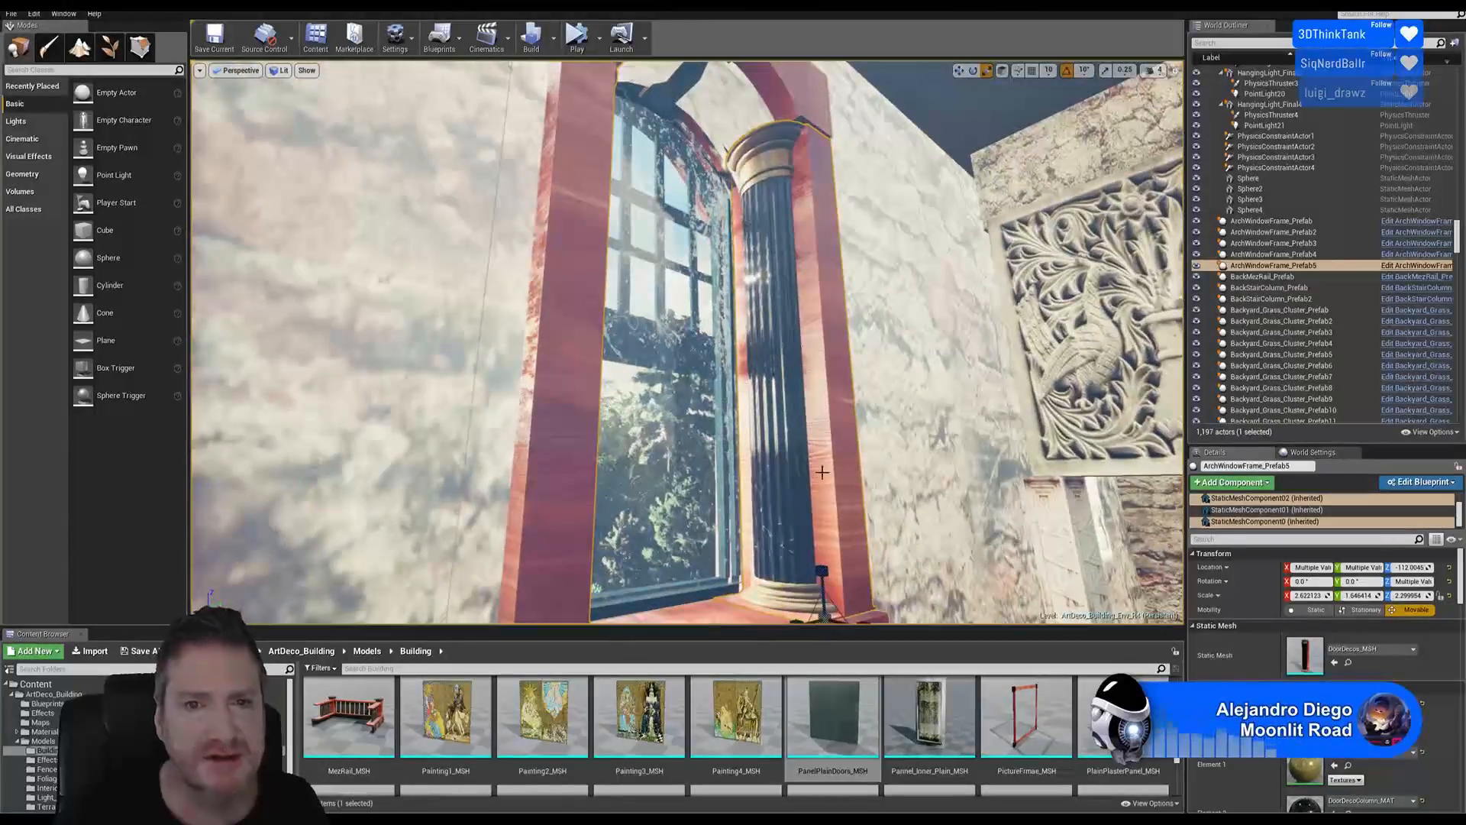
{"action": "mouse_move", "coordinate": [820, 555]}
{"action": "left_mouse_down"}
{"action": "mouse_move", "coordinate": [820, 585]}
{"action": "mouse_move", "coordinate": [821, 572]}
{"action": "left_mouse_up"}
Lower the frame's arched top piece with the keystone so it follows the top of the window
{"action": "right_click_drag", "start_coordinate": [815, 298], "coordinate": [764, 221]}
{"action": "left_click", "coordinate": [777, 171]}
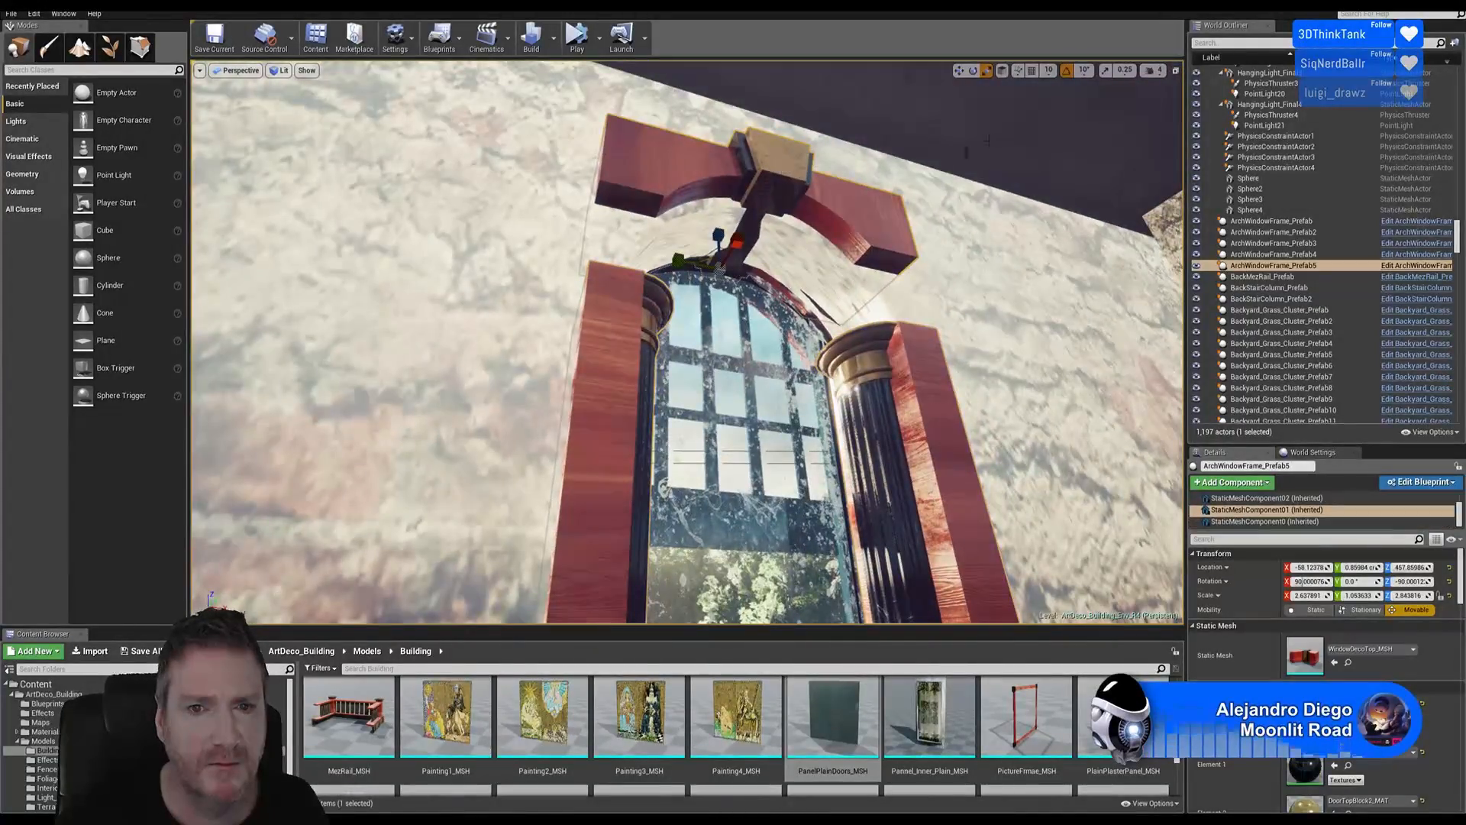
{"action": "left_click", "coordinate": [959, 70]}
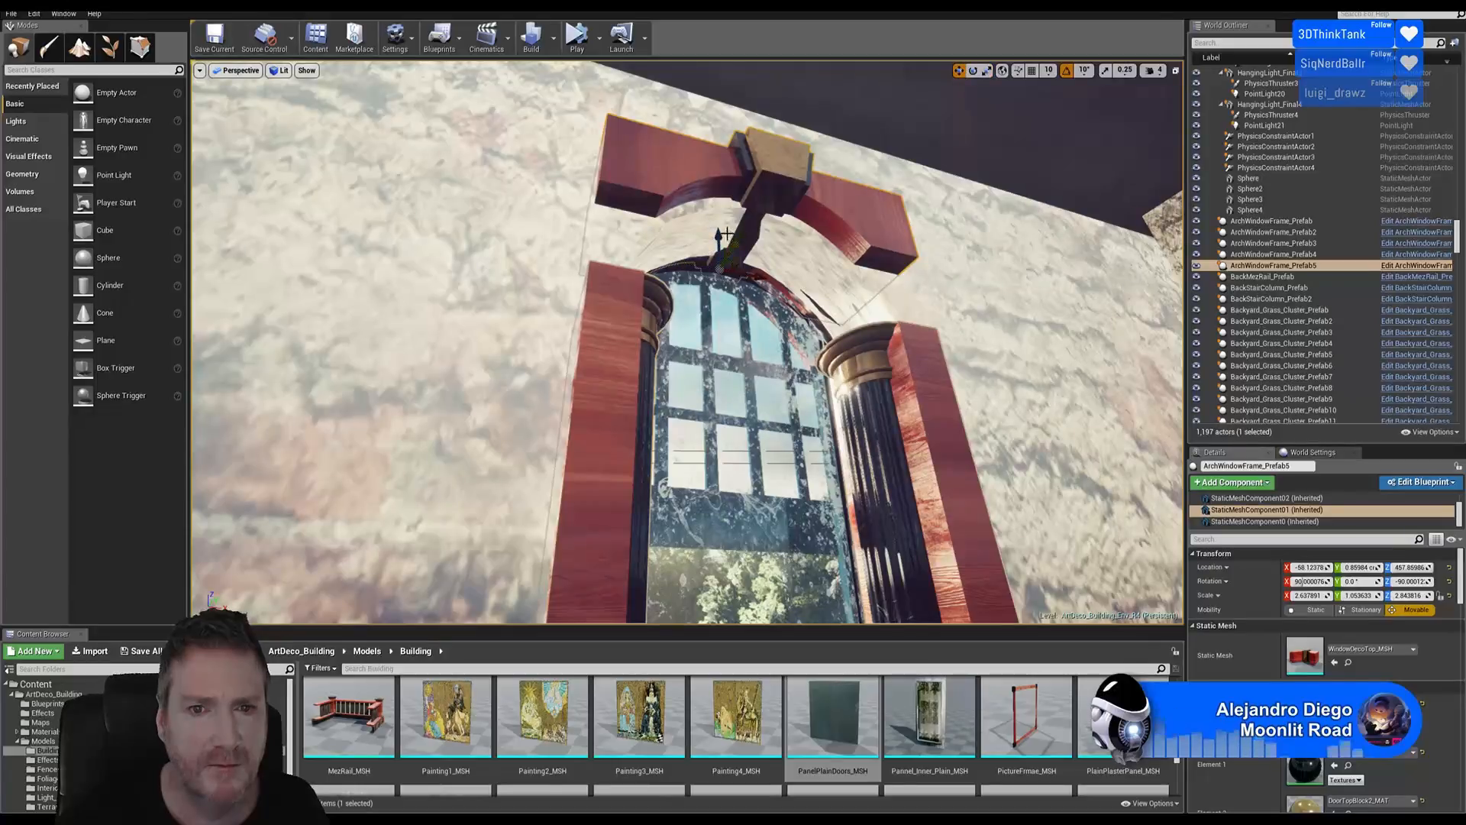
{"action": "left_click_drag", "start_coordinate": [724, 236], "coordinate": [719, 267]}
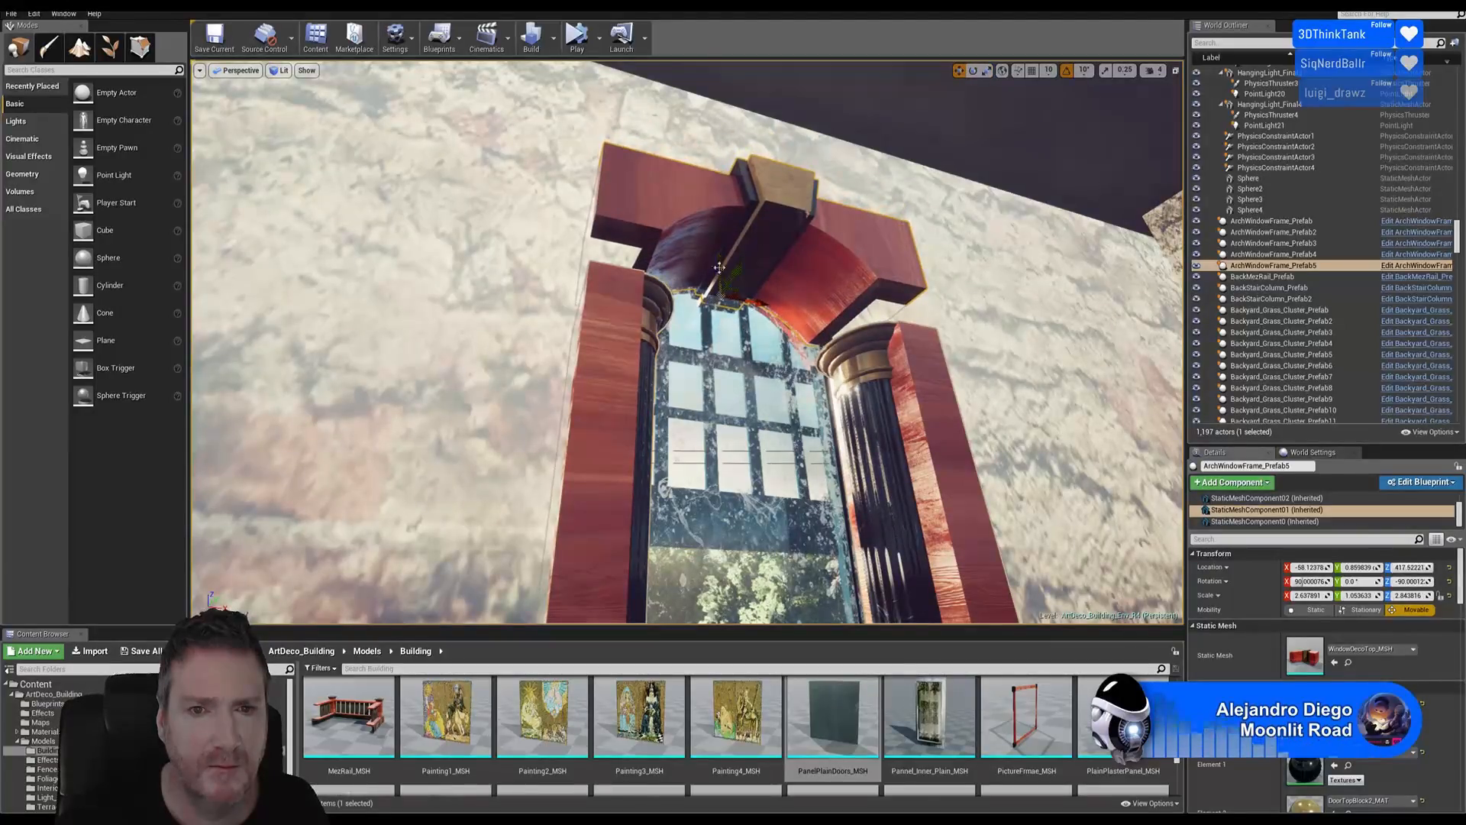
Stretch both side columns vertically to a Z scale of about 2.13 so they meet the arched top piece
{"action": "left_click", "coordinate": [936, 402]}
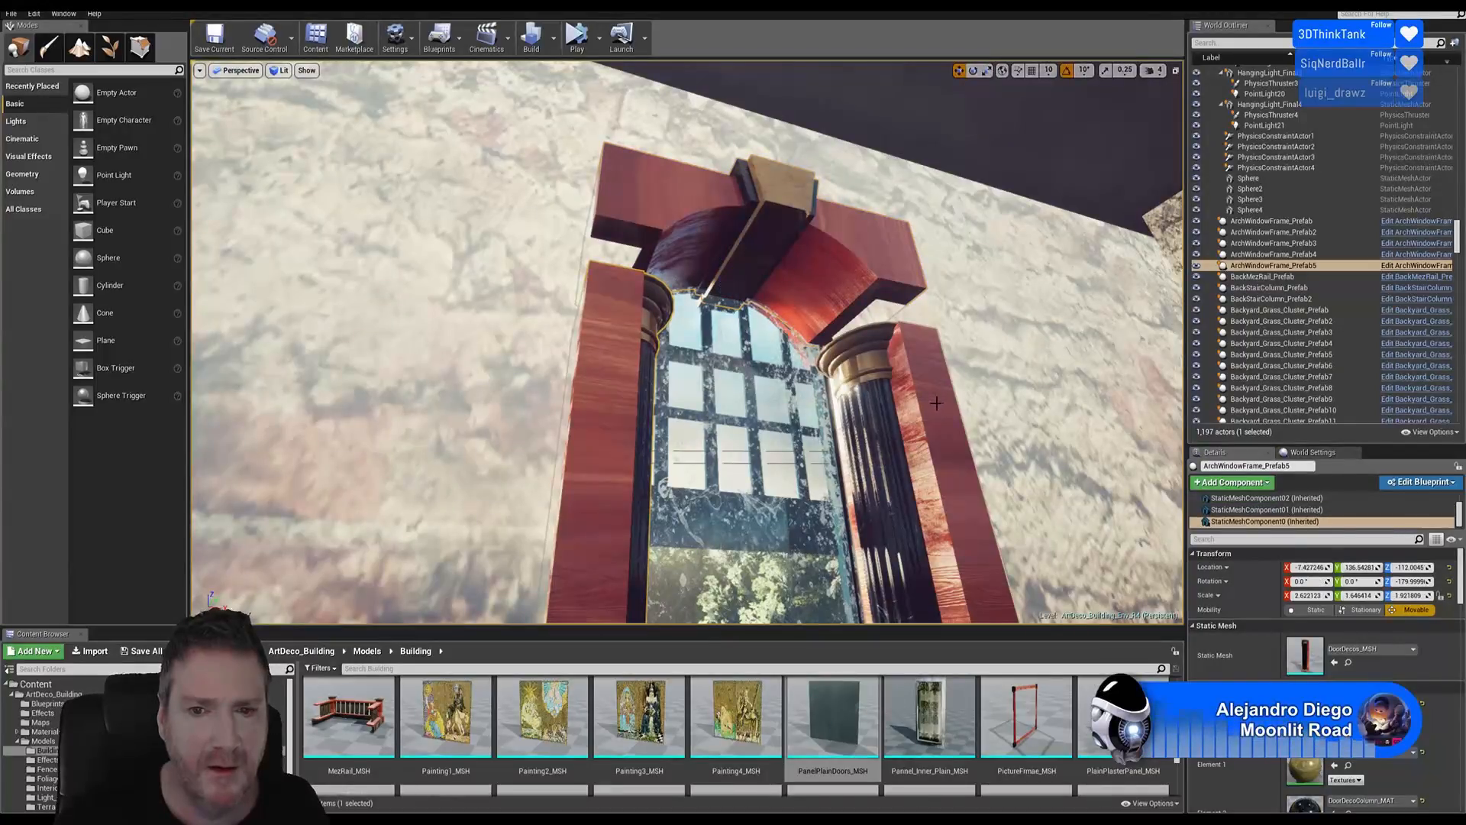
{"action": "left_click", "coordinate": [920, 397], "text": "ctrl"}
{"action": "left_click", "coordinate": [987, 70]}
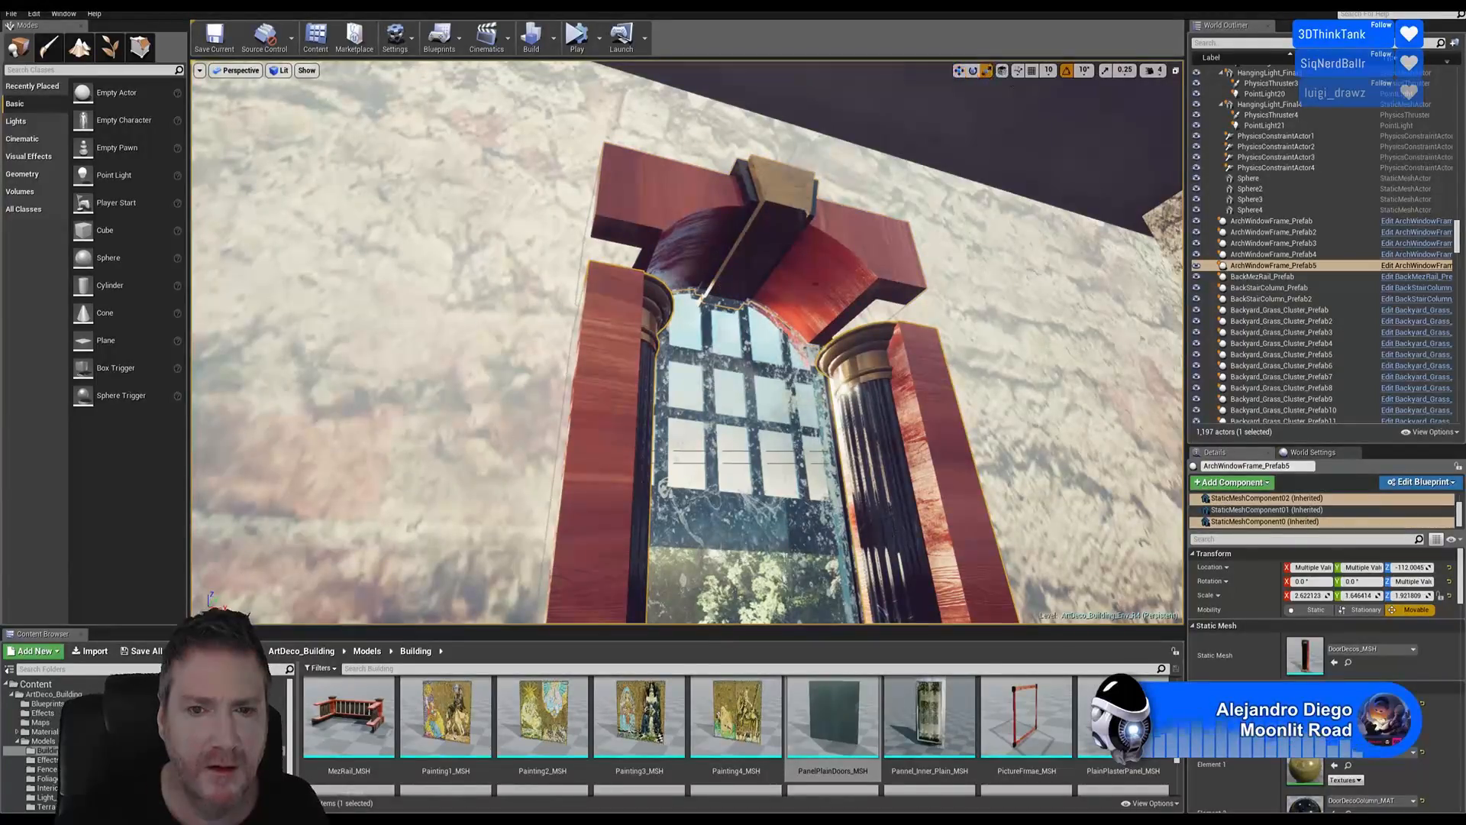
{"action": "right_click_drag", "start_coordinate": [764, 397], "coordinate": [863, 458]}
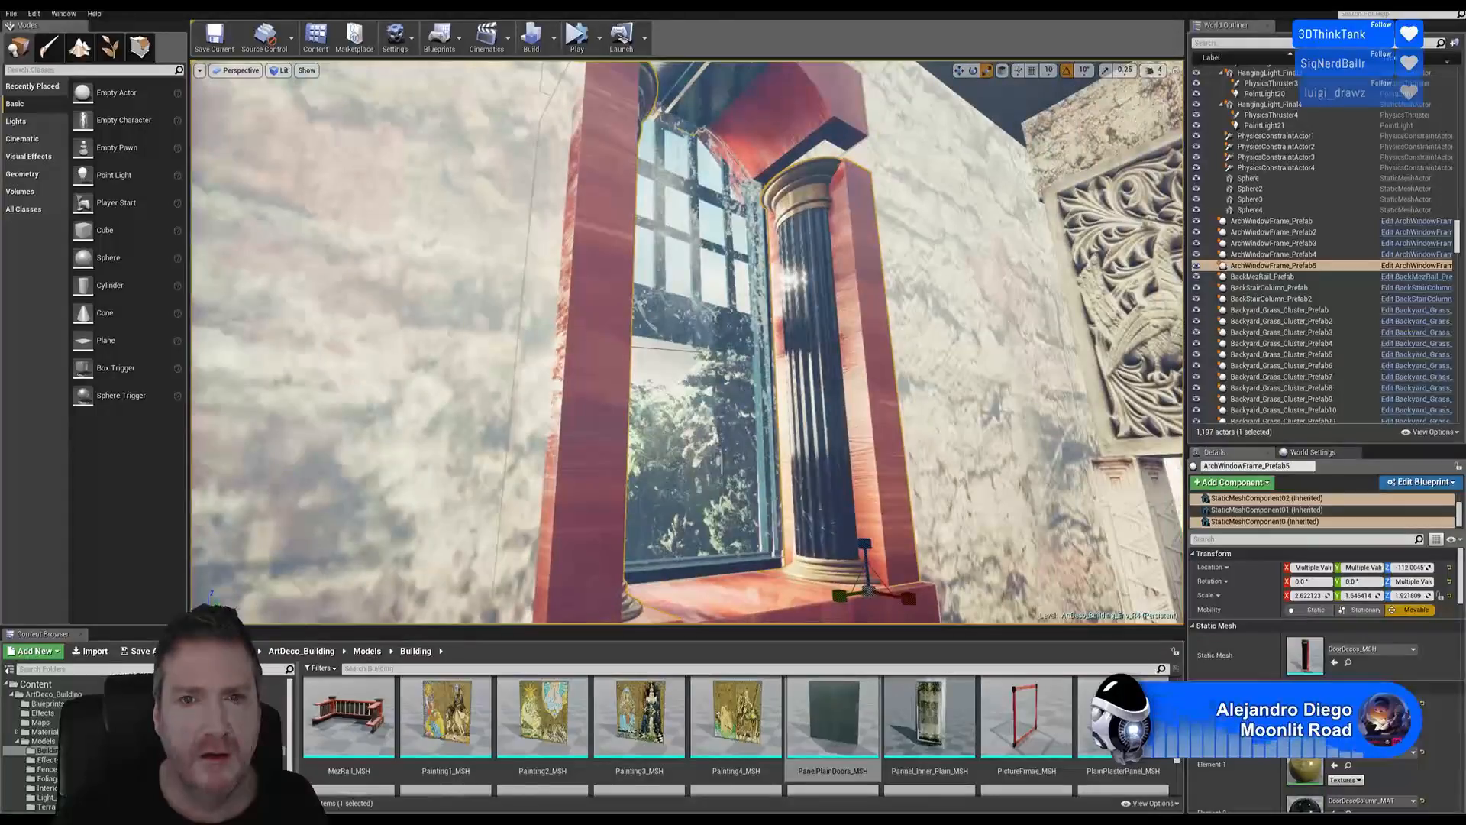
{"action": "left_click_drag", "start_coordinate": [864, 544], "coordinate": [863, 514]}
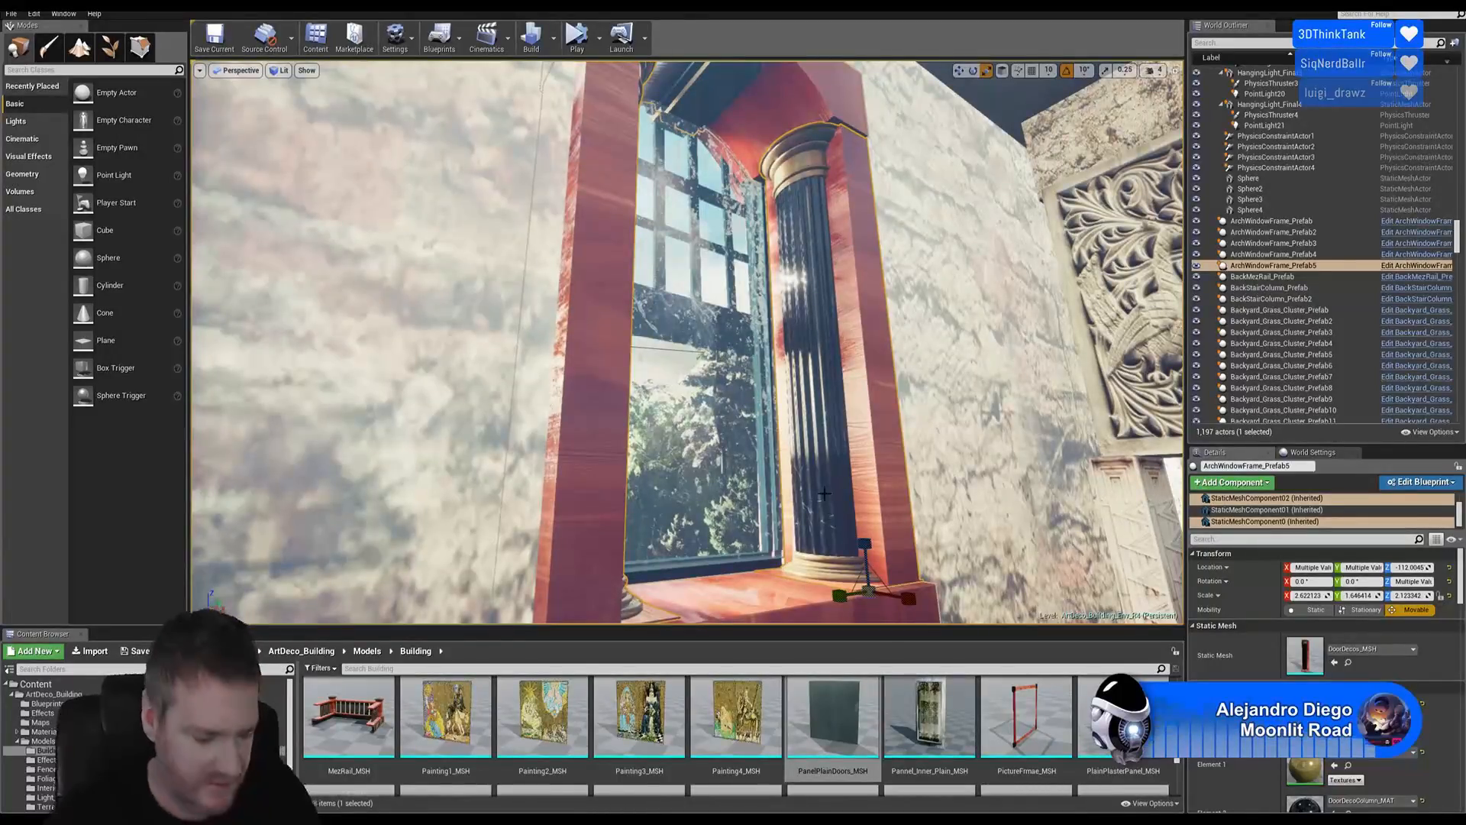
{"action": "key", "text": "Escape"}
Duplicate the entire fitted window frame and pull the copy out from the wall into the room
{"action": "right_click_drag", "start_coordinate": [824, 493], "coordinate": [763, 508]}
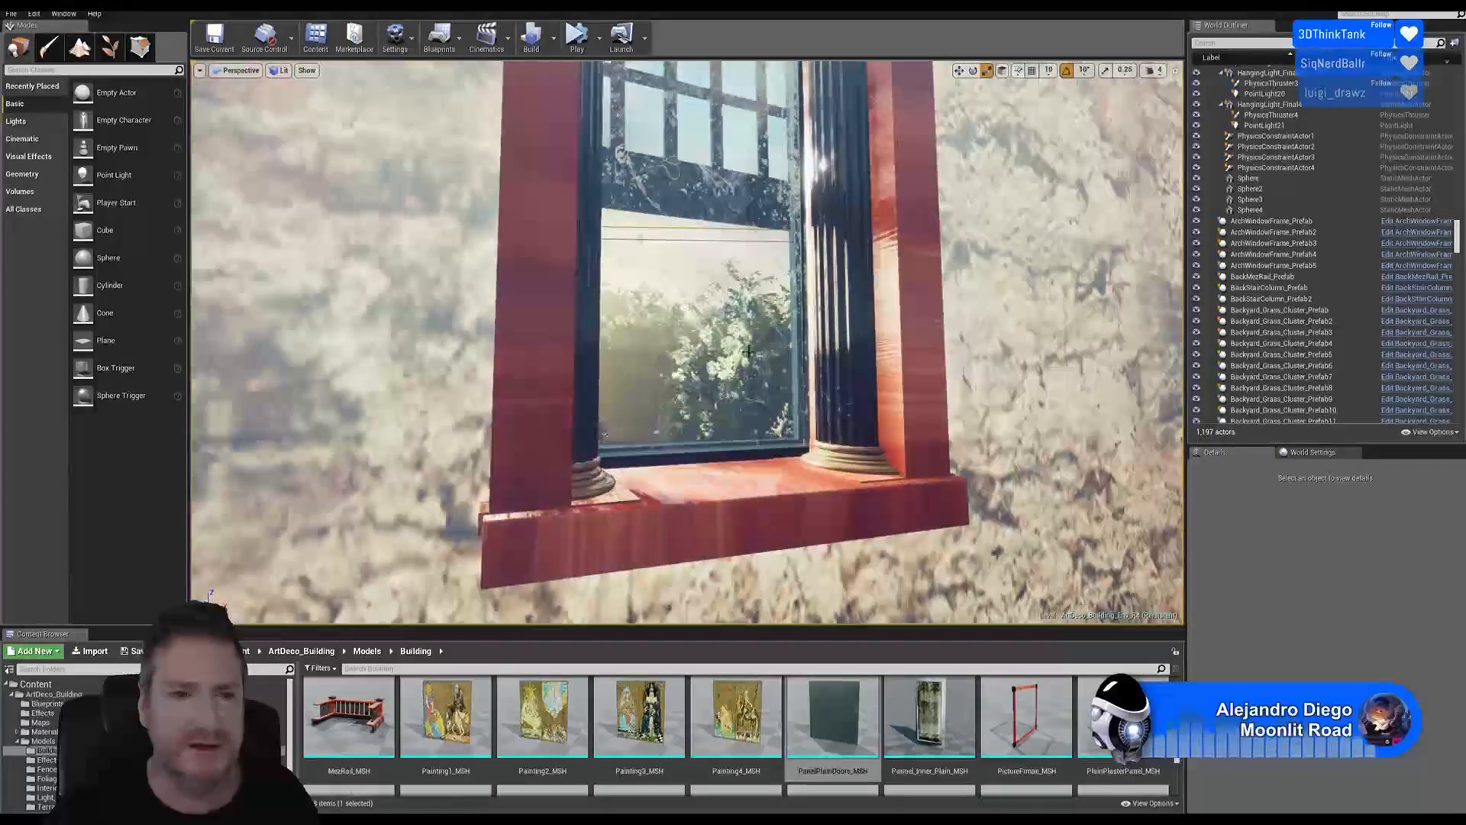
{"action": "left_click", "coordinate": [539, 300]}
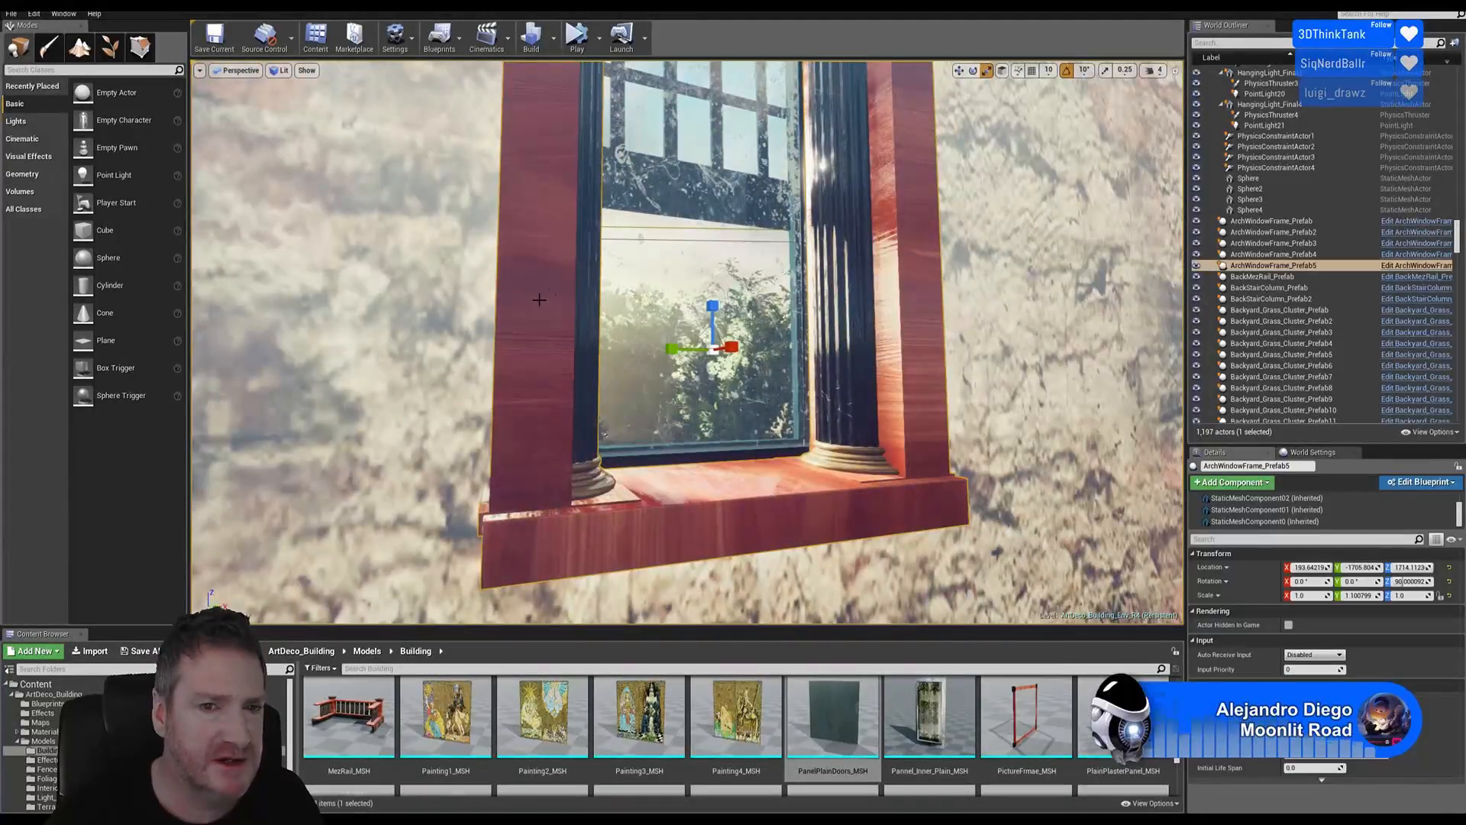
{"action": "left_click", "coordinate": [959, 70]}
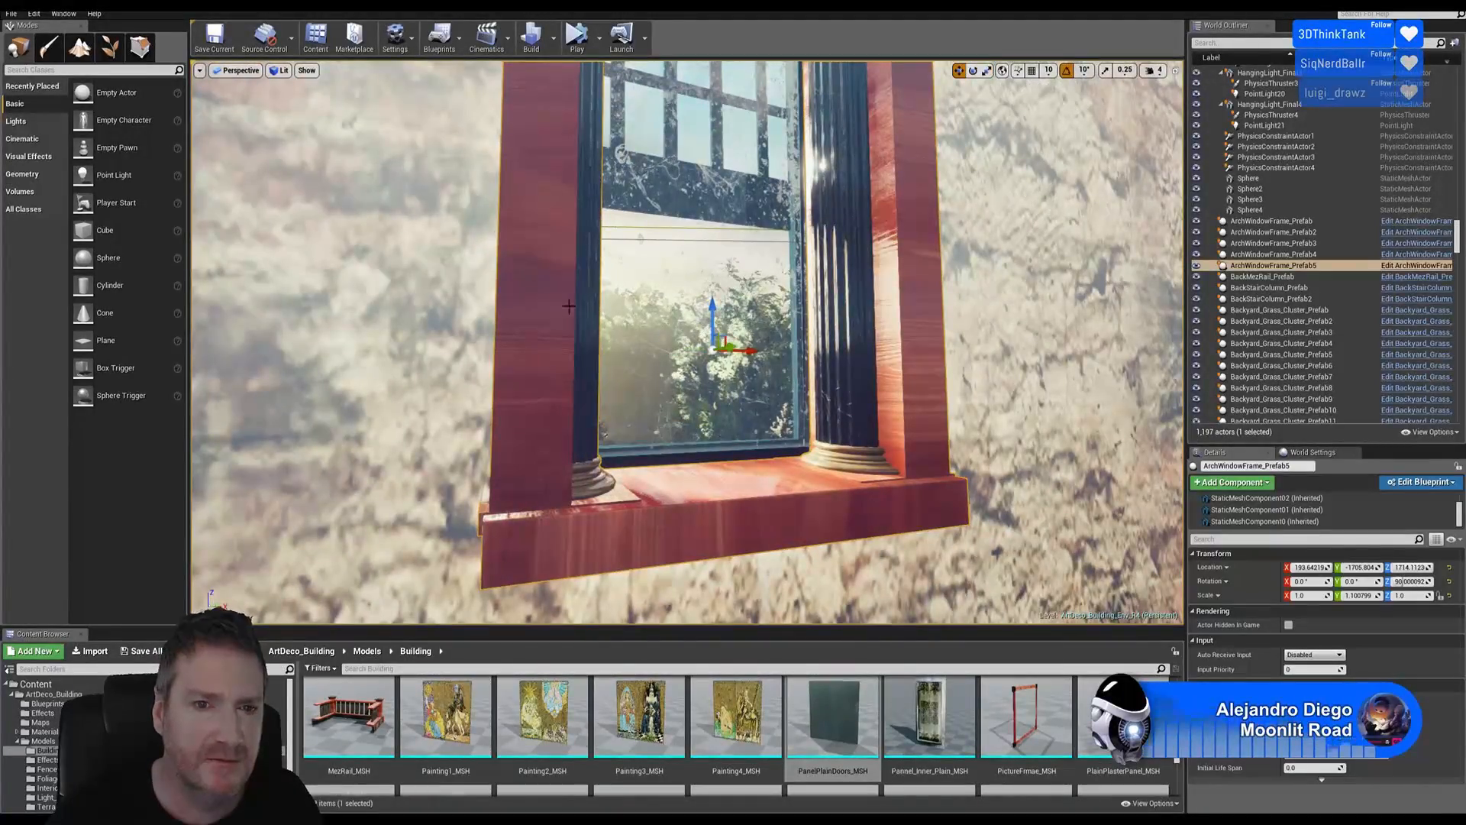
{"action": "right_click", "coordinate": [539, 298]}
{"action": "mouse_move", "coordinate": [639, 474]}
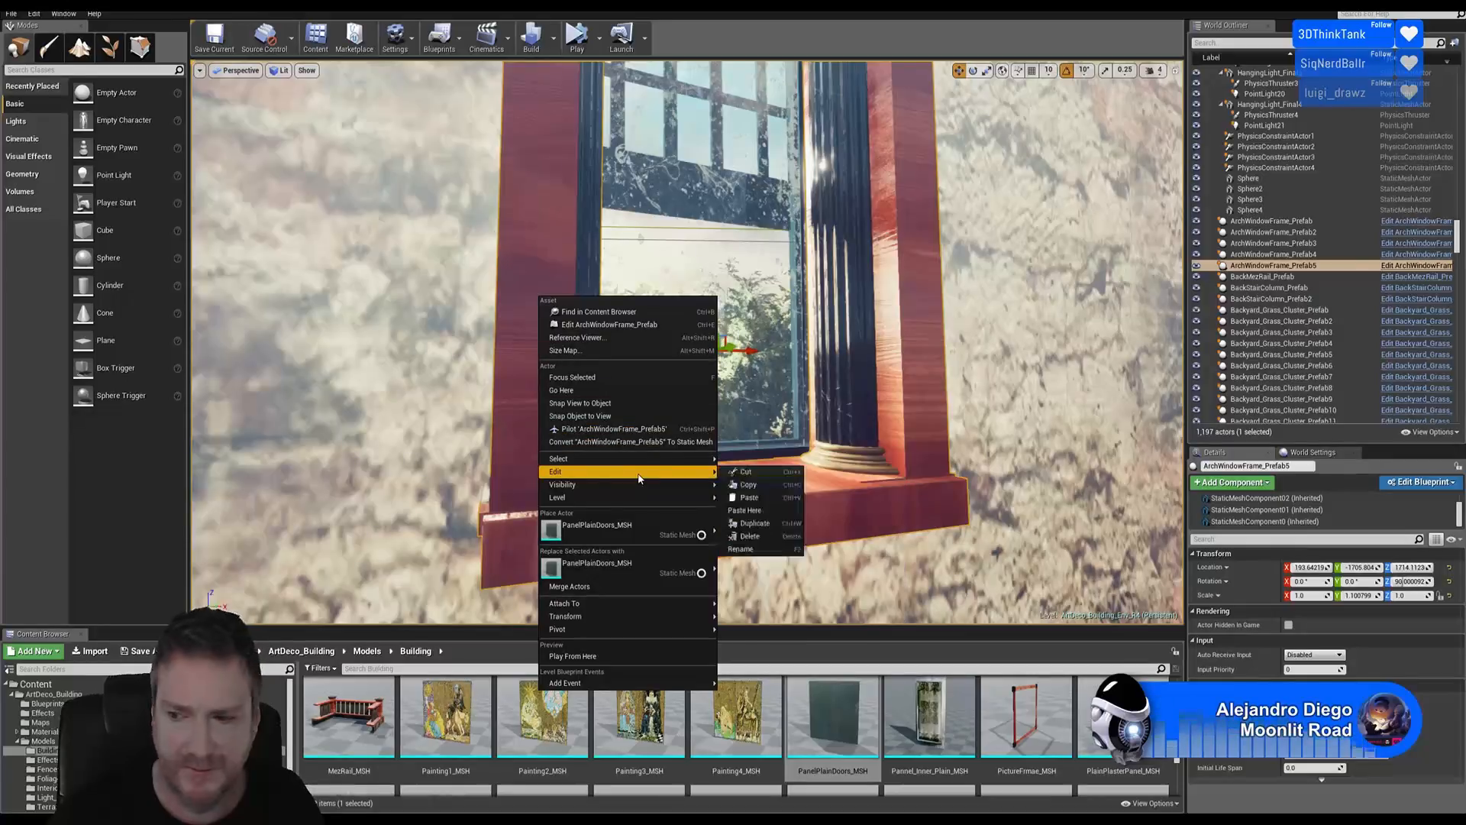
{"action": "left_click", "coordinate": [752, 523]}
{"action": "left_click_drag", "start_coordinate": [729, 347], "coordinate": [997, 329]}
Rotate the frame copy 180 degrees about the vertical axis and move it across the room toward the opposite wall
{"action": "left_click", "coordinate": [973, 70]}
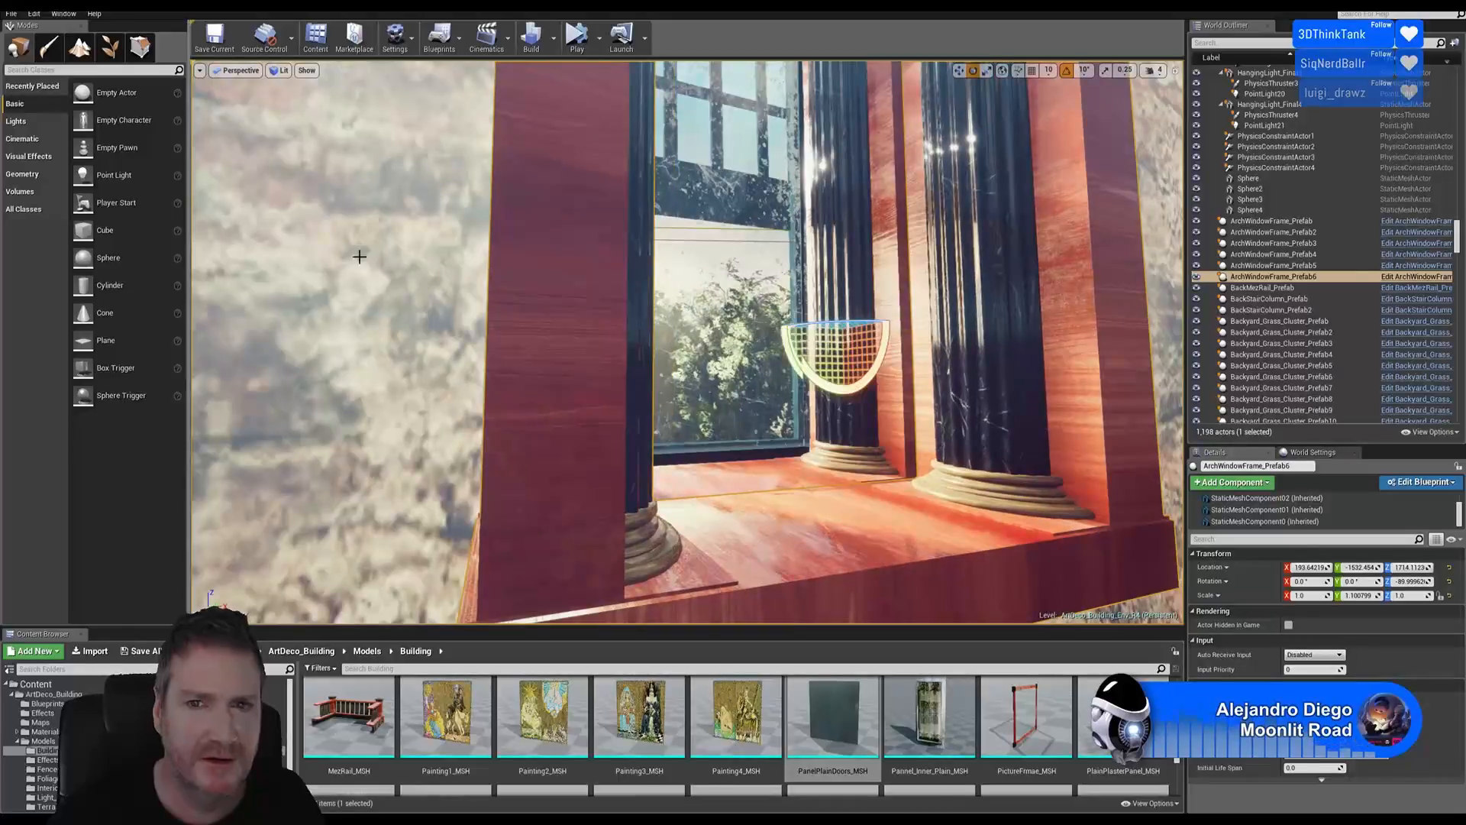
{"action": "left_click", "coordinate": [960, 71]}
{"action": "right_click_drag", "start_coordinate": [878, 268], "coordinate": [720, 304]}
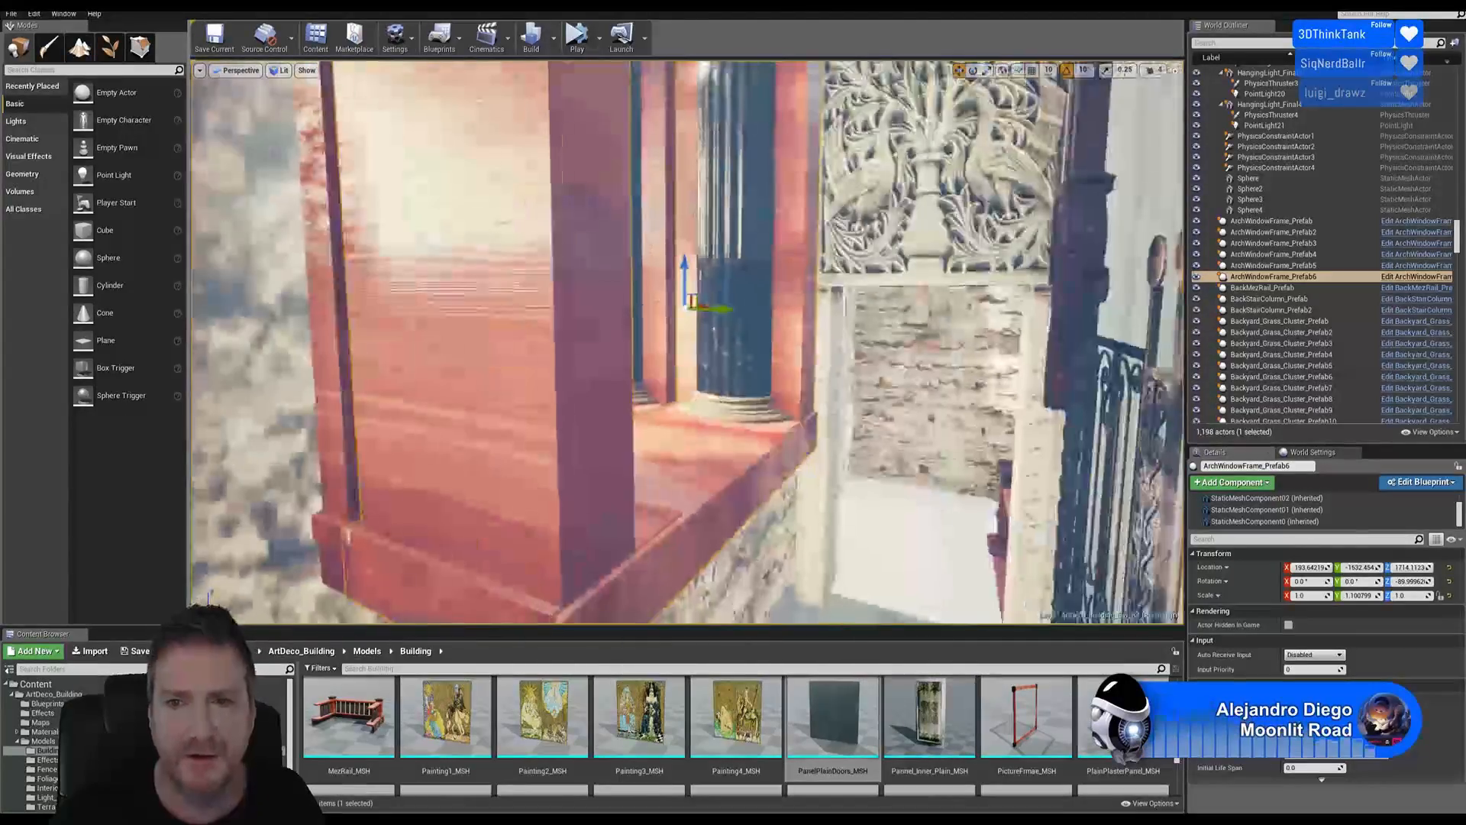
{"action": "left_click_drag", "start_coordinate": [721, 305], "coordinate": [634, 306]}
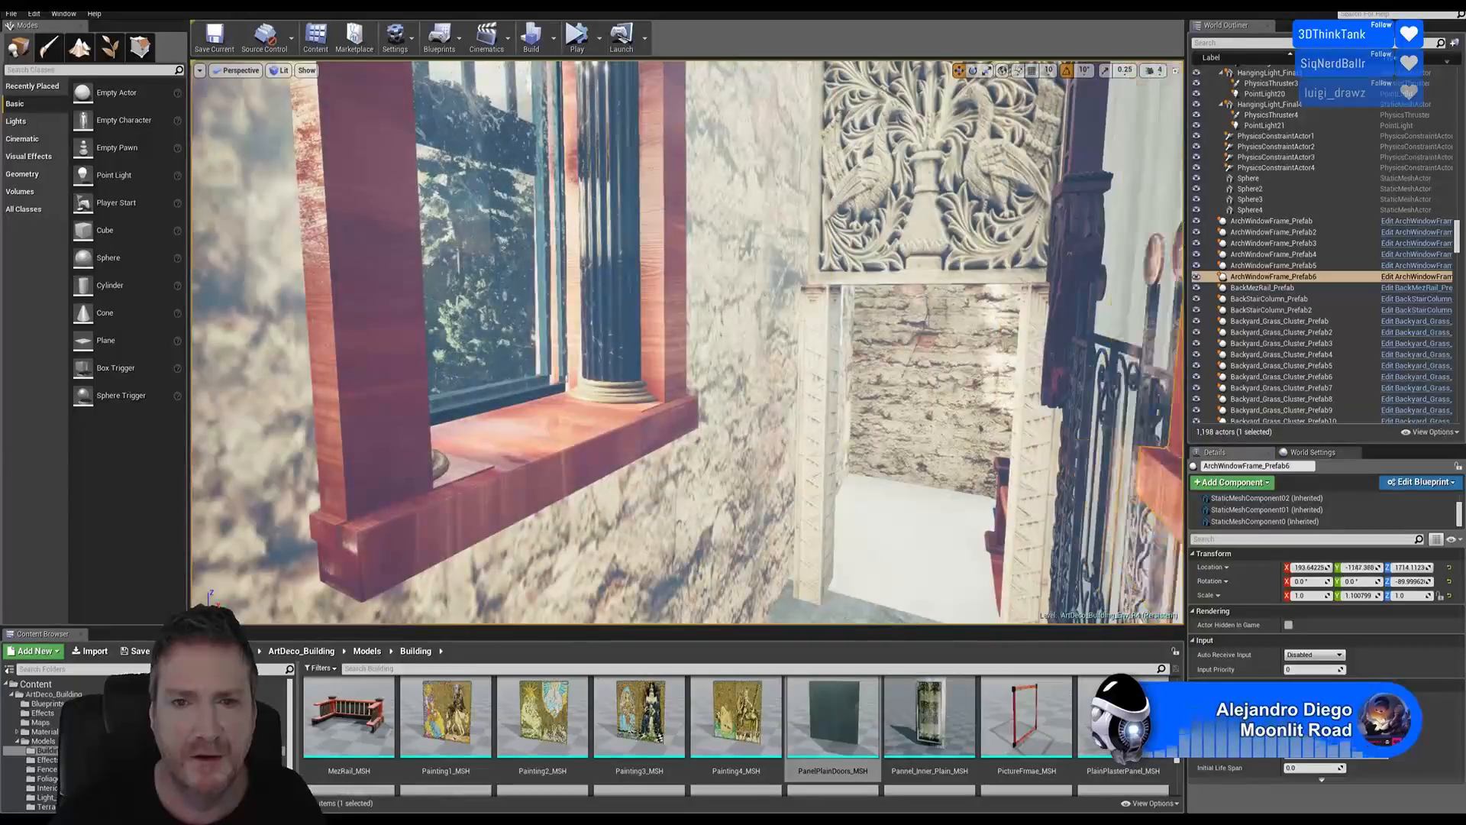
{"action": "key", "text": "f"}
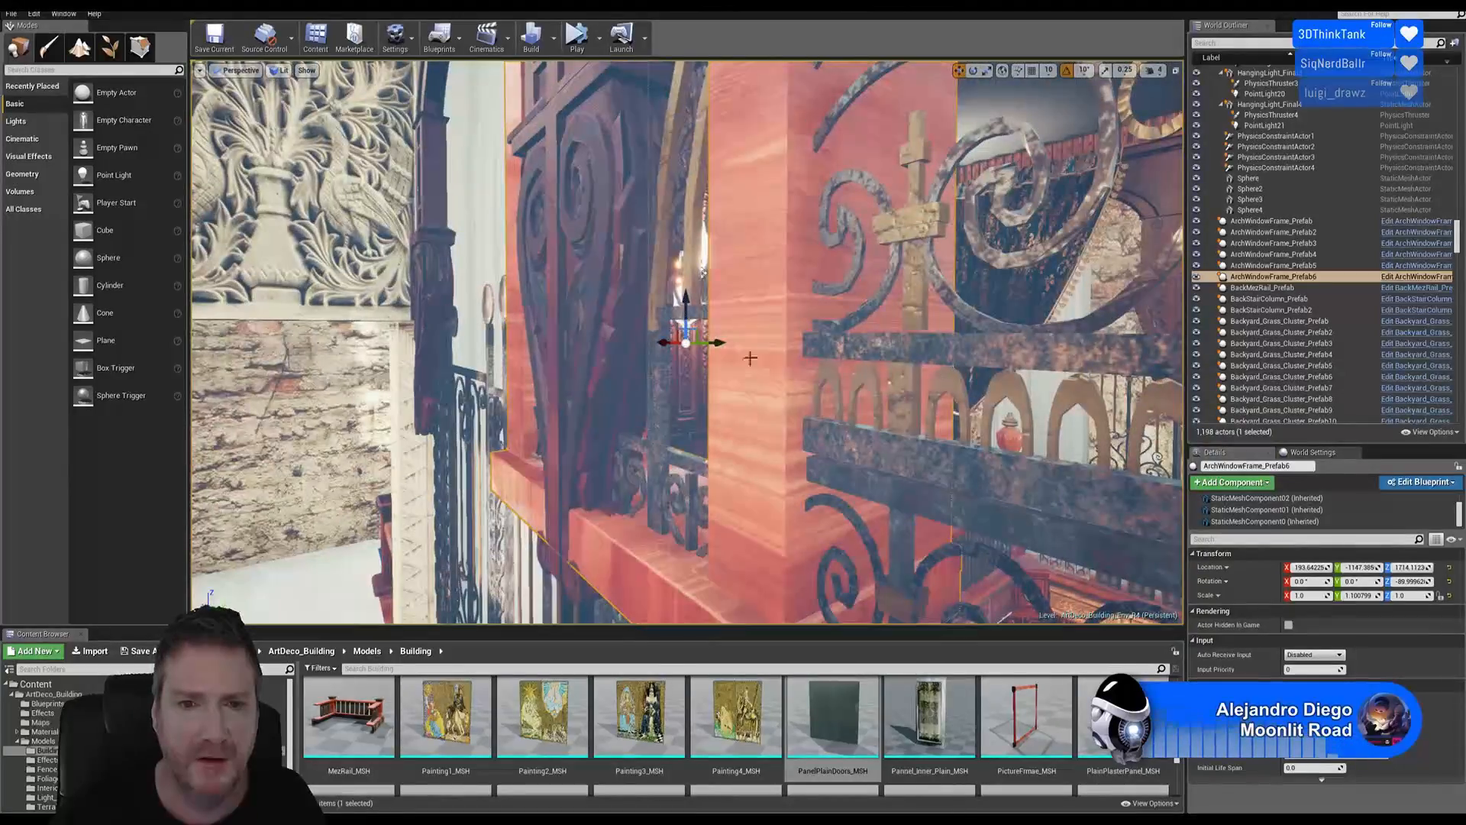
{"action": "left_click_drag", "start_coordinate": [713, 342], "coordinate": [1176, 334]}
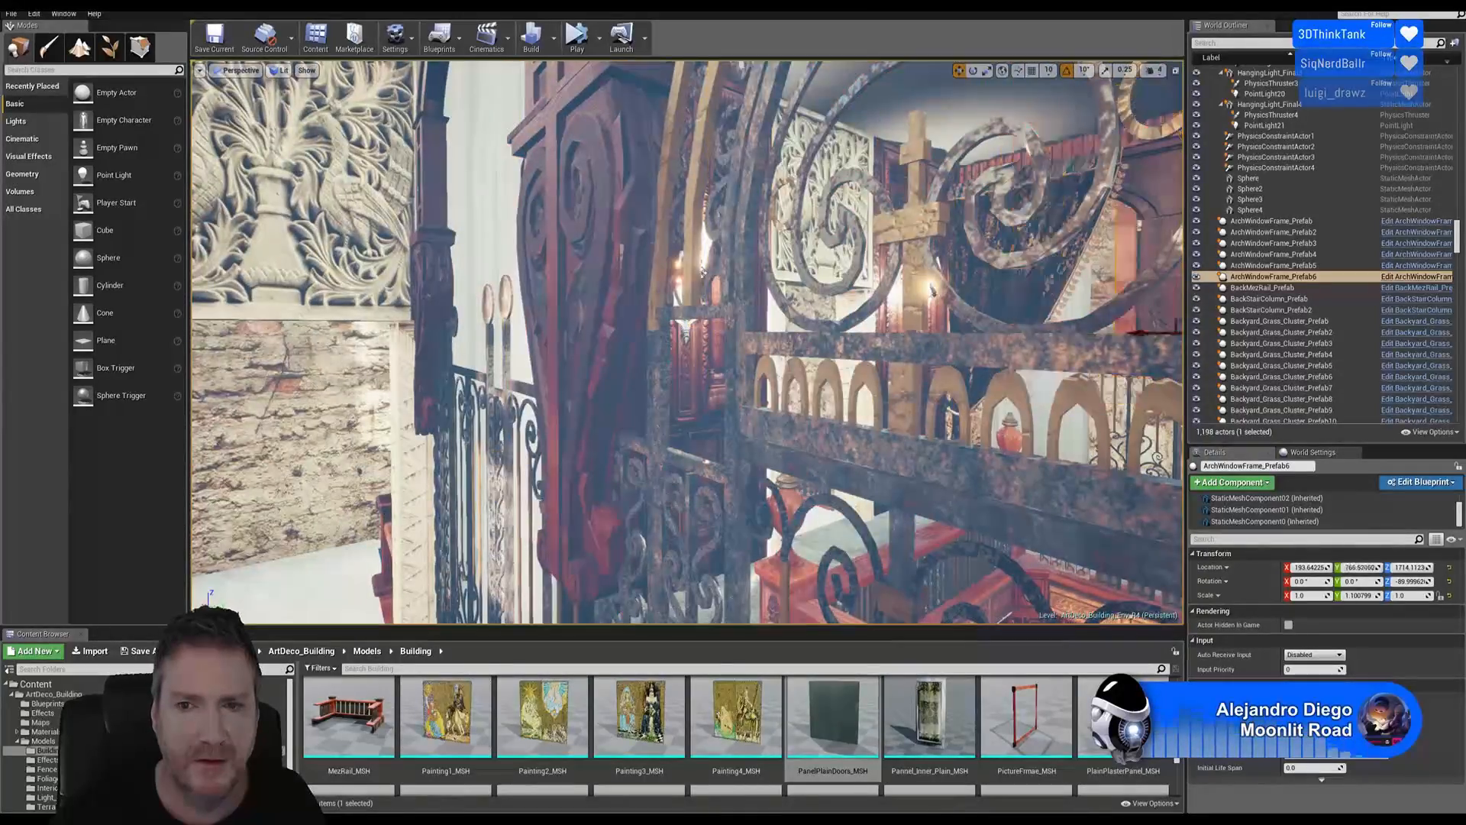
Push the rotated frame copy the rest of the way against the opposite wall, at the arched window there
{"action": "key", "text": "f"}
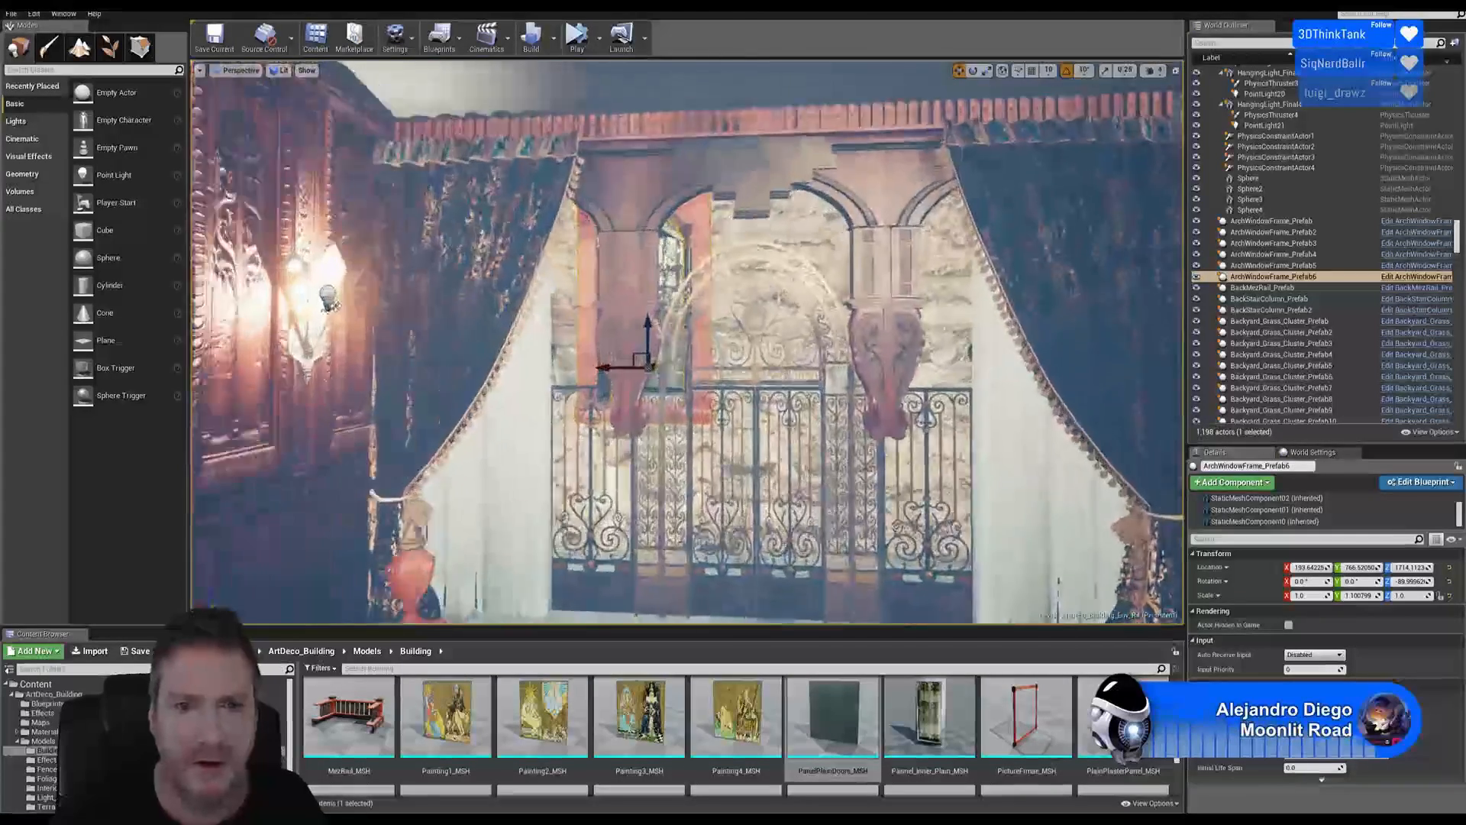
{"action": "key", "text": "w"}
{"action": "right_click_drag", "start_coordinate": [688, 342], "coordinate": [660, 360]}
{"action": "right_click_drag", "start_coordinate": [517, 405], "coordinate": [450, 405]}
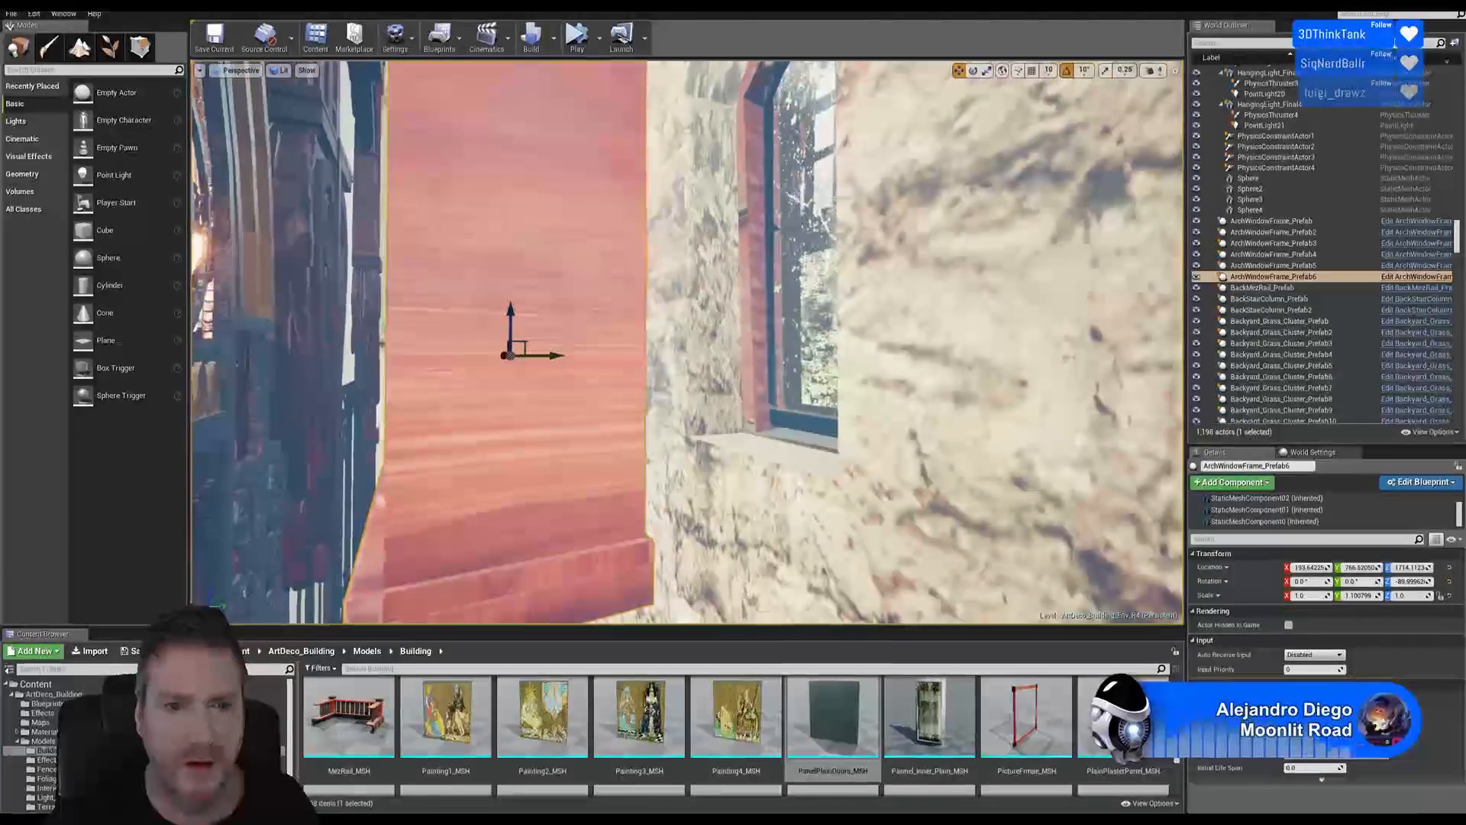
{"action": "left_click_drag", "start_coordinate": [545, 357], "coordinate": [798, 354]}
{"action": "left_click_drag", "start_coordinate": [783, 278], "coordinate": [825, 272]}
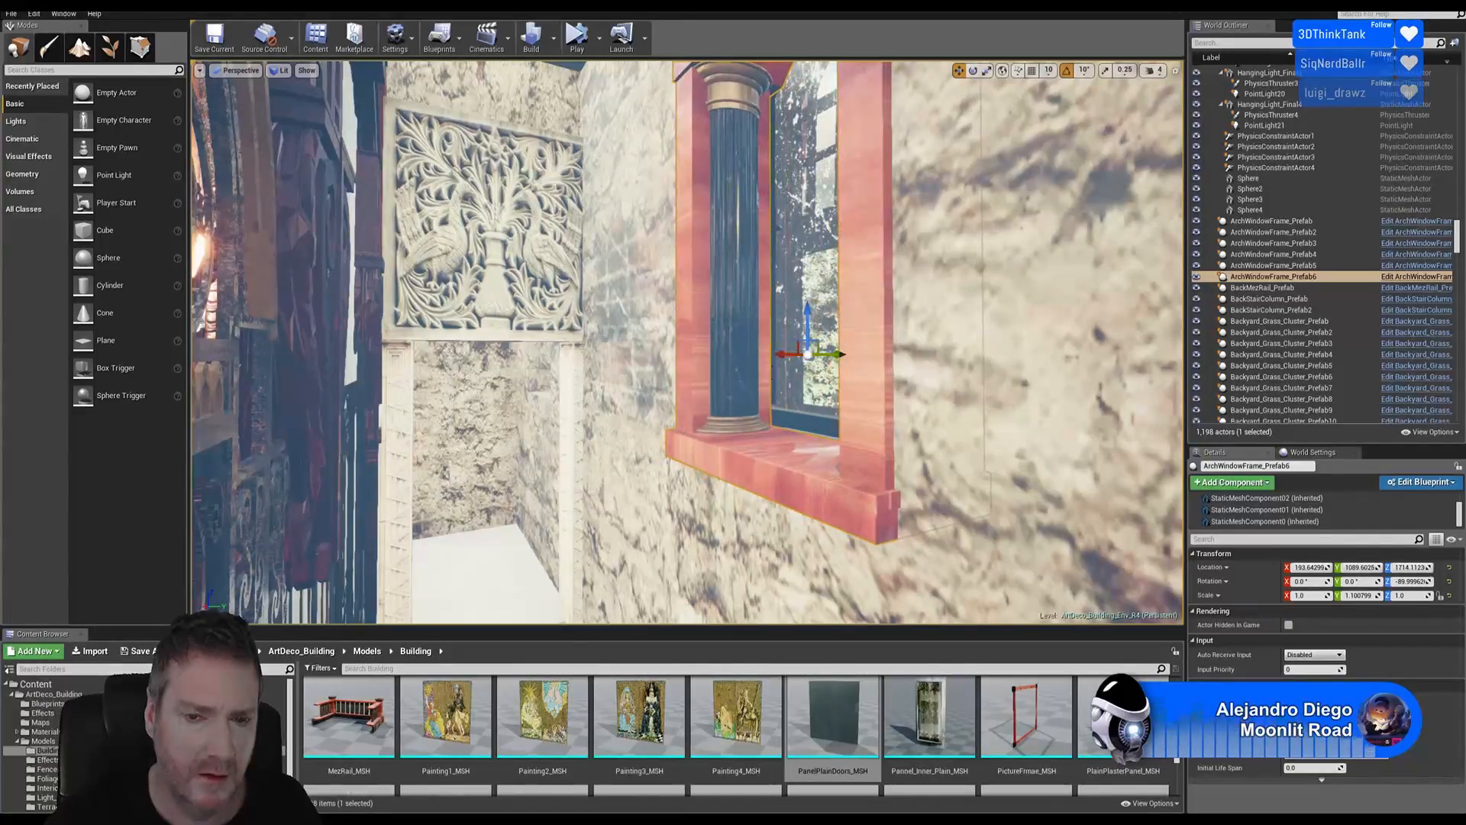
Shift the frame copy sideways to centre it on the opposite wall's arched window and fine-tune its height
{"action": "right_click_drag", "start_coordinate": [825, 271], "coordinate": [791, 373]}
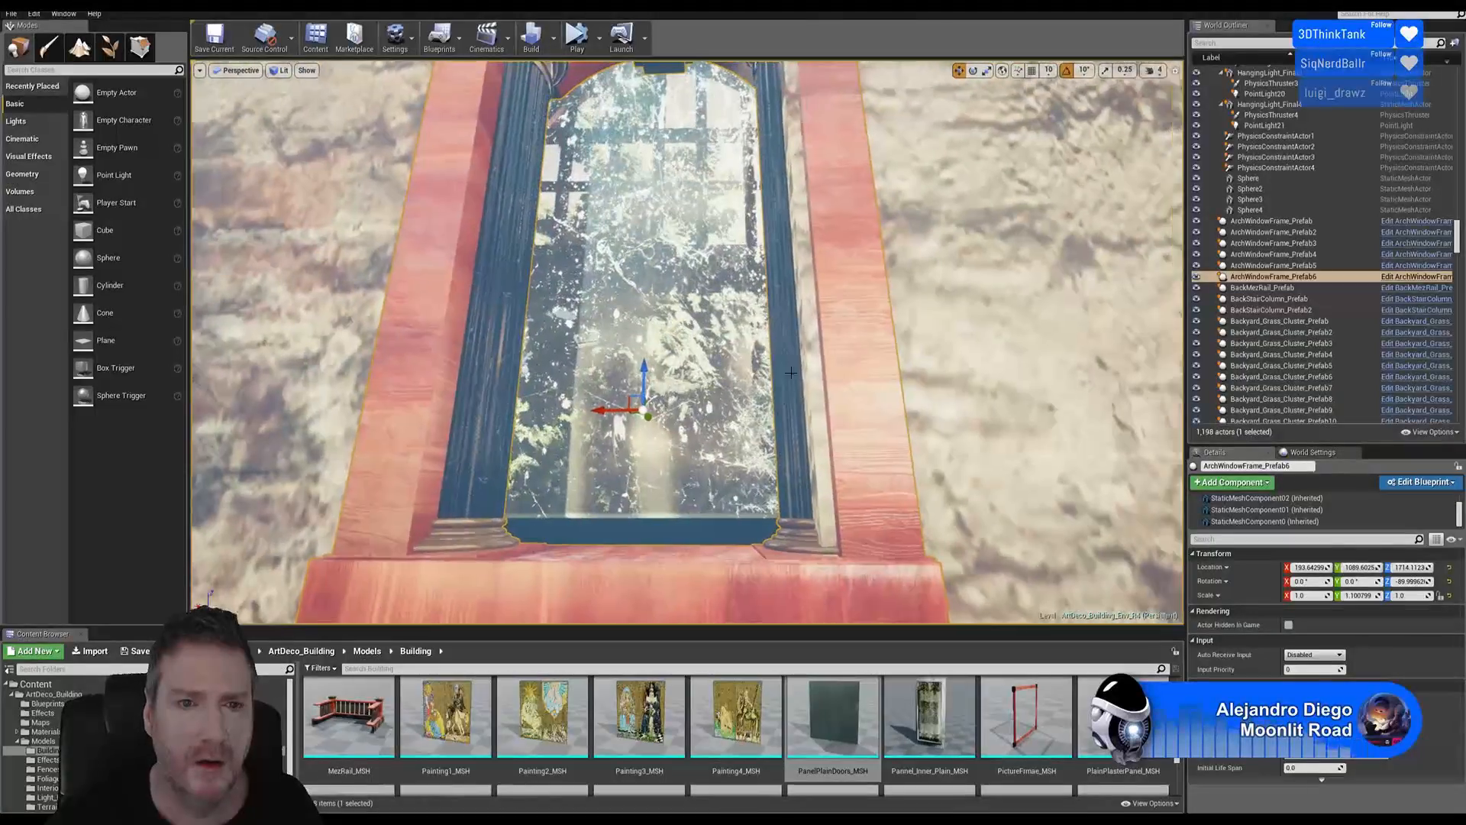
{"action": "left_click_drag", "start_coordinate": [615, 410], "coordinate": [588, 411]}
{"action": "mouse_move", "coordinate": [778, 427]}
{"action": "right_mouse_down"}
{"action": "mouse_move", "coordinate": [806, 427]}
{"action": "mouse_move", "coordinate": [767, 423]}
{"action": "right_mouse_up"}
{"action": "mouse_move", "coordinate": [744, 473]}
{"action": "right_mouse_down"}
{"action": "mouse_move", "coordinate": [756, 449]}
{"action": "mouse_move", "coordinate": [745, 478]}
{"action": "right_mouse_up"}
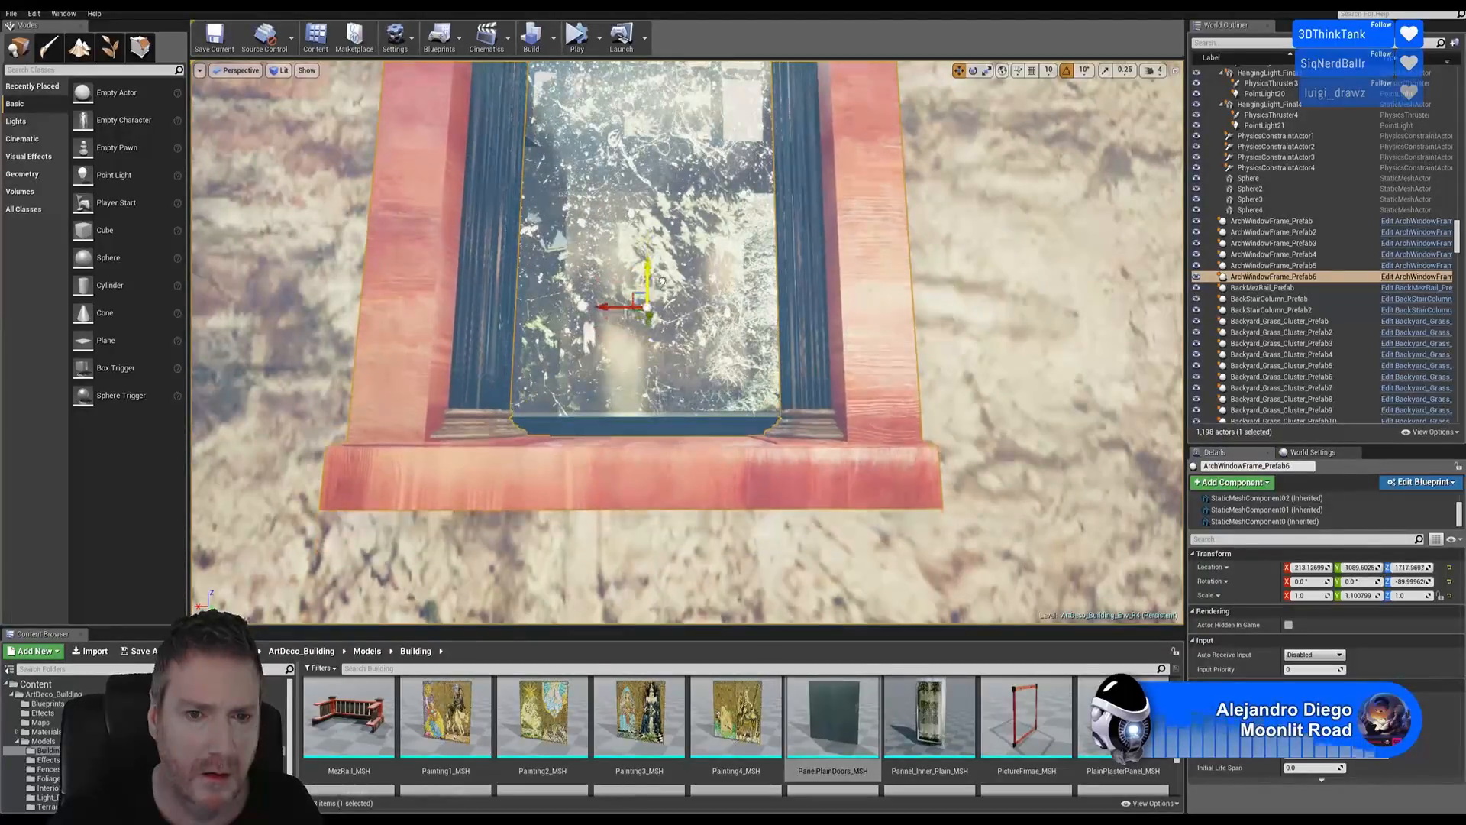
{"action": "right_click_drag", "start_coordinate": [664, 287], "coordinate": [619, 306]}
{"action": "mouse_move", "coordinate": [699, 330]}
{"action": "right_mouse_down"}
{"action": "mouse_move", "coordinate": [665, 333]}
{"action": "mouse_move", "coordinate": [771, 324]}
{"action": "mouse_move", "coordinate": [630, 322]}
{"action": "mouse_move", "coordinate": [691, 326]}
{"action": "right_mouse_up"}
{"action": "key", "text": "f"}
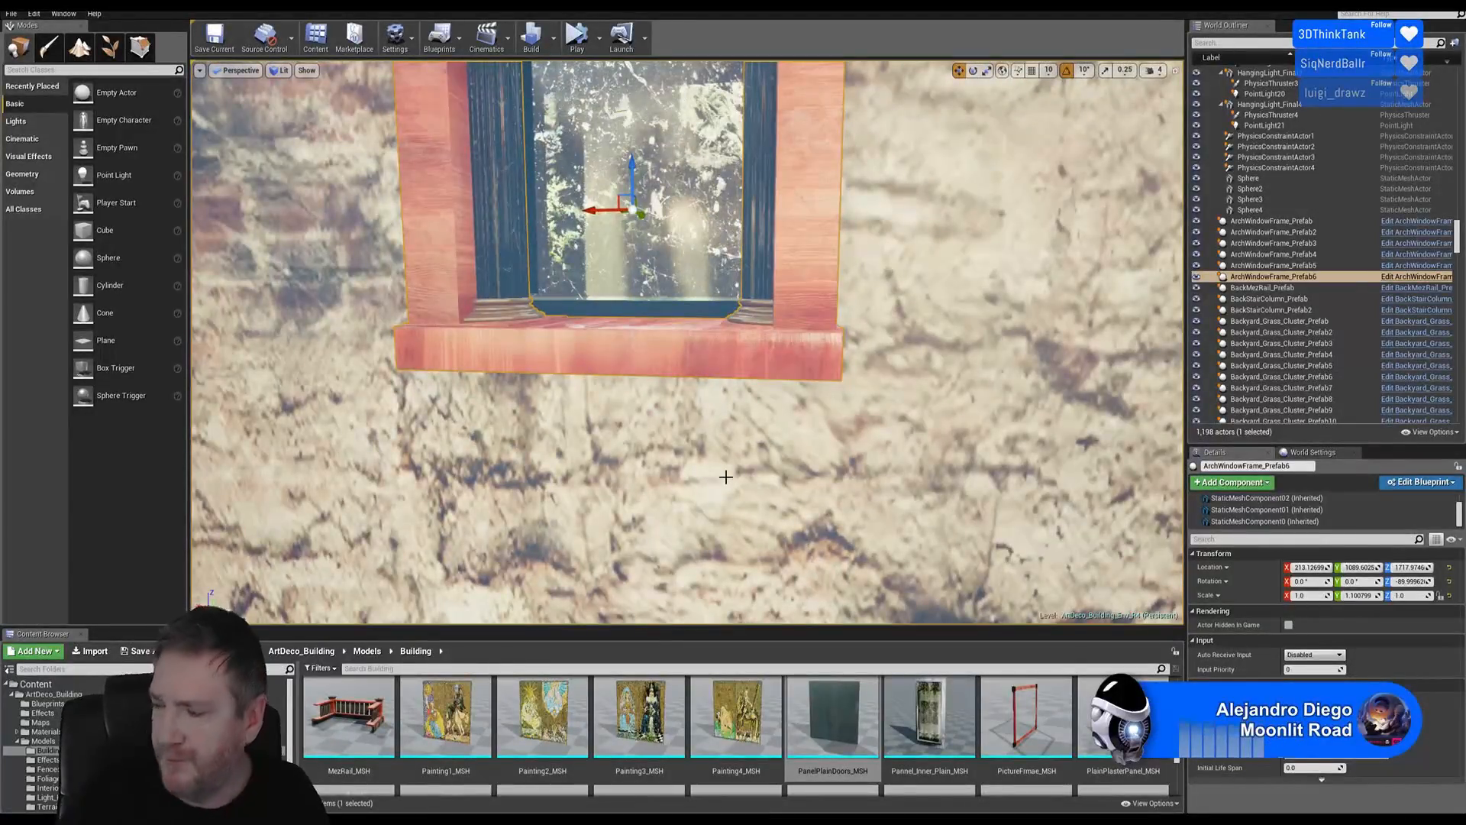
Duplicate the fitted window frame and slide the copy sideways along the stone wall toward the next arched window
{"action": "right_click_drag", "start_coordinate": [778, 386], "coordinate": [794, 365]}
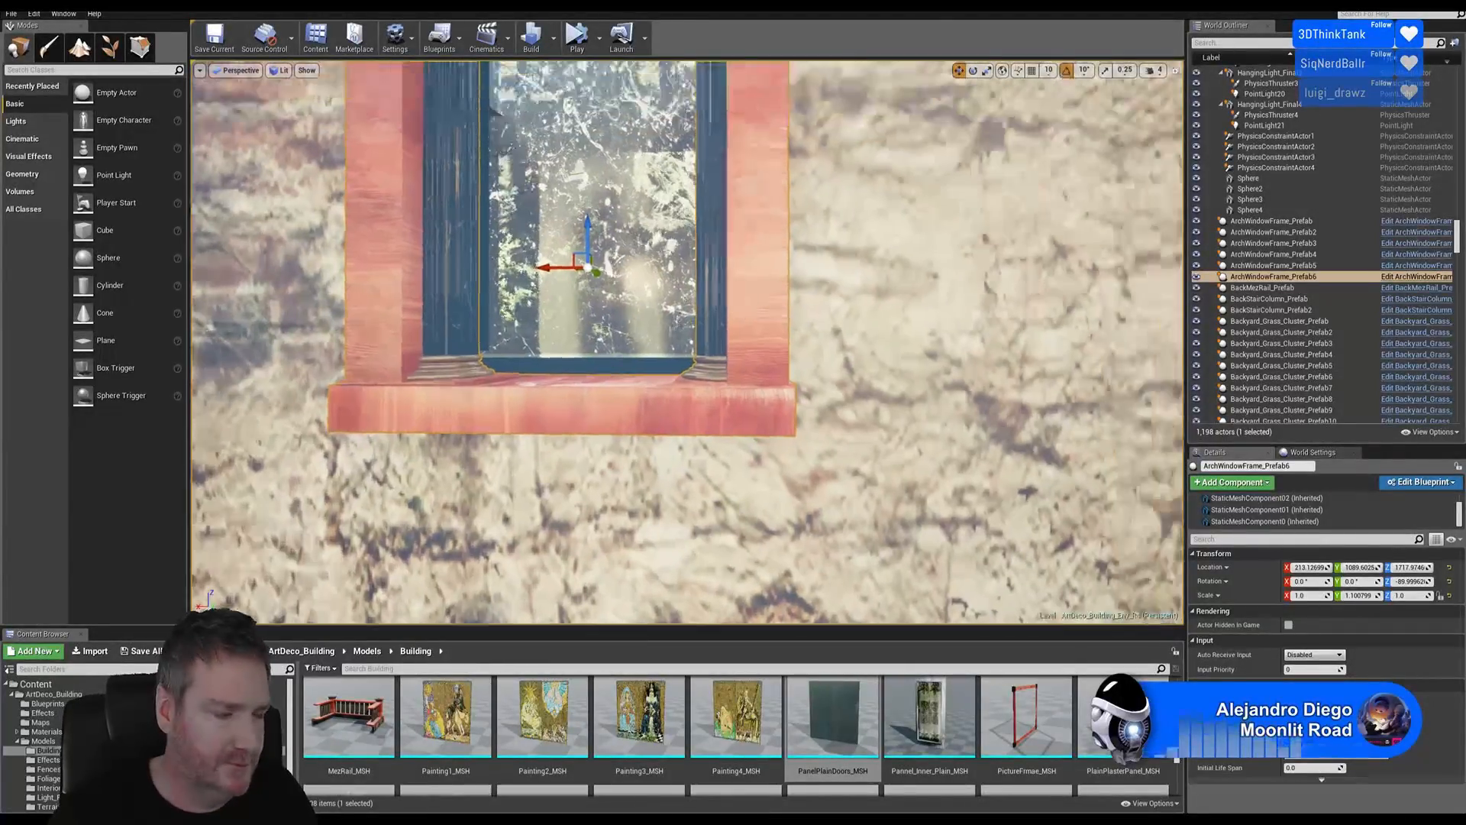
{"action": "right_click", "coordinate": [756, 248]}
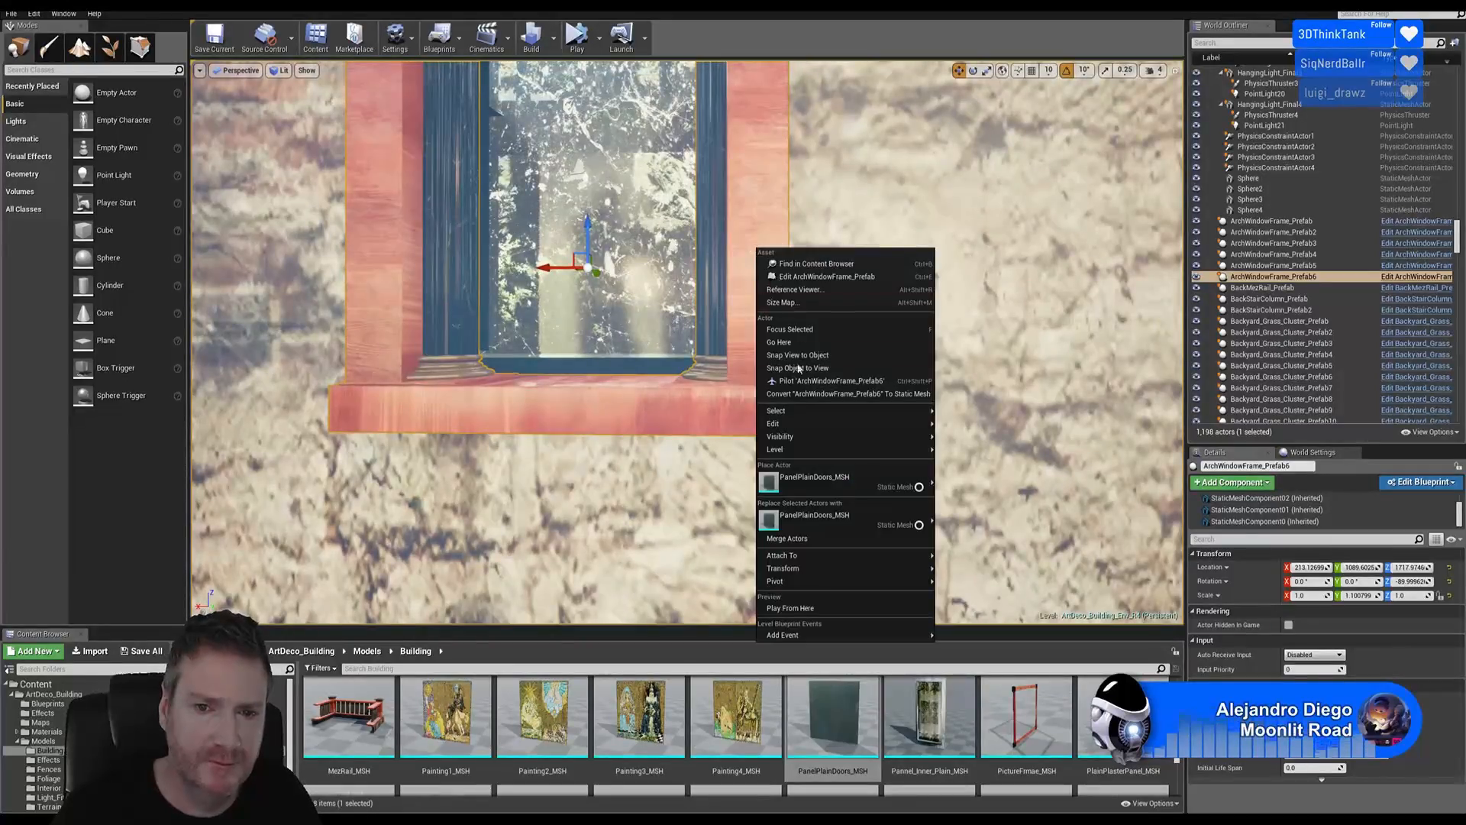
{"action": "mouse_move", "coordinate": [840, 423]}
{"action": "left_click", "coordinate": [974, 476]}
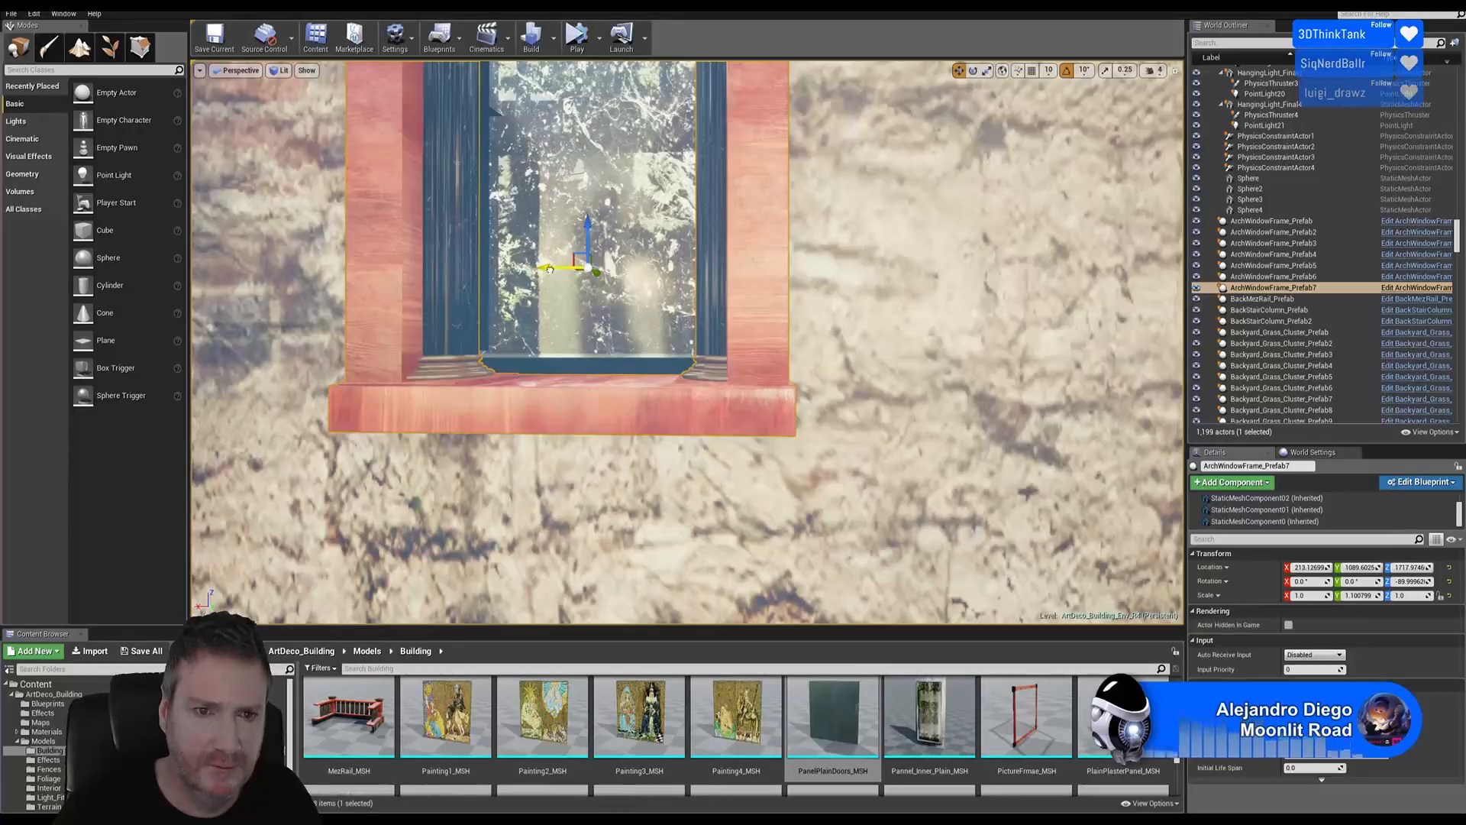
{"action": "left_click_drag", "start_coordinate": [549, 269], "coordinate": [309, 299]}
{"action": "right_click_drag", "start_coordinate": [308, 298], "coordinate": [308, 275]}
{"action": "key", "text": "a"}
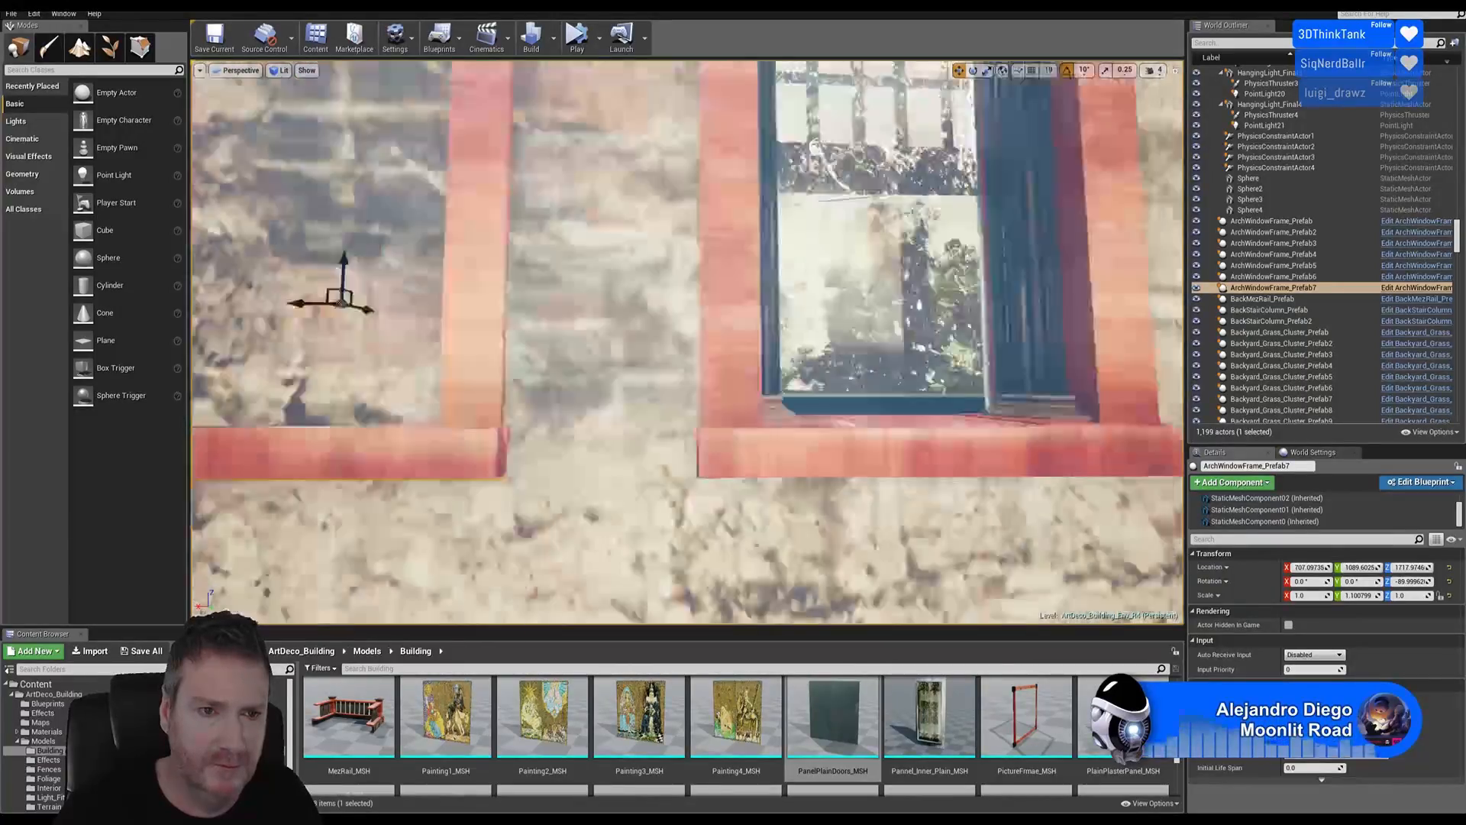
Move the frame copy farther along the wall, past the doorway, and centre it on the next arched window
{"action": "mouse_move", "coordinate": [739, 320]}
{"action": "right_mouse_down"}
{"action": "mouse_move", "coordinate": [725, 320]}
{"action": "mouse_move", "coordinate": [739, 321]}
{"action": "right_mouse_up"}
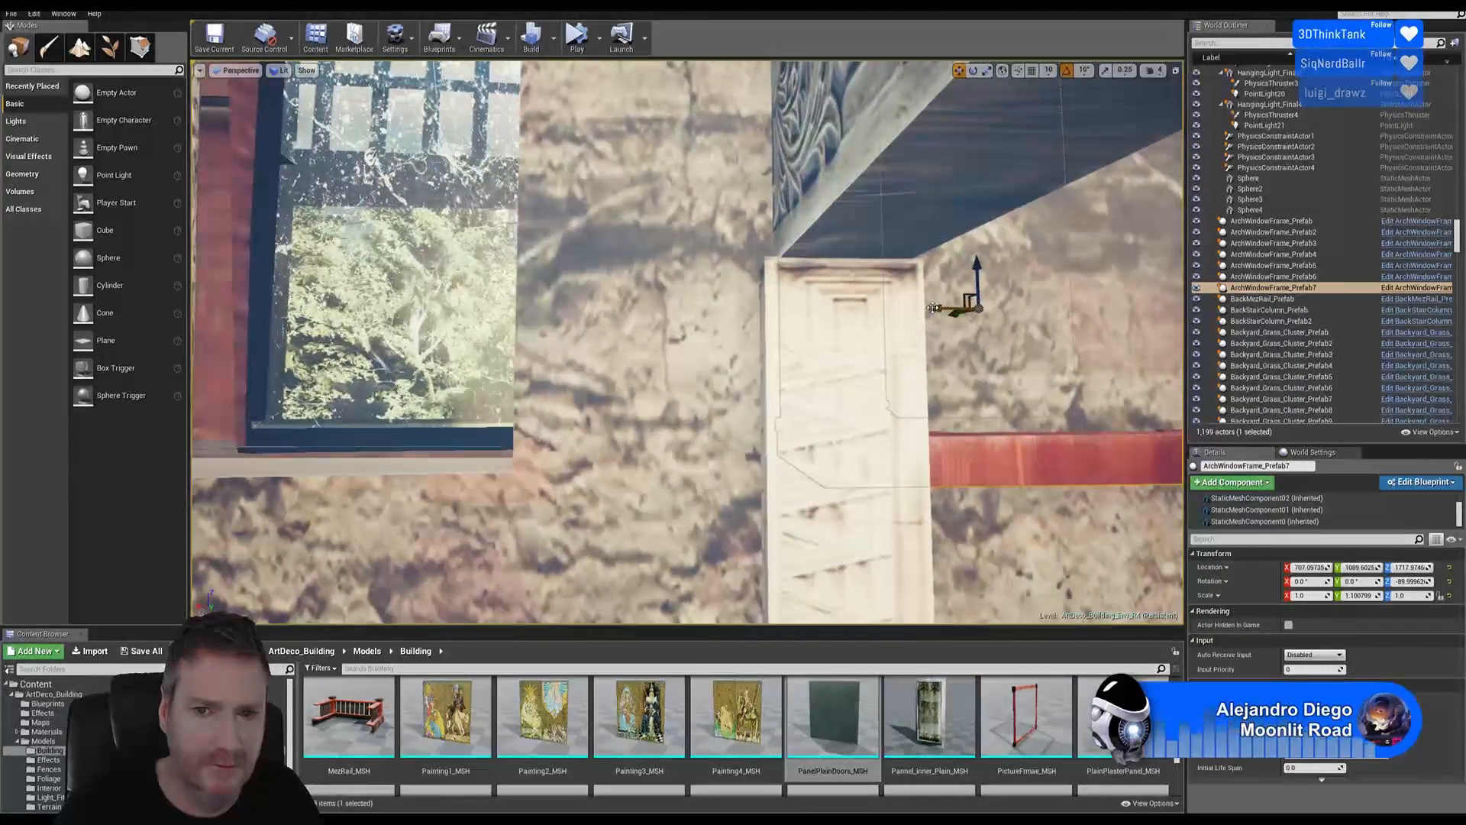
{"action": "left_click_drag", "start_coordinate": [933, 308], "coordinate": [344, 305]}
{"action": "key", "text": "f"}
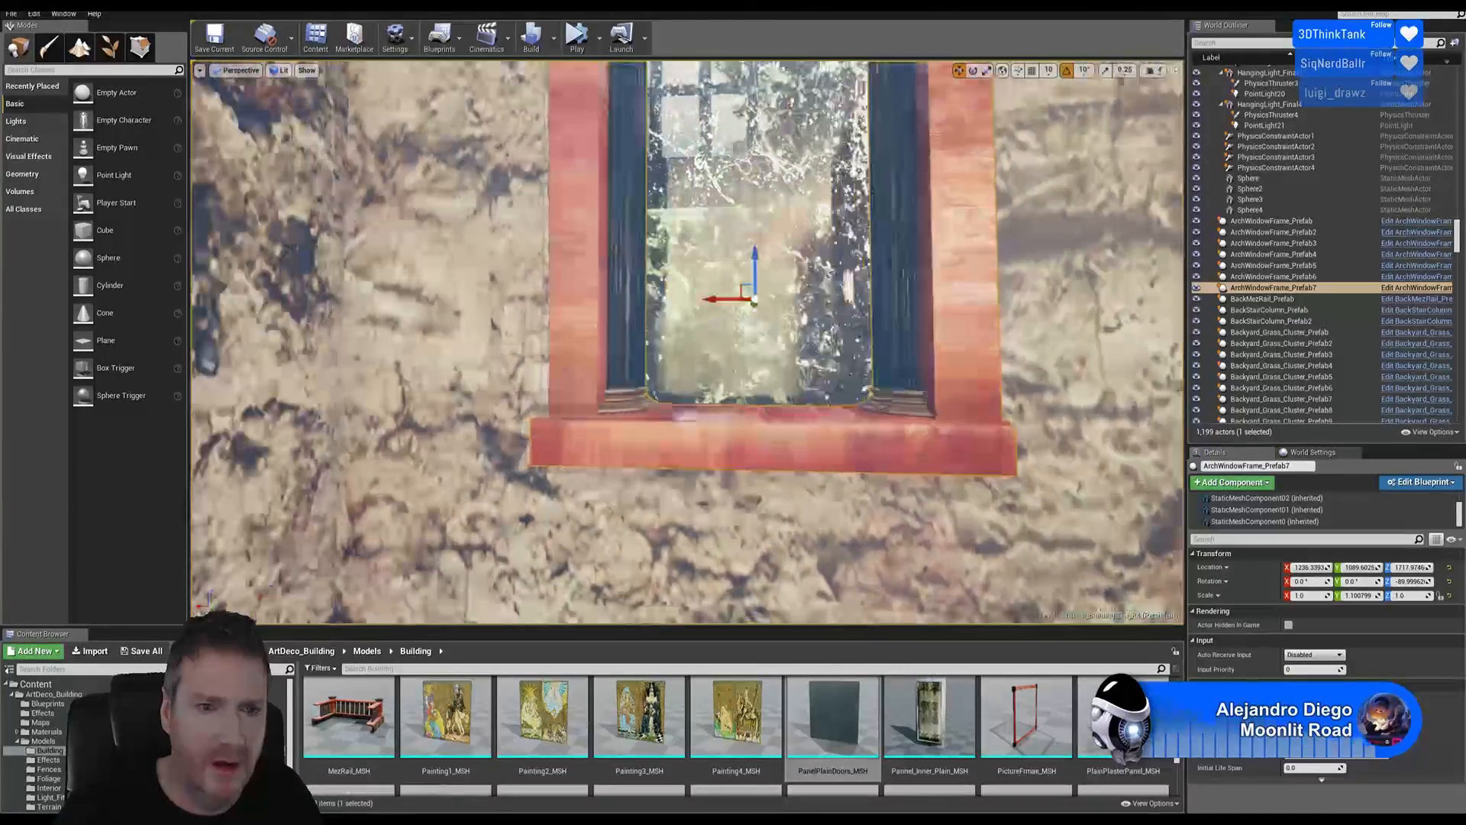
{"action": "mouse_move", "coordinate": [641, 479]}
{"action": "right_mouse_down"}
{"action": "mouse_move", "coordinate": [672, 427]}
{"action": "mouse_move", "coordinate": [642, 478]}
{"action": "right_mouse_up"}
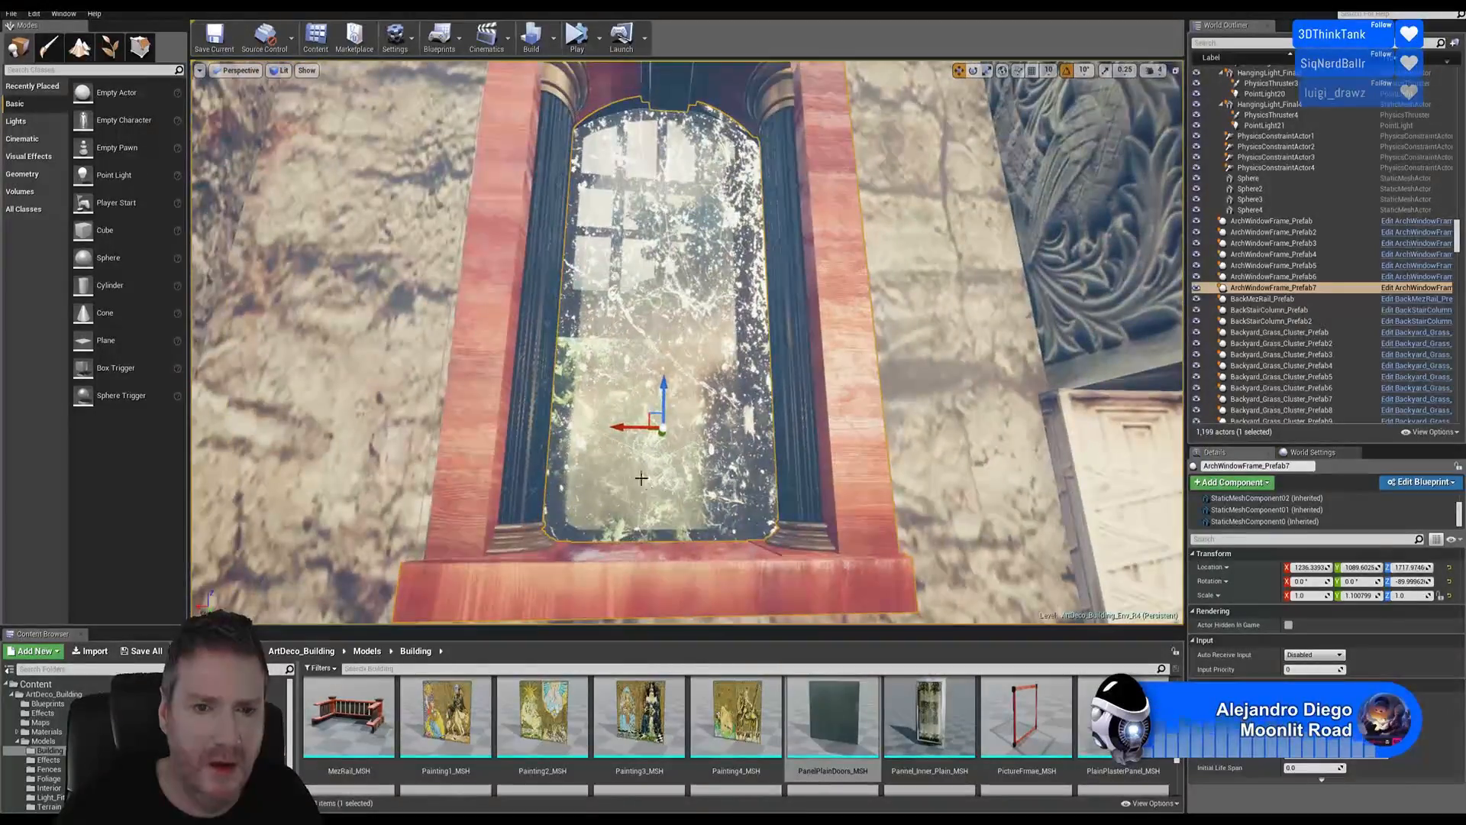
{"action": "left_click_drag", "start_coordinate": [622, 425], "coordinate": [582, 437]}
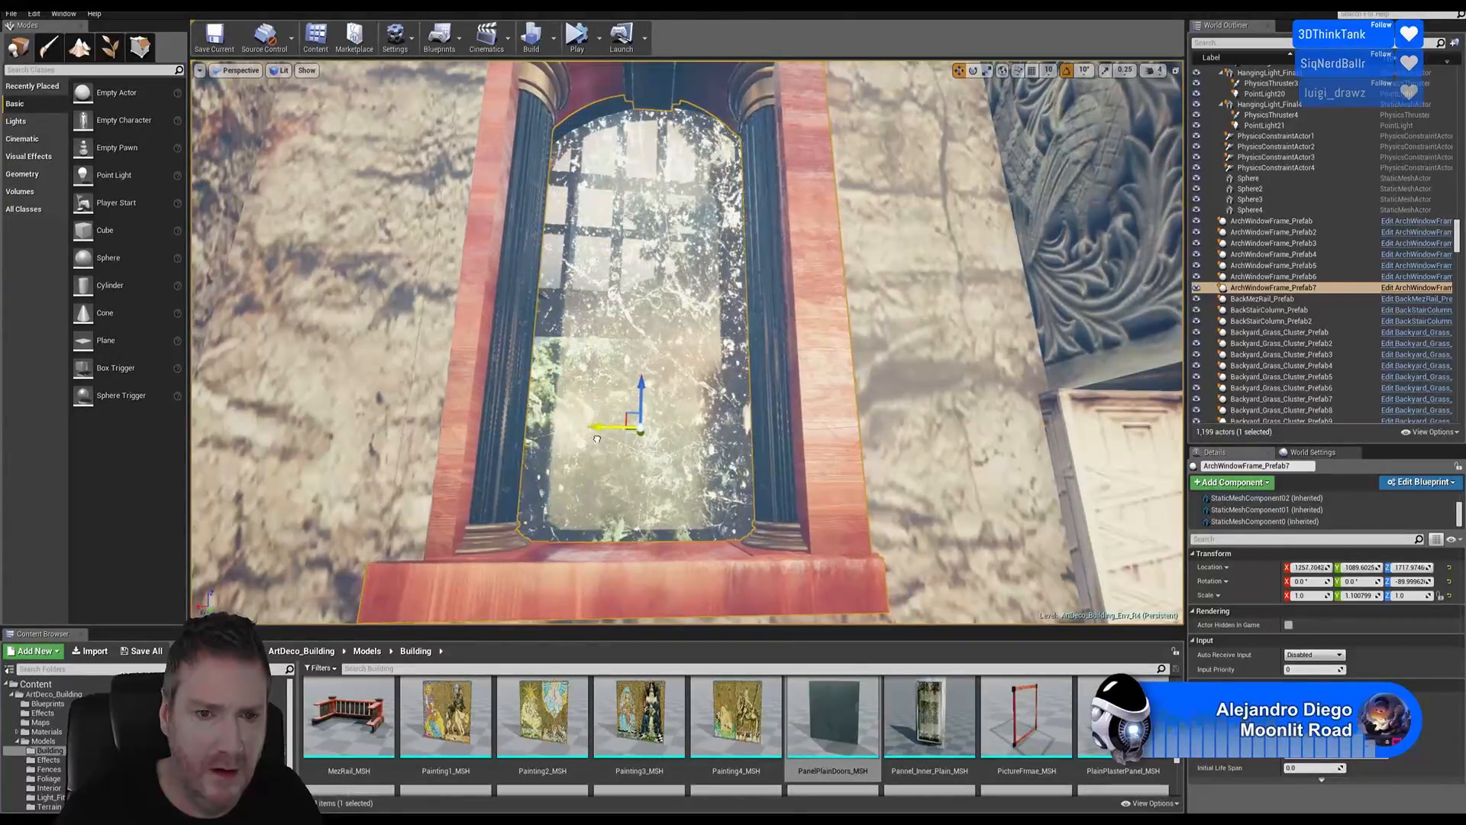
Nudge the frame copy slightly outward from the stone wall toward the room to adjust its depth around the window
{"action": "right_click_drag", "start_coordinate": [769, 476], "coordinate": [772, 535]}
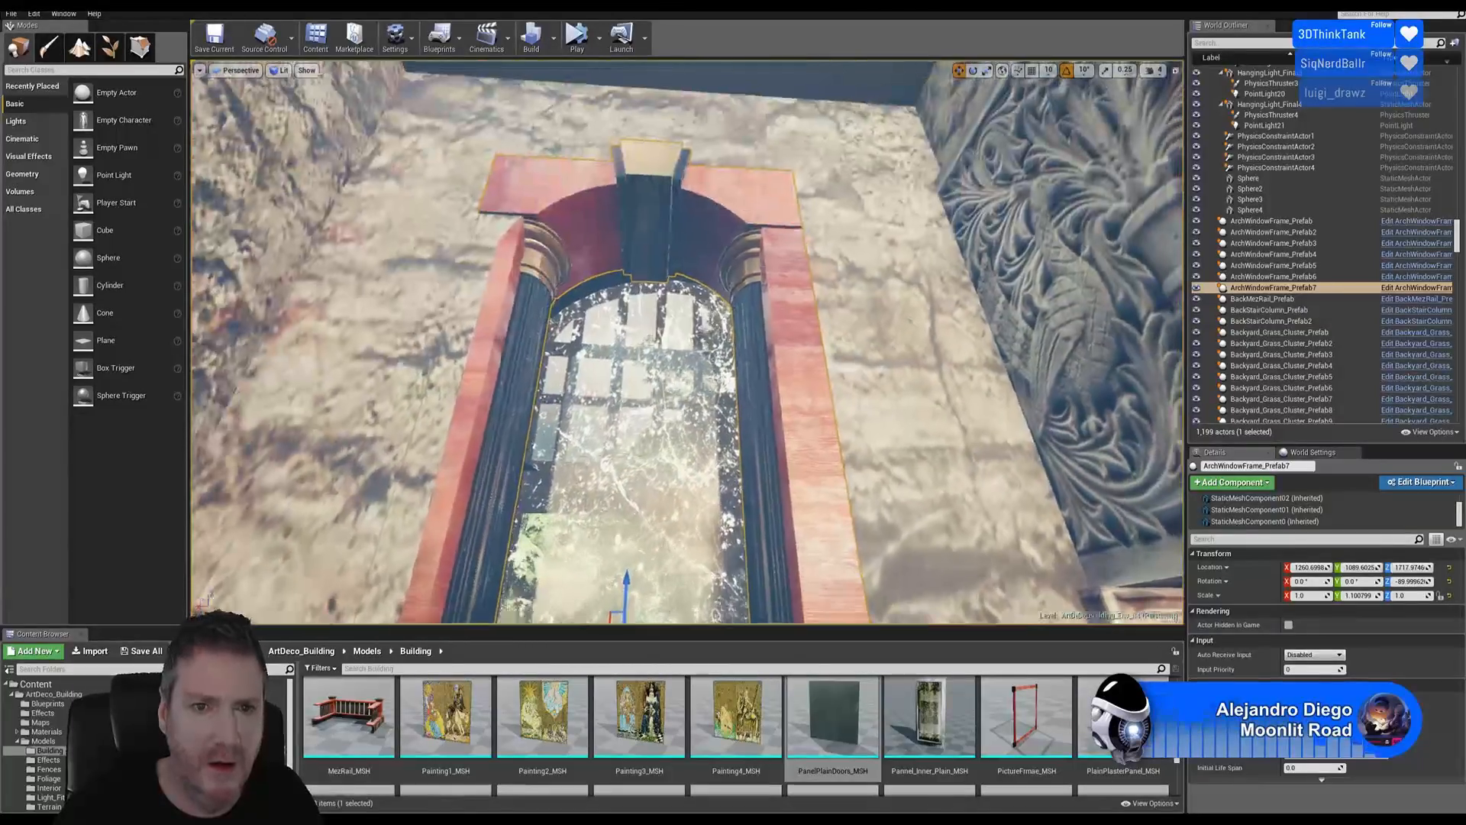
{"action": "right_click_drag", "start_coordinate": [769, 476], "coordinate": [785, 412]}
{"action": "key", "text": "s"}
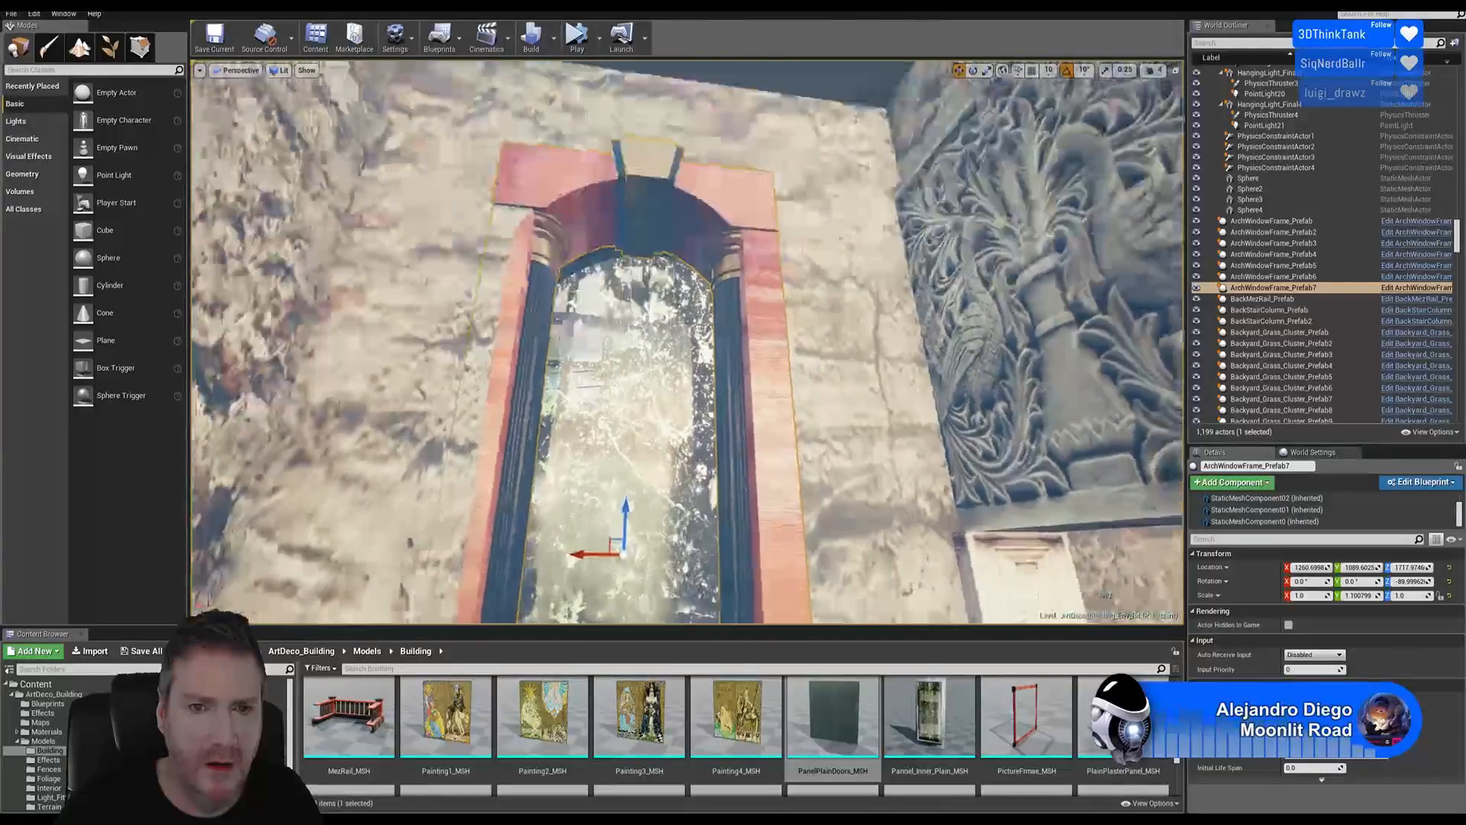
{"action": "mouse_move", "coordinate": [769, 475]}
{"action": "right_mouse_down"}
{"action": "mouse_move", "coordinate": [691, 541]}
{"action": "mouse_move", "coordinate": [731, 530]}
{"action": "mouse_move", "coordinate": [770, 475]}
{"action": "right_mouse_up"}
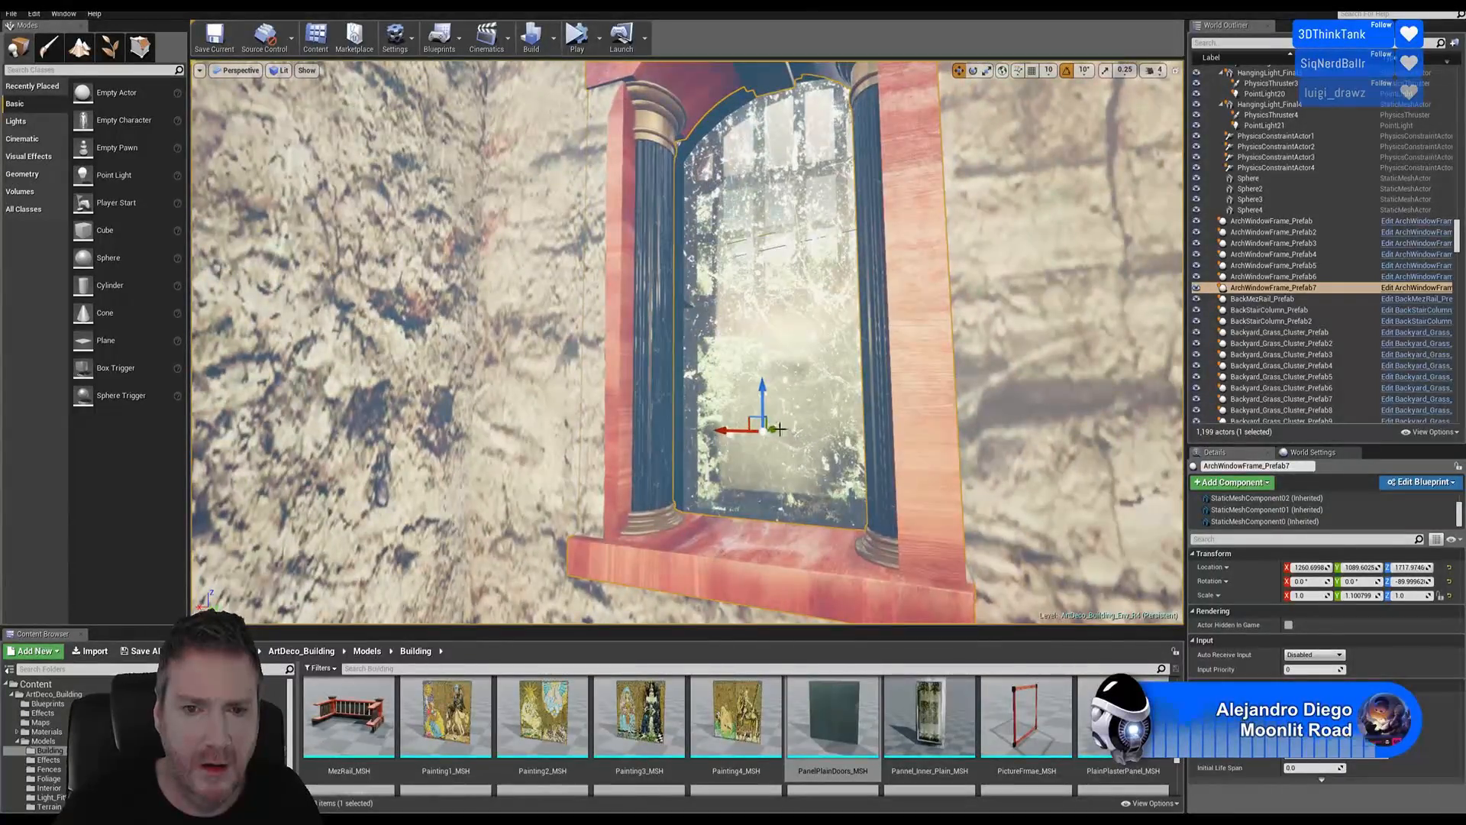
{"action": "left_click_drag", "start_coordinate": [774, 429], "coordinate": [771, 430]}
{"action": "right_click_drag", "start_coordinate": [771, 430], "coordinate": [717, 363]}
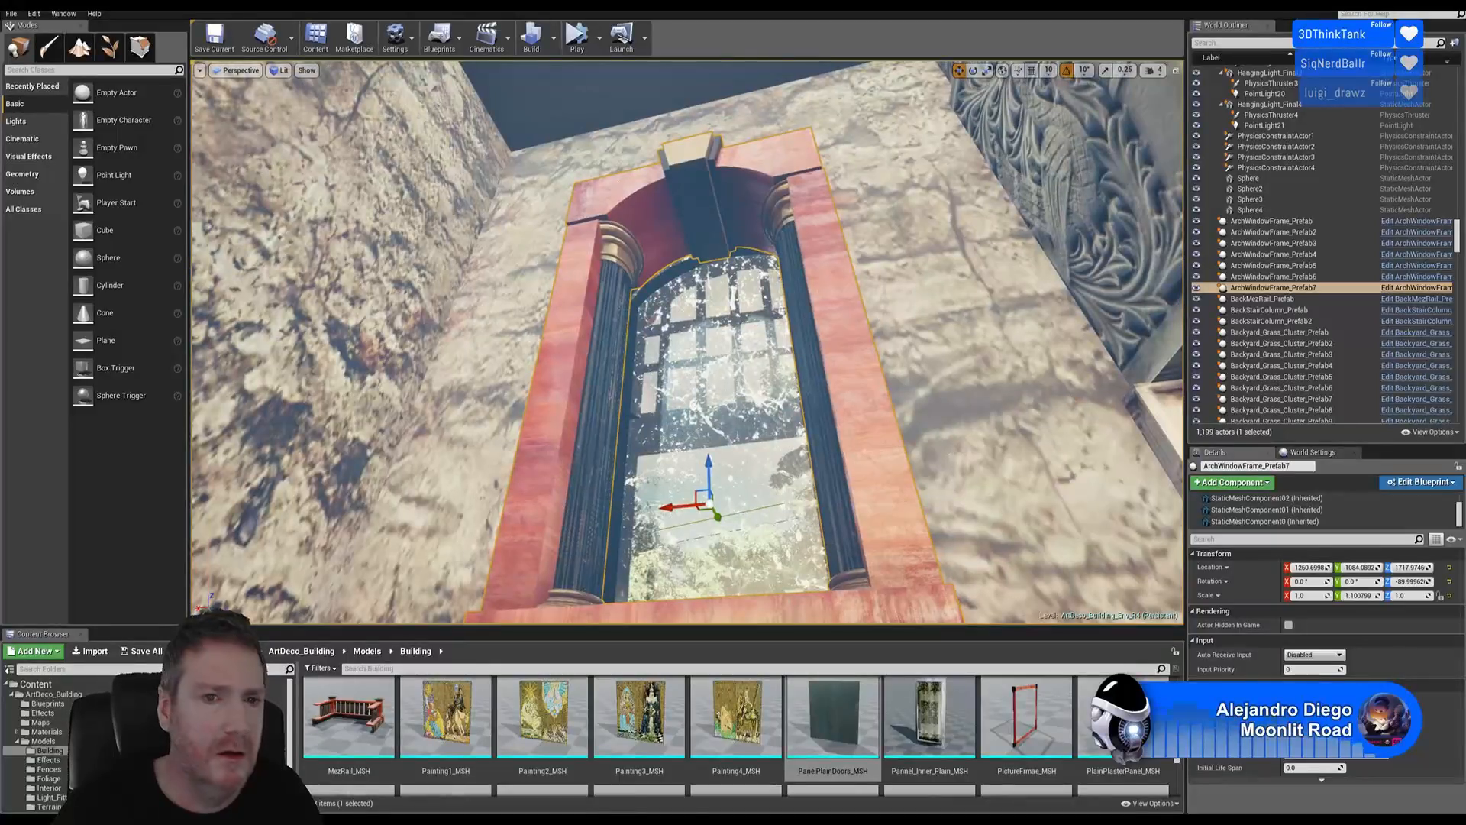
Duplicate the newly fitted frame, pull the copy out into the room, and rotate it 180 degrees about the vertical axis
{"action": "right_click", "coordinate": [617, 187]}
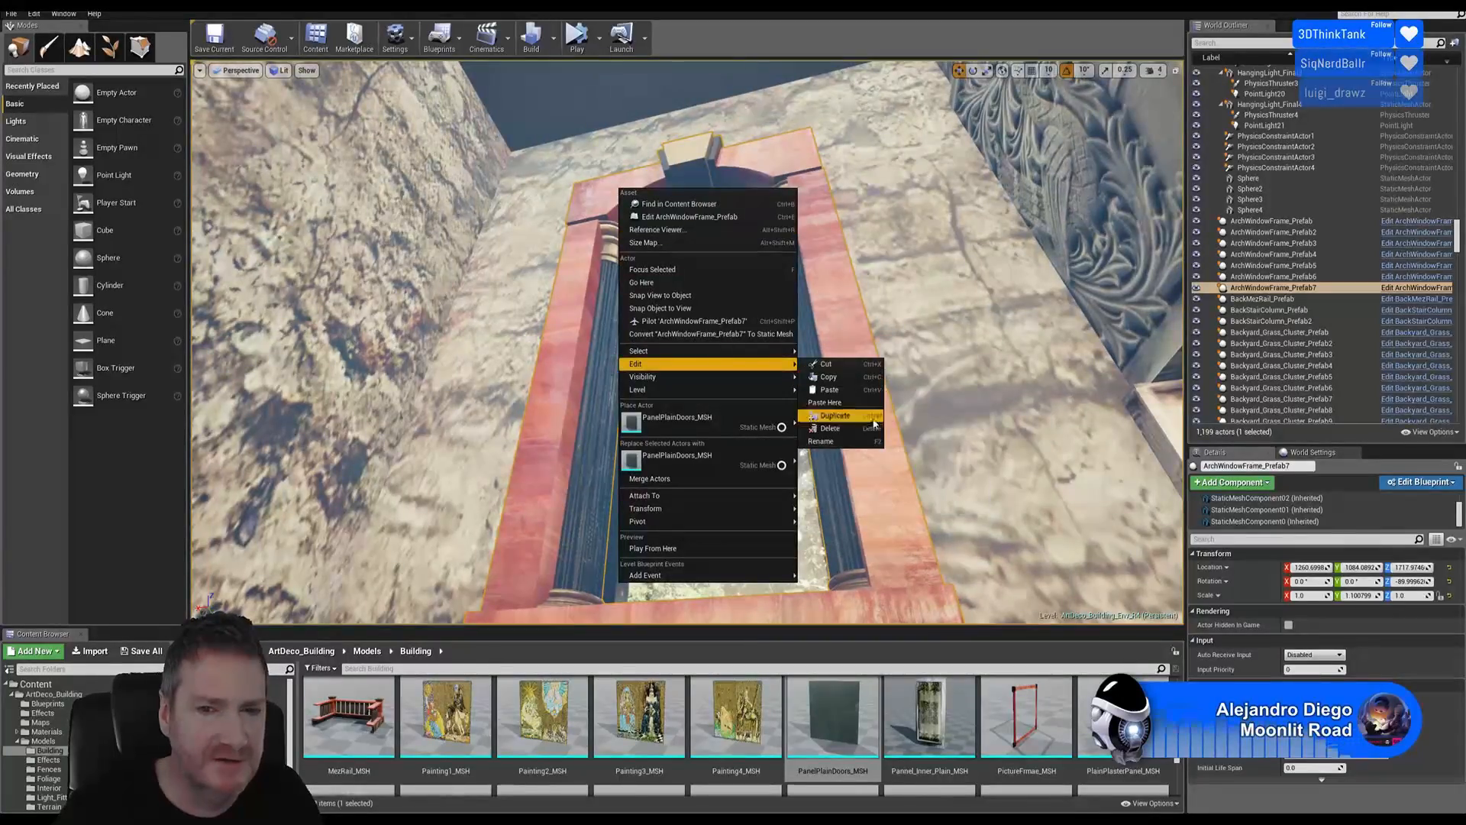
{"action": "left_click", "coordinate": [874, 419]}
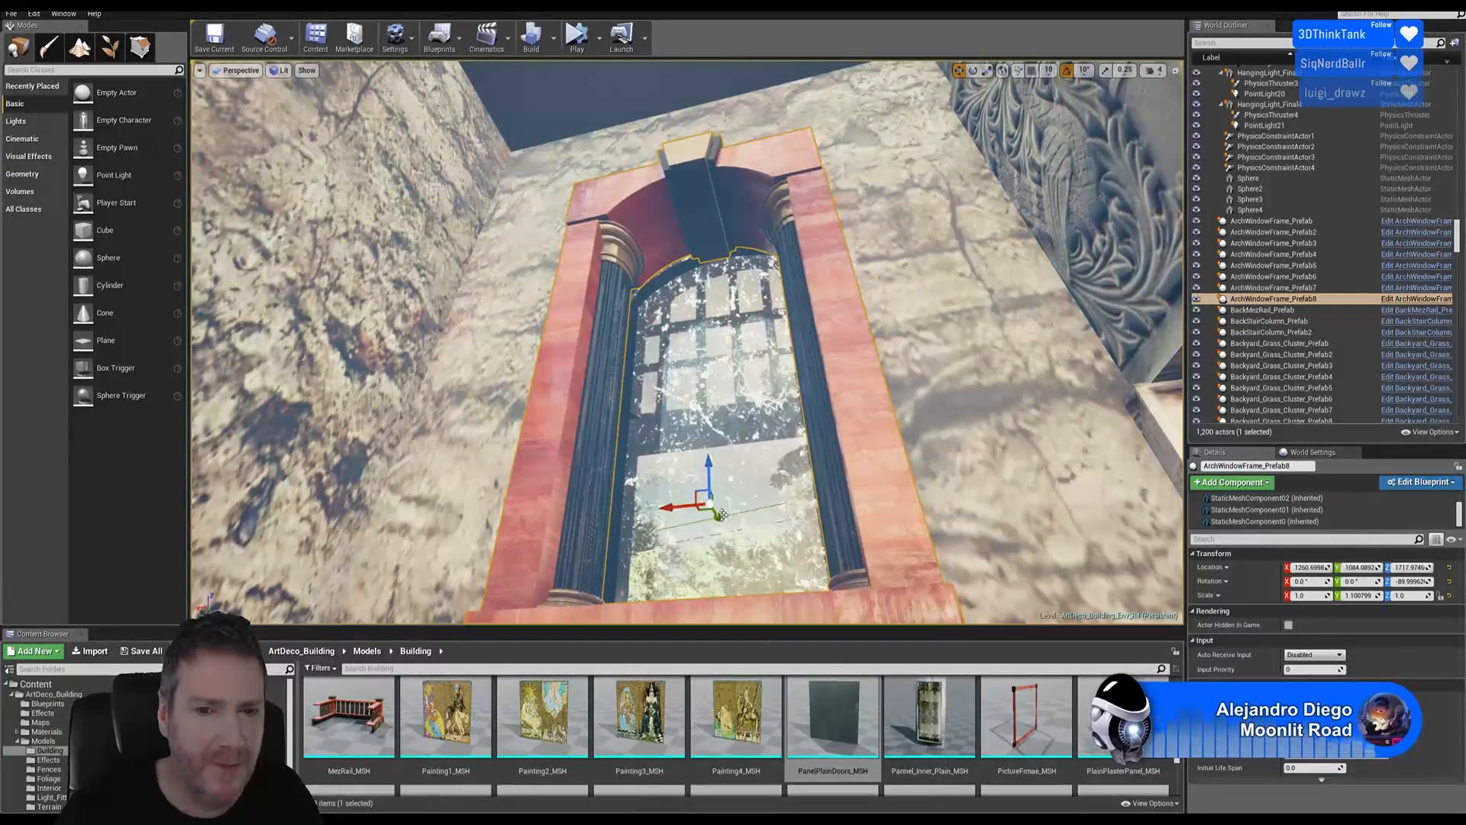
{"action": "left_click_drag", "start_coordinate": [717, 516], "coordinate": [647, 400]}
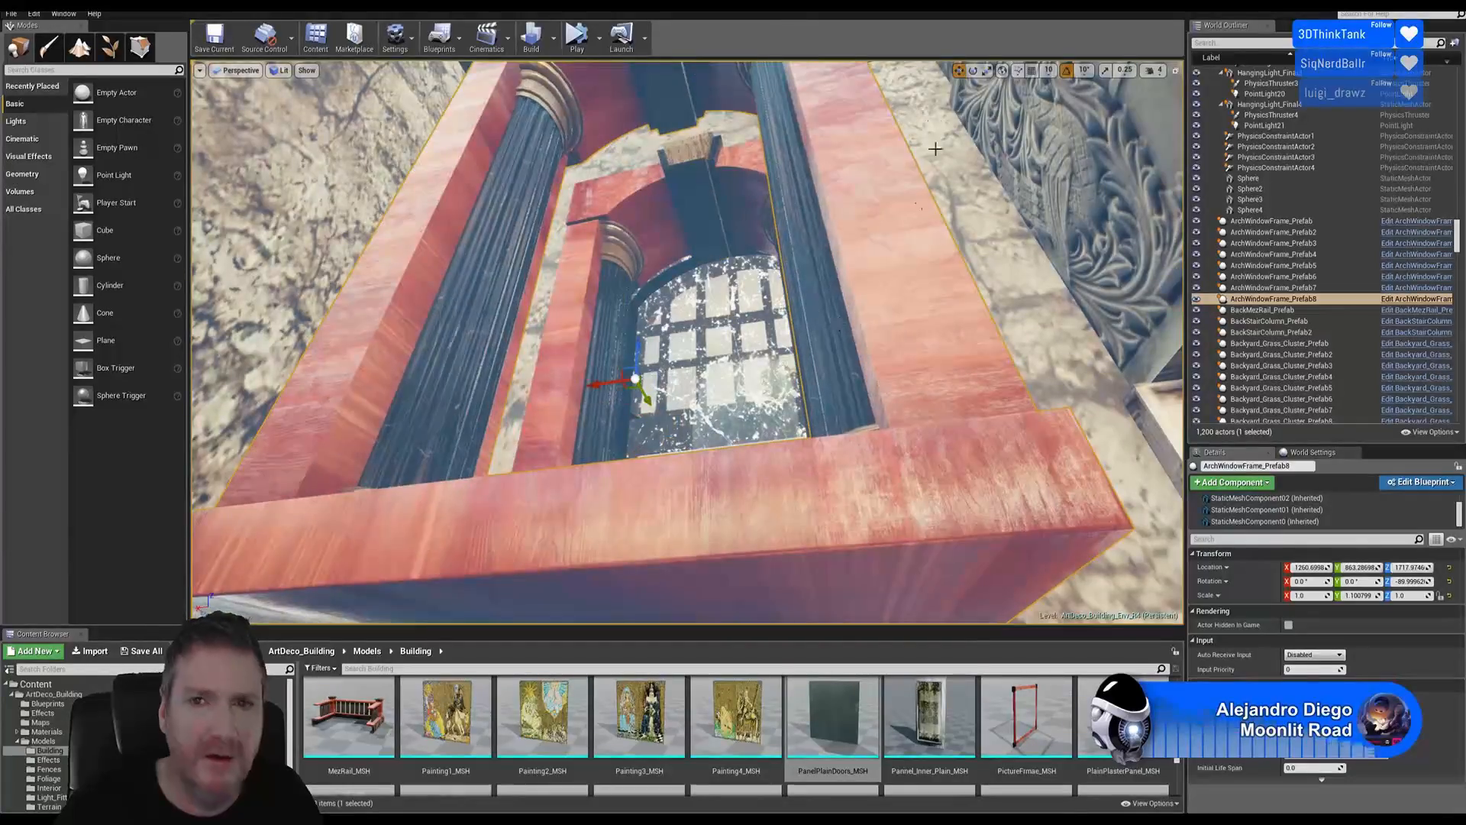
{"action": "left_click", "coordinate": [973, 70]}
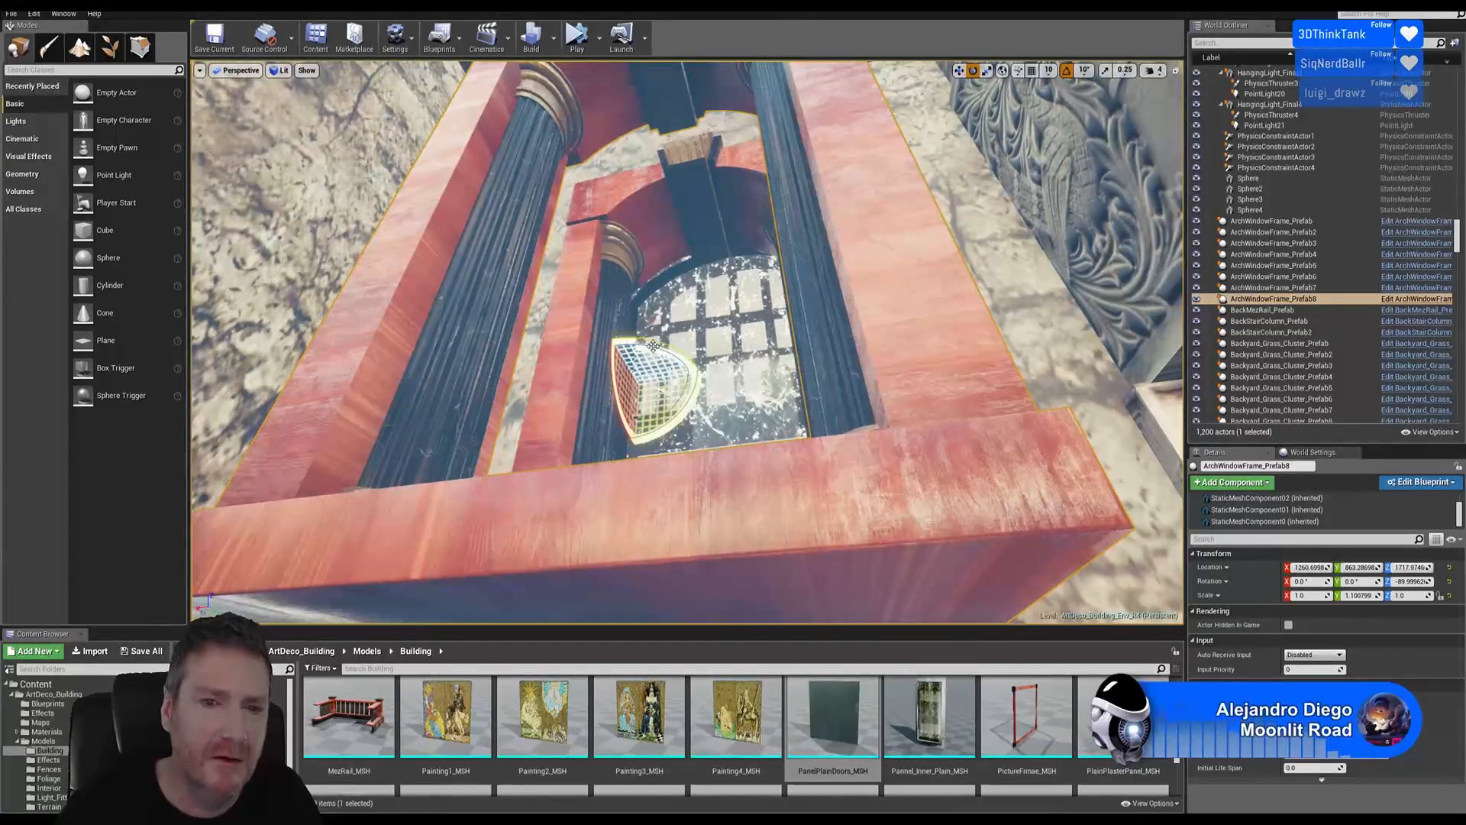
{"action": "left_click_drag", "start_coordinate": [665, 359], "coordinate": [715, 360]}
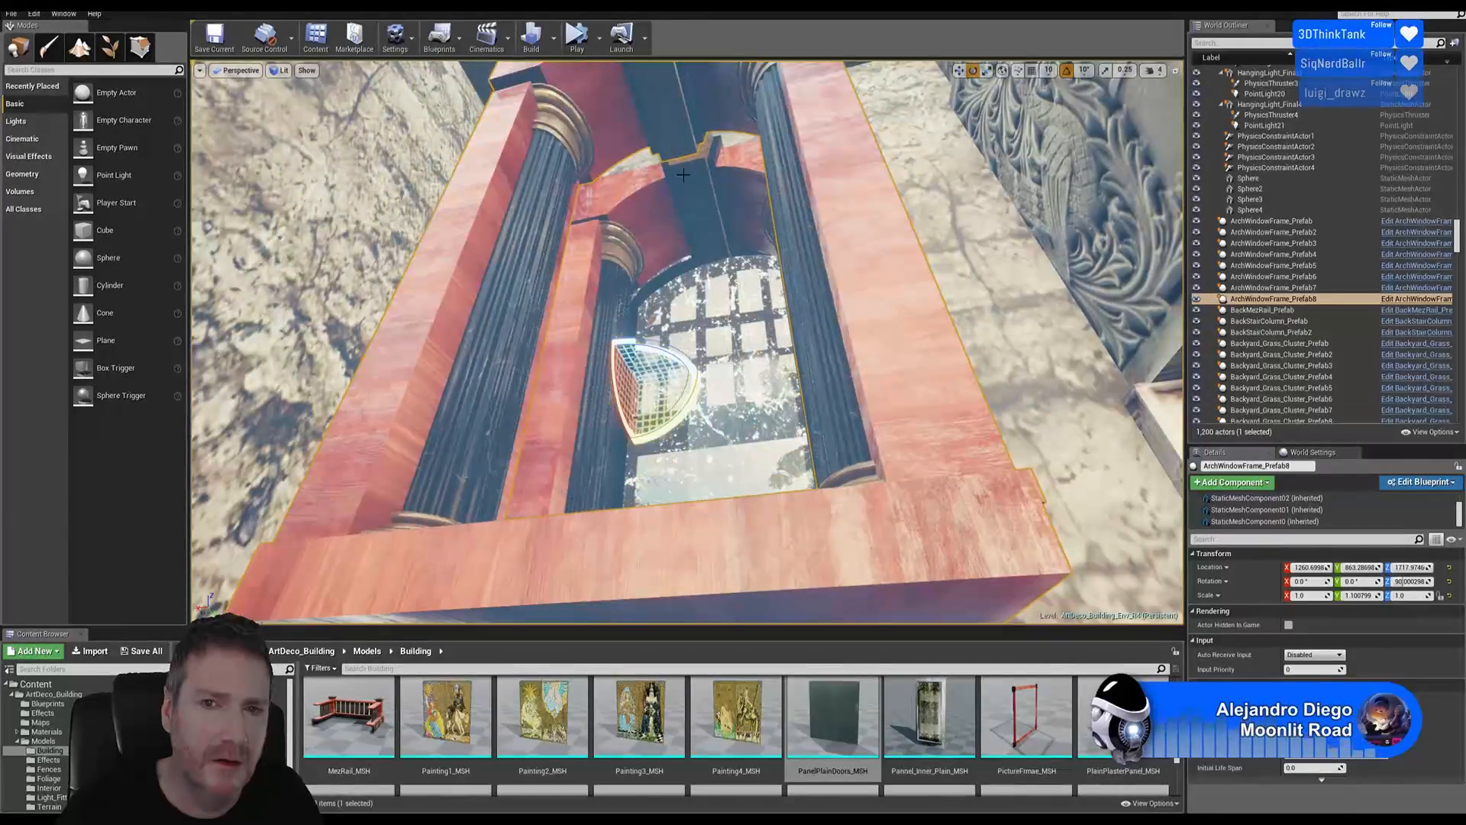
Move the rotated frame copy across the room and up against the arched window on the opposite wall
{"action": "left_click", "coordinate": [960, 70]}
{"action": "left_click_drag", "start_coordinate": [647, 400], "coordinate": [477, 289]}
{"action": "right_click_drag", "start_coordinate": [477, 289], "coordinate": [524, 278]}
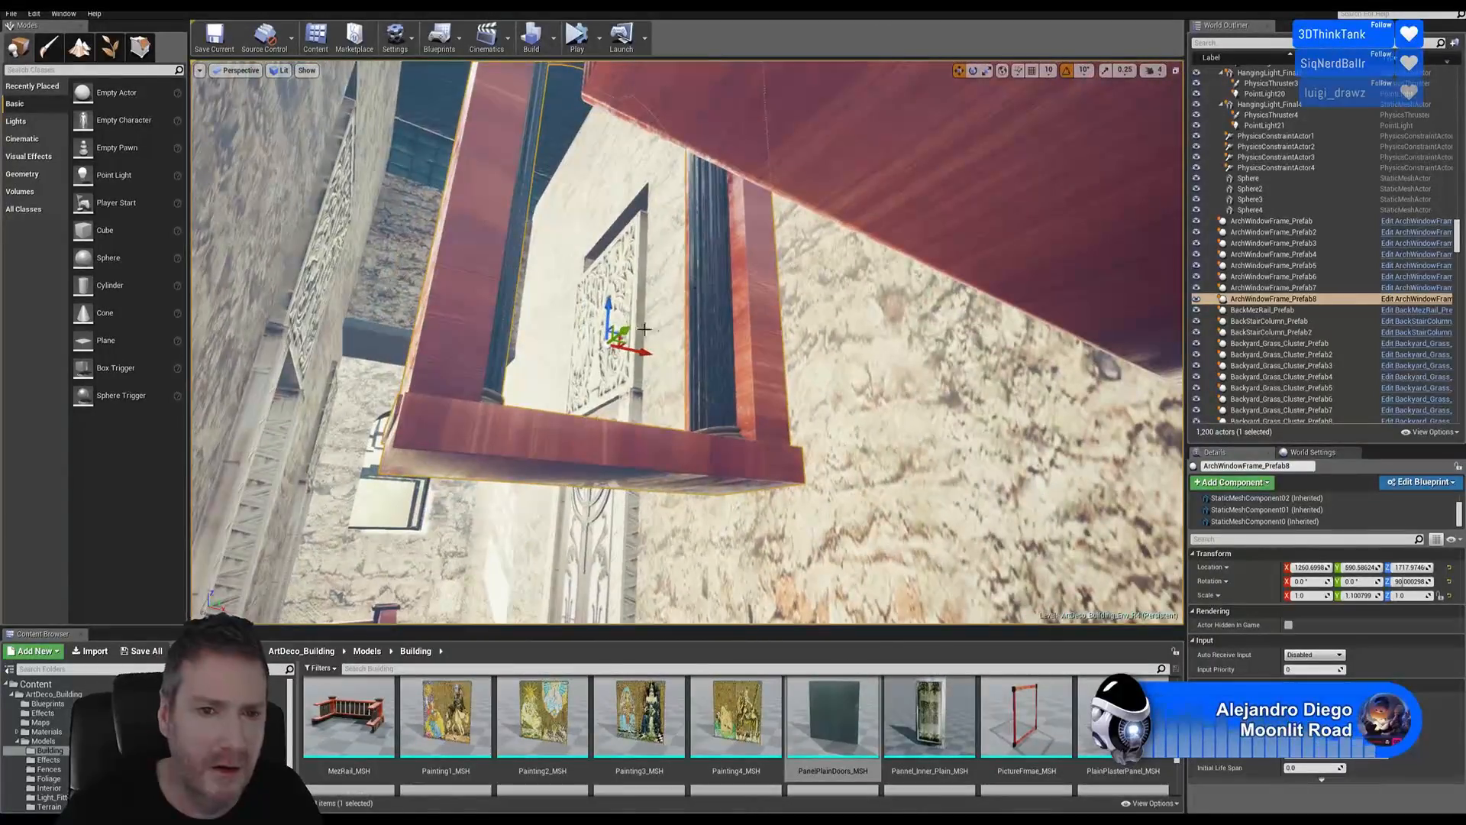
{"action": "left_click_drag", "start_coordinate": [624, 334], "coordinate": [428, 450]}
{"action": "mouse_move", "coordinate": [437, 480]}
{"action": "right_mouse_down"}
{"action": "mouse_move", "coordinate": [397, 523]}
{"action": "mouse_move", "coordinate": [336, 519]}
{"action": "mouse_move", "coordinate": [374, 527]}
{"action": "mouse_move", "coordinate": [374, 500]}
{"action": "mouse_move", "coordinate": [386, 527]}
{"action": "right_mouse_up"}
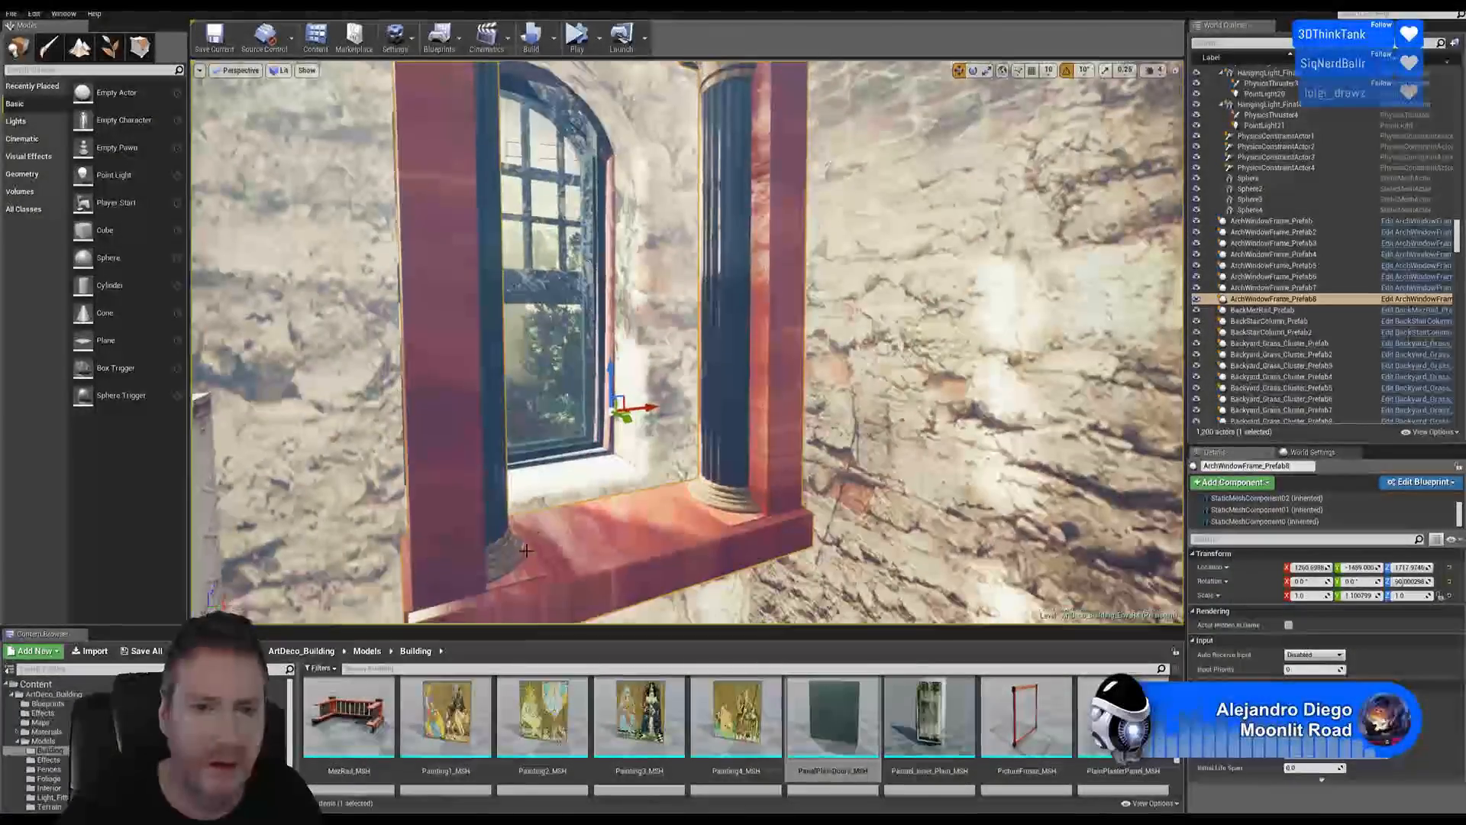
{"action": "mouse_move", "coordinate": [460, 814]}
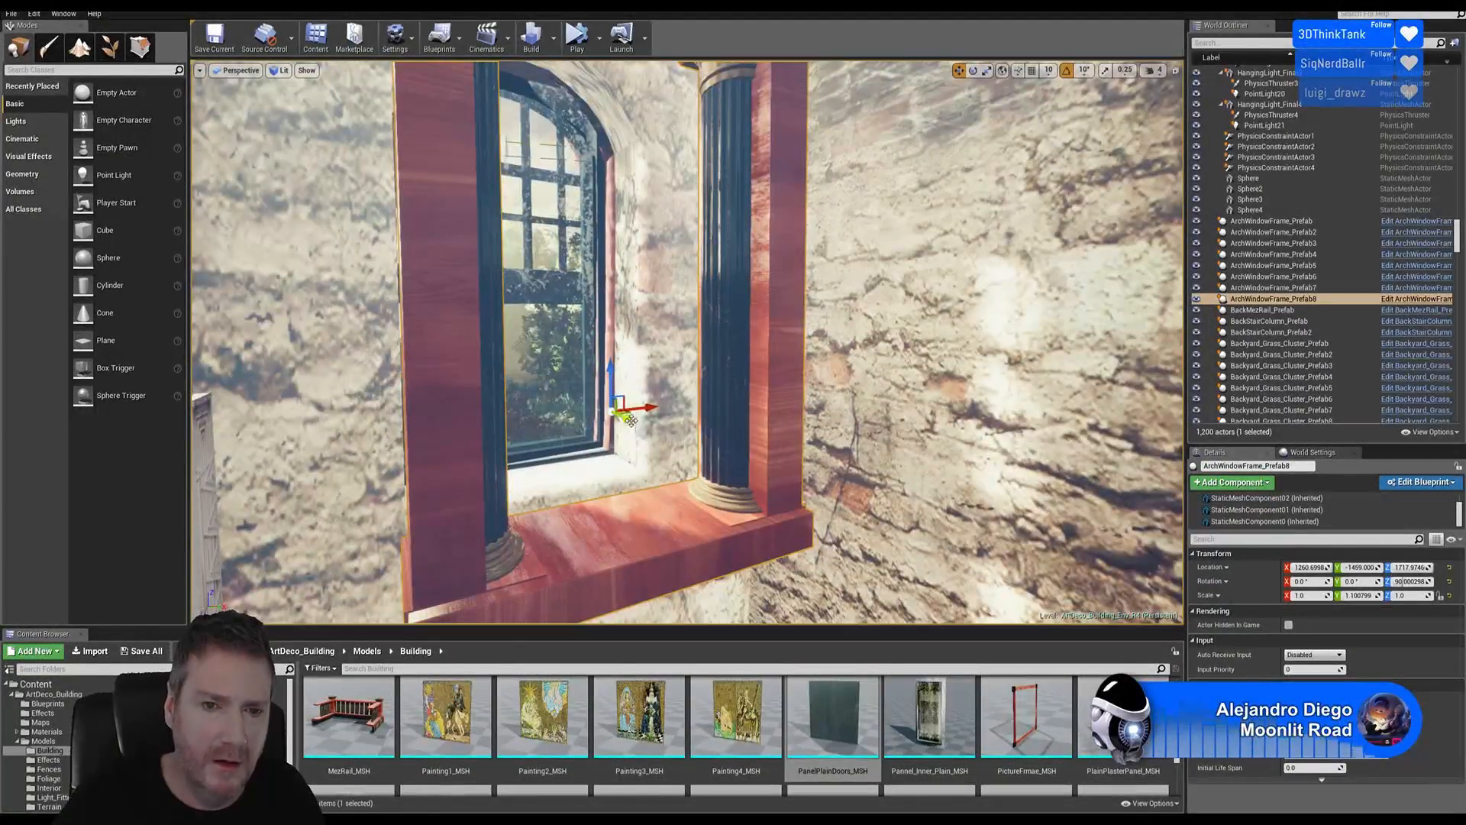
{"action": "left_click_drag", "start_coordinate": [623, 412], "coordinate": [548, 379]}
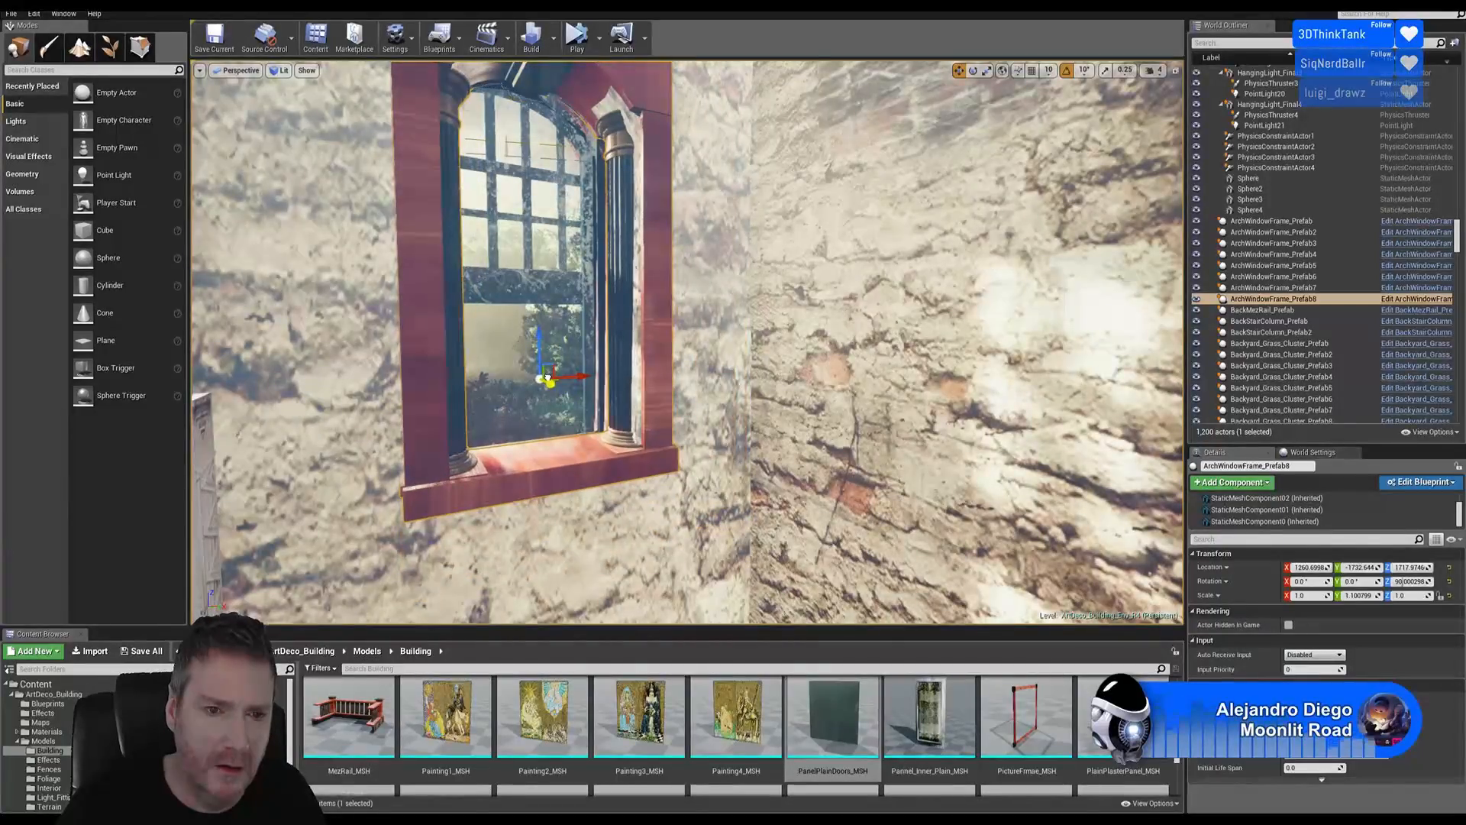
Shift the frame copy sideways to centre it on the opposite arched window, fine-tune its depth in the wall, and deselect it
{"action": "right_click_drag", "start_coordinate": [630, 495], "coordinate": [663, 496]}
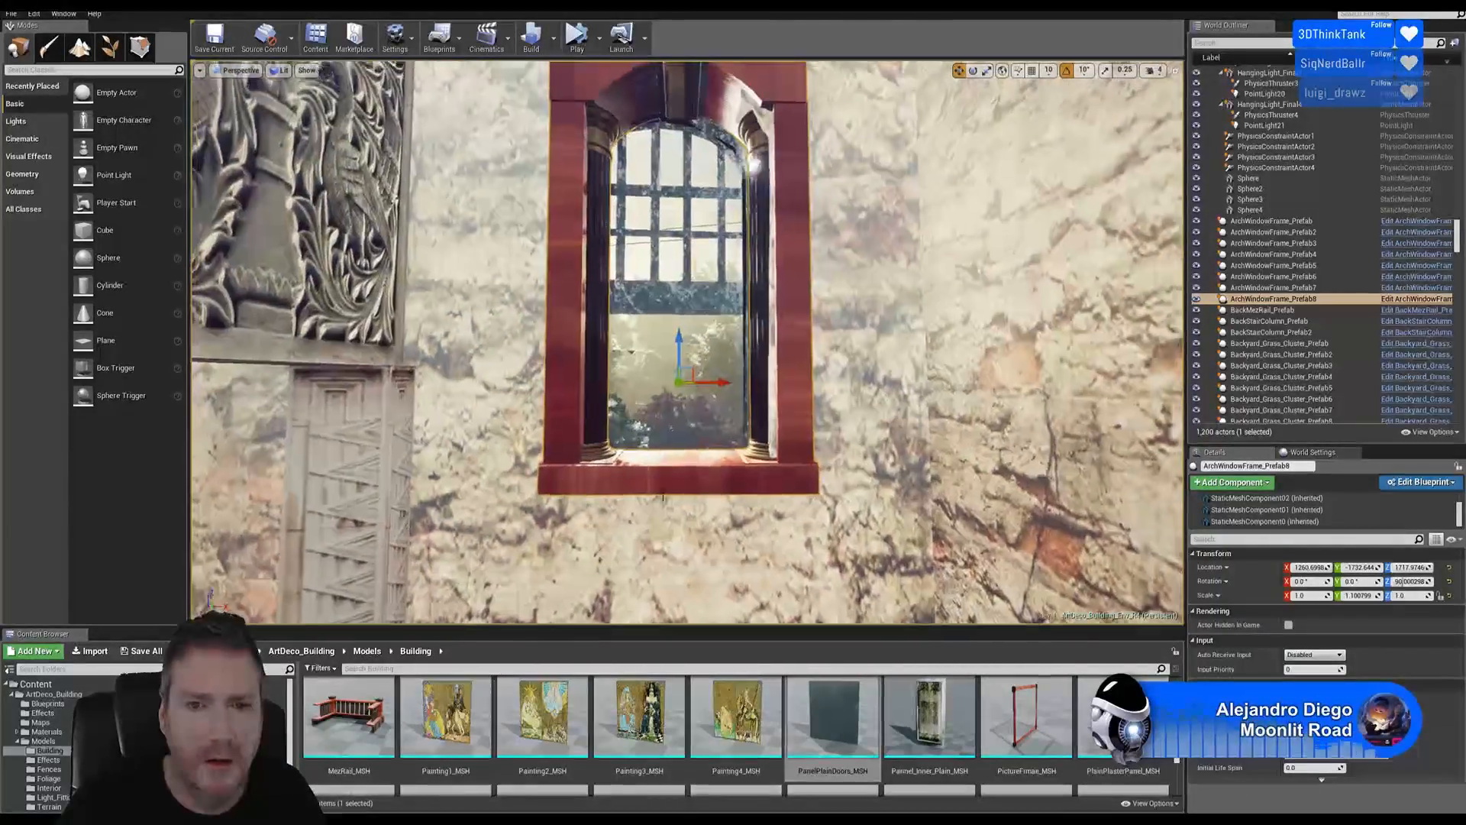
{"action": "left_click_drag", "start_coordinate": [719, 382], "coordinate": [701, 388]}
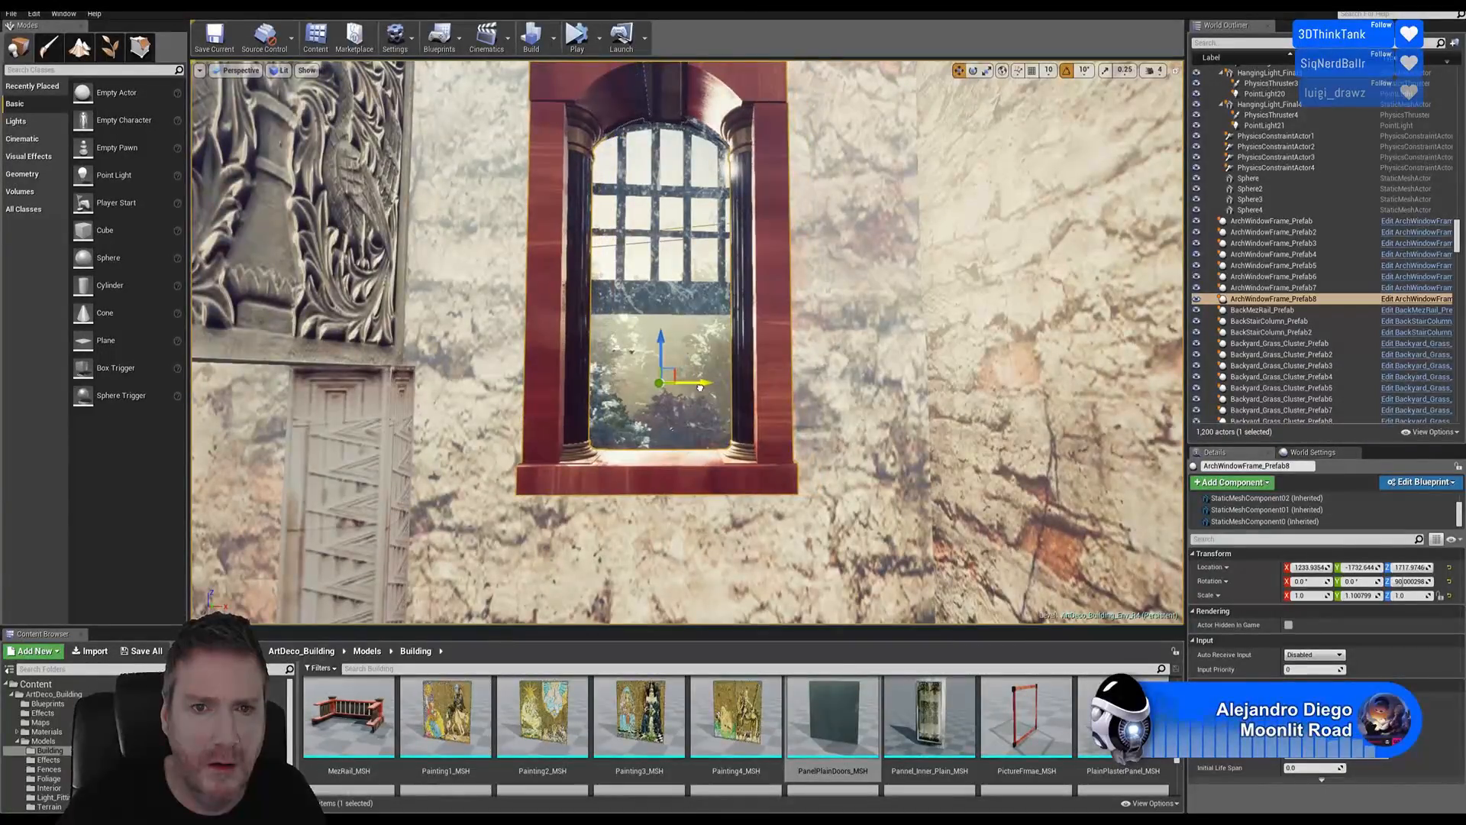
{"action": "right_click_drag", "start_coordinate": [698, 391], "coordinate": [698, 391]}
{"action": "right_click_drag", "start_coordinate": [599, 383], "coordinate": [599, 383]}
{"action": "left_click_drag", "start_coordinate": [613, 355], "coordinate": [614, 358]}
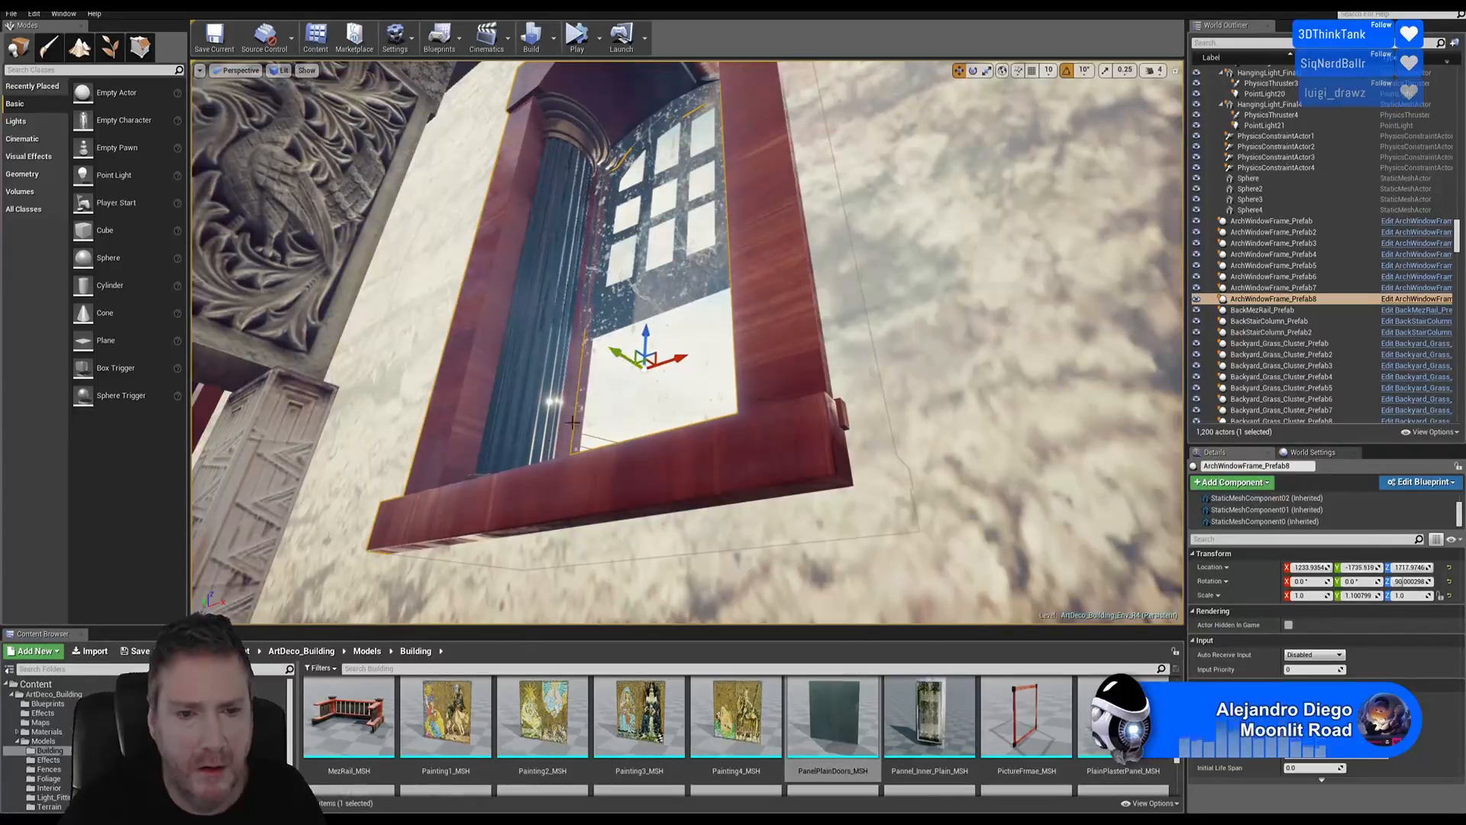
{"action": "key", "text": "Escape"}
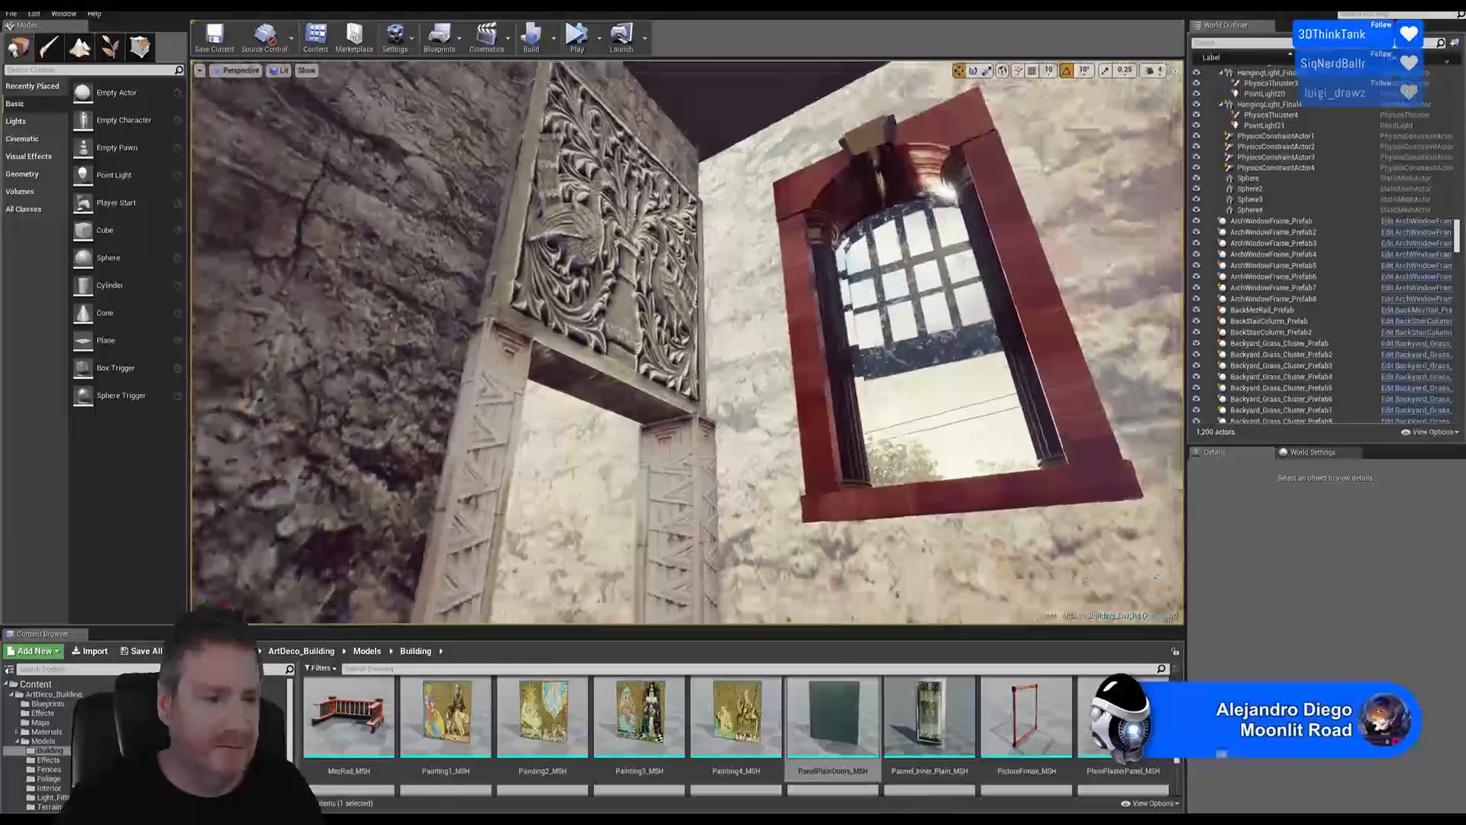
Examine the building interior, from the framed windows and upper balcony to the ground-floor entrance and tiled hallway
{"action": "right_click_drag", "start_coordinate": [688, 344], "coordinate": [634, 391]}
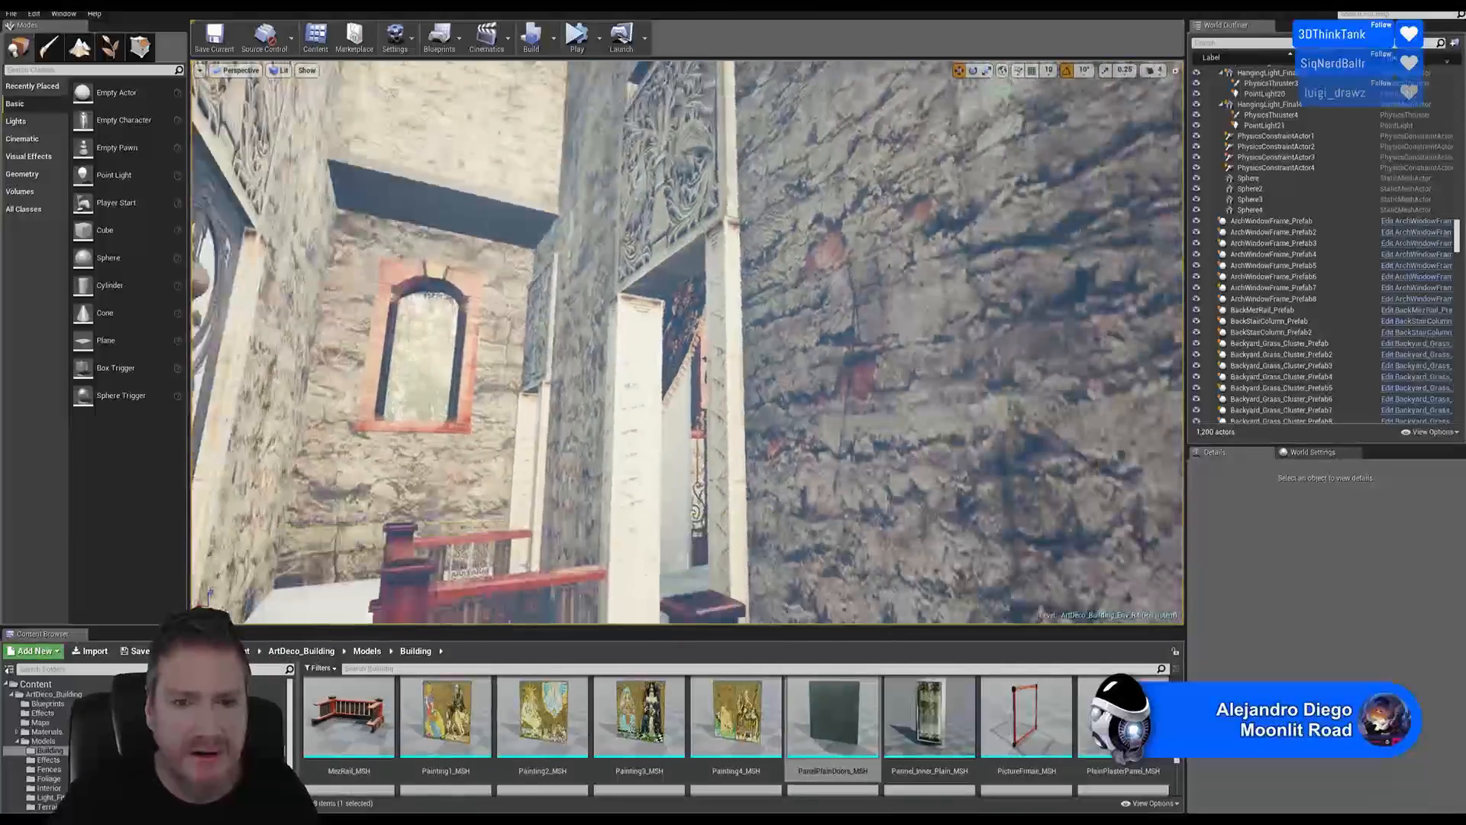
{"action": "right_click_drag", "start_coordinate": [687, 344], "coordinate": [901, 359]}
{"action": "right_click_drag", "start_coordinate": [688, 344], "coordinate": [687, 428]}
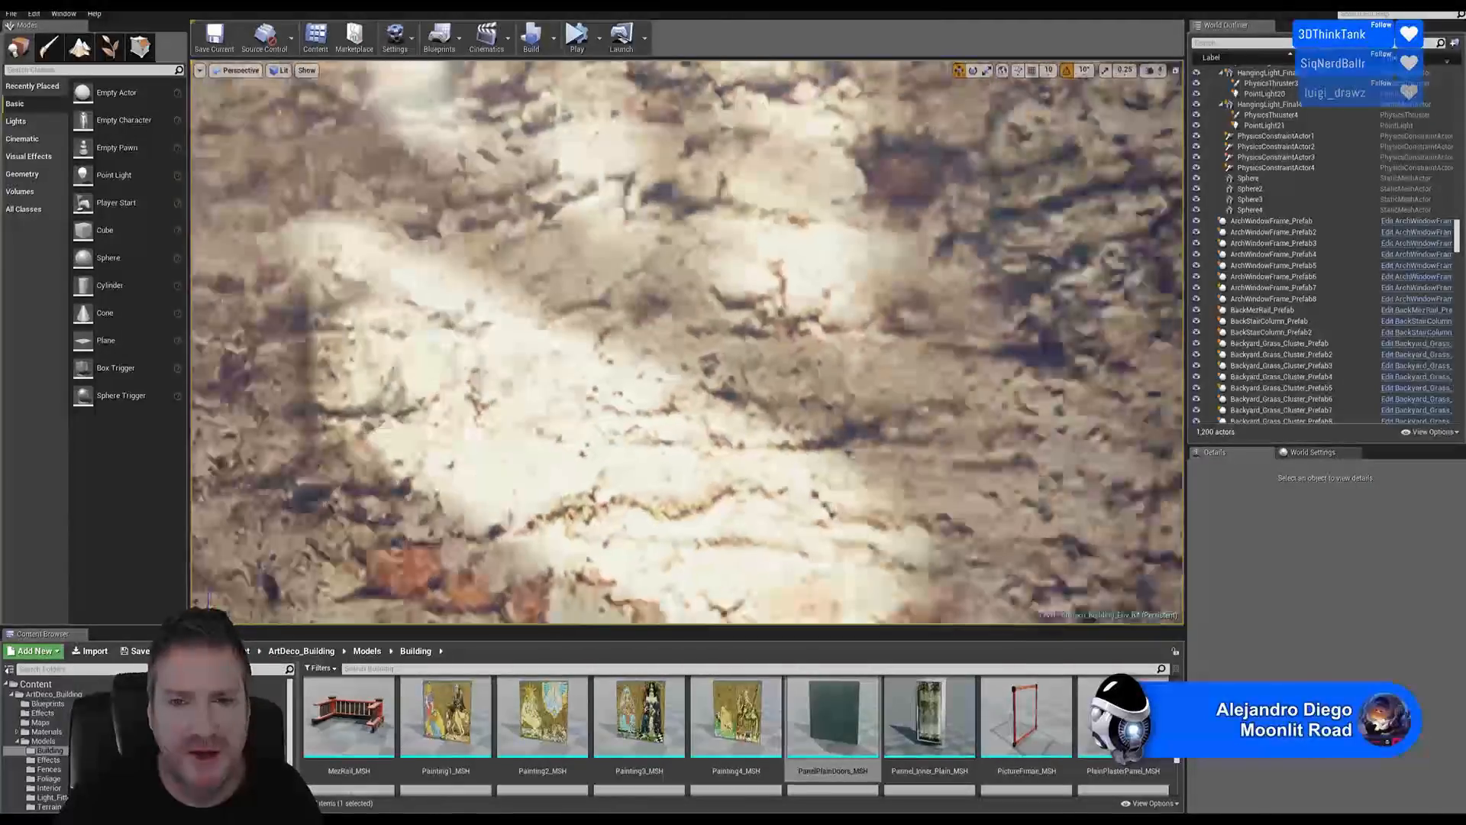
{"action": "right_click_drag", "start_coordinate": [687, 344], "coordinate": [886, 374]}
{"action": "right_click_drag", "start_coordinate": [687, 343], "coordinate": [489, 351]}
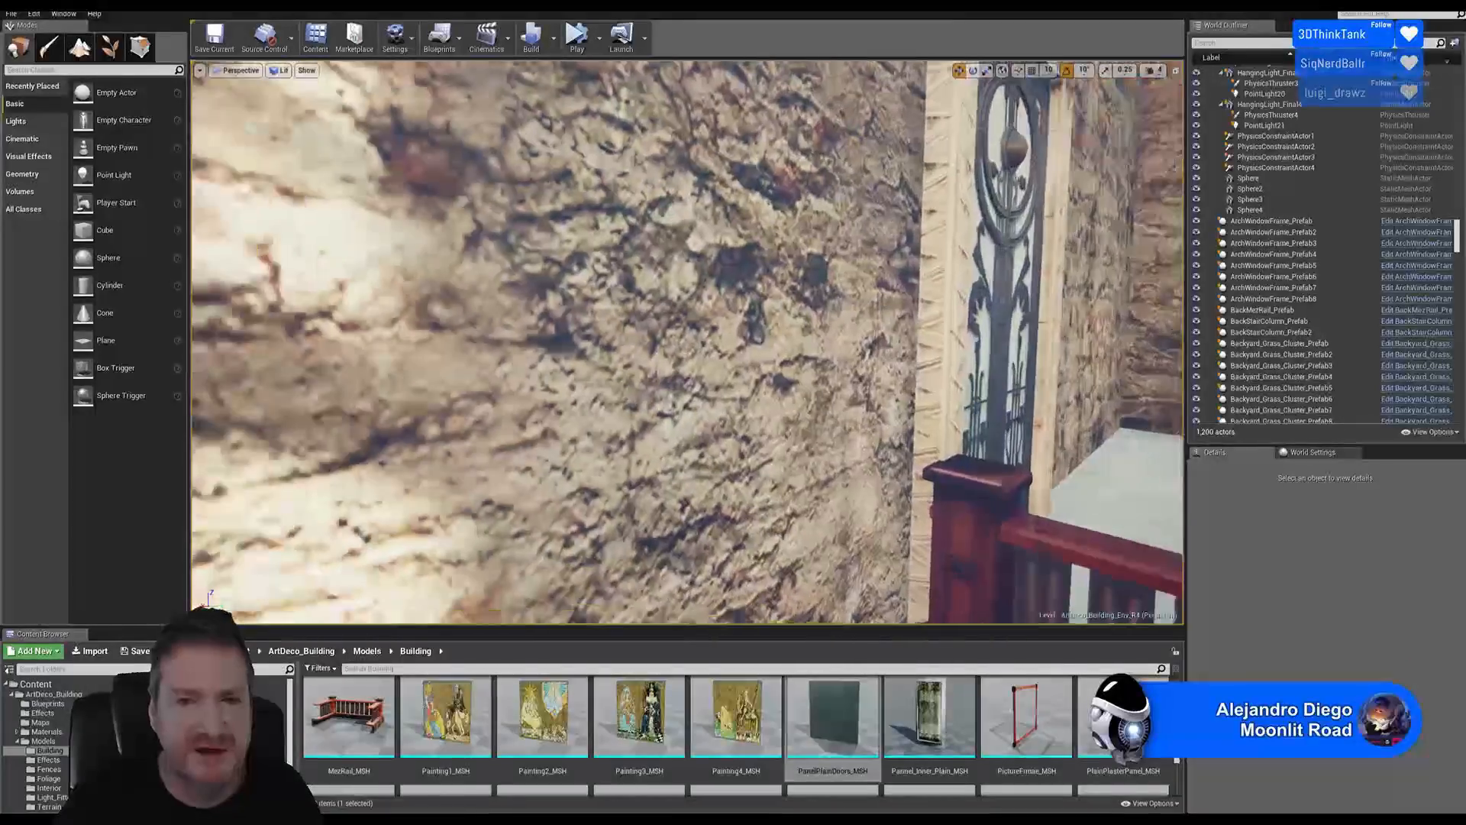
{"action": "key", "text": "w"}
{"action": "right_click_drag", "start_coordinate": [687, 343], "coordinate": [549, 347]}
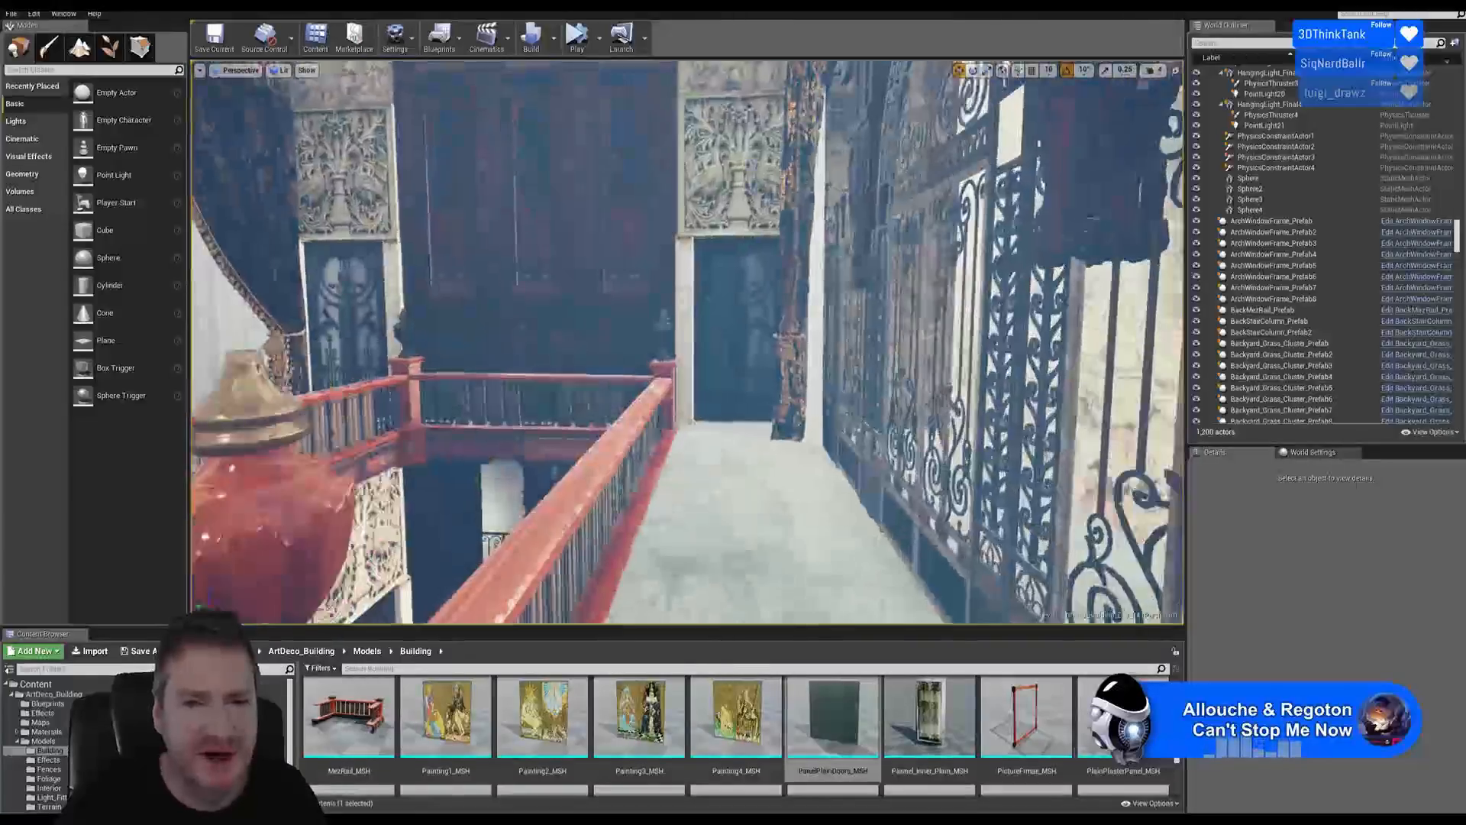
{"action": "right_click_drag", "start_coordinate": [687, 344], "coordinate": [549, 351]}
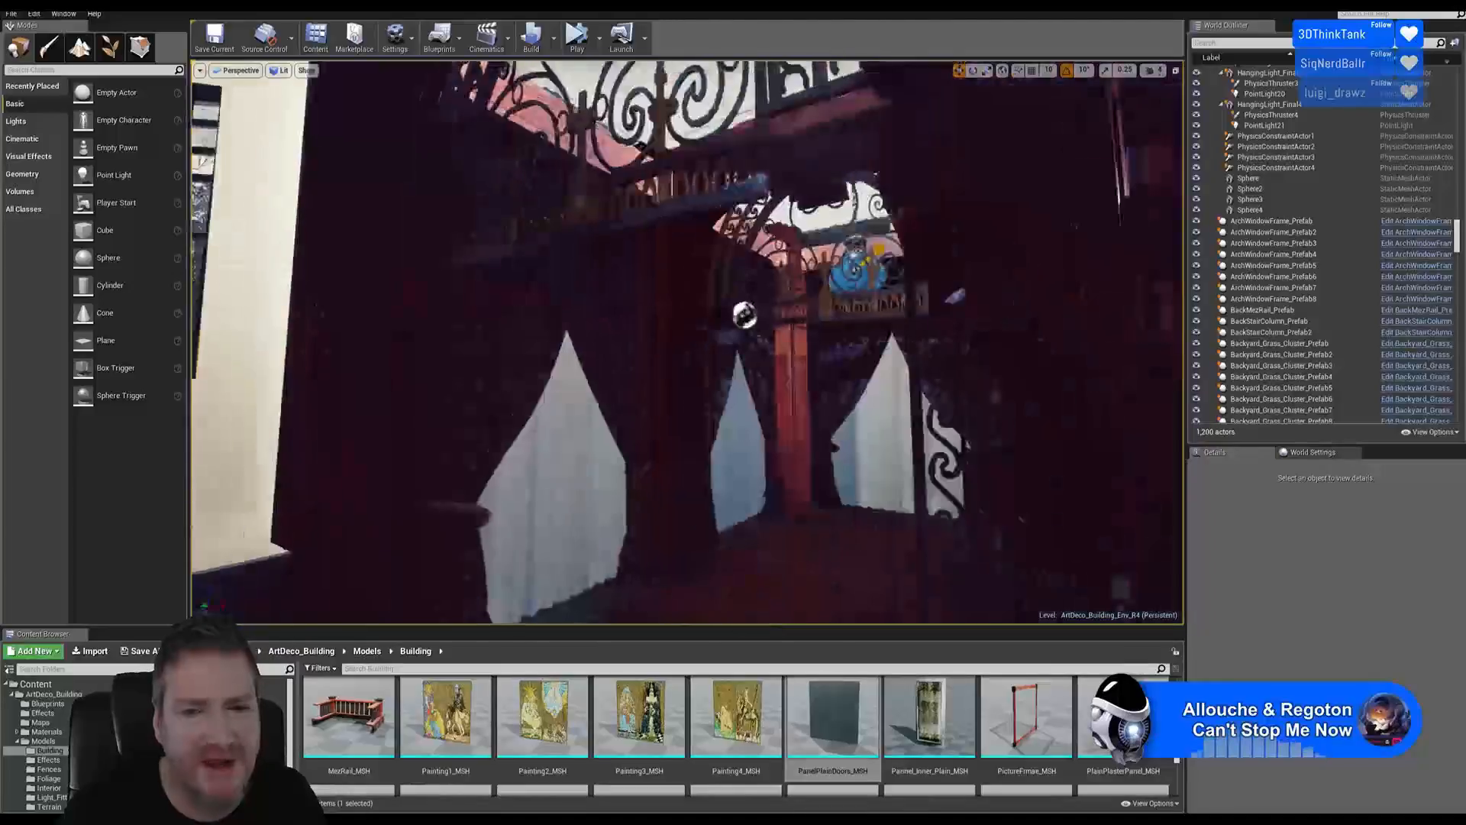
{"action": "right_click_drag", "start_coordinate": [687, 344], "coordinate": [626, 367]}
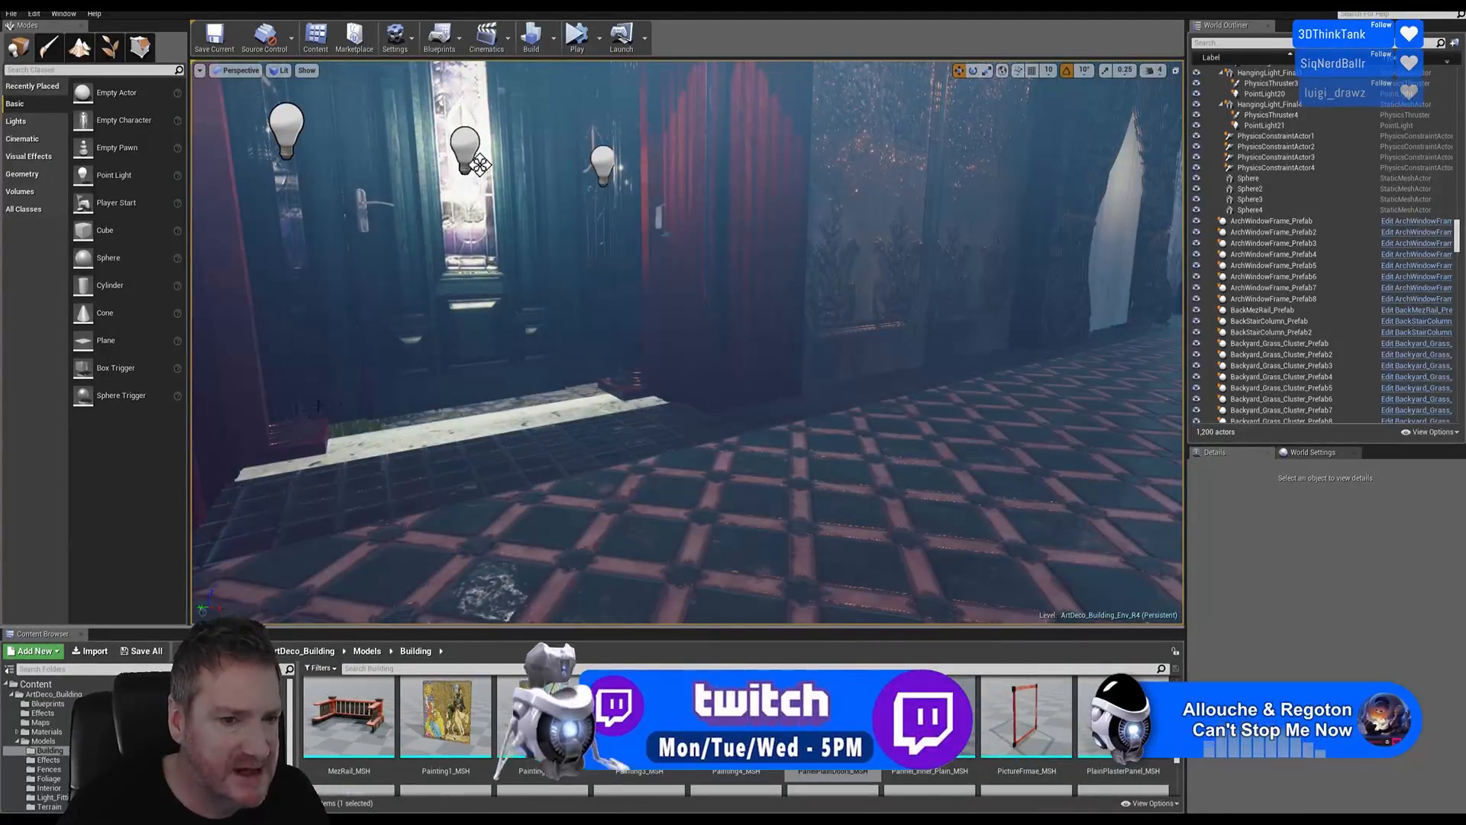
{"action": "right_click_drag", "start_coordinate": [441, 421], "coordinate": [336, 426]}
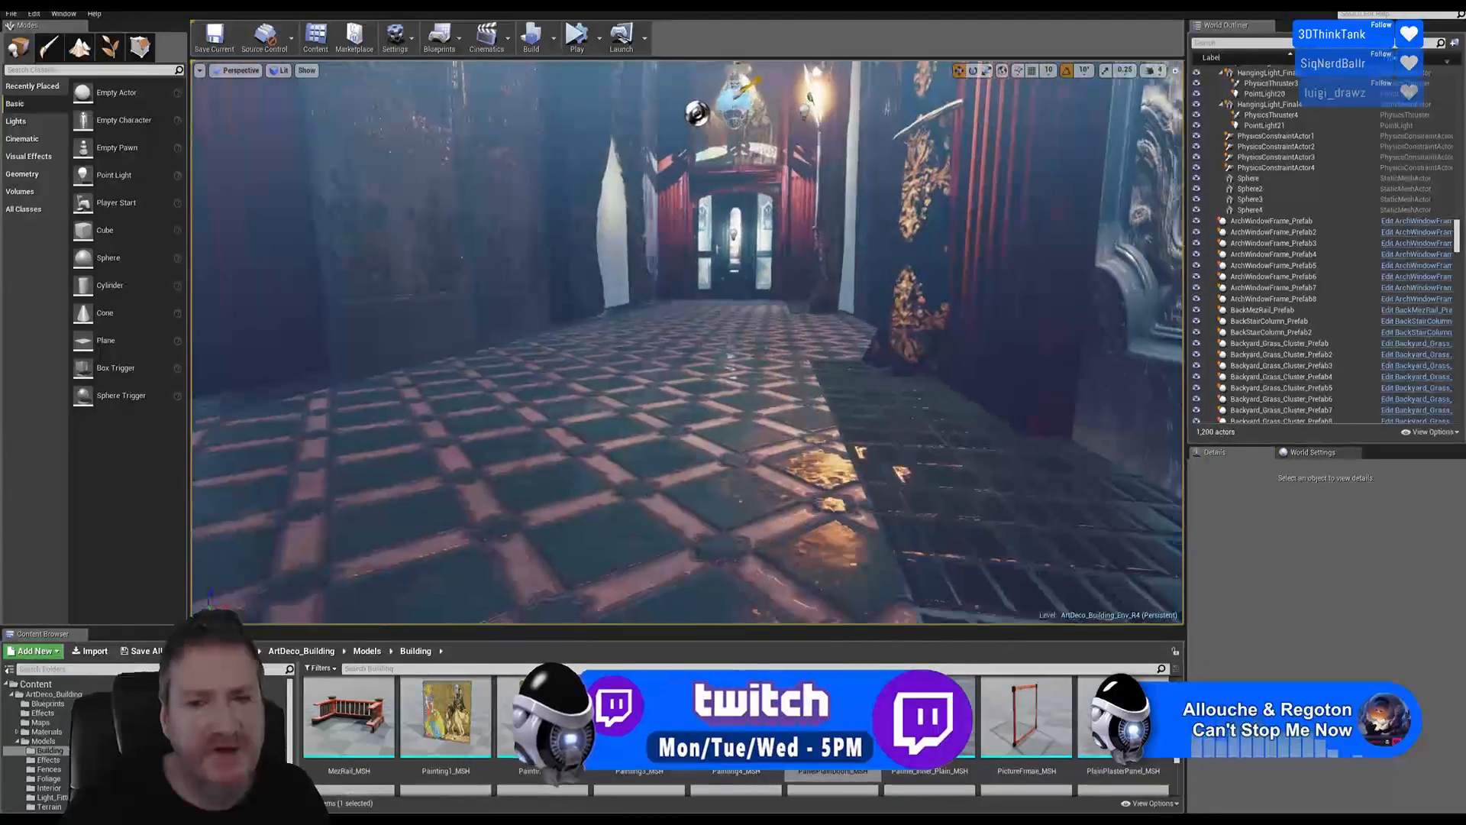
{"action": "right_click_drag", "start_coordinate": [641, 426], "coordinate": [653, 426]}
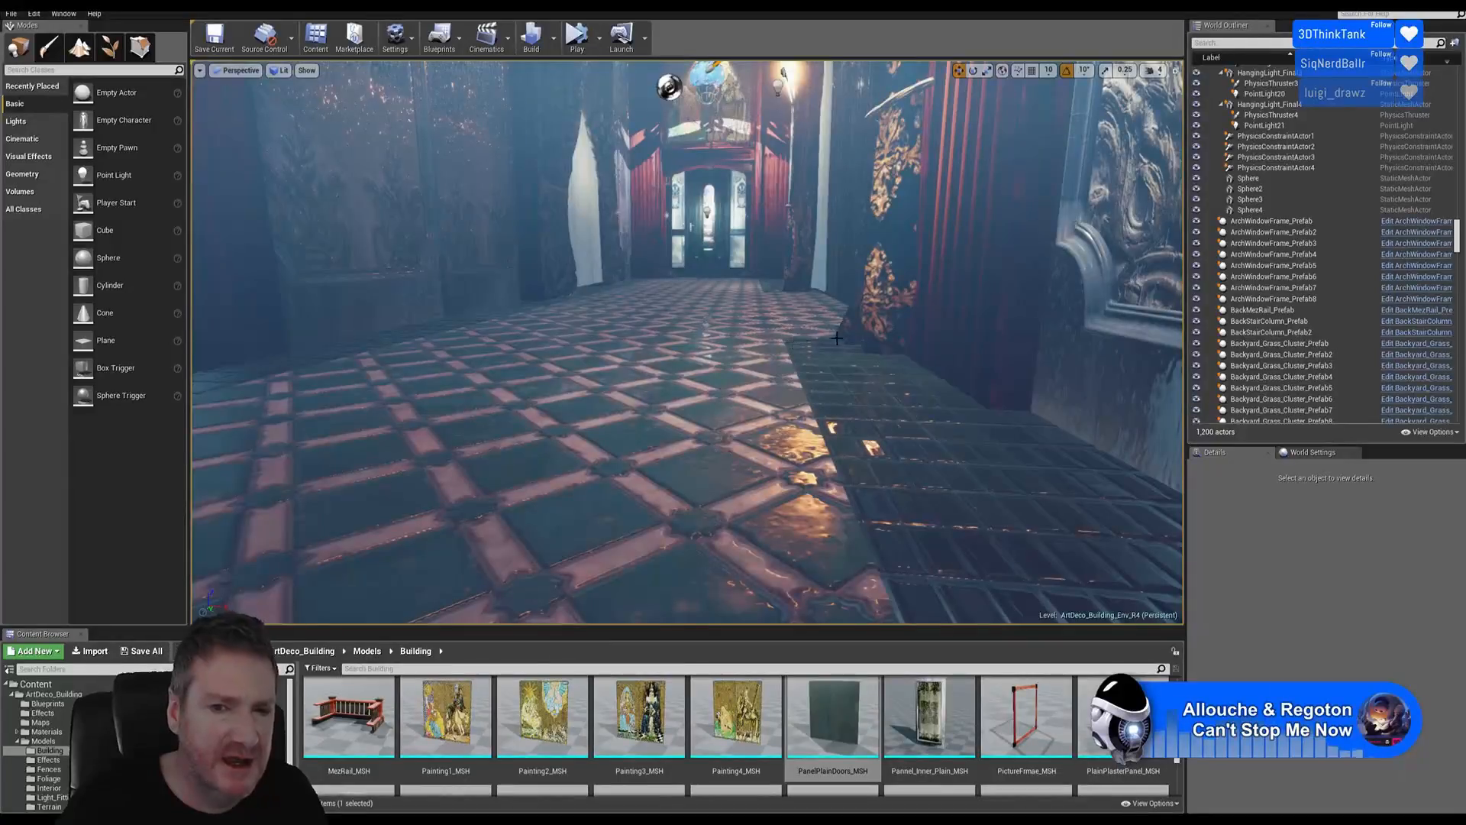
{"action": "right_click_drag", "start_coordinate": [748, 343], "coordinate": [794, 362]}
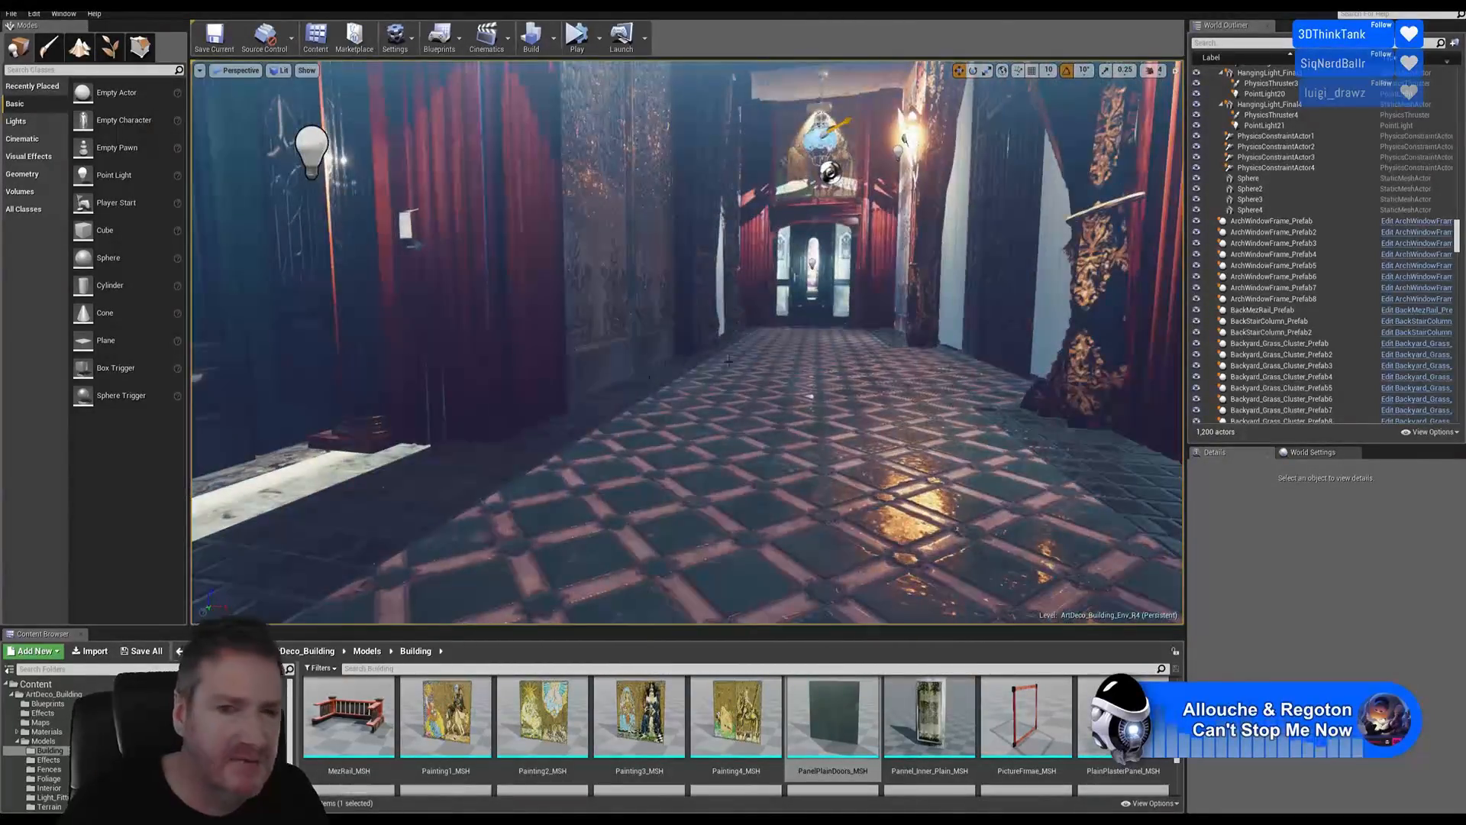
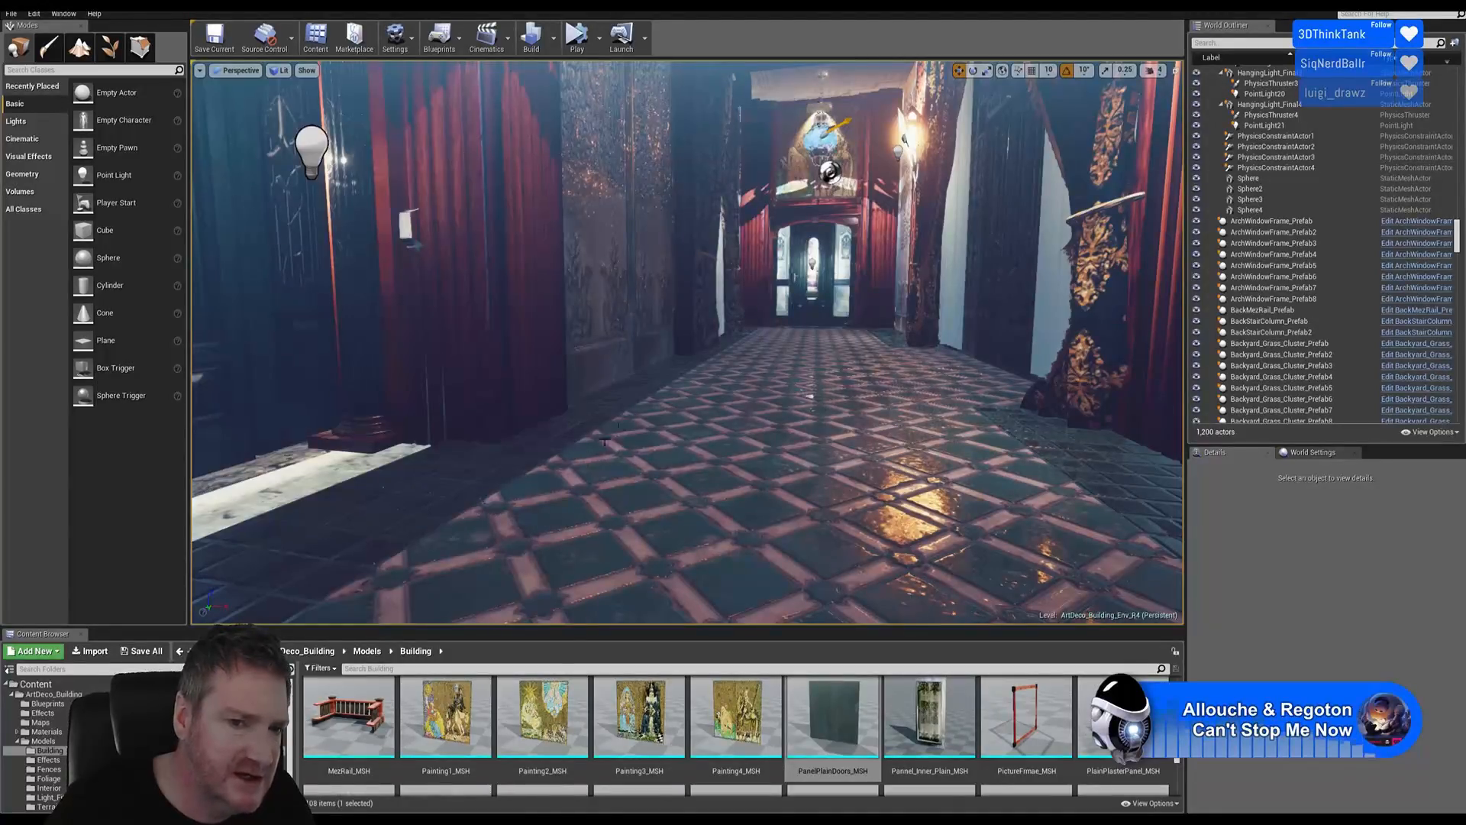
Examine the ground floor's wooden hall, open doorway, side panels and tiled hallway leading to the entrance
{"action": "right_click_drag", "start_coordinate": [905, 364], "coordinate": [945, 306]}
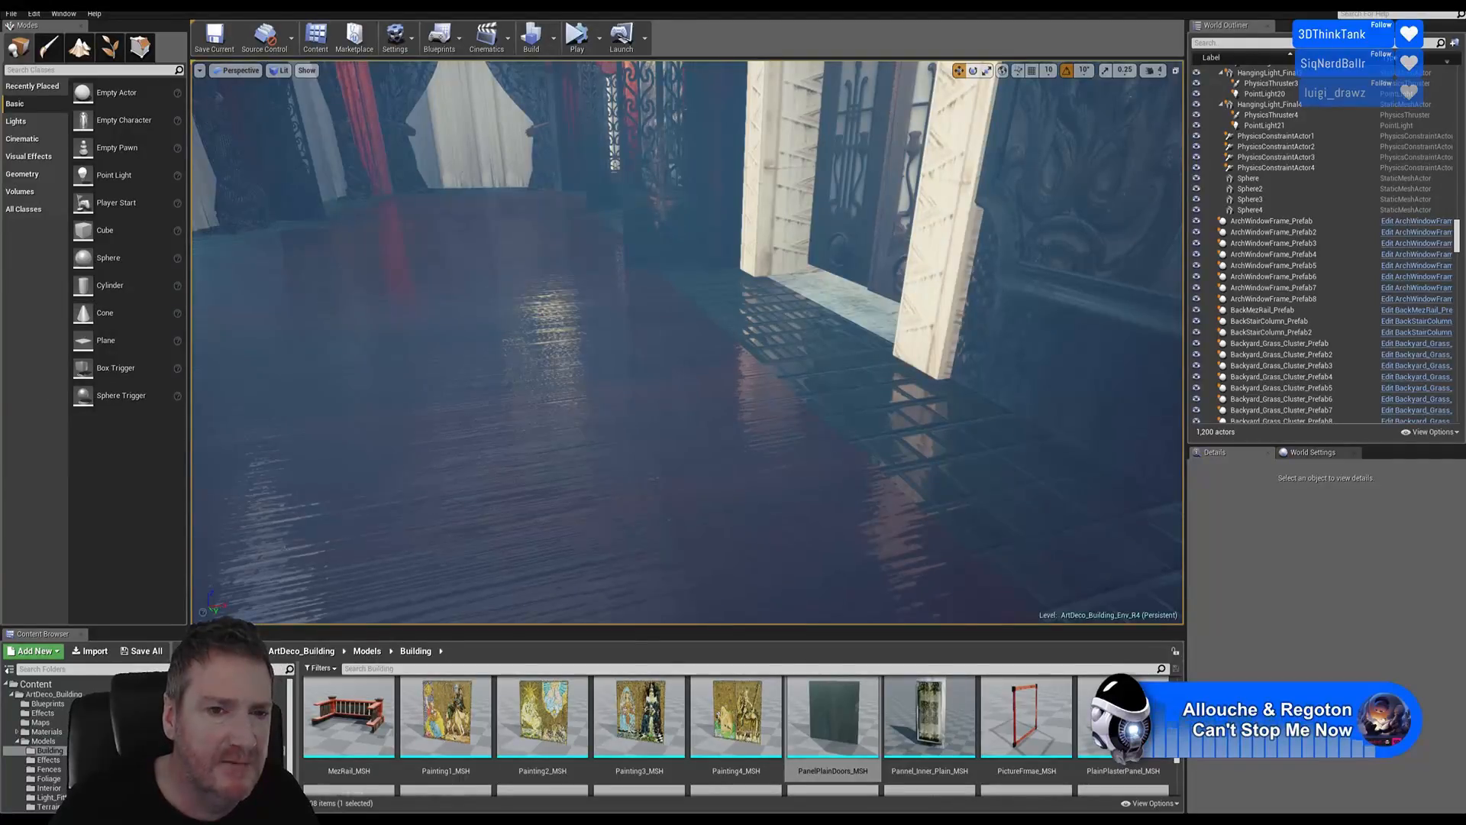
{"action": "right_click_drag", "start_coordinate": [676, 373], "coordinate": [607, 260]}
{"action": "right_click_drag", "start_coordinate": [805, 453], "coordinate": [834, 497]}
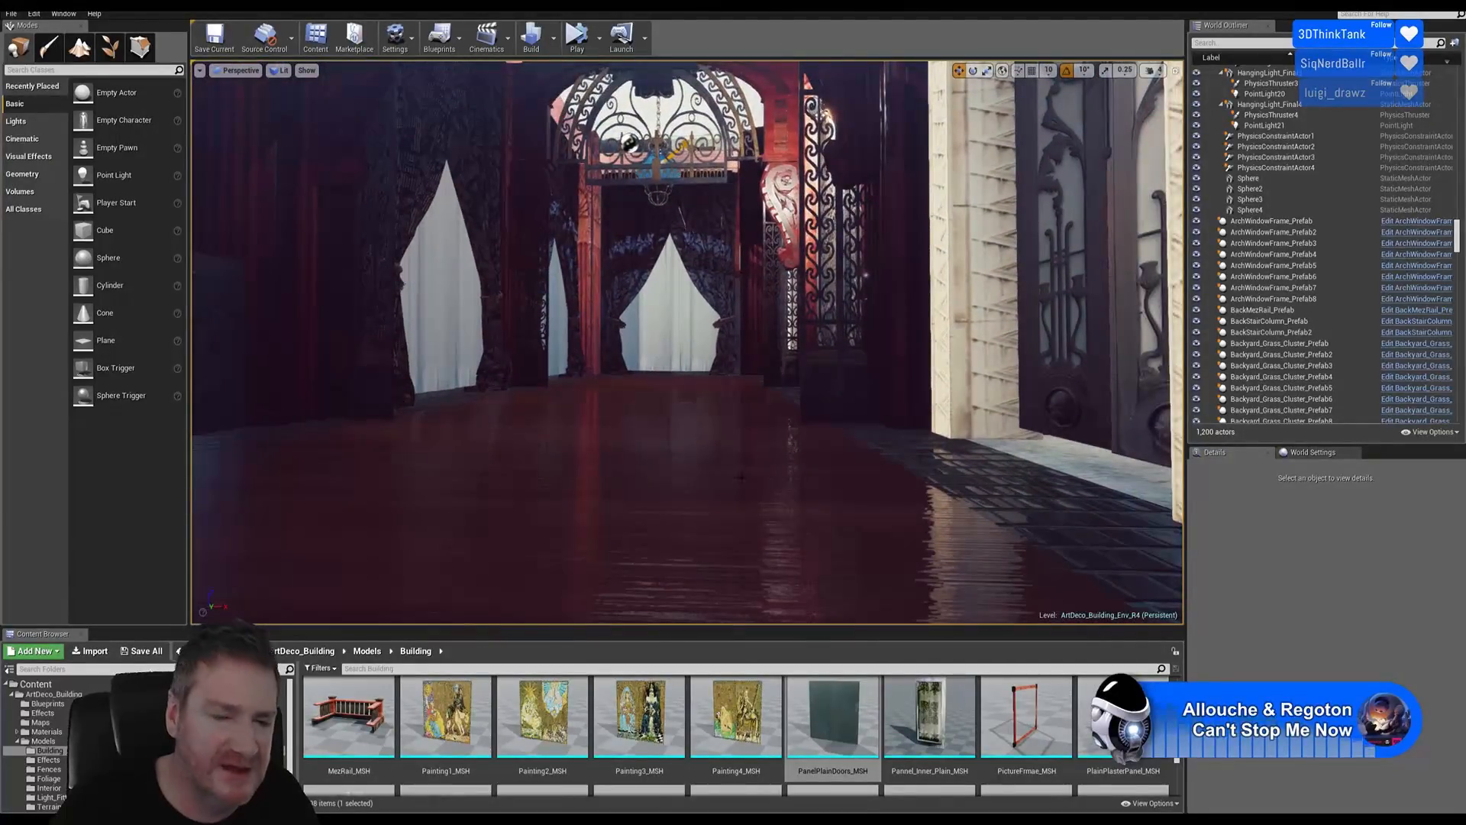
{"action": "right_click_drag", "start_coordinate": [814, 493], "coordinate": [872, 445]}
{"action": "right_click_drag", "start_coordinate": [767, 400], "coordinate": [901, 426]}
{"action": "right_click_drag", "start_coordinate": [592, 363], "coordinate": [608, 330]}
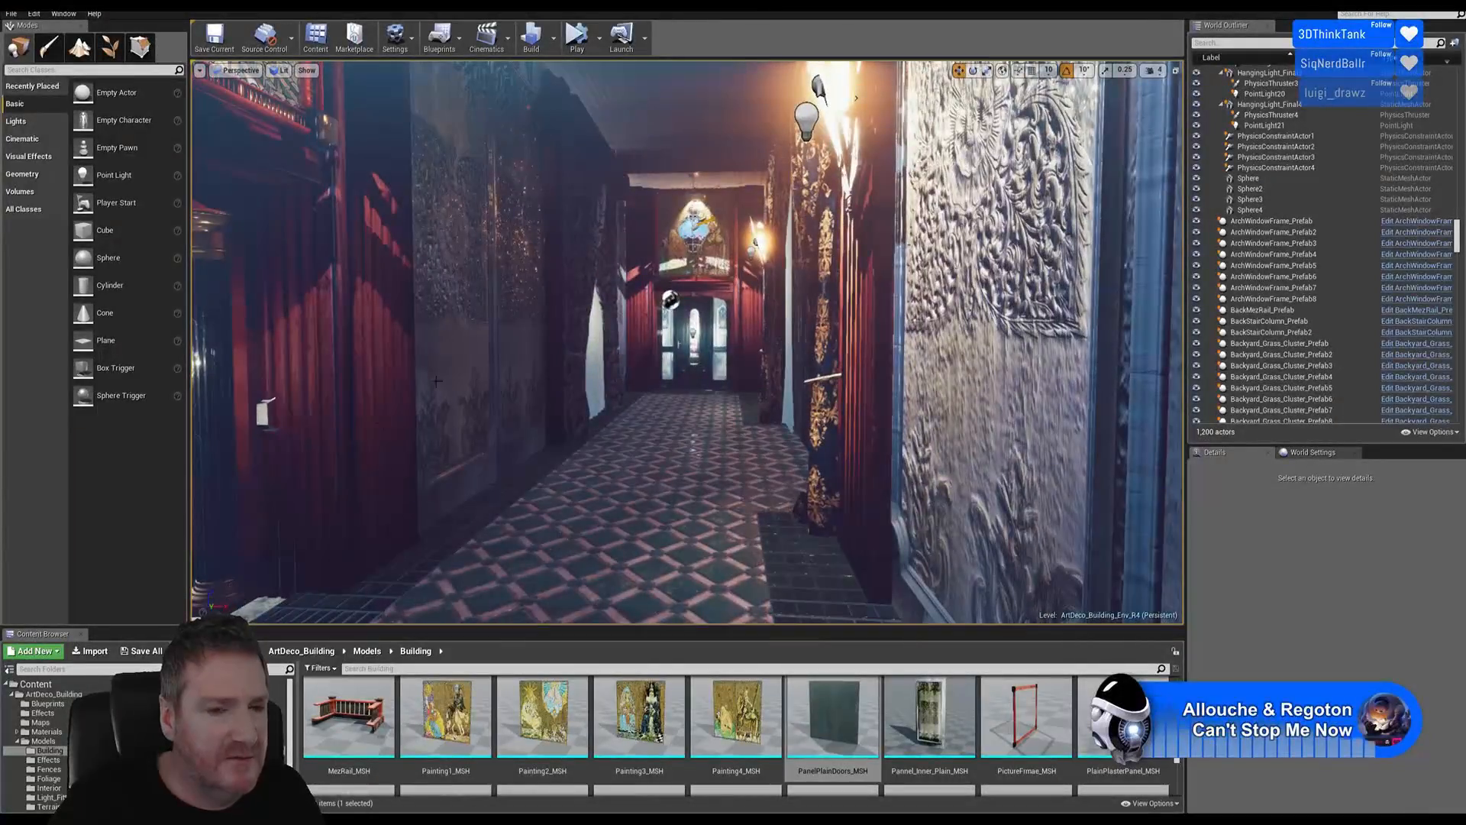
{"action": "right_click_drag", "start_coordinate": [617, 489], "coordinate": [676, 535]}
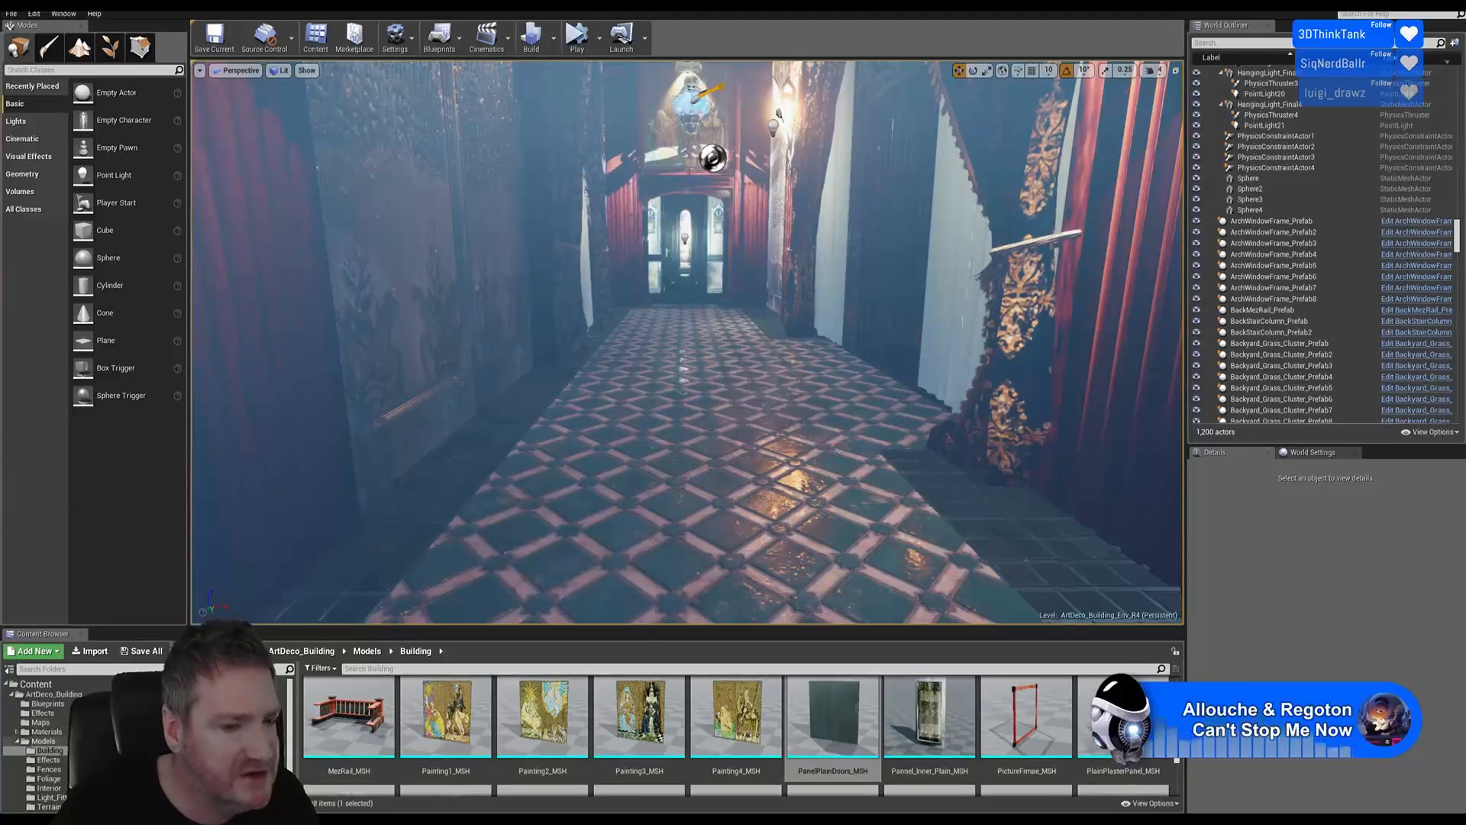
Open the Light_Fittings folder under Models to browse the available lamp assets
{"action": "scroll", "coordinate": [38, 741], "scroll_direction": "down", "scroll_amount": 2}
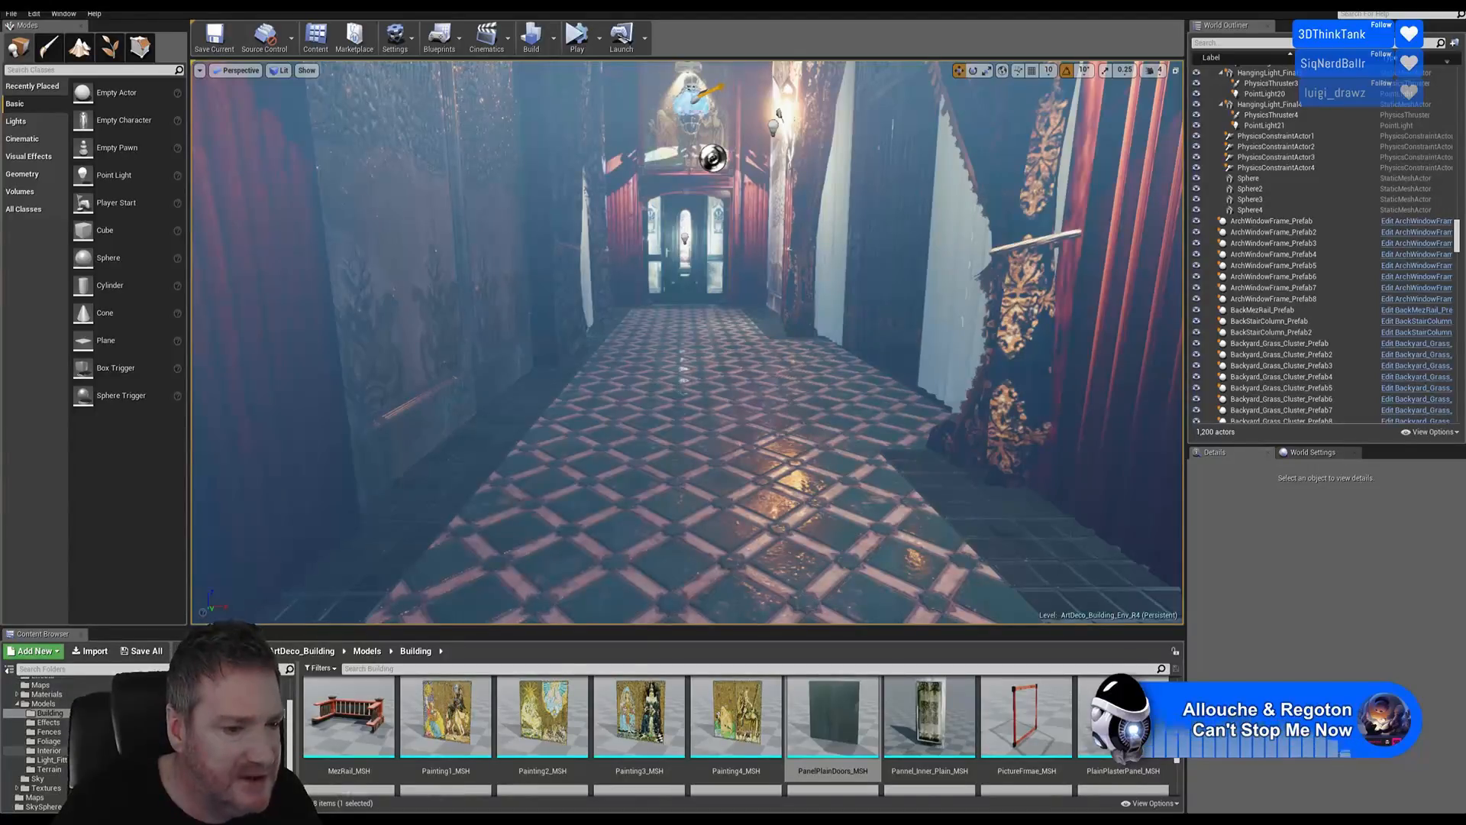
{"action": "left_click", "coordinate": [50, 760]}
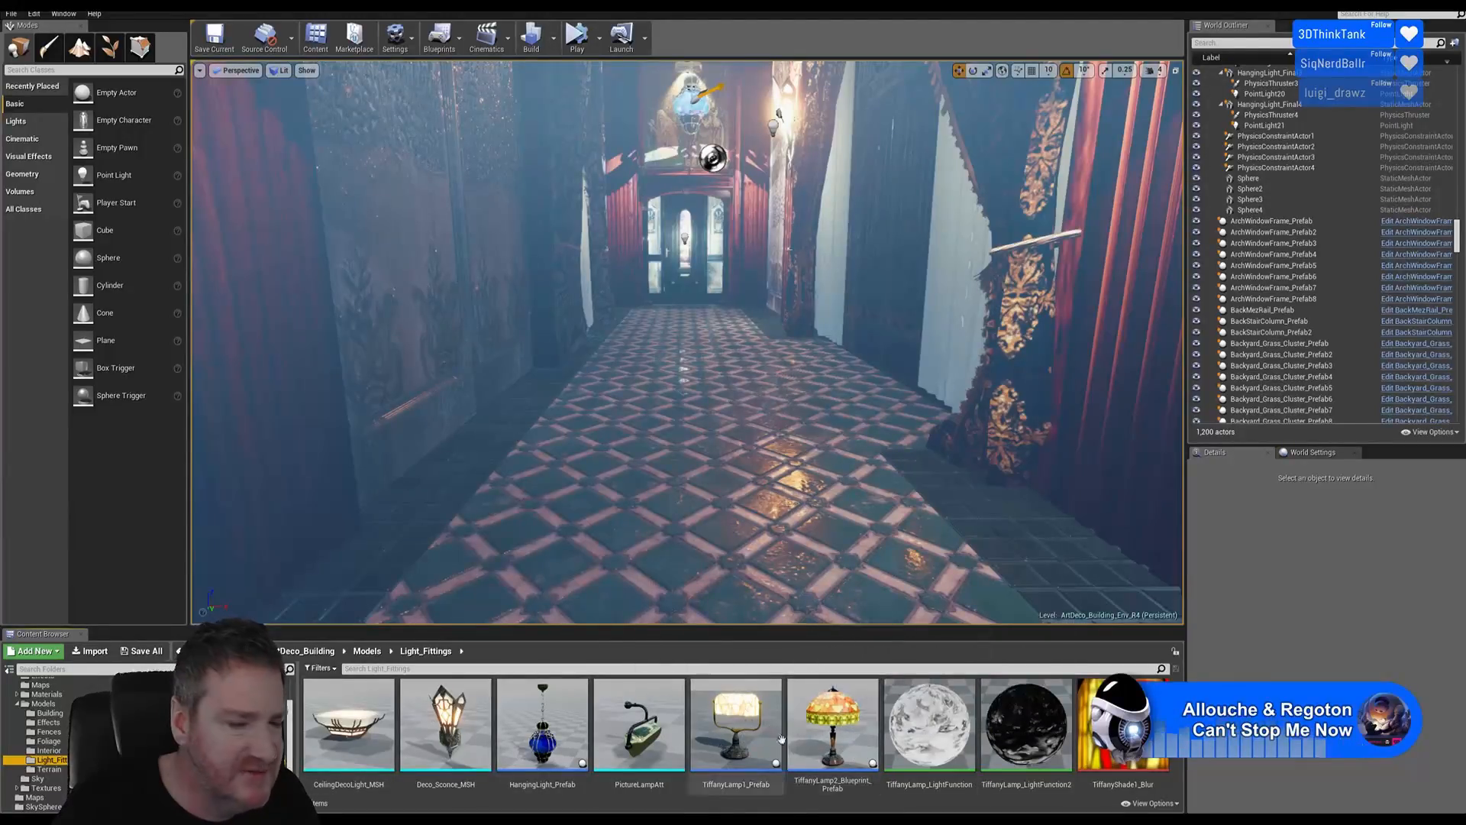
{"action": "right_click_drag", "start_coordinate": [930, 567], "coordinate": [901, 588]}
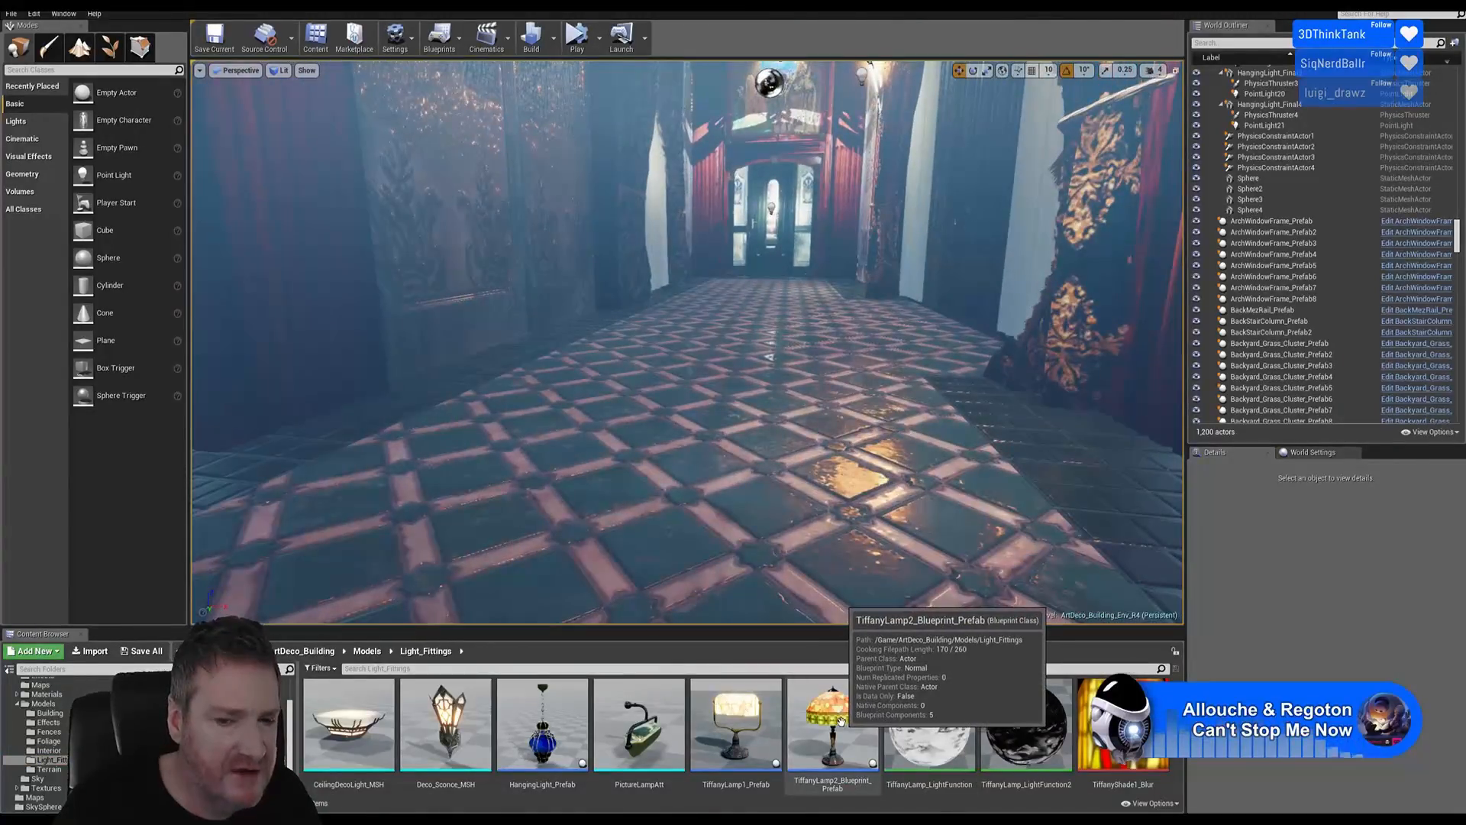
Place a TiffanyLamp2_Blueprint_Prefab lamp on the tiled hallway floor
{"action": "left_click_drag", "start_coordinate": [840, 720], "coordinate": [719, 239]}
{"action": "right_click_drag", "start_coordinate": [660, 480], "coordinate": [638, 517]}
{"action": "key", "text": "w"}
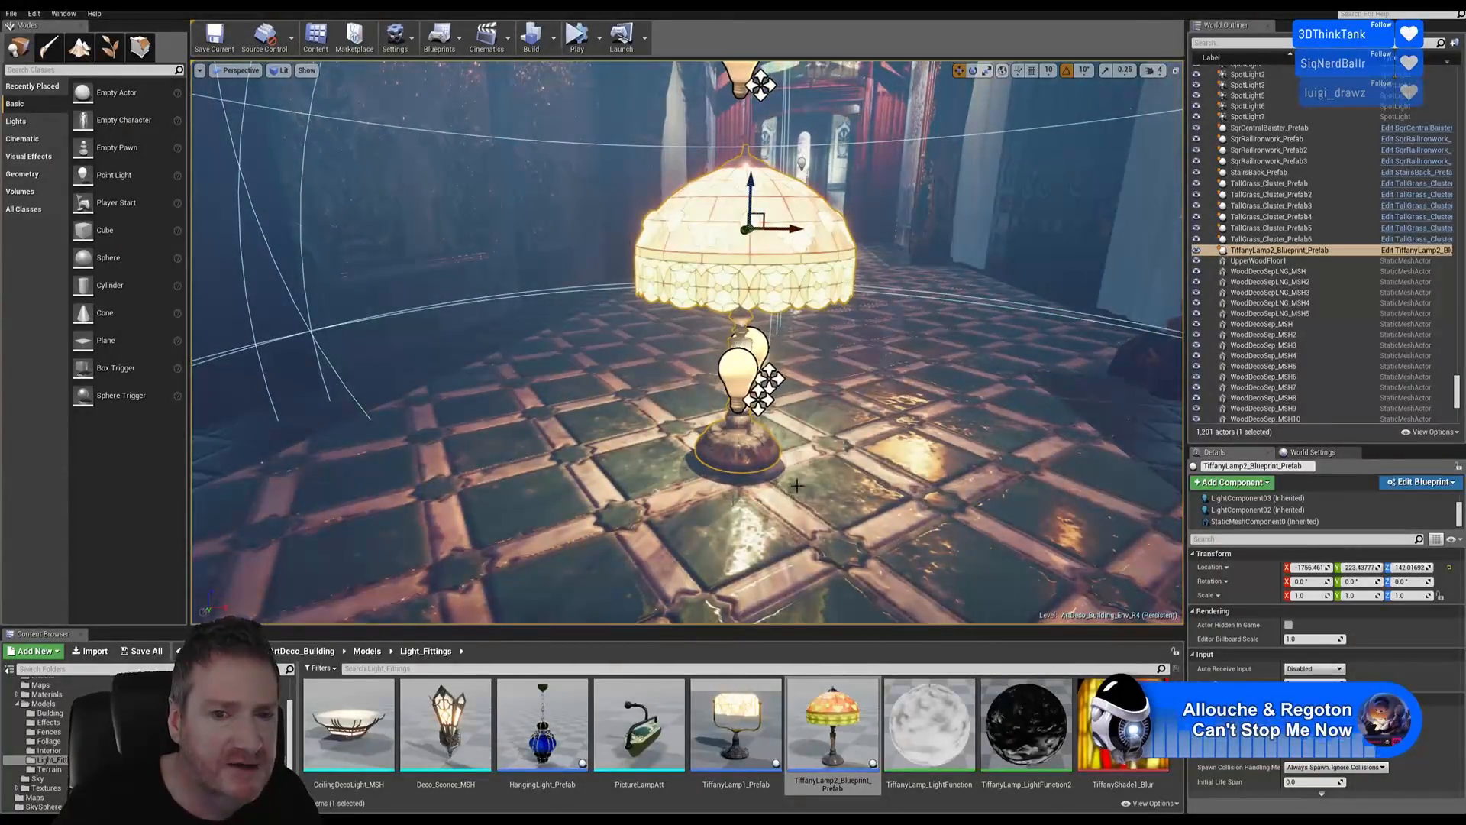
{"action": "mouse_move", "coordinate": [676, 509]}
{"action": "right_mouse_down"}
{"action": "mouse_move", "coordinate": [702, 498]}
{"action": "mouse_move", "coordinate": [686, 496]}
{"action": "right_mouse_up"}
{"action": "key", "text": "s"}
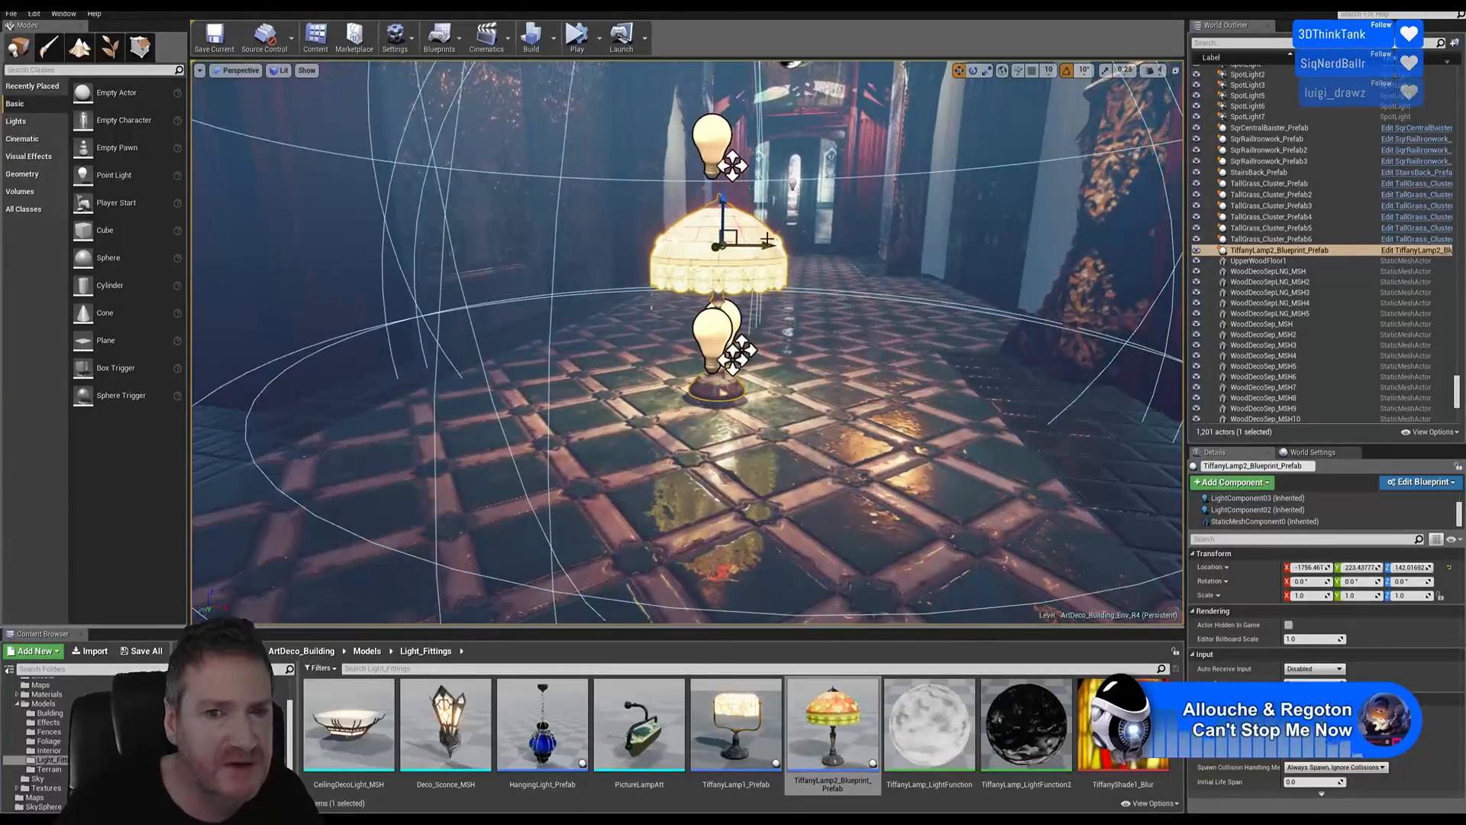
Slide the domed Tiffany lamp along X to about -1958, next to the red panelling, and inspect its shade
{"action": "left_click_drag", "start_coordinate": [764, 243], "coordinate": [518, 229]}
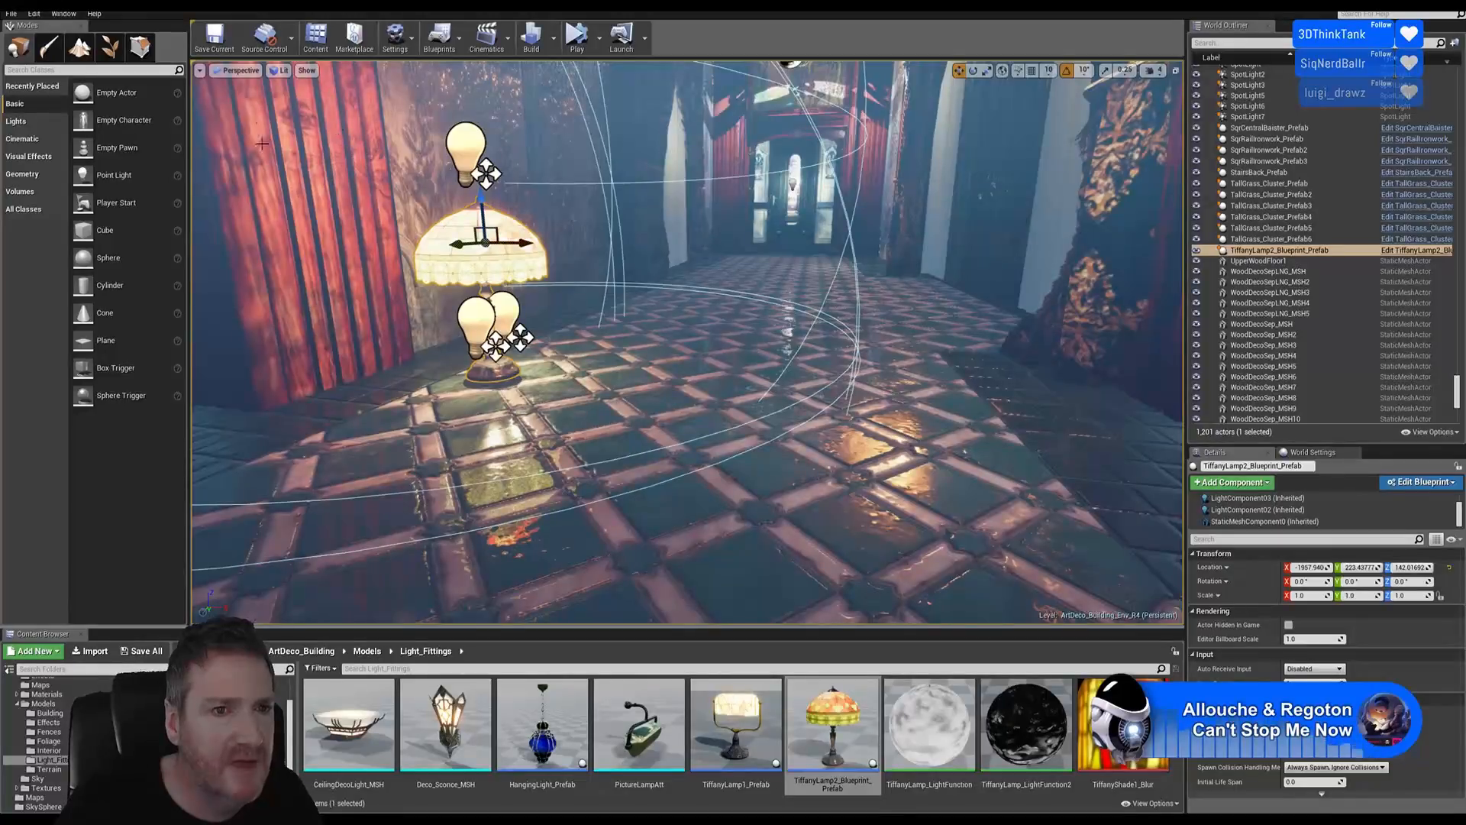
{"action": "right_click_drag", "start_coordinate": [337, 145], "coordinate": [230, 160]}
{"action": "key", "text": "w"}
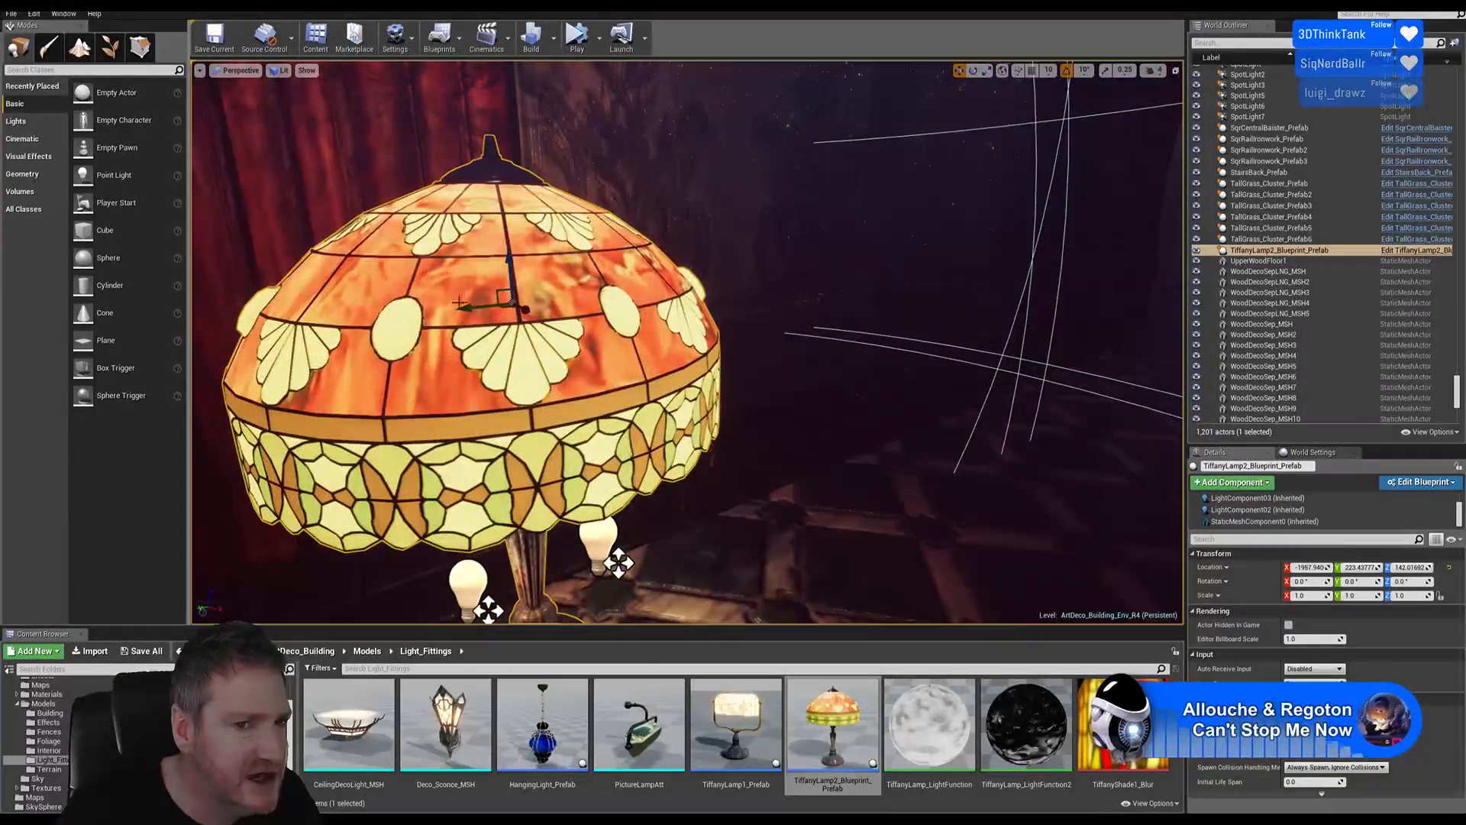
{"action": "key", "text": "s"}
{"action": "right_click_drag", "start_coordinate": [459, 303], "coordinate": [566, 297]}
{"action": "key", "text": "w"}
{"action": "key", "text": "s"}
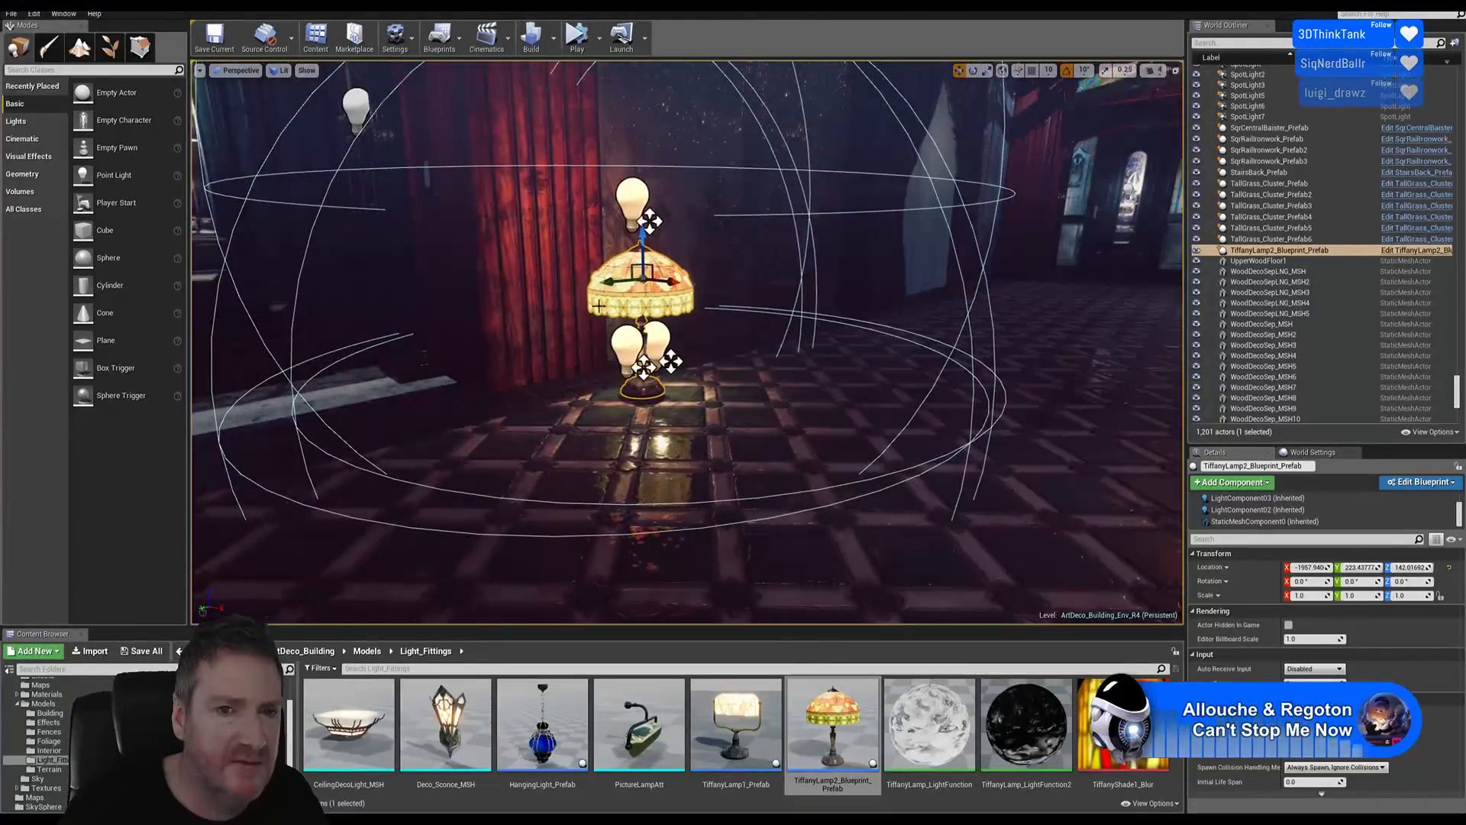
Raise the domed Tiffany lamp beside the patterned wall, at about Y -77 and Z 369, and delete it from the level
{"action": "left_click_drag", "start_coordinate": [611, 281], "coordinate": [747, 234]}
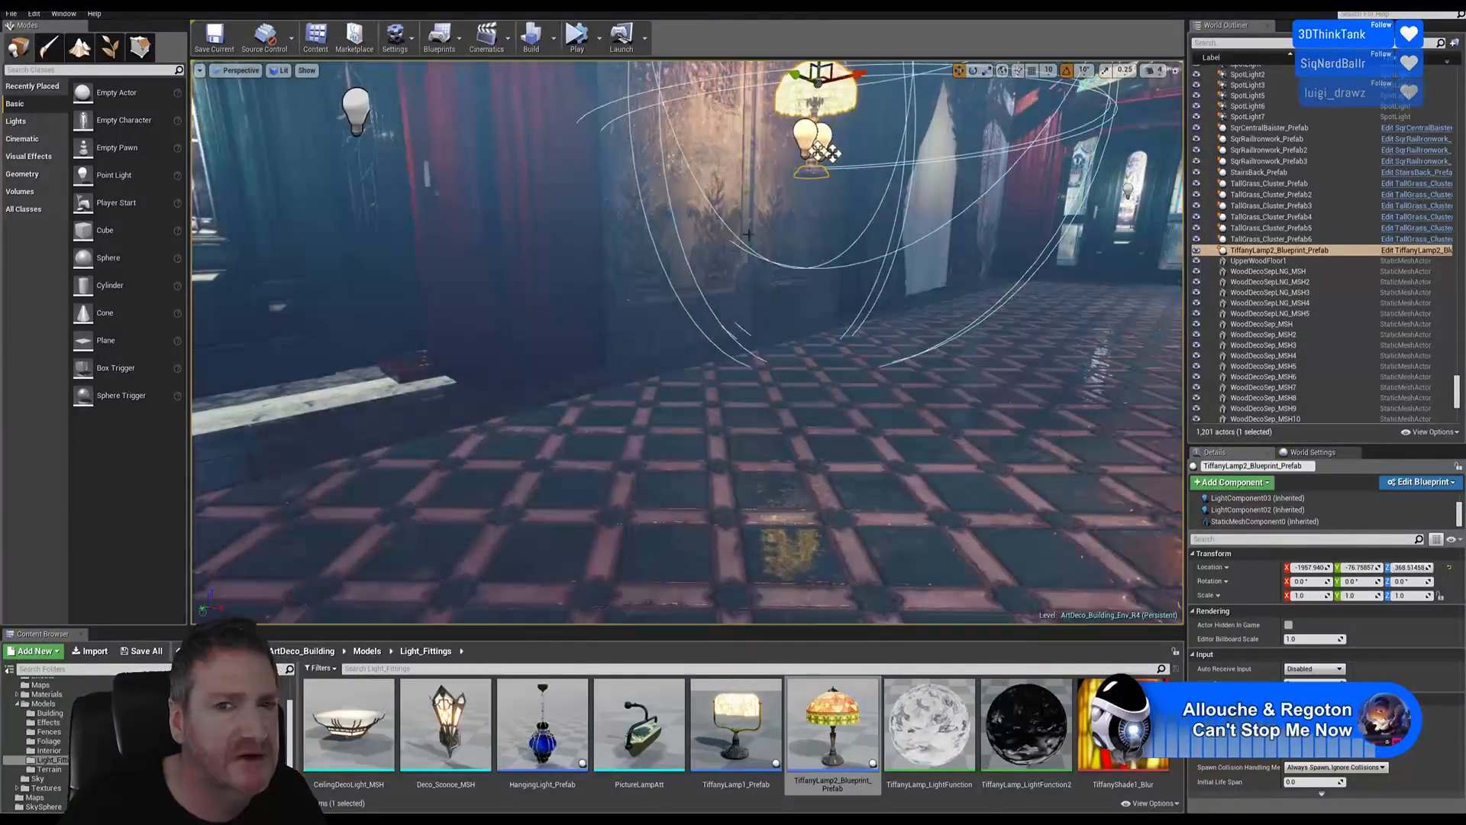
{"action": "right_click_drag", "start_coordinate": [749, 235], "coordinate": [814, 198]}
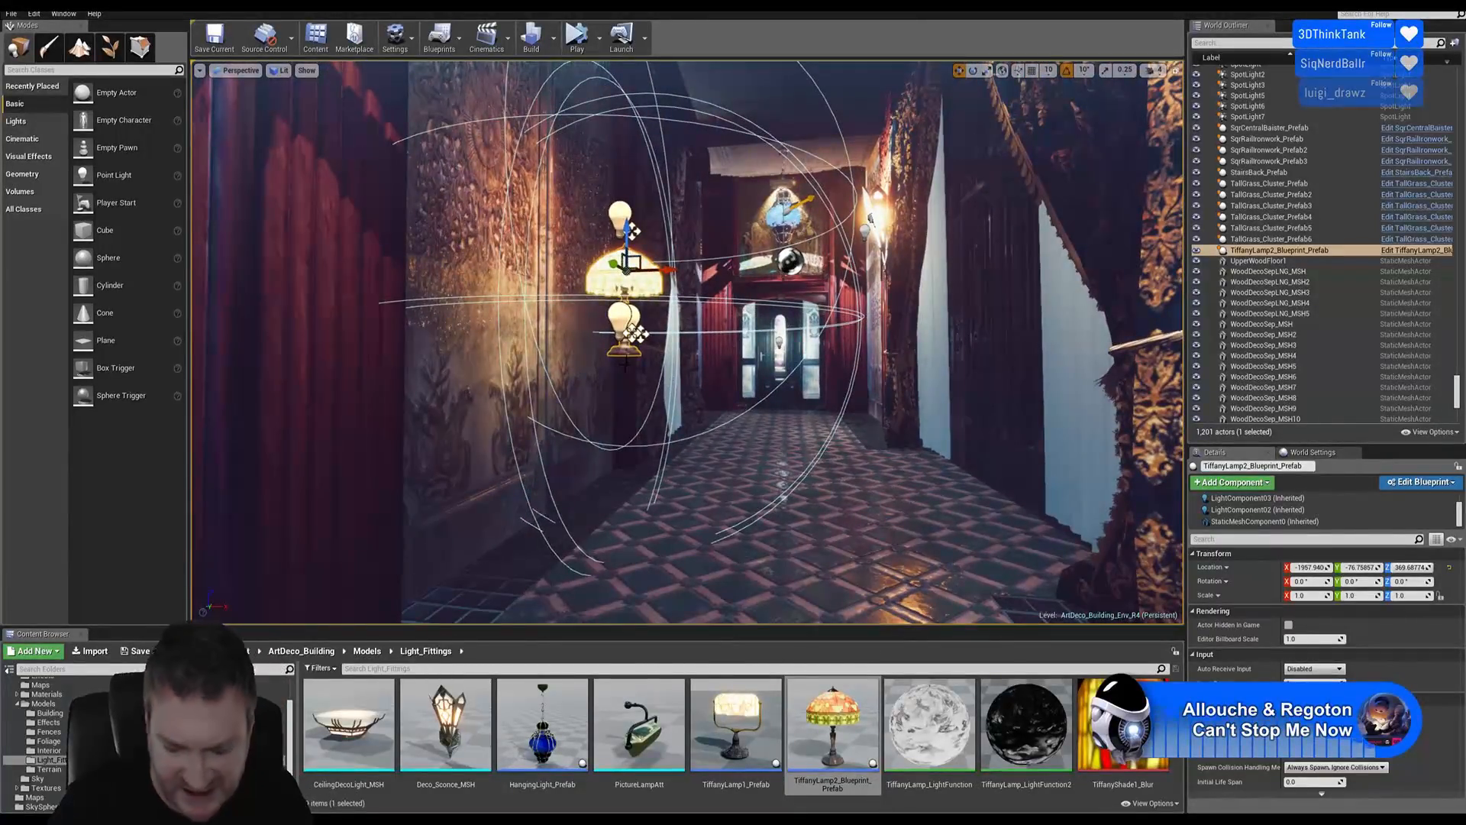
{"action": "key", "text": "Delete"}
{"action": "right_click_drag", "start_coordinate": [752, 527], "coordinate": [780, 545]}
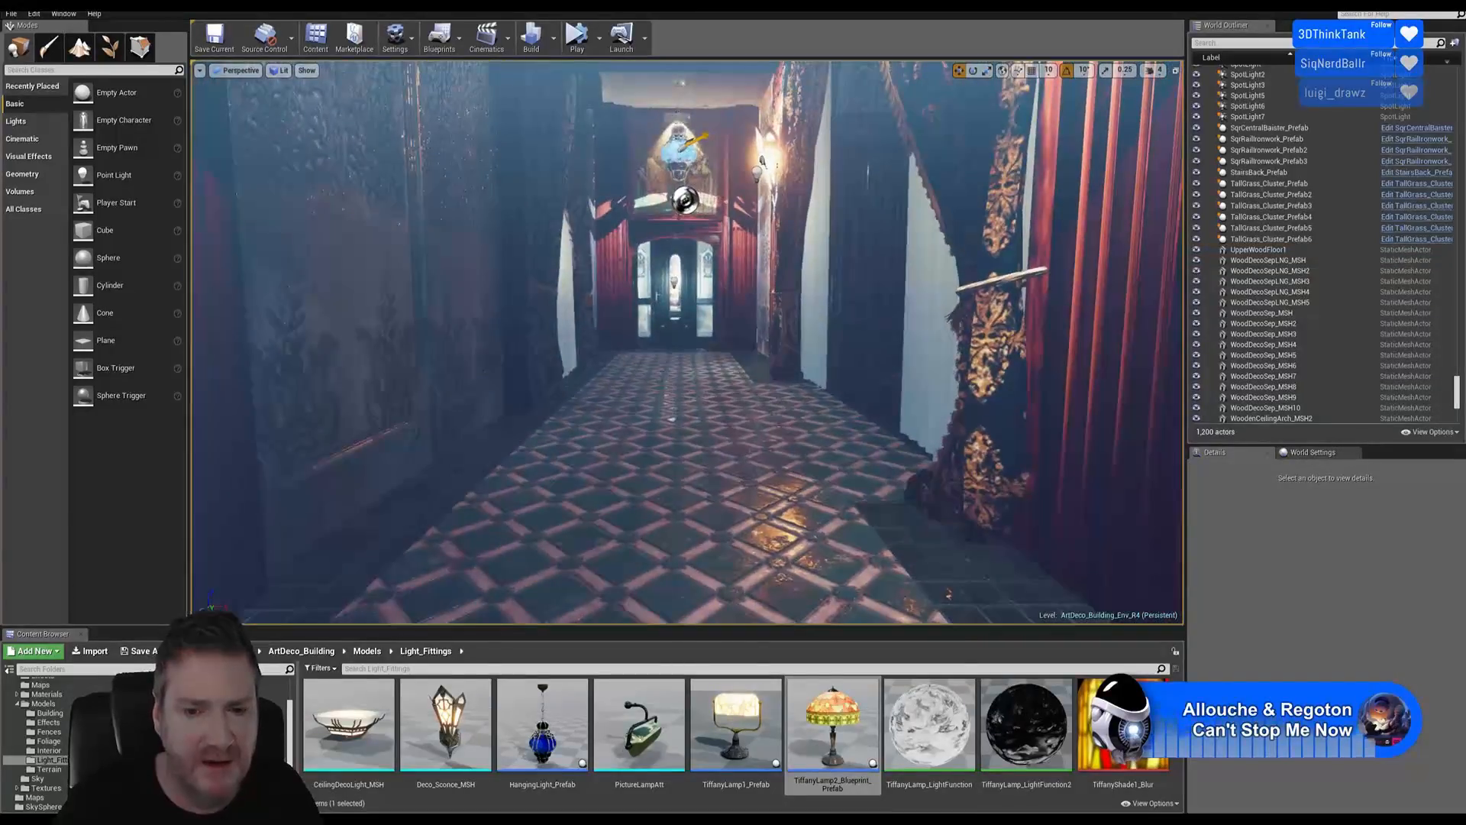
Place a TiffanyLamp1_Prefab lamp in the middle of the tiled hallway and view it against the entrance door
{"action": "left_click", "coordinate": [735, 725]}
{"action": "left_click_drag", "start_coordinate": [728, 576], "coordinate": [720, 426]}
{"action": "mouse_move", "coordinate": [801, 507]}
{"action": "right_mouse_down"}
{"action": "mouse_move", "coordinate": [775, 490]}
{"action": "mouse_move", "coordinate": [783, 499]}
{"action": "right_mouse_up"}
{"action": "key", "text": "w"}
{"action": "key", "text": "q"}
{"action": "right_click_drag", "start_coordinate": [777, 433], "coordinate": [804, 429]}
{"action": "key", "text": "e"}
{"action": "key", "text": "s"}
{"action": "key", "text": "w"}
{"action": "key", "text": "s"}
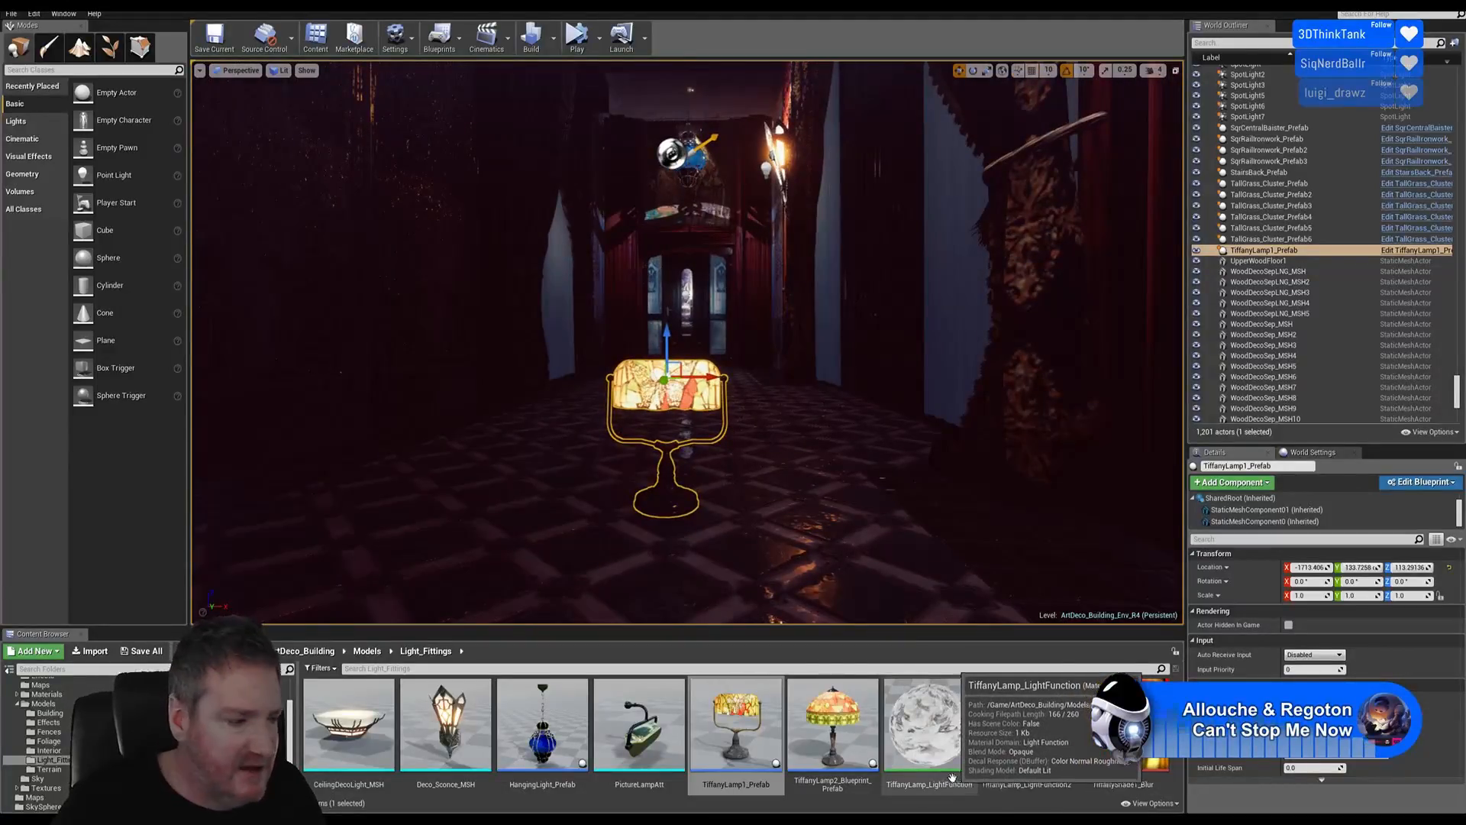
Duplicate the TiffanyLamp_LightFunction material and name the copy TiffanyLamp2_LightFunction1
{"action": "left_click", "coordinate": [912, 740]}
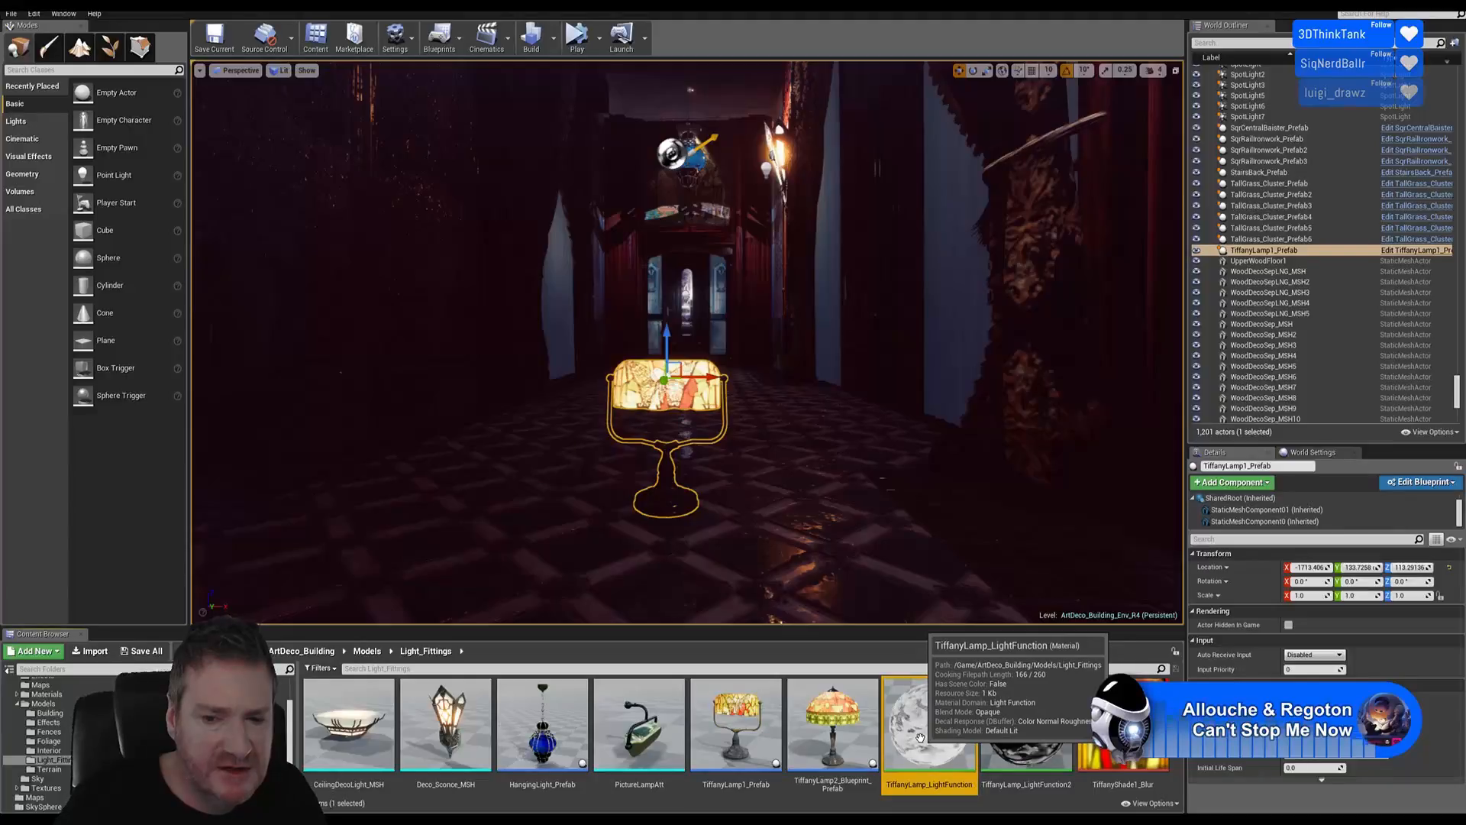
{"action": "right_click", "coordinate": [920, 737]}
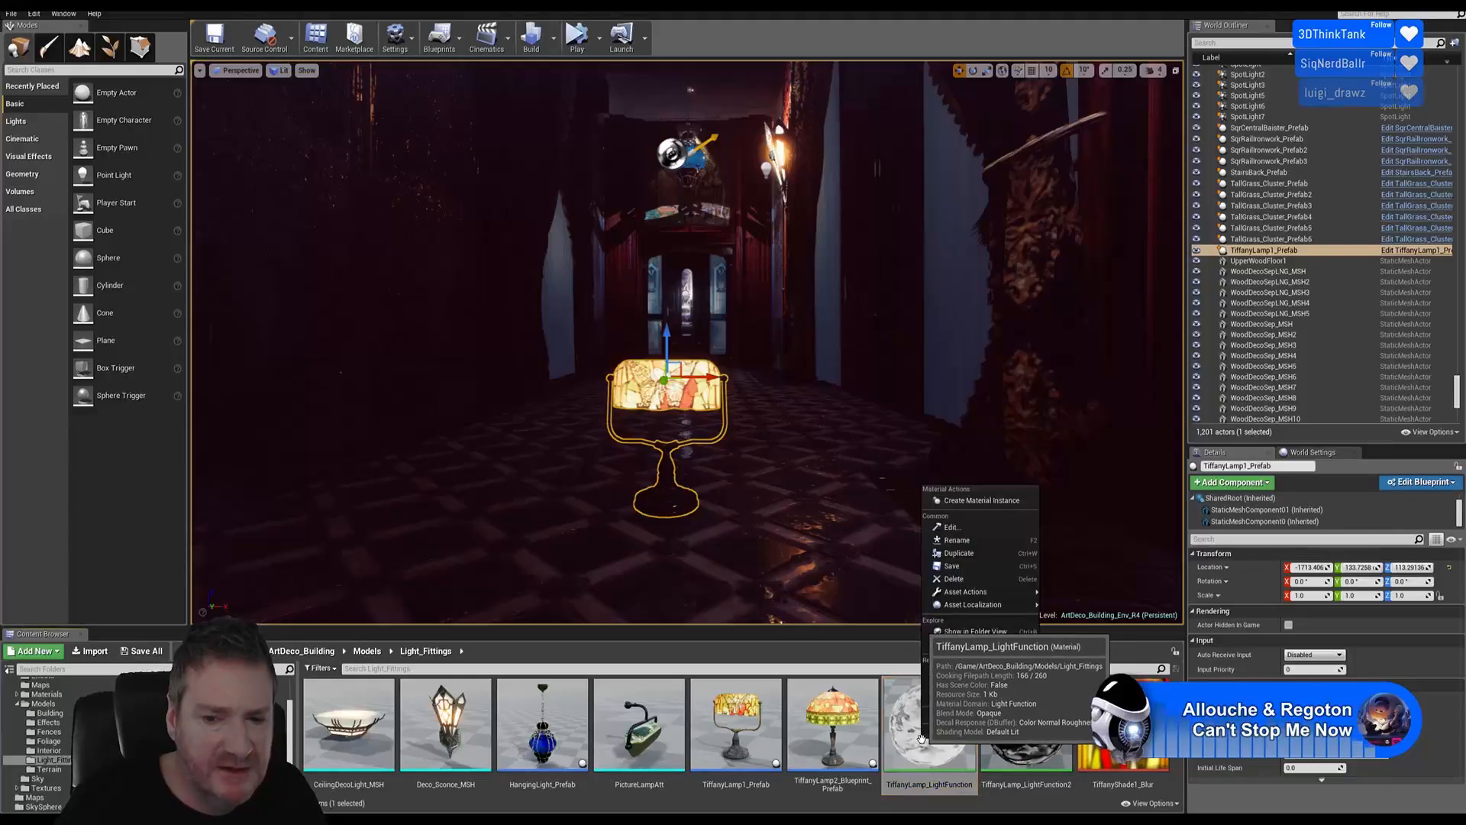
{"action": "left_click", "coordinate": [978, 554]}
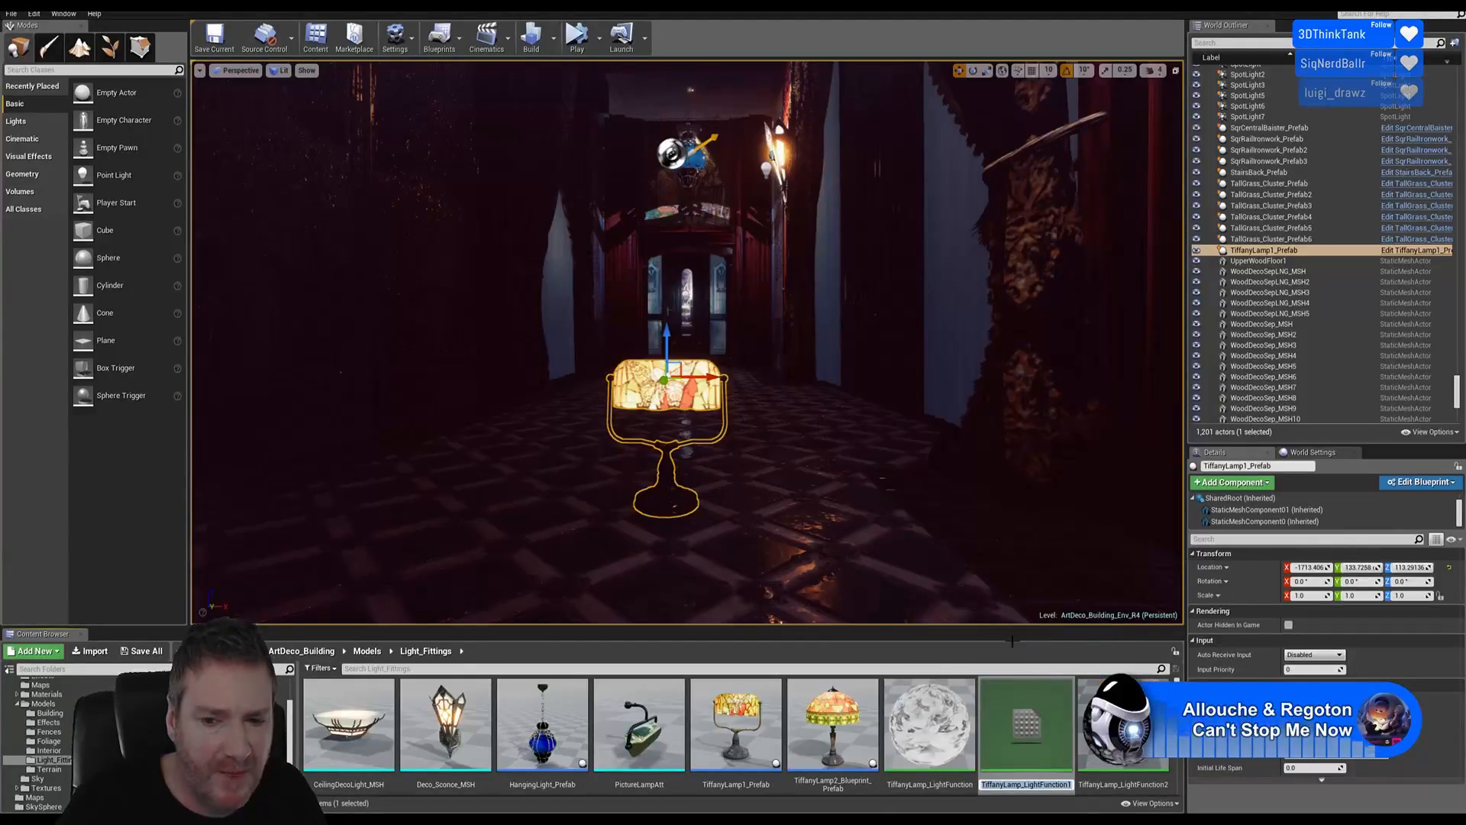
{"action": "left_click", "coordinate": [1022, 785]}
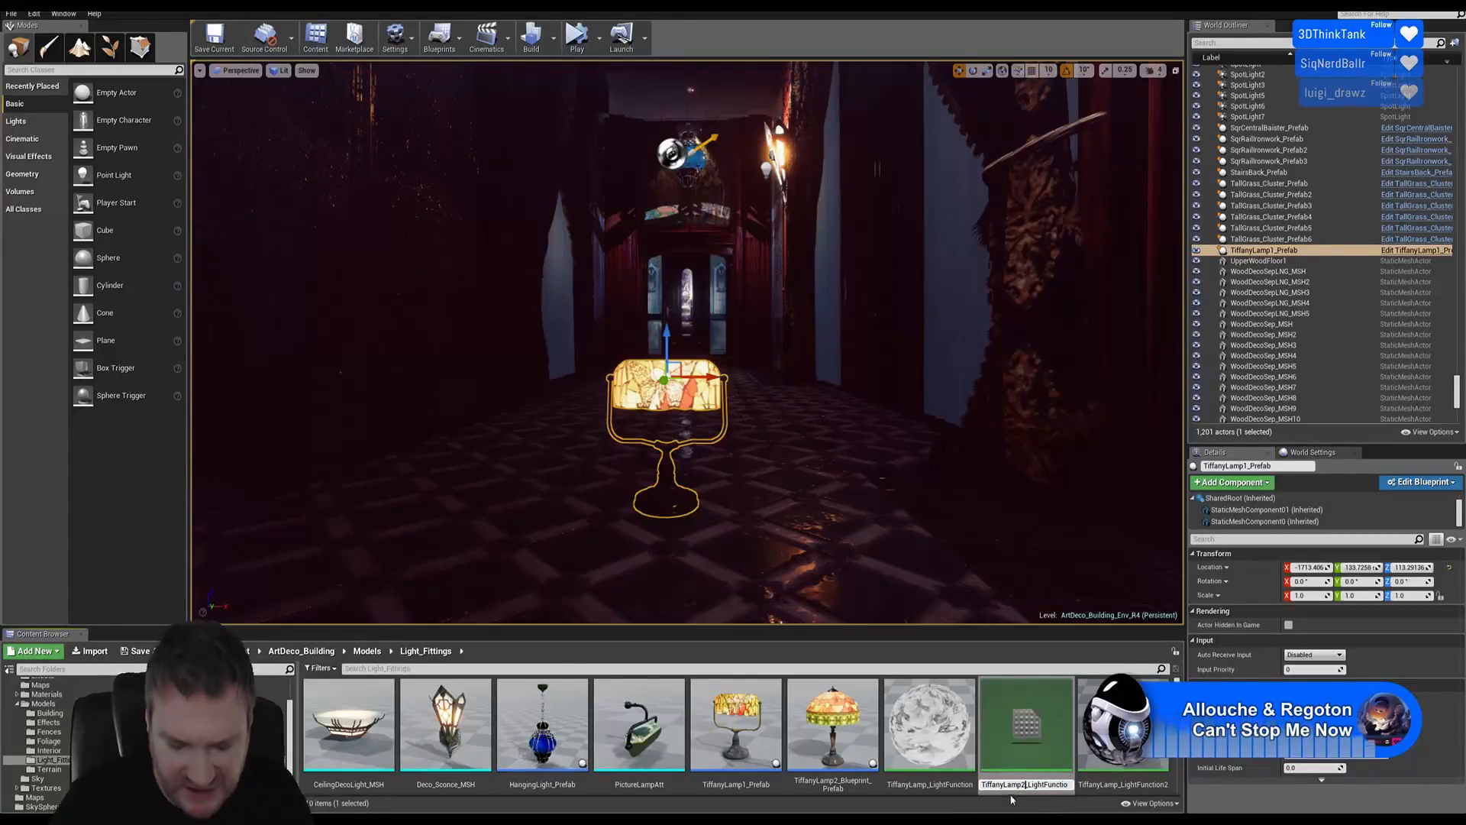
{"action": "type", "text": "2"}
{"action": "key", "text": "Return"}
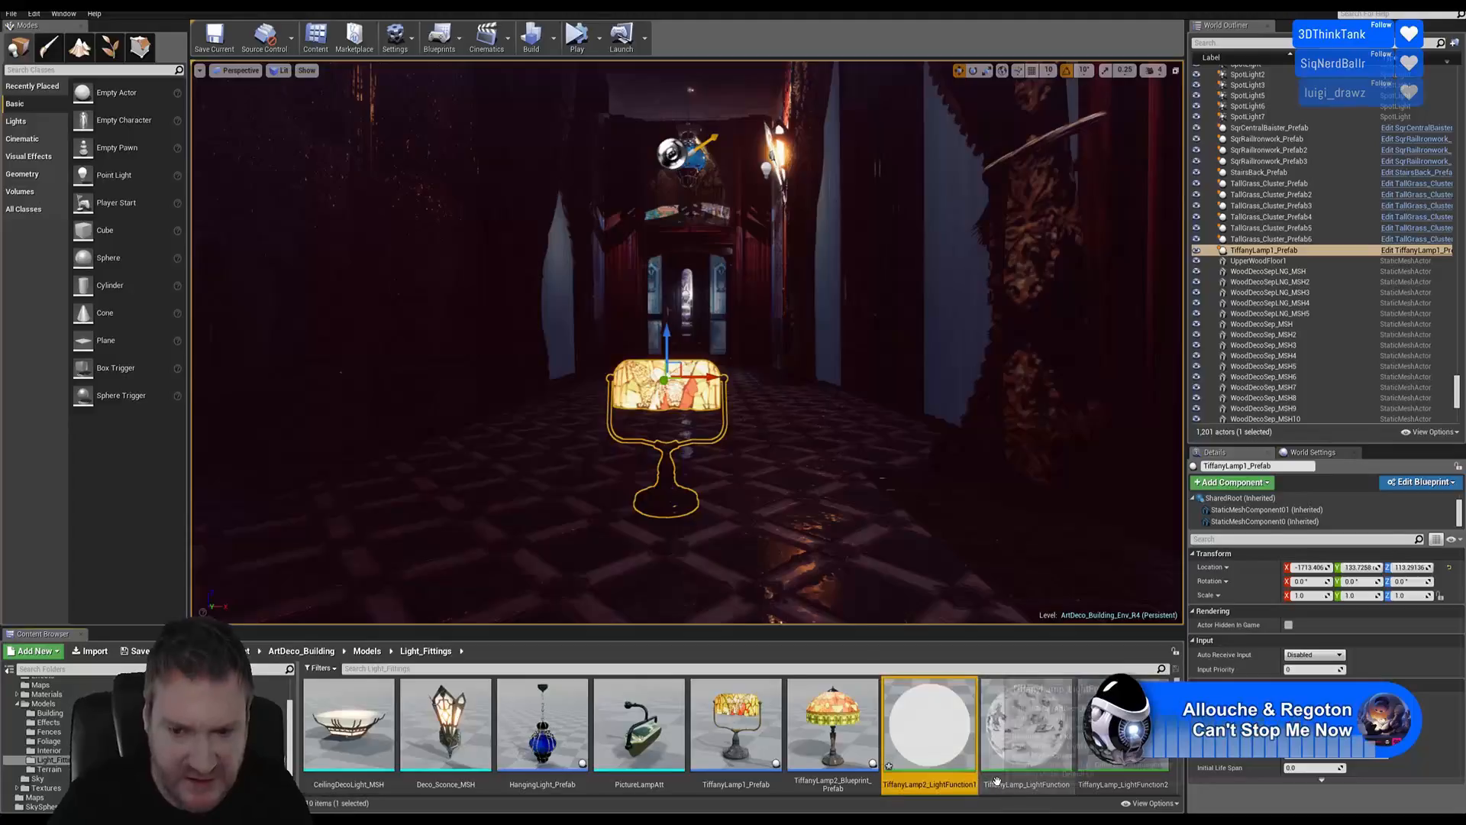
Open the TiffanyLamp2_LightFunction1 material and assign the TiffanyShade1_Blur texture to its Texture Sample node
{"action": "double_click", "coordinate": [943, 722]}
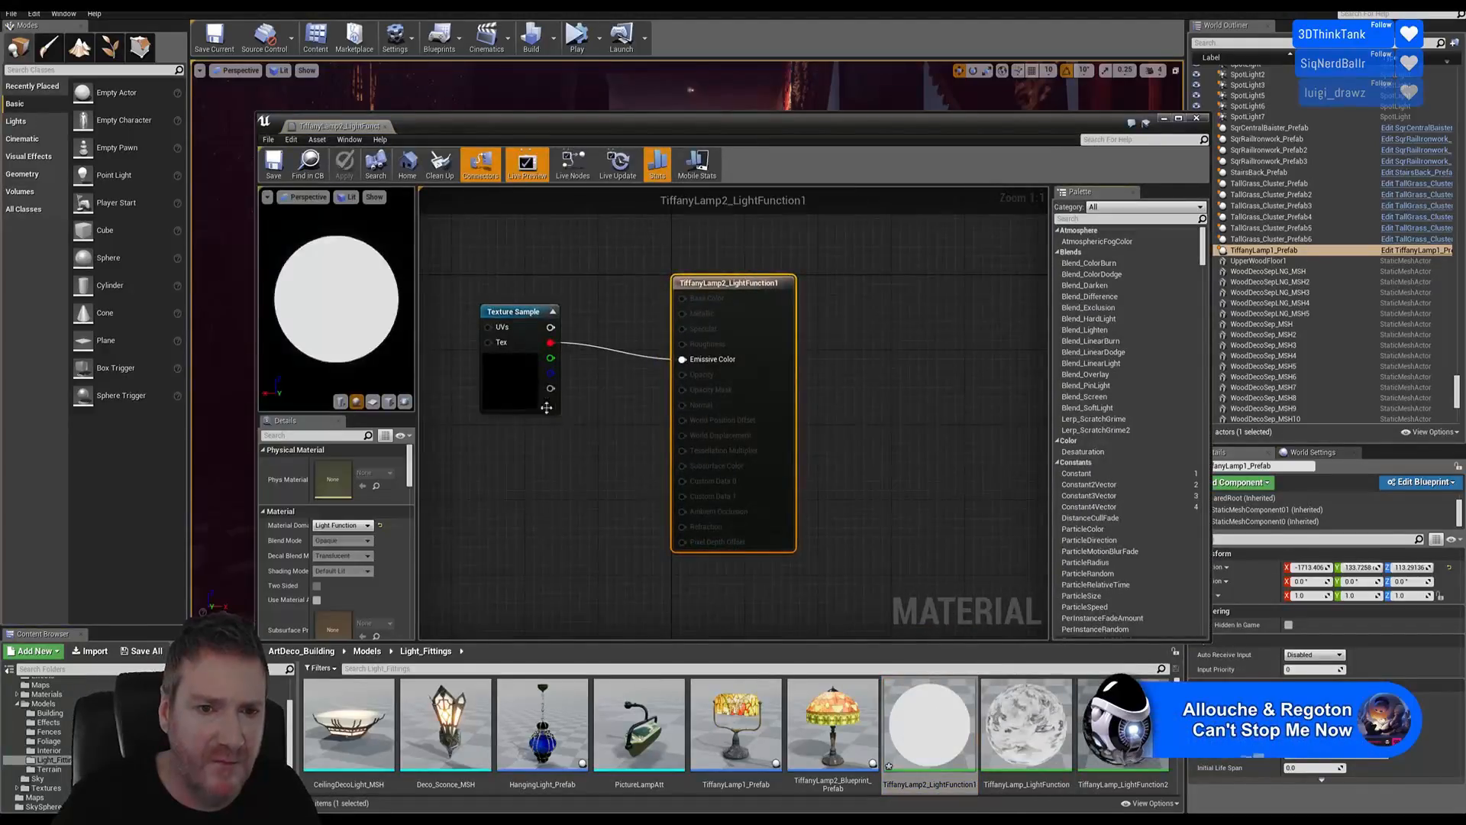
{"action": "scroll", "coordinate": [950, 724], "scroll_direction": "down", "scroll_amount": 1}
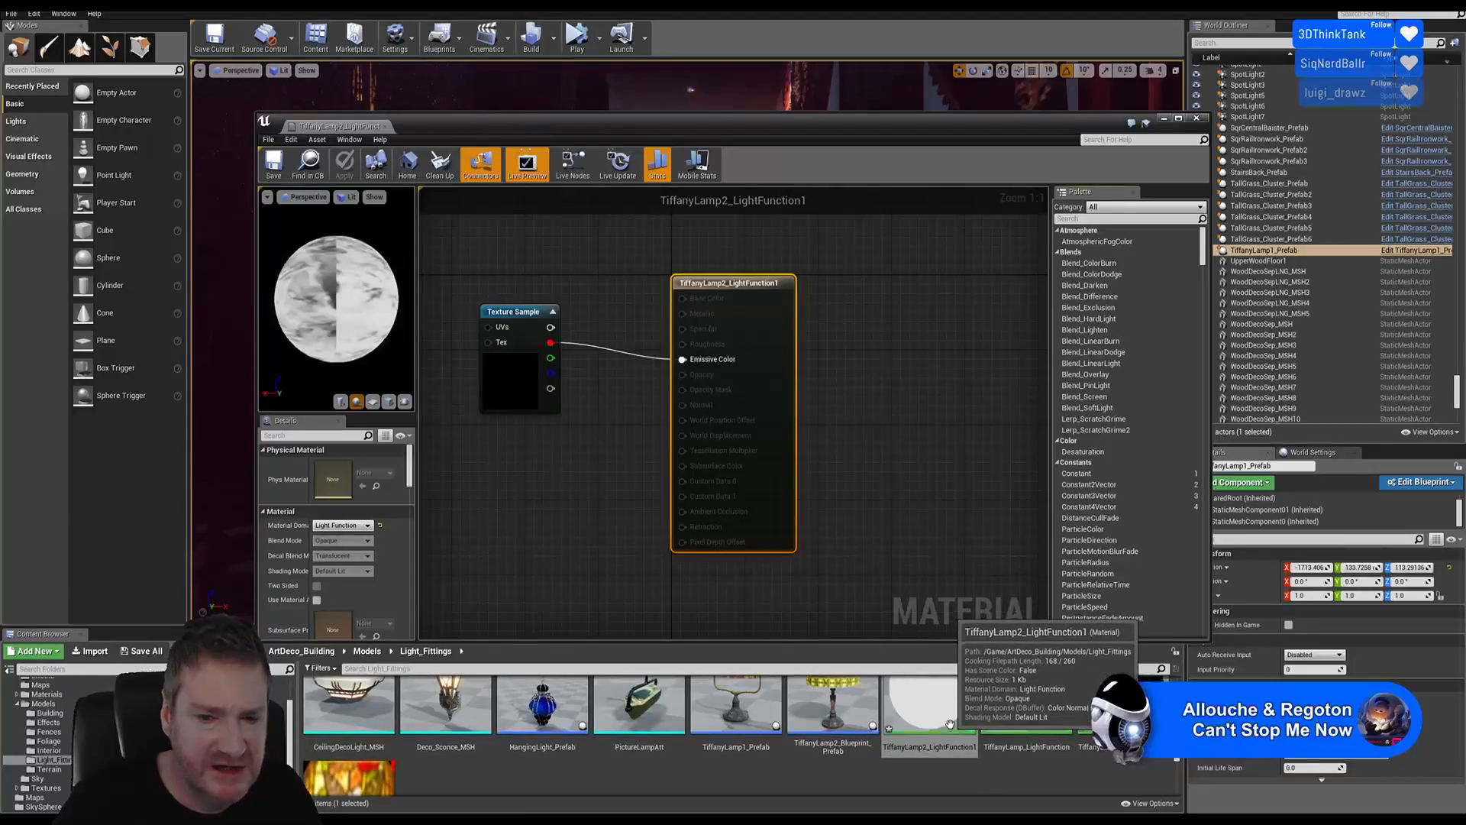
{"action": "scroll", "coordinate": [945, 725], "scroll_direction": "down", "scroll_amount": 2}
{"action": "left_click", "coordinate": [362, 738]}
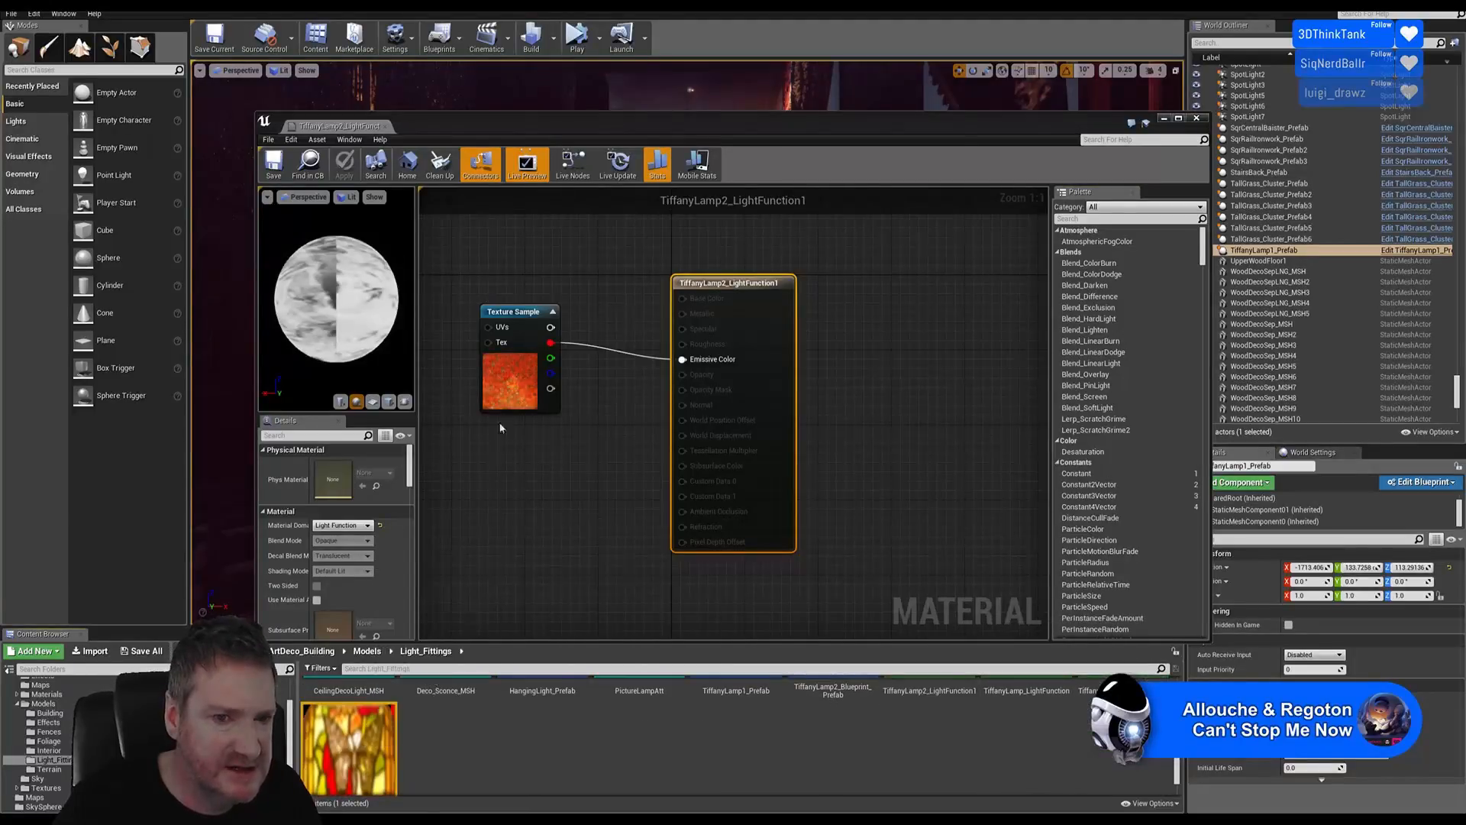
{"action": "left_click", "coordinate": [511, 389]}
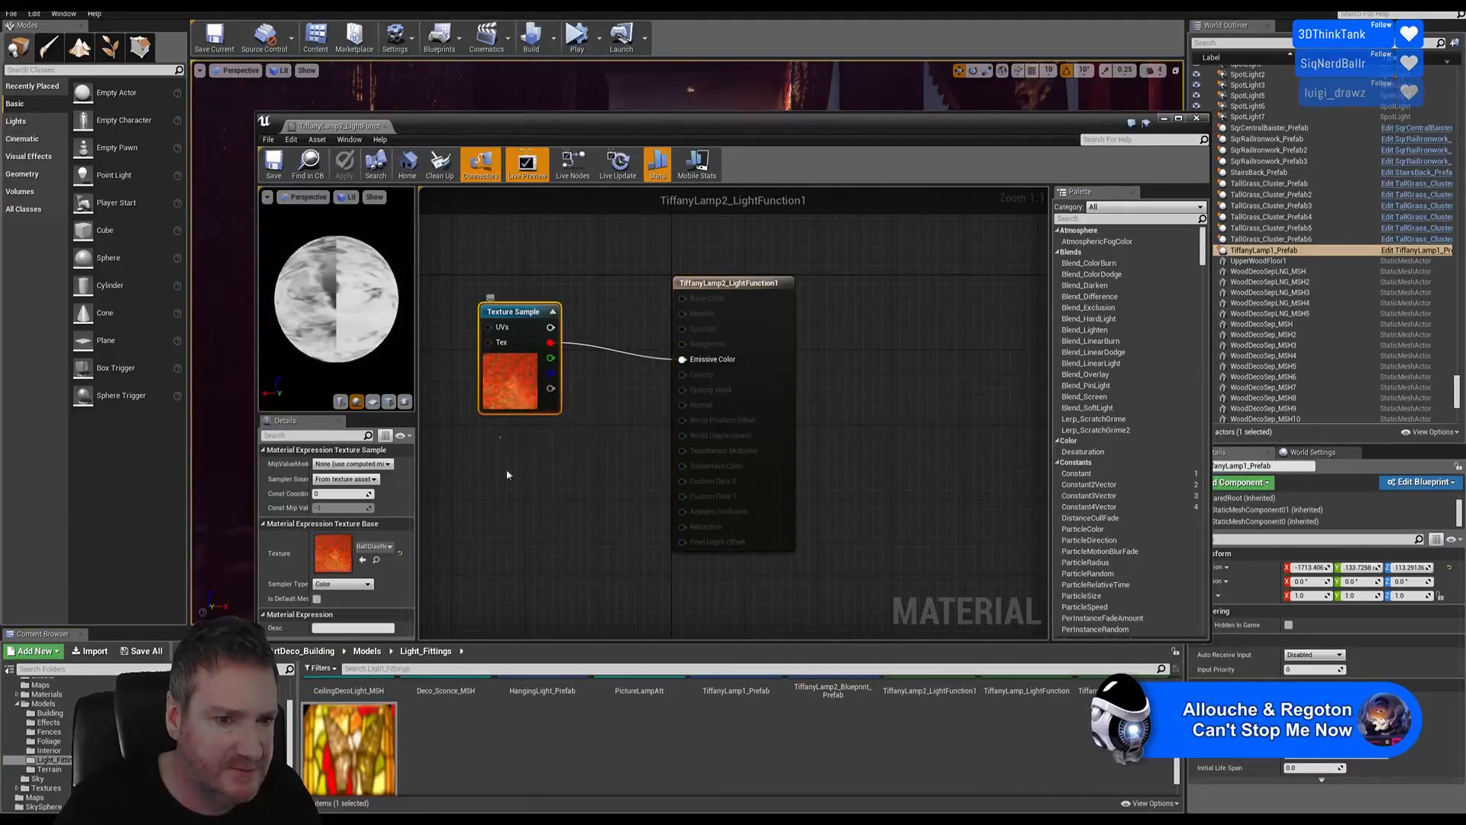
{"action": "left_click", "coordinate": [363, 560]}
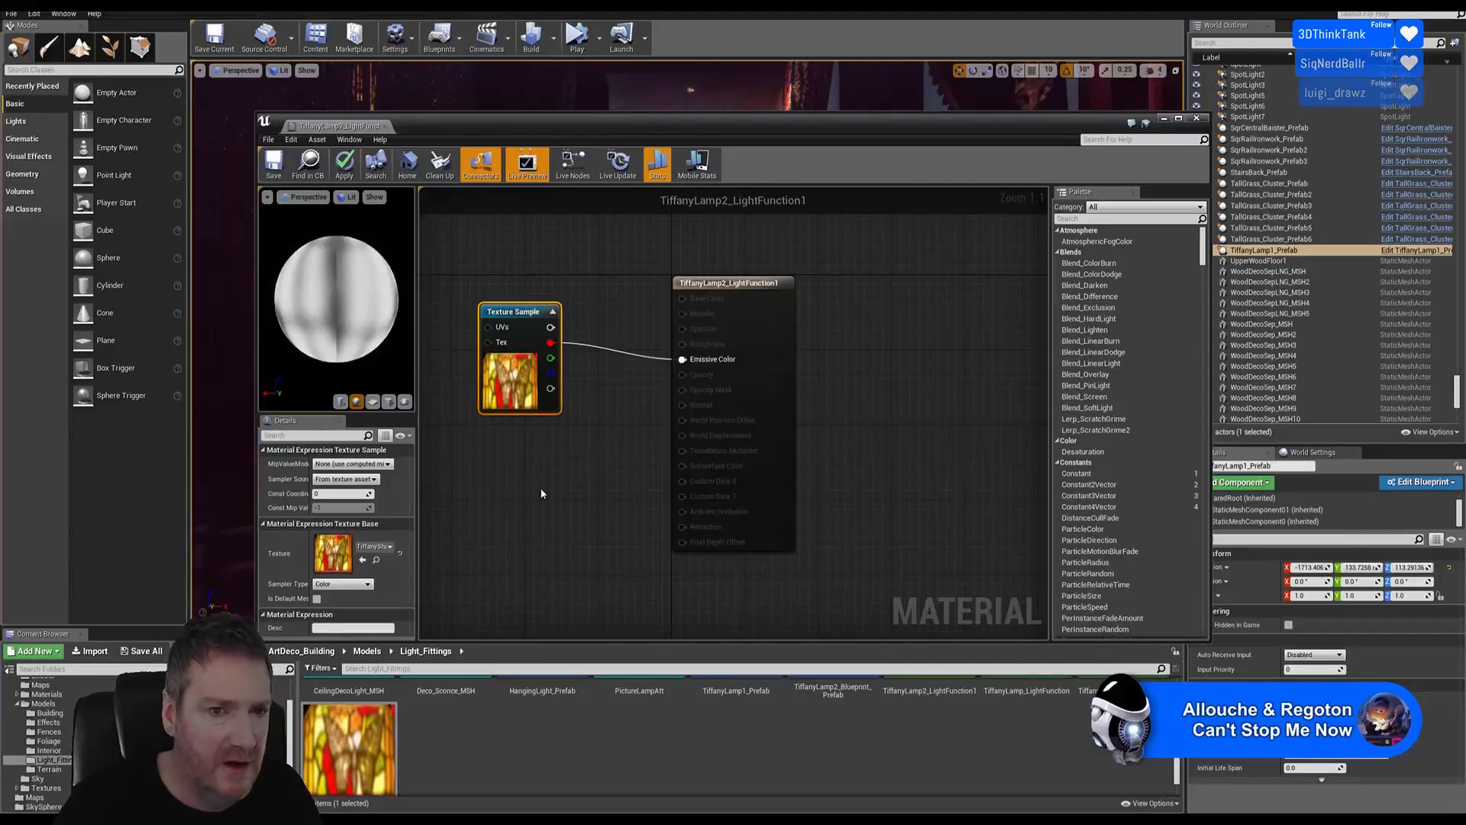
Save the TiffanyLamp2_LightFunction1 material and close its editor
{"action": "scroll", "coordinate": [618, 419], "scroll_direction": "down", "scroll_amount": 3}
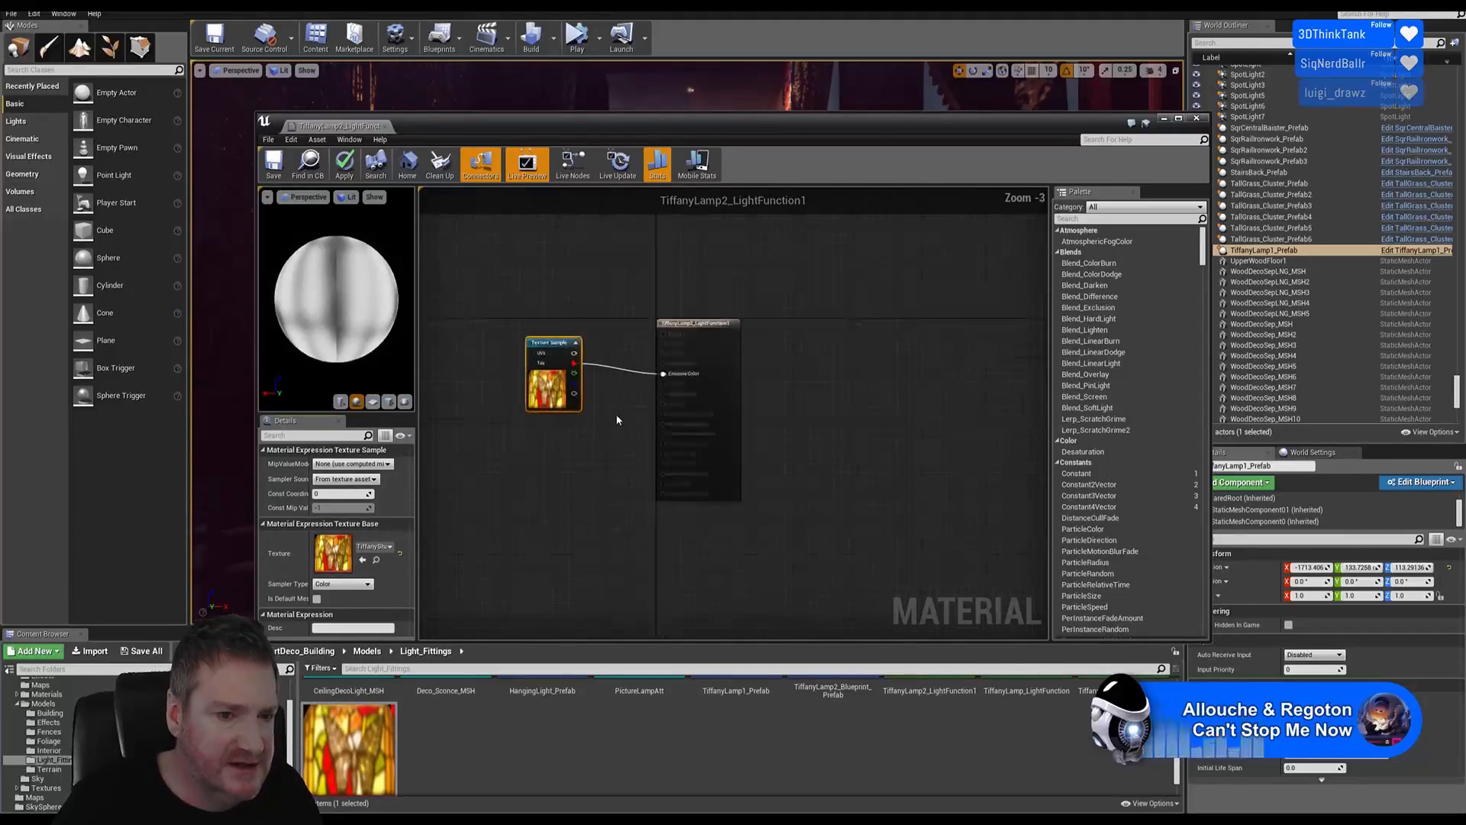
{"action": "left_click", "coordinate": [611, 452]}
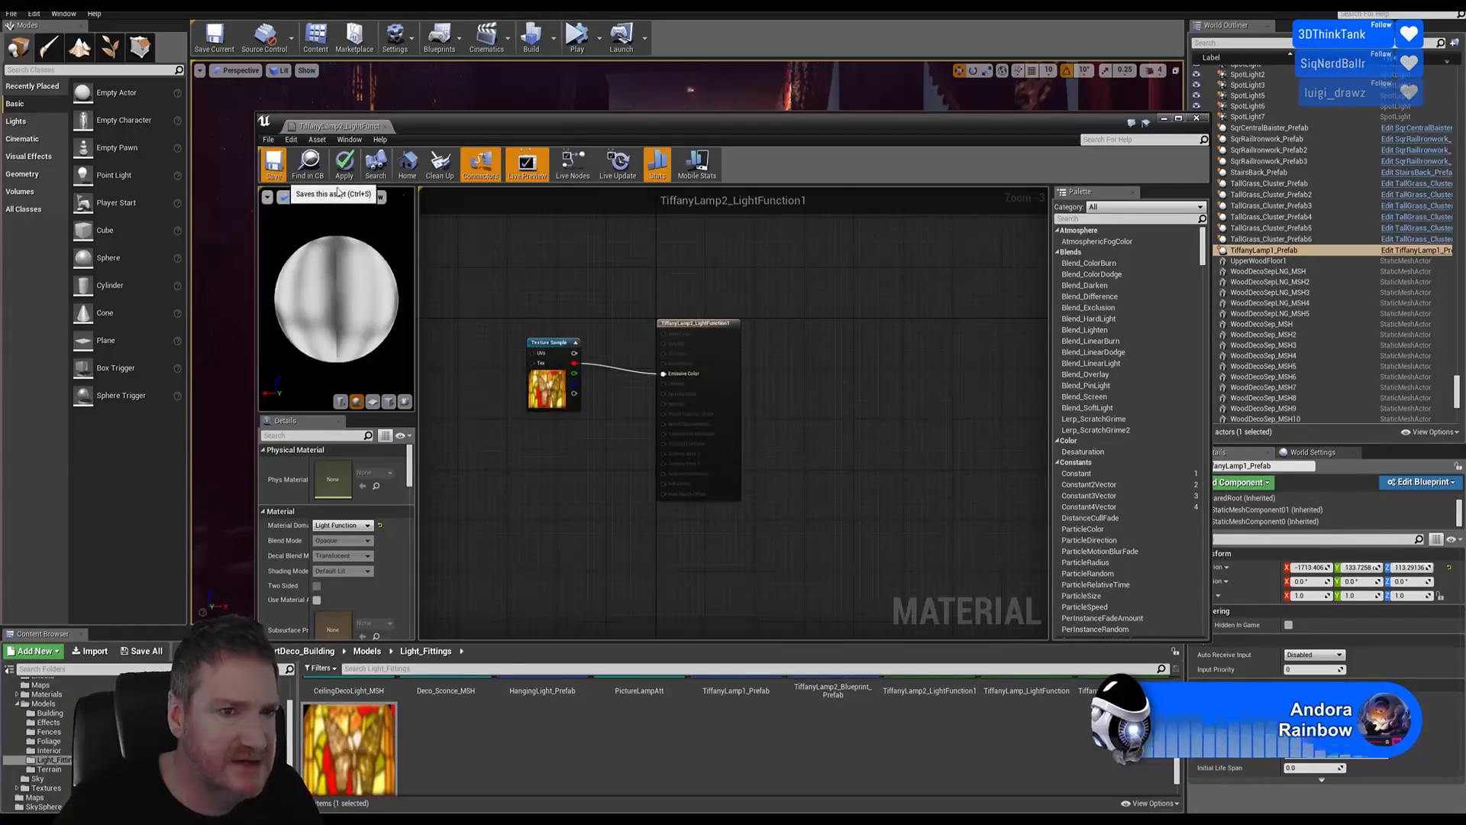
{"action": "key", "text": "ctrl+s"}
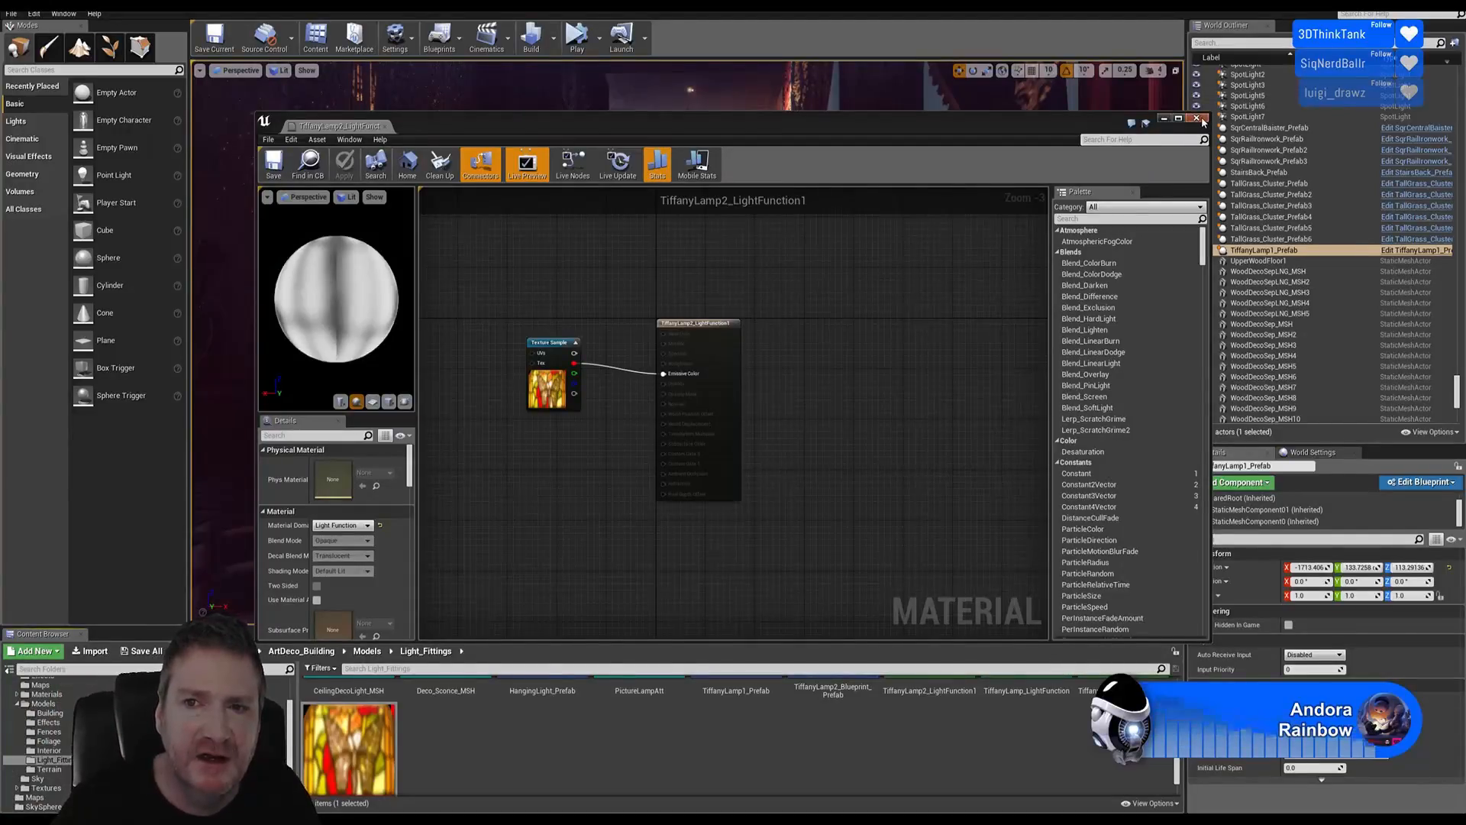
{"action": "left_click", "coordinate": [1196, 117]}
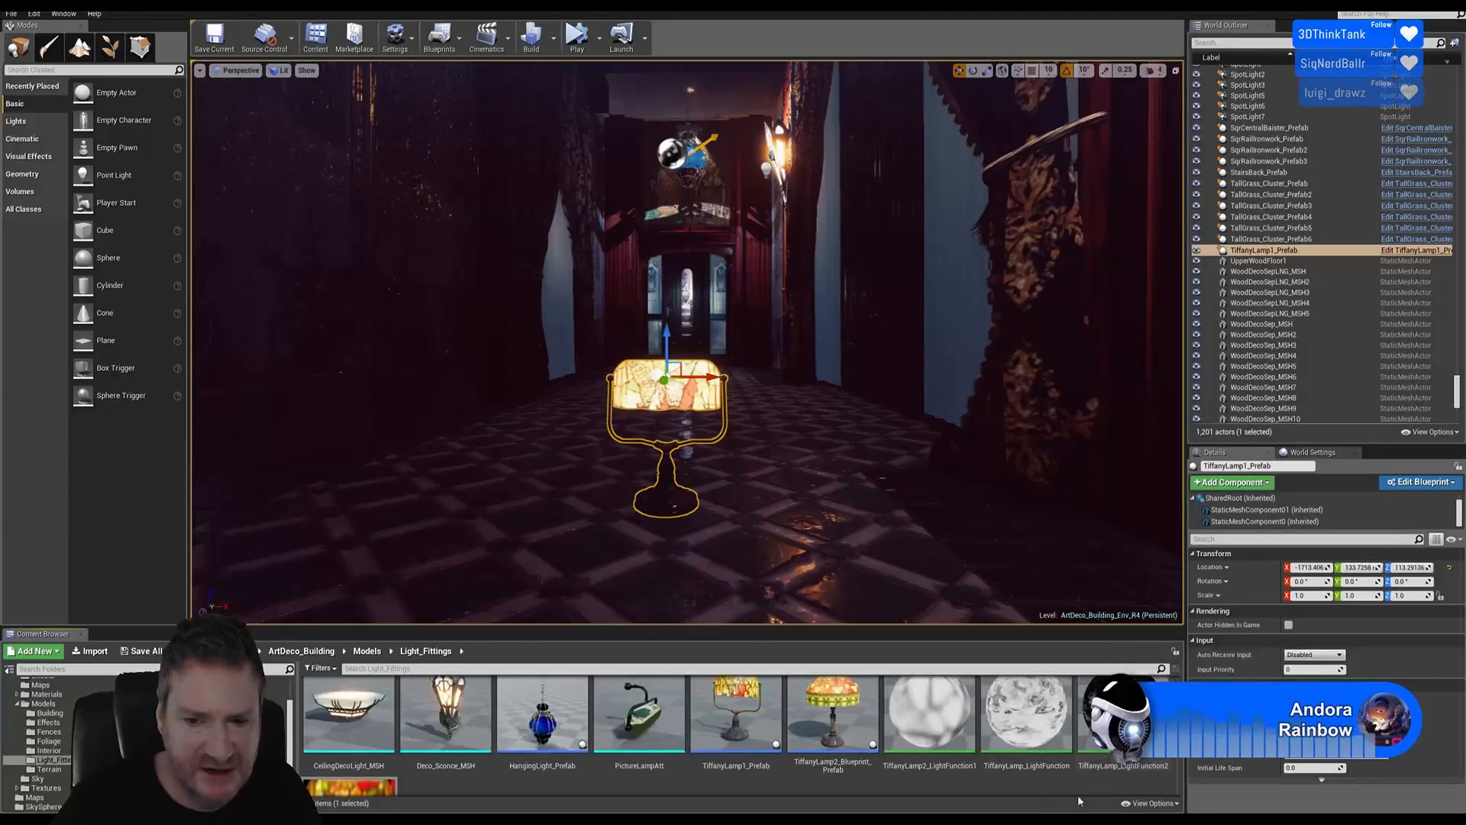
Duplicate the TiffanyLamp2_LightFunction1 material as TiffanyLamp2_LightFunction2
{"action": "right_click", "coordinate": [921, 718]}
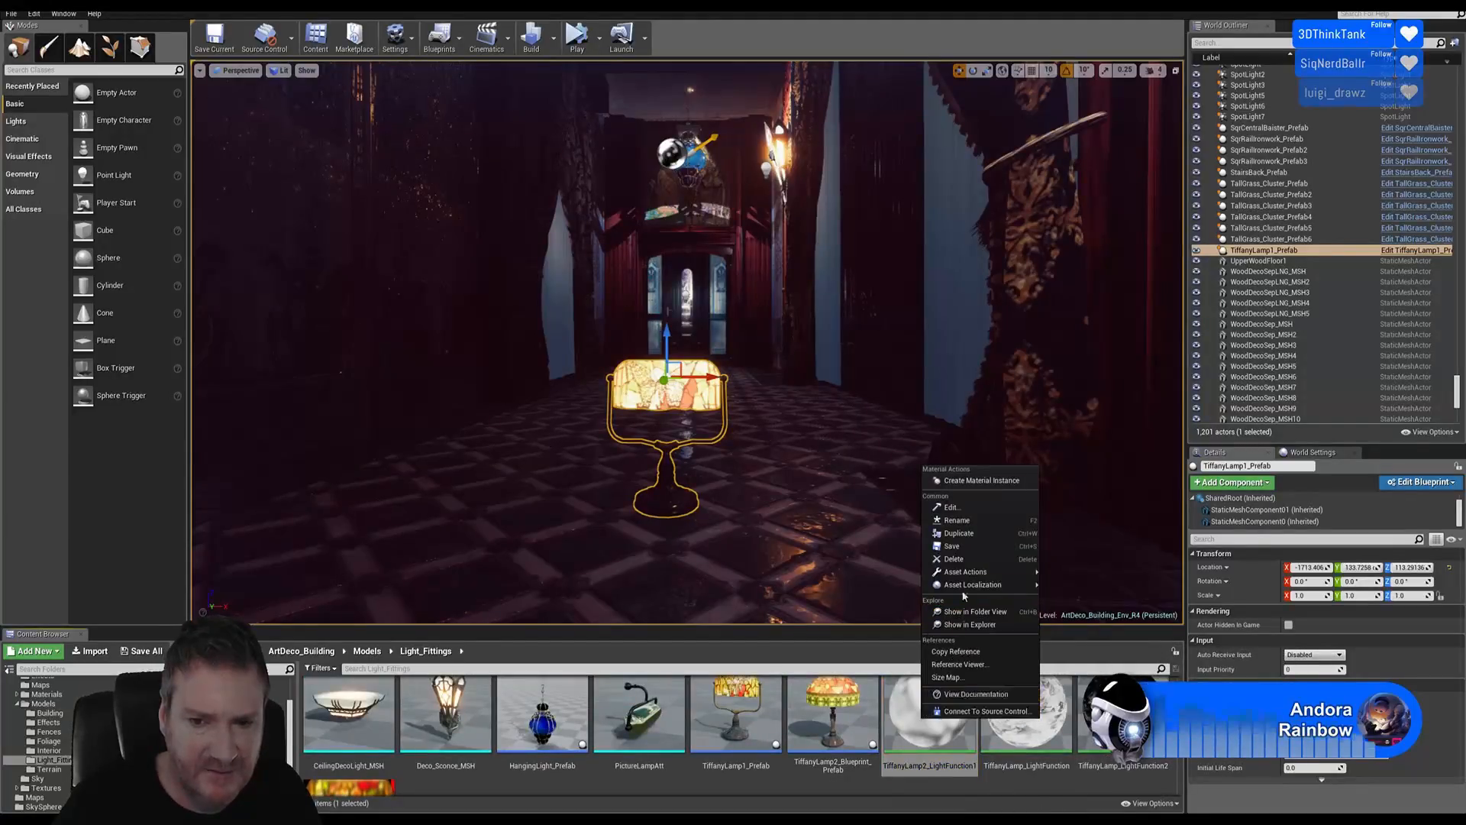
{"action": "left_click", "coordinate": [969, 533]}
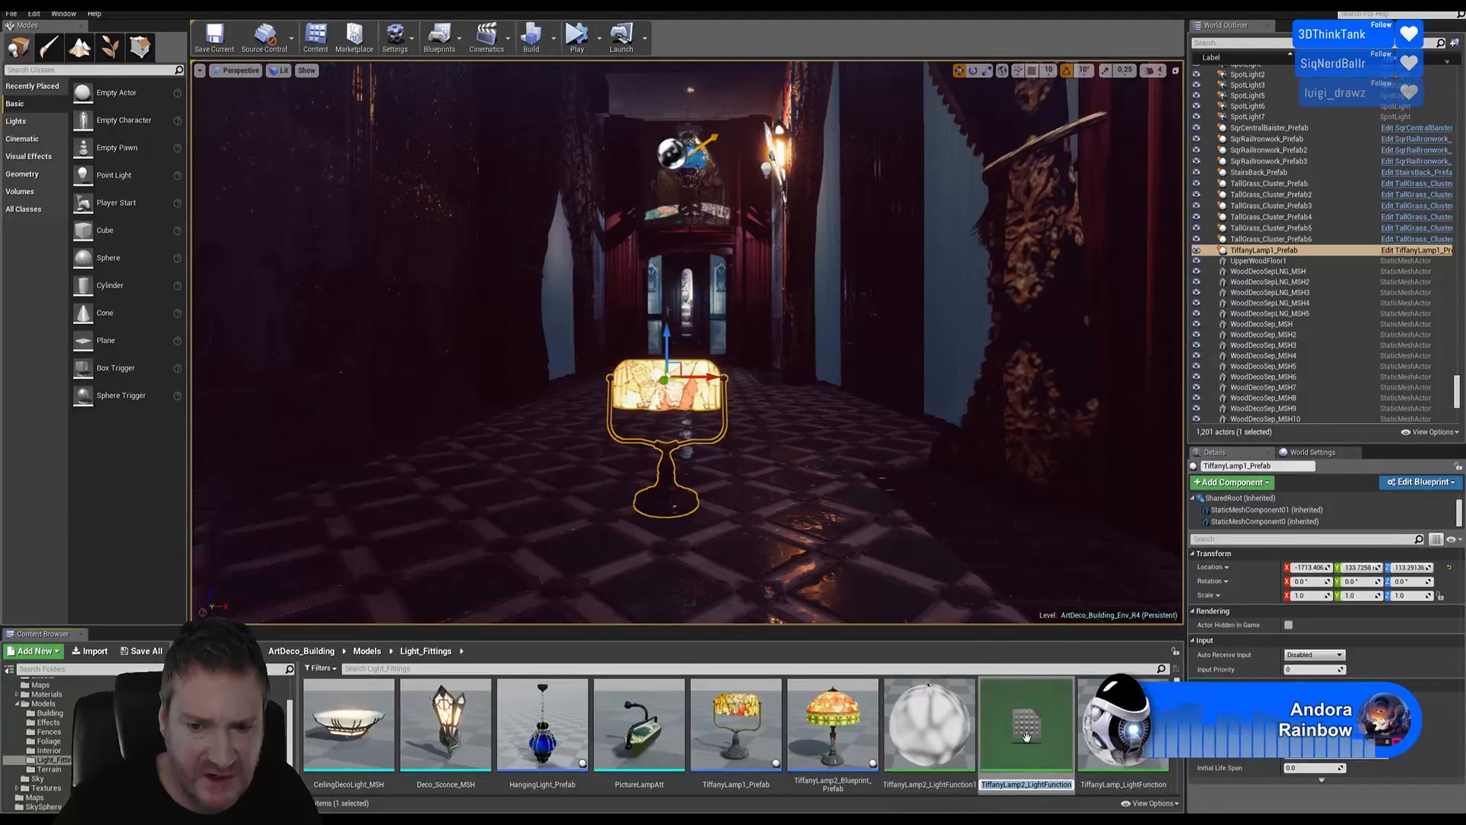
{"action": "left_click_drag", "start_coordinate": [1064, 788], "coordinate": [1122, 793]}
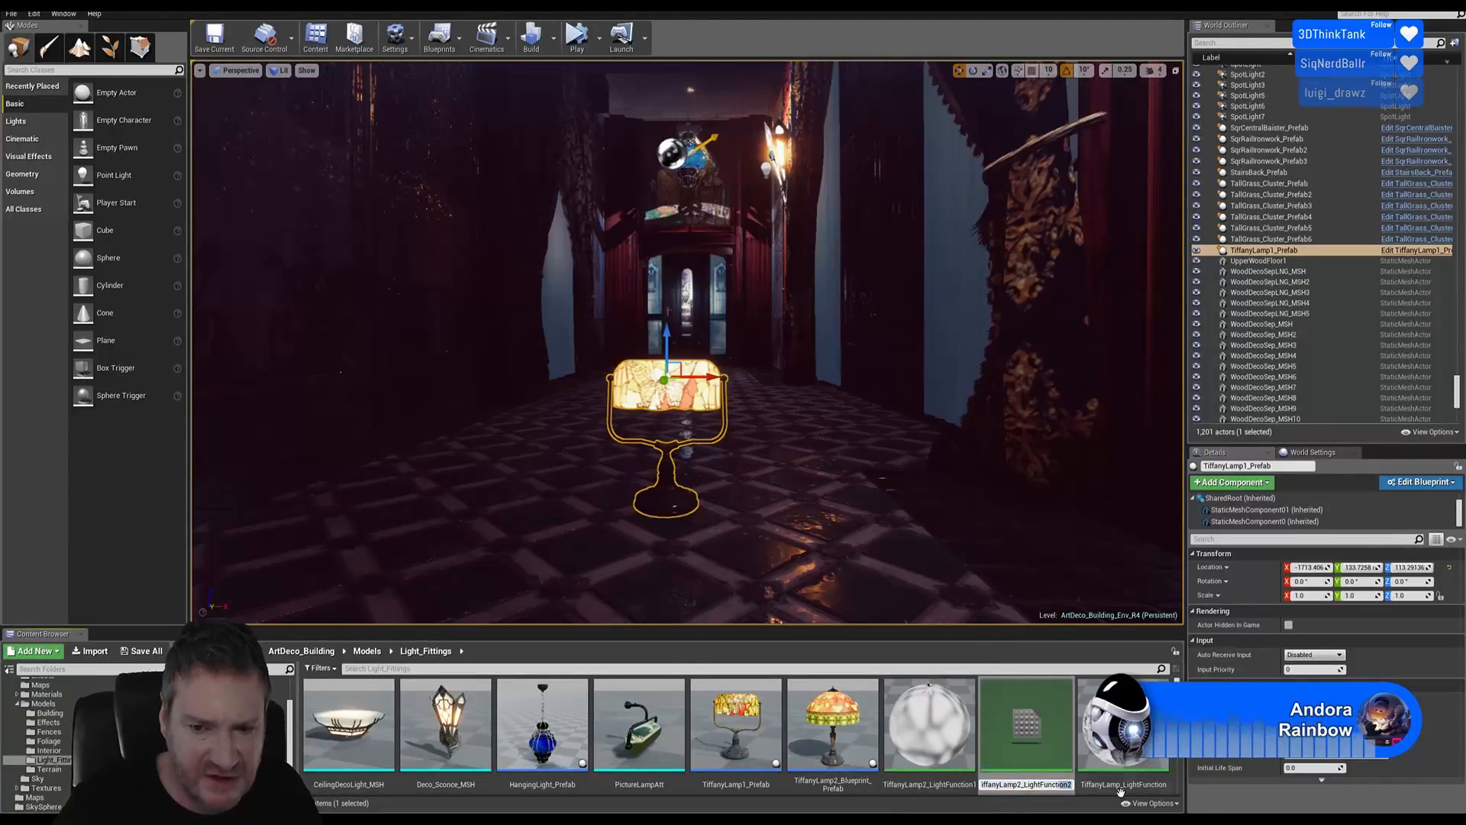
{"action": "left_click", "coordinate": [1034, 734]}
Open TiffanyLamp2_LightFunction2, connect the Texture Sample's green channel to Emissive Color, and save the material
{"action": "double_click", "coordinate": [1033, 734]}
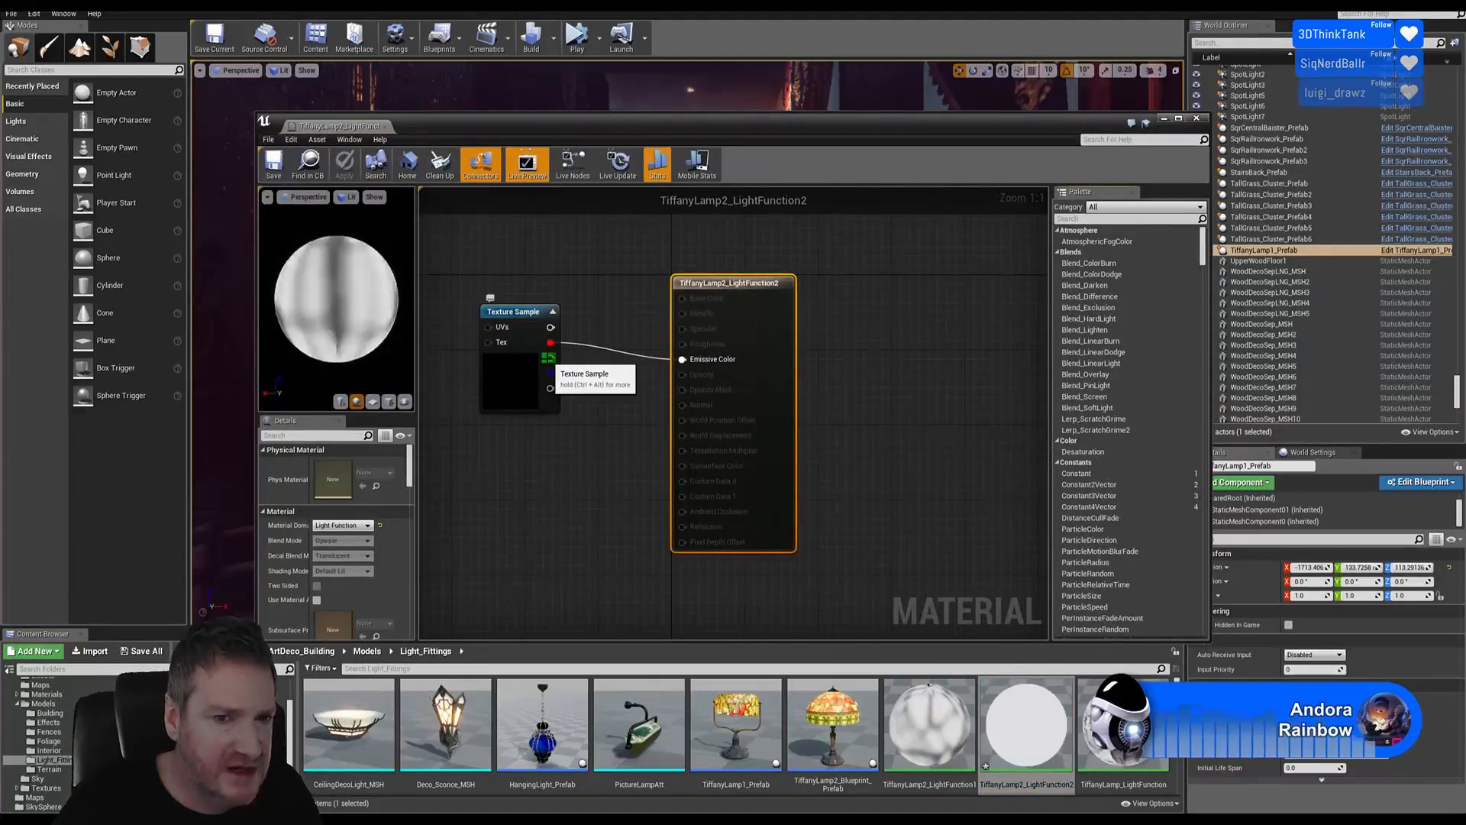
{"action": "left_click_drag", "start_coordinate": [547, 362], "coordinate": [685, 362]}
{"action": "left_click_drag", "start_coordinate": [686, 362], "coordinate": [683, 359]}
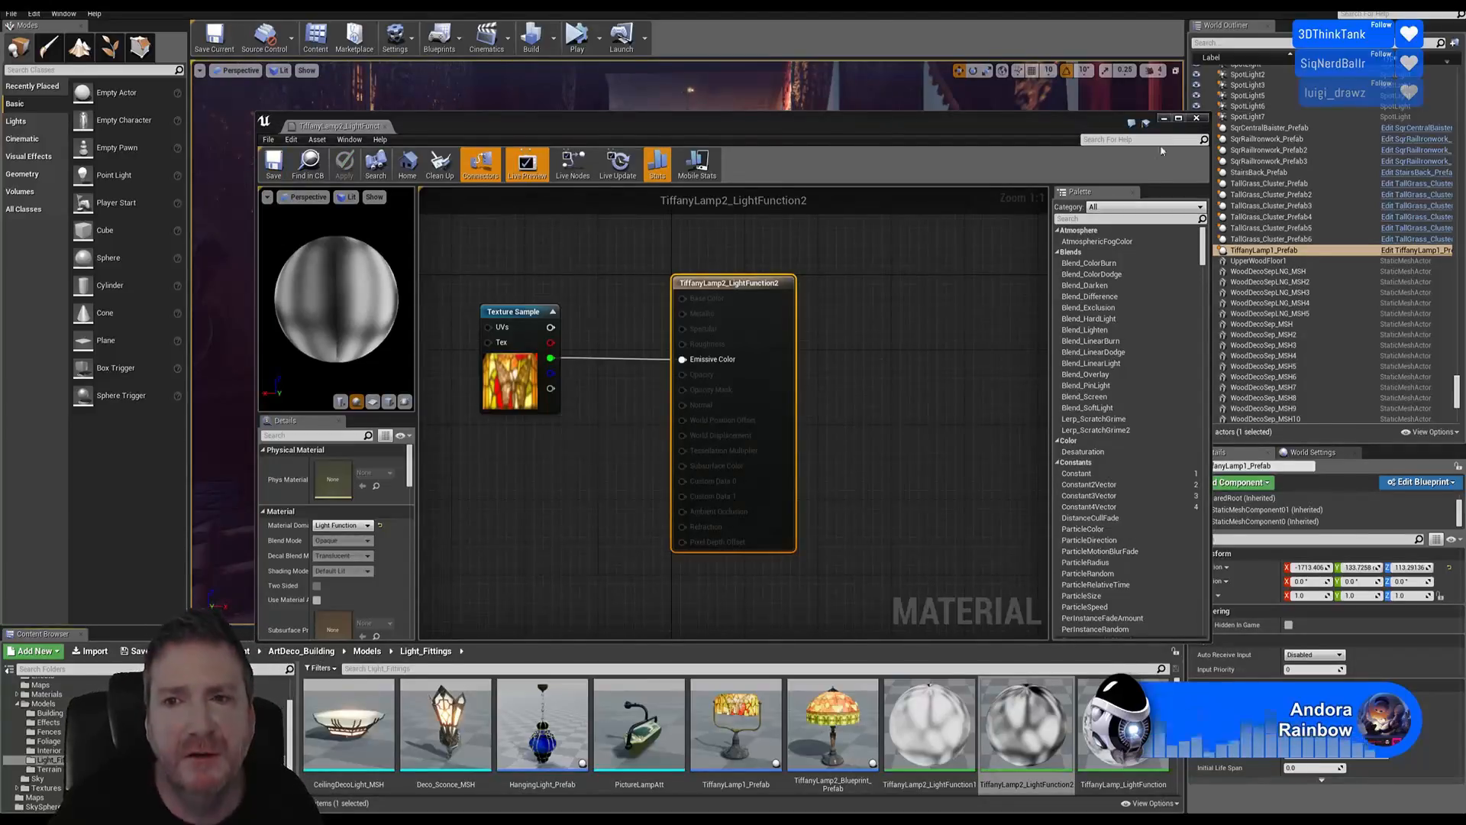
Close the material editor and duplicate the TiffanyLamp2_LightFunction2 material as TiffanyLamp2_LightFunction3
{"action": "left_click", "coordinate": [1197, 119]}
{"action": "right_click", "coordinate": [1027, 726]}
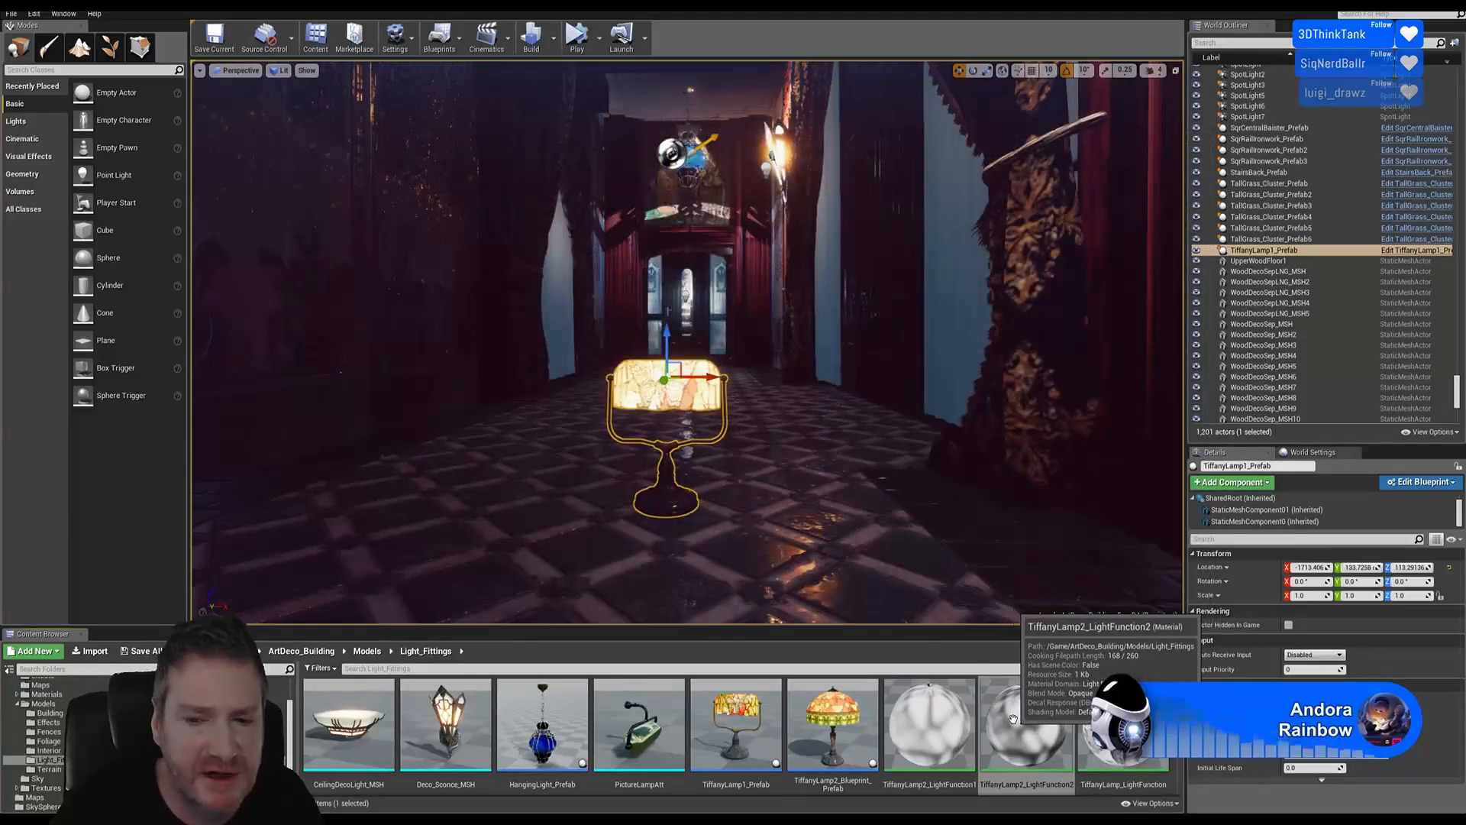
{"action": "left_click", "coordinate": [1052, 534]}
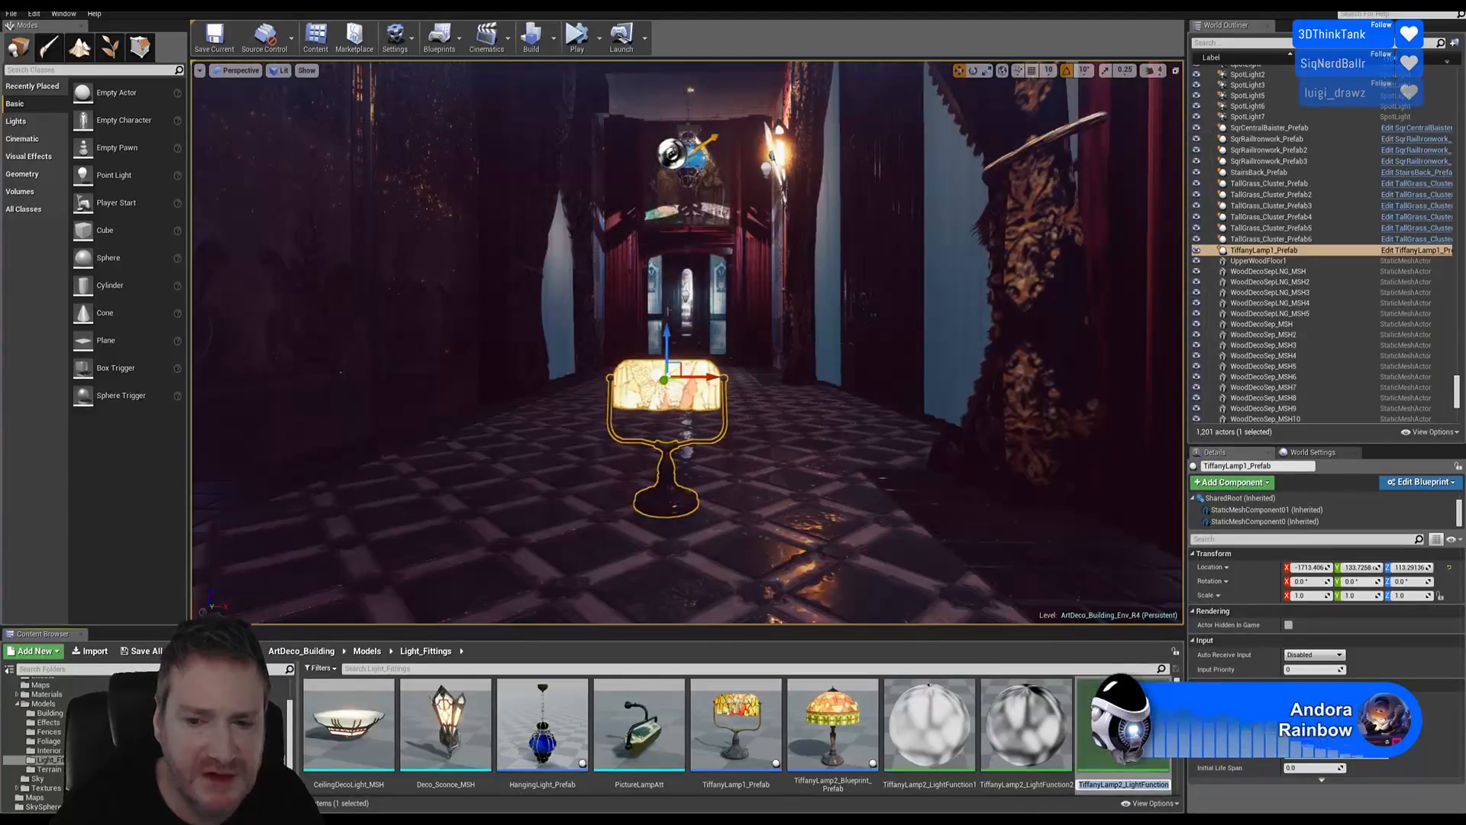
Open TiffanyLamp2_LightFunction3, connect the Texture Sample's blue channel to Emissive Color, then save and close the material
{"action": "double_click", "coordinate": [1121, 724]}
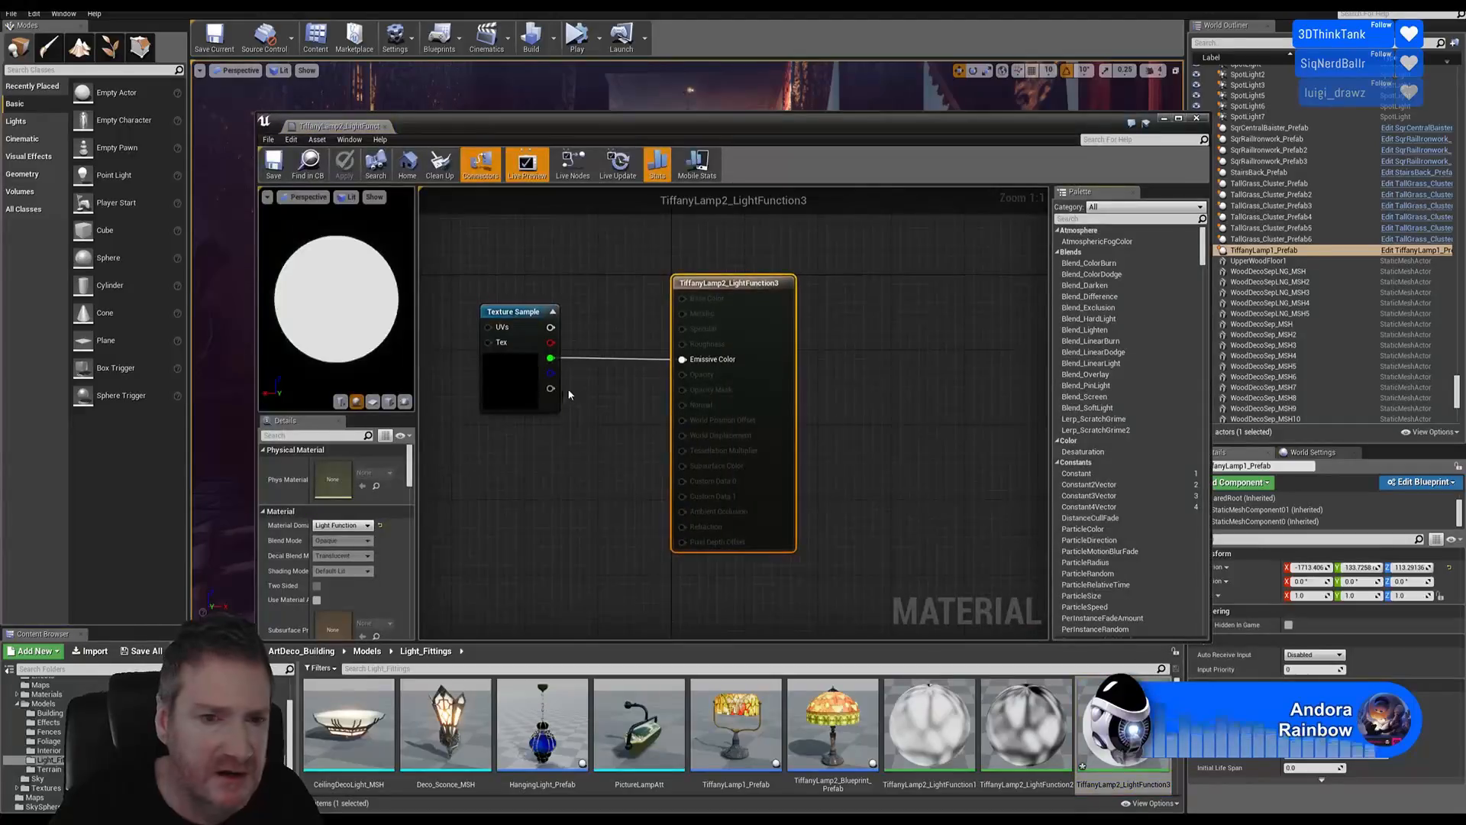
{"action": "left_click_drag", "start_coordinate": [550, 373], "coordinate": [681, 369]}
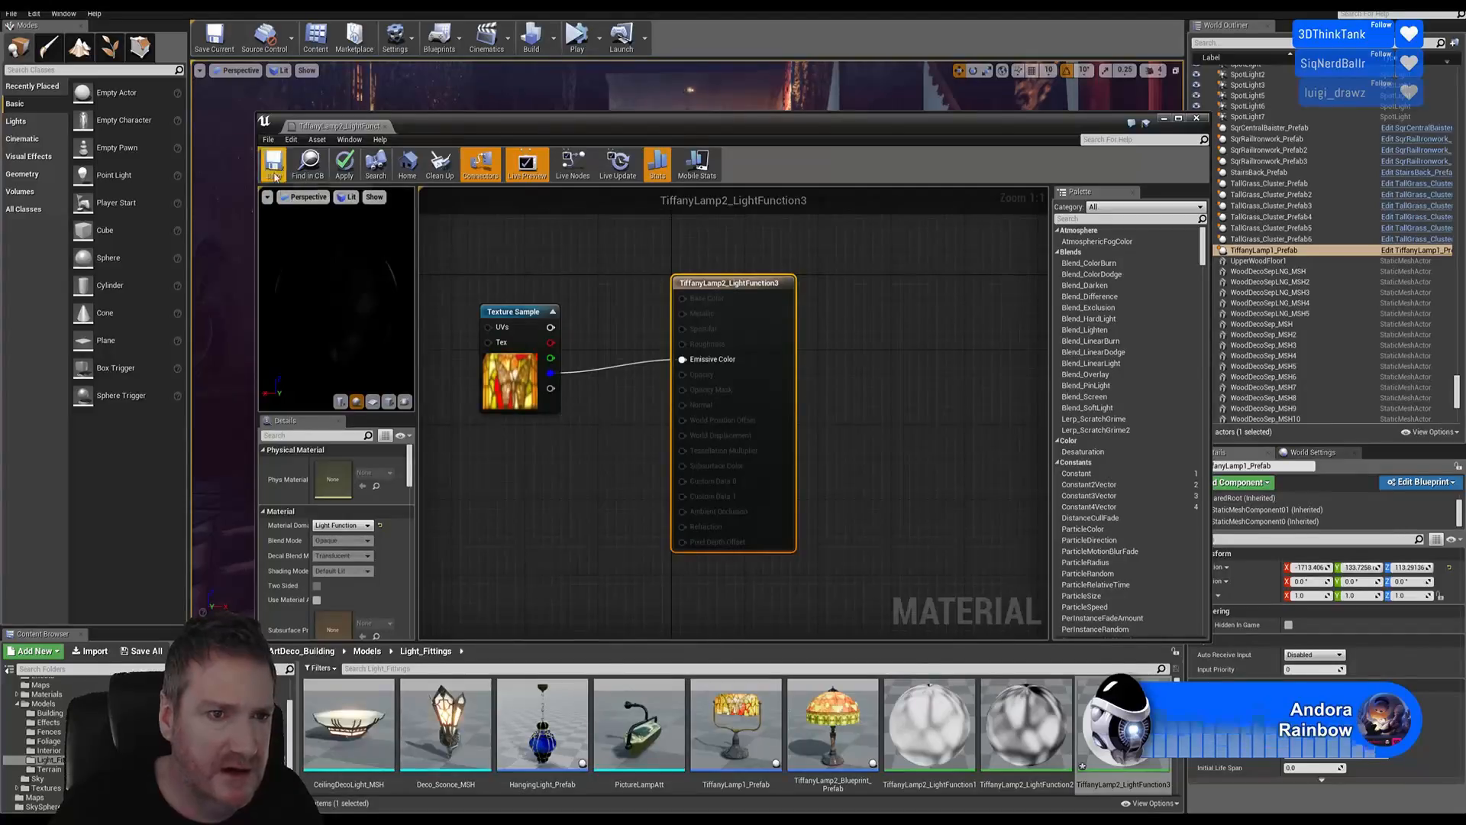
{"action": "key", "text": "ctrl+s"}
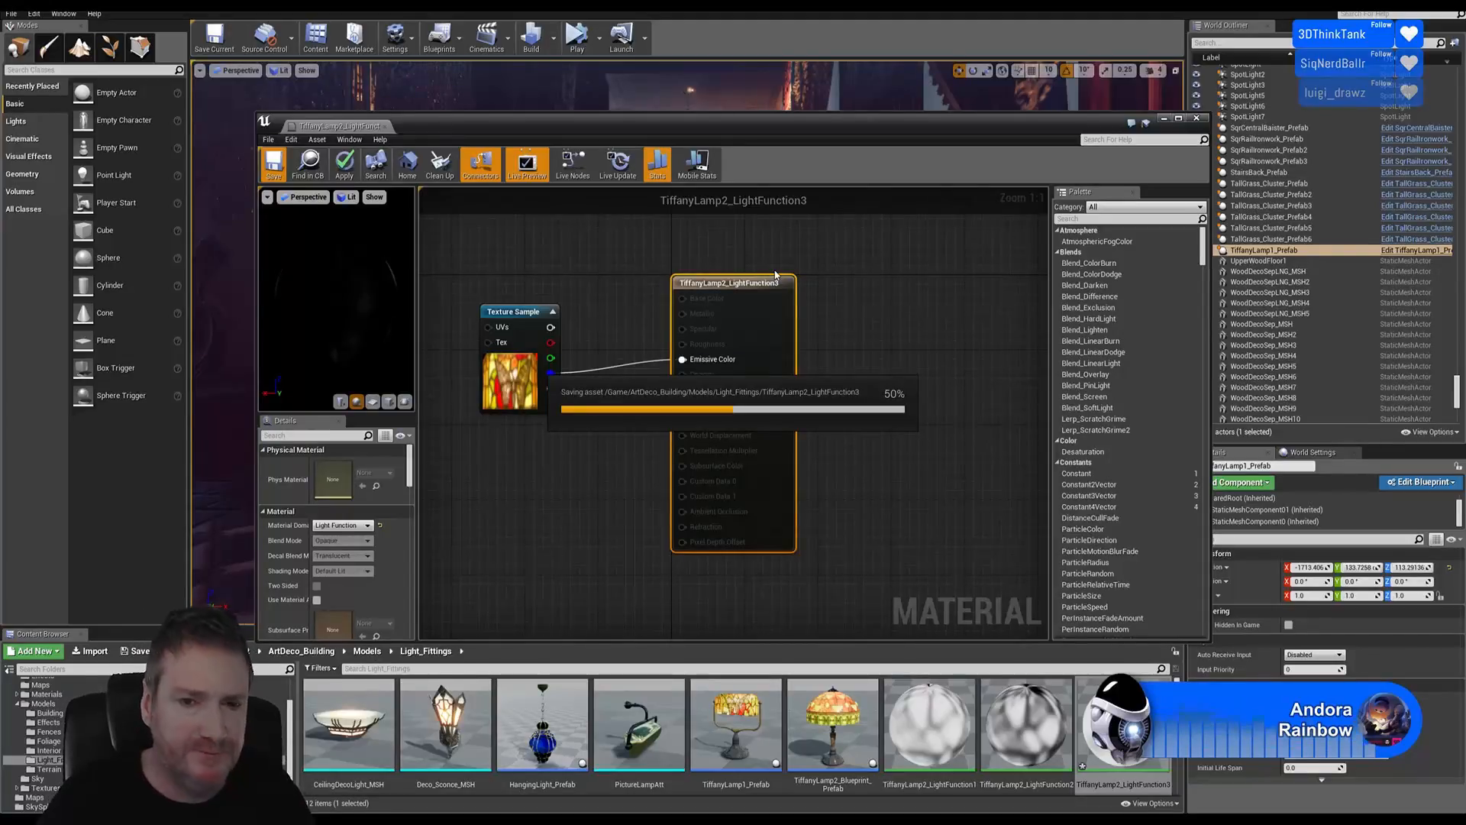
{"action": "left_click", "coordinate": [1195, 118]}
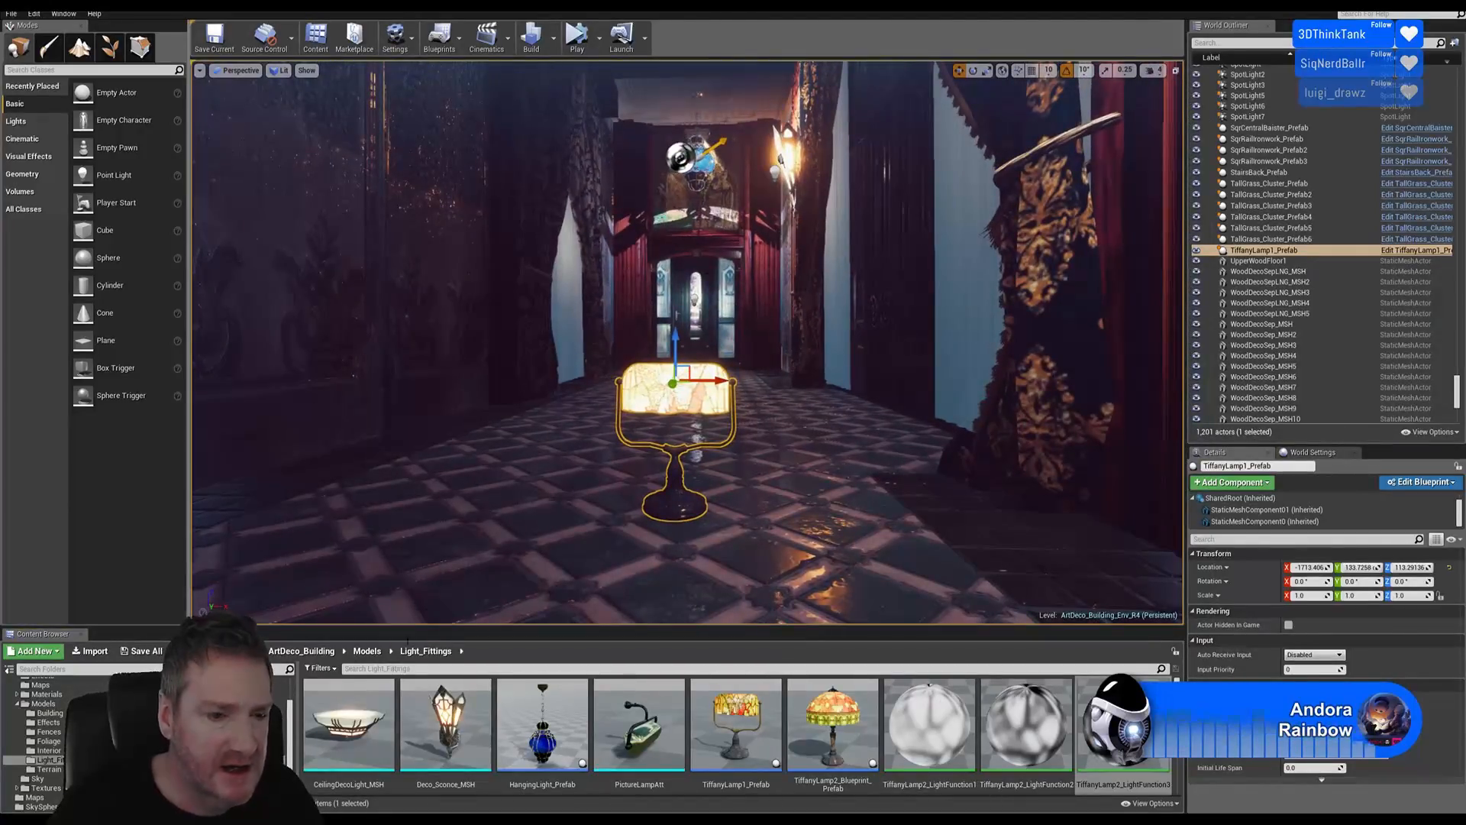
Place a point light in the hallway beside the Tiffany lamp and raise it above the shade's height
{"action": "left_click", "coordinate": [34, 124]}
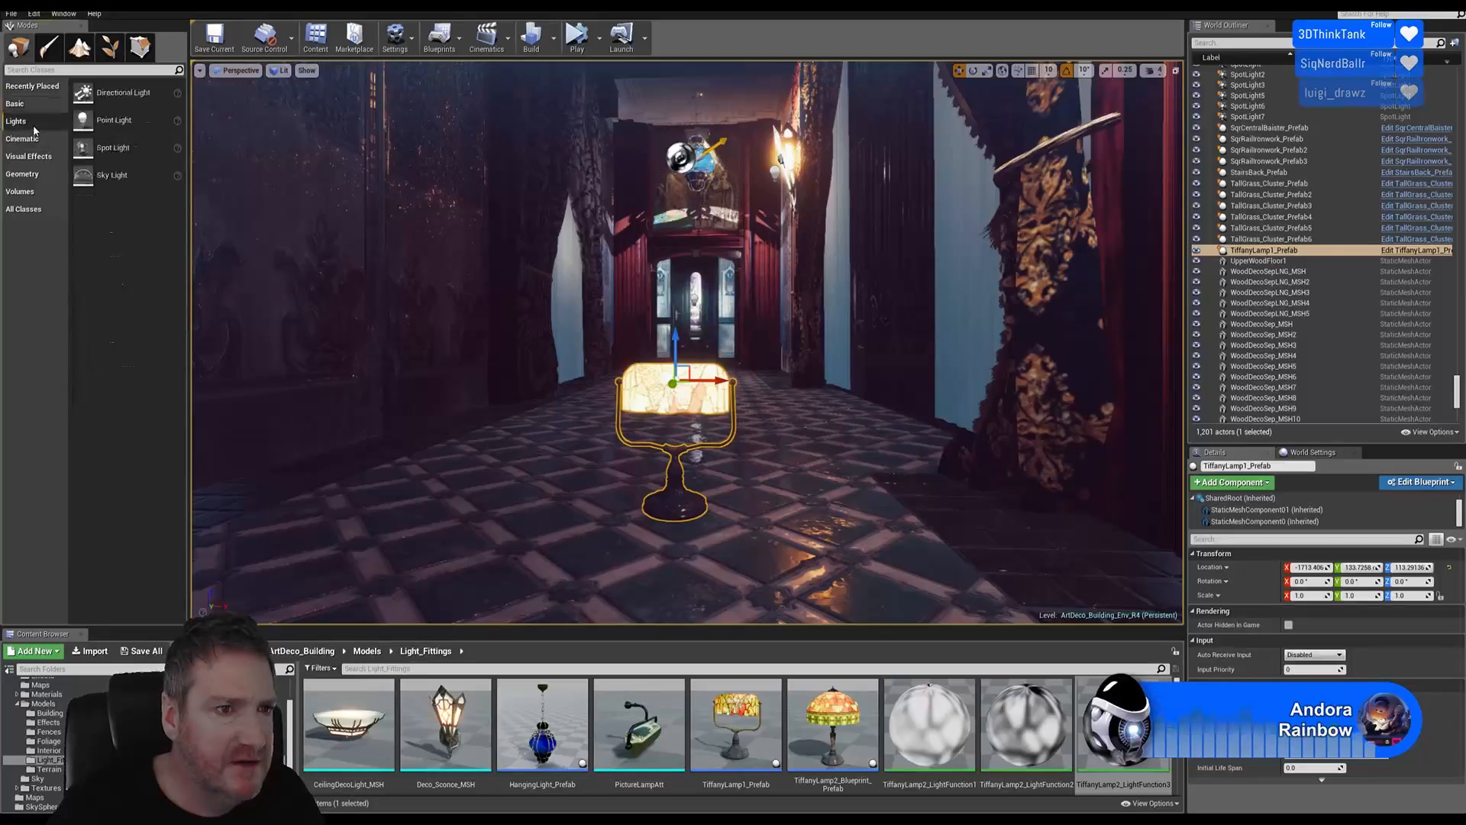
{"action": "left_click_drag", "start_coordinate": [115, 120], "coordinate": [500, 301]}
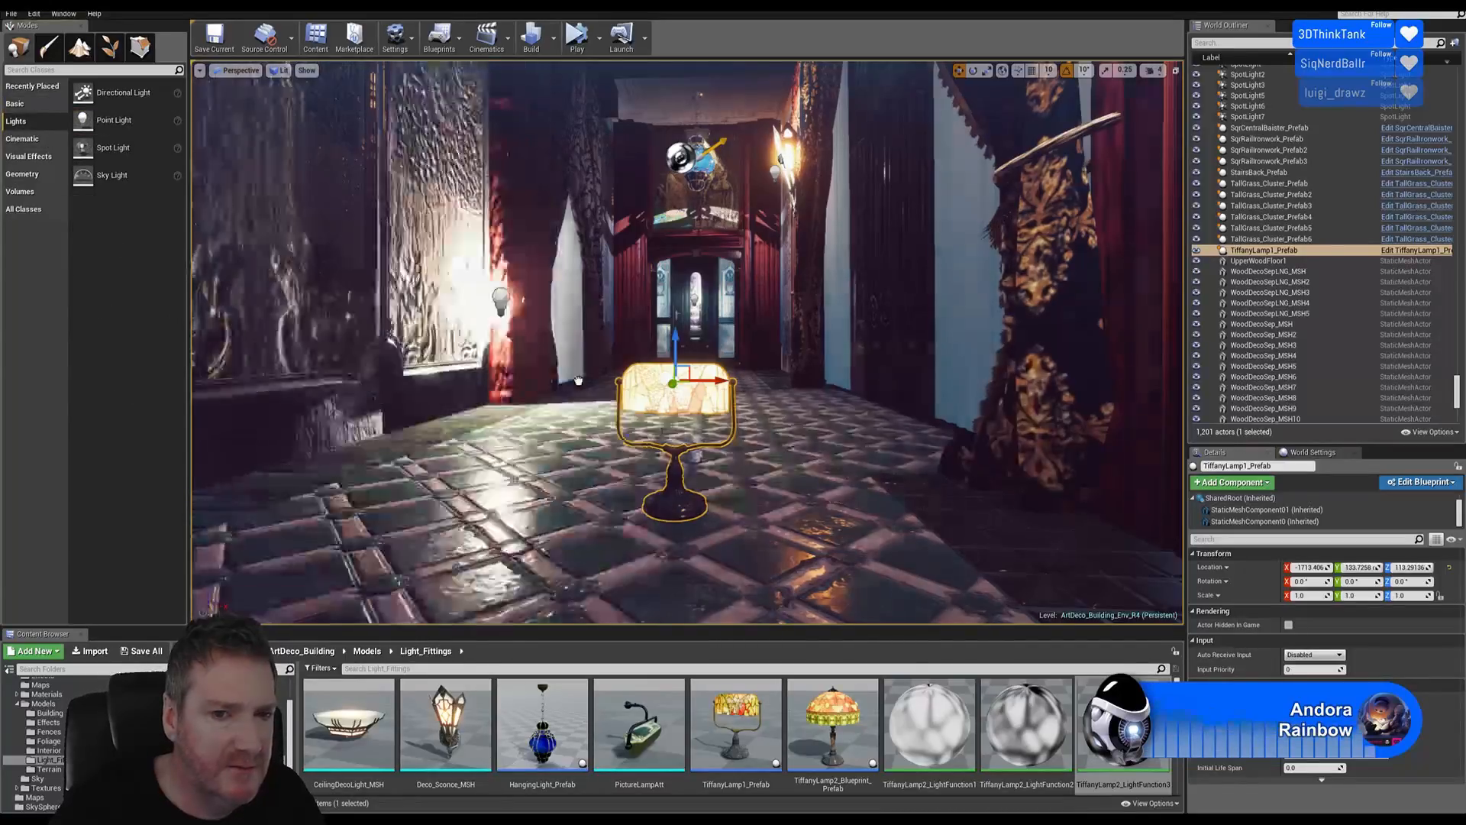
{"action": "left_click_drag", "start_coordinate": [578, 380], "coordinate": [534, 518]}
{"action": "mouse_move", "coordinate": [700, 438]}
{"action": "right_mouse_down"}
{"action": "mouse_move", "coordinate": [649, 428]}
{"action": "mouse_move", "coordinate": [697, 438]}
{"action": "right_mouse_up"}
{"action": "key", "text": "s"}
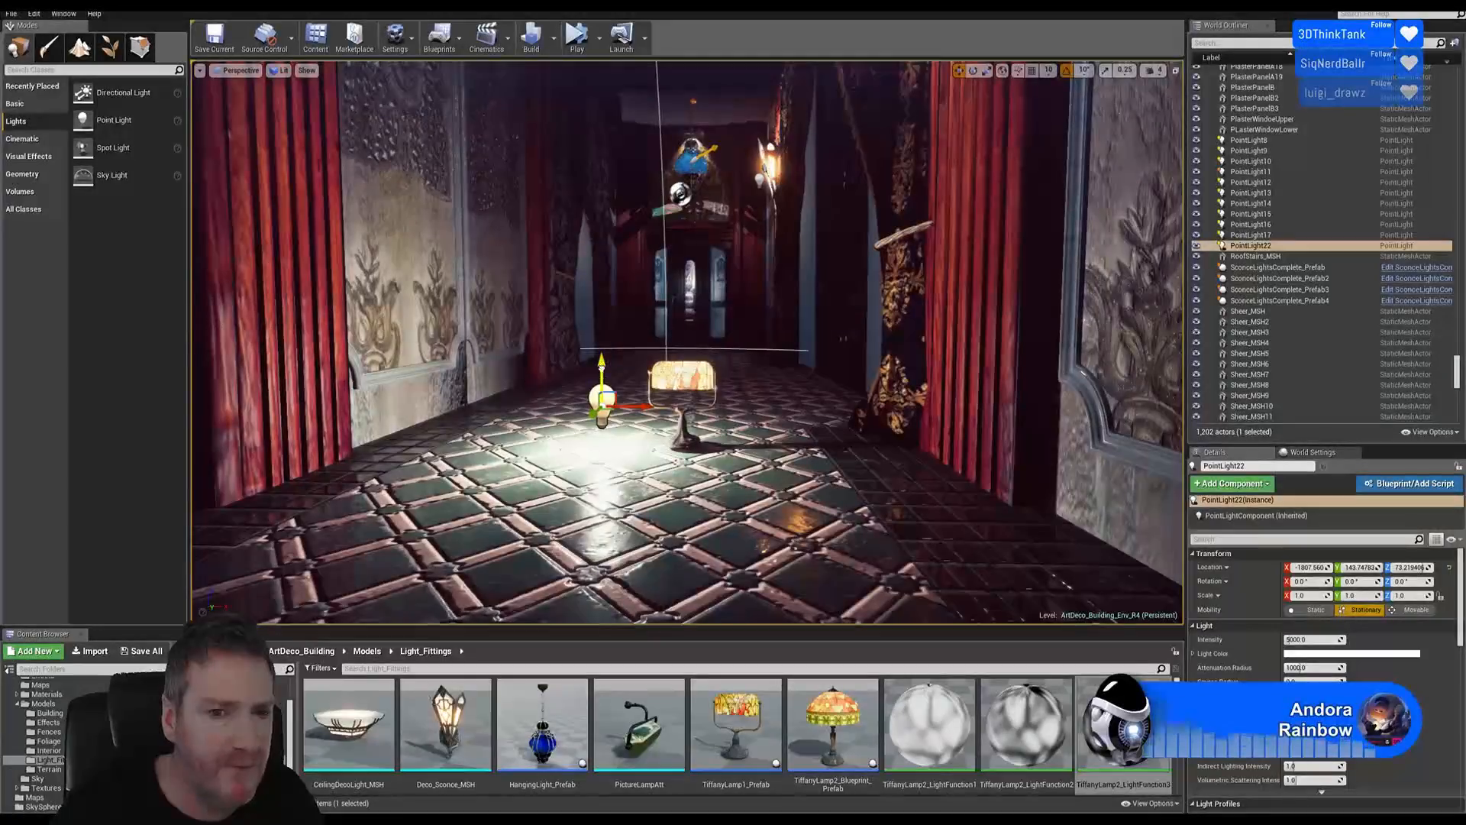
{"action": "left_click_drag", "start_coordinate": [594, 363], "coordinate": [591, 306]}
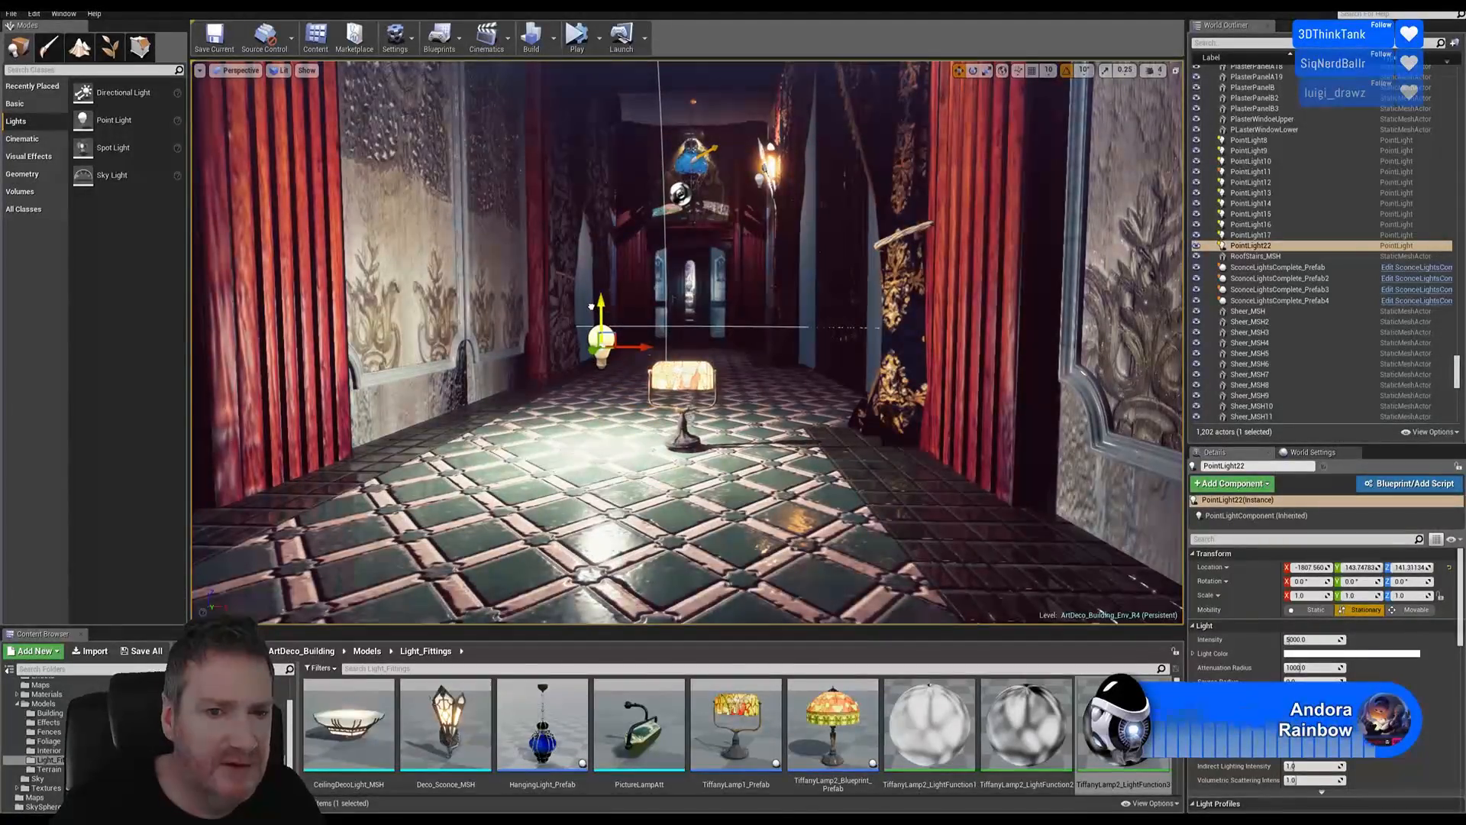
Set the new point light's intensity to 2000 and its attenuation radius to 400
{"action": "left_click", "coordinate": [1307, 639]}
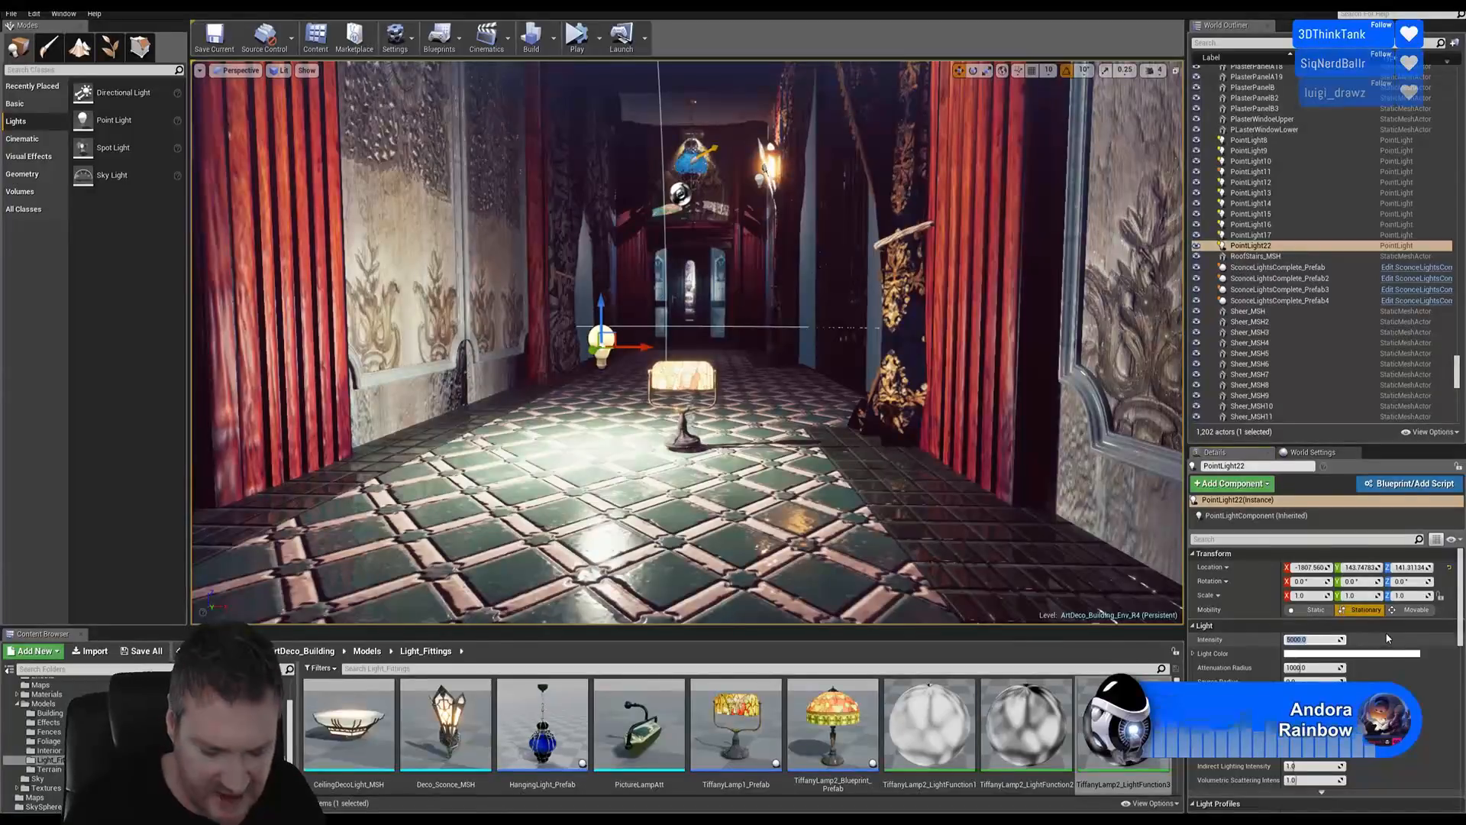
{"action": "type", "text": "20"}
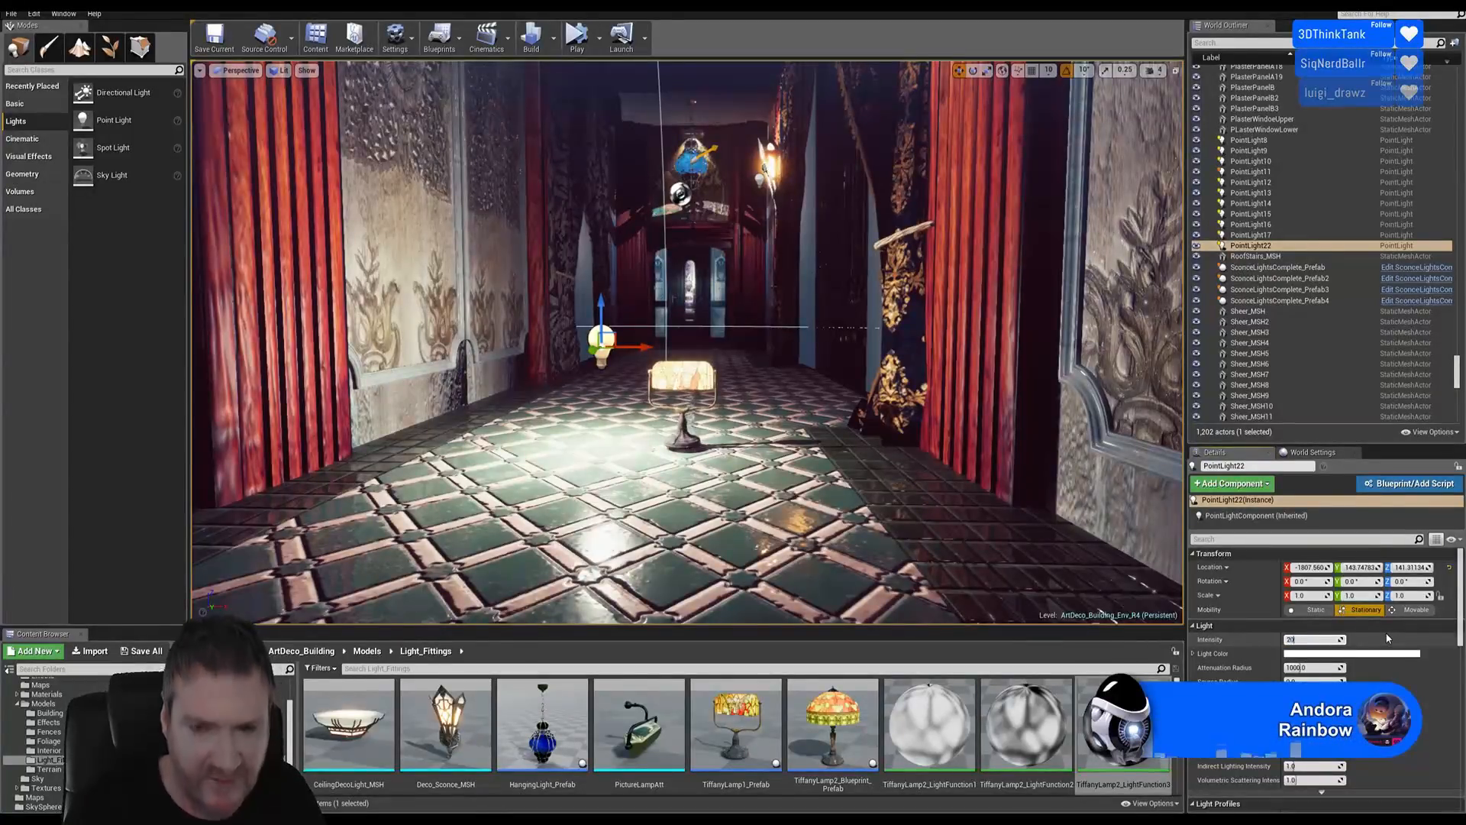
{"action": "type", "text": "00"}
{"action": "key", "text": "Return"}
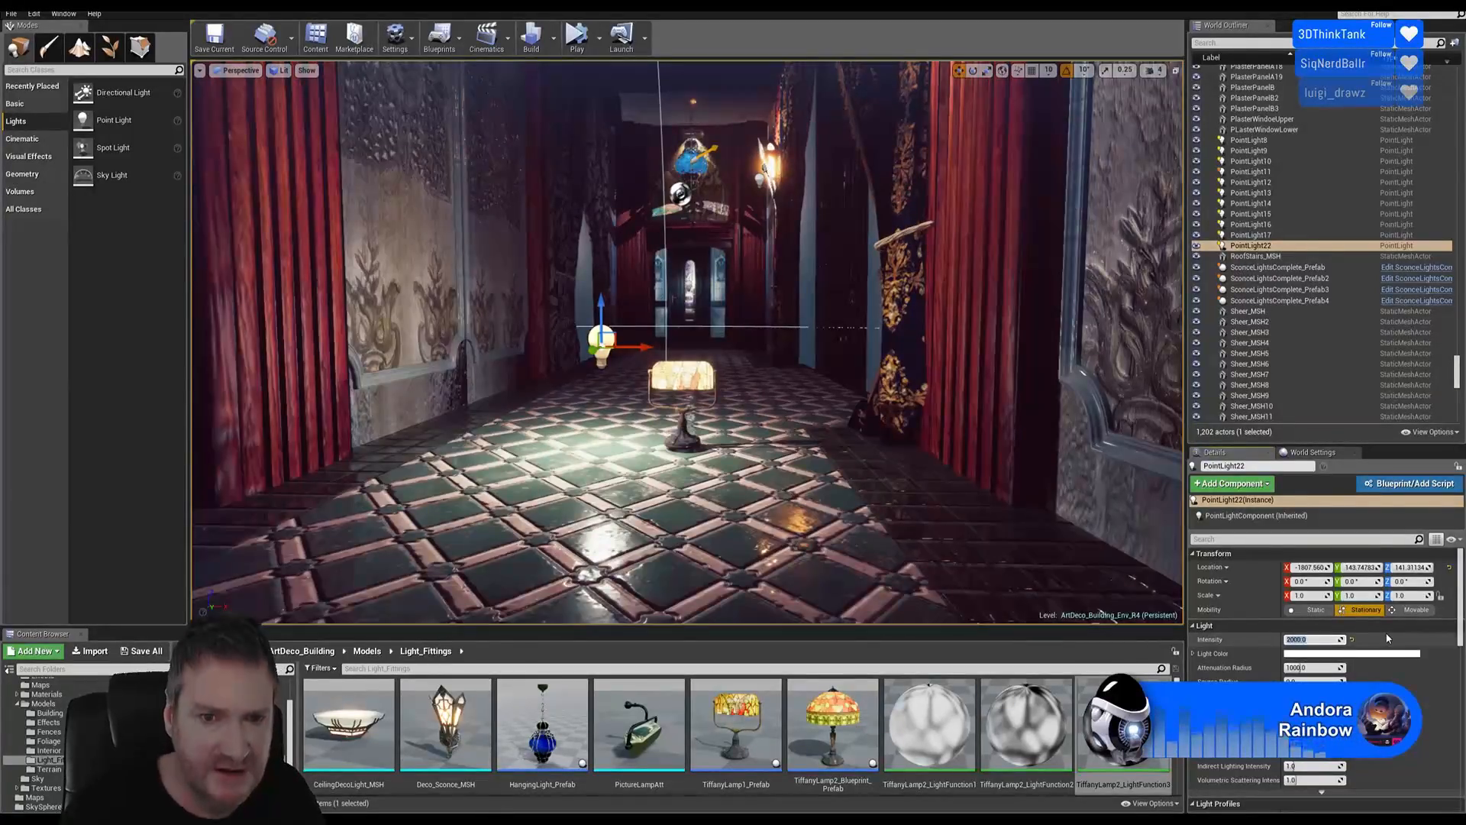
{"action": "left_click", "coordinate": [1298, 669]}
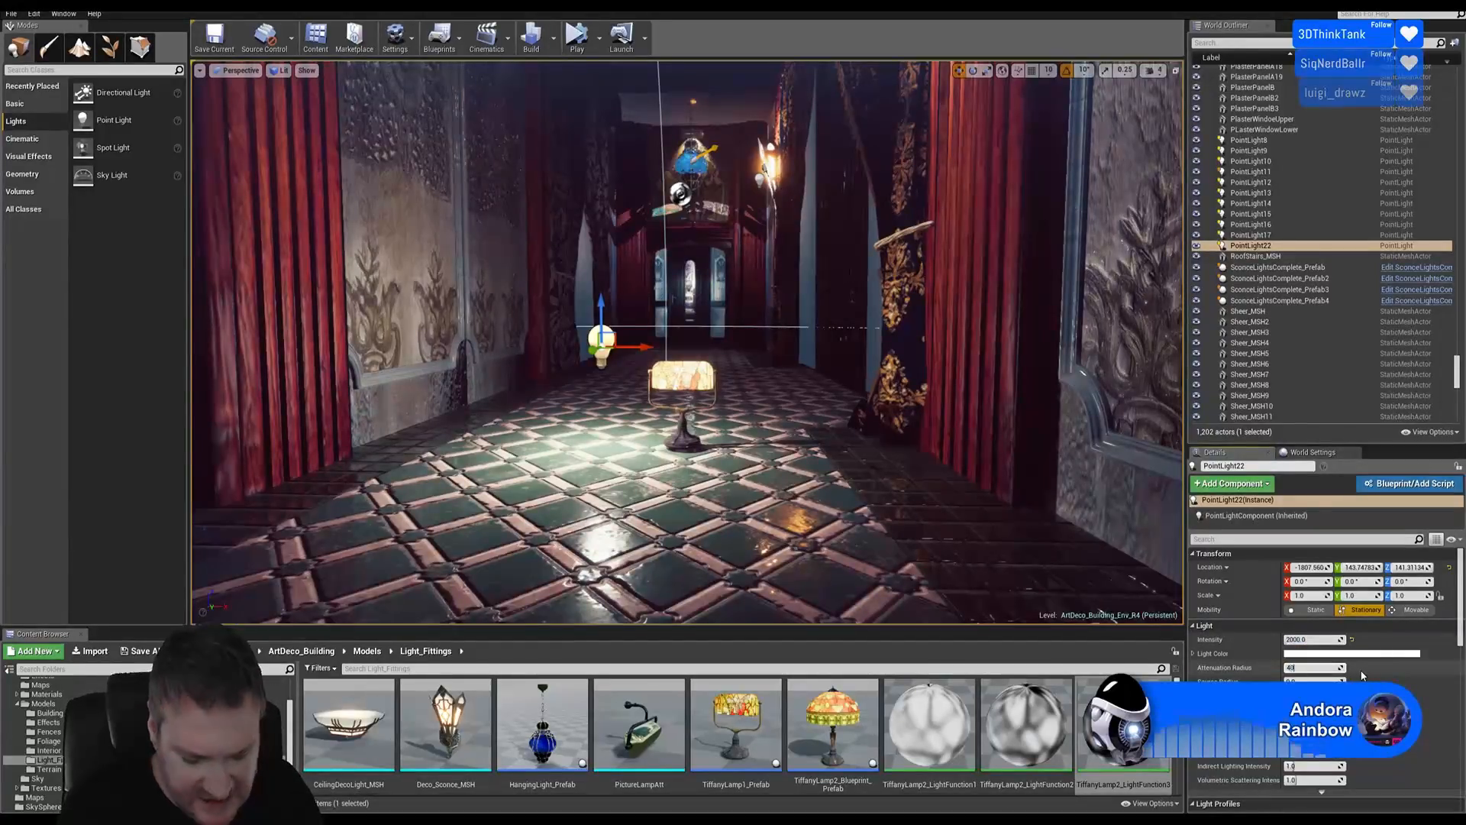
{"action": "key", "text": "Return"}
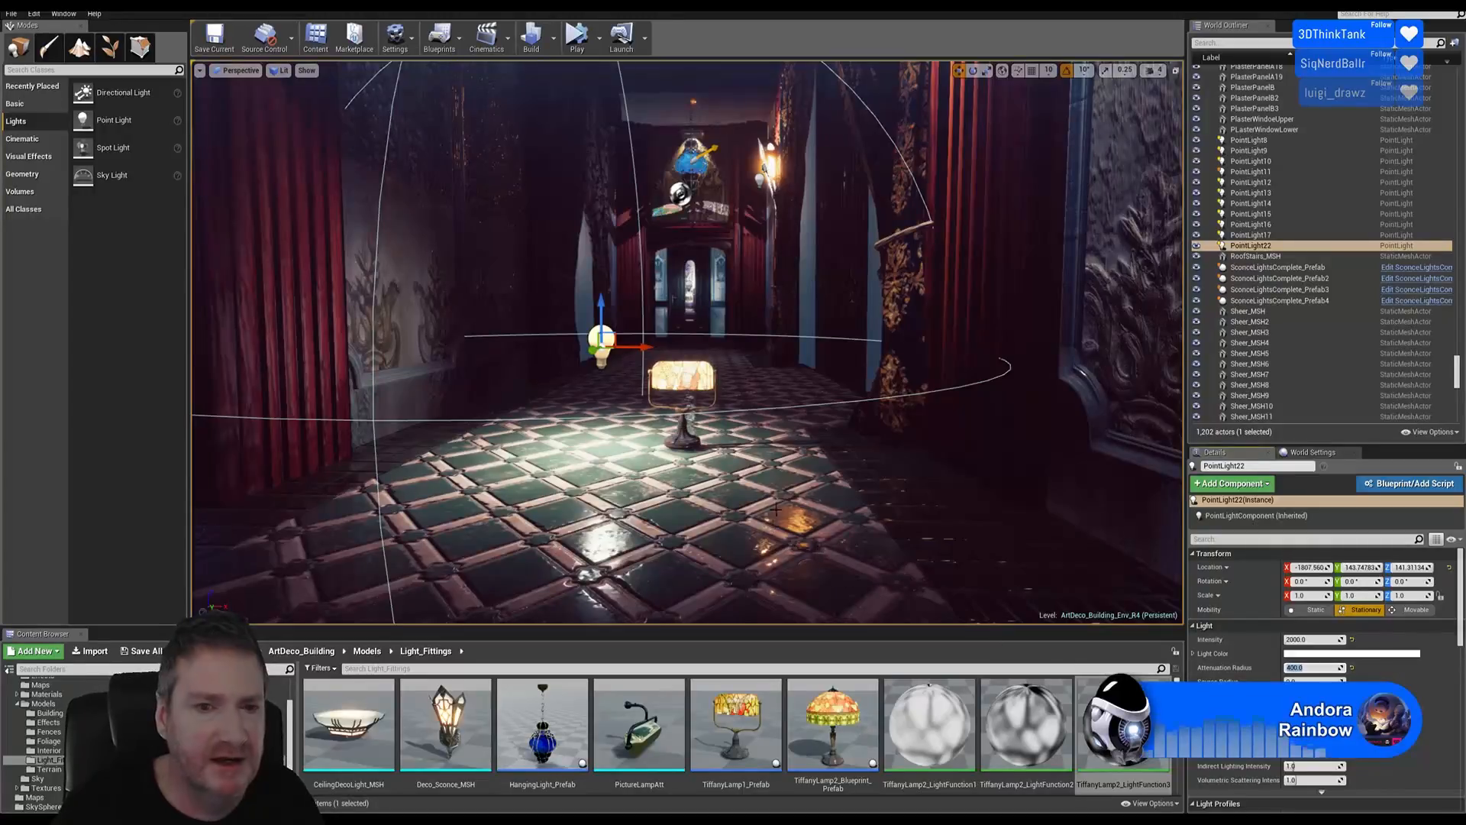
{"action": "right_click_drag", "start_coordinate": [773, 514], "coordinate": [771, 526]}
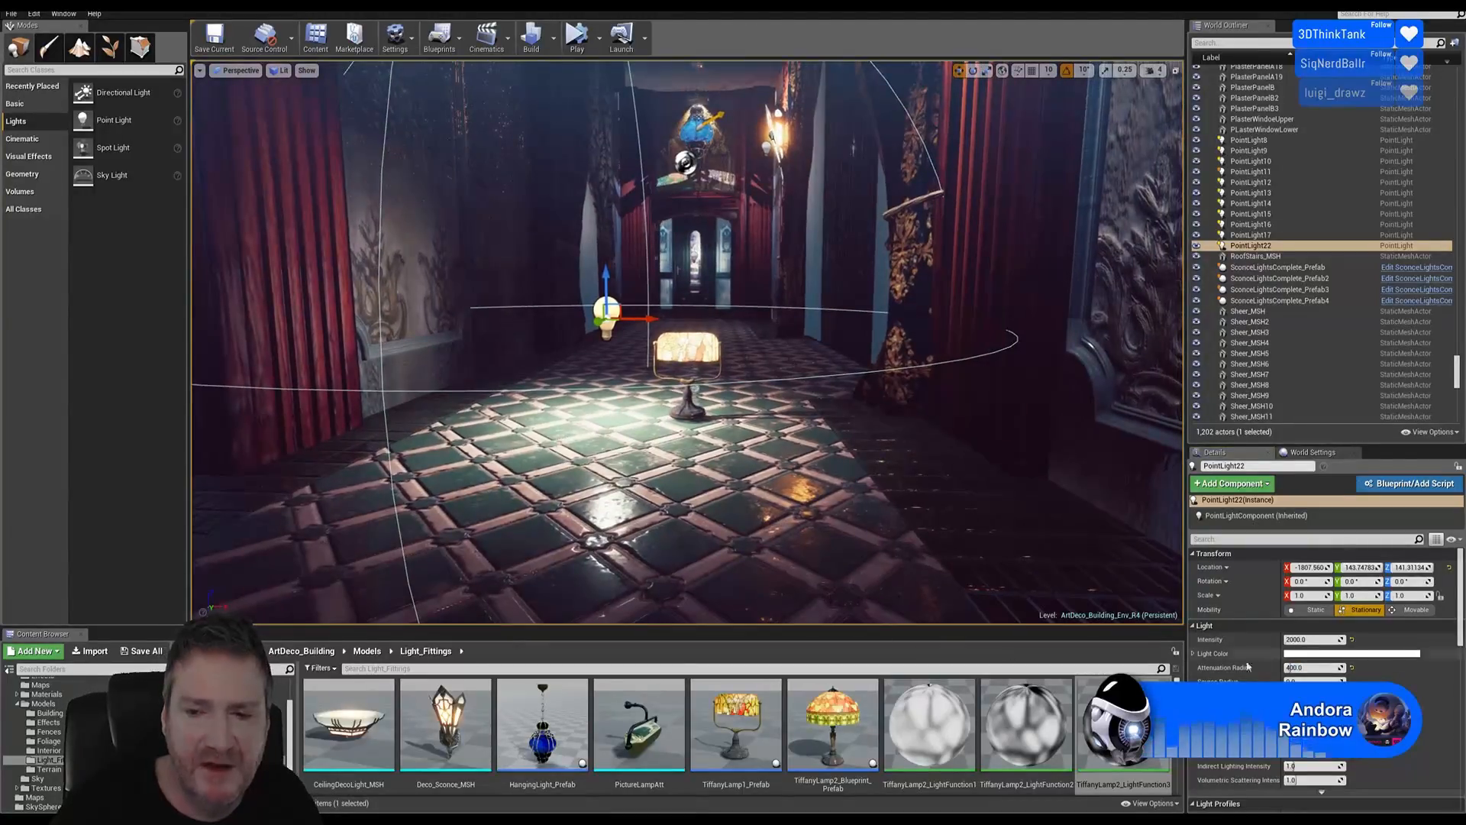
Assign the TiffanyLamp2_LightFunction1 material as the point light's light function
{"action": "scroll", "coordinate": [1325, 673], "scroll_direction": "down", "scroll_amount": 5}
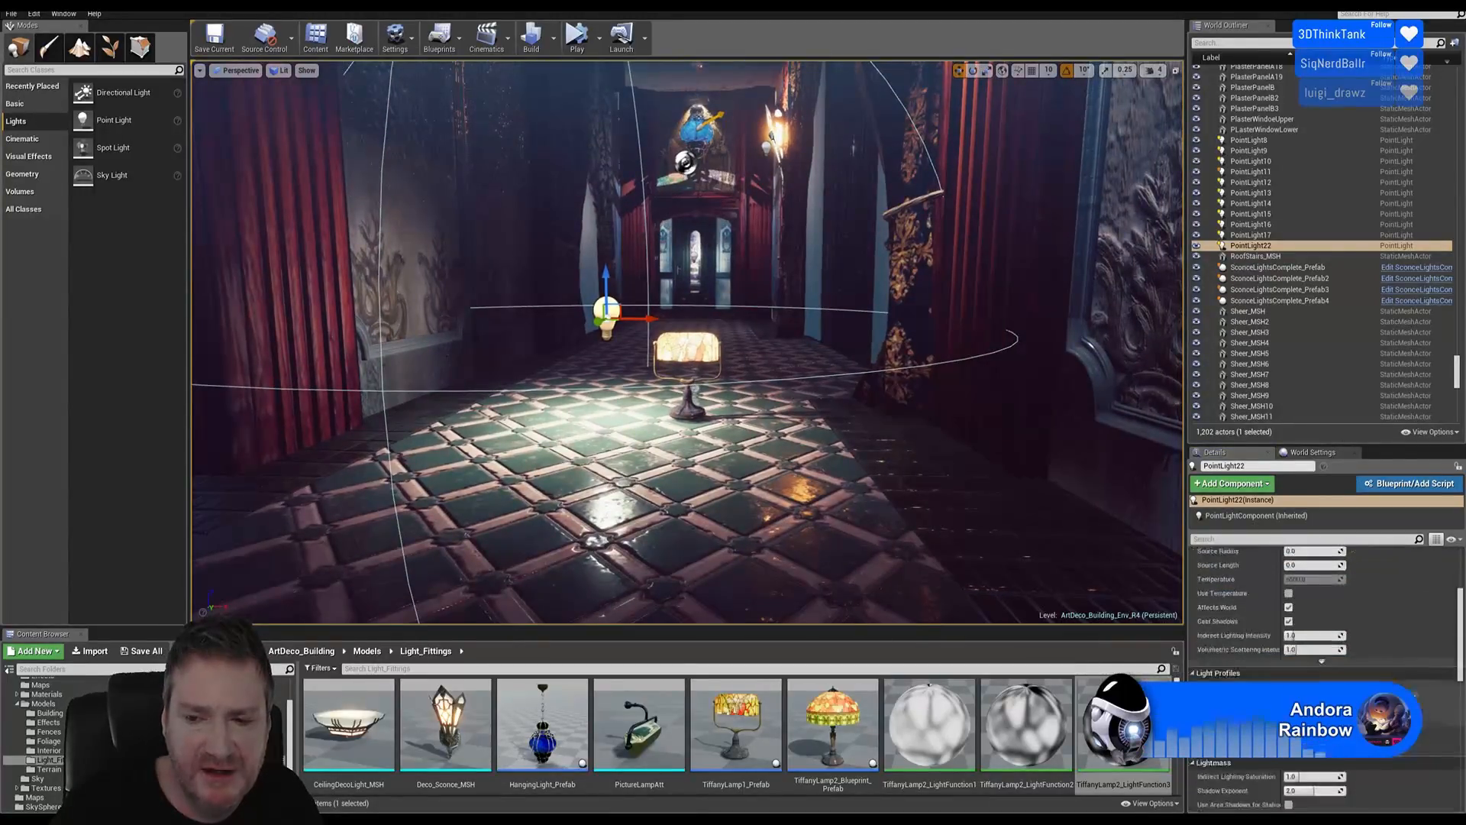
{"action": "scroll", "coordinate": [1205, 628], "scroll_direction": "down", "scroll_amount": 2}
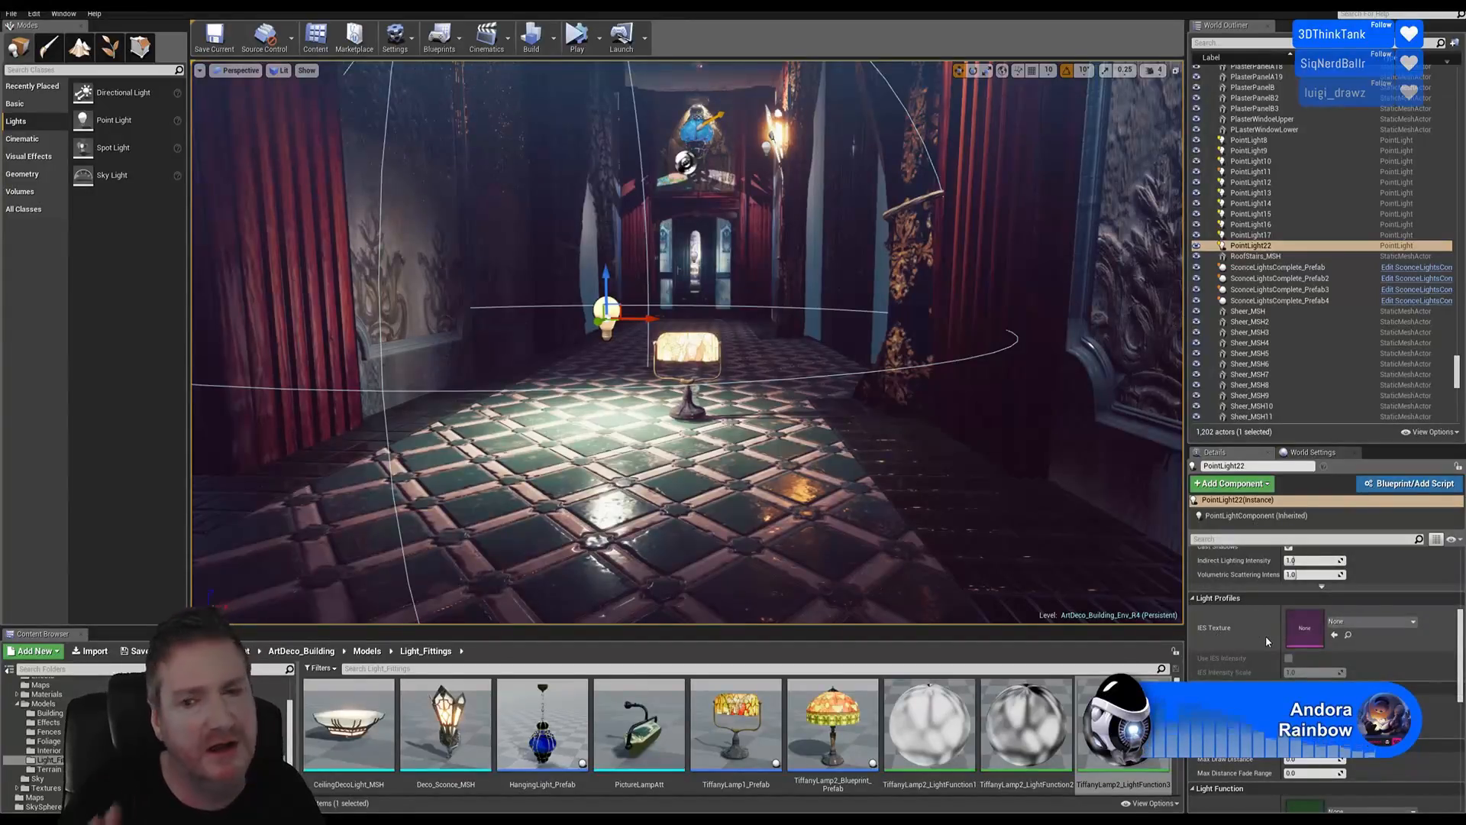
{"action": "scroll", "coordinate": [1266, 635], "scroll_direction": "down", "scroll_amount": 2}
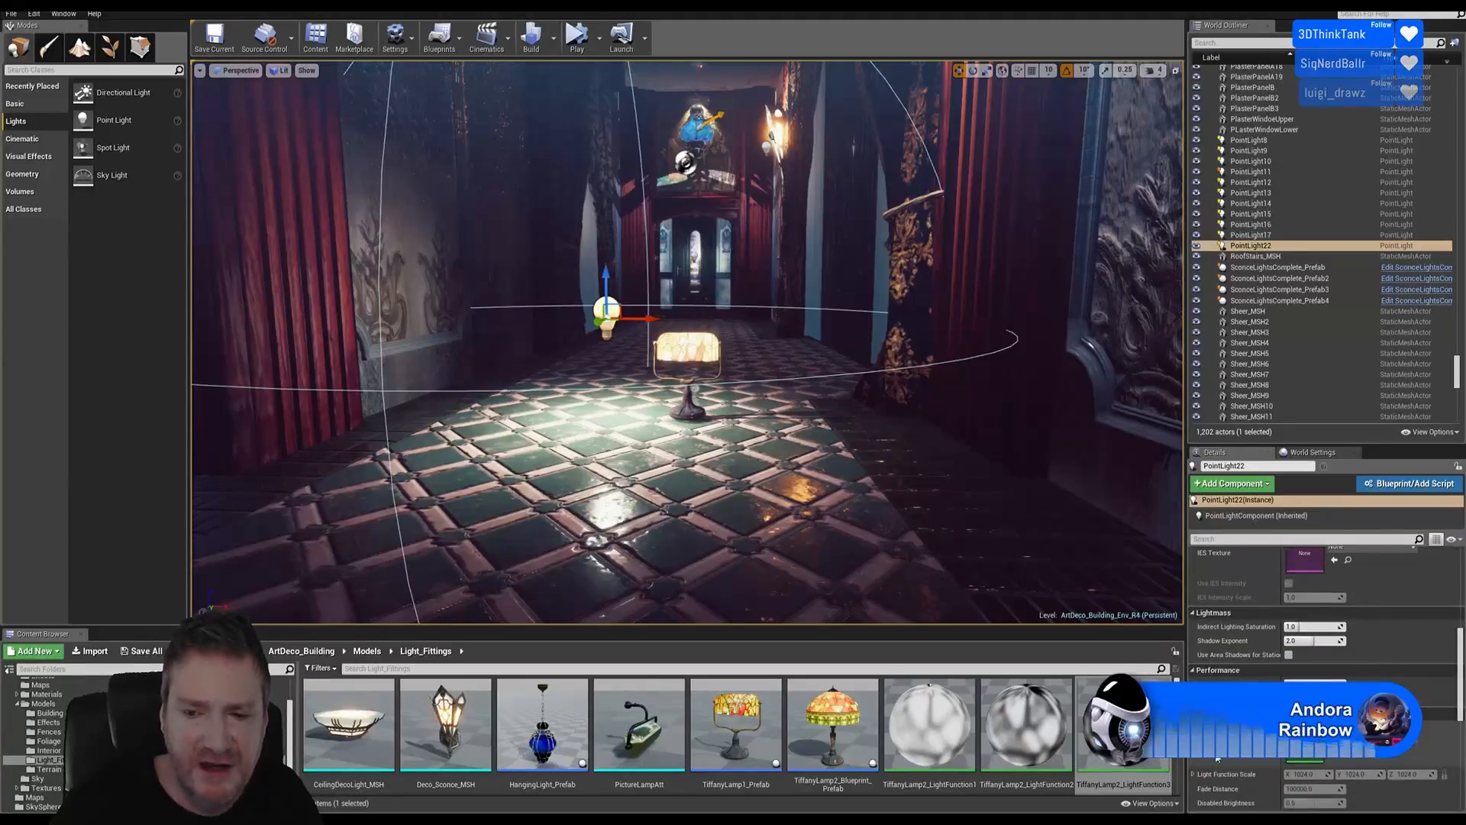
{"action": "left_click", "coordinate": [922, 736]}
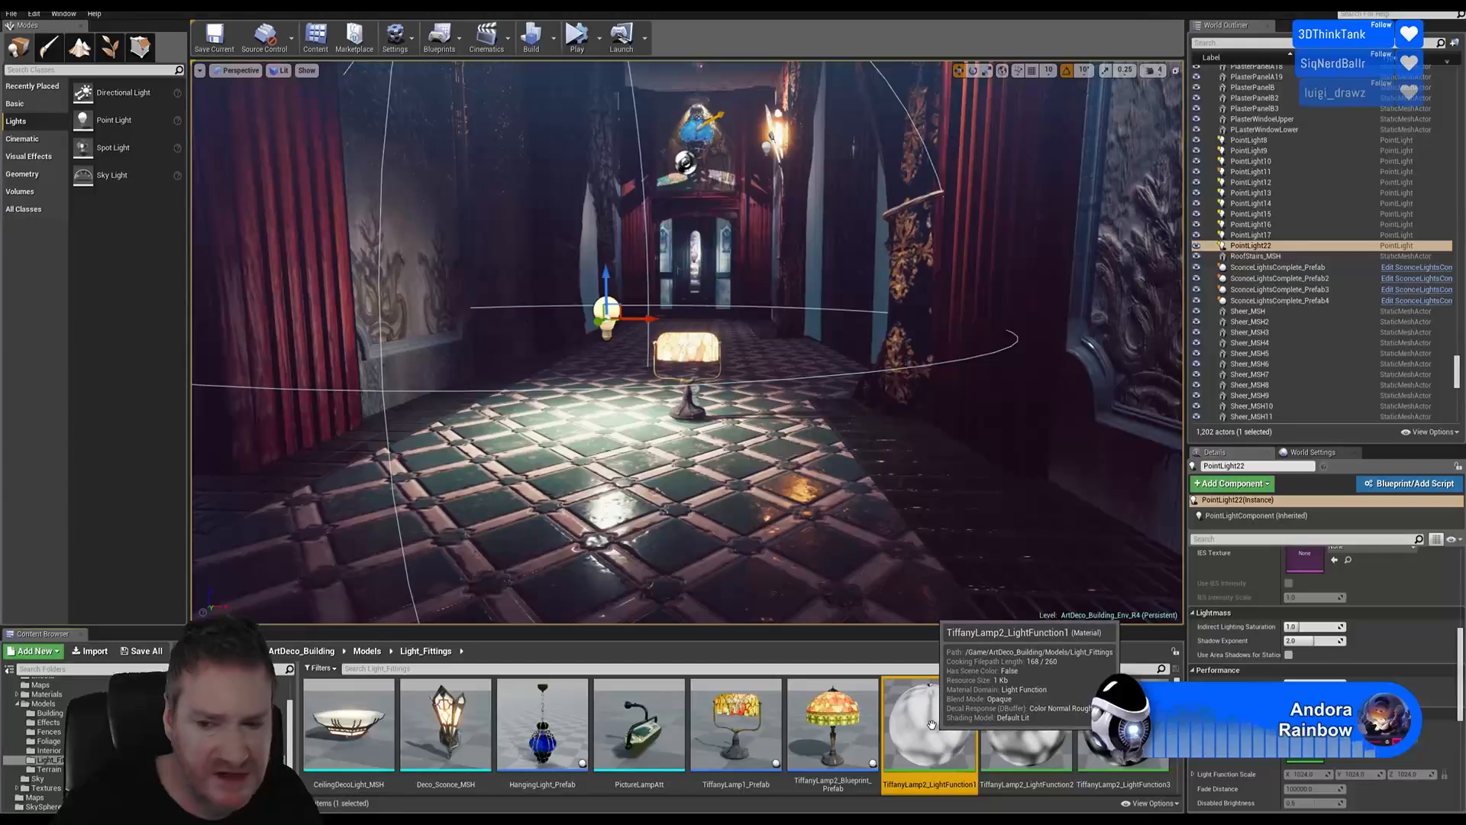
{"action": "left_click_drag", "start_coordinate": [922, 735], "coordinate": [1336, 764]}
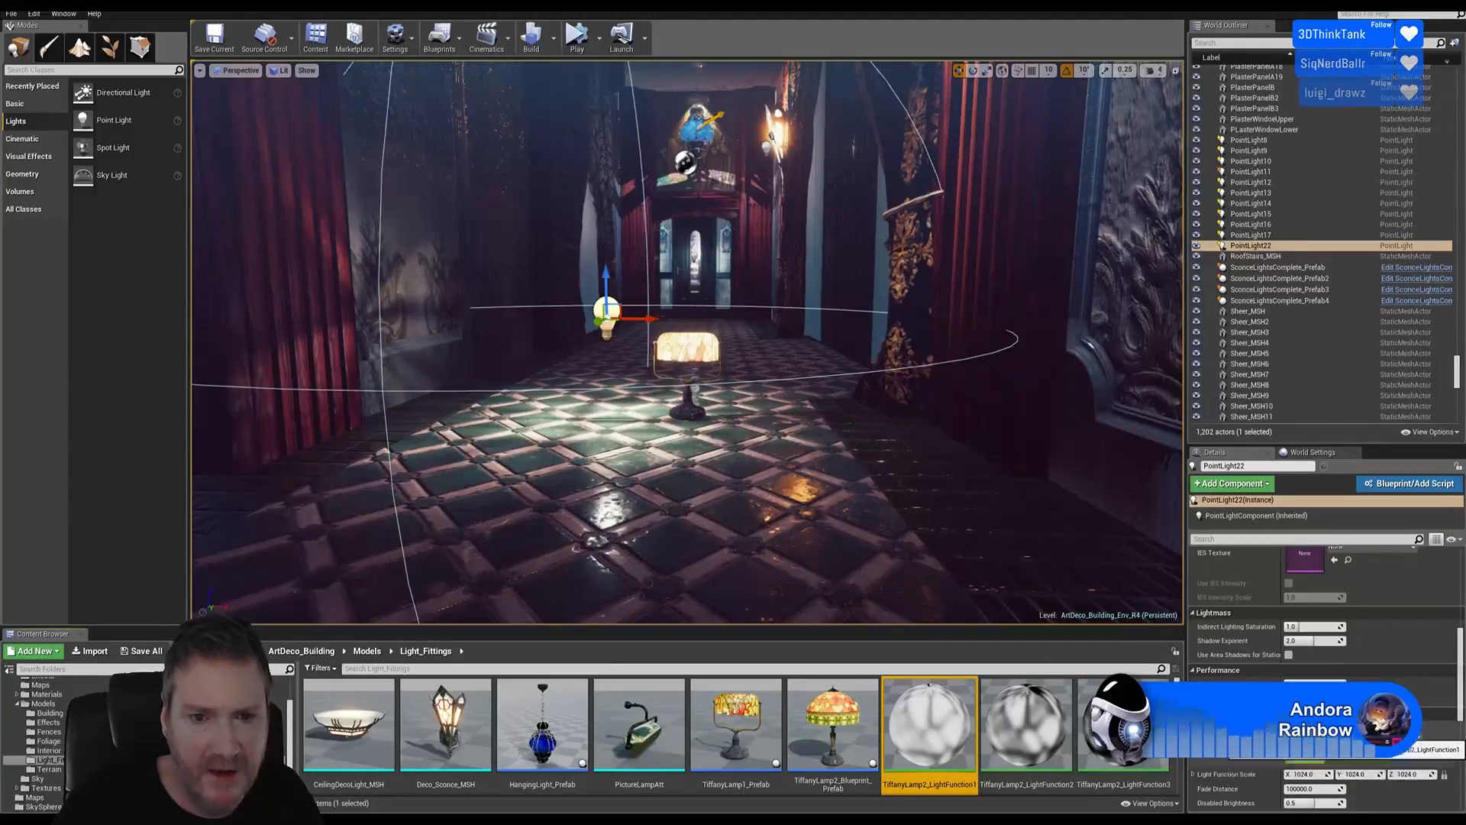
Change the point light's color to pure red
{"action": "scroll", "coordinate": [1373, 657], "scroll_direction": "up", "scroll_amount": 10}
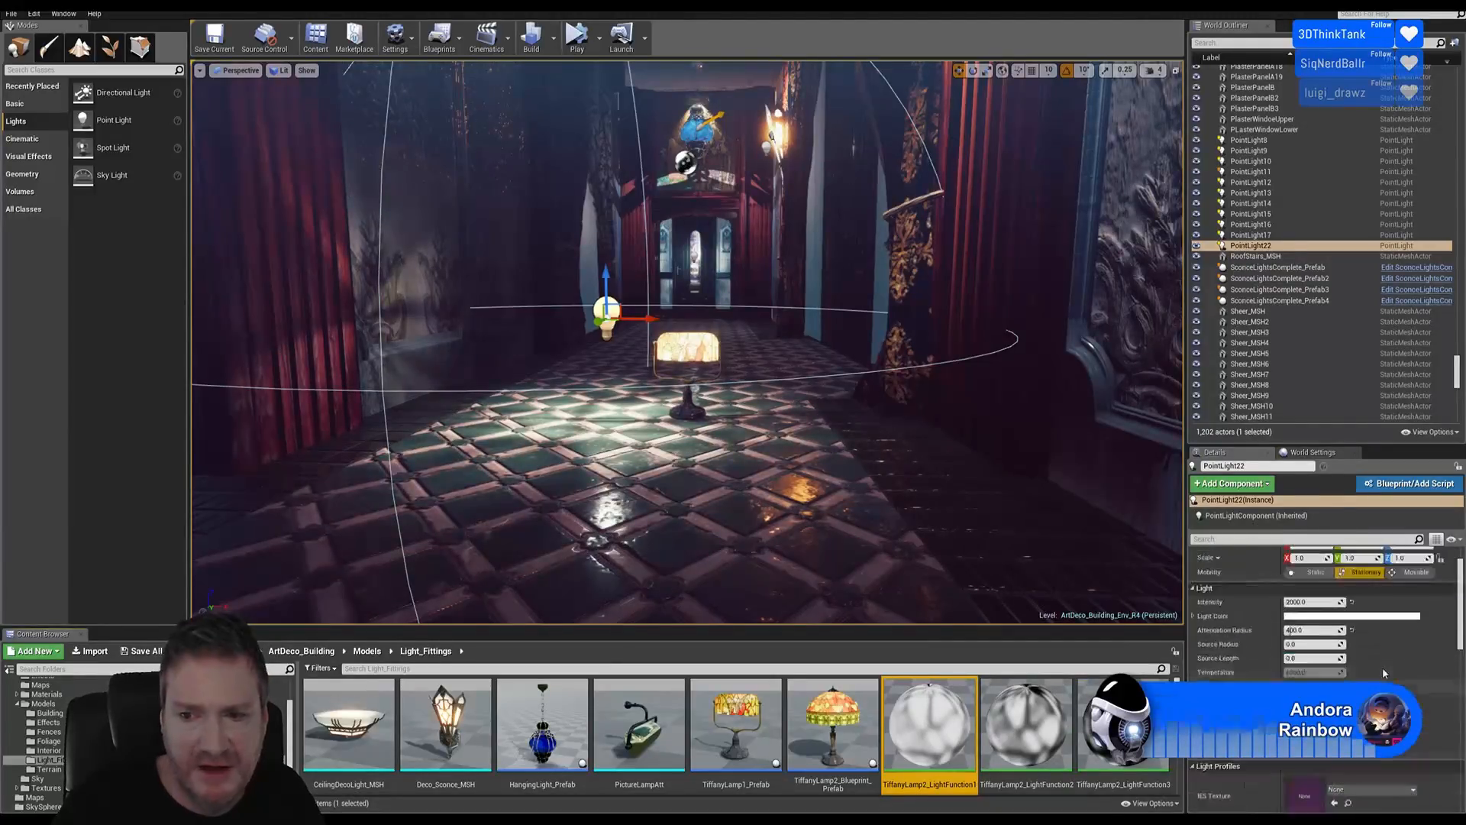
{"action": "left_click", "coordinate": [1352, 654]}
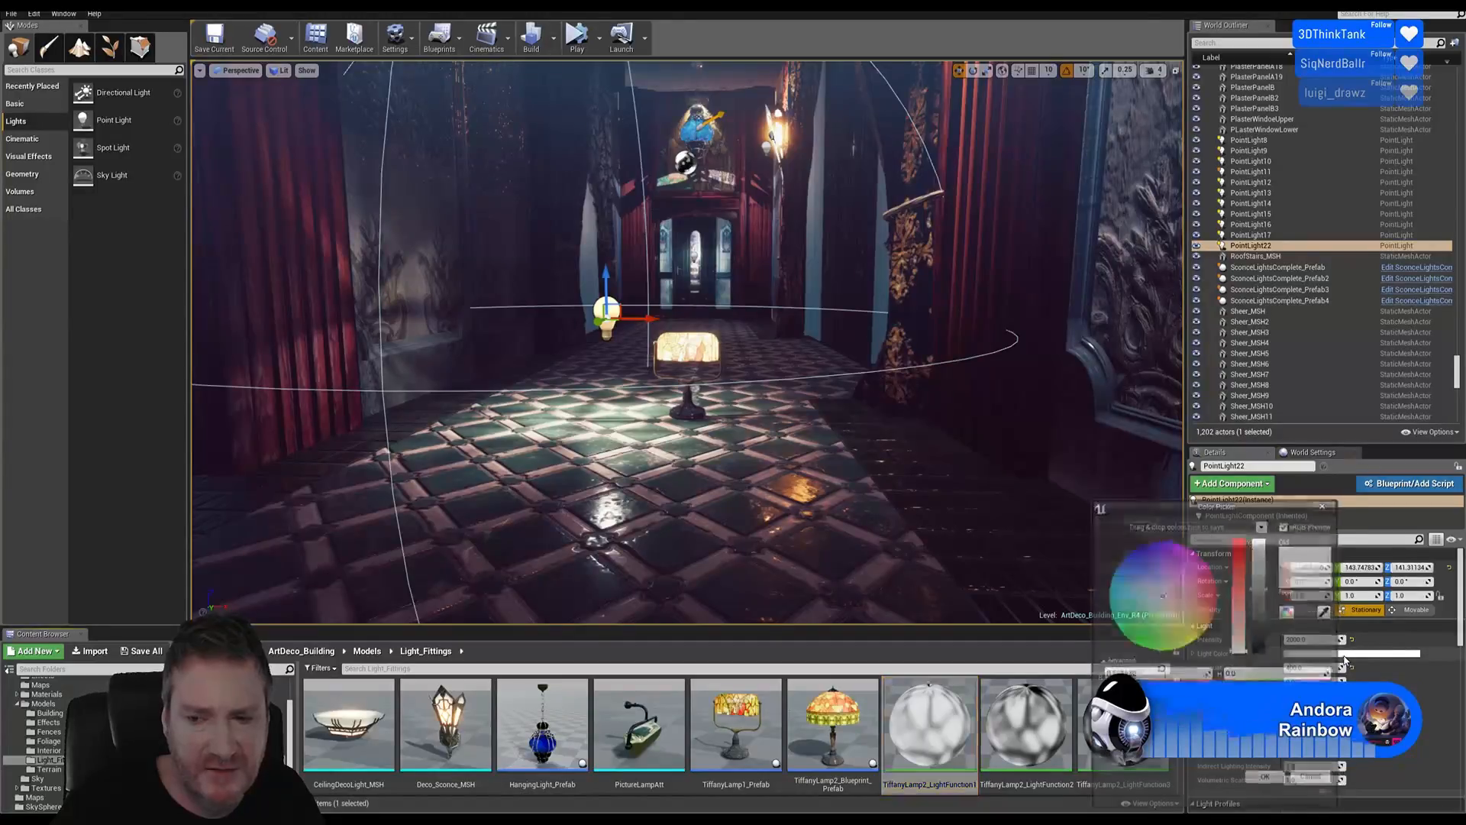
{"action": "mouse_move", "coordinate": [1174, 677]}
{"action": "left_mouse_down"}
{"action": "mouse_move", "coordinate": [1144, 677]}
{"action": "mouse_move", "coordinate": [1184, 676]}
{"action": "left_mouse_up"}
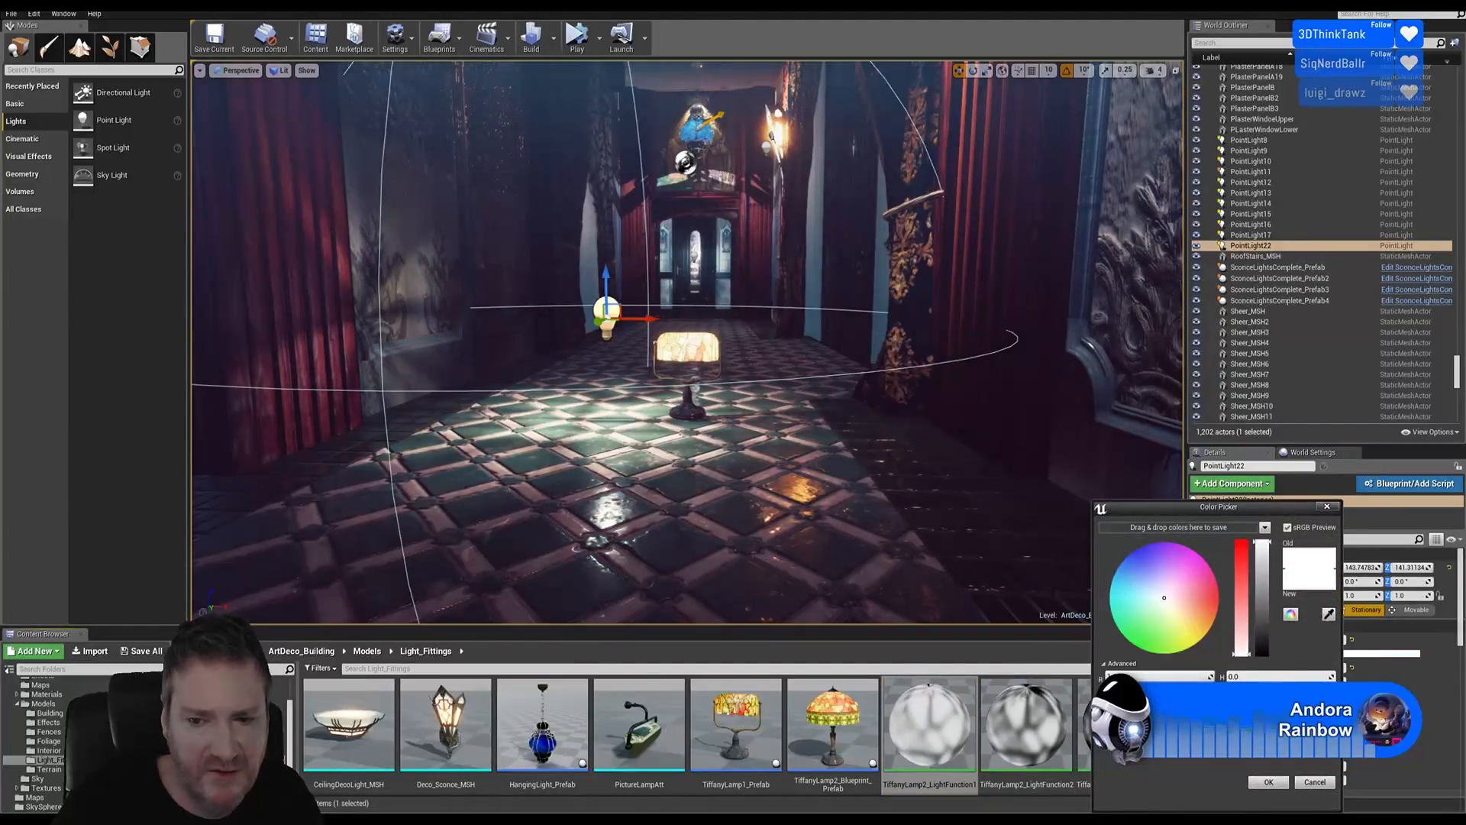
{"action": "mouse_move", "coordinate": [1177, 575]}
{"action": "left_mouse_down"}
{"action": "mouse_move", "coordinate": [1192, 549]}
{"action": "mouse_move", "coordinate": [1219, 598]}
{"action": "left_mouse_up"}
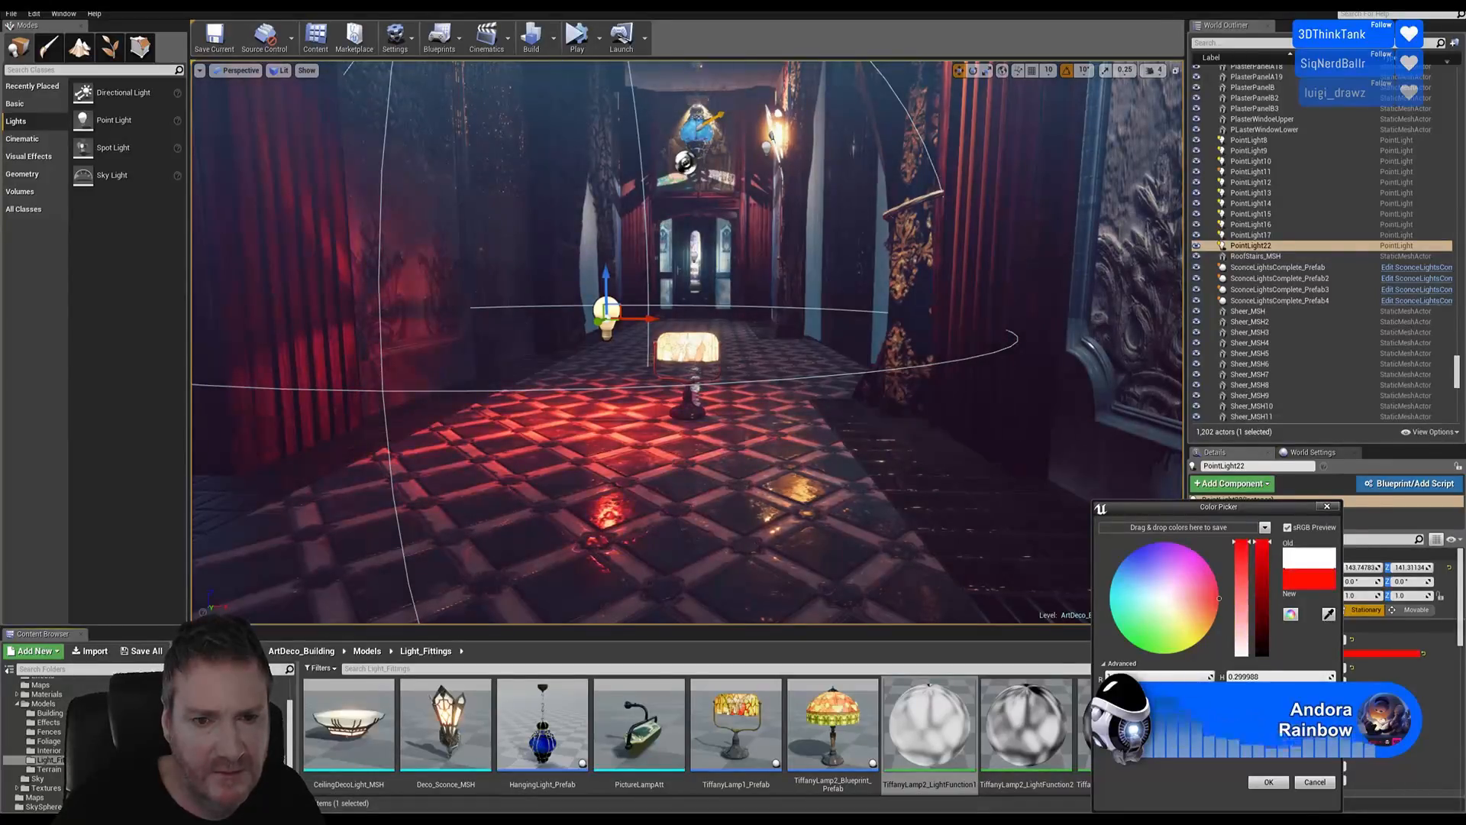
Raise the red point light to a height of about 240, shift it sideways toward the lamp, and close the color picker
{"action": "right_click_drag", "start_coordinate": [688, 343], "coordinate": [653, 456]}
{"action": "key", "text": "w"}
{"action": "key", "text": "s"}
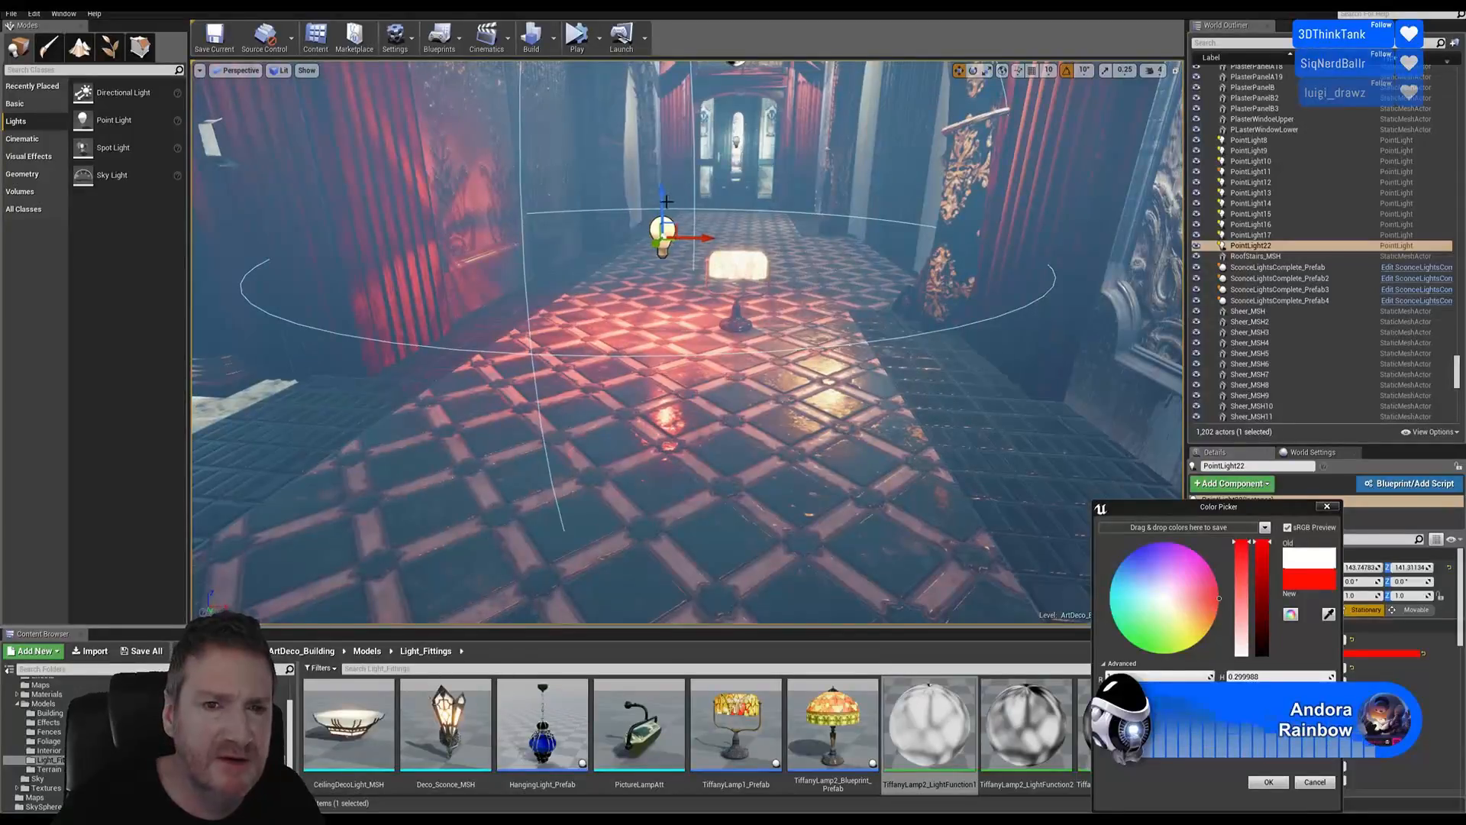
{"action": "left_click_drag", "start_coordinate": [663, 204], "coordinate": [669, 111]}
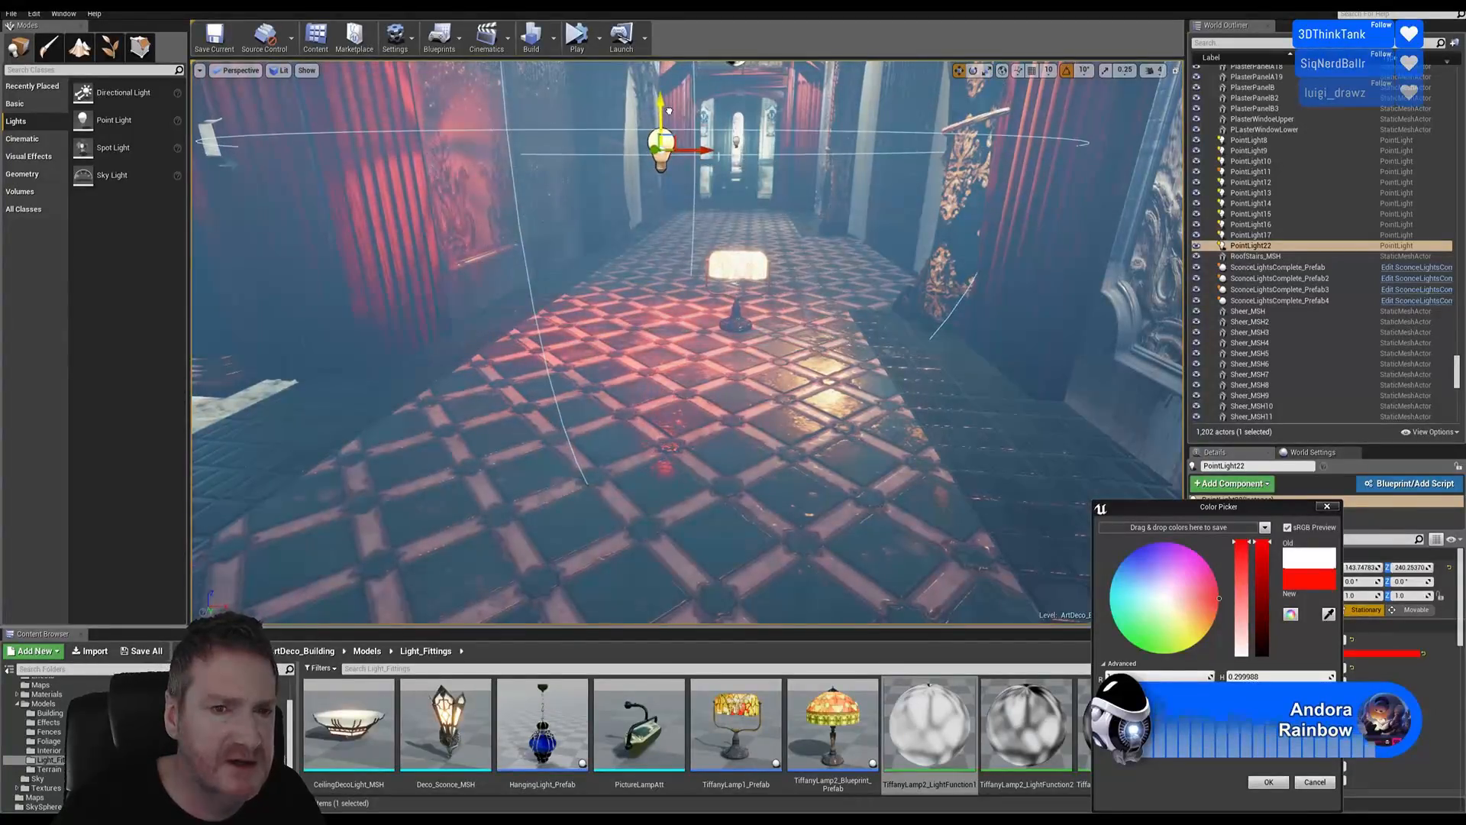
{"action": "key", "text": "e"}
{"action": "mouse_move", "coordinate": [788, 355]}
{"action": "right_mouse_down"}
{"action": "mouse_move", "coordinate": [764, 381]}
{"action": "mouse_move", "coordinate": [758, 363]}
{"action": "mouse_move", "coordinate": [788, 354]}
{"action": "right_mouse_up"}
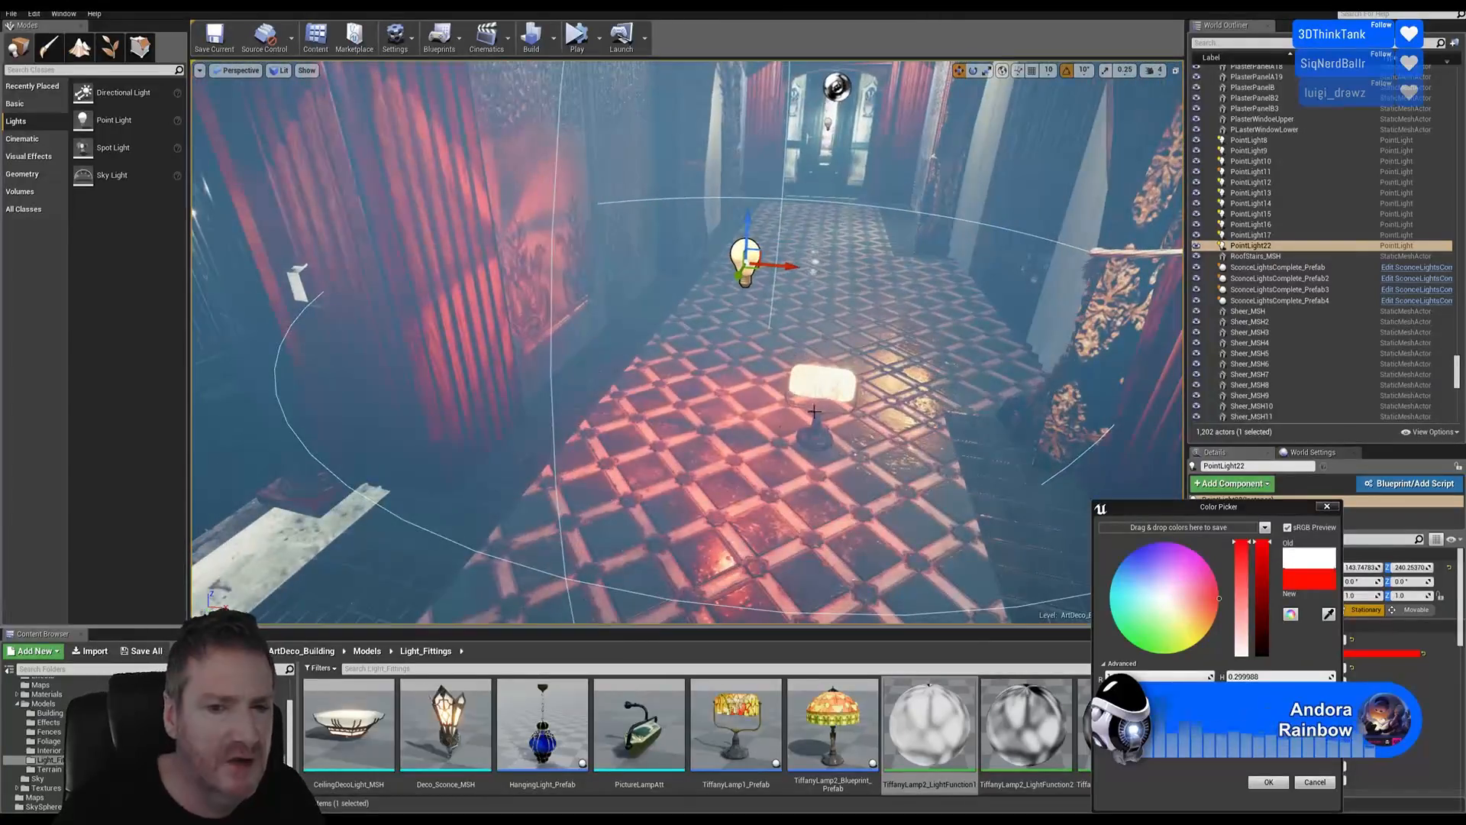
{"action": "left_click_drag", "start_coordinate": [787, 264], "coordinate": [846, 271]}
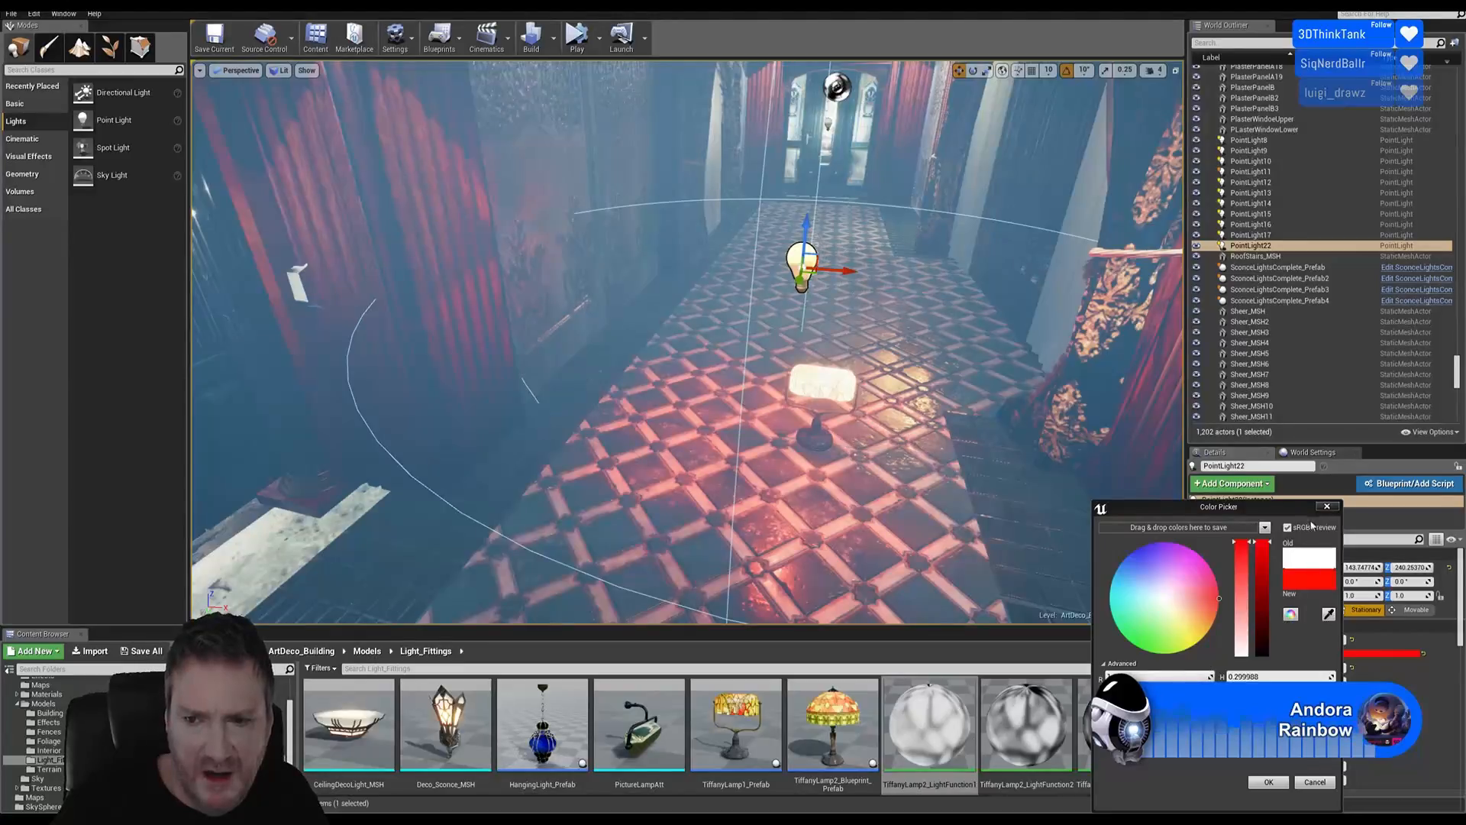
{"action": "left_click", "coordinate": [1335, 506]}
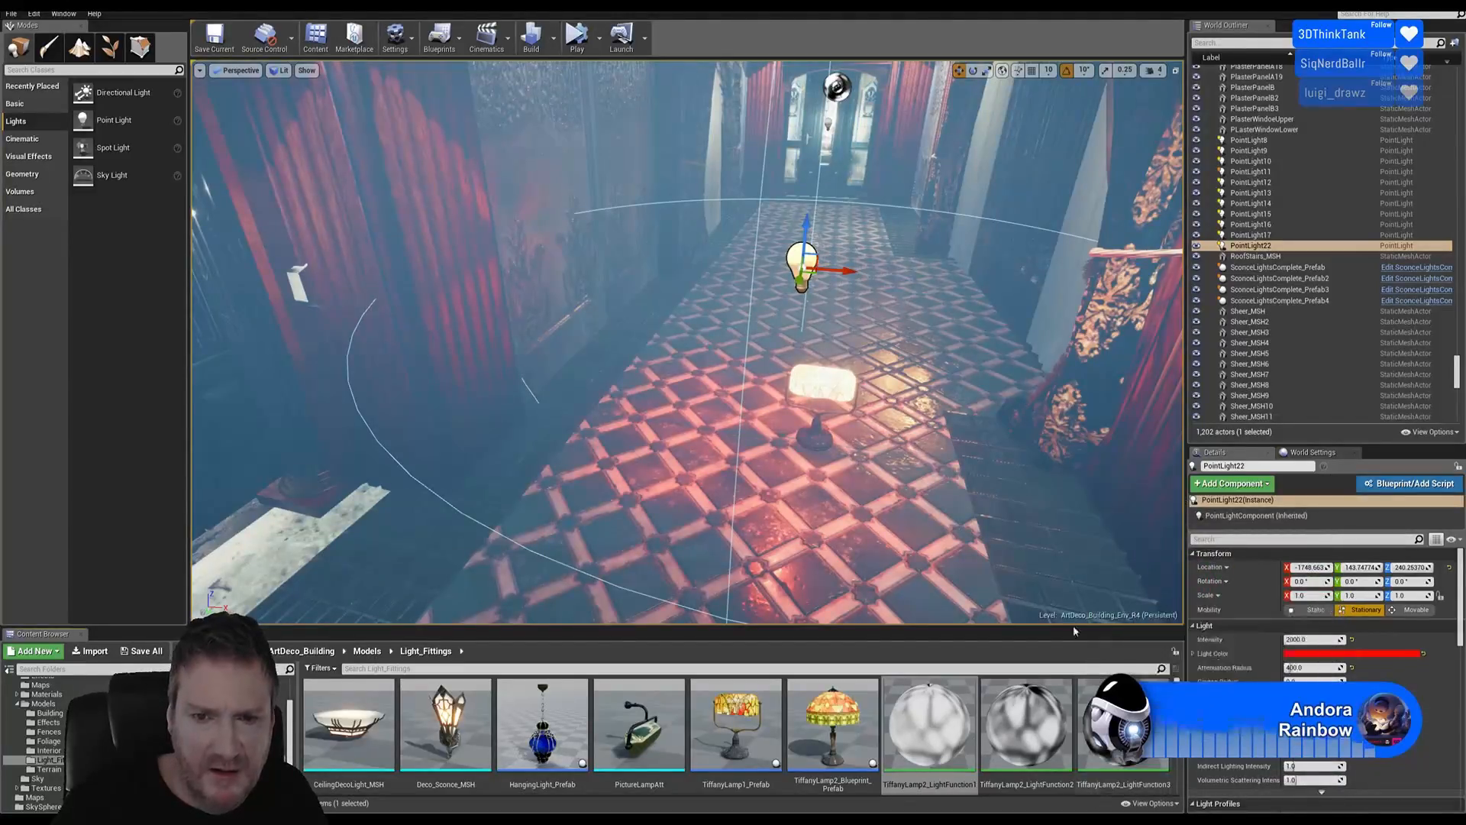
Duplicate the red point light in place and select the copy
{"action": "right_click", "coordinate": [793, 255]}
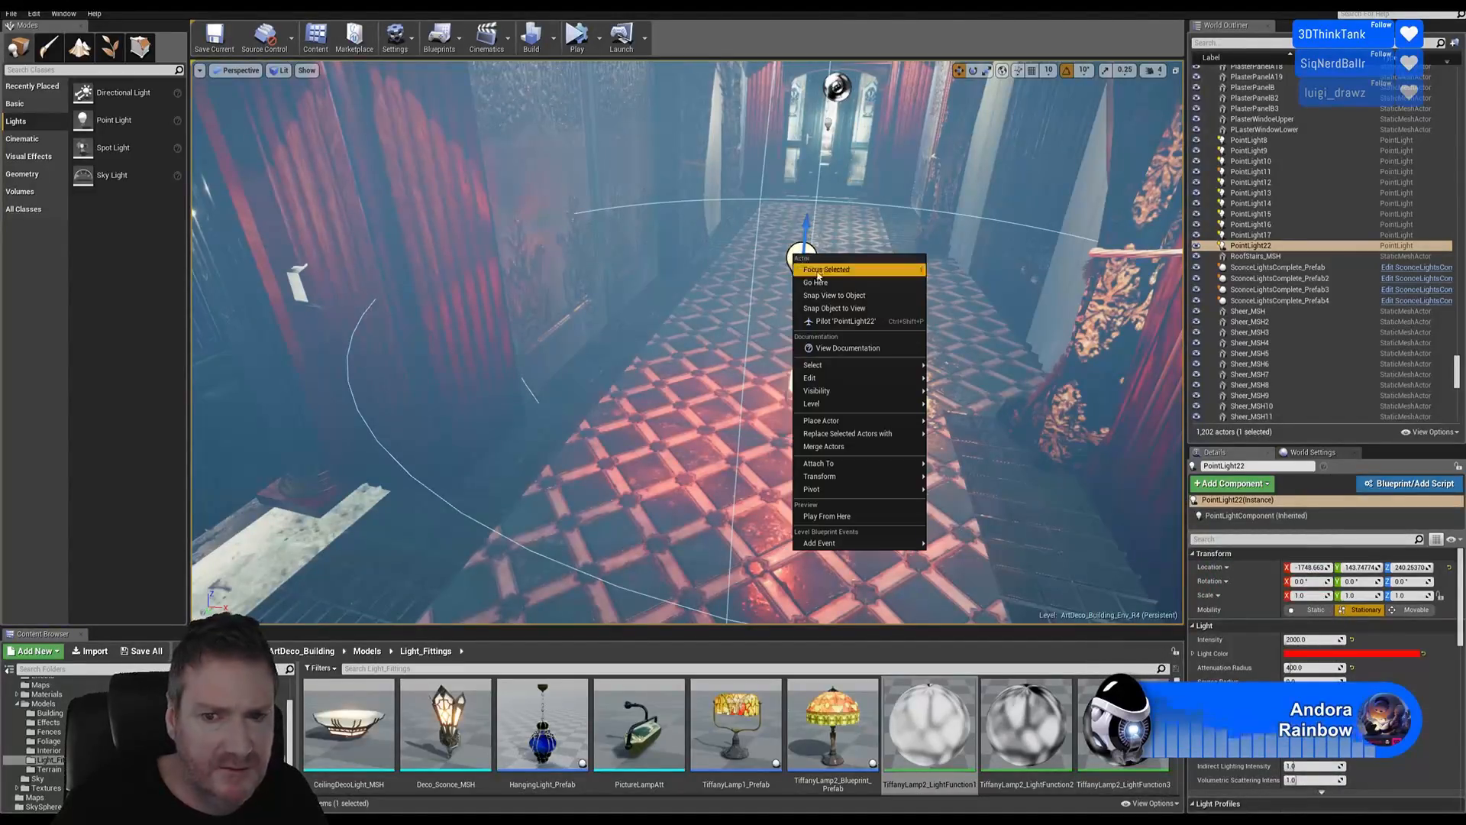
{"action": "mouse_move", "coordinate": [926, 377]}
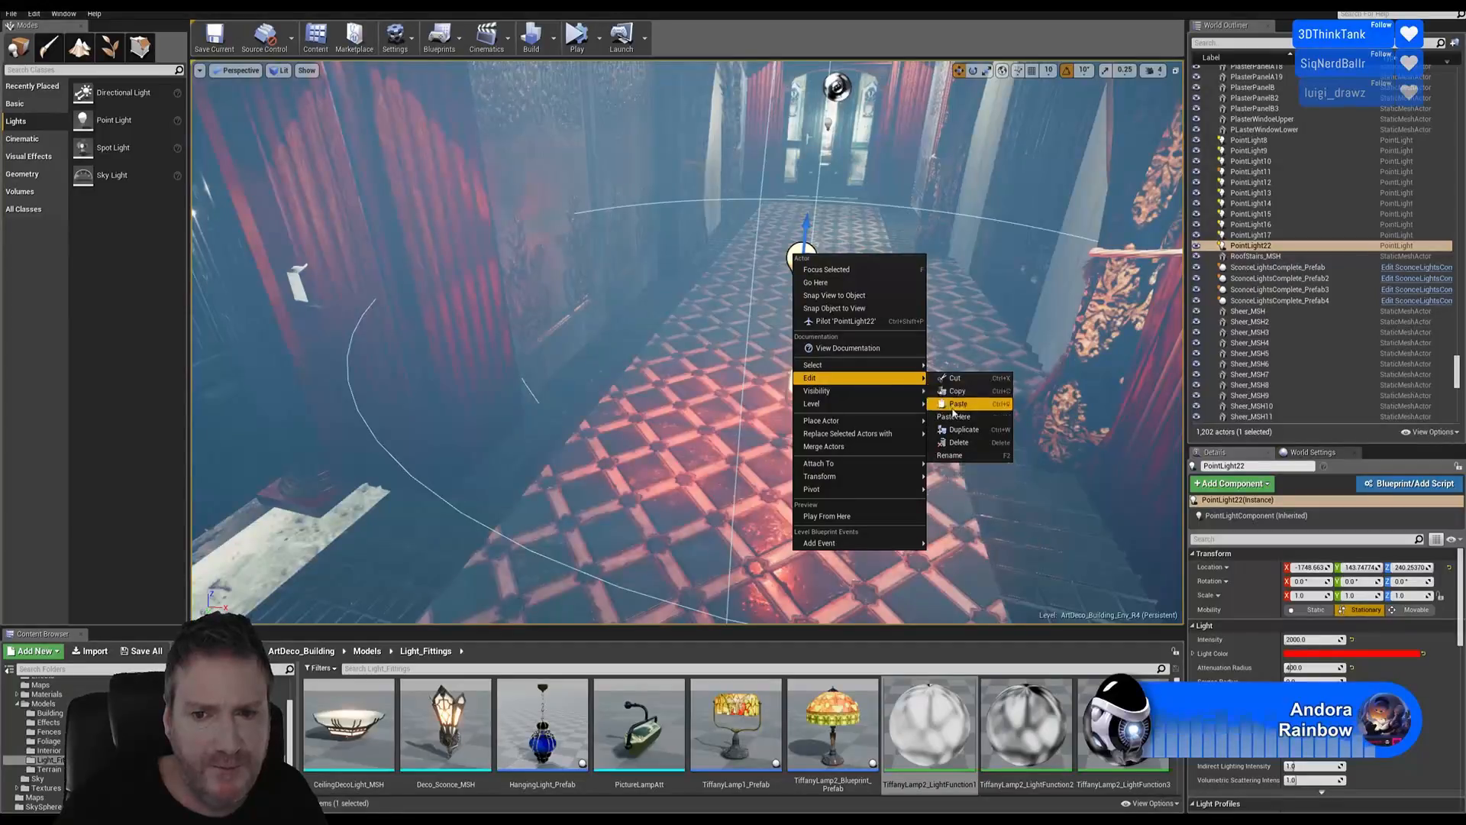
{"action": "left_click", "coordinate": [960, 429]}
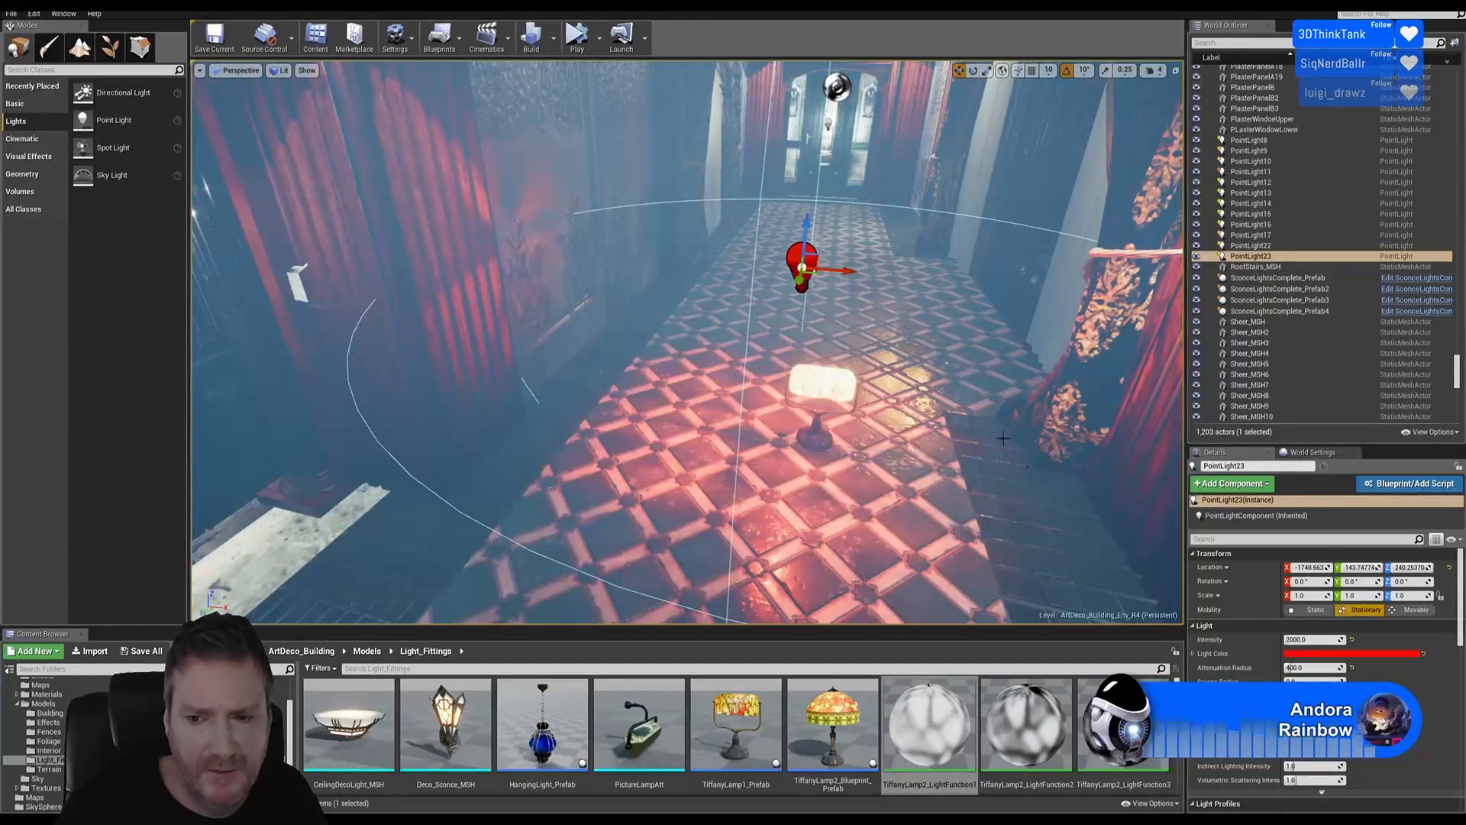
{"action": "right_click_drag", "start_coordinate": [869, 376], "coordinate": [910, 350]}
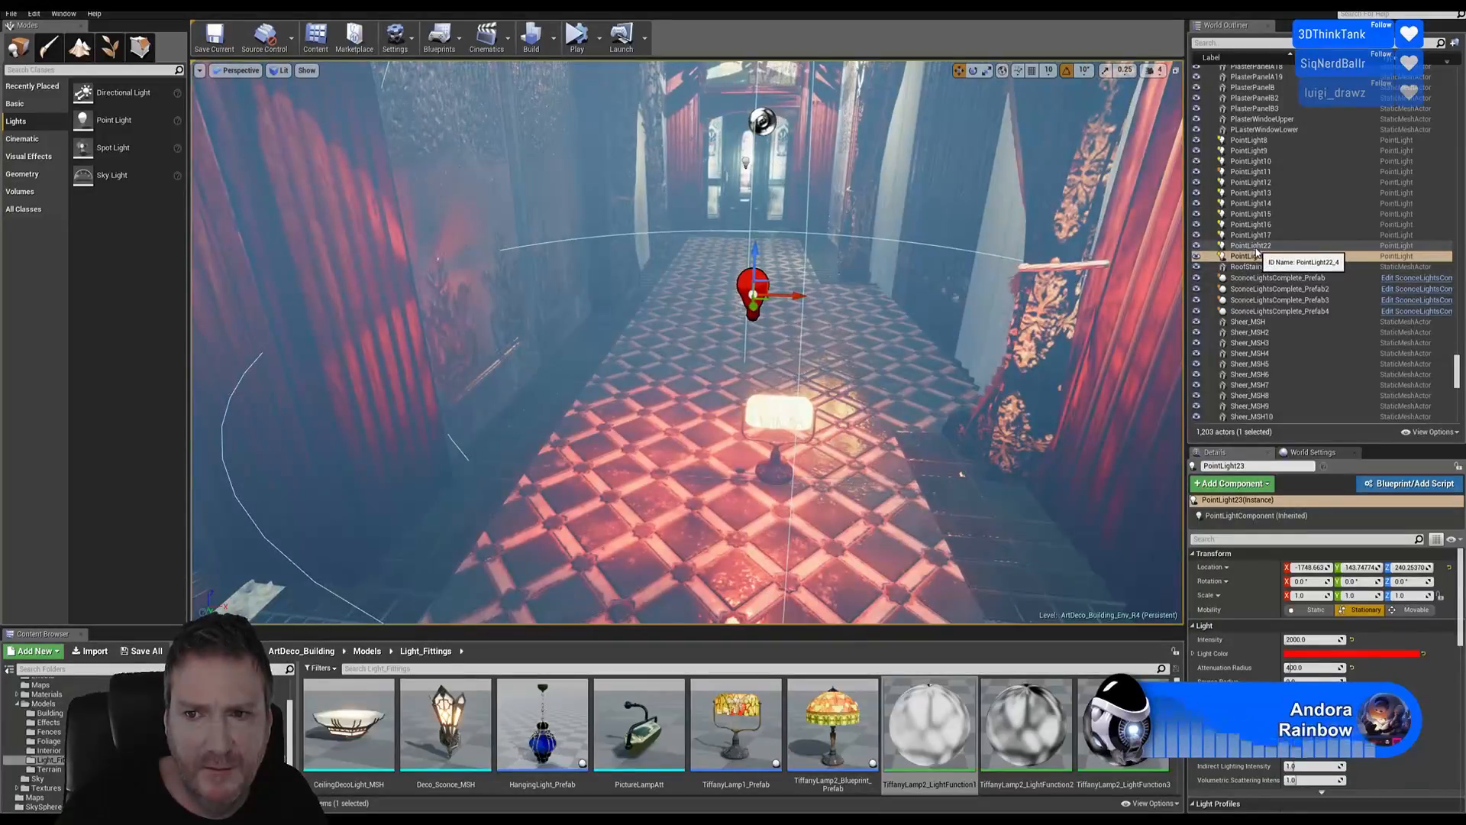
{"action": "left_click", "coordinate": [1252, 246]}
{"action": "left_click", "coordinate": [1253, 256]}
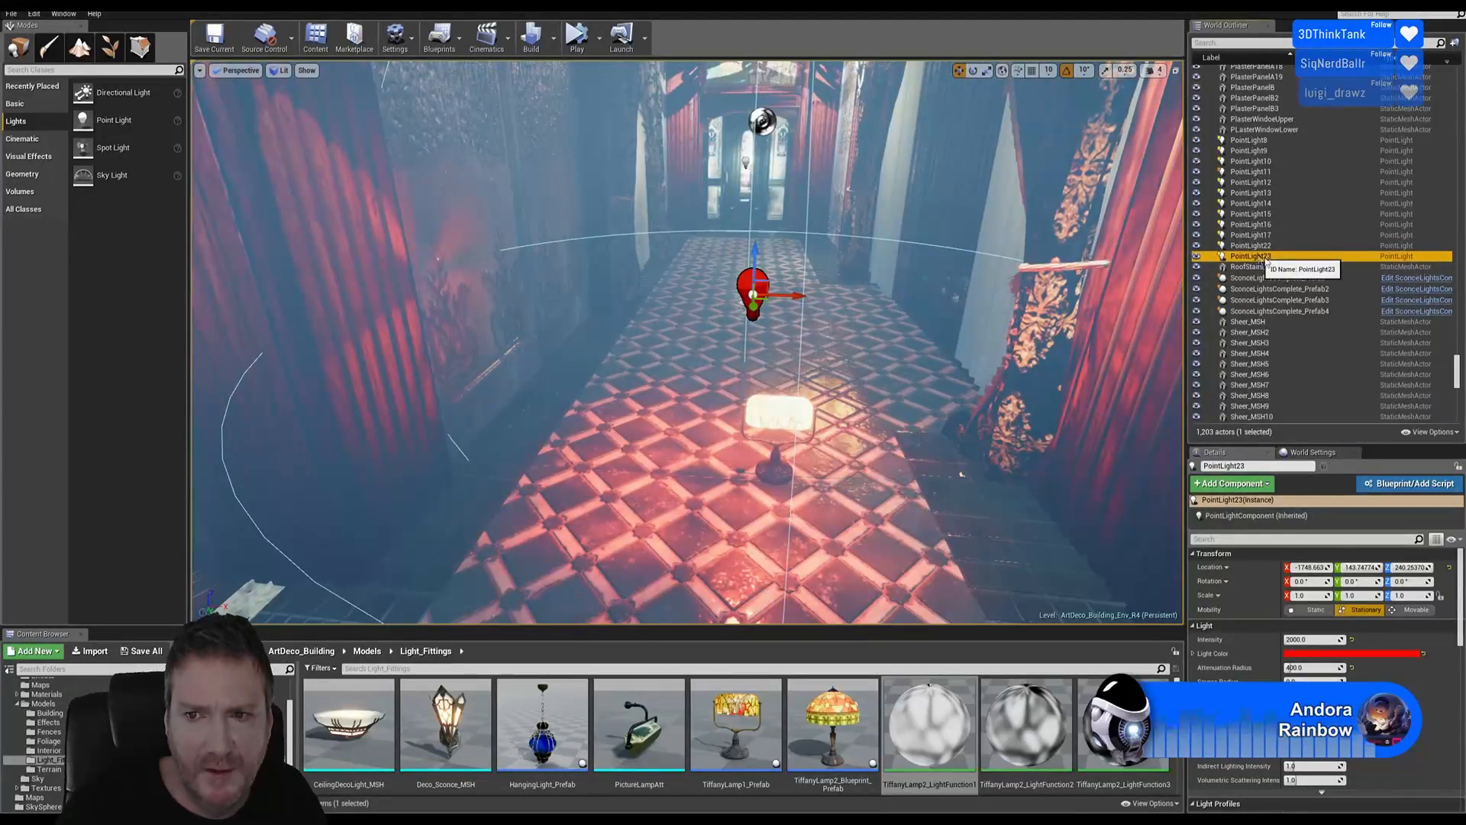
Assign TiffanyLamp2_LightFunction2 as the duplicated point light's light function and change its color to pure green
{"action": "scroll", "coordinate": [1325, 611], "scroll_direction": "down", "scroll_amount": 10}
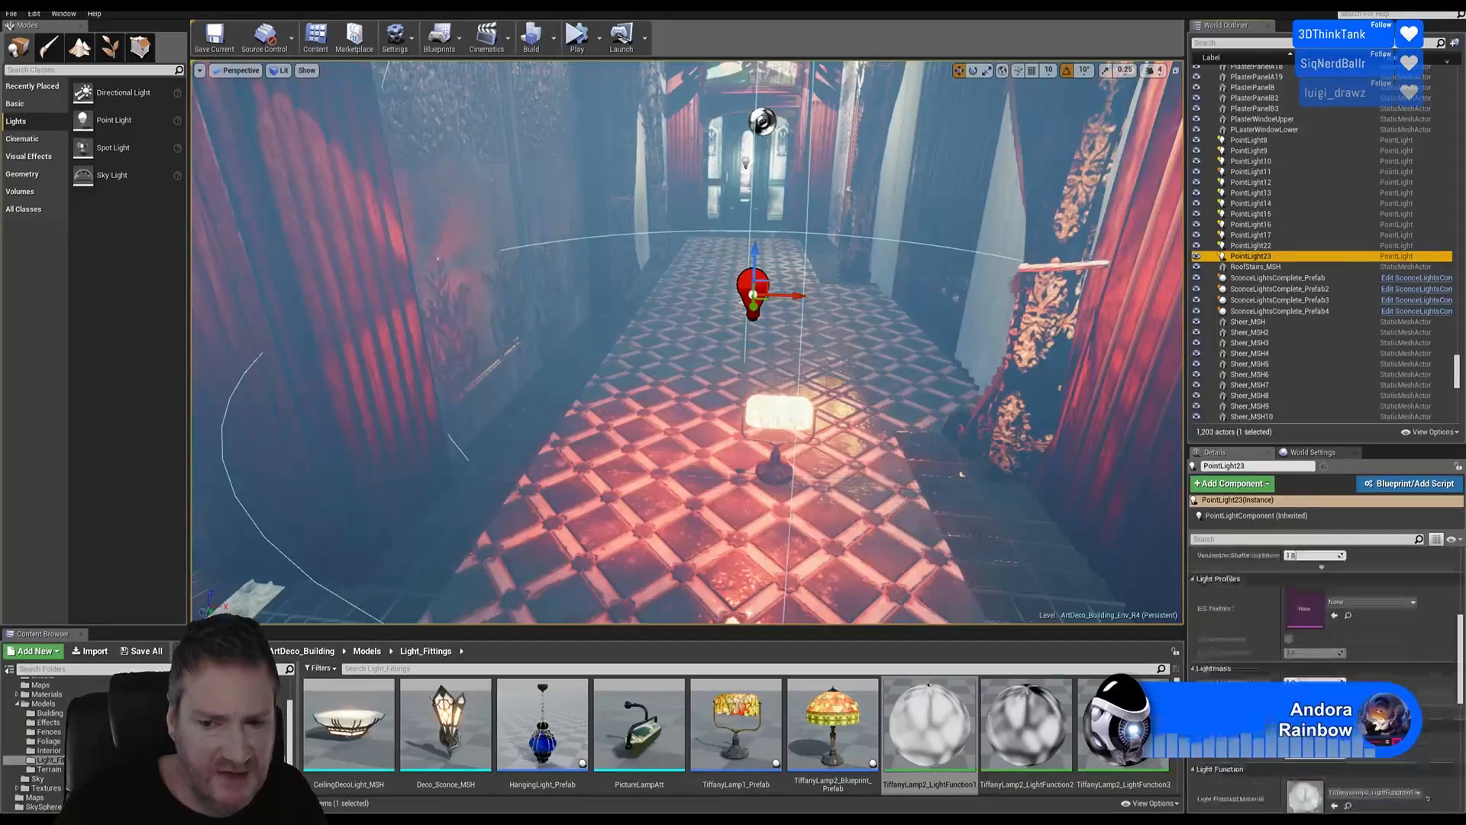
{"action": "left_click", "coordinate": [1025, 733]}
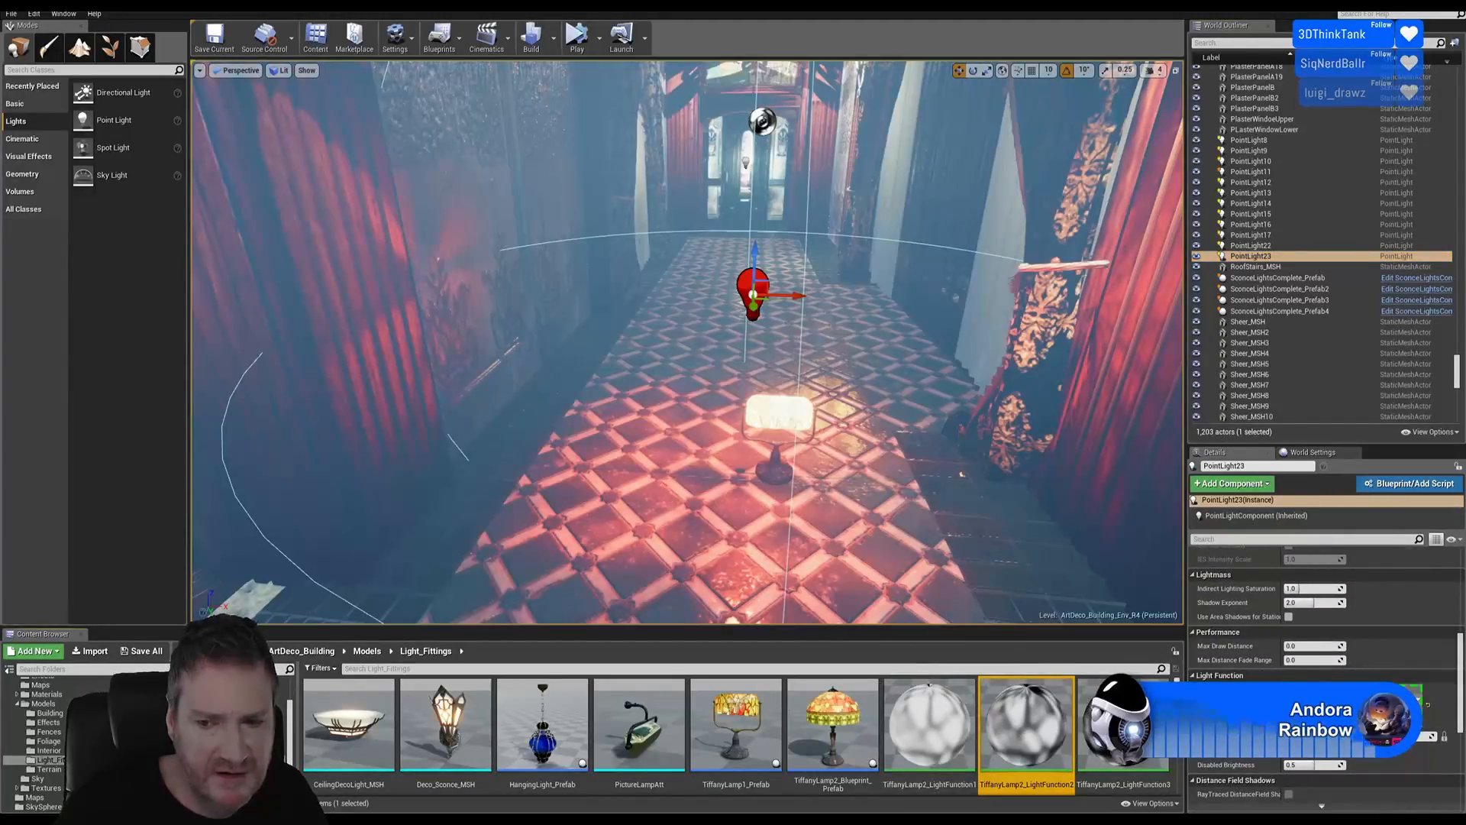
{"action": "scroll", "coordinate": [1346, 669], "scroll_direction": "up", "scroll_amount": 10}
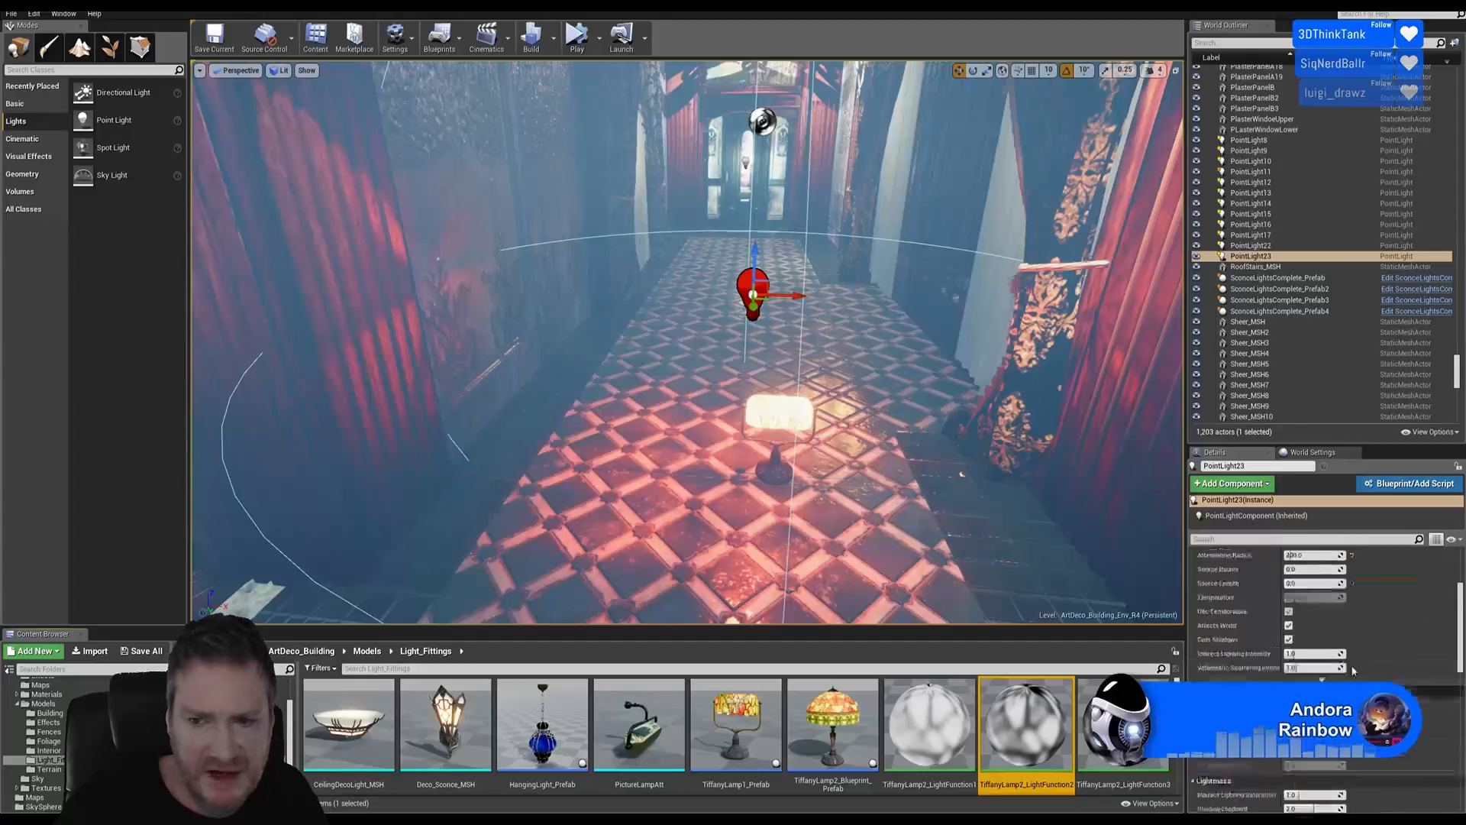
{"action": "left_click", "coordinate": [1344, 636]}
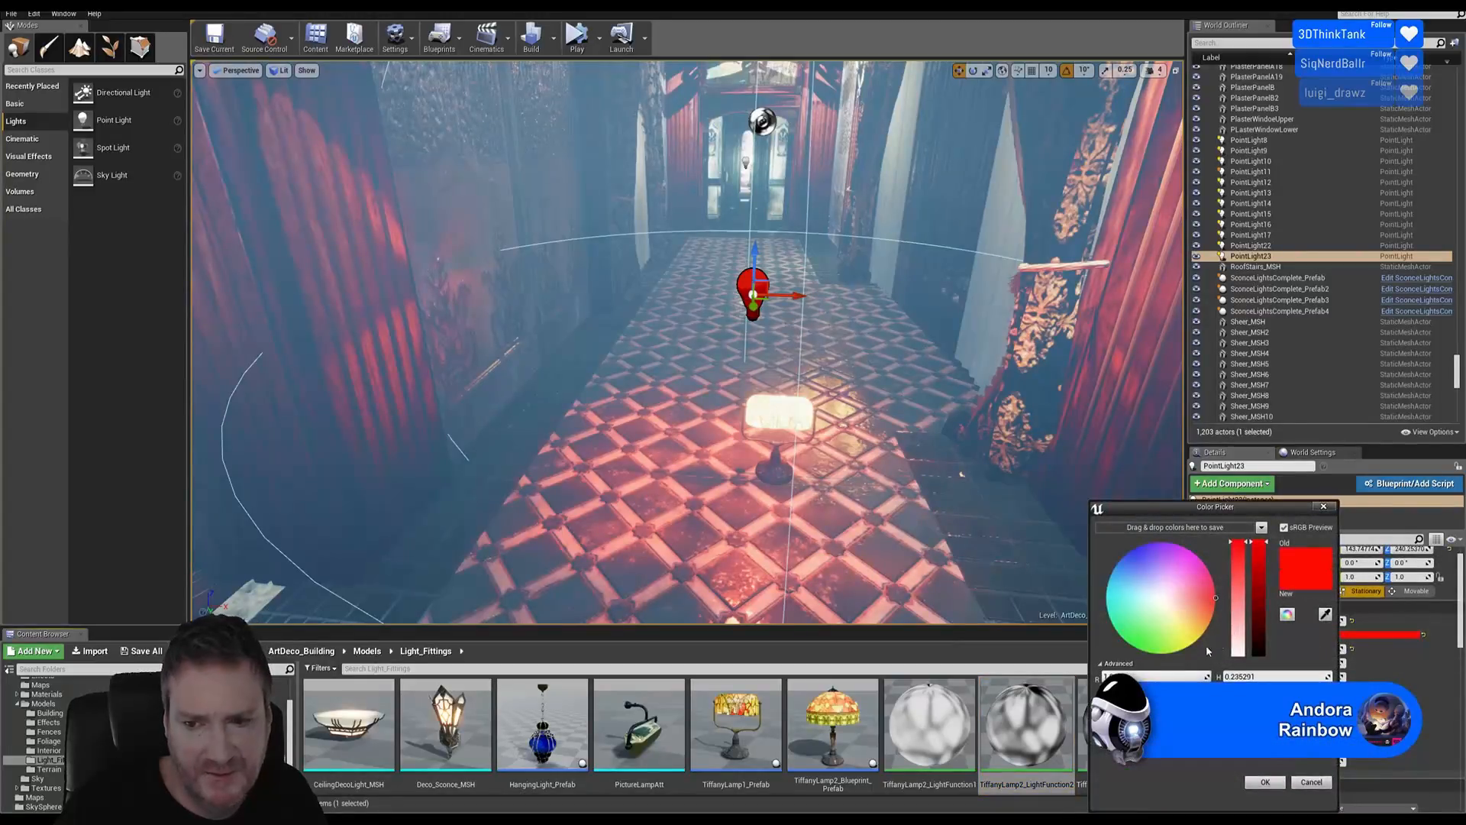
{"action": "left_click_drag", "start_coordinate": [1180, 678], "coordinate": [1208, 693]}
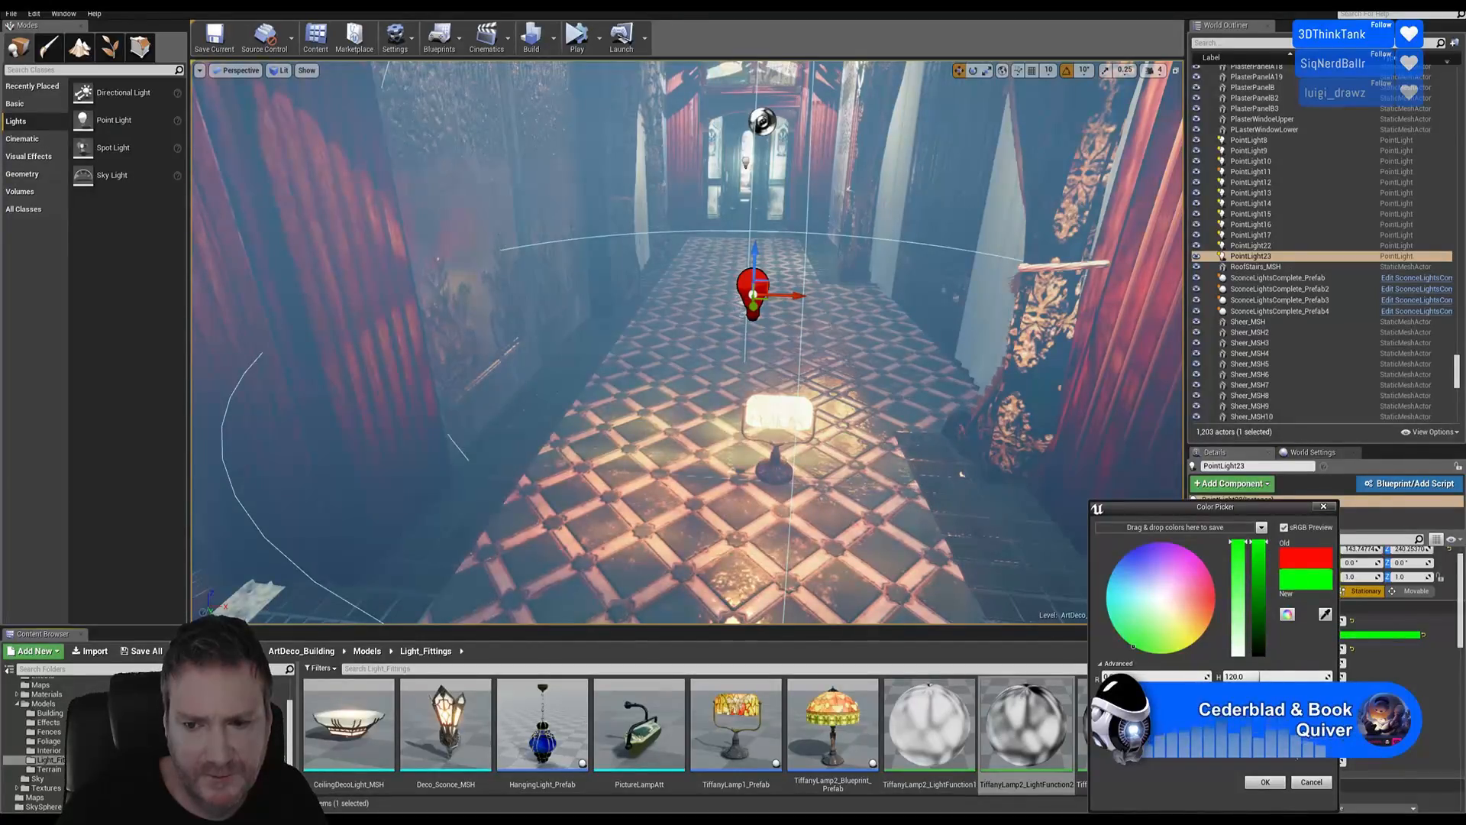
{"action": "left_click", "coordinate": [1281, 782]}
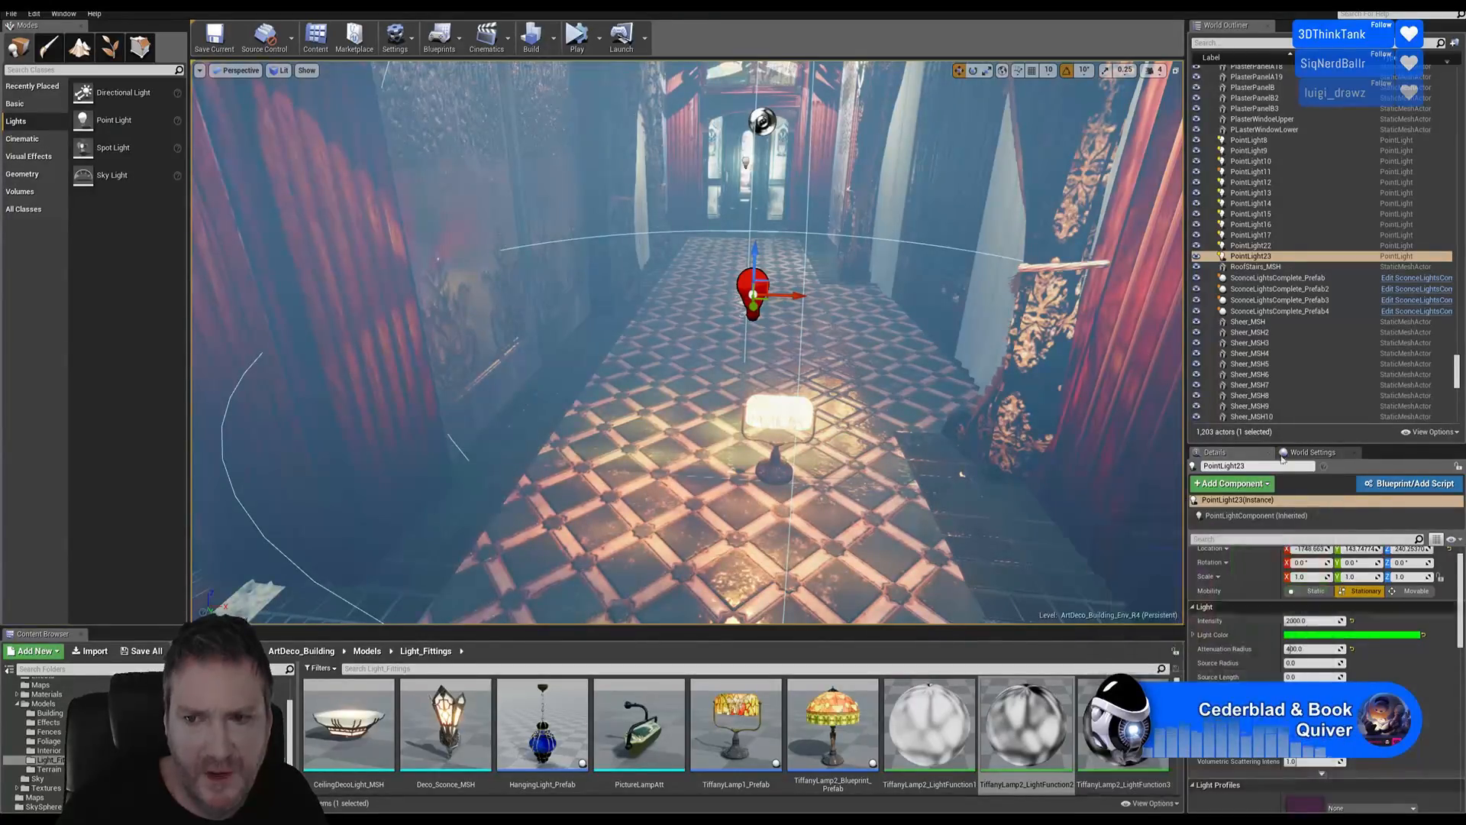
Select the red point light, PointLight22, check its color, and duplicate it in place
{"action": "left_click", "coordinate": [1253, 245]}
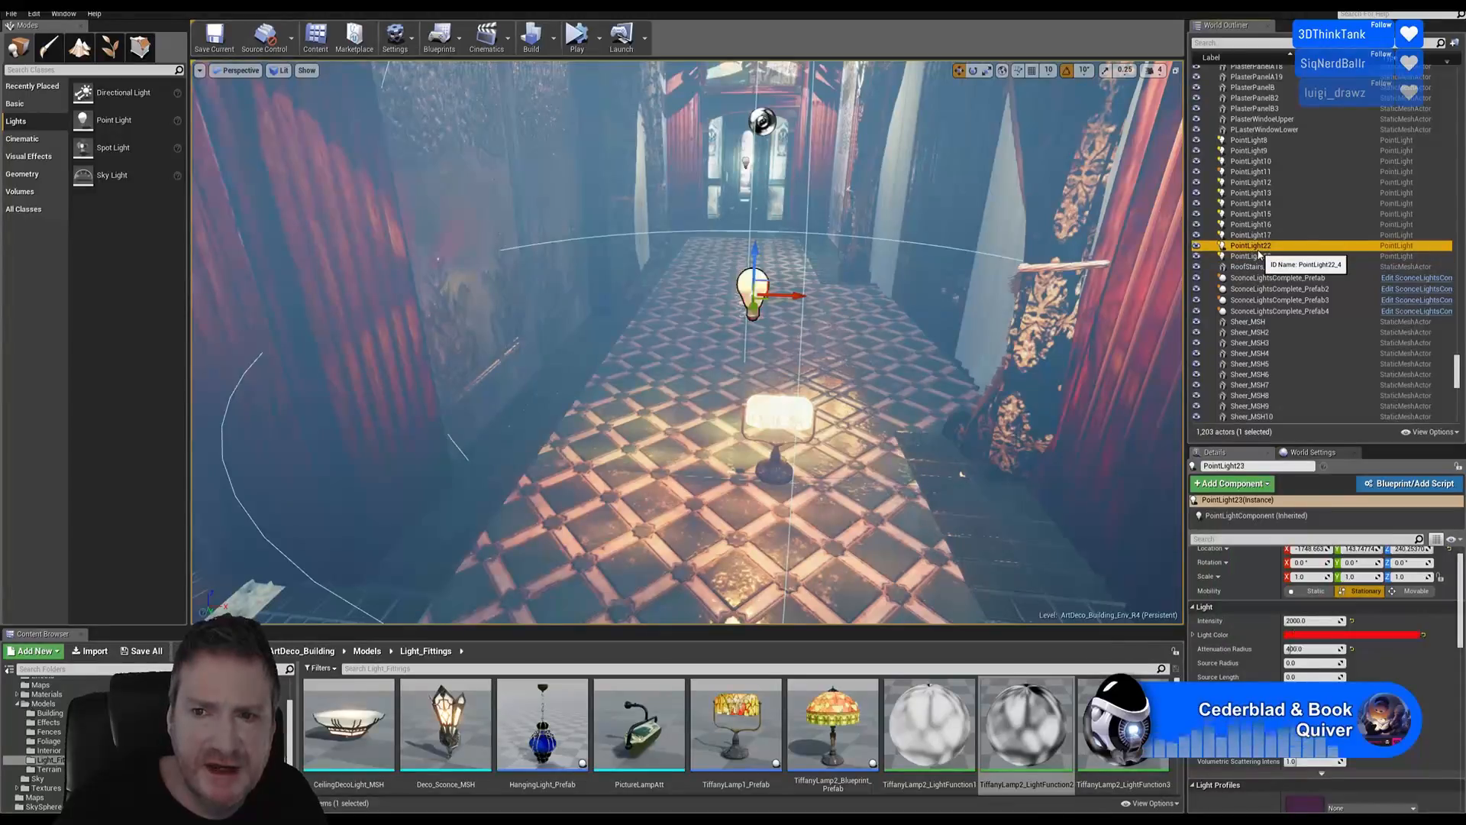
{"action": "left_click", "coordinate": [1346, 635]}
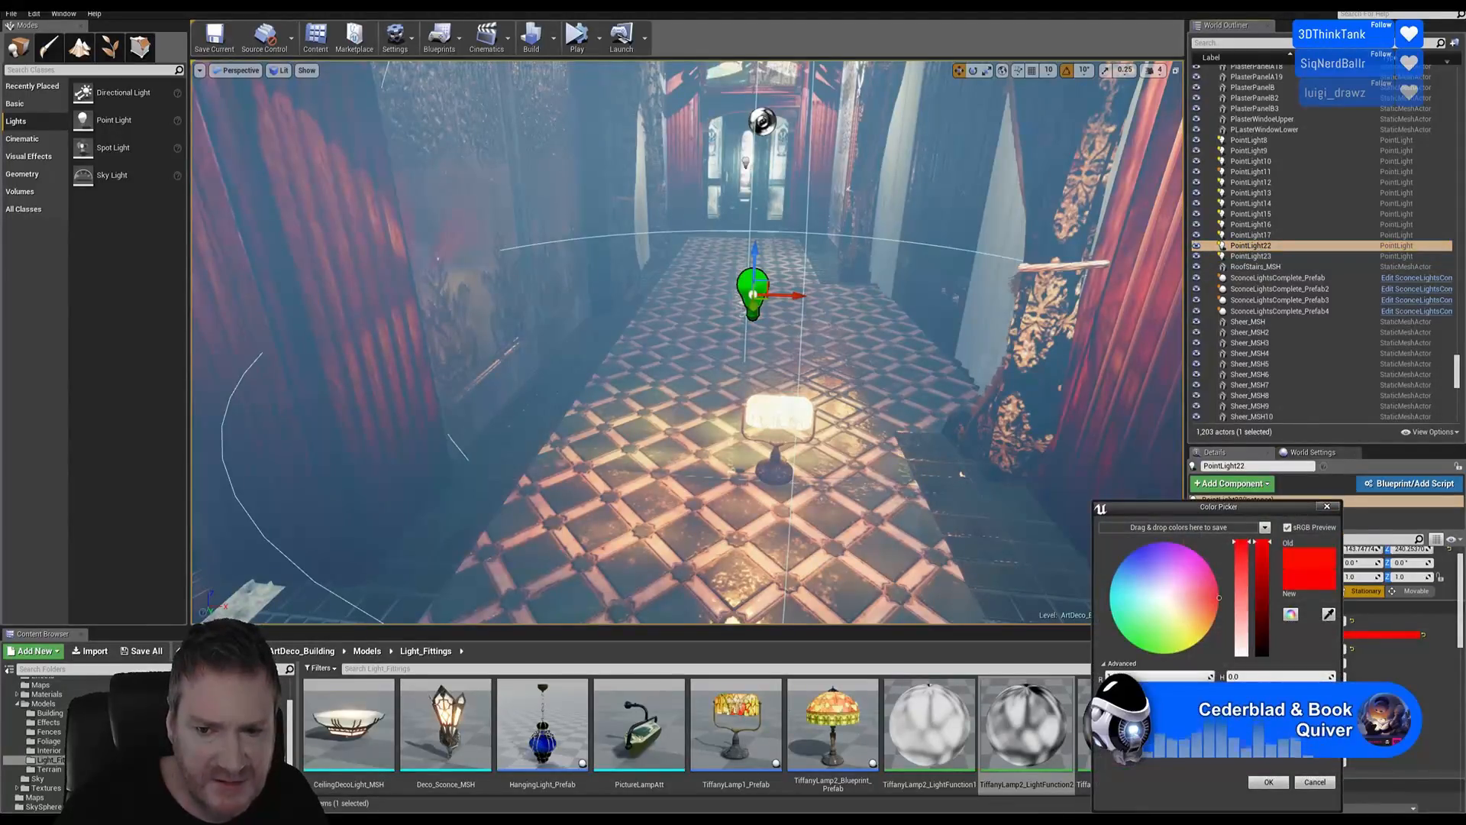
{"action": "left_click", "coordinate": [1268, 782]}
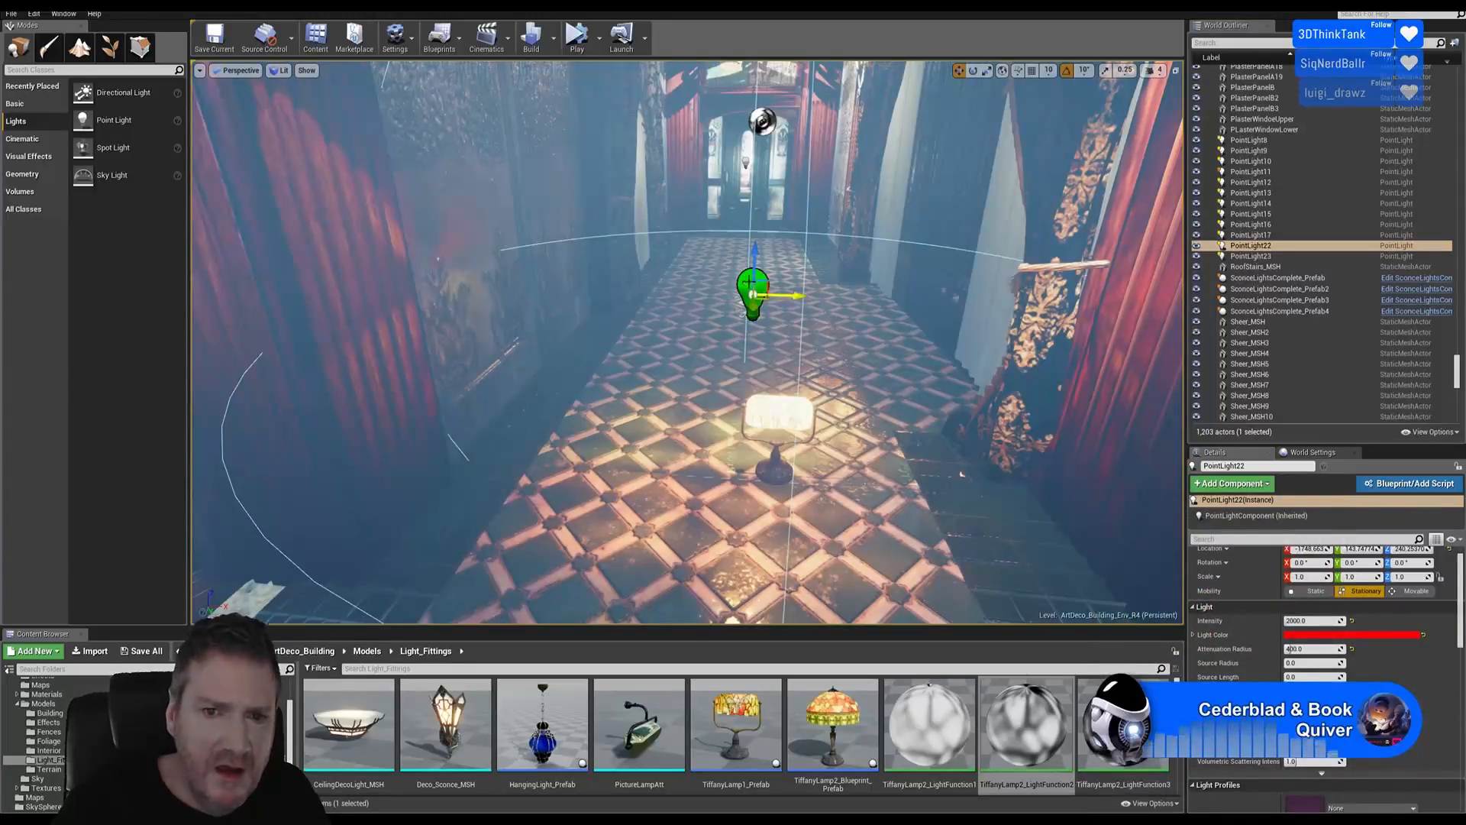
{"action": "left_click", "coordinate": [1251, 256]}
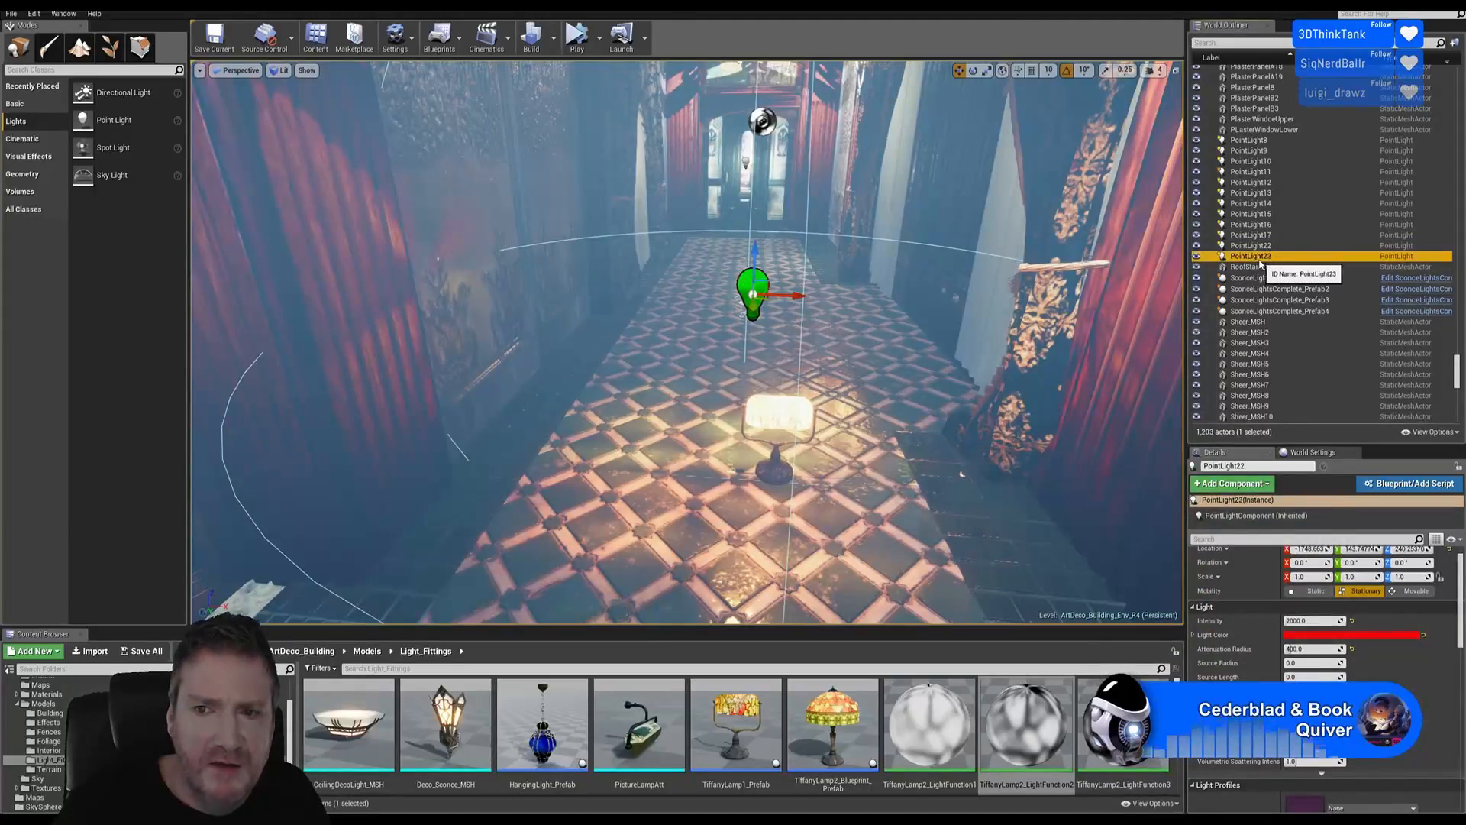
{"action": "right_click", "coordinate": [744, 282]}
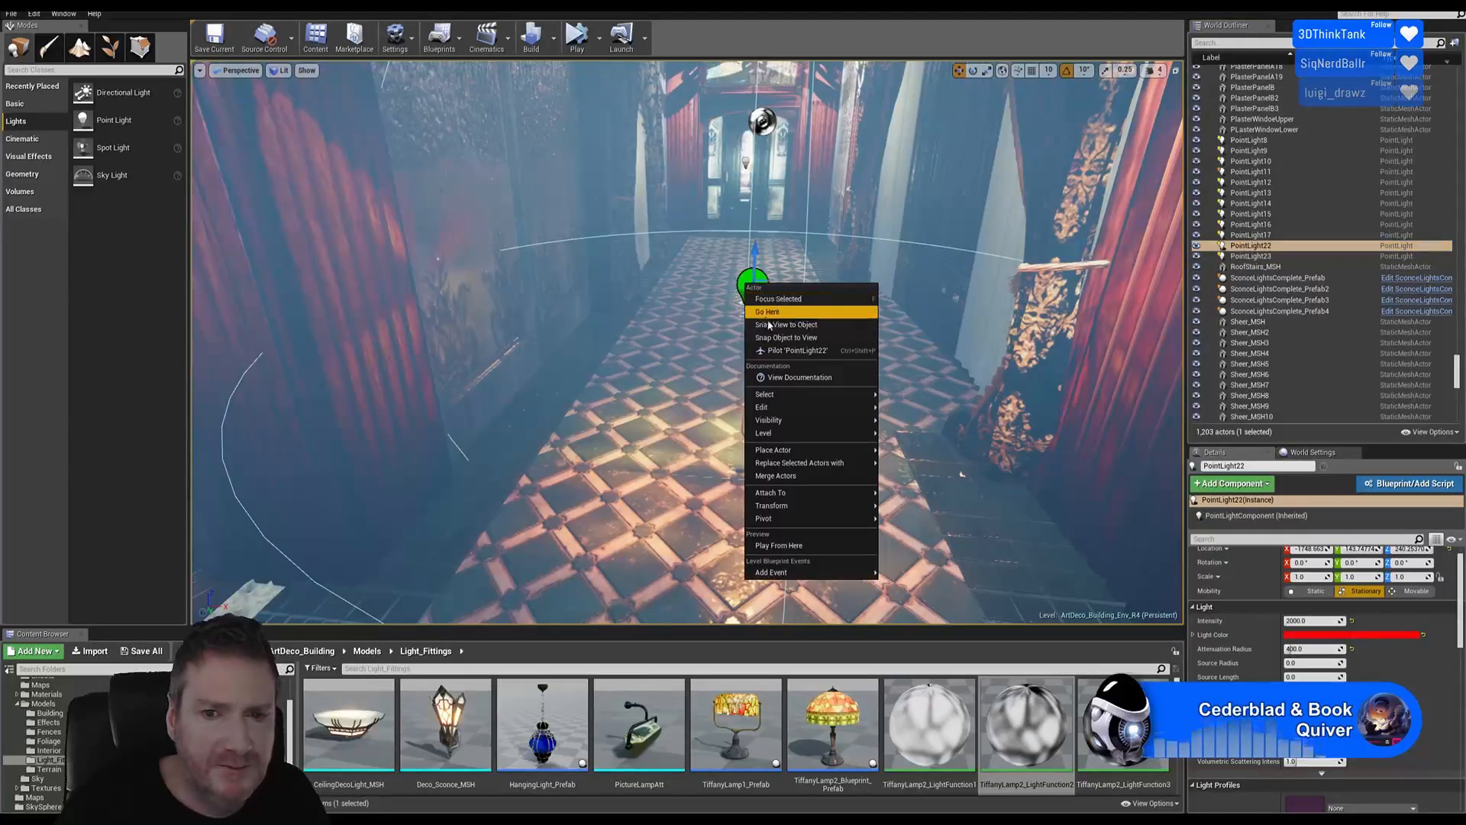
{"action": "mouse_move", "coordinate": [810, 408]}
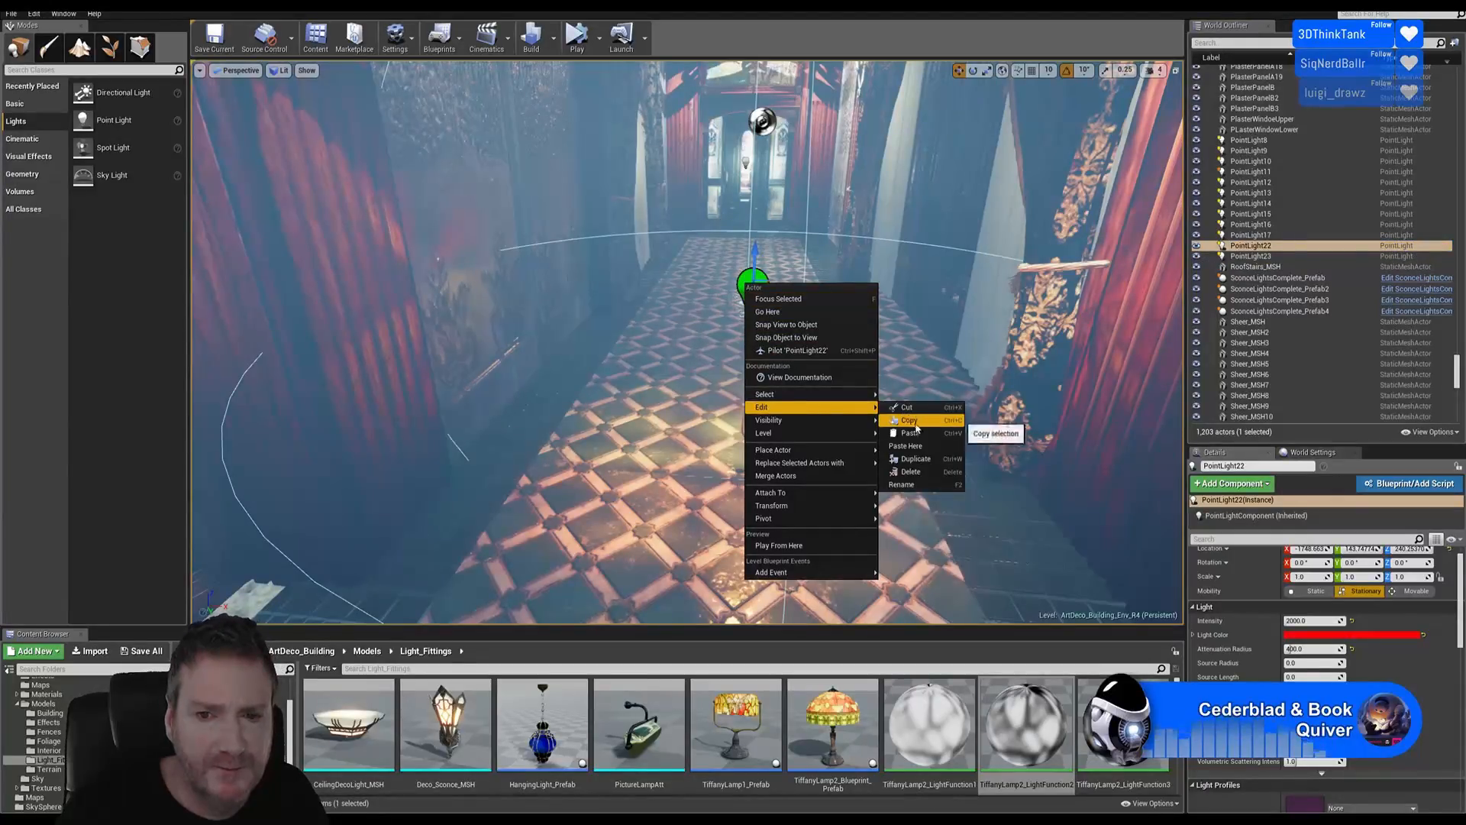
{"action": "left_click", "coordinate": [924, 461]}
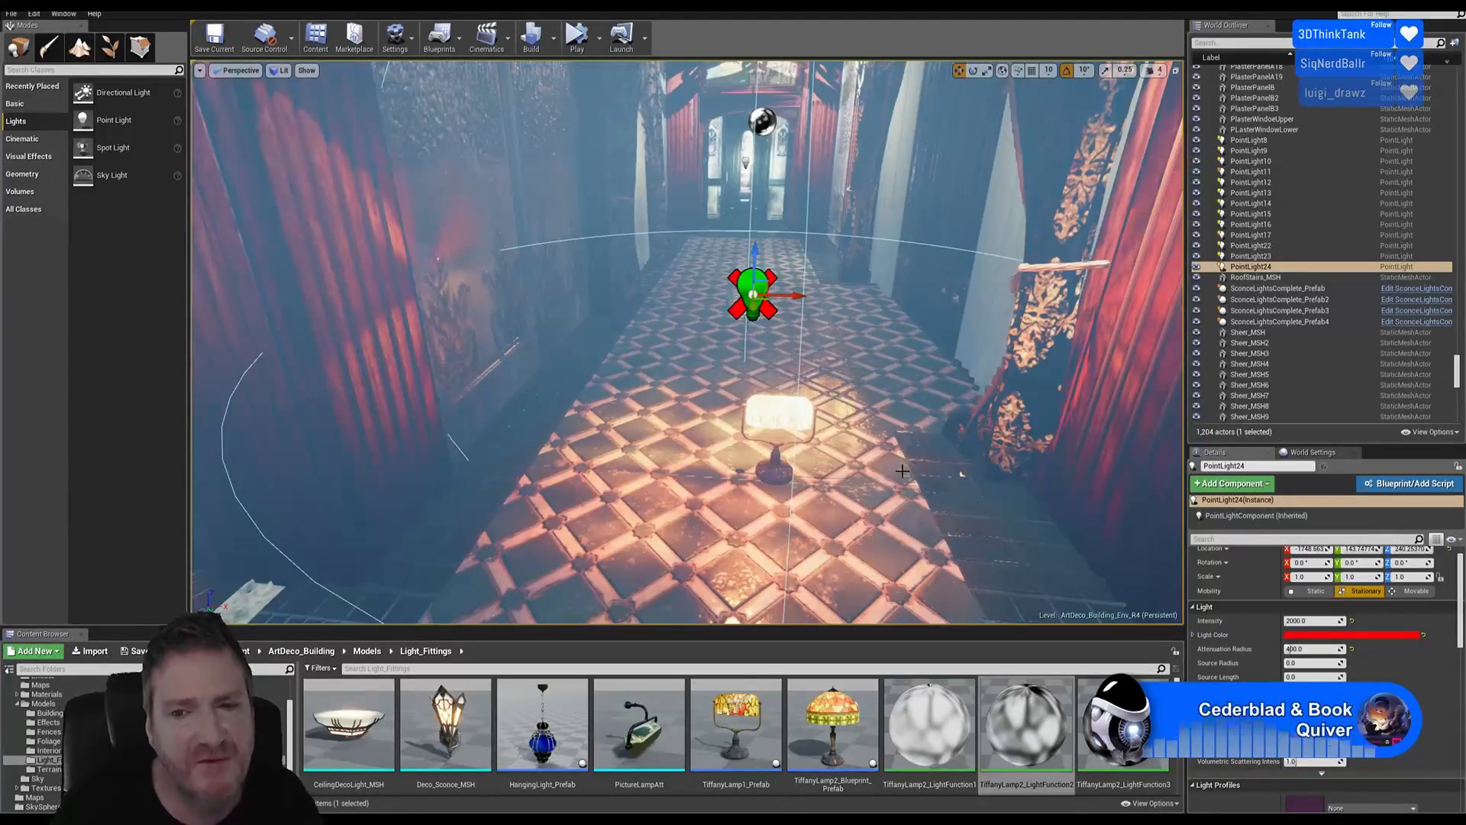
Assign the TiffanyLamp2_LightFunction3 material as the new duplicate's light function
{"action": "scroll", "coordinate": [1364, 667], "scroll_direction": "down", "scroll_amount": 6}
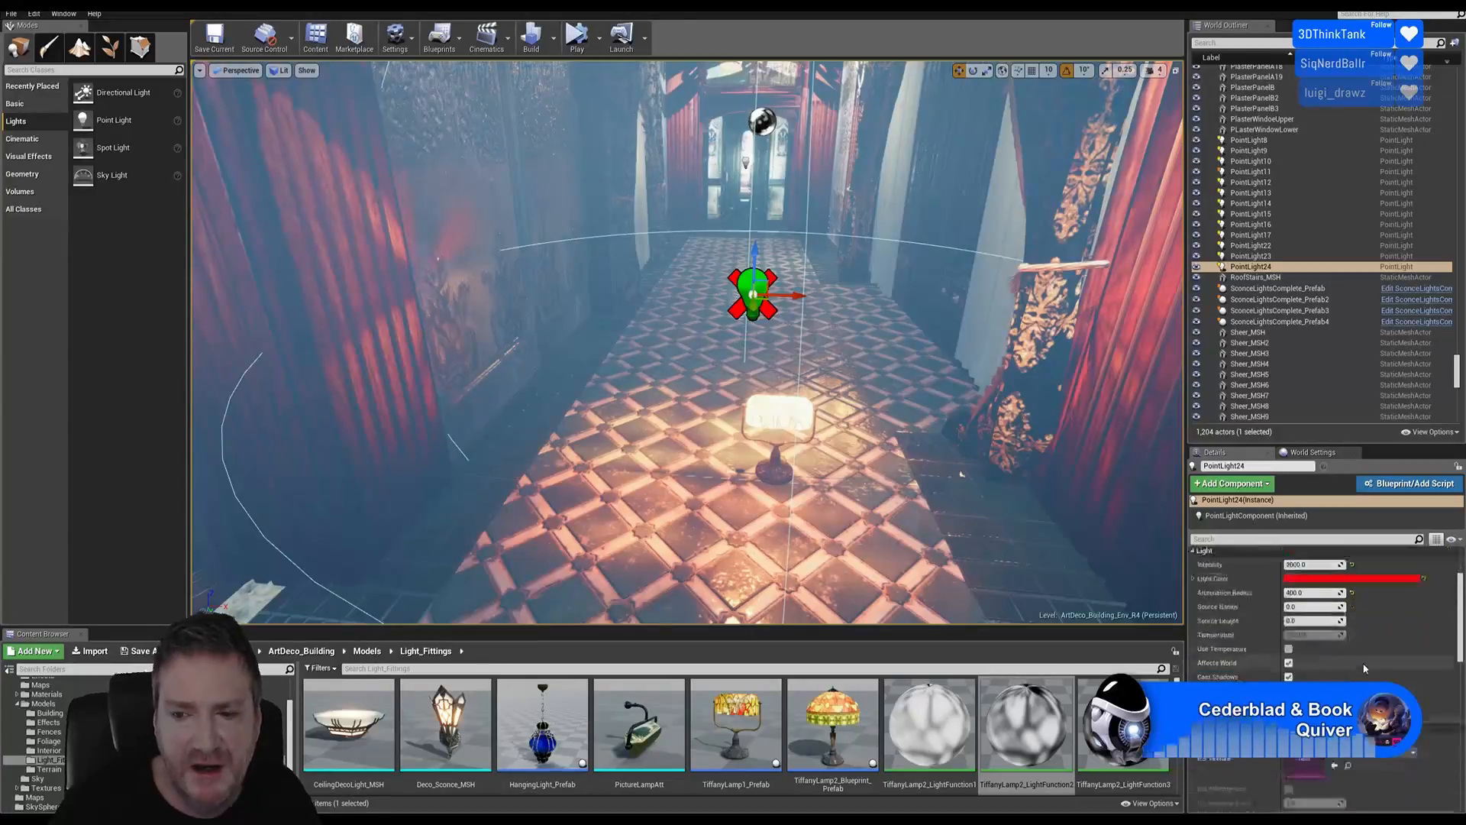
{"action": "scroll", "coordinate": [1364, 667], "scroll_direction": "down", "scroll_amount": 2}
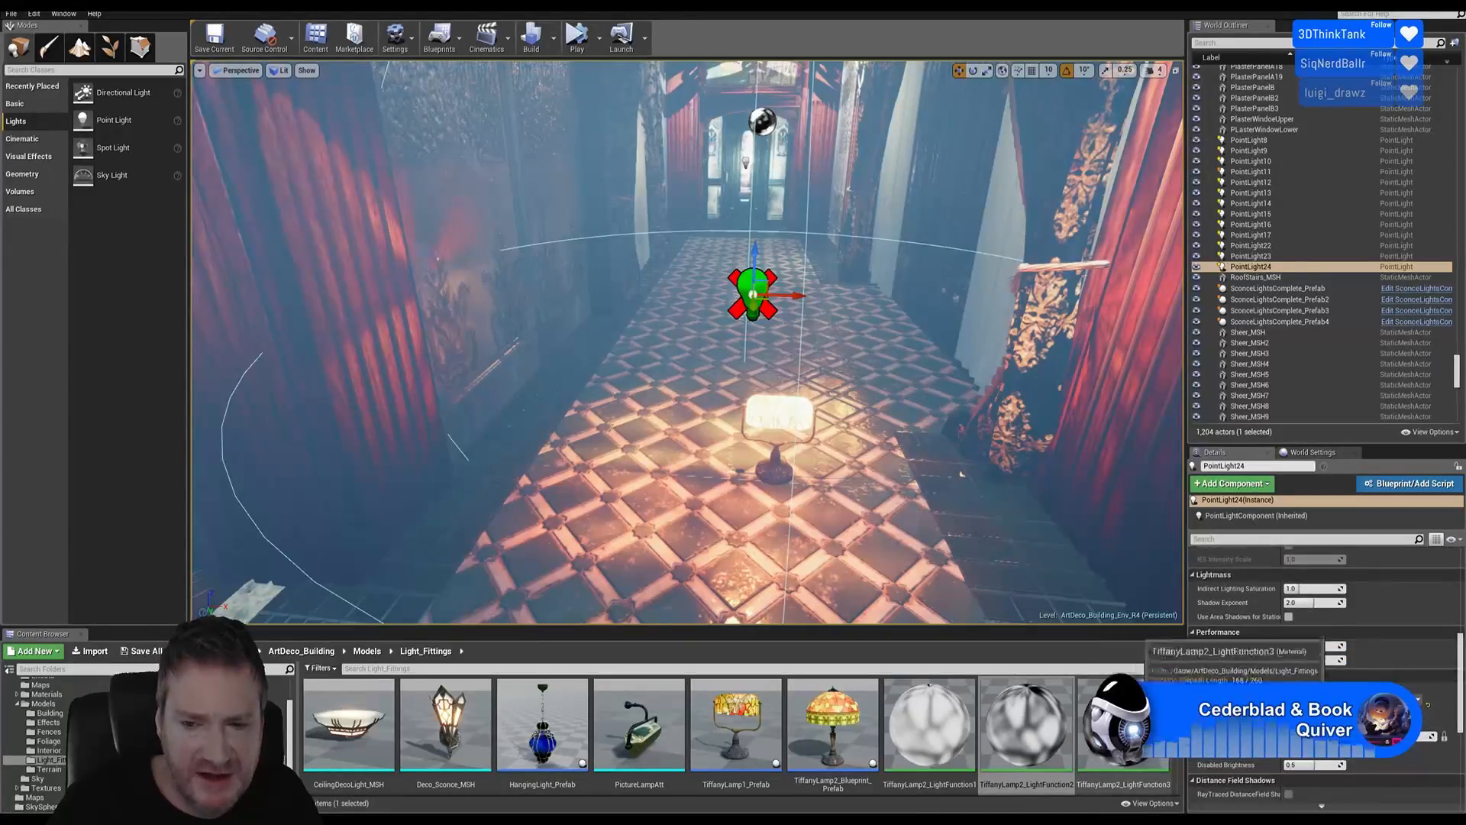
{"action": "left_click", "coordinate": [1129, 731]}
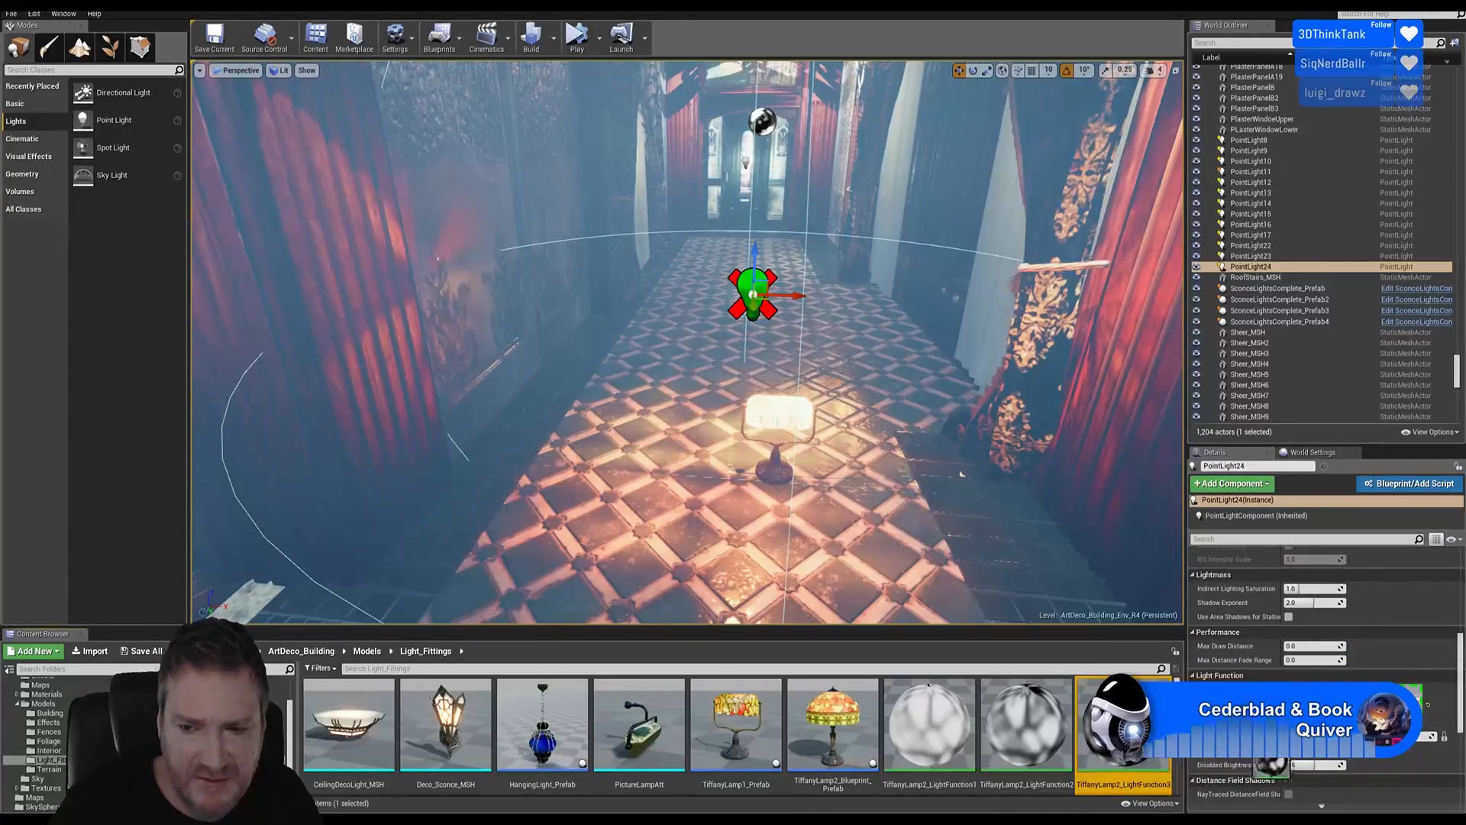
{"action": "left_click", "coordinate": [1333, 713]}
Change the third point light's color to pure blue with a hue of 240
{"action": "scroll", "coordinate": [1343, 676], "scroll_direction": "up", "scroll_amount": 10}
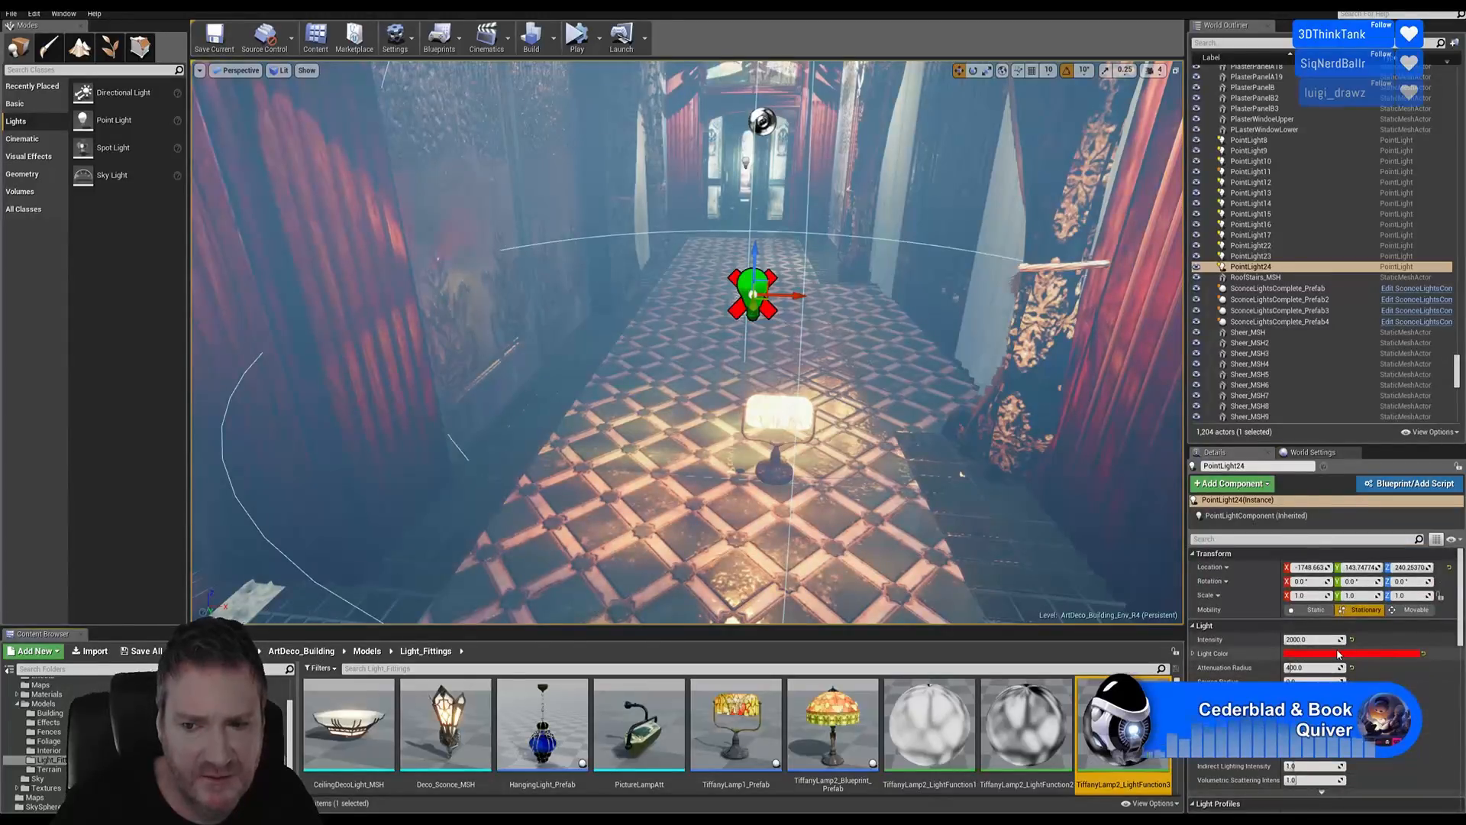
{"action": "left_click", "coordinate": [1337, 654]}
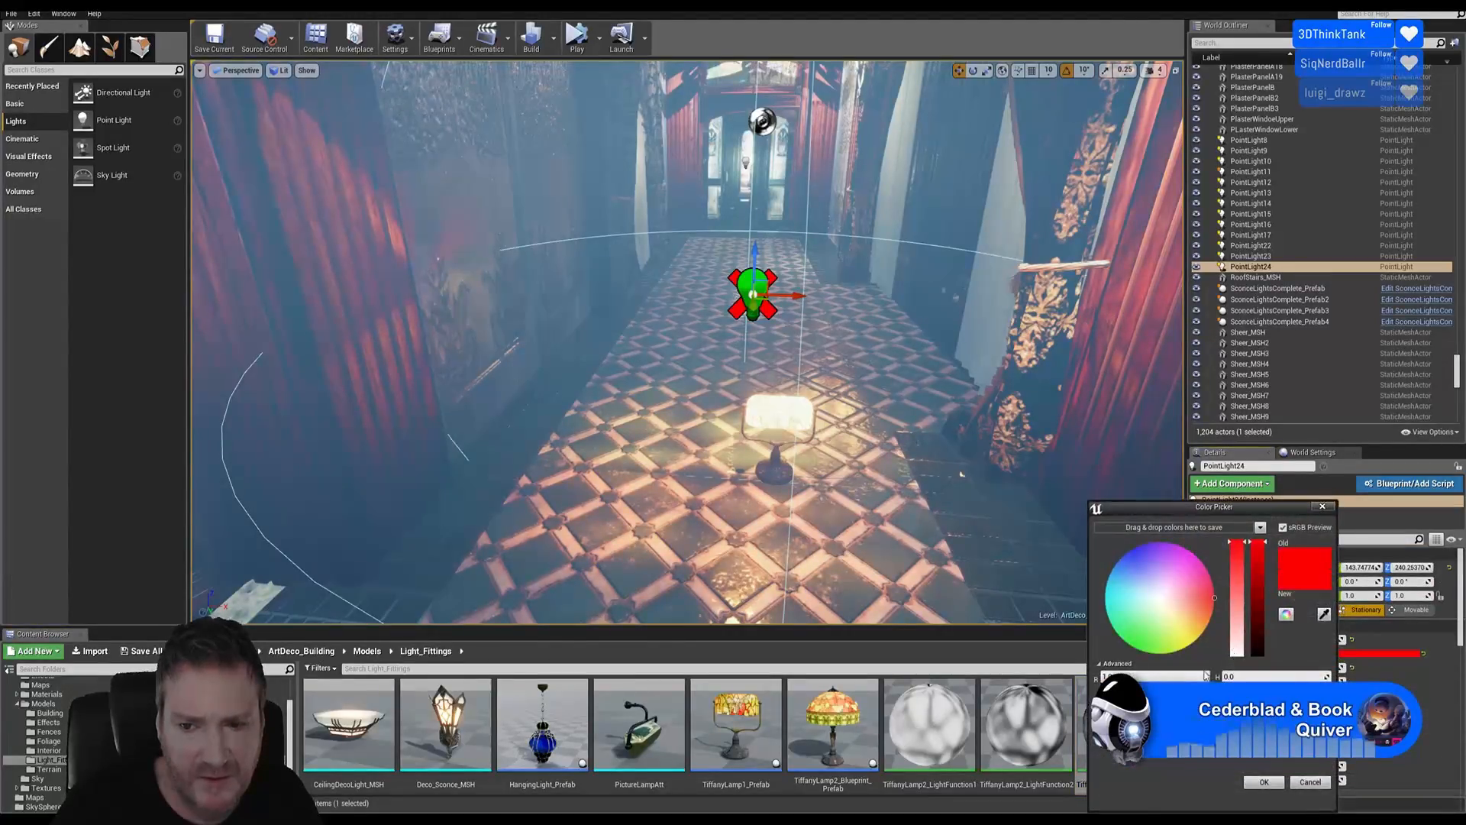
{"action": "left_click_drag", "start_coordinate": [1215, 597], "coordinate": [1206, 566]}
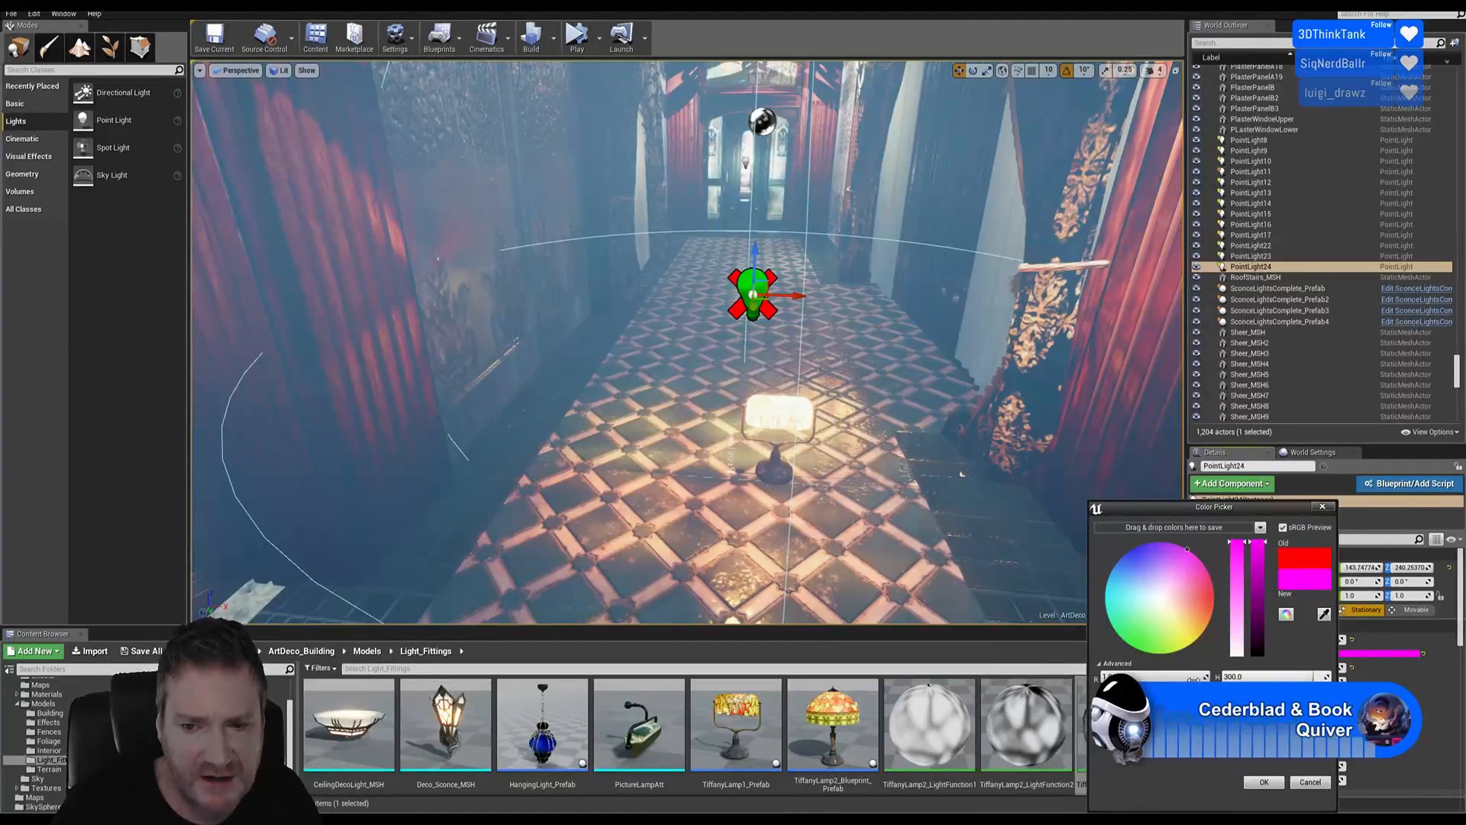
{"action": "left_click_drag", "start_coordinate": [1188, 549], "coordinate": [1133, 549]}
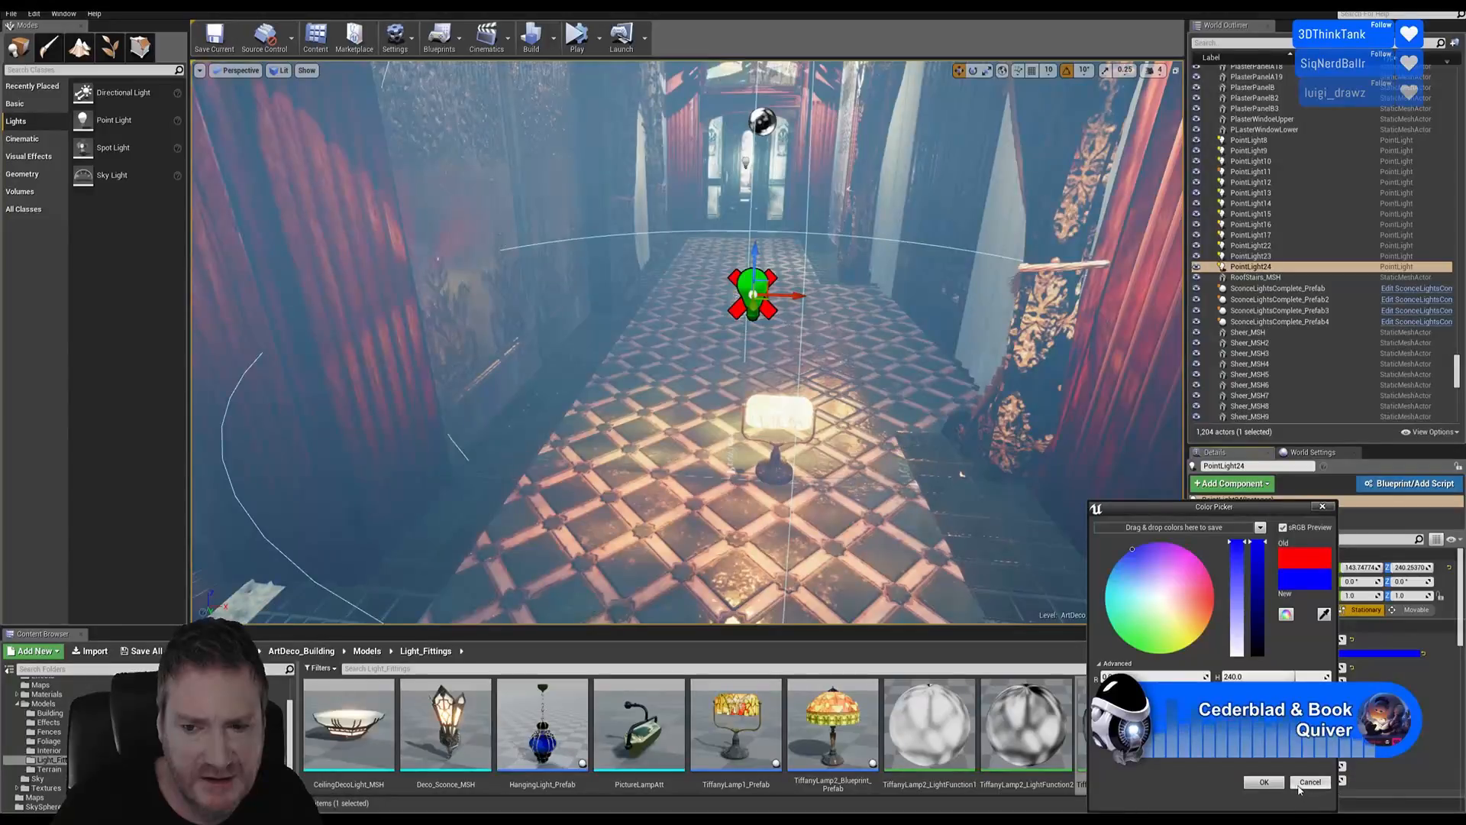
{"action": "left_click", "coordinate": [1261, 782]}
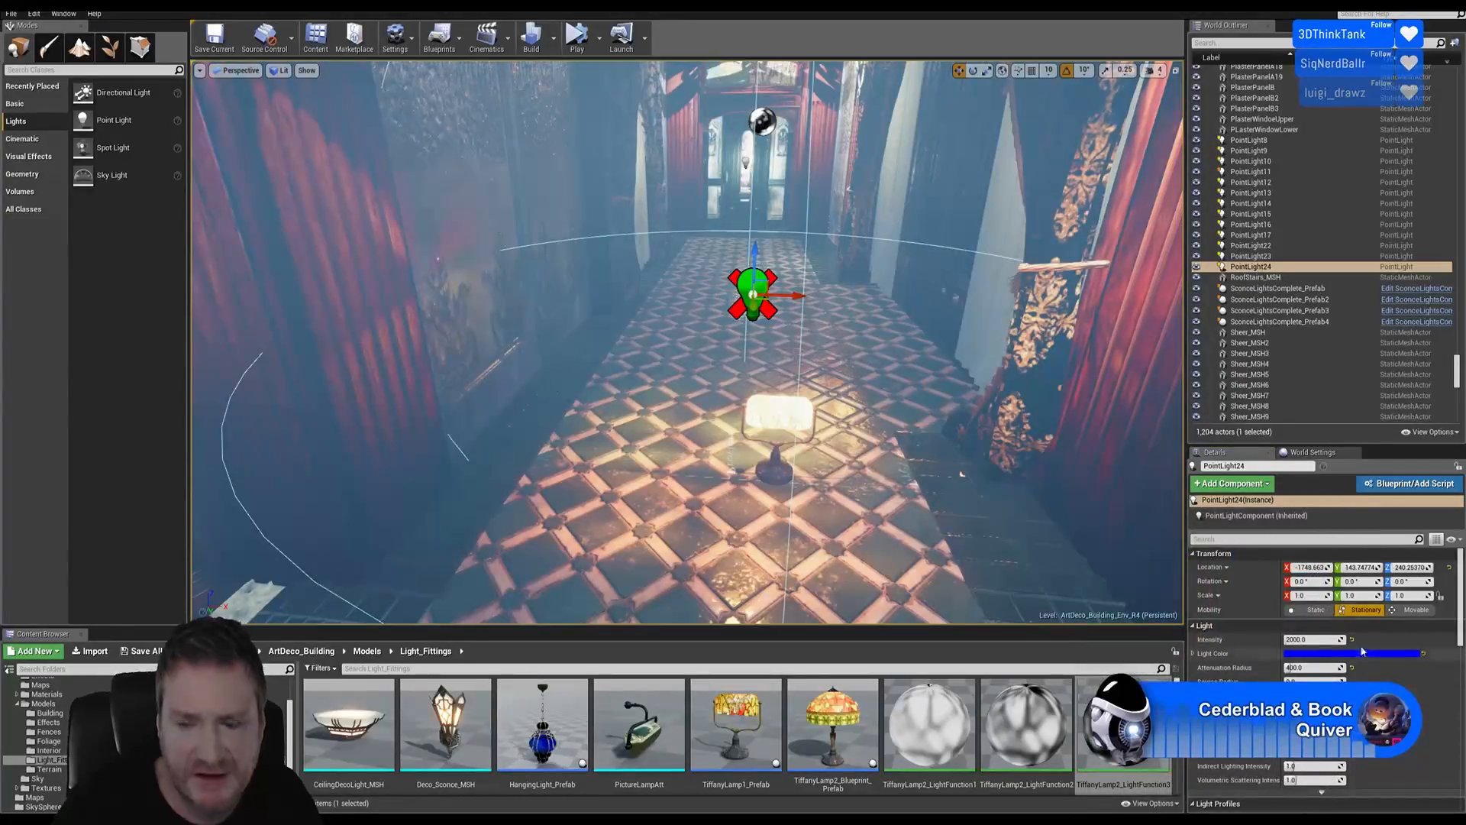
Set the mobility of the blue, green and red point lights to Movable
{"action": "left_click", "coordinate": [1415, 609]}
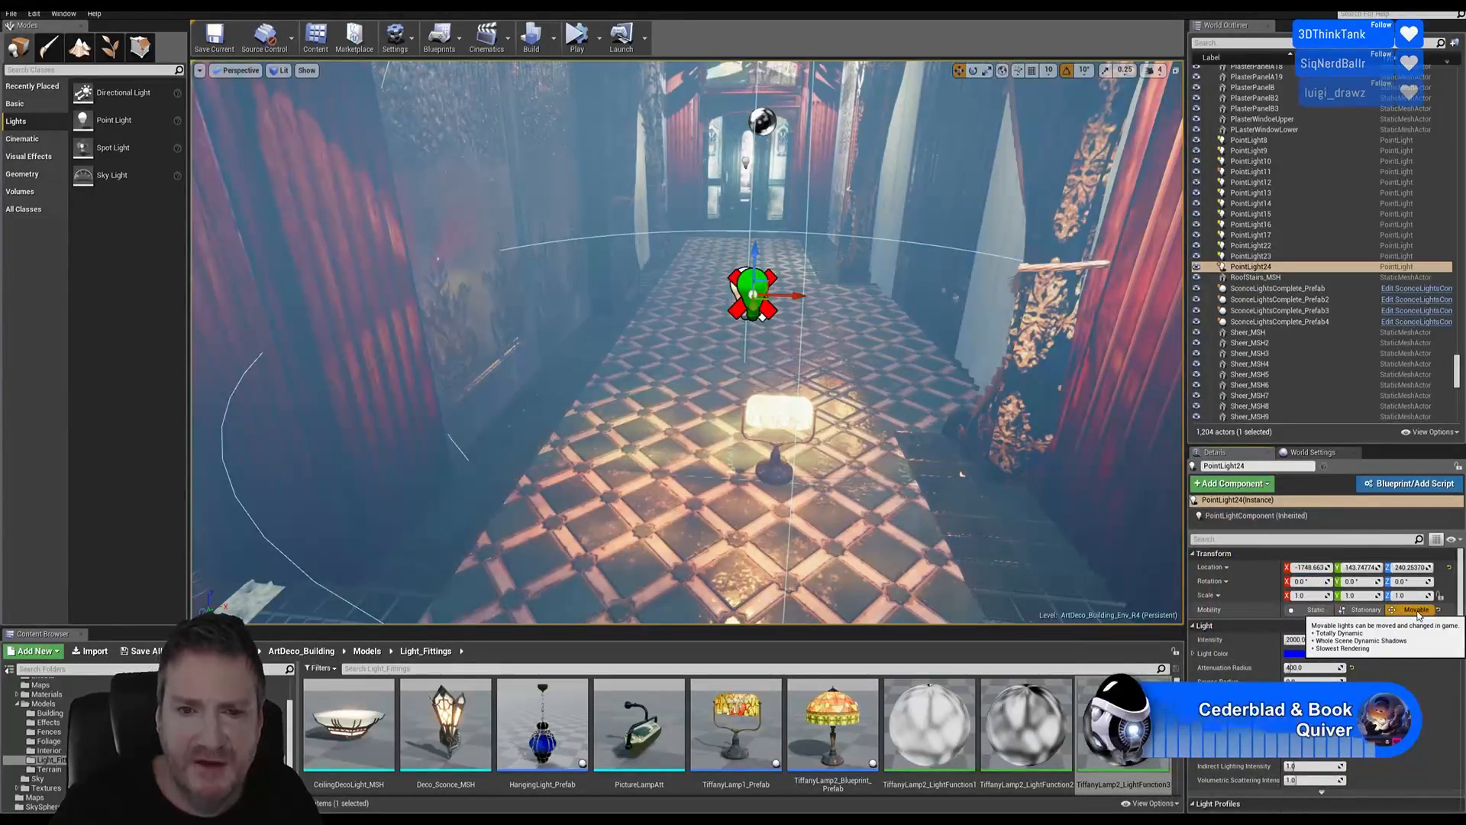
{"action": "left_click", "coordinate": [1291, 257]}
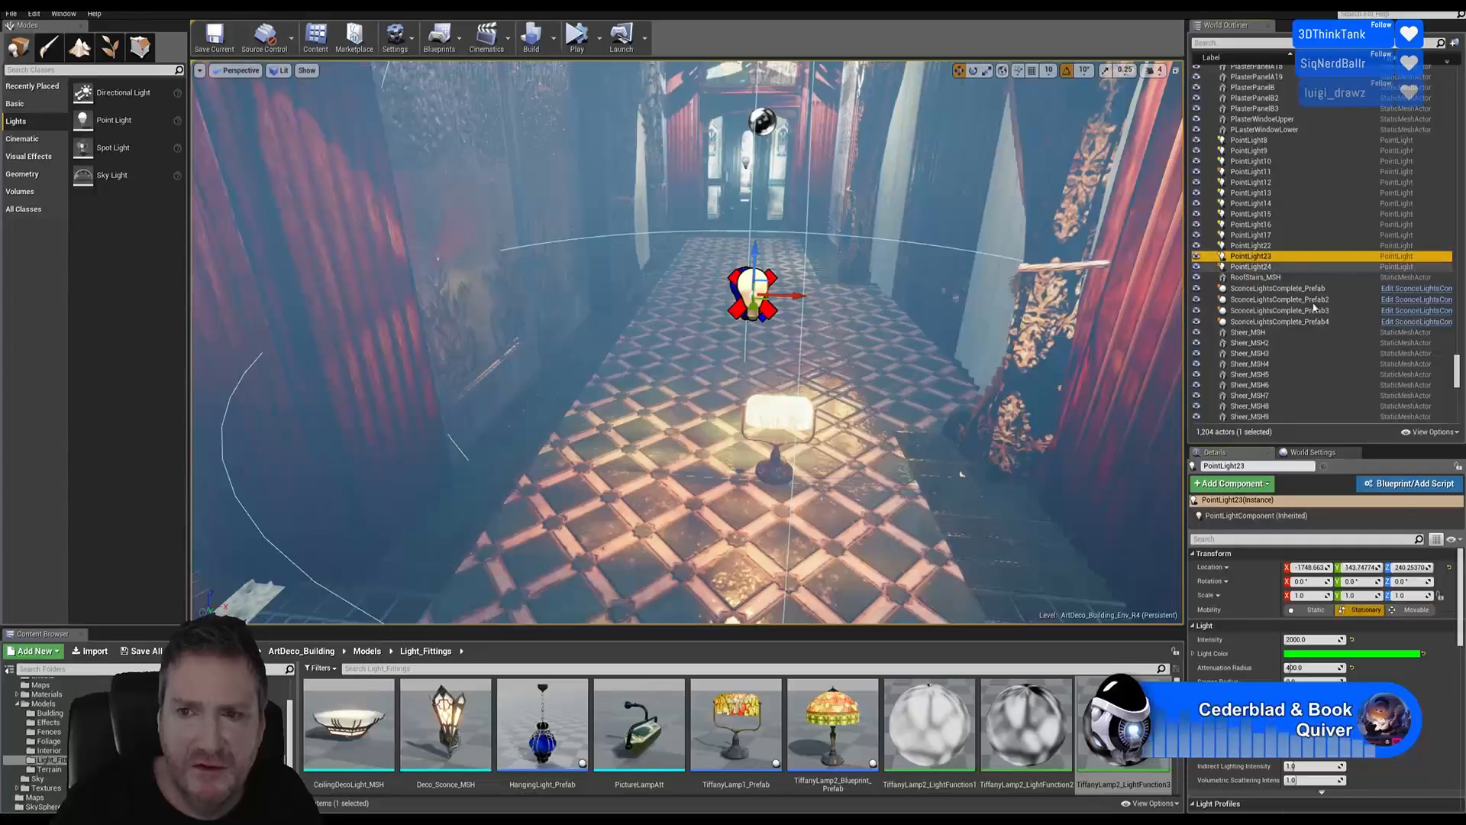
{"action": "left_click", "coordinate": [1419, 611]}
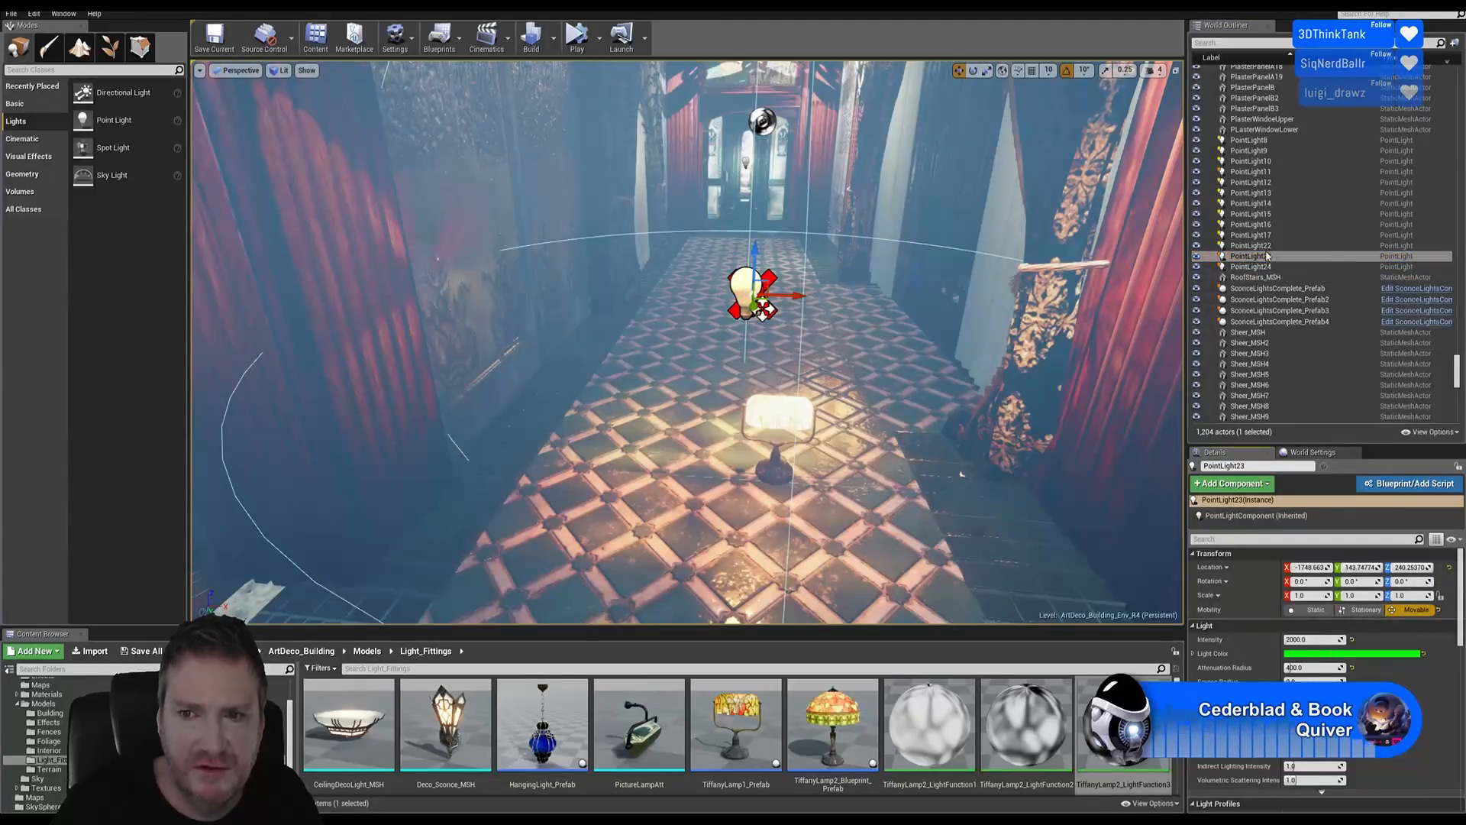
{"action": "left_click", "coordinate": [1252, 245]}
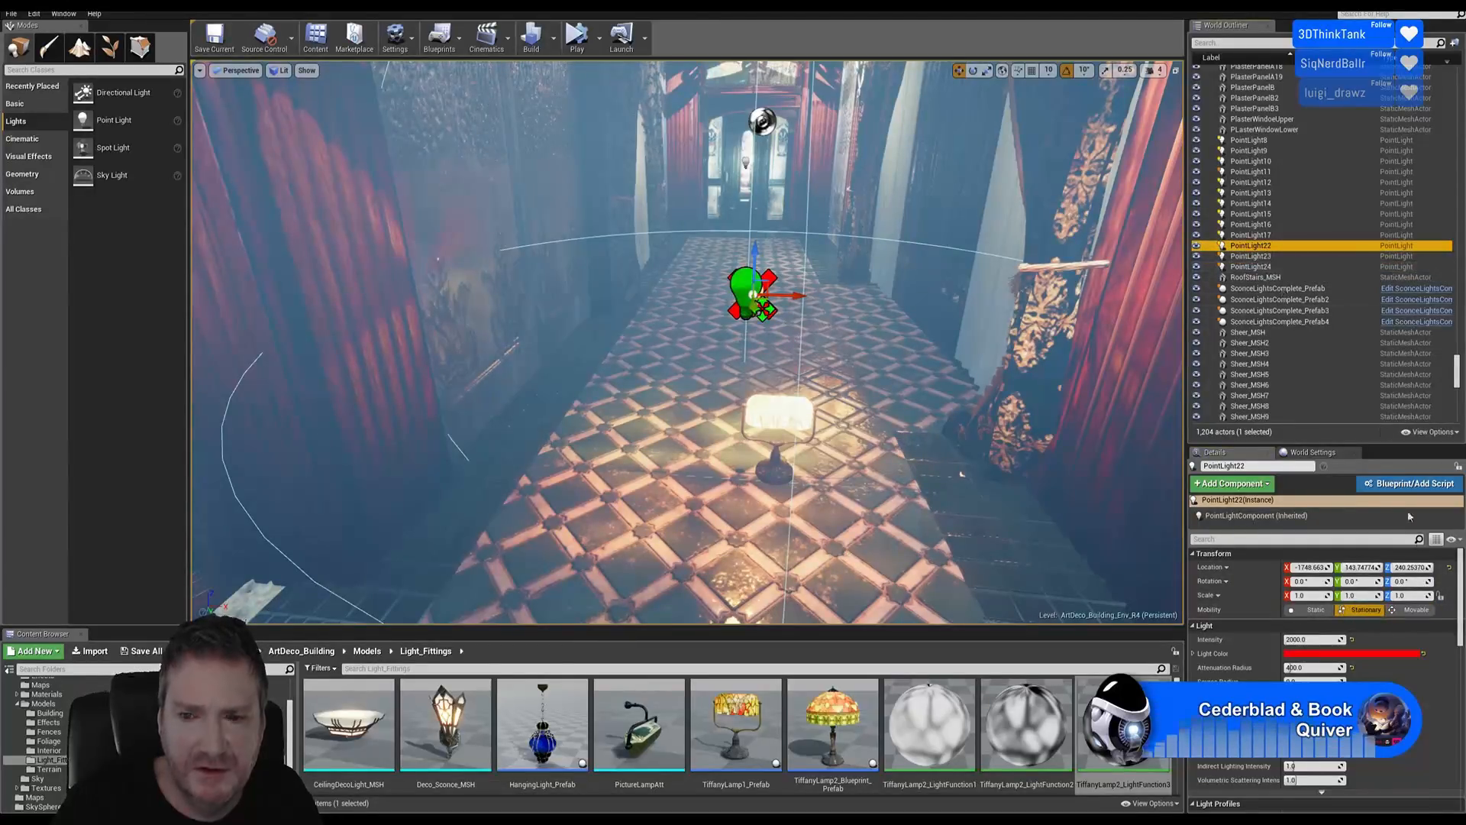
{"action": "left_click", "coordinate": [1418, 609]}
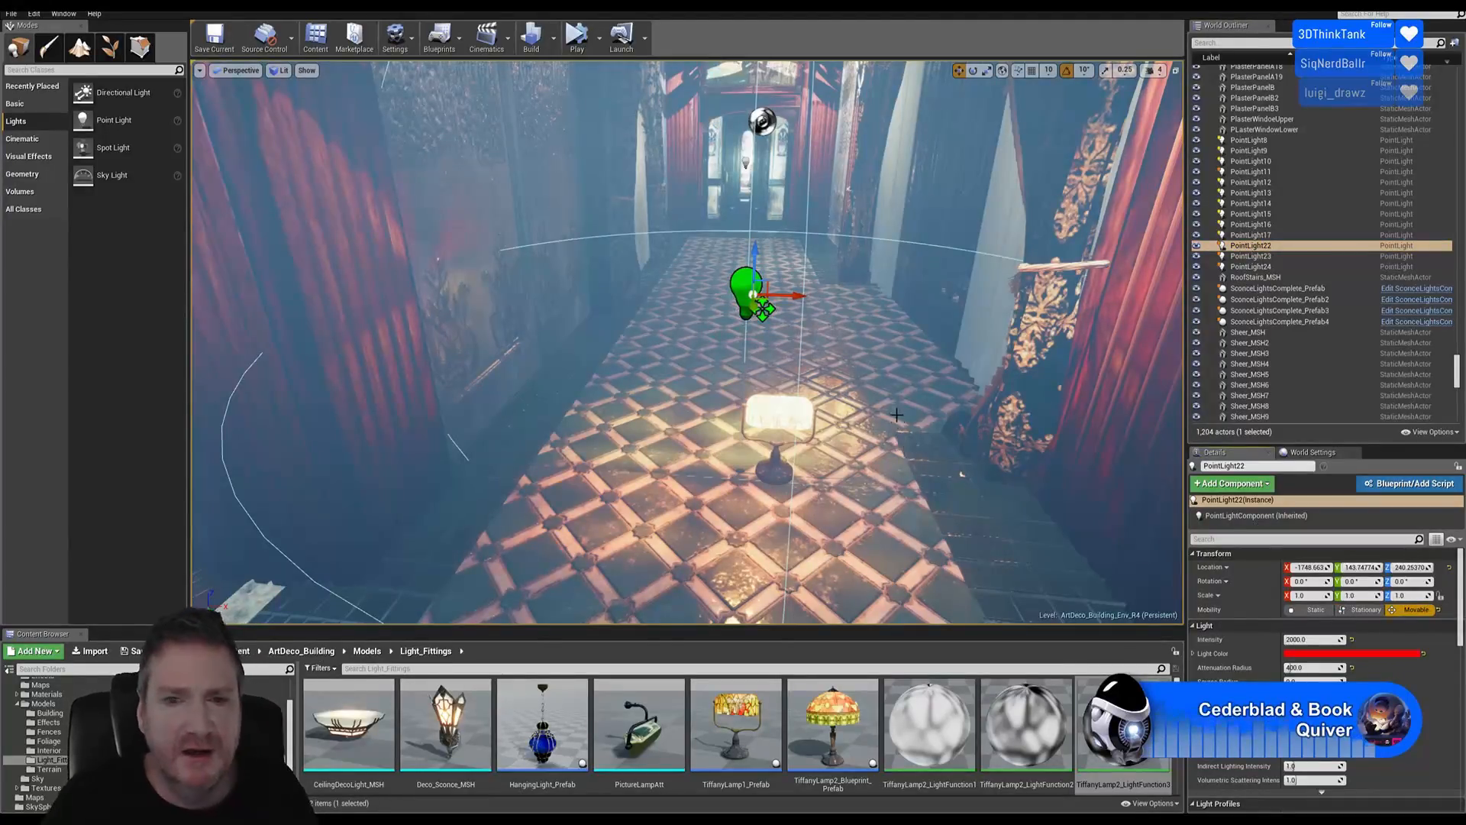
Check the light color values of PointLight22, PointLight23 and PointLight24 one after another
{"action": "right_click_drag", "start_coordinate": [688, 344], "coordinate": [700, 327]}
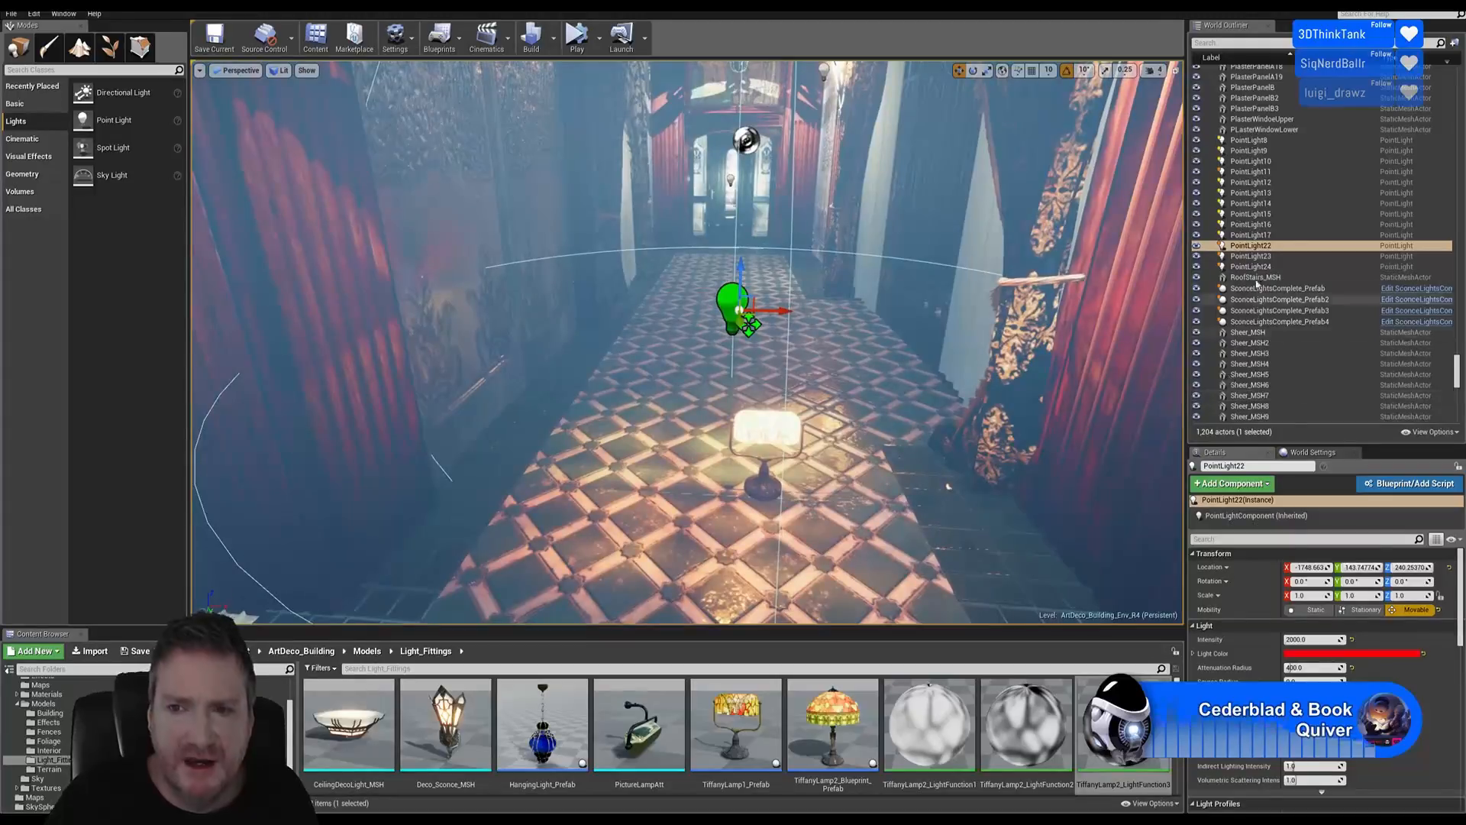
{"action": "left_click", "coordinate": [1356, 655]}
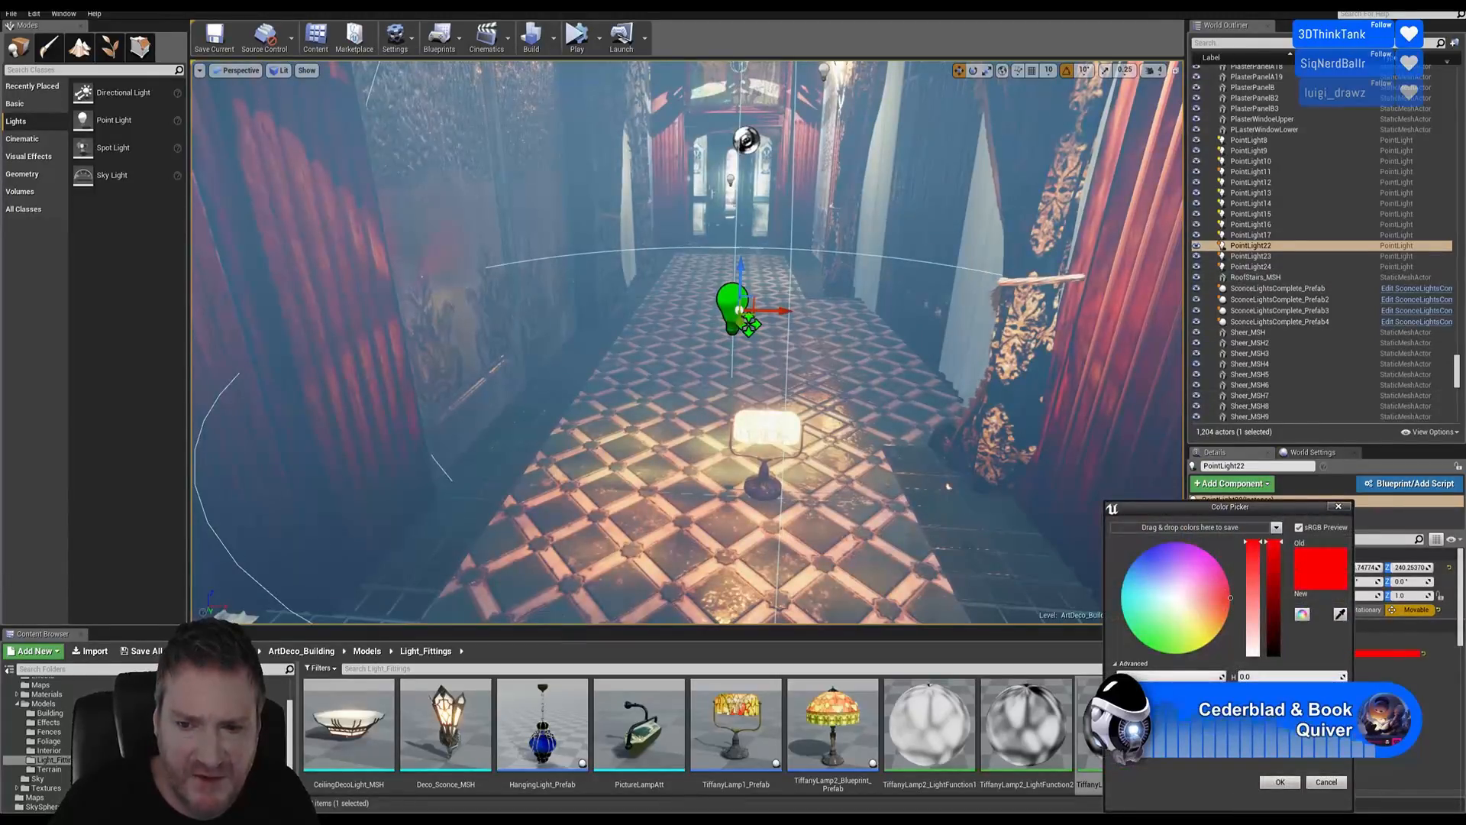
{"action": "left_click", "coordinate": [1299, 782]}
{"action": "left_click", "coordinate": [1276, 257]}
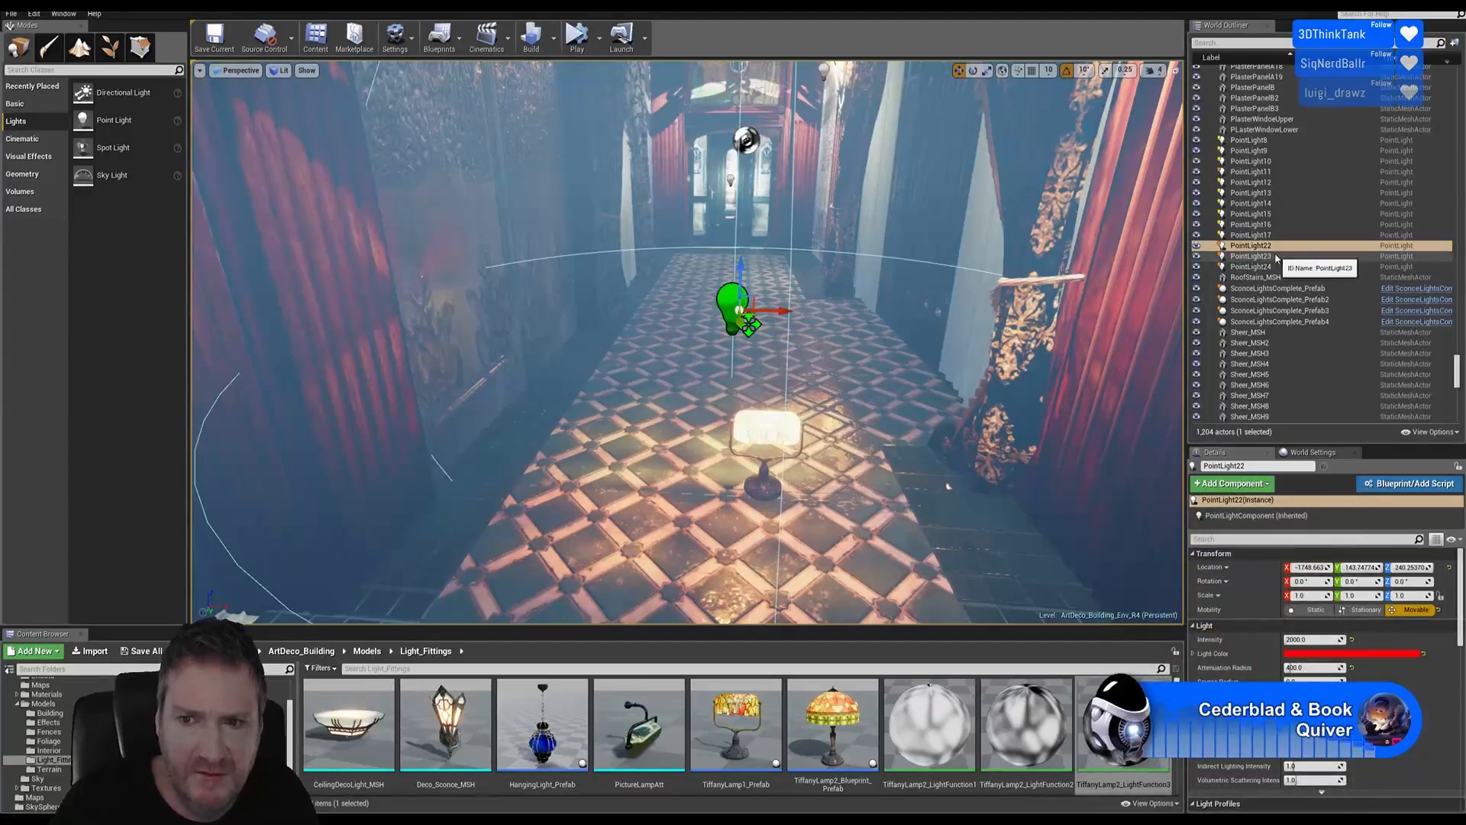
{"action": "left_click", "coordinate": [1351, 655]}
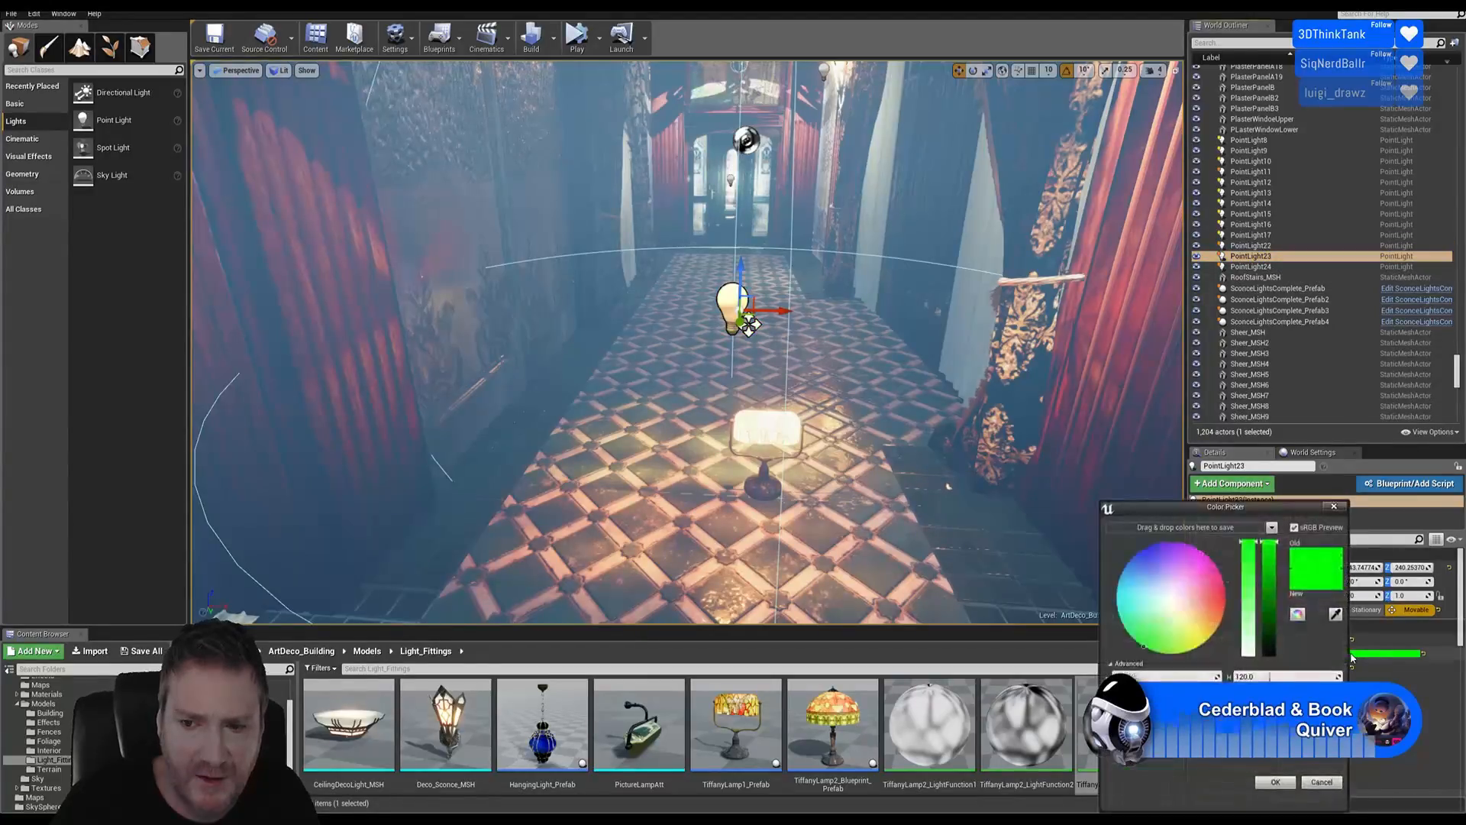
{"action": "left_click", "coordinate": [1278, 782]}
{"action": "left_click", "coordinate": [1268, 267]}
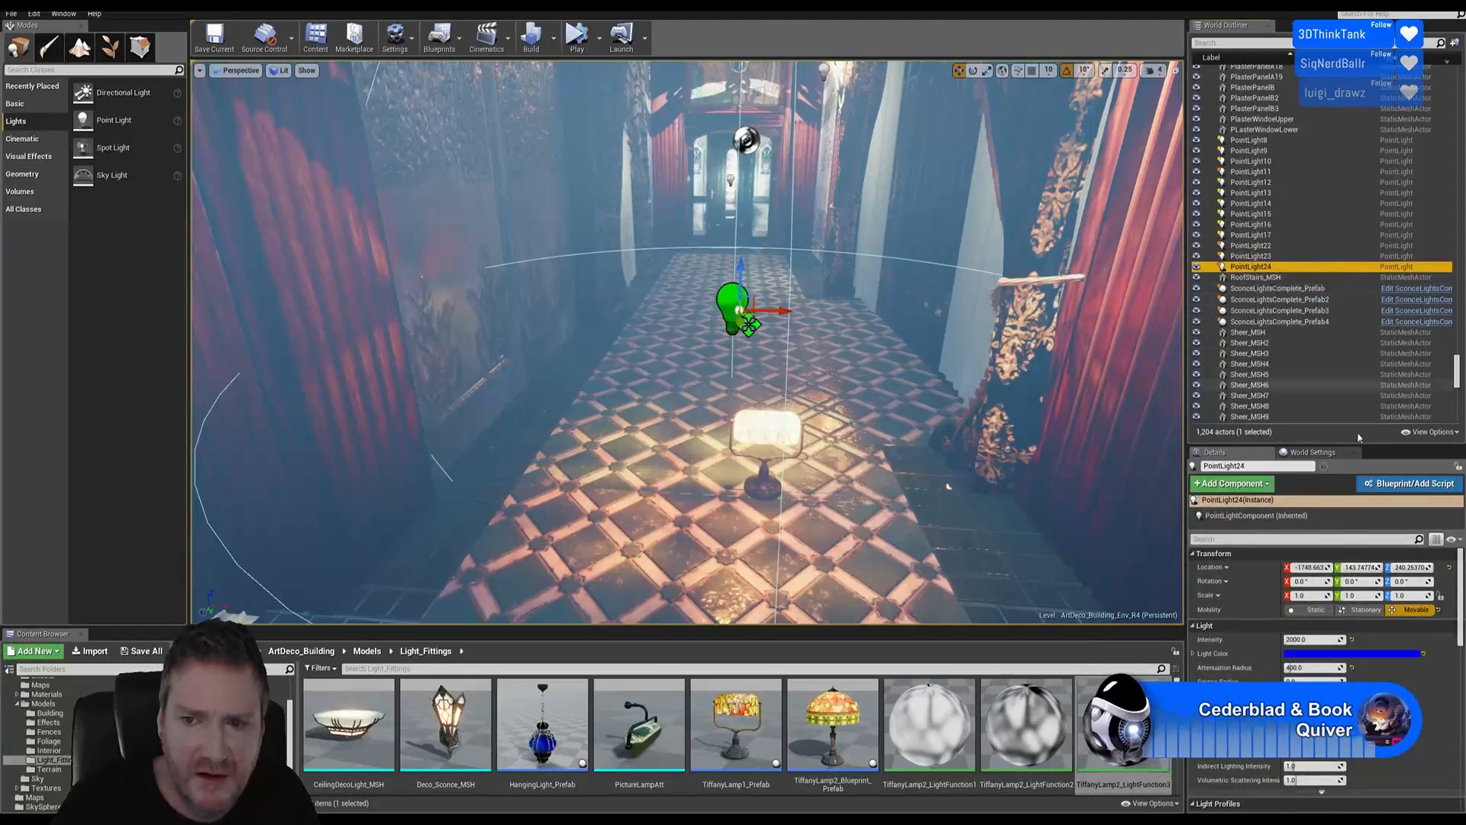
{"action": "left_click", "coordinate": [1351, 655]}
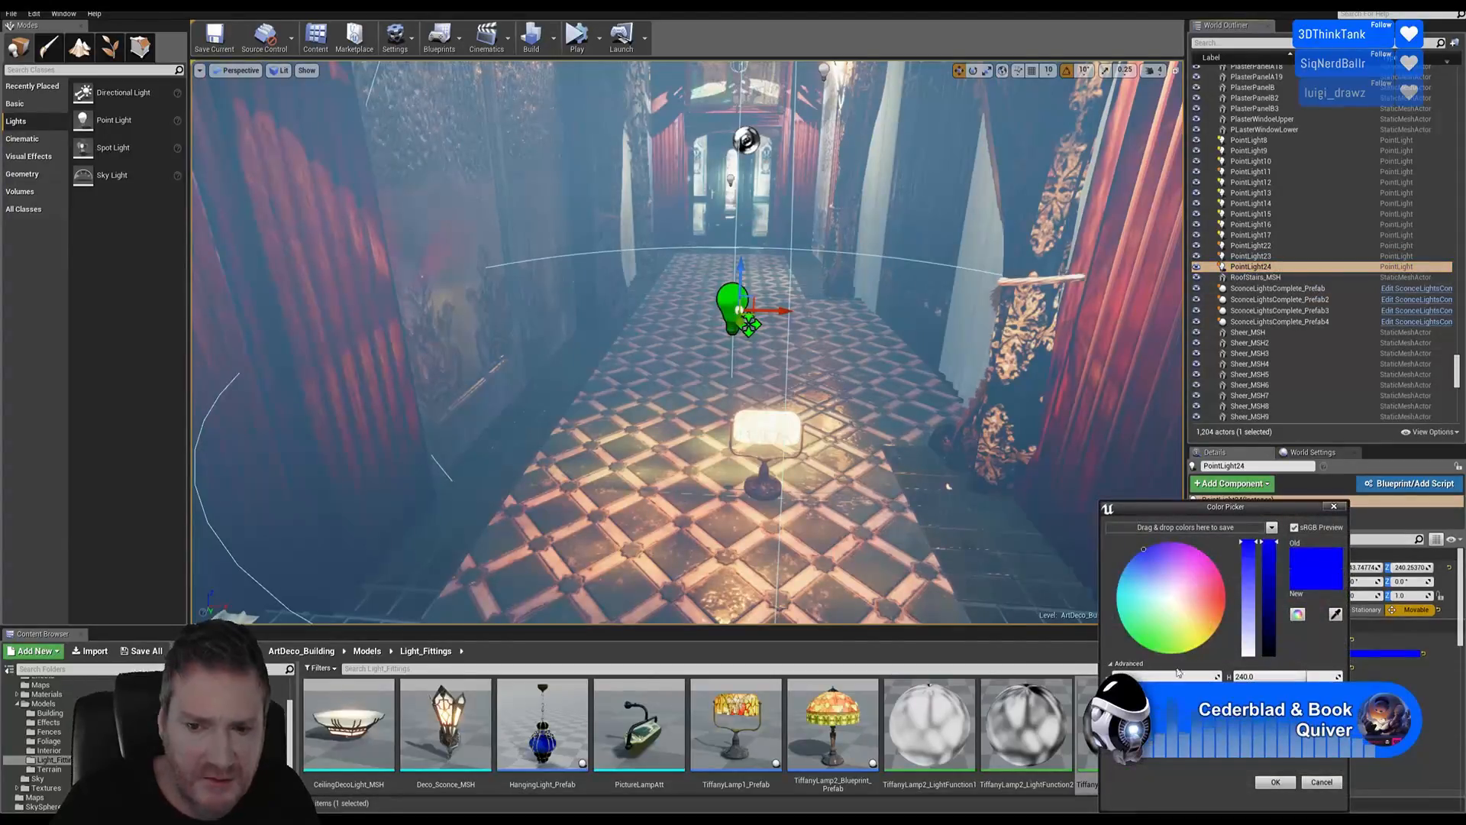
{"action": "left_click", "coordinate": [1276, 782]}
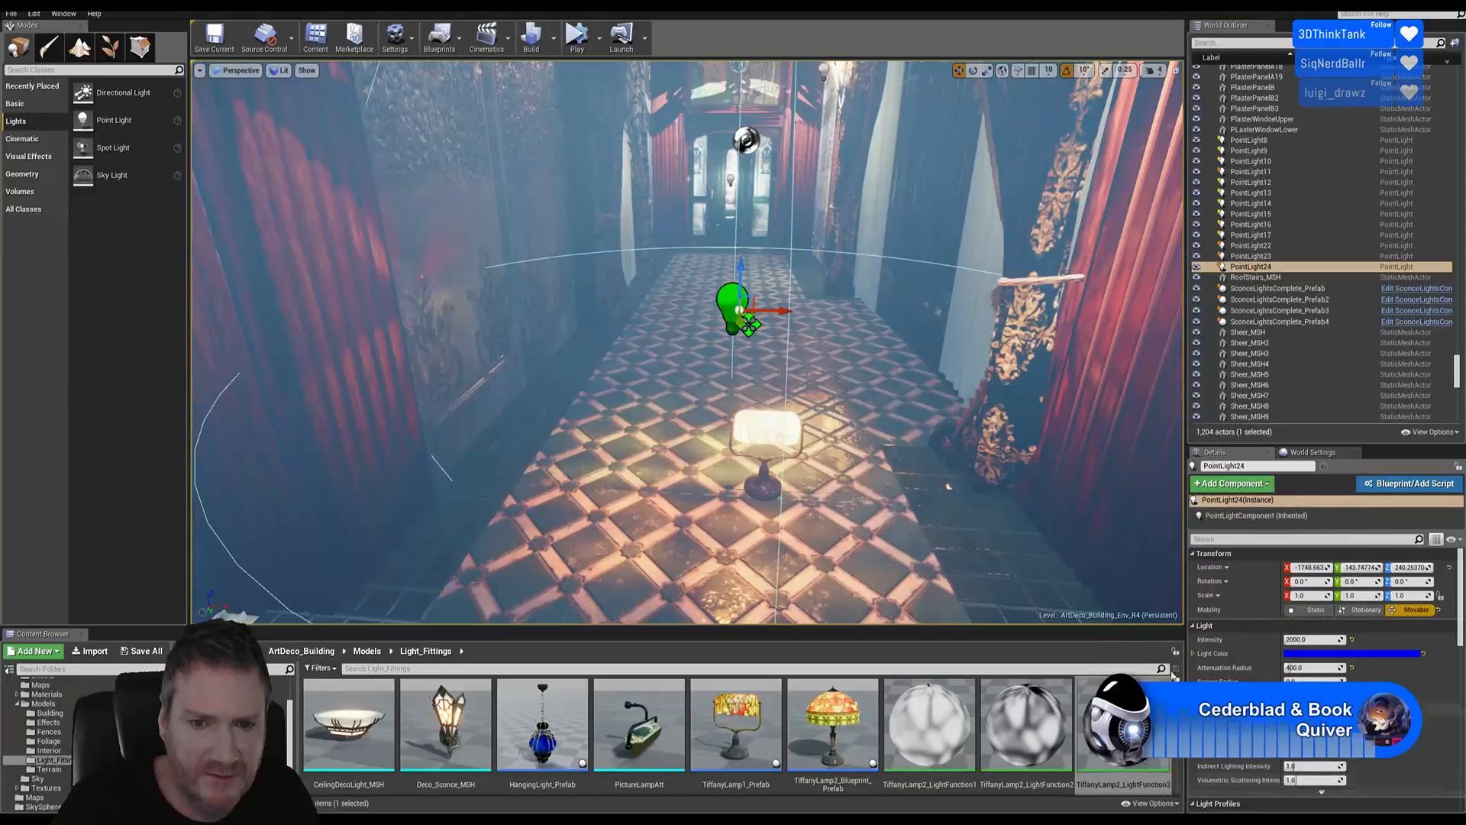
Select the red, green and blue point lights together and lower them to about Z 80, level with the Tiffany lamp
{"action": "mouse_move", "coordinate": [877, 410]}
{"action": "right_mouse_down"}
{"action": "mouse_move", "coordinate": [838, 401]}
{"action": "mouse_move", "coordinate": [810, 422]}
{"action": "mouse_move", "coordinate": [864, 397]}
{"action": "right_mouse_up"}
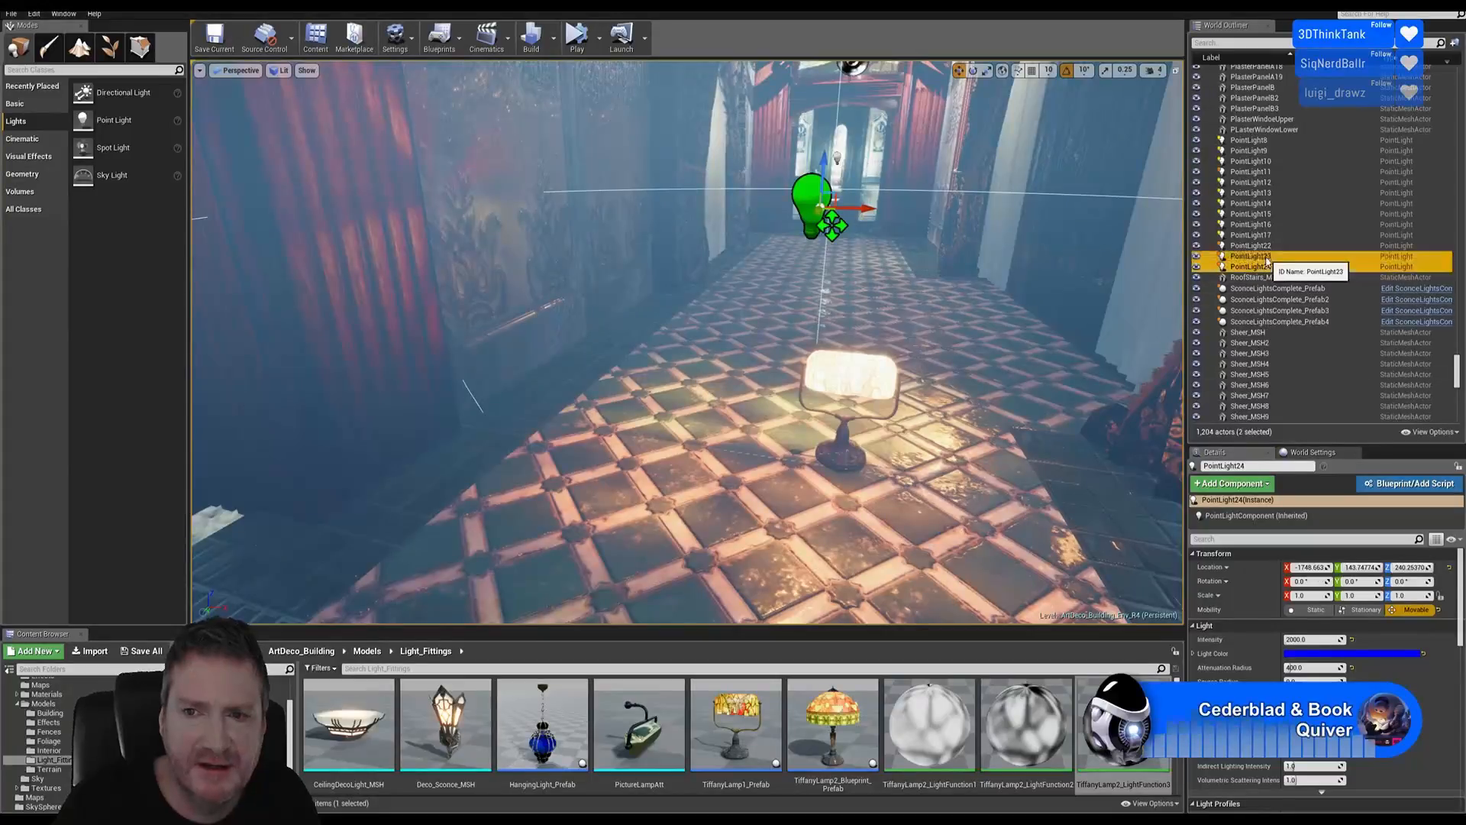
{"action": "left_click", "coordinate": [1237, 246], "text": "shift"}
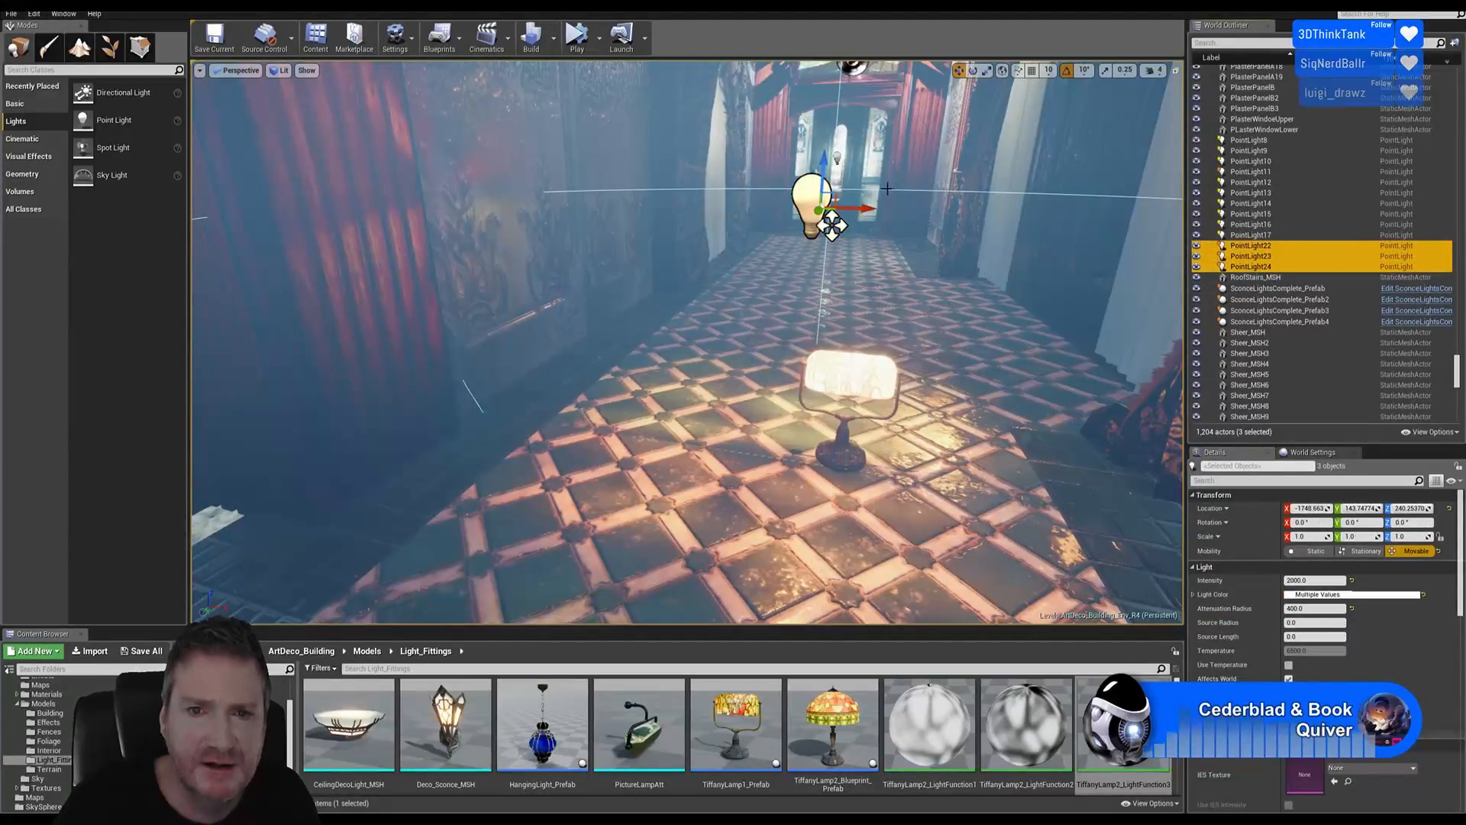
{"action": "left_click_drag", "start_coordinate": [825, 177], "coordinate": [847, 426]}
{"action": "right_click_drag", "start_coordinate": [848, 426], "coordinate": [734, 425]}
{"action": "key", "text": "d"}
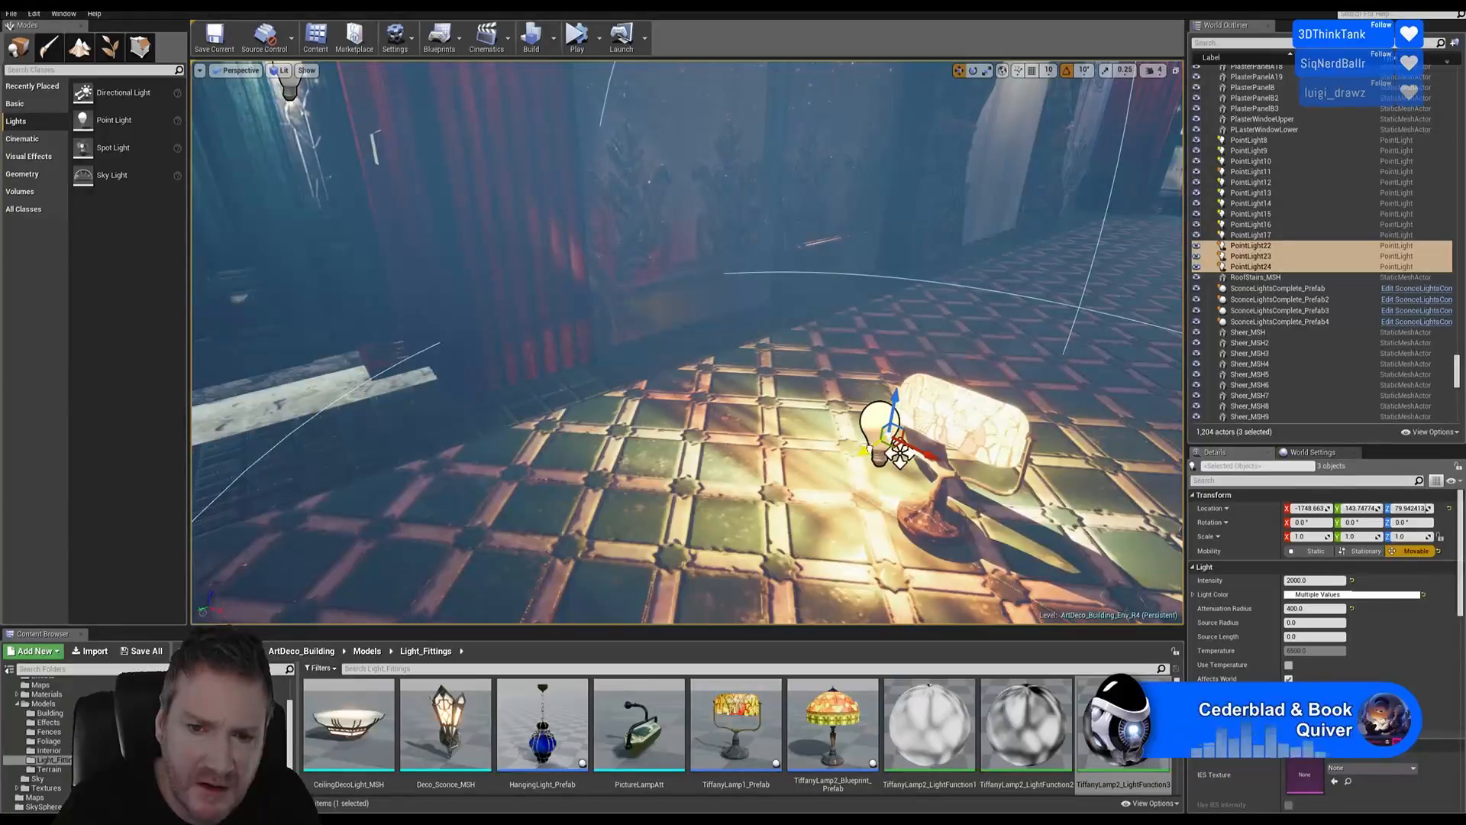
Shift the three point lights along Y to about 192.5 and raise them to about Z 169, above the lamp
{"action": "left_click_drag", "start_coordinate": [899, 455], "coordinate": [748, 552]}
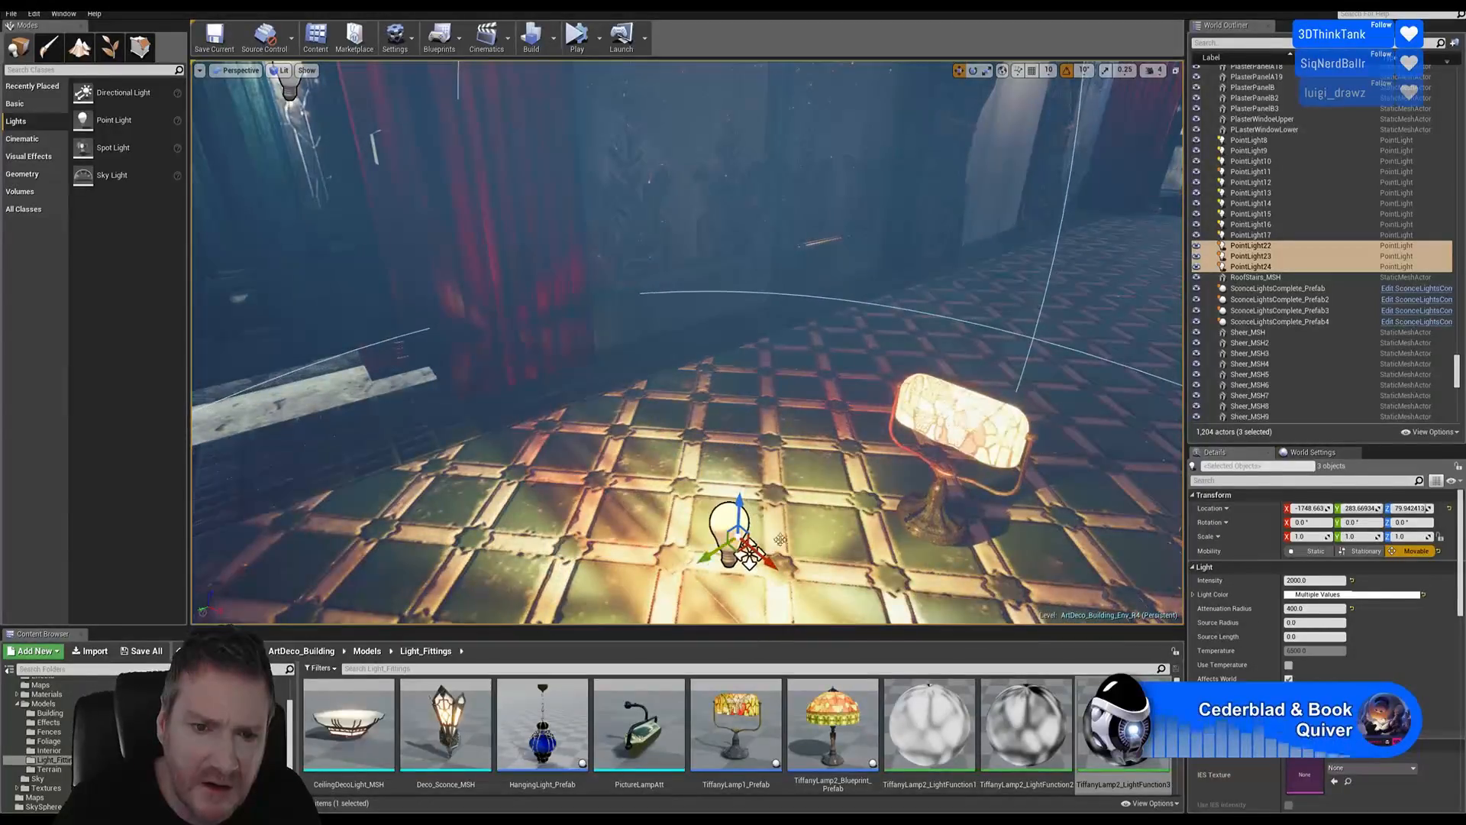
{"action": "right_click_drag", "start_coordinate": [780, 540], "coordinate": [693, 478]}
{"action": "key", "text": "d"}
{"action": "key", "text": "a"}
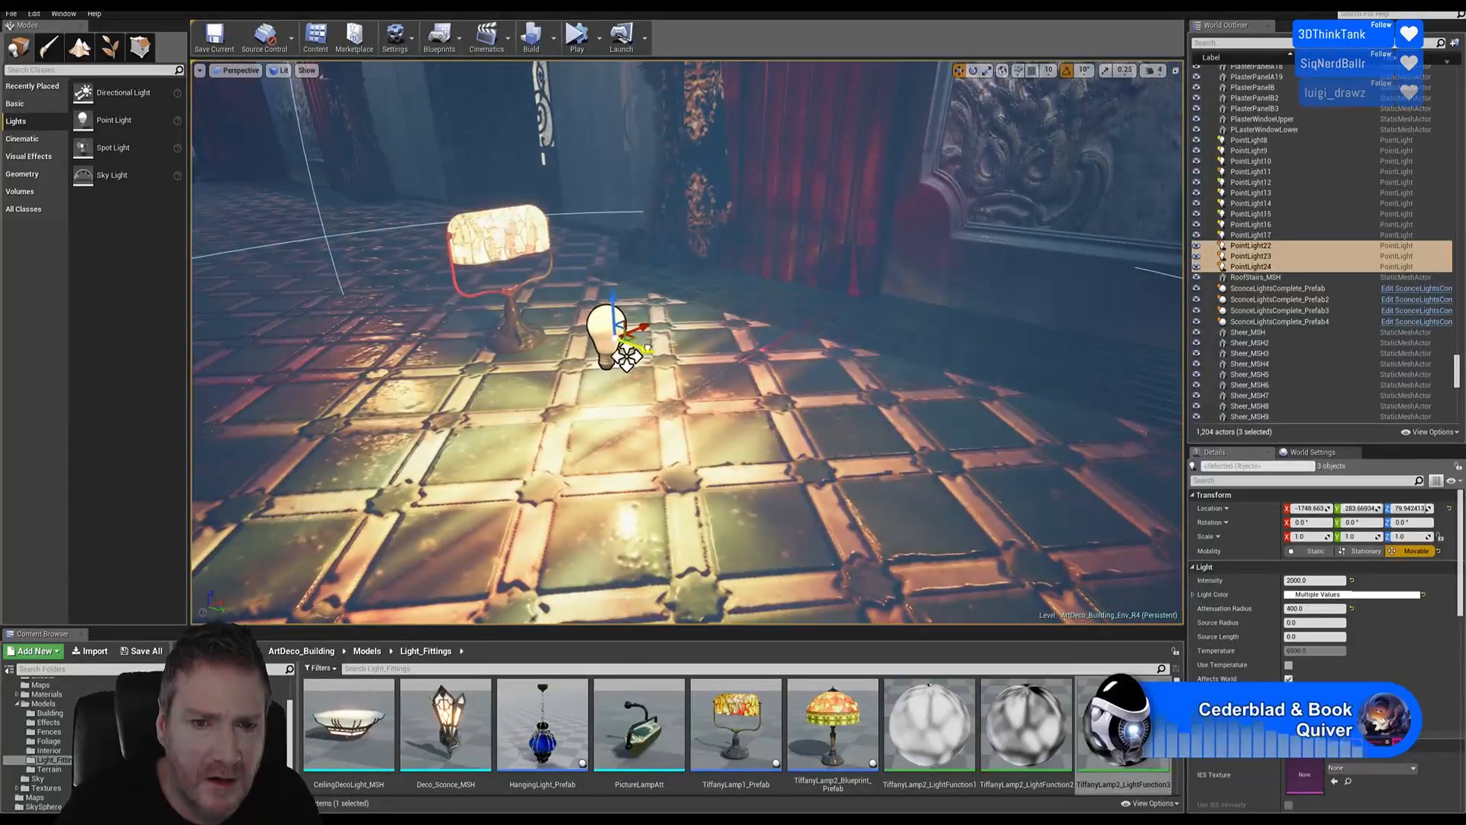
{"action": "left_click_drag", "start_coordinate": [626, 355], "coordinate": [552, 350]}
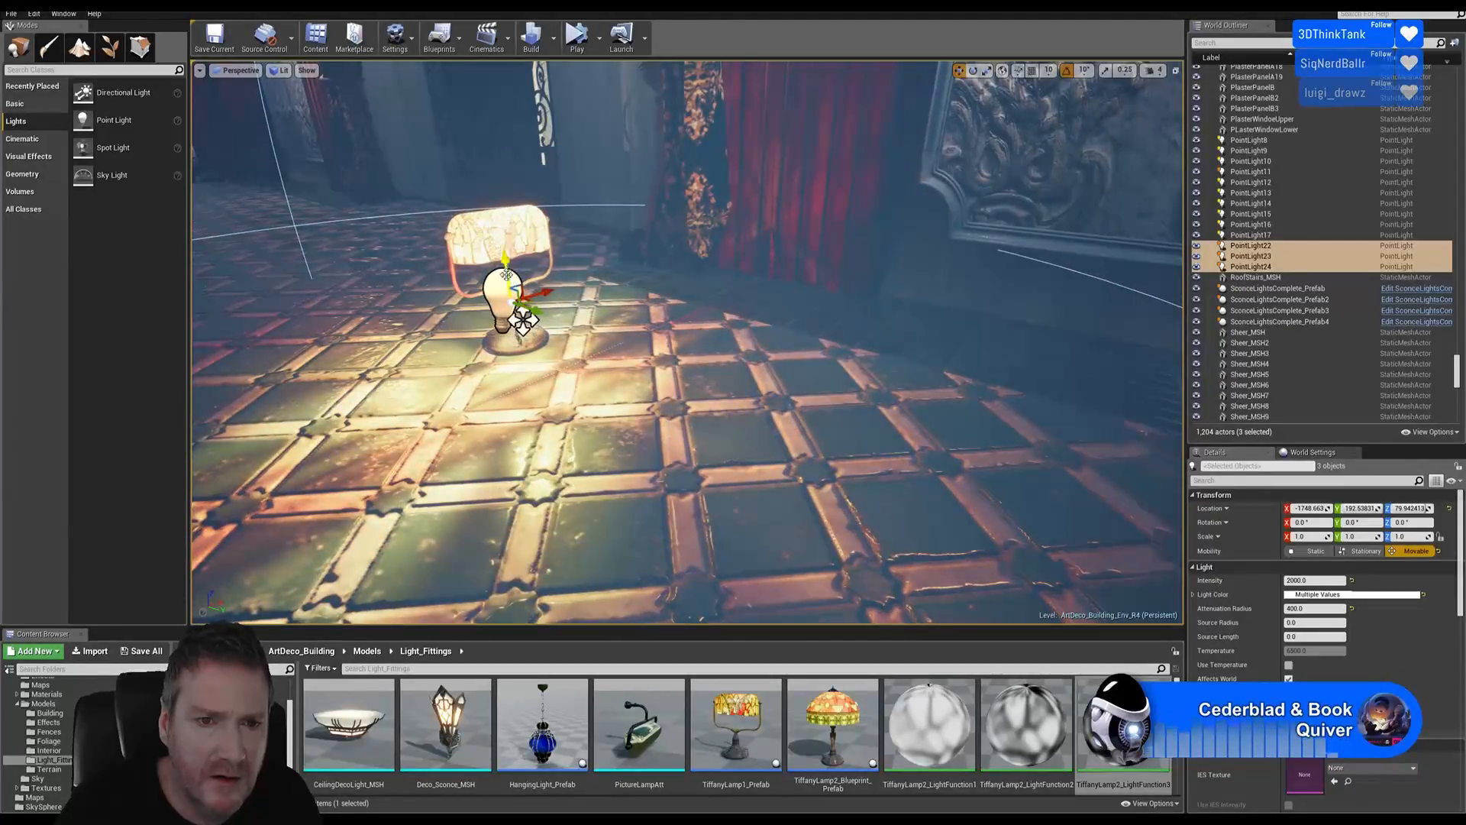
{"action": "left_click_drag", "start_coordinate": [506, 274], "coordinate": [491, 91]}
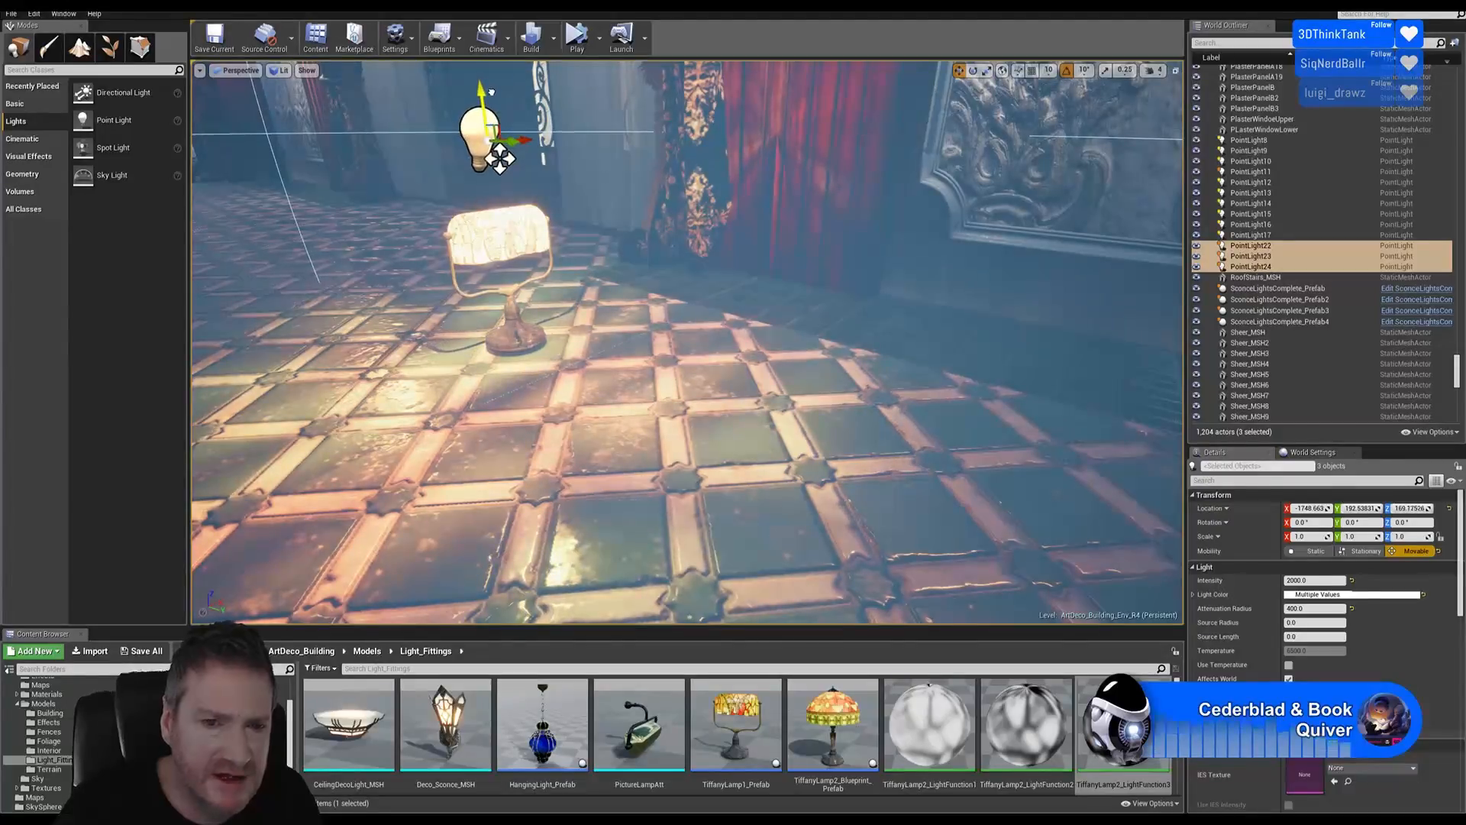
Move the three point lights along Y to about 57.7, on the opposite side of the lamp
{"action": "scroll", "coordinate": [733, 729], "scroll_direction": "down", "scroll_amount": 3}
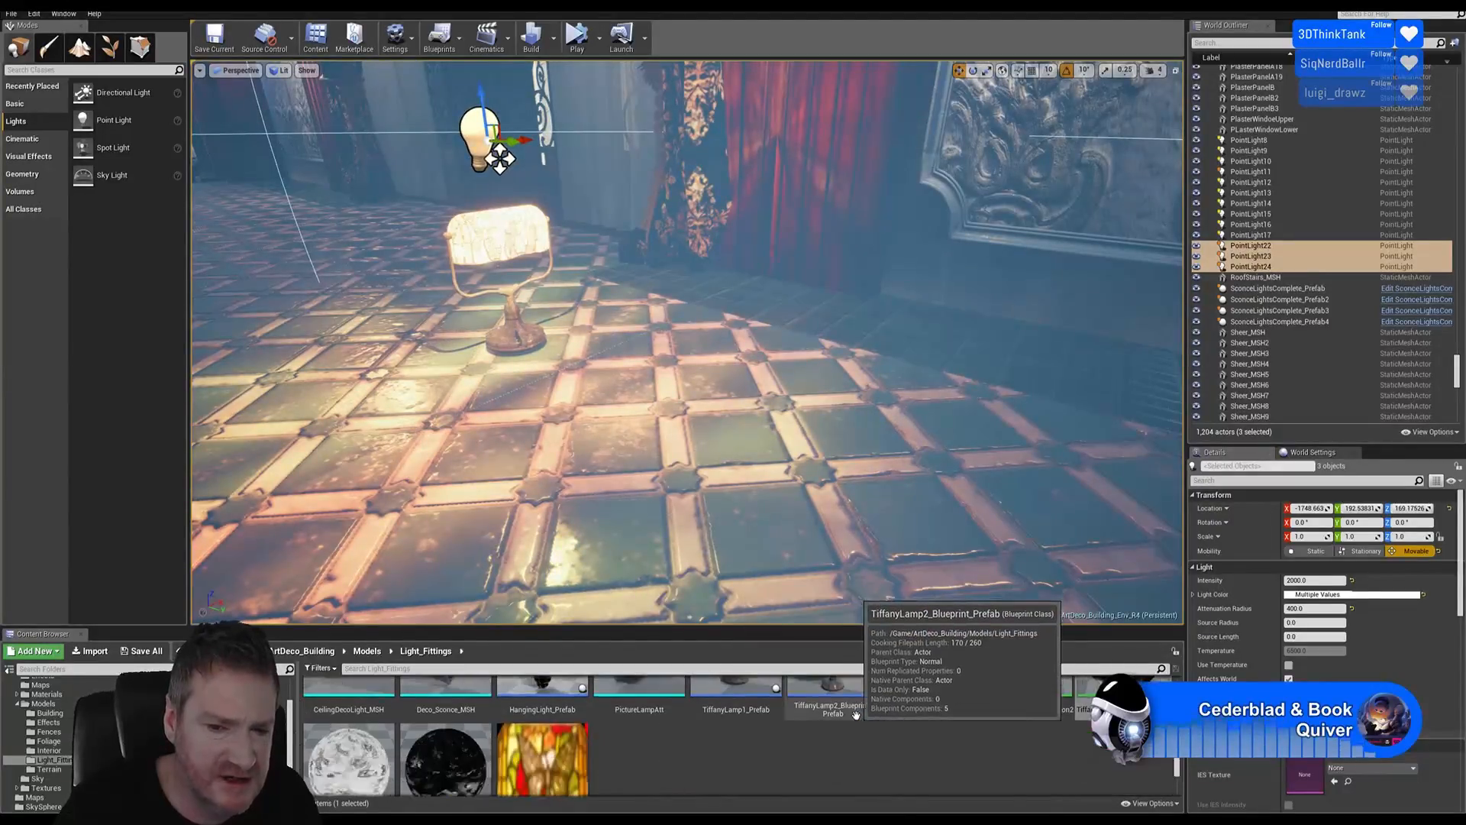
{"action": "mouse_move", "coordinate": [591, 273]}
{"action": "right_mouse_down"}
{"action": "mouse_move", "coordinate": [556, 299]}
{"action": "mouse_move", "coordinate": [591, 274]}
{"action": "right_mouse_up"}
{"action": "key", "text": "w"}
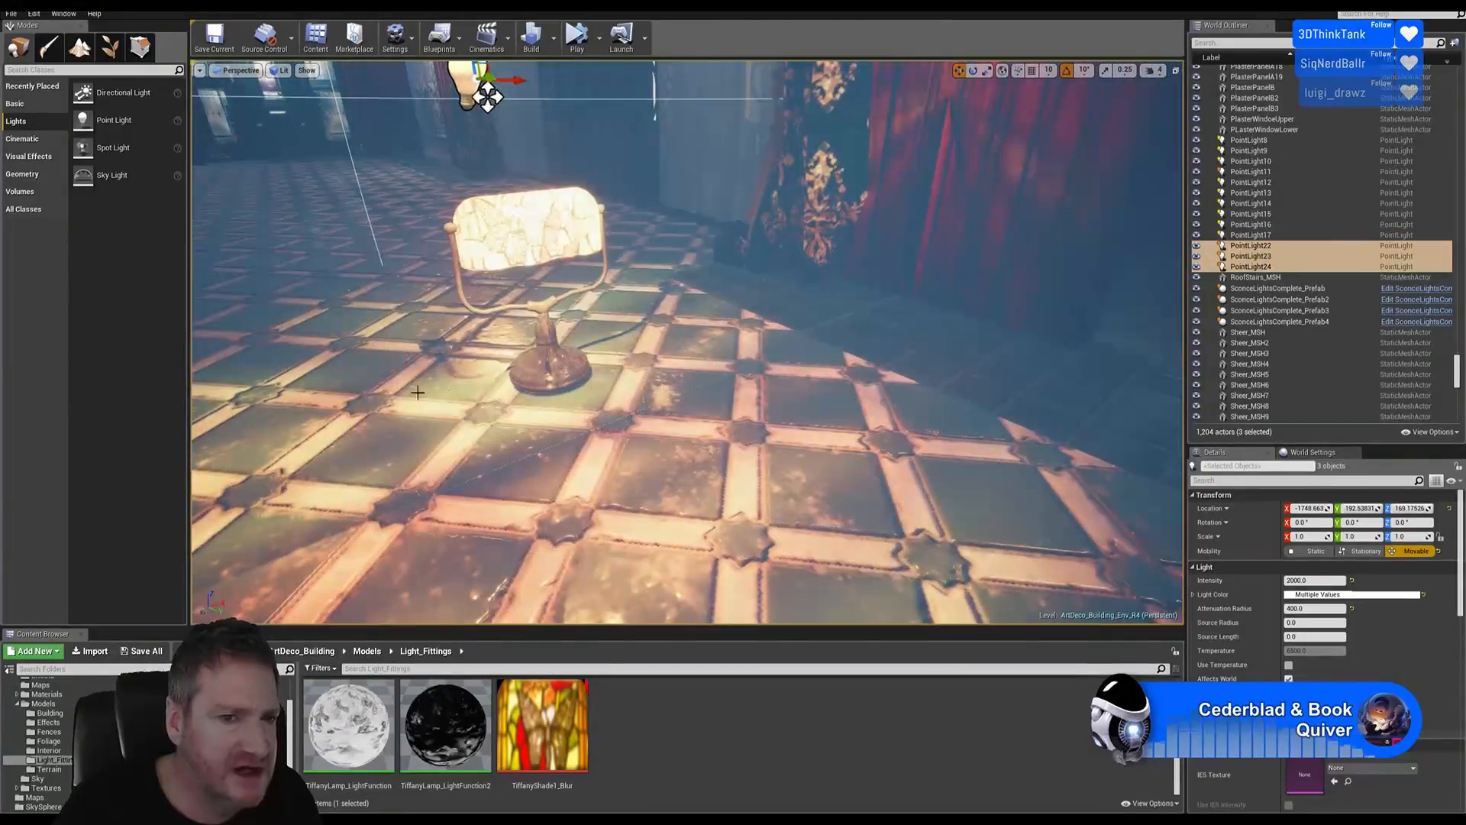
{"action": "key", "text": "a"}
{"action": "right_click_drag", "start_coordinate": [488, 97], "coordinate": [595, 362]}
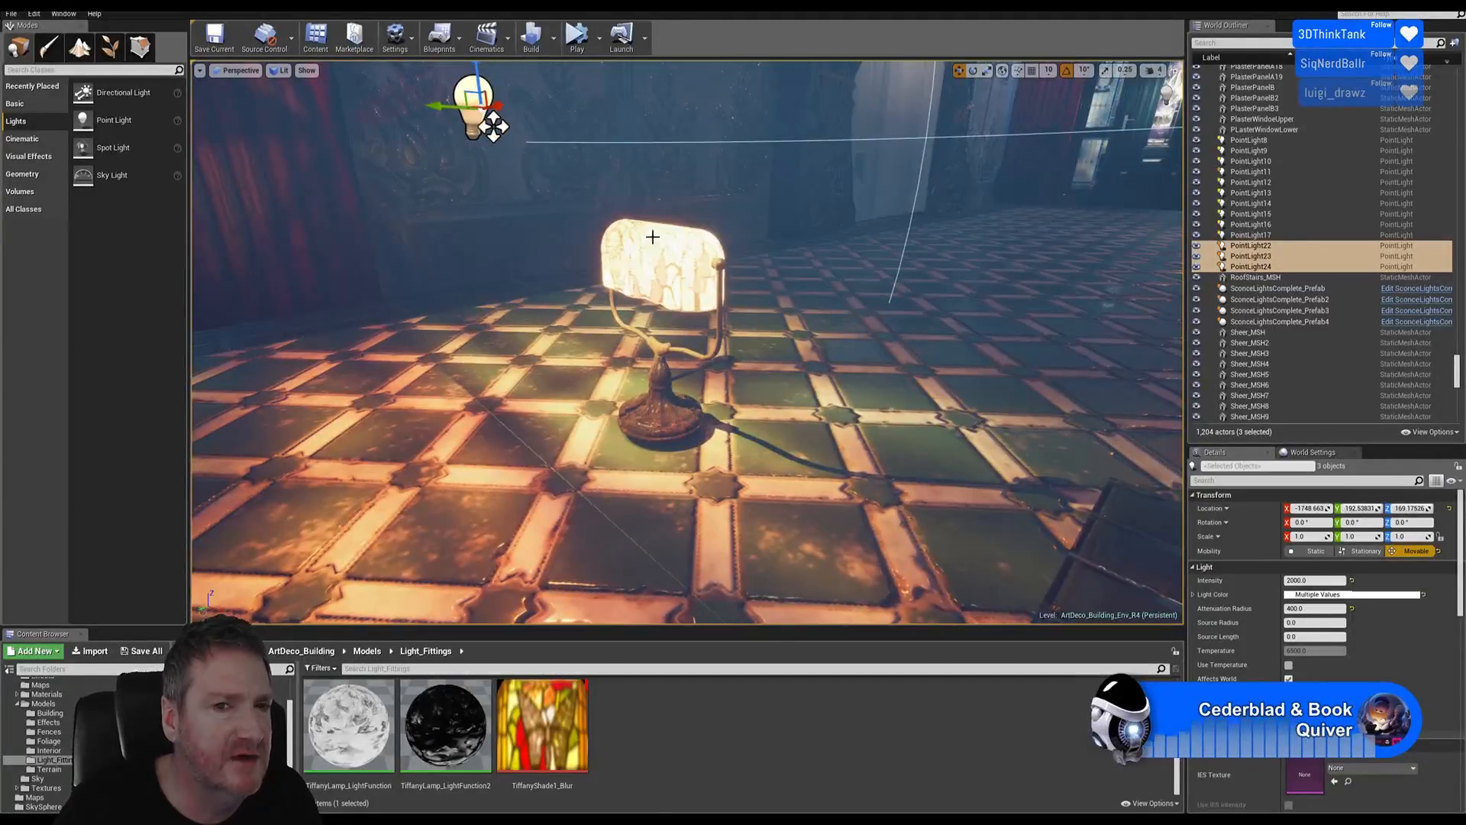
{"action": "mouse_move", "coordinate": [653, 237]}
{"action": "right_mouse_down"}
{"action": "mouse_move", "coordinate": [630, 235]}
{"action": "mouse_move", "coordinate": [745, 232]}
{"action": "mouse_move", "coordinate": [655, 229]}
{"action": "right_mouse_up"}
{"action": "key", "text": "w"}
{"action": "key", "text": "a"}
{"action": "key", "text": "s"}
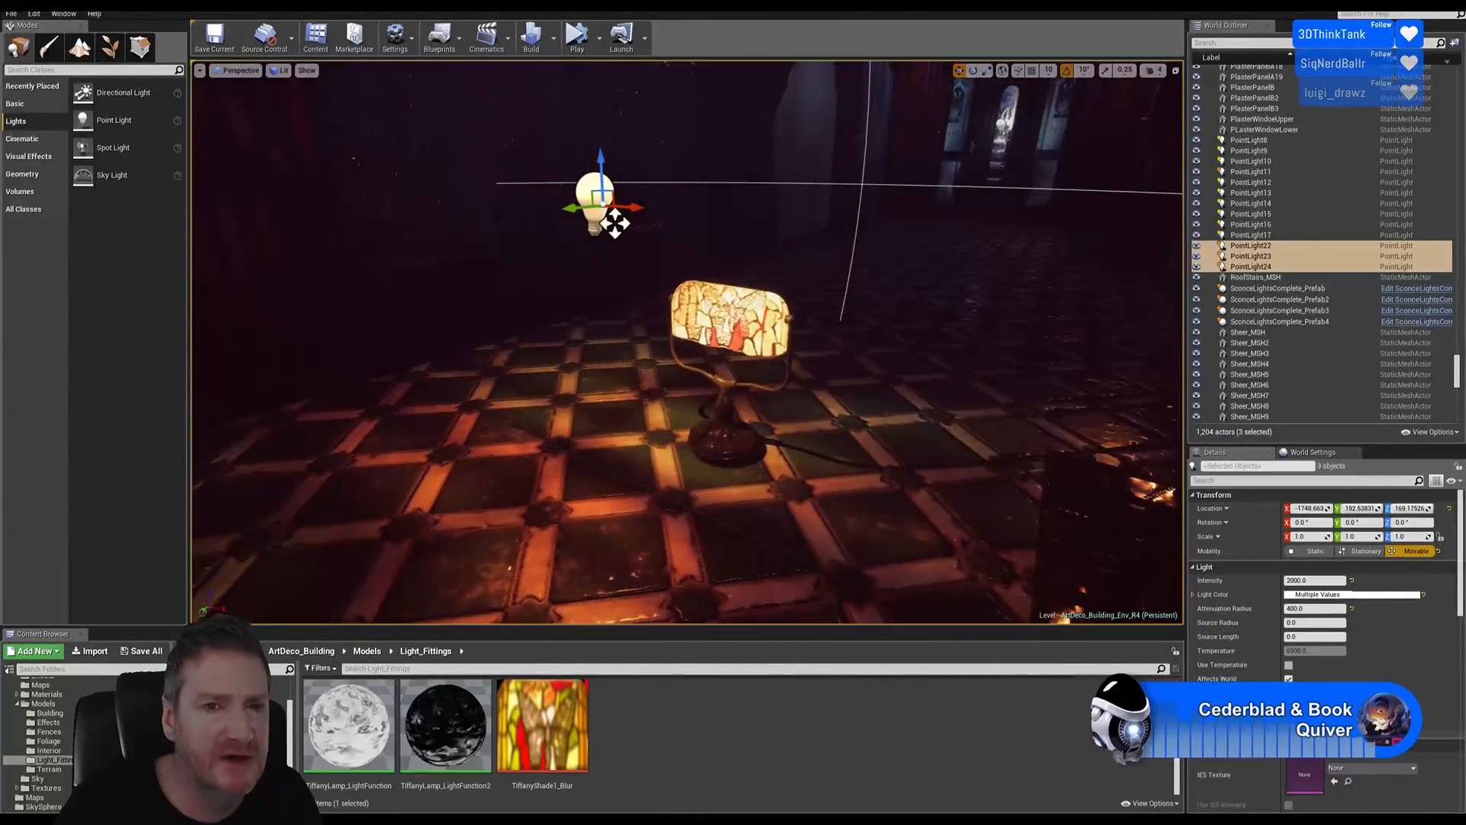
{"action": "left_click_drag", "start_coordinate": [615, 223], "coordinate": [755, 212]}
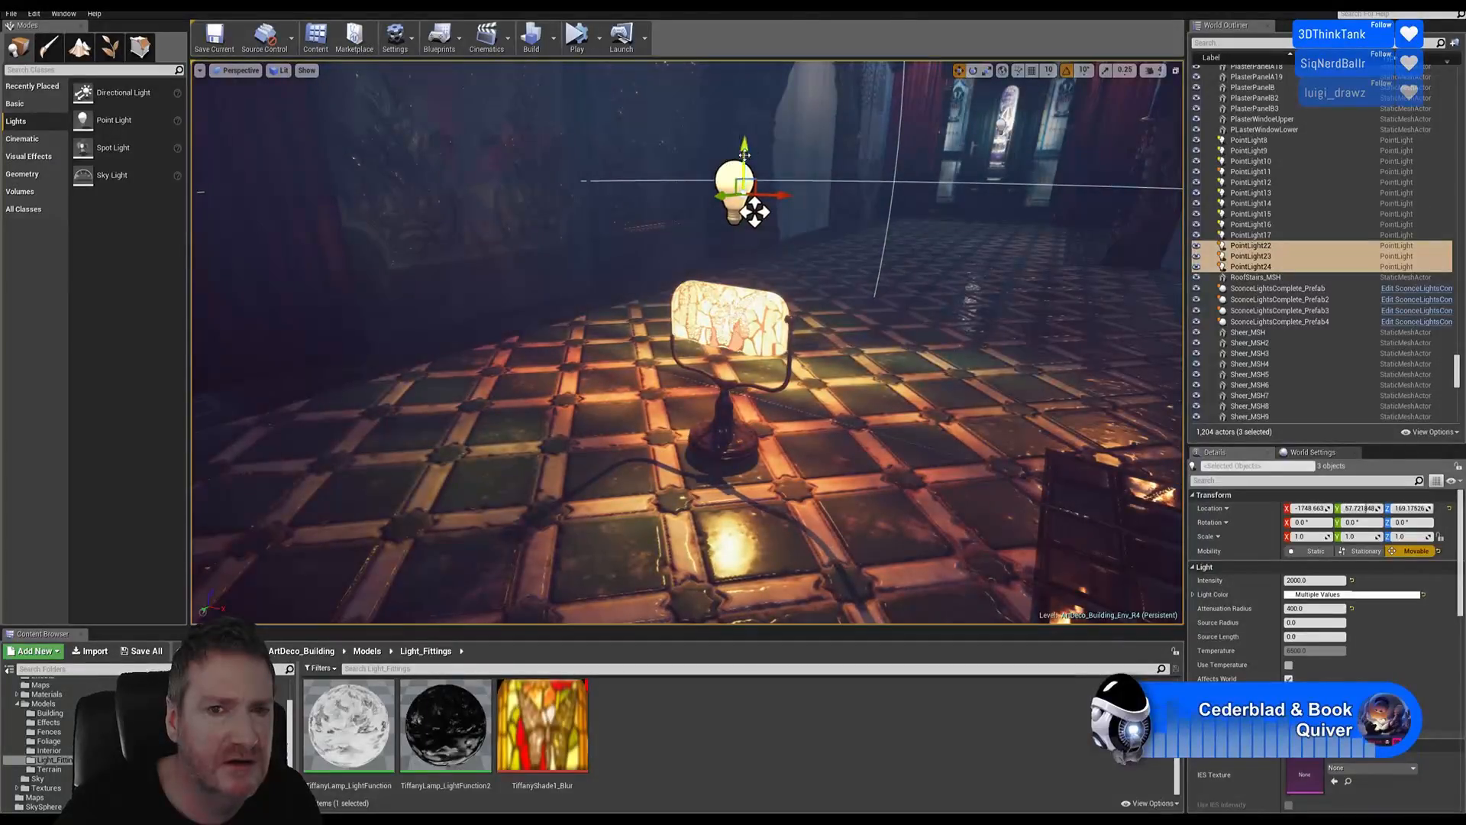
Lower the three lights to about Z 80 and move them along X to about -1684.6, in line with the shade
{"action": "left_click_drag", "start_coordinate": [744, 155], "coordinate": [731, 294]}
{"action": "key", "text": "a"}
{"action": "key", "text": "w"}
{"action": "right_click_drag", "start_coordinate": [662, 394], "coordinate": [718, 397]}
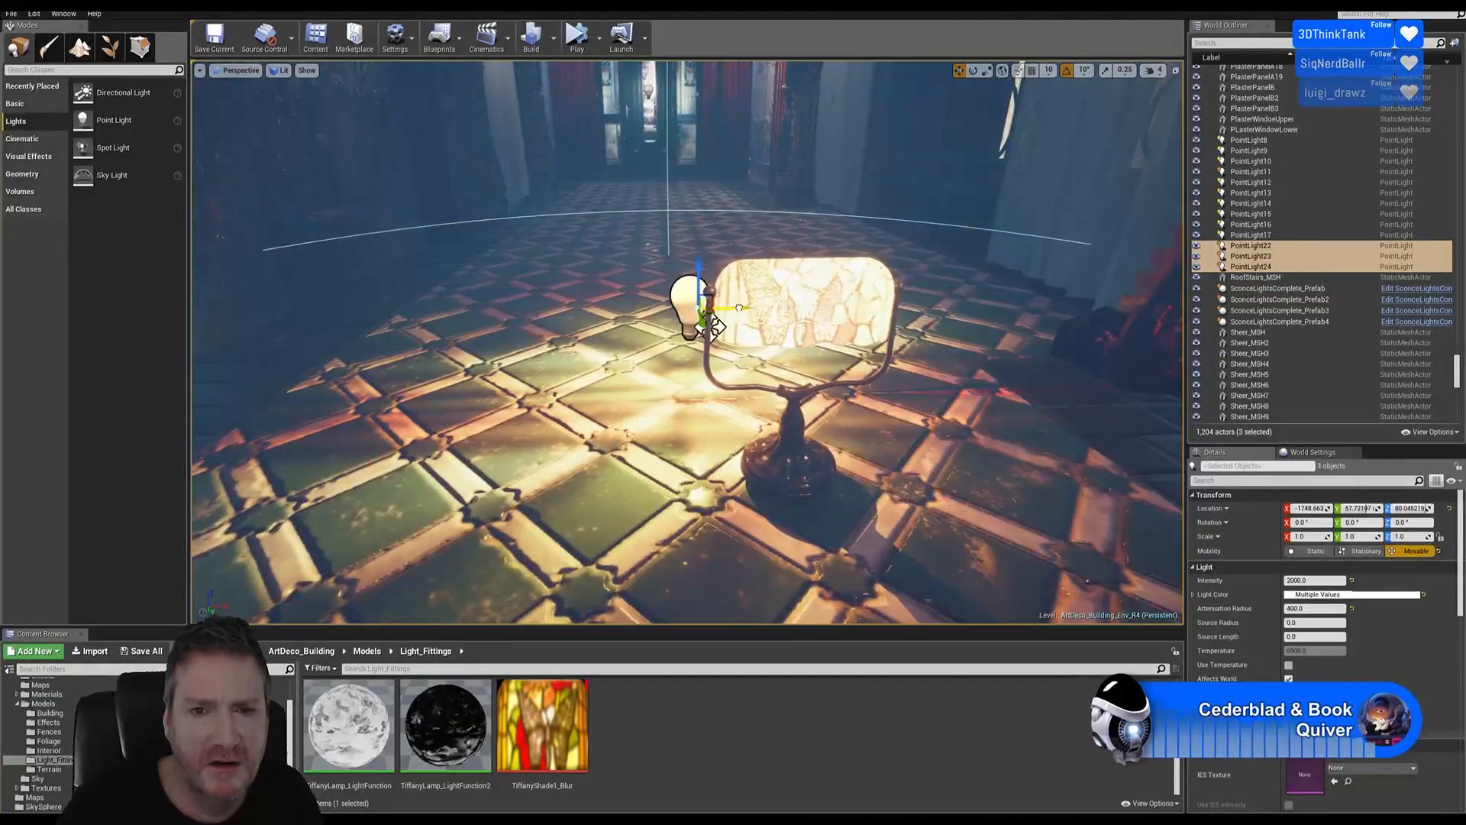
{"action": "left_click_drag", "start_coordinate": [716, 327], "coordinate": [823, 327]}
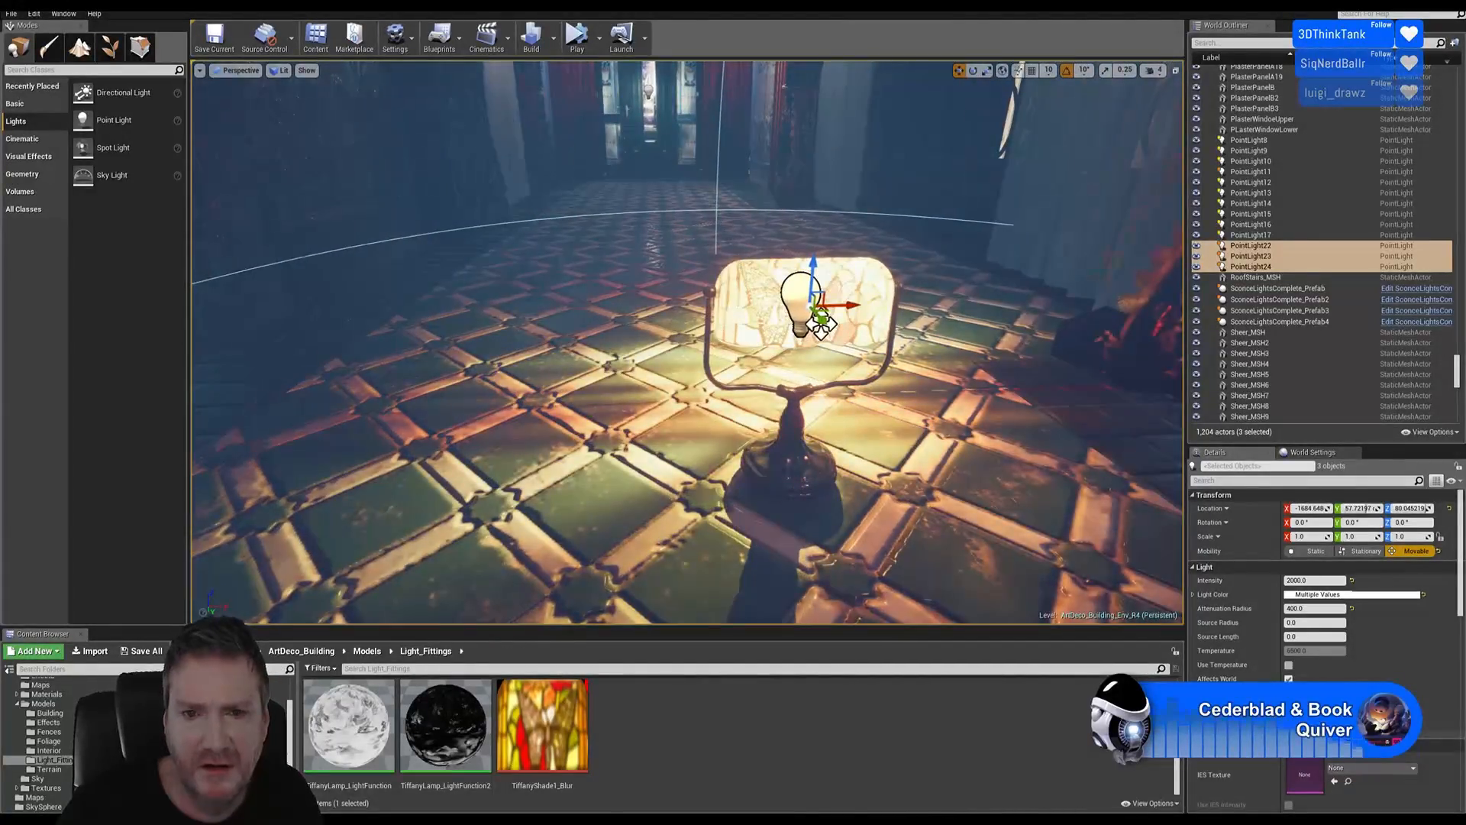
Move the three lights into the lampshade, at about Y 139.4 and Z 96.2
{"action": "key", "text": "a"}
{"action": "right_click_drag", "start_coordinate": [821, 325], "coordinate": [614, 384]}
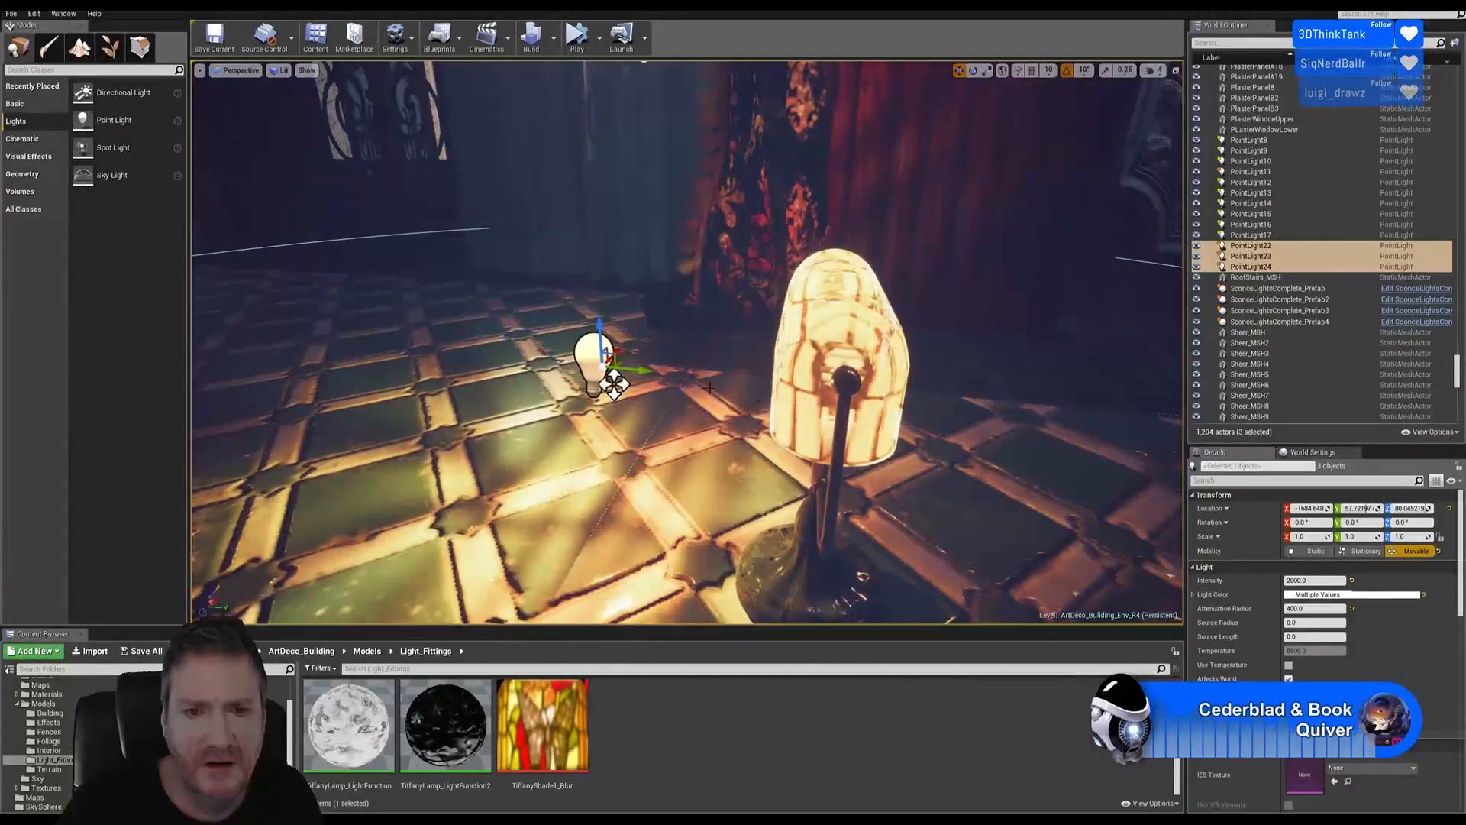
{"action": "left_click_drag", "start_coordinate": [645, 369], "coordinate": [853, 305]}
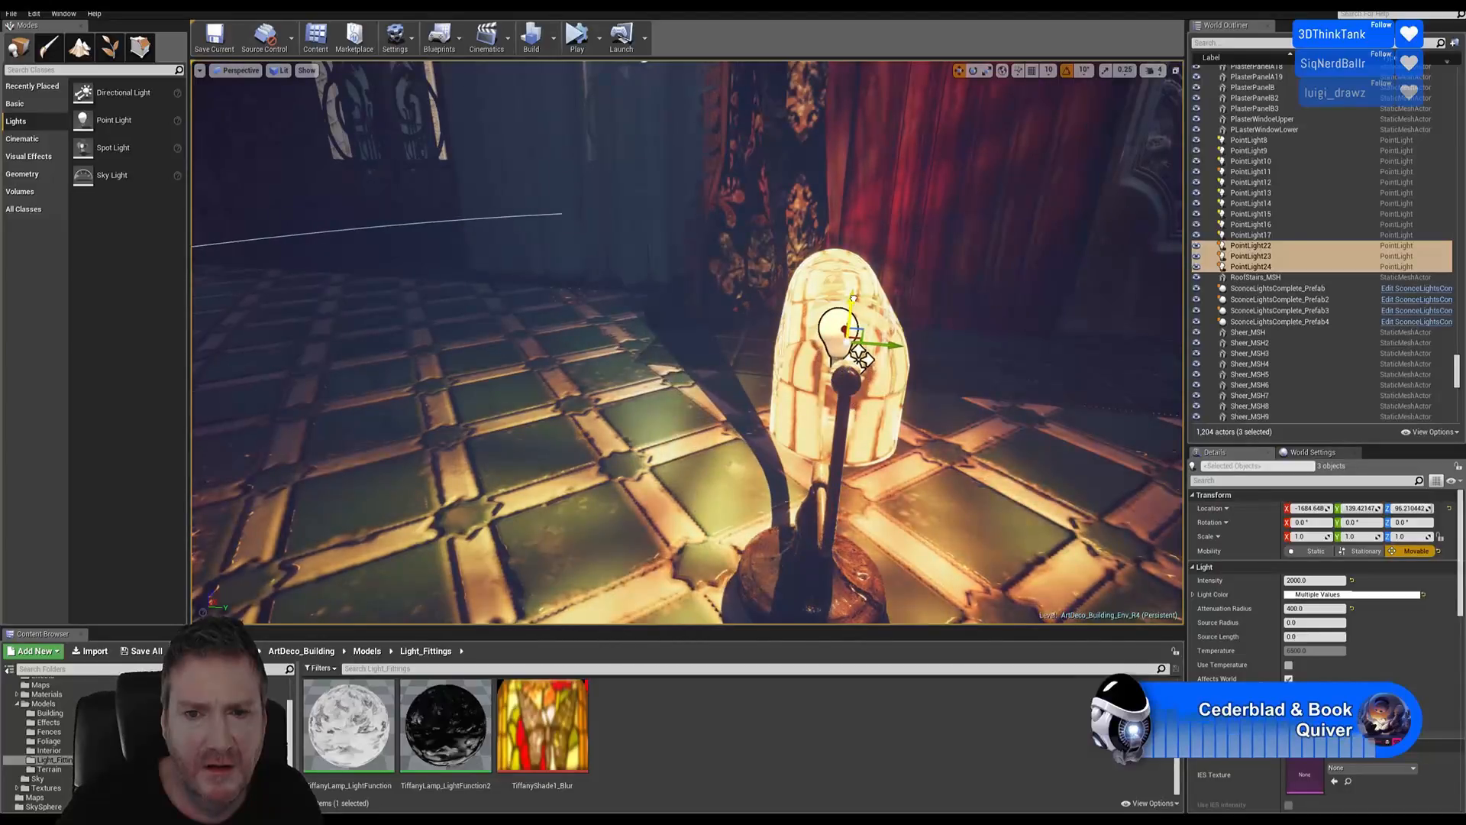
Center the three lights across the shade's width at about X -1711 and raise them to about Z 108.6
{"action": "right_click_drag", "start_coordinate": [853, 307], "coordinate": [600, 317]}
{"action": "key", "text": "d"}
{"action": "right_click_drag", "start_coordinate": [874, 363], "coordinate": [849, 369]}
{"action": "left_click_drag", "start_coordinate": [814, 319], "coordinate": [688, 235]}
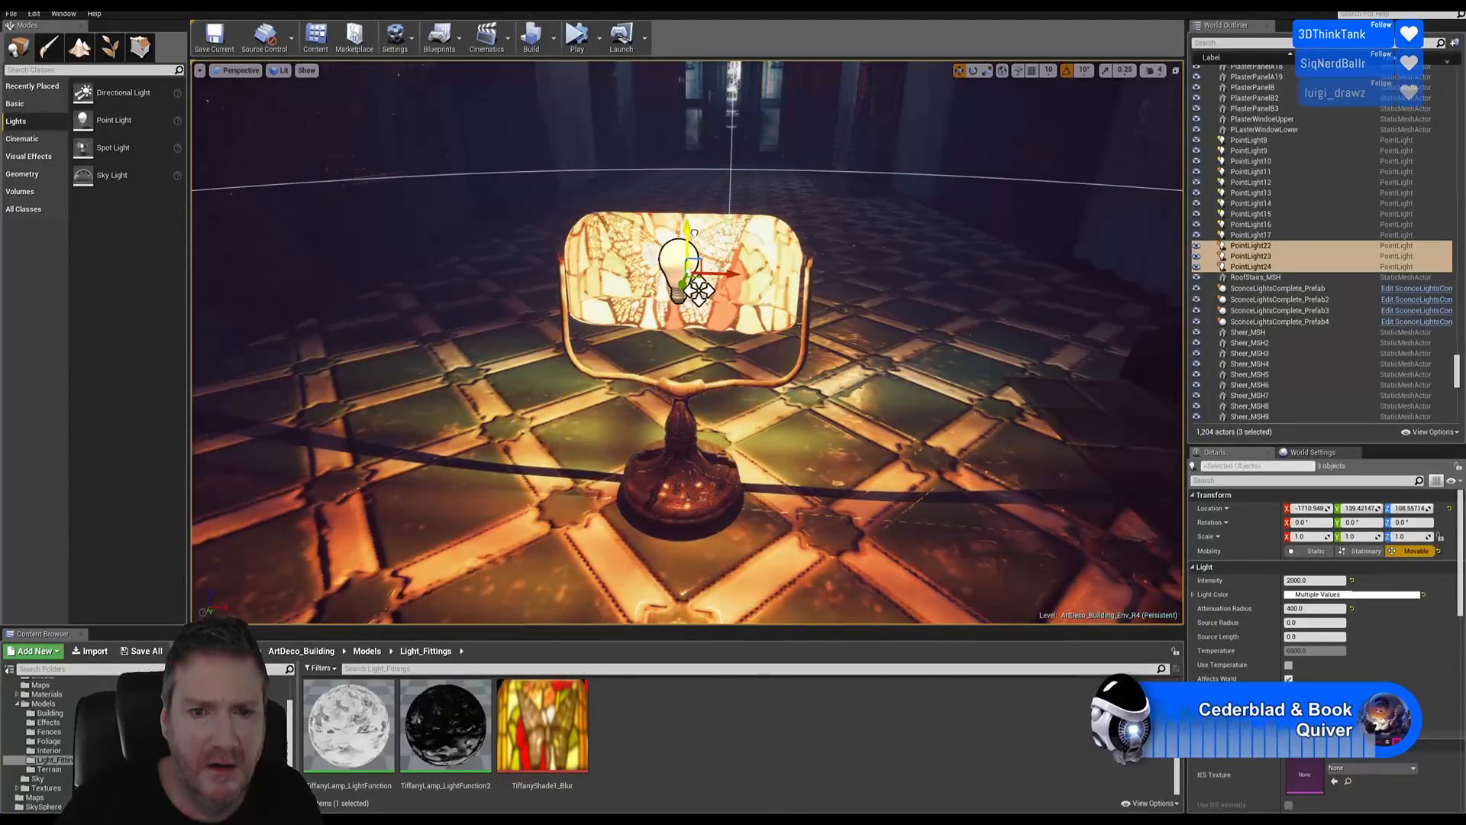
Adjust the lights' depth within the shade to about Y 132.4
{"action": "right_click_drag", "start_coordinate": [688, 235], "coordinate": [458, 253]}
{"action": "key", "text": "d"}
{"action": "right_click_drag", "start_coordinate": [693, 293], "coordinate": [571, 271]}
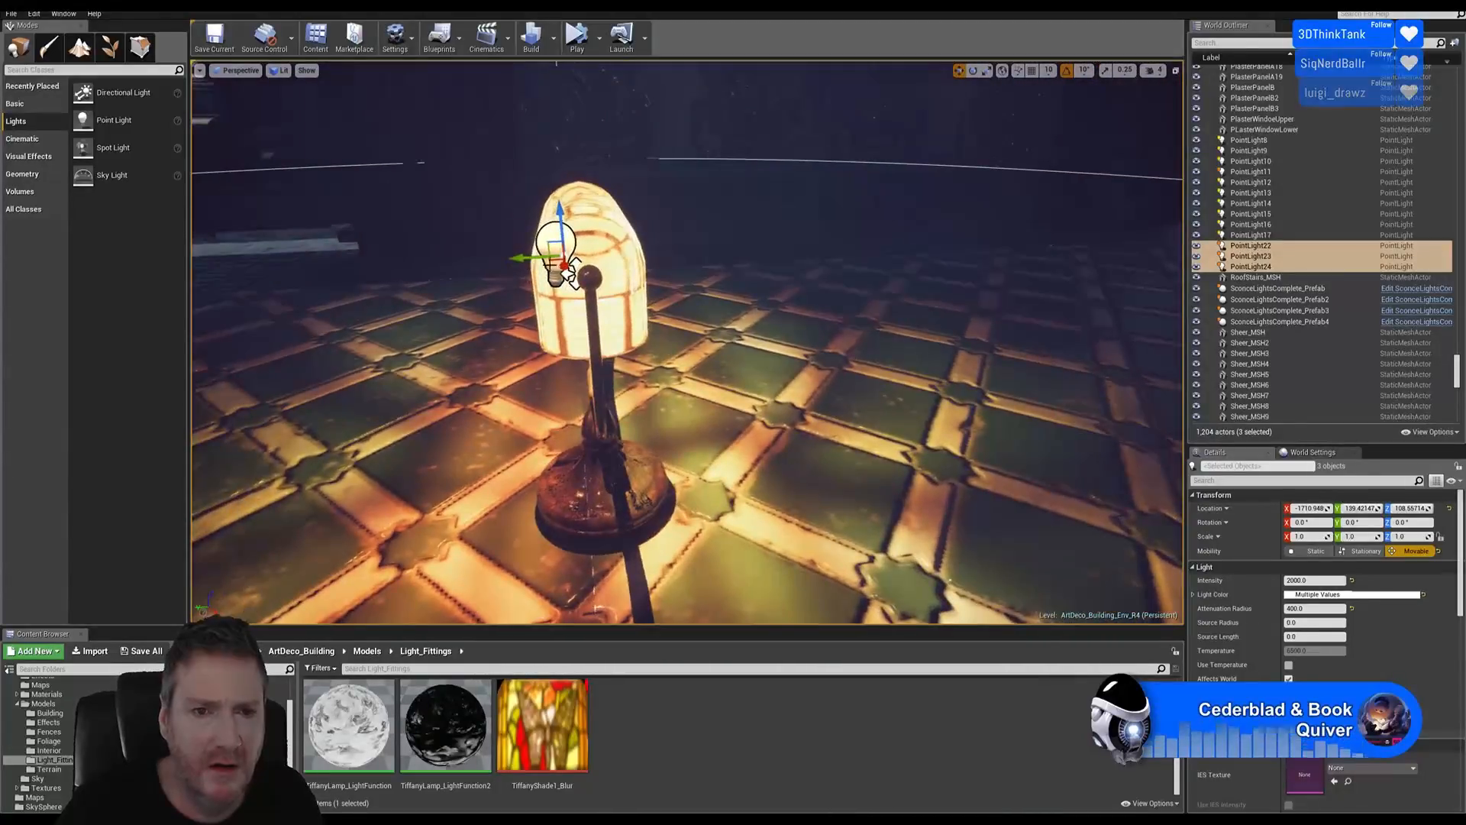
{"action": "left_click_drag", "start_coordinate": [571, 273], "coordinate": [607, 271]}
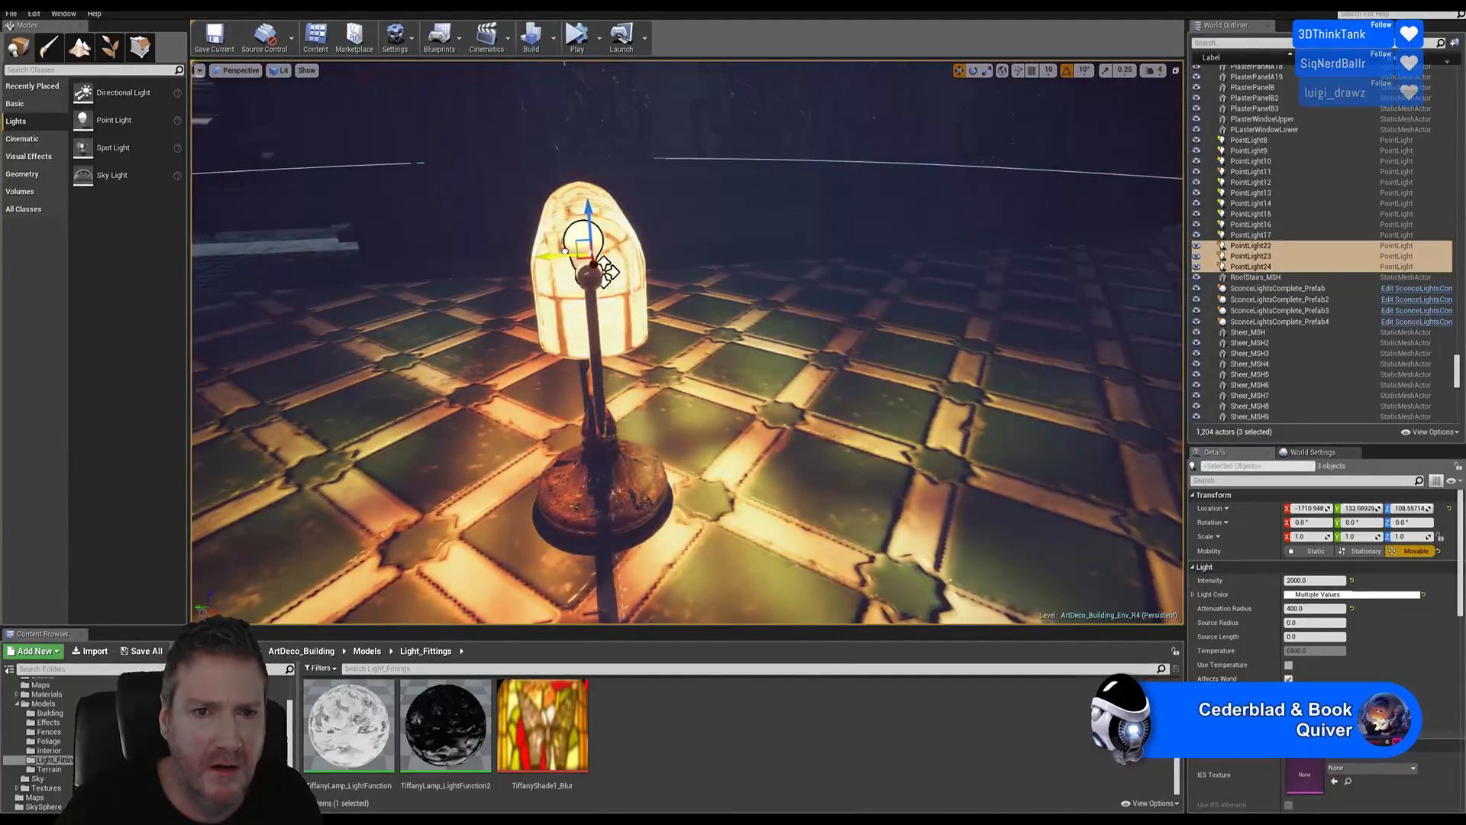
{"action": "key", "text": "a"}
{"action": "right_click_drag", "start_coordinate": [567, 271], "coordinate": [768, 270]}
{"action": "key", "text": "w"}
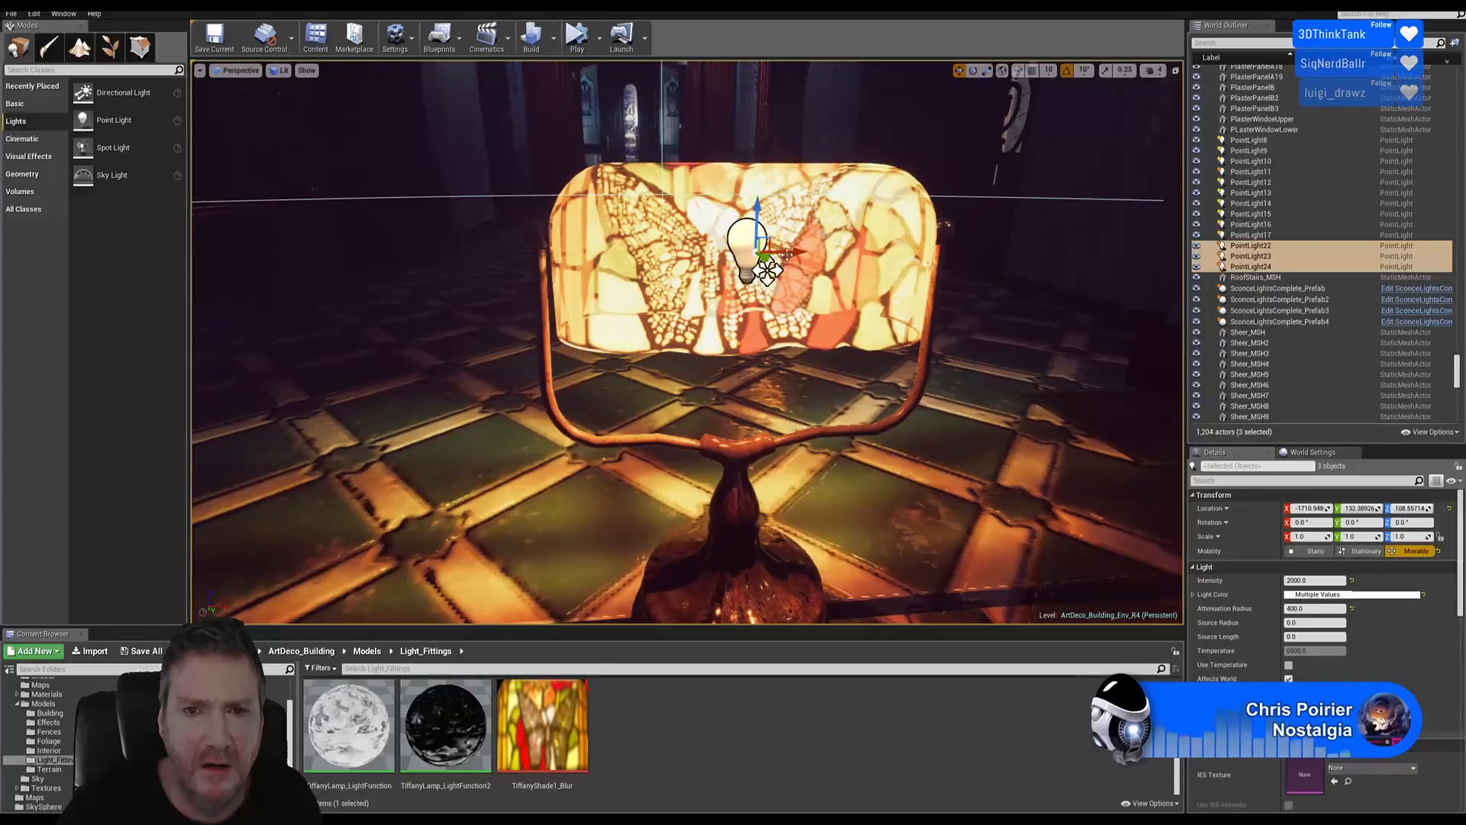
Fine-tune the lights' sideways position within the shade to about X -1712.1
{"action": "right_click_drag", "start_coordinate": [779, 254], "coordinate": [1084, 258]}
{"action": "key", "text": "a"}
{"action": "key", "text": "a"}
{"action": "right_click_drag", "start_coordinate": [692, 263], "coordinate": [700, 258]}
{"action": "key", "text": "d"}
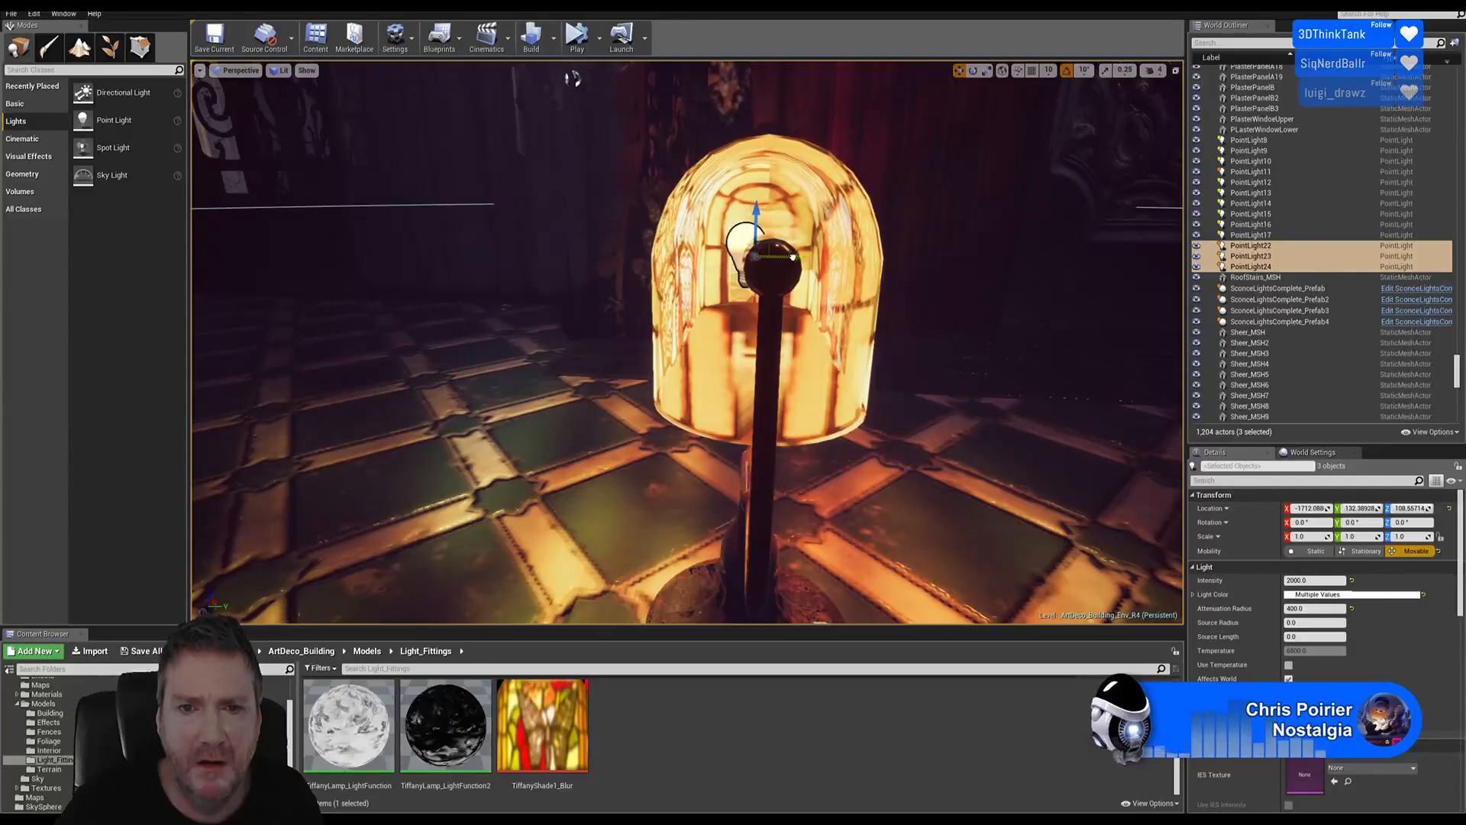
Nudge the three lights along Y to about 134.8 inside the shade and inspect the pattern cast on the floor
{"action": "right_click_drag", "start_coordinate": [805, 252], "coordinate": [1100, 255]}
{"action": "key", "text": "a"}
{"action": "mouse_move", "coordinate": [688, 342]}
{"action": "right_mouse_down"}
{"action": "mouse_move", "coordinate": [729, 340]}
{"action": "mouse_move", "coordinate": [711, 339]}
{"action": "right_mouse_up"}
{"action": "key", "text": "w"}
{"action": "key", "text": "s"}
{"action": "key", "text": "a"}
{"action": "key", "text": "d"}
{"action": "key", "text": "e"}
{"action": "right_click_drag", "start_coordinate": [849, 384], "coordinate": [849, 385]}
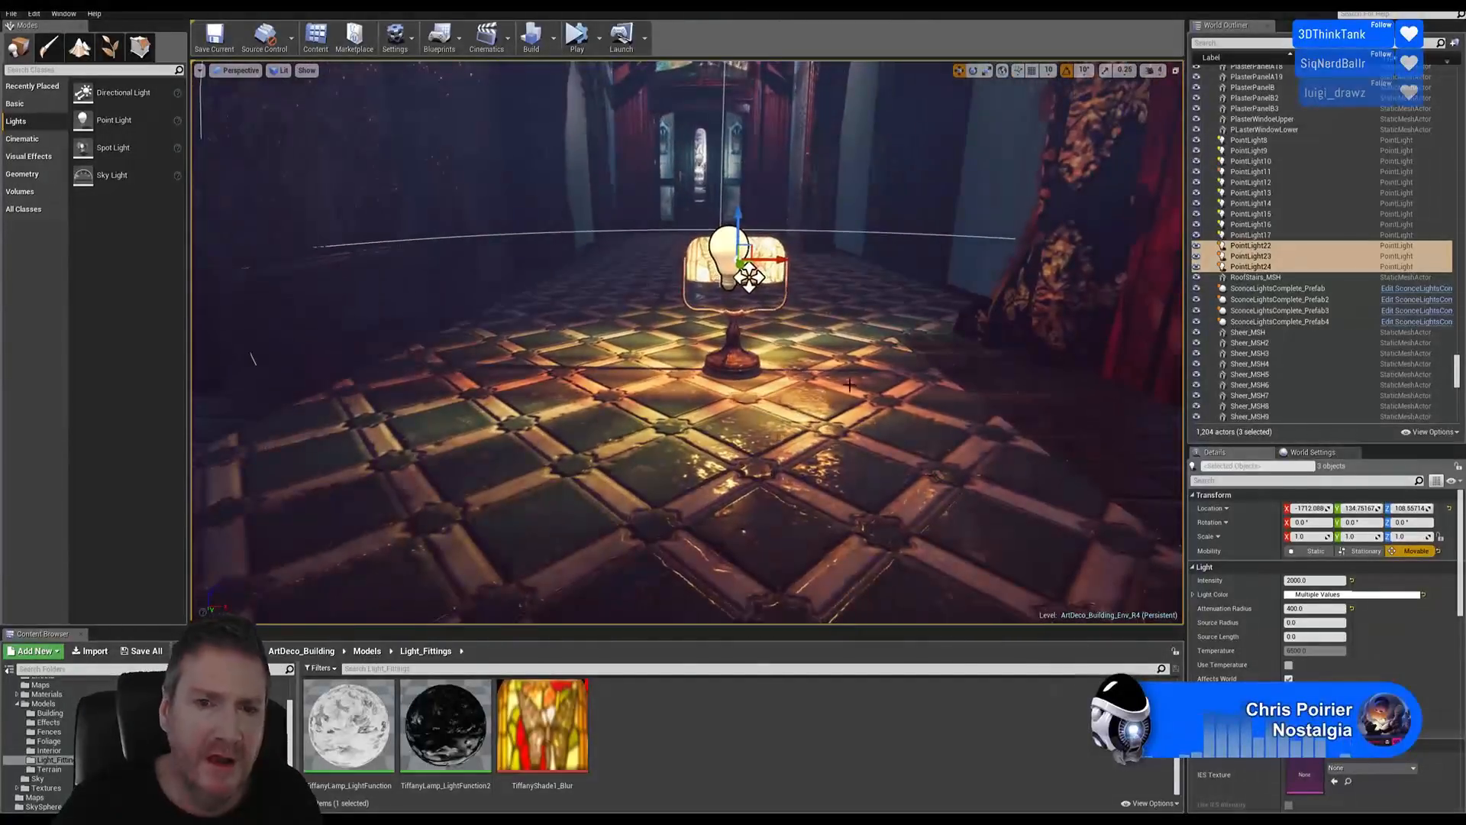
Add the Tiffany lamp to the light selection and start converting the components to a Blueprint class in ArtDeco_Building/Models/Light_Fittings
{"action": "left_click", "coordinate": [734, 359], "text": "ctrl"}
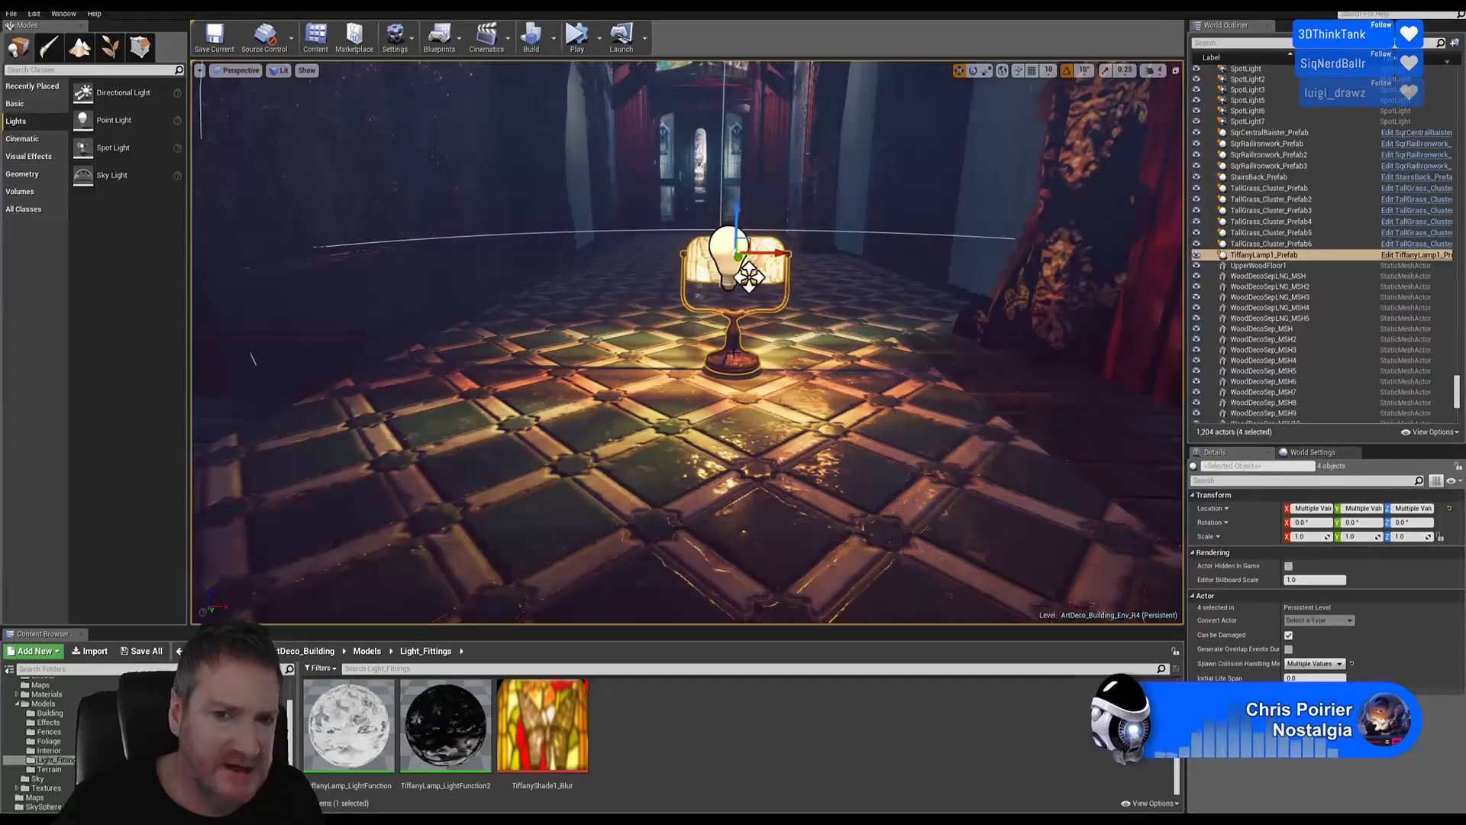
{"action": "left_click", "coordinate": [440, 36]}
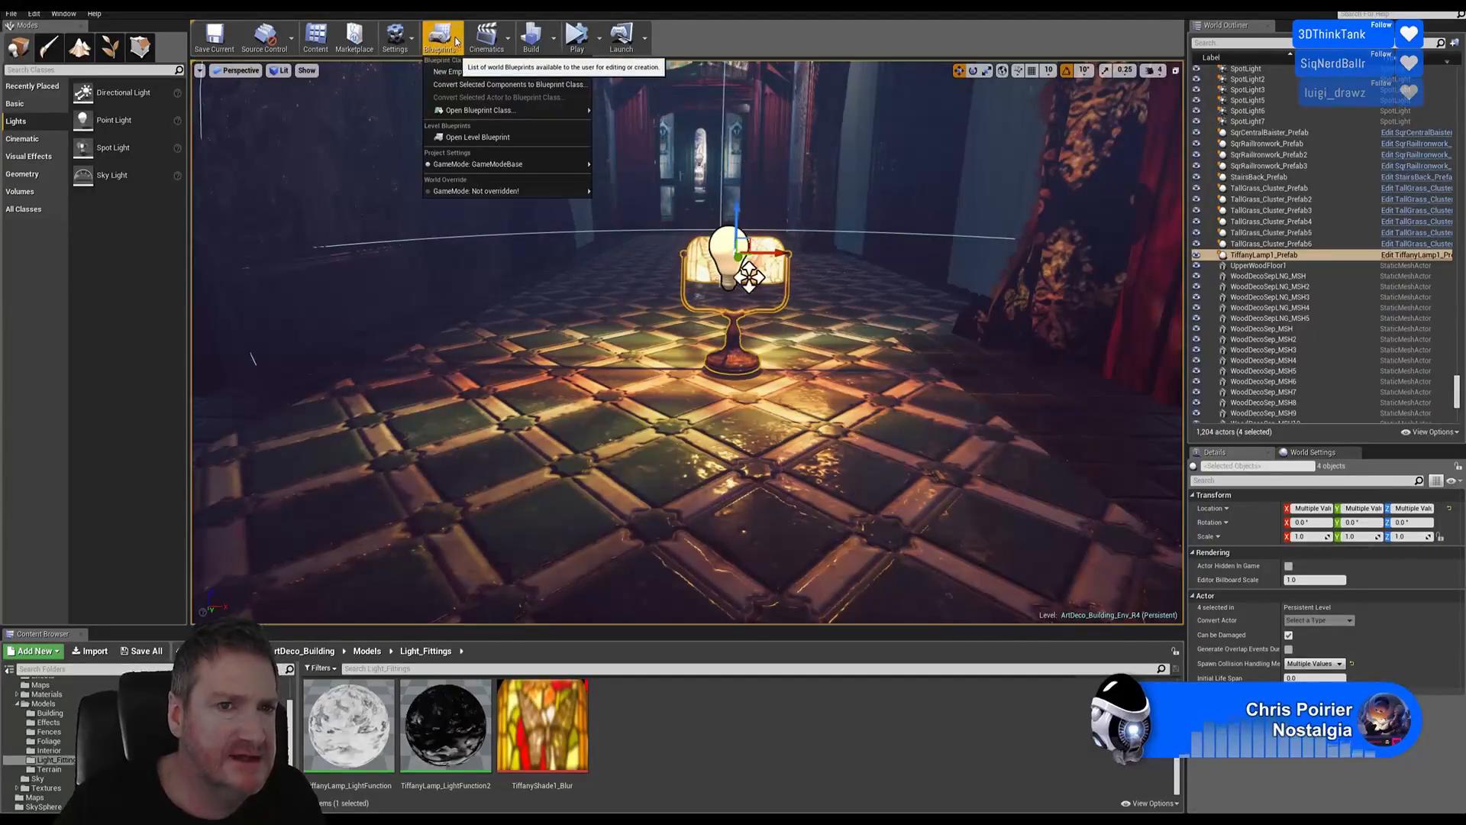
{"action": "left_click", "coordinate": [489, 85]}
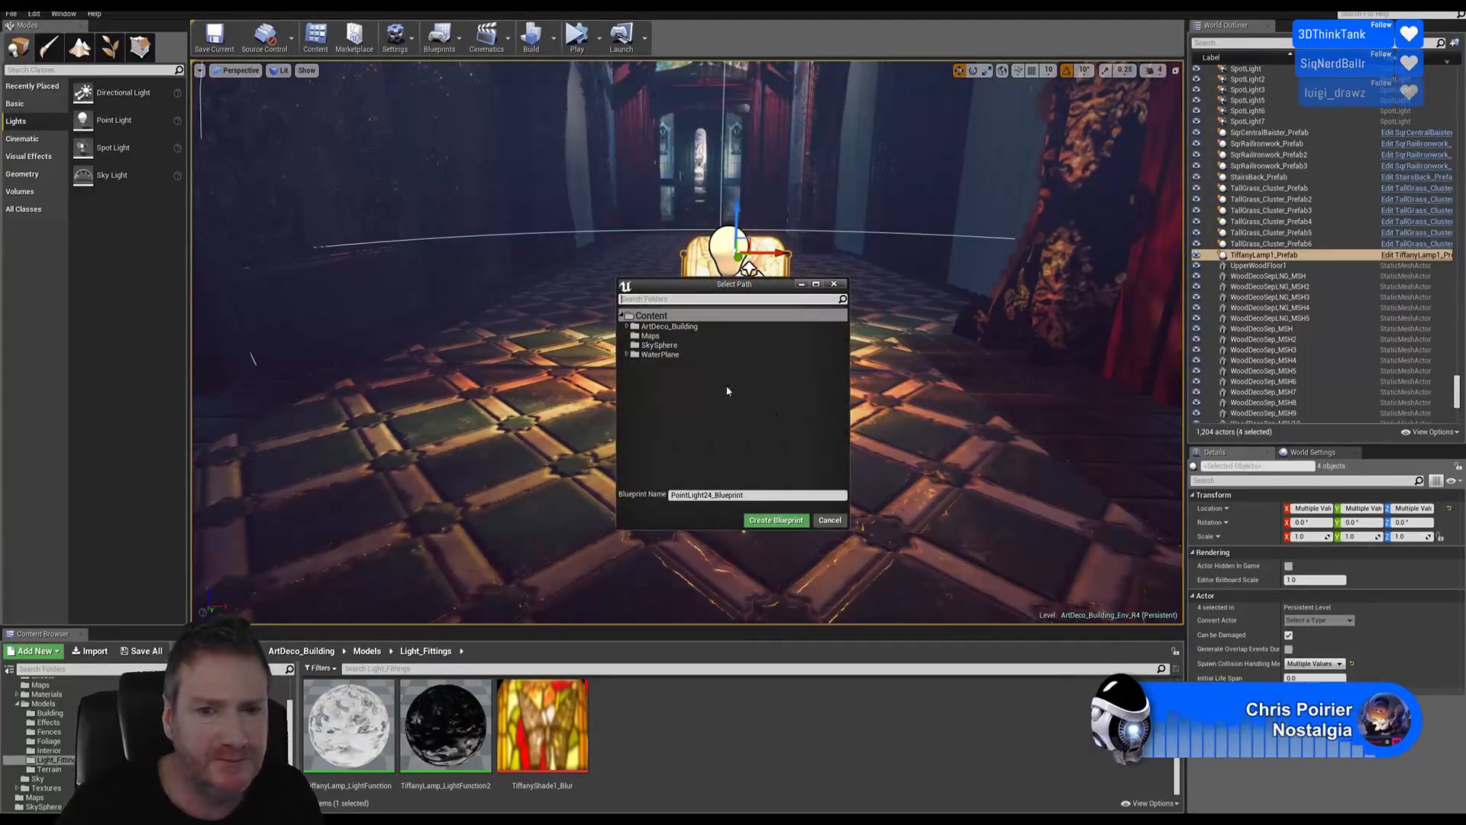
{"action": "left_click", "coordinate": [627, 326]}
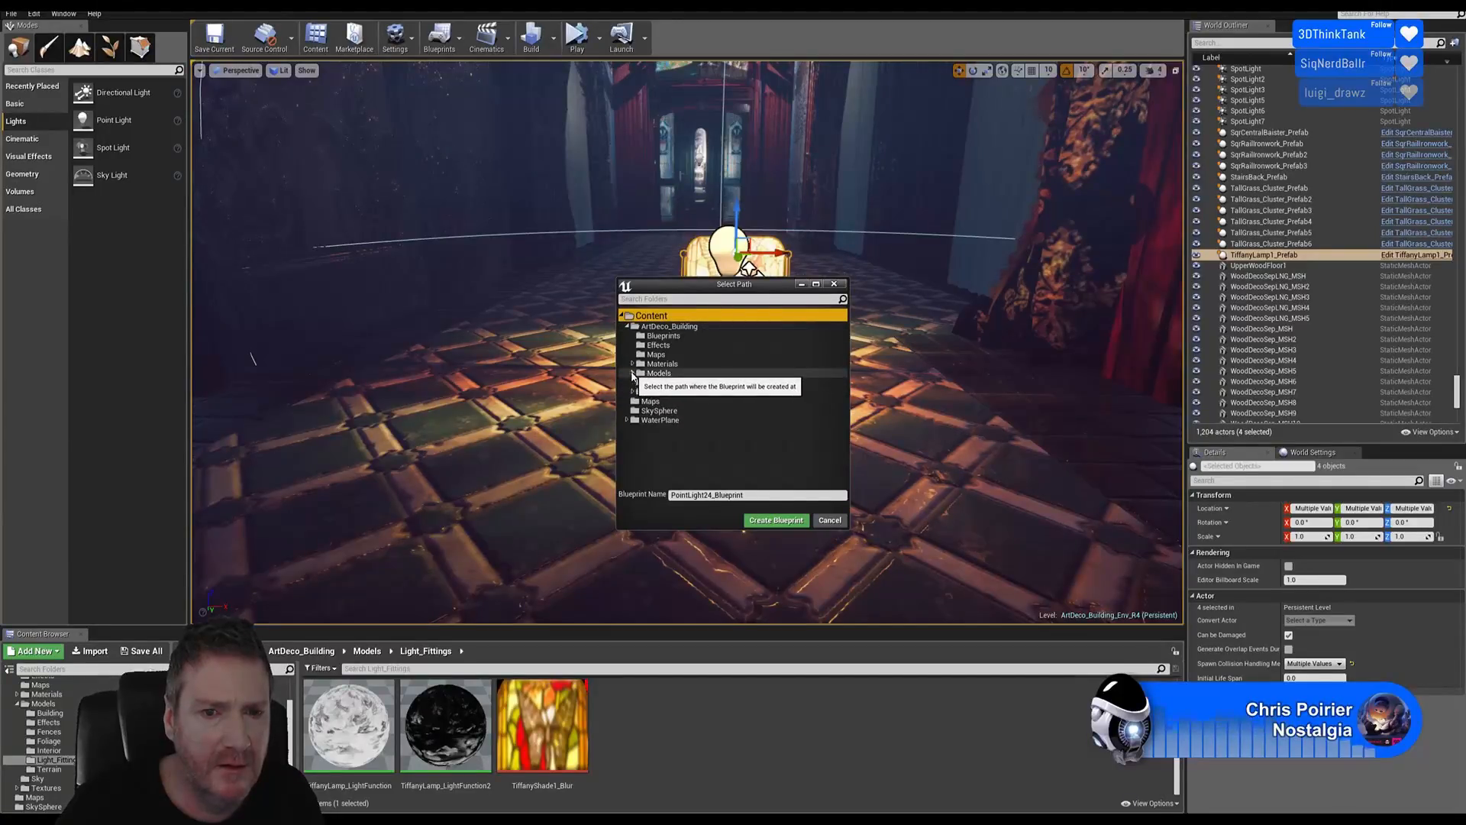
{"action": "left_click", "coordinate": [633, 374]}
{"action": "left_click", "coordinate": [673, 430]}
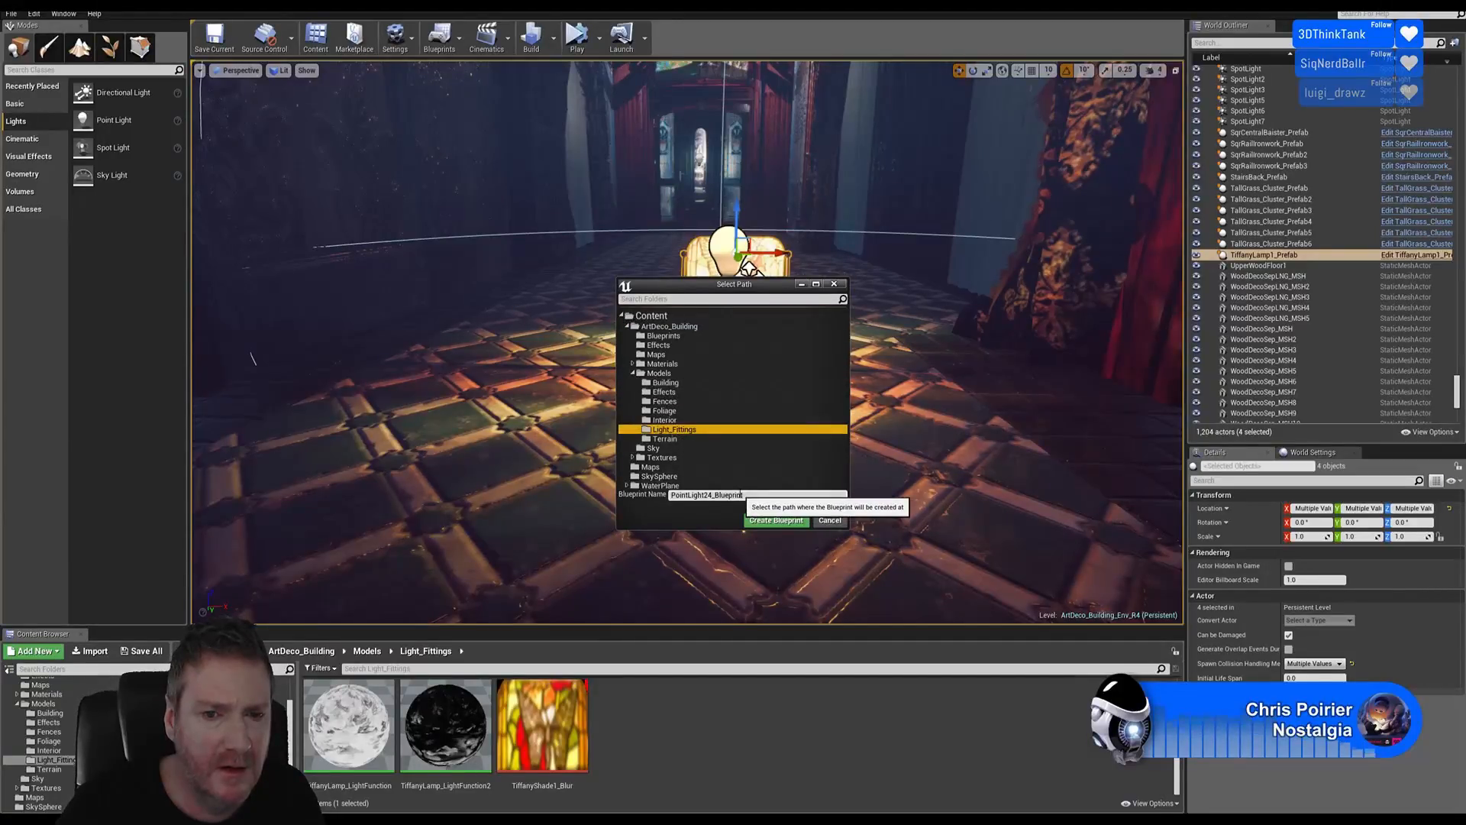
Name the Blueprint TiffanyLamp2_Prefab, create it and close its Blueprint editor
{"action": "left_click", "coordinate": [725, 494]}
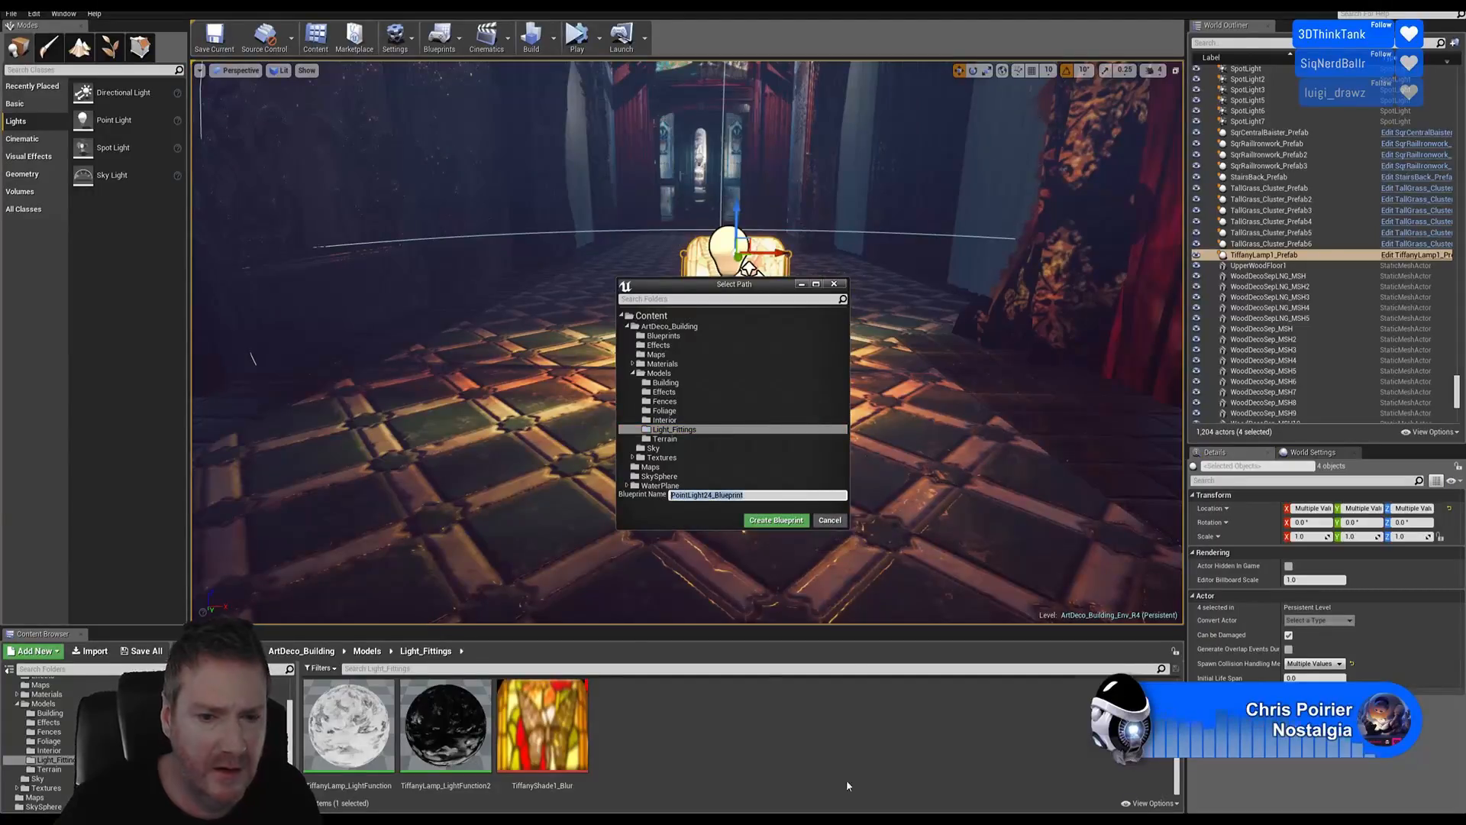
{"action": "scroll", "coordinate": [846, 779], "scroll_direction": "up", "scroll_amount": 2}
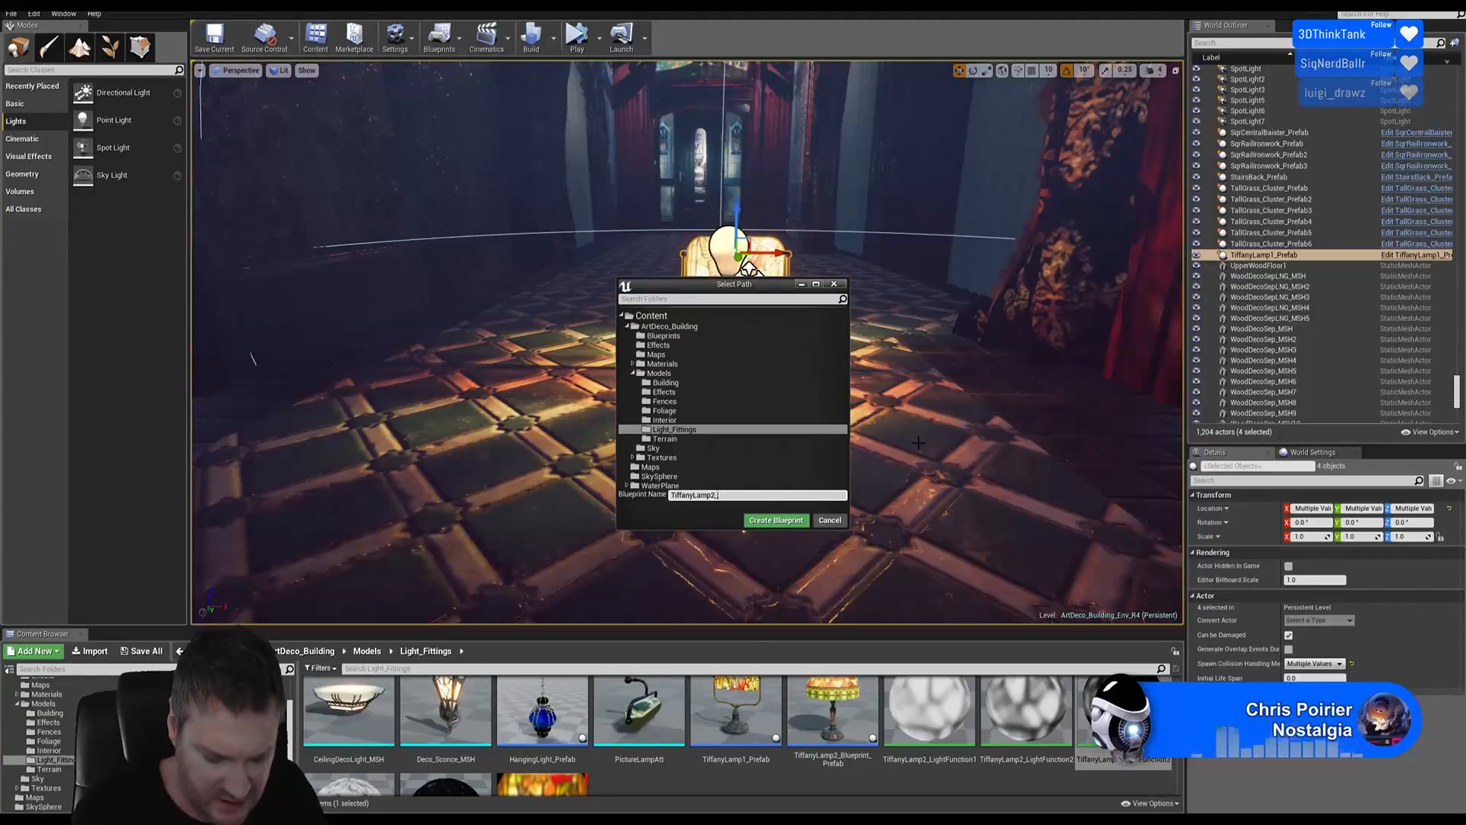
{"action": "type", "text": "Prefab"}
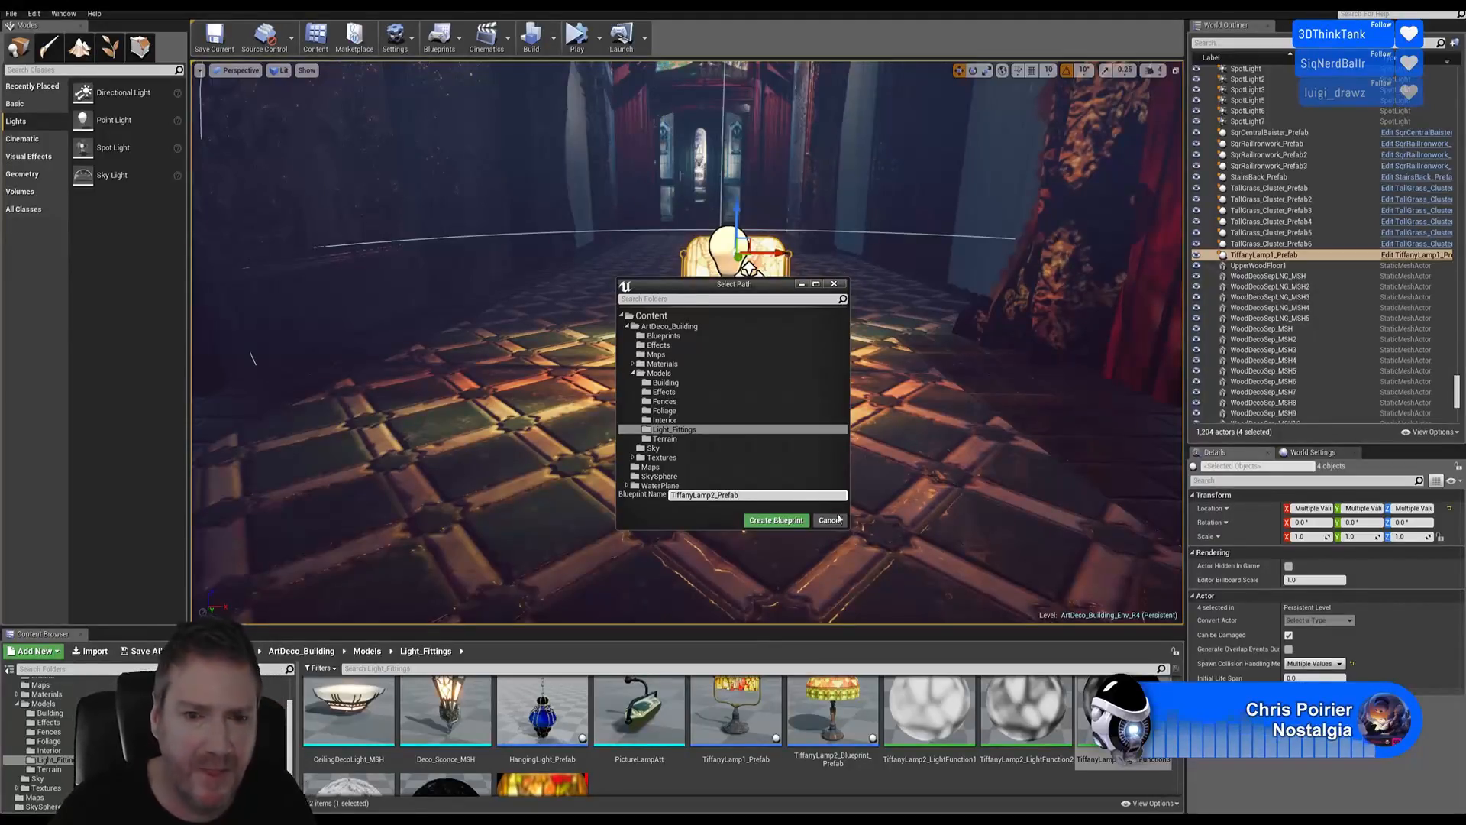
{"action": "left_click", "coordinate": [785, 520]}
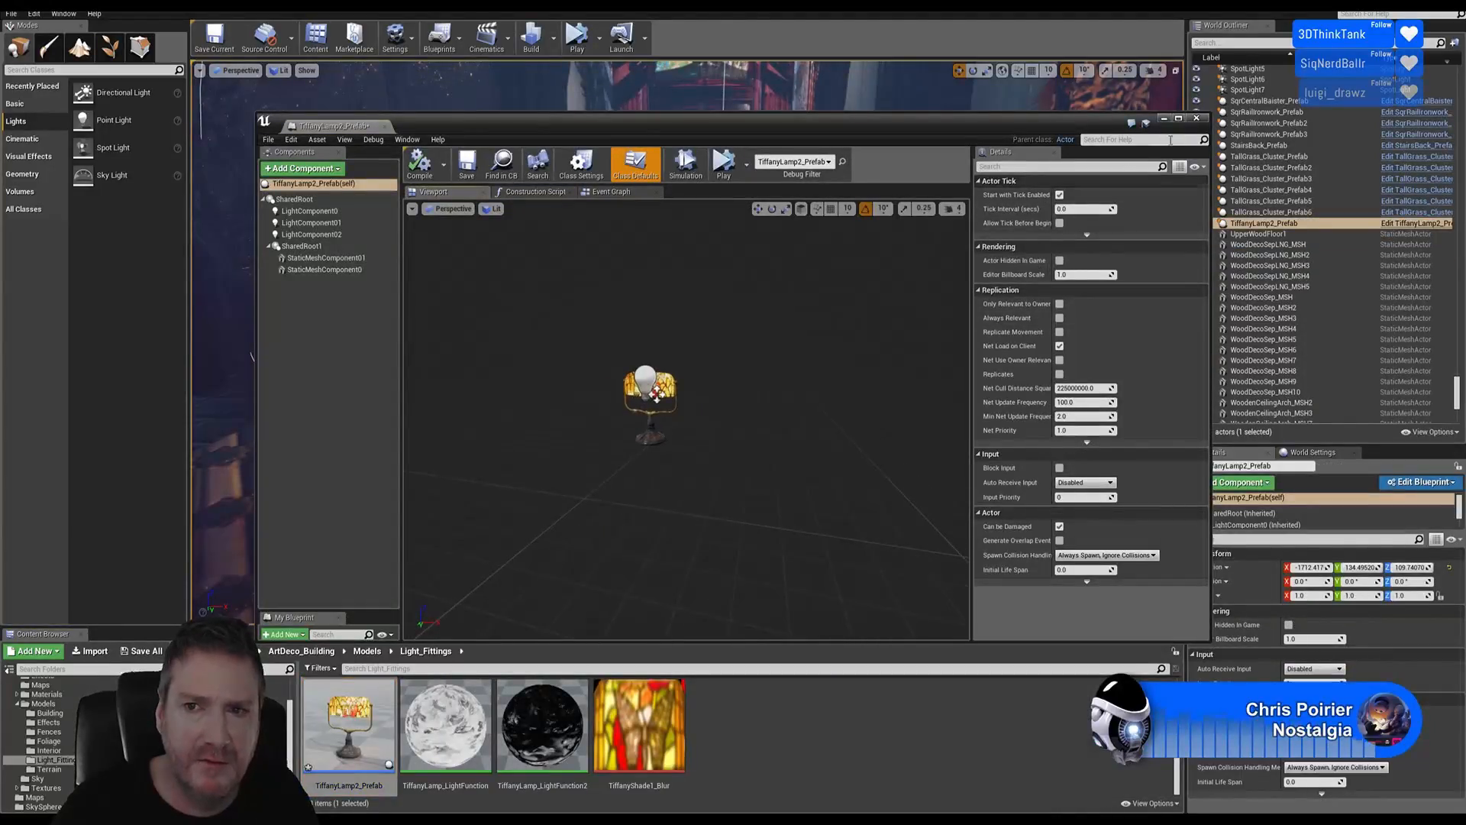
{"action": "left_click", "coordinate": [1196, 119]}
Raise the combined Tiffany lamp prefab to about Z 296 above the hallway floor and check its lighting
{"action": "right_click_drag", "start_coordinate": [840, 258], "coordinate": [775, 222]}
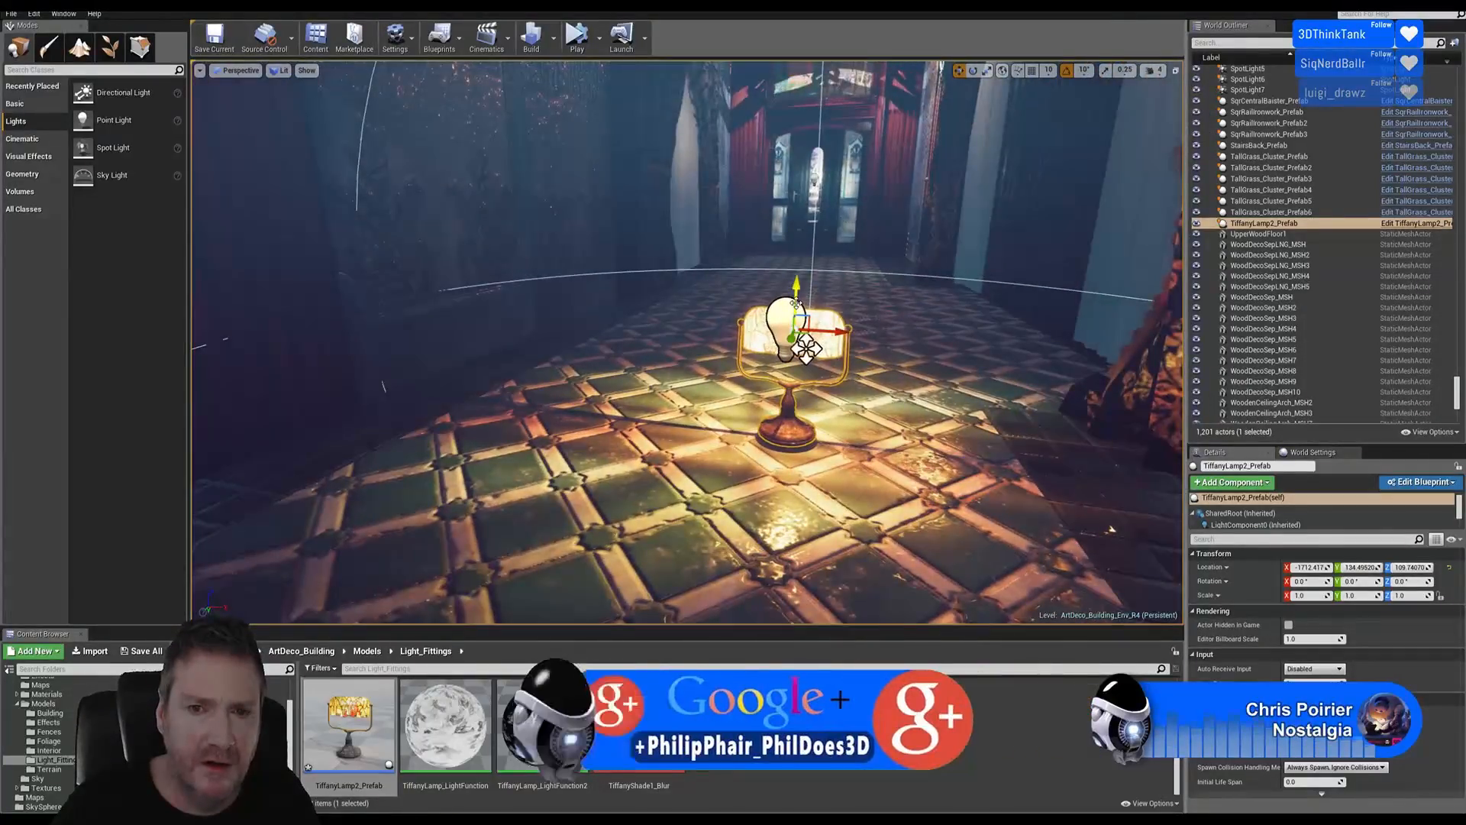
{"action": "left_click_drag", "start_coordinate": [797, 305], "coordinate": [837, 15]}
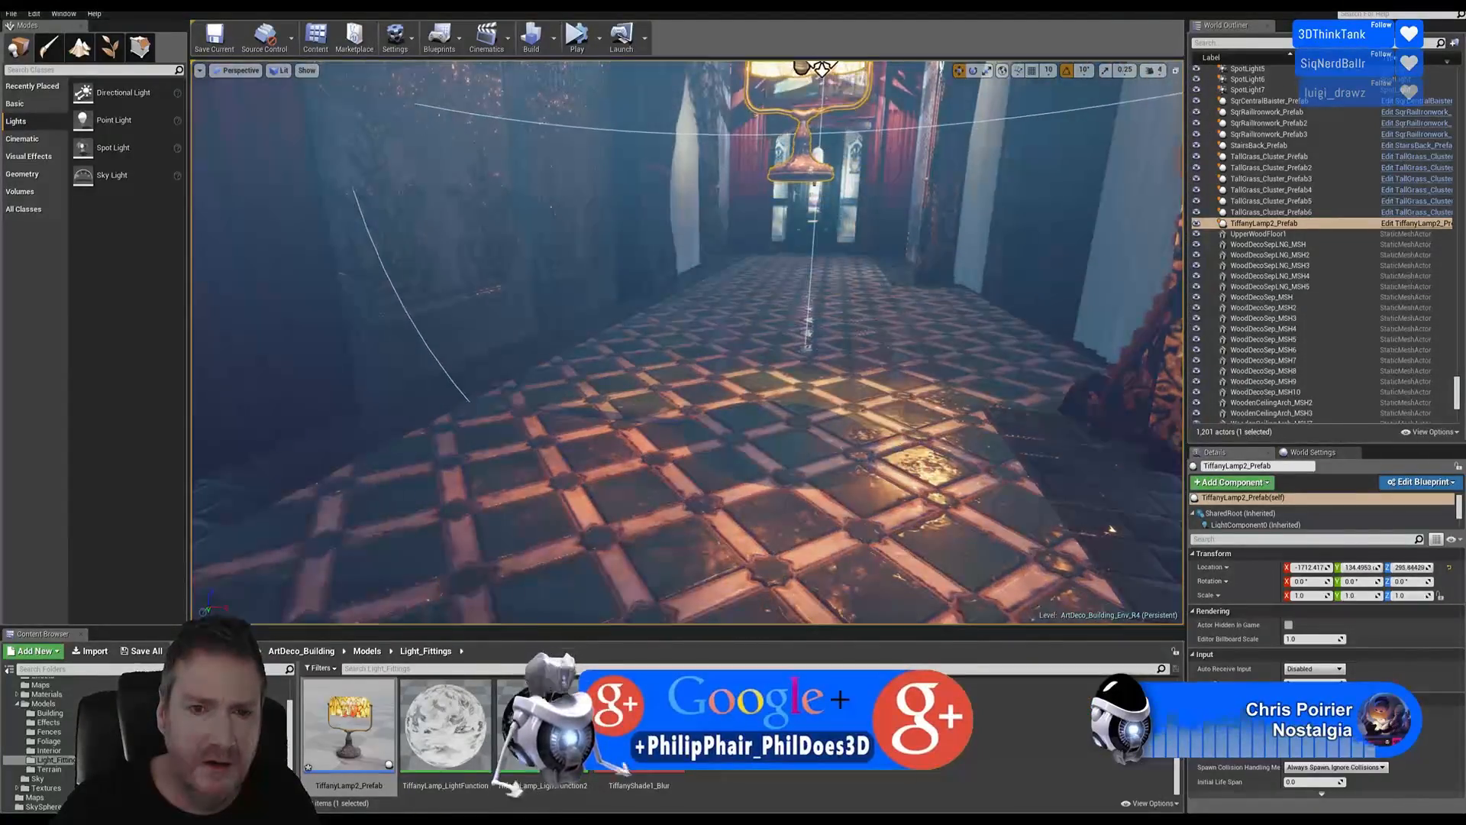
{"action": "right_click_drag", "start_coordinate": [872, 210], "coordinate": [884, 170]}
{"action": "mouse_move", "coordinate": [869, 265]}
{"action": "right_mouse_down"}
{"action": "mouse_move", "coordinate": [853, 253]}
{"action": "mouse_move", "coordinate": [868, 265]}
{"action": "right_mouse_up"}
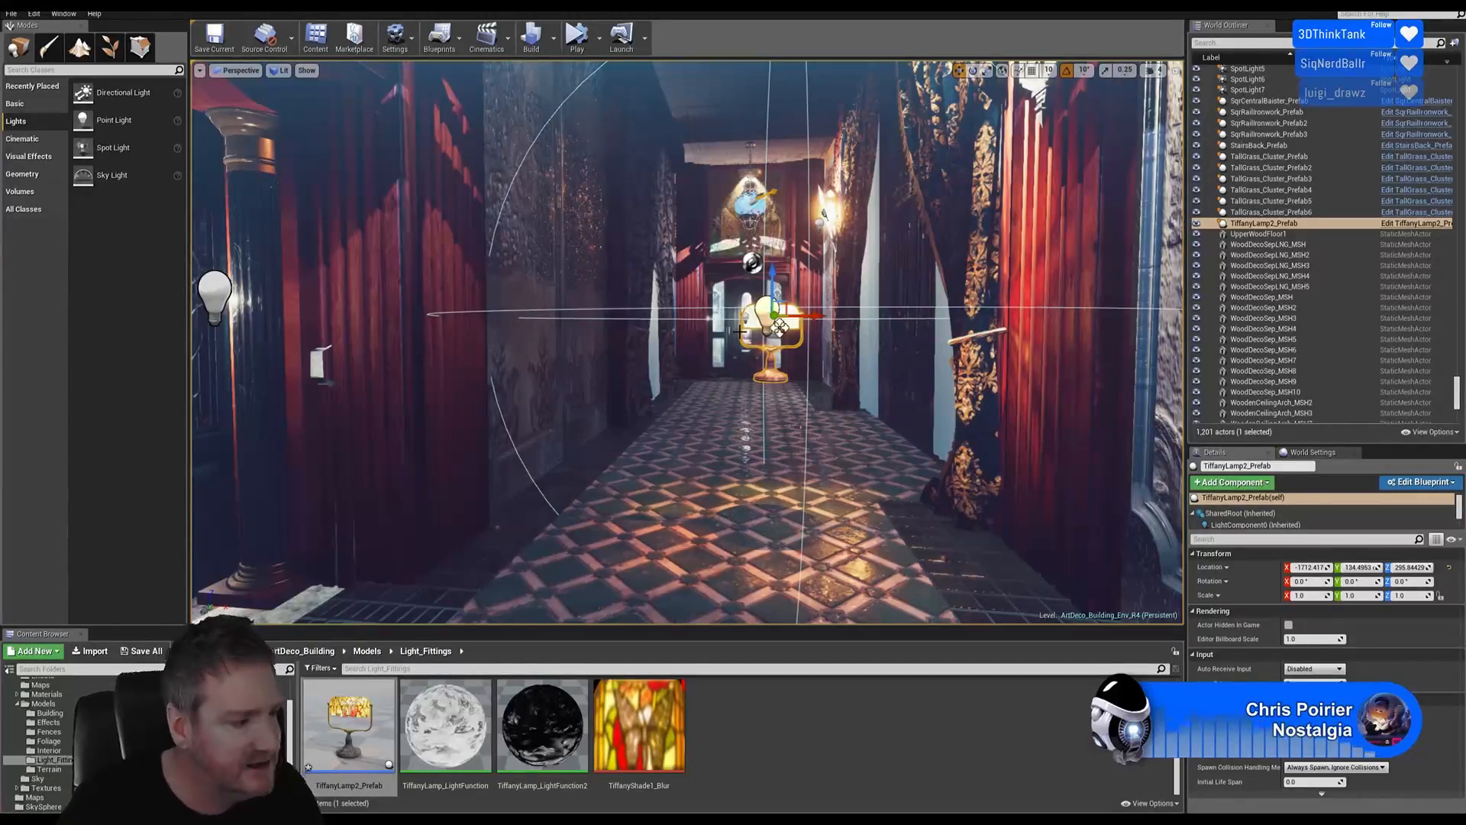
{"action": "key", "text": "w"}
{"action": "right_click_drag", "start_coordinate": [688, 343], "coordinate": [684, 406]}
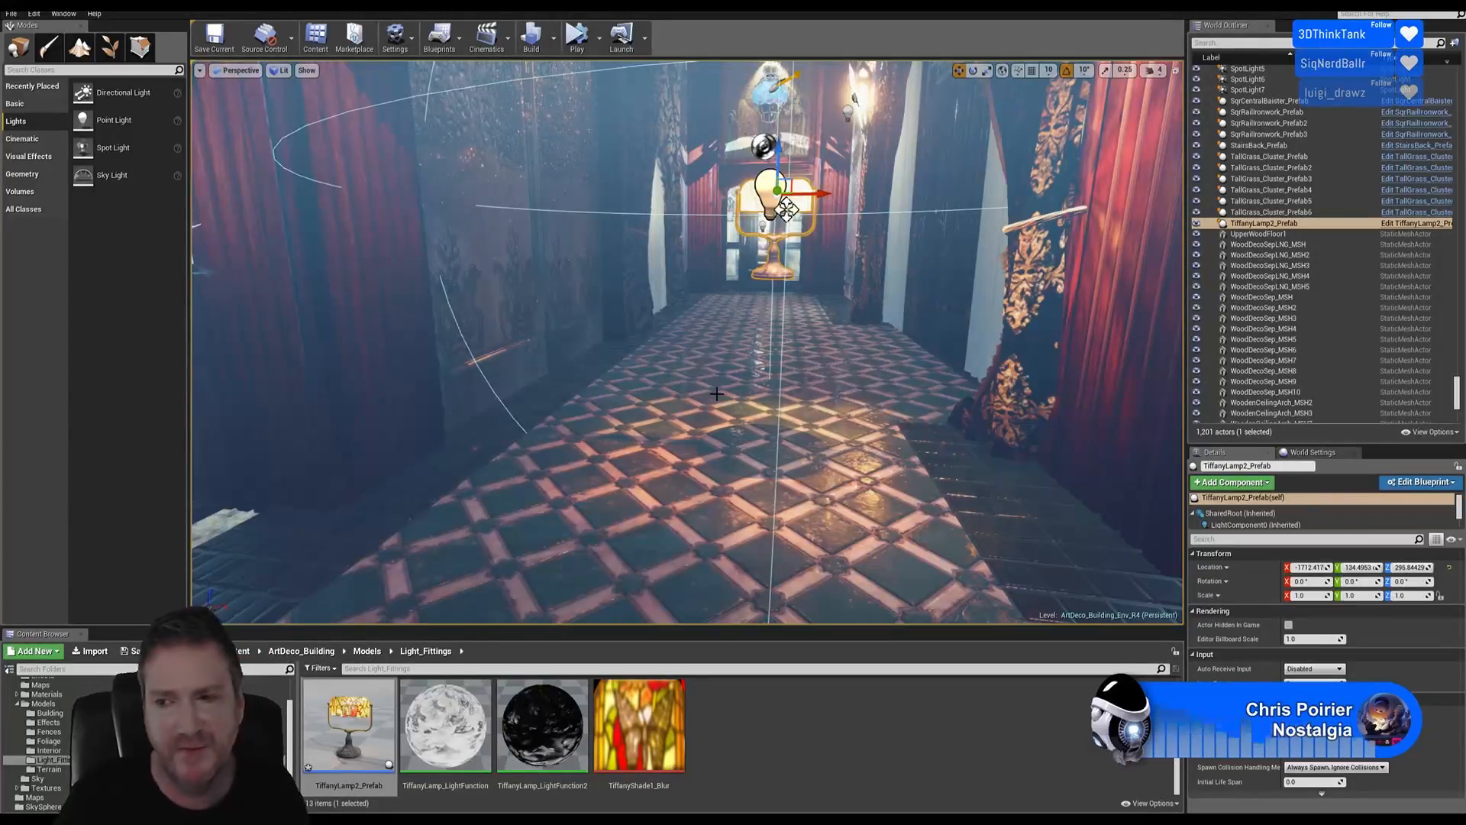
Delete the Tiffany lamp prefab placed in the hallway and look over the light fitting assets in Light_Fittings
{"action": "right_click_drag", "start_coordinate": [855, 409], "coordinate": [840, 362]}
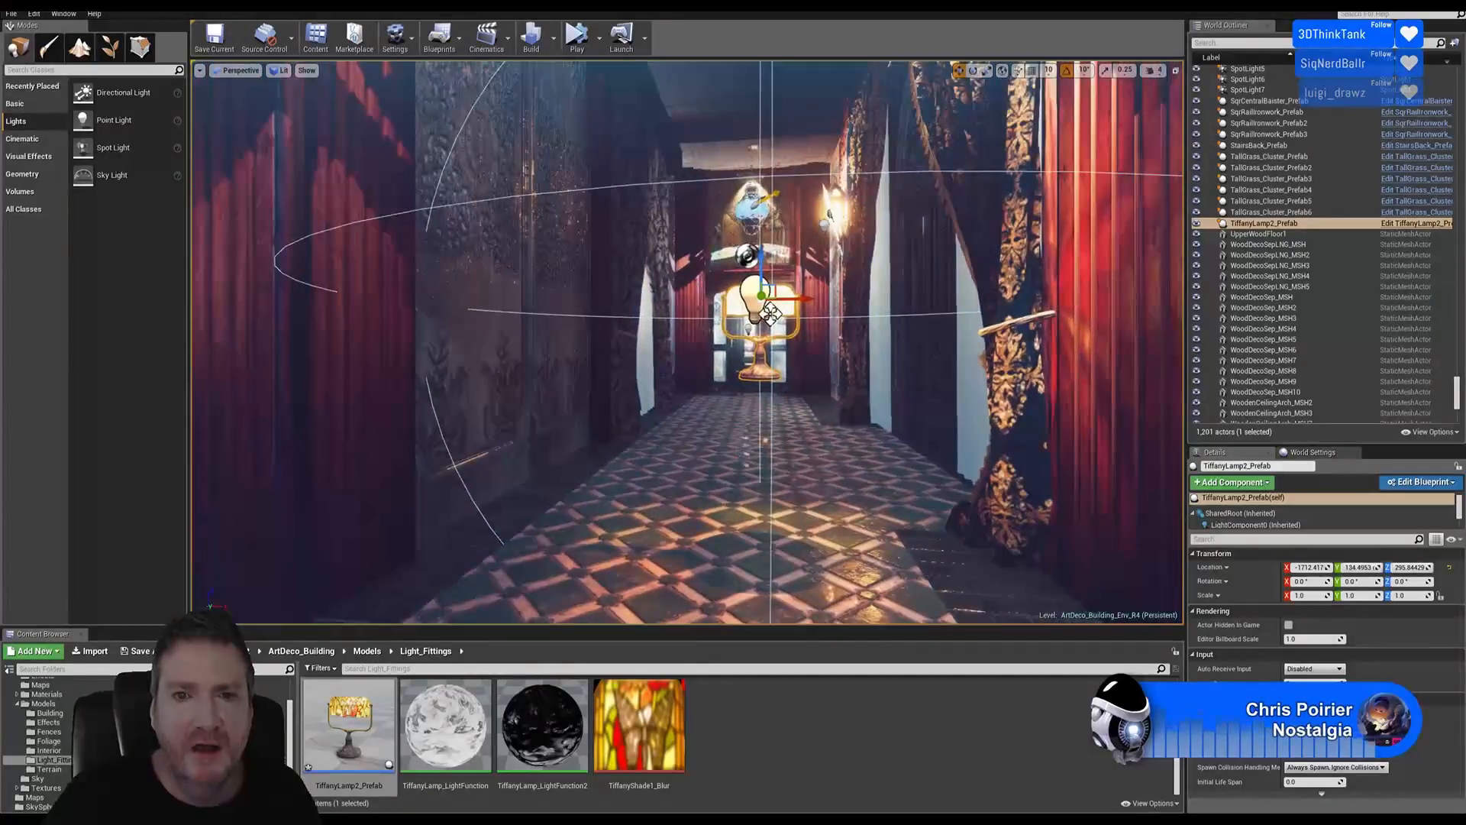
{"action": "key", "text": "Delete"}
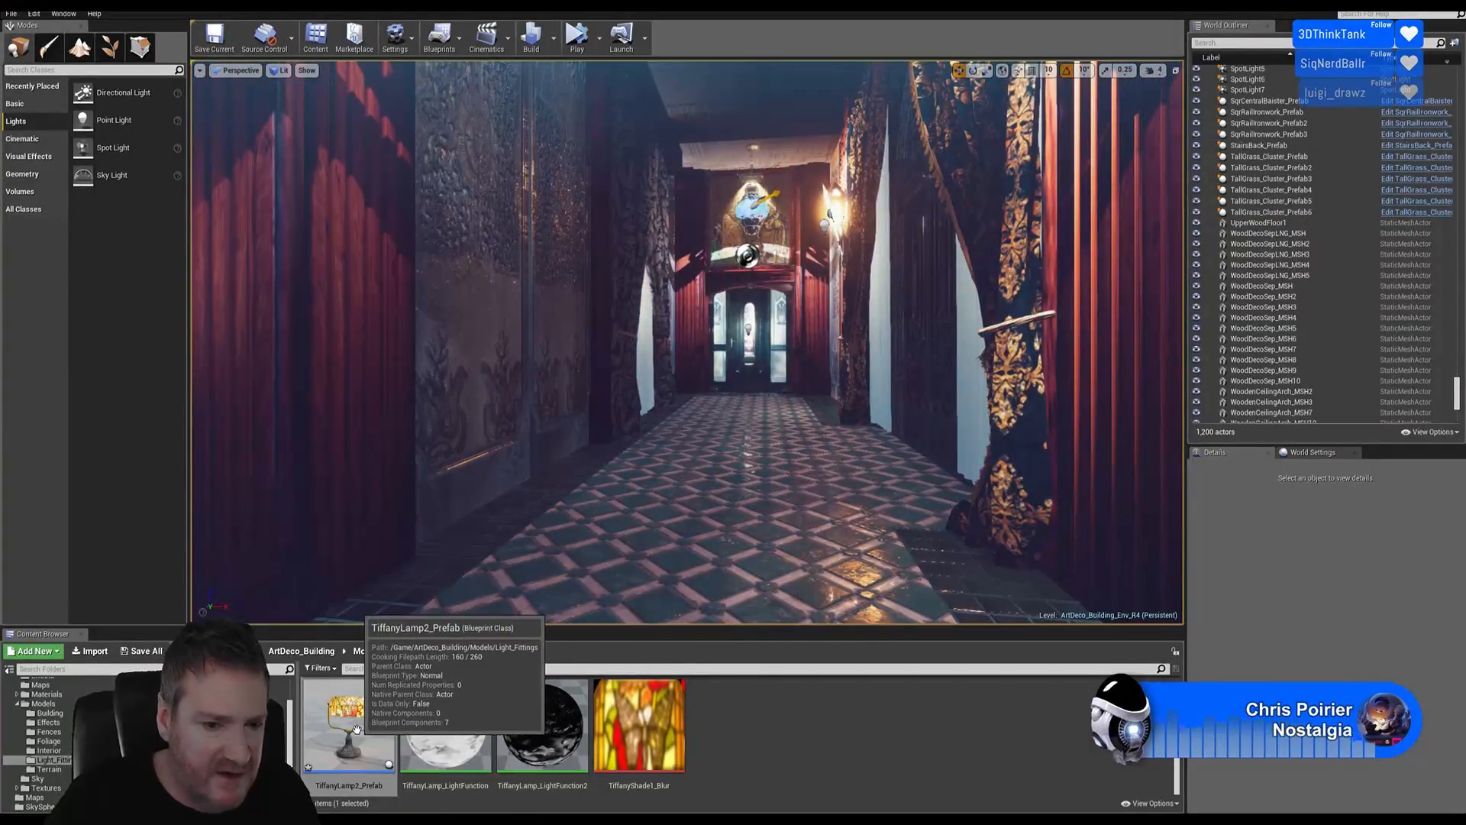
{"action": "scroll", "coordinate": [905, 792], "scroll_direction": "up", "scroll_amount": 1}
{"action": "scroll", "coordinate": [904, 777], "scroll_direction": "up", "scroll_amount": 1}
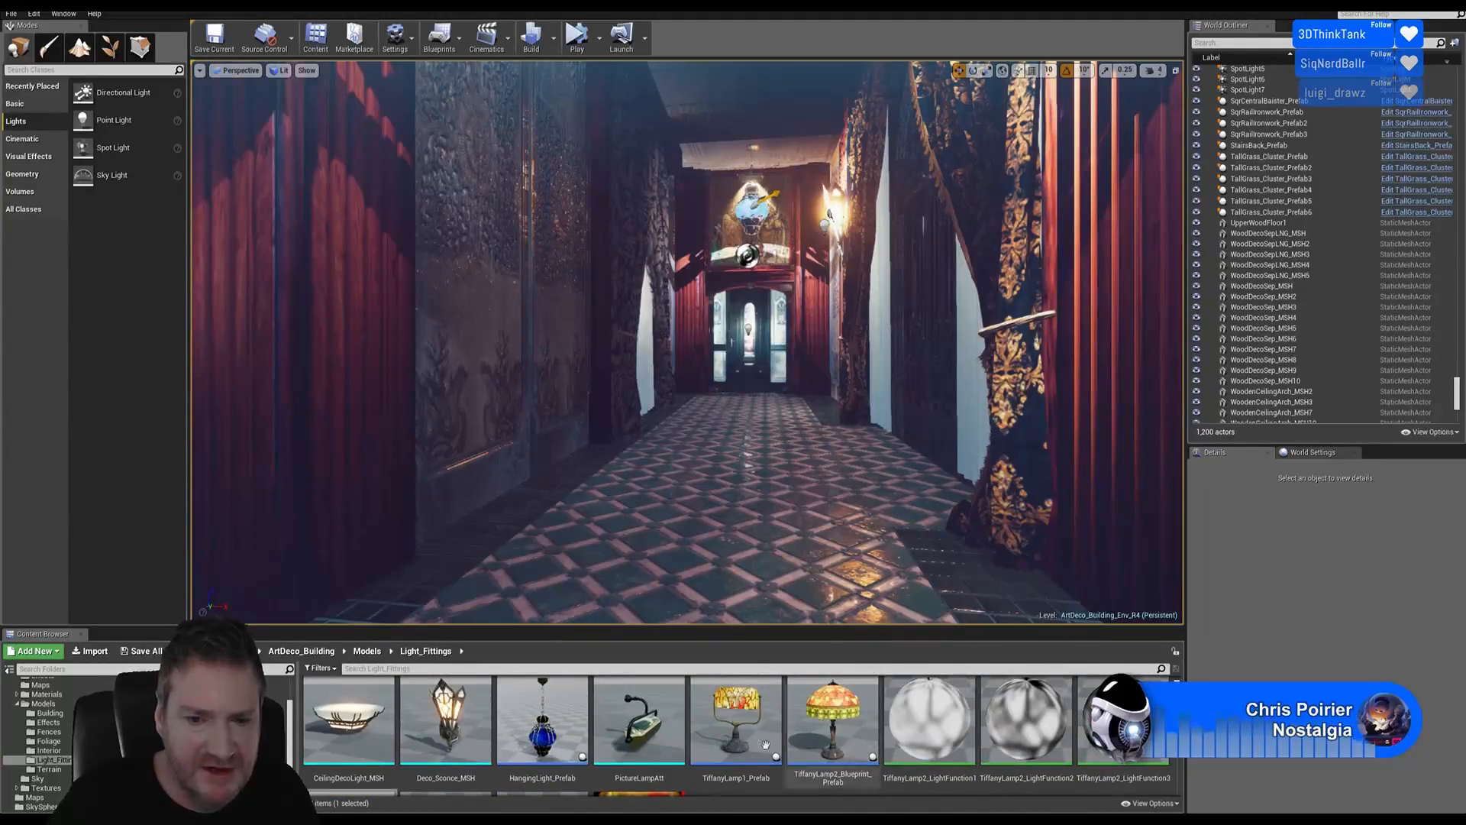
{"action": "scroll", "coordinate": [842, 437], "scroll_direction": "up", "scroll_amount": 2}
{"action": "scroll", "coordinate": [843, 436], "scroll_direction": "up", "scroll_amount": 1}
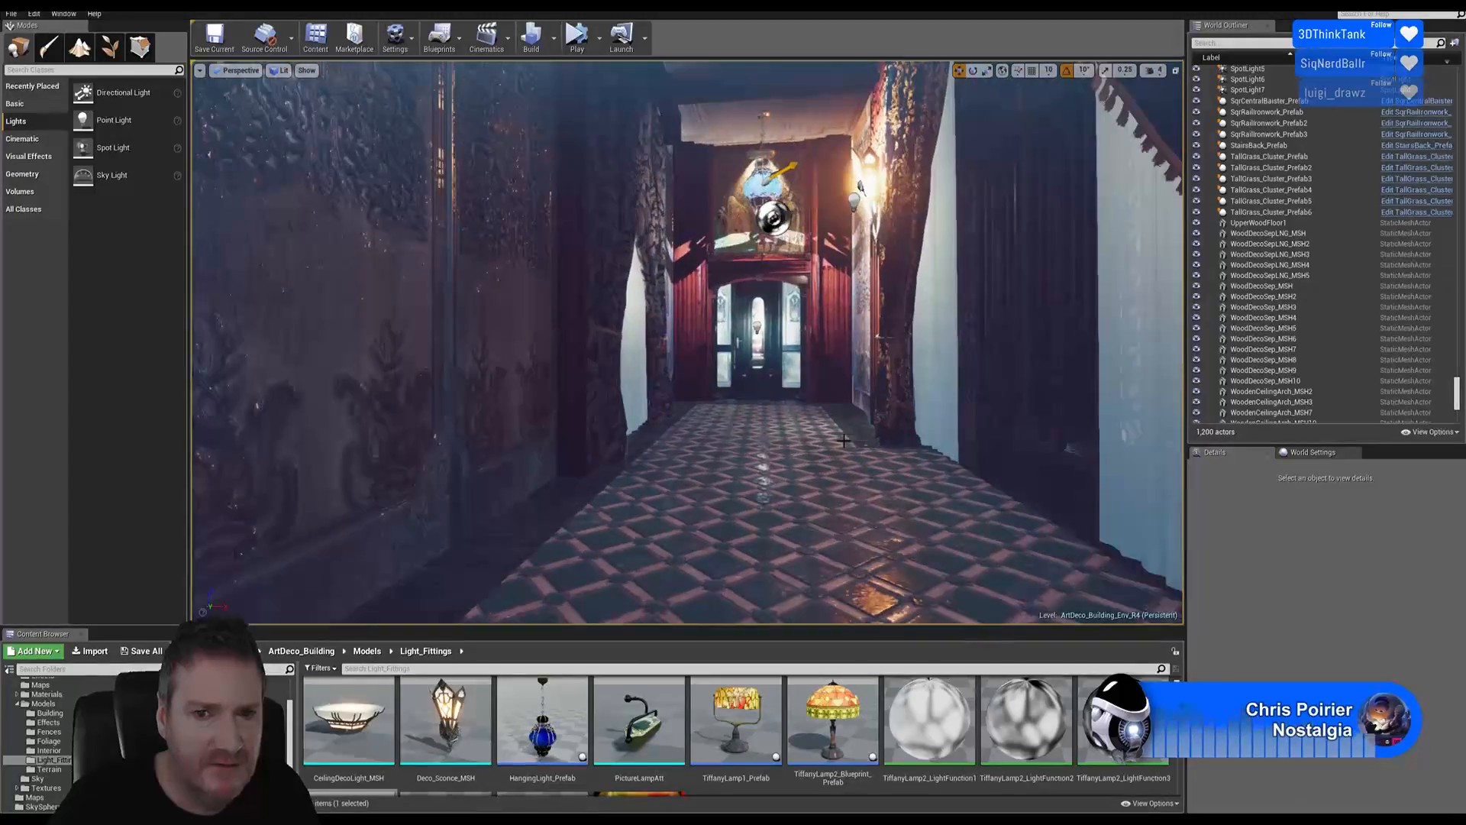
Simulate the level facing the curtained windows beyond the ironwork arch, examine the curtains, and stop the simulation
{"action": "scroll", "coordinate": [842, 437], "scroll_direction": "down", "scroll_amount": 3}
{"action": "mouse_move", "coordinate": [842, 437]}
{"action": "right_mouse_down"}
{"action": "mouse_move", "coordinate": [809, 424]}
{"action": "mouse_move", "coordinate": [811, 309]}
{"action": "mouse_move", "coordinate": [811, 405]}
{"action": "mouse_move", "coordinate": [850, 443]}
{"action": "right_mouse_up"}
{"action": "key", "text": "s"}
{"action": "key", "text": "w"}
{"action": "key", "text": "s"}
{"action": "key", "text": "w"}
{"action": "right_click_drag", "start_coordinate": [763, 312], "coordinate": [738, 290]}
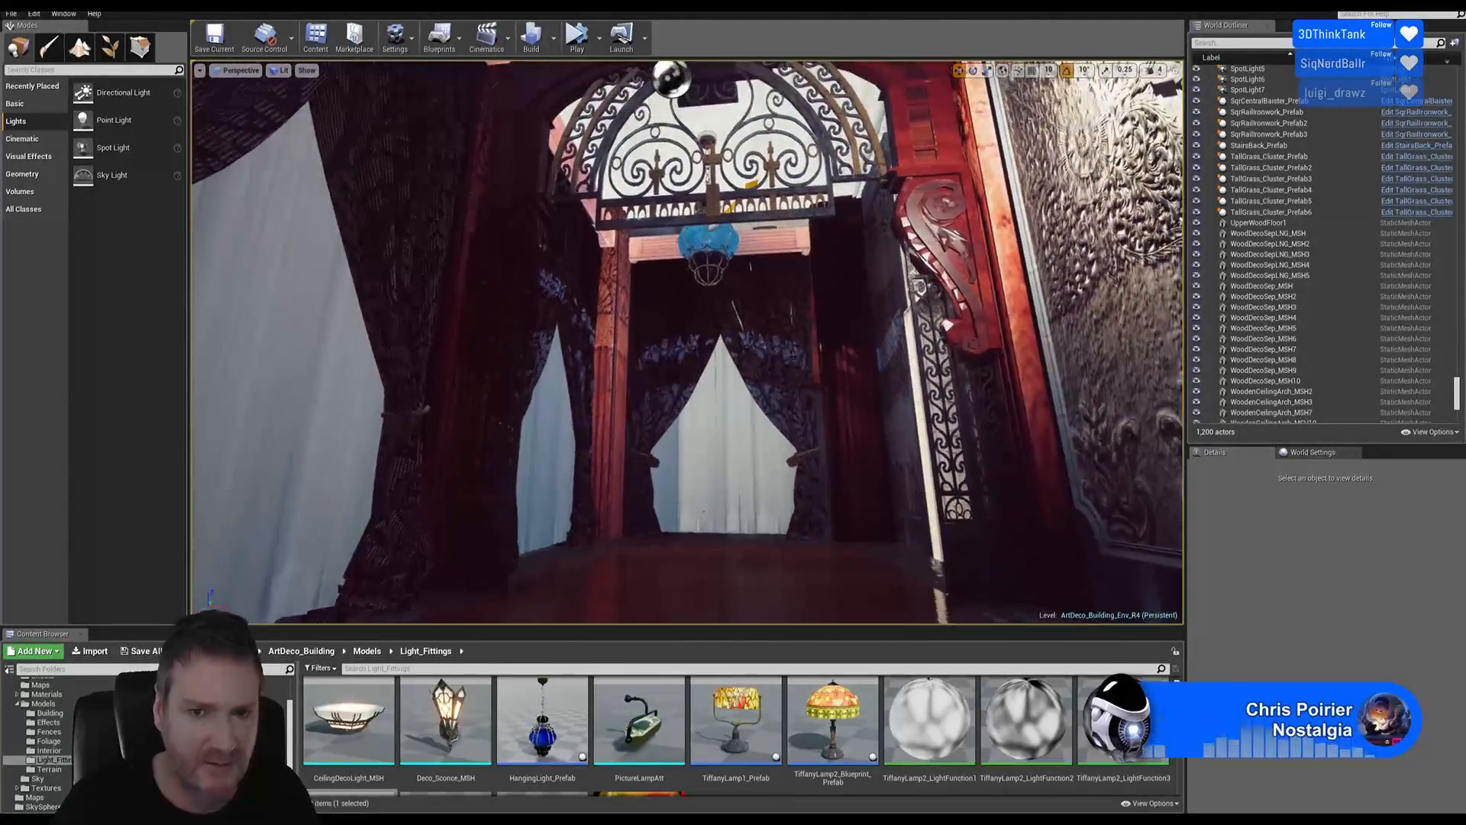
{"action": "left_click", "coordinate": [577, 38]}
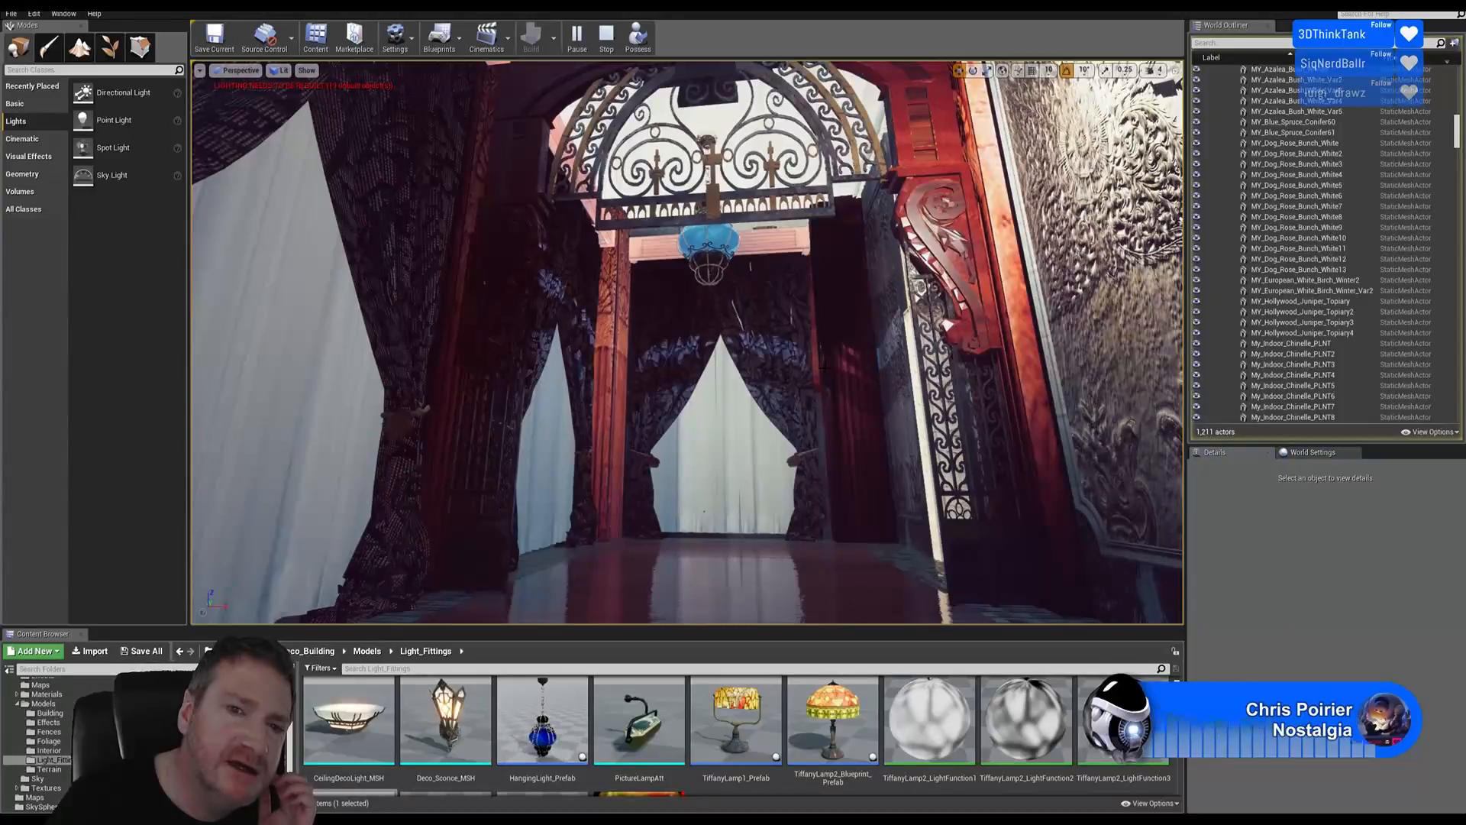
{"action": "mouse_move", "coordinate": [824, 368]}
{"action": "right_mouse_down"}
{"action": "mouse_move", "coordinate": [809, 383]}
{"action": "mouse_move", "coordinate": [831, 375]}
{"action": "mouse_move", "coordinate": [810, 361]}
{"action": "right_mouse_up"}
{"action": "key", "text": "s"}
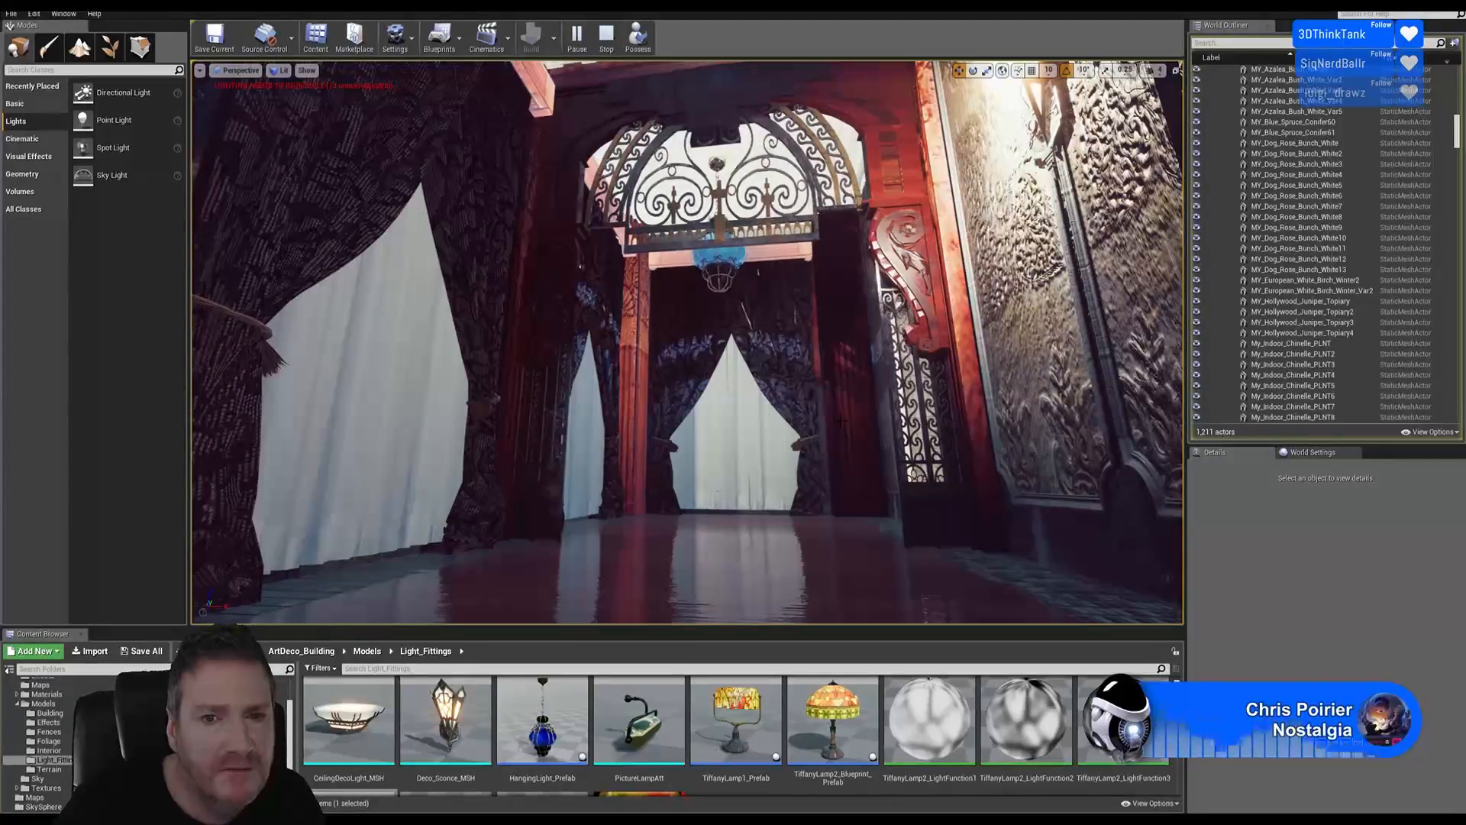
{"action": "right_click_drag", "start_coordinate": [848, 380], "coordinate": [878, 321]}
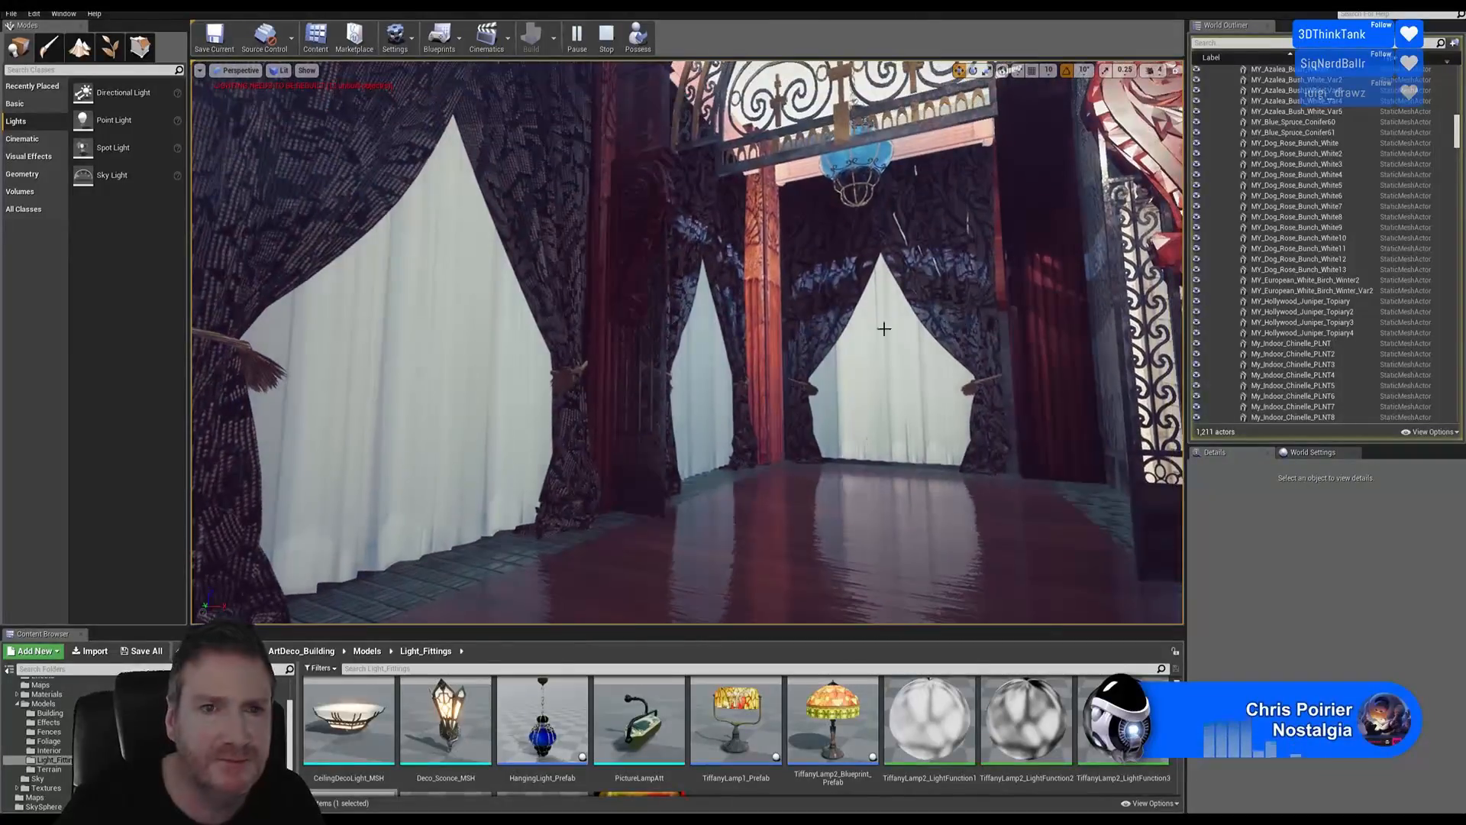
{"action": "left_click", "coordinate": [606, 38]}
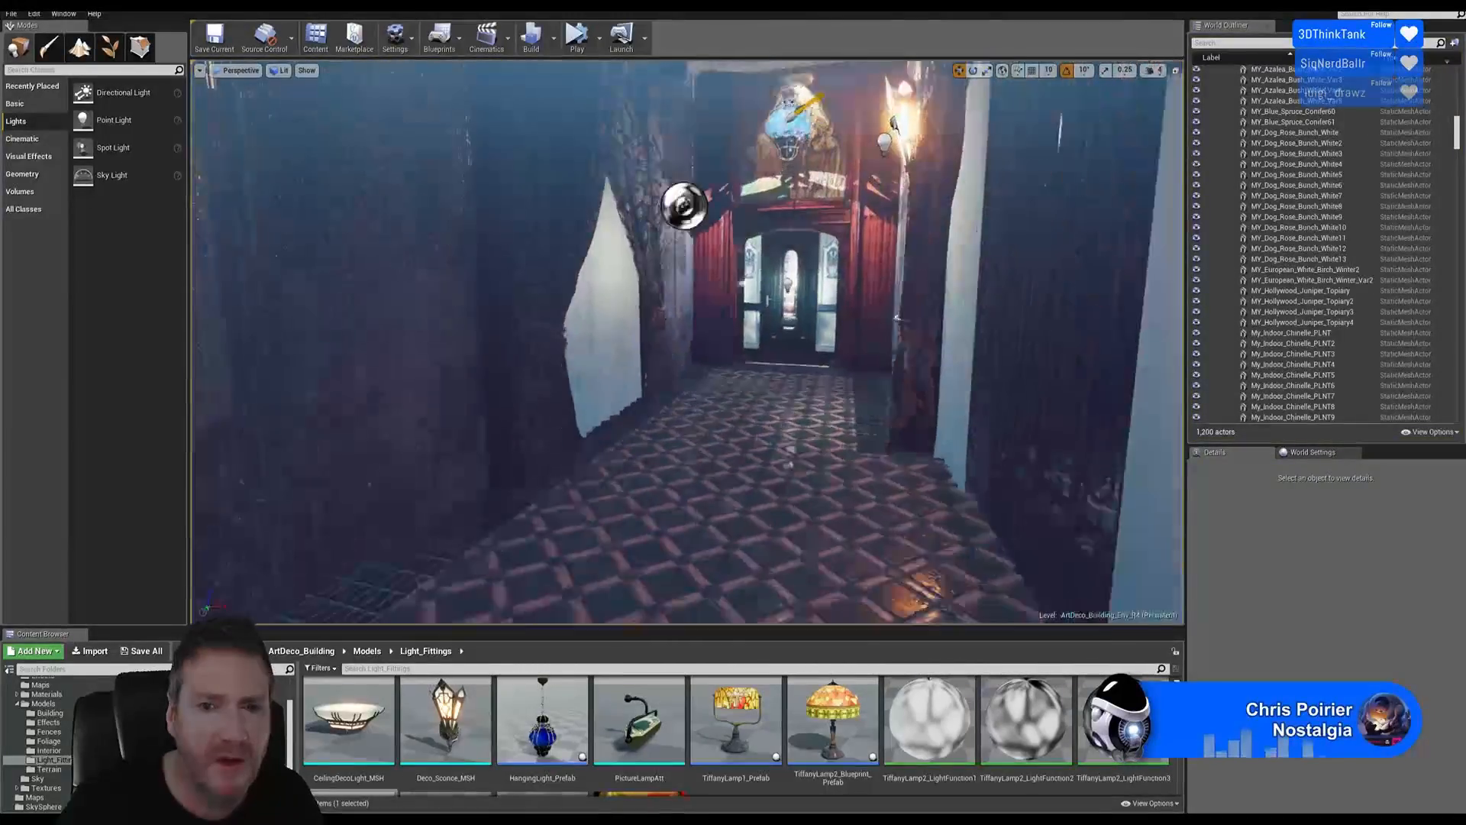
Return to the hallway, look over its lighting, and save the ArtDeco_Building_Env_R4 map
{"action": "right_click_drag", "start_coordinate": [688, 344], "coordinate": [722, 340]}
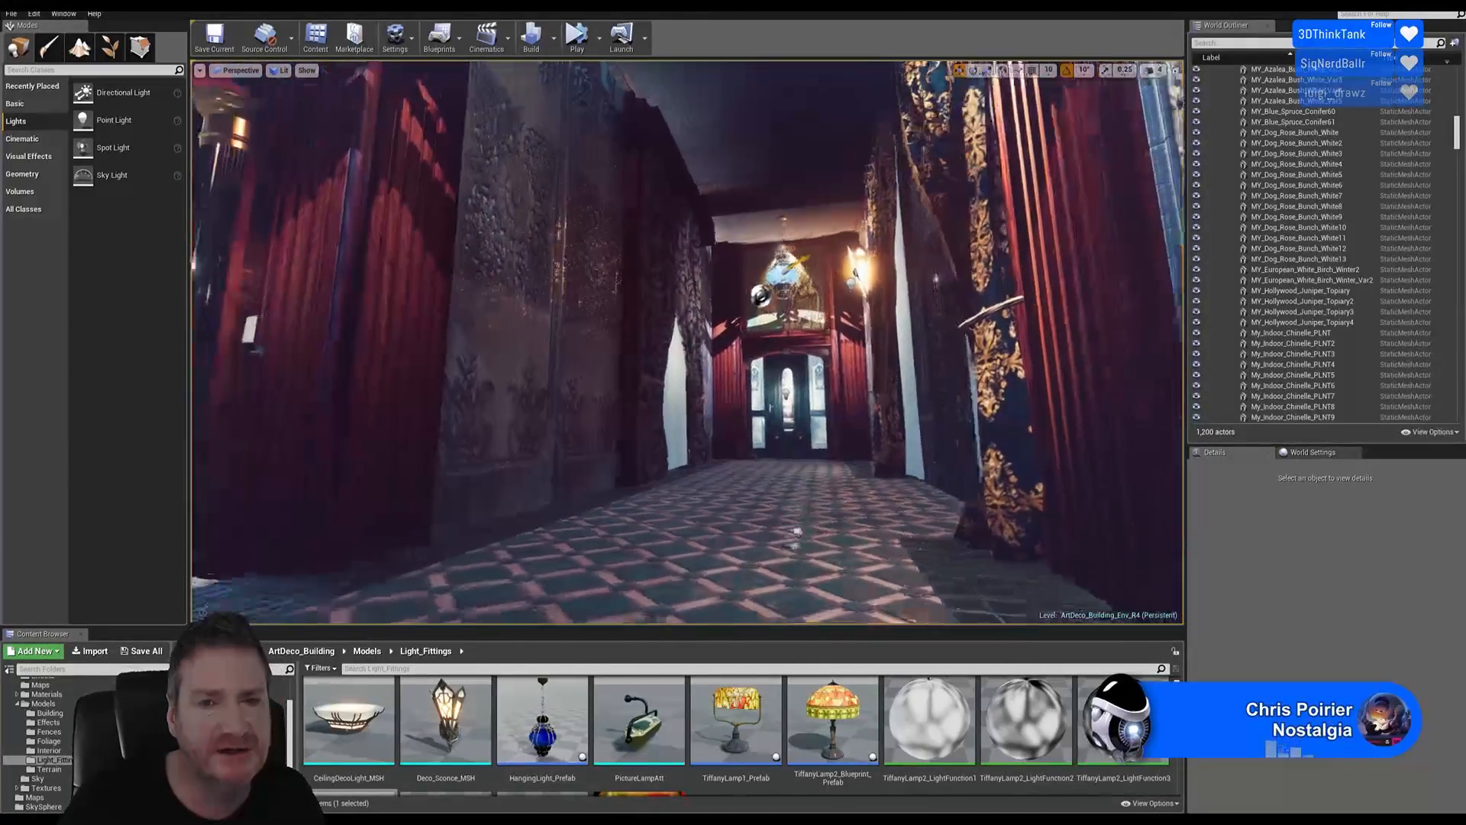
{"action": "right_click_drag", "start_coordinate": [420, 298], "coordinate": [378, 296]}
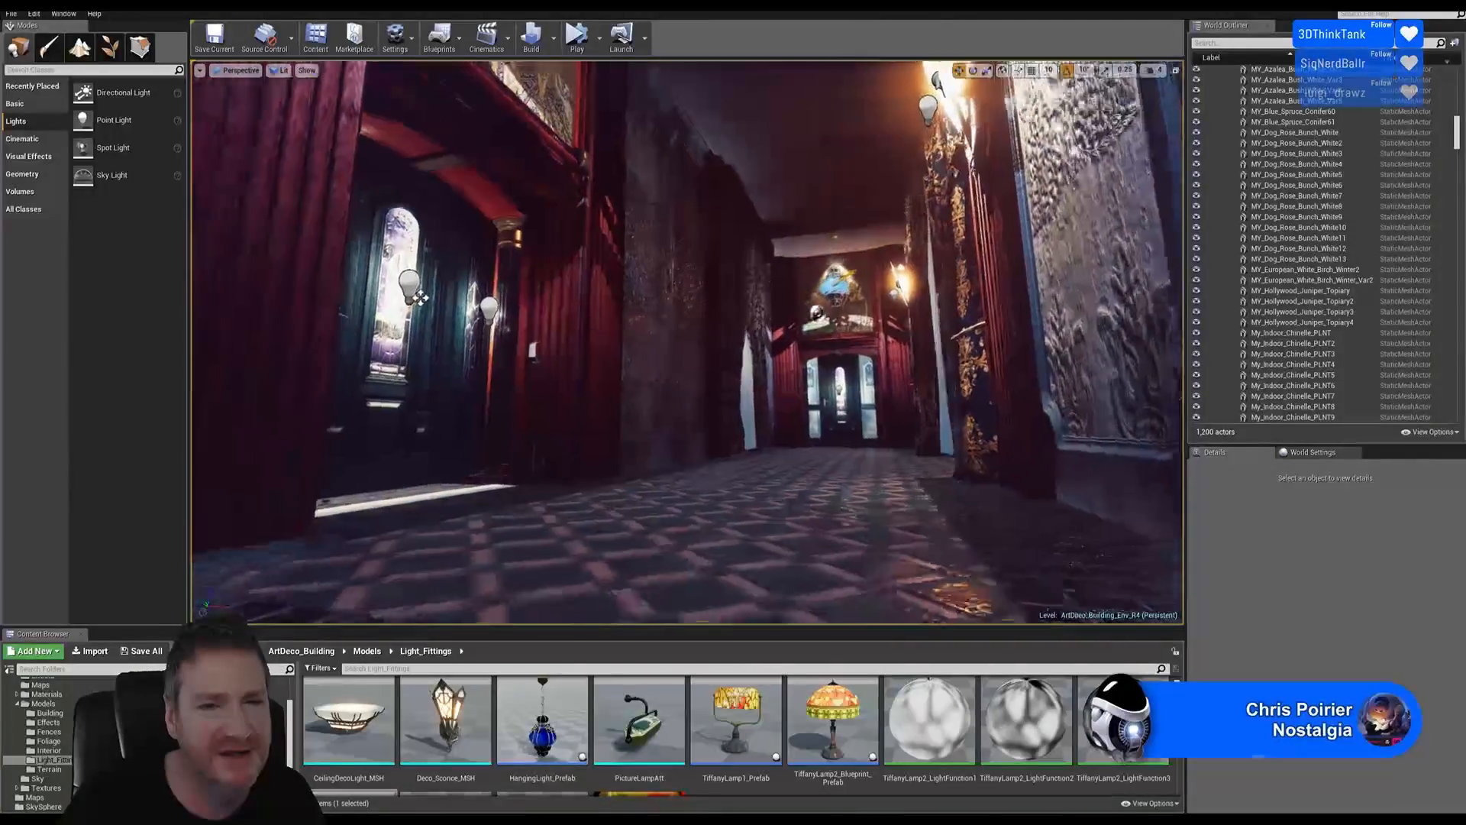
{"action": "mouse_move", "coordinate": [783, 529]}
{"action": "right_mouse_down"}
{"action": "mouse_move", "coordinate": [810, 527]}
{"action": "mouse_move", "coordinate": [782, 530]}
{"action": "right_mouse_up"}
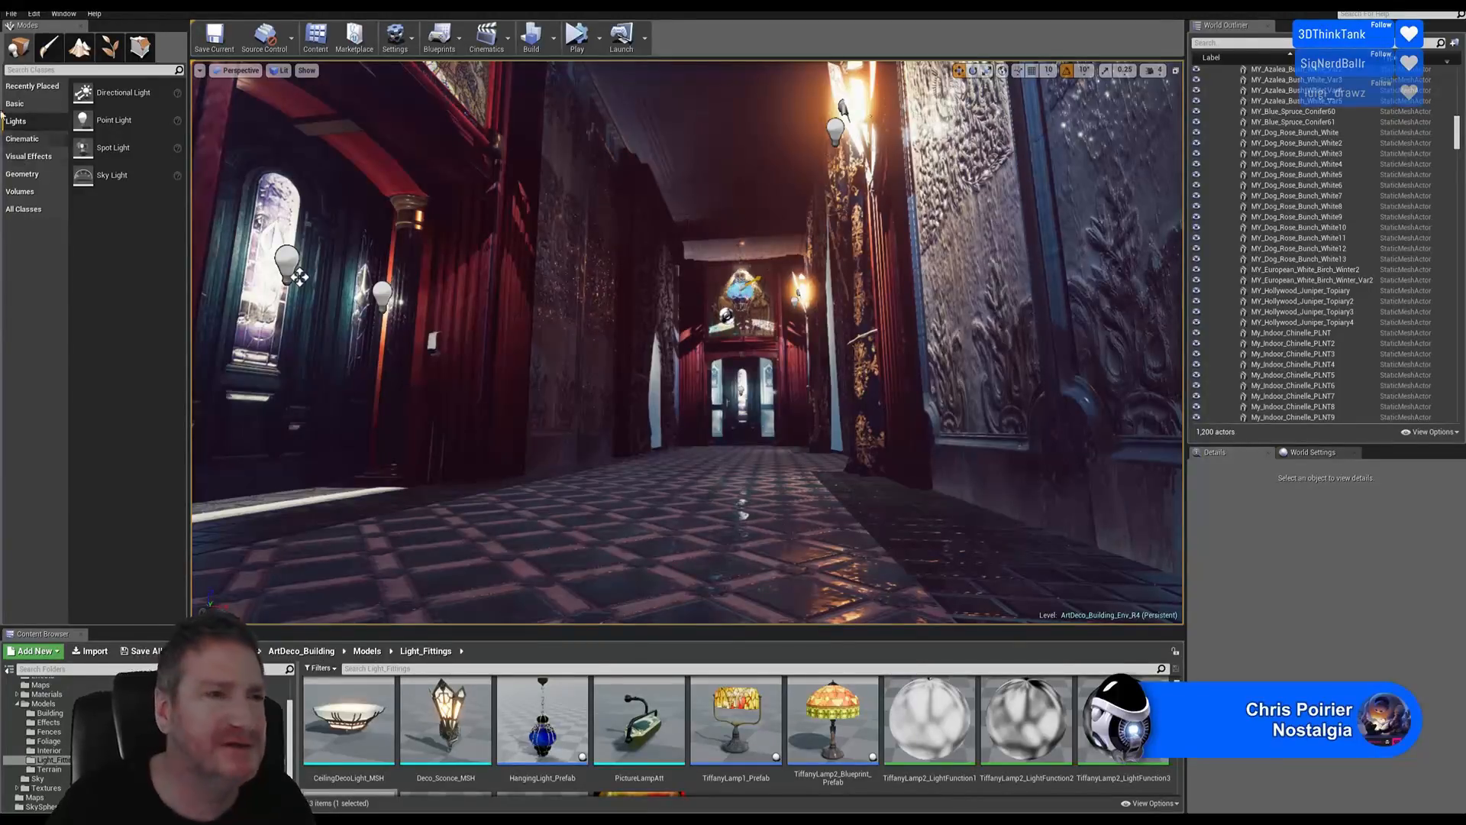
{"action": "left_click", "coordinate": [11, 14]}
{"action": "left_click", "coordinate": [79, 115]}
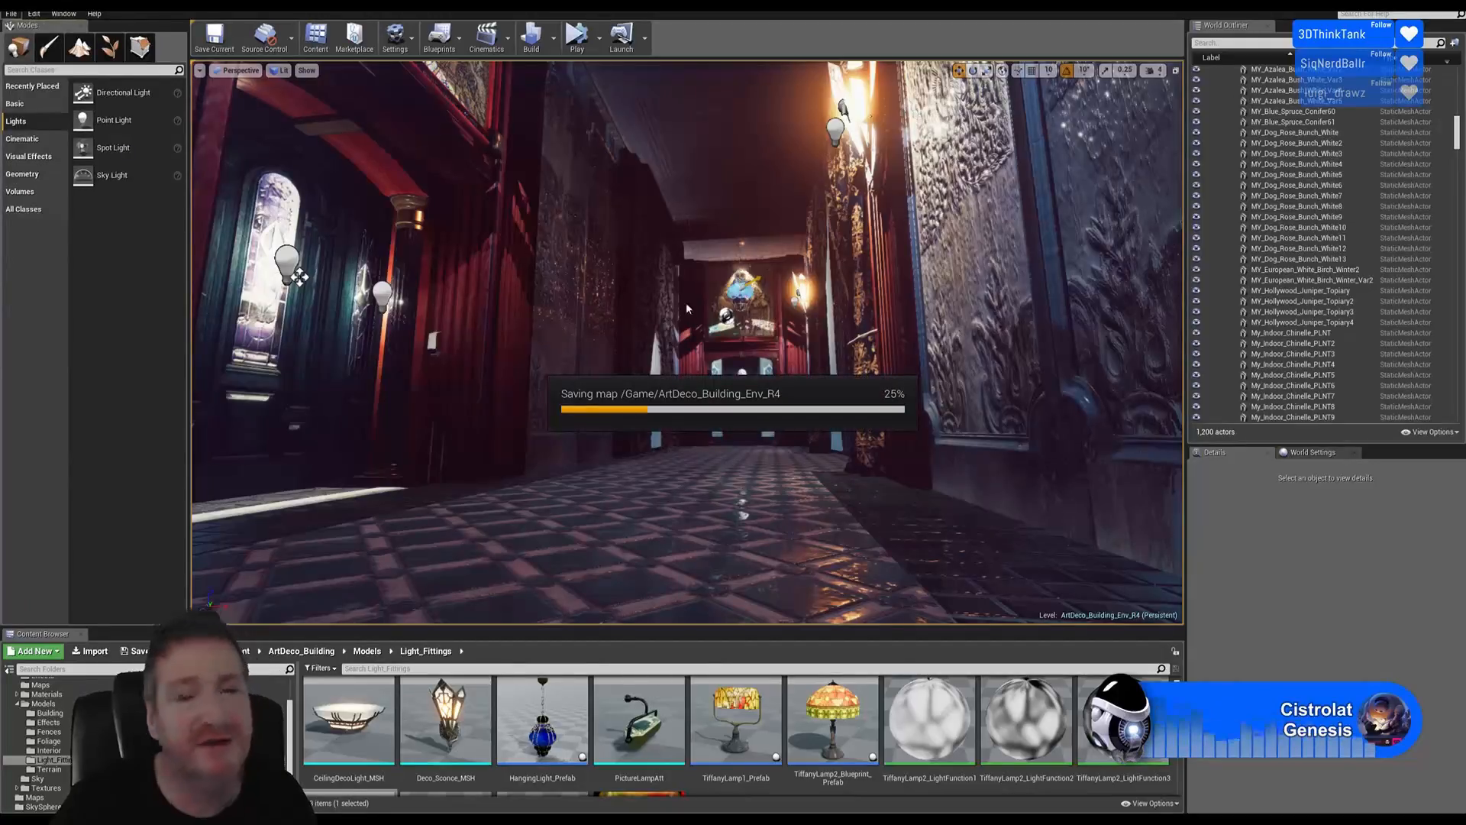